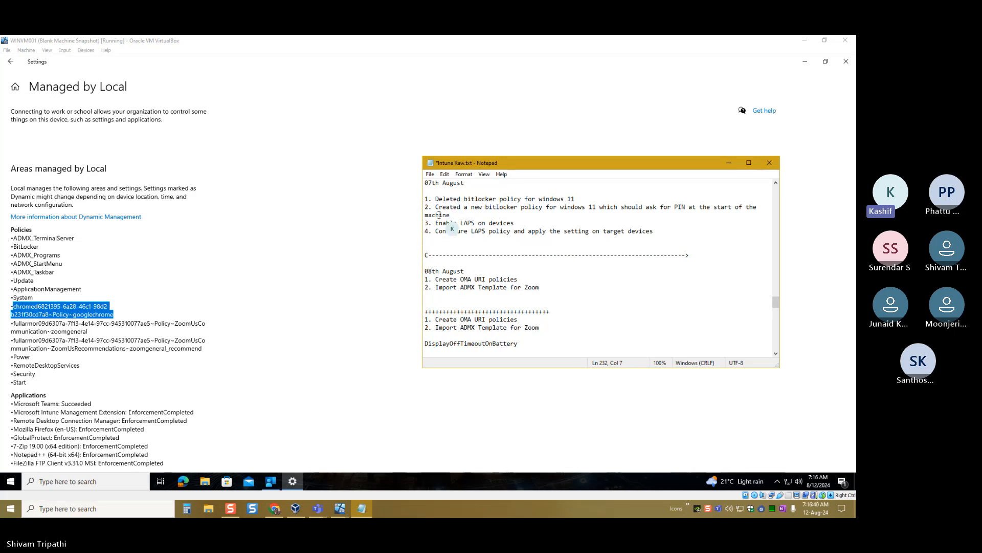
Step: Highlight the 'Enable LAPS on devices' line in the 07th August notes in Notepad
drag(436, 223, 511, 225)
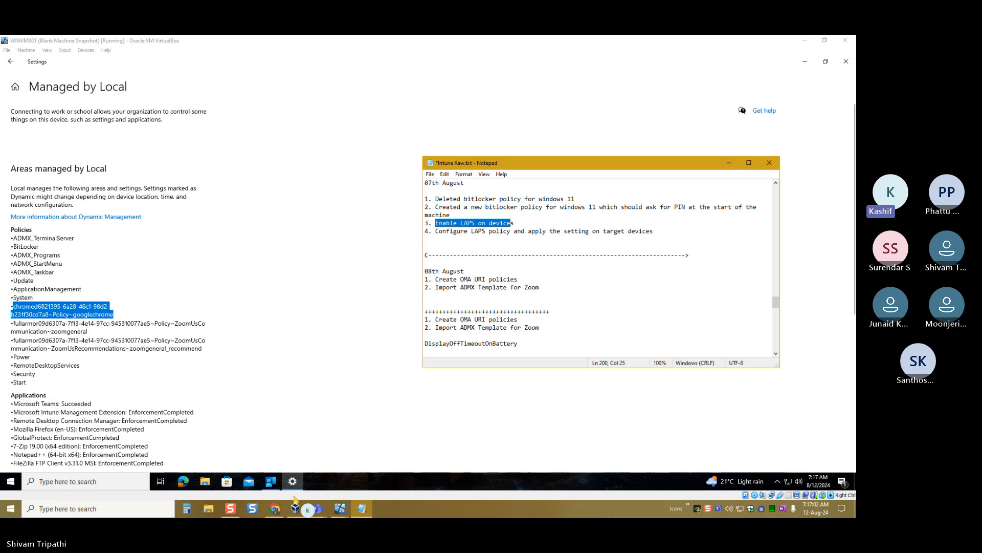
Step: In Intune, view WINVM001's local admin password entries from the Windows devices list
mouse_move(277, 510)
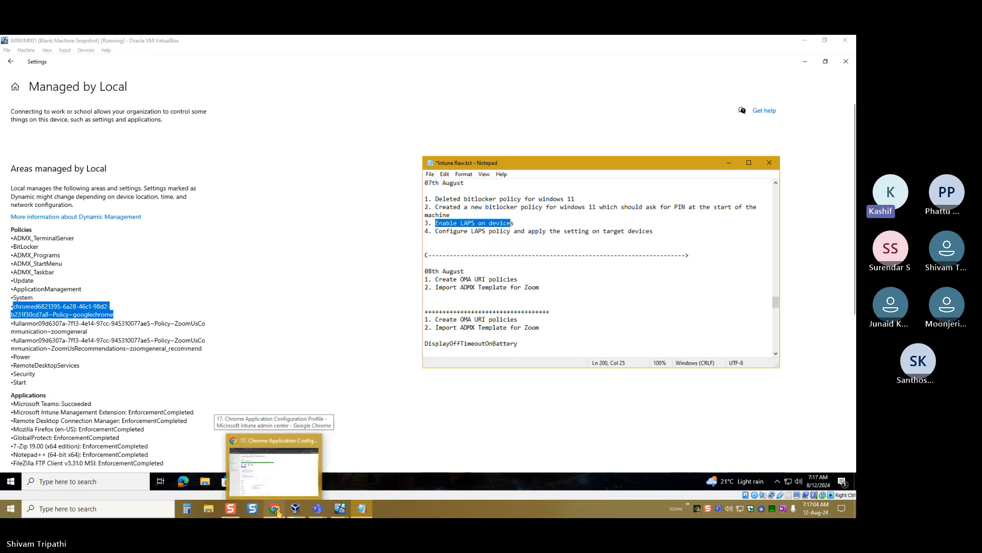
click(277, 466)
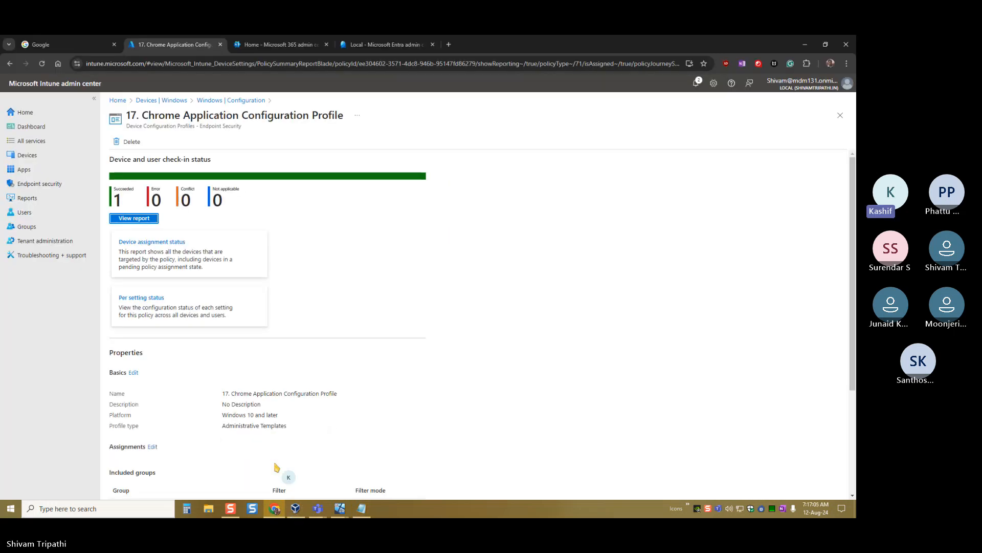
click(27, 155)
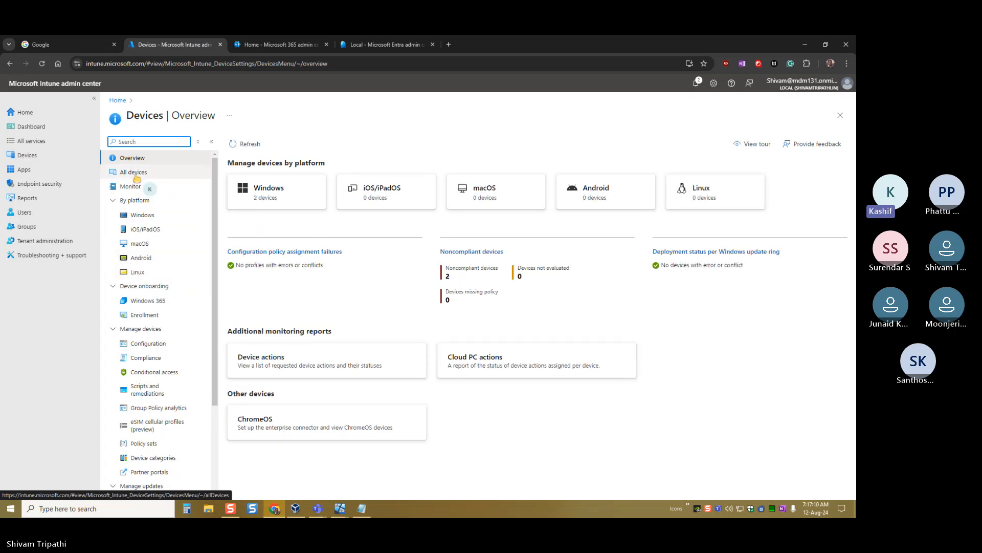
click(143, 218)
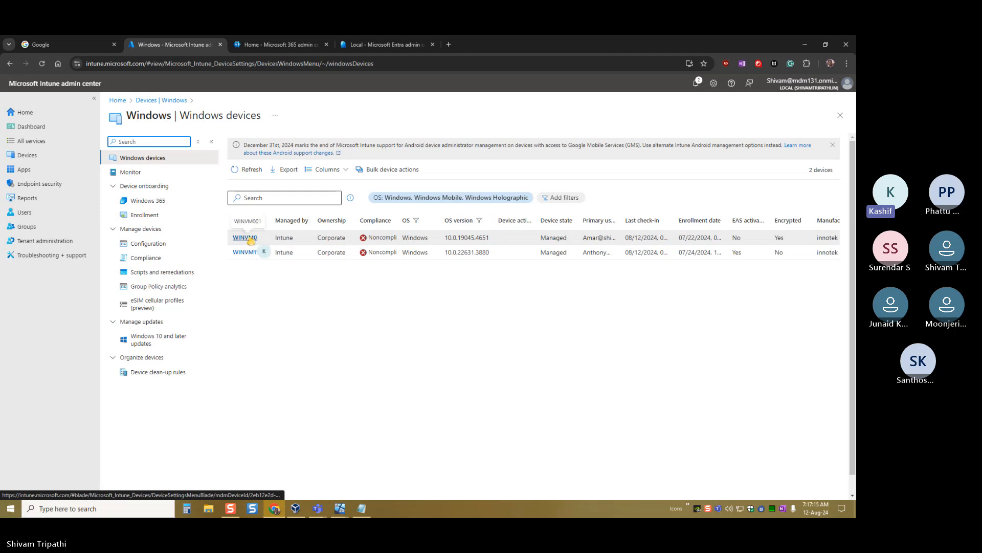
click(250, 237)
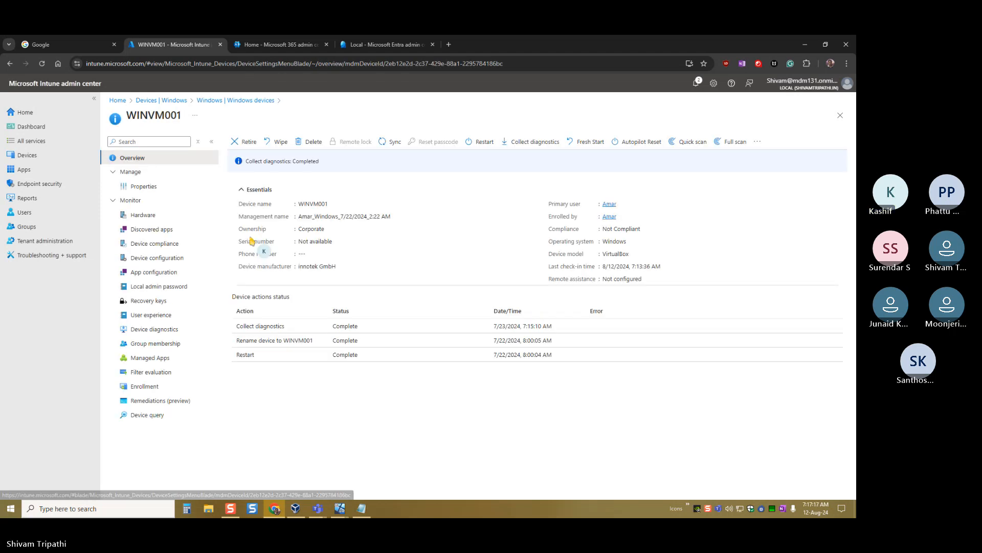
click(159, 286)
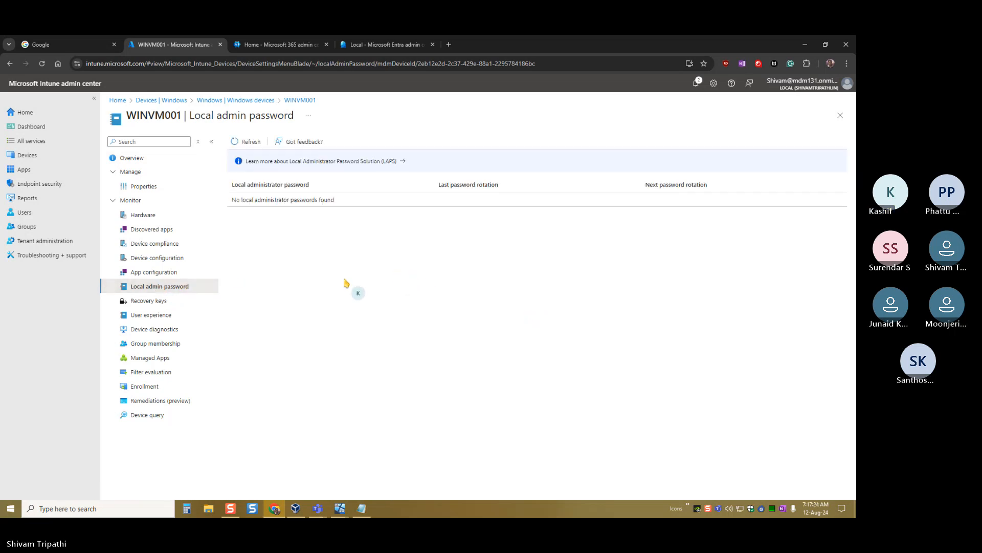
Step: Check WINVM11's local admin password rotation (8/7/2024), then go to Endpoint security
click(245, 100)
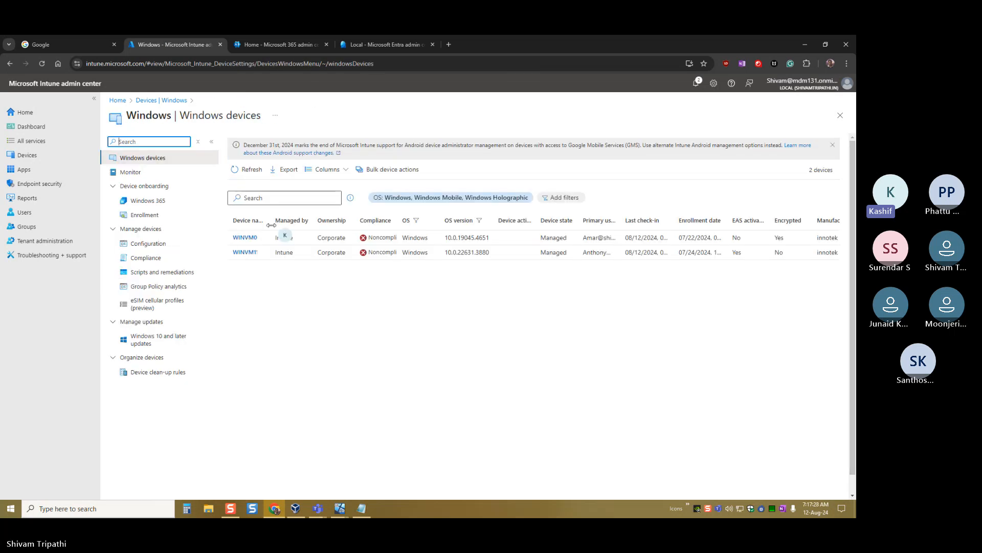
click(247, 253)
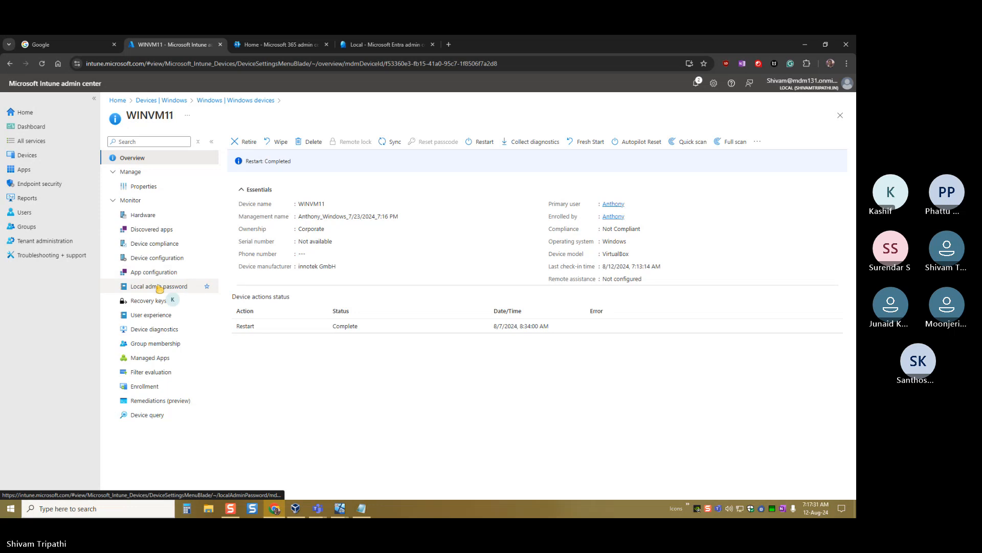
click(156, 286)
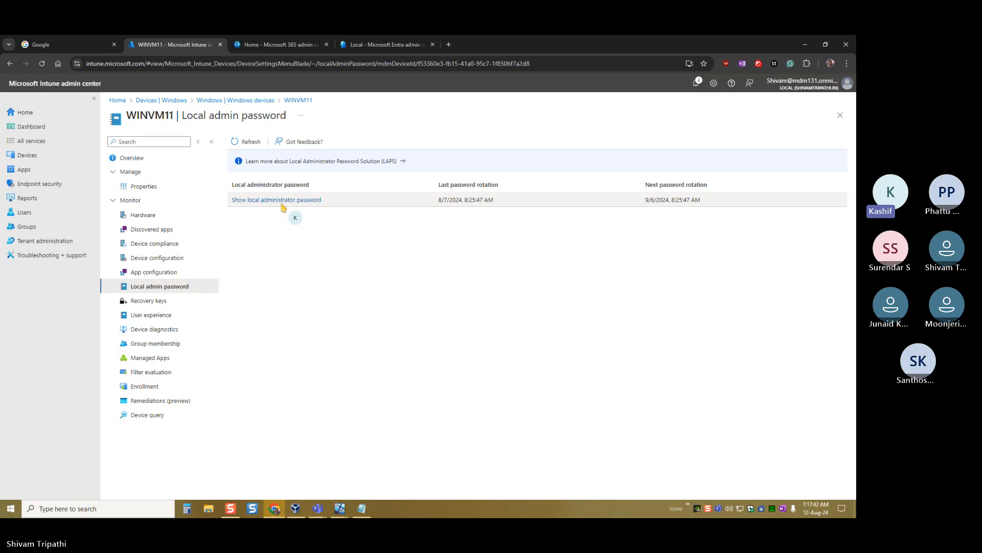
click(31, 185)
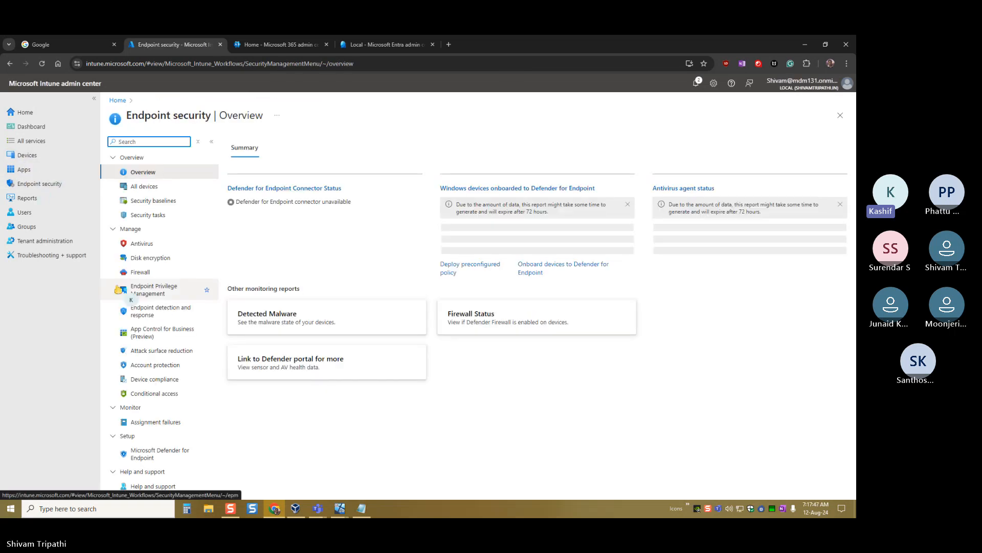
Step: Open the LAPS for Local ADMIN Account policy and select its assigned group, Dynamic Device Group Win-11
click(155, 365)
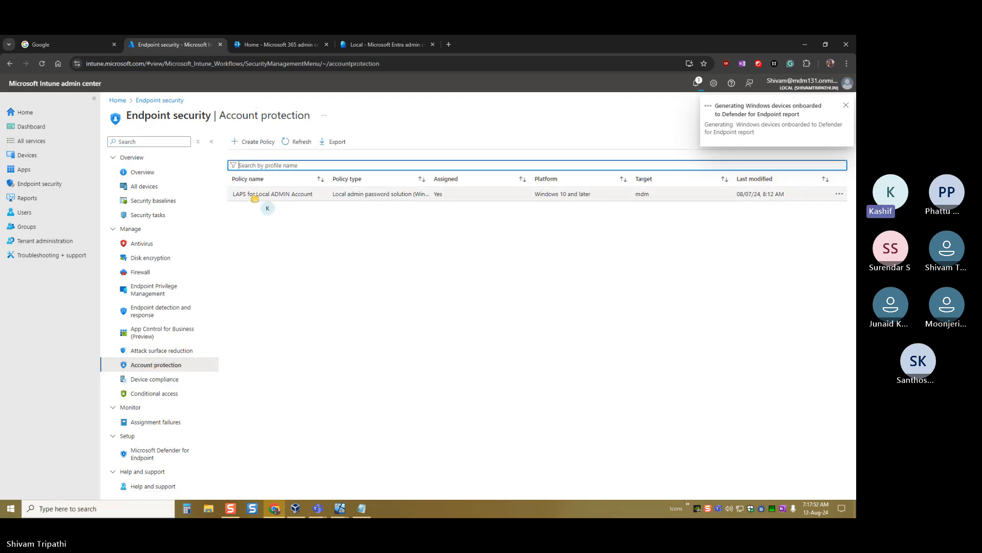
click(308, 195)
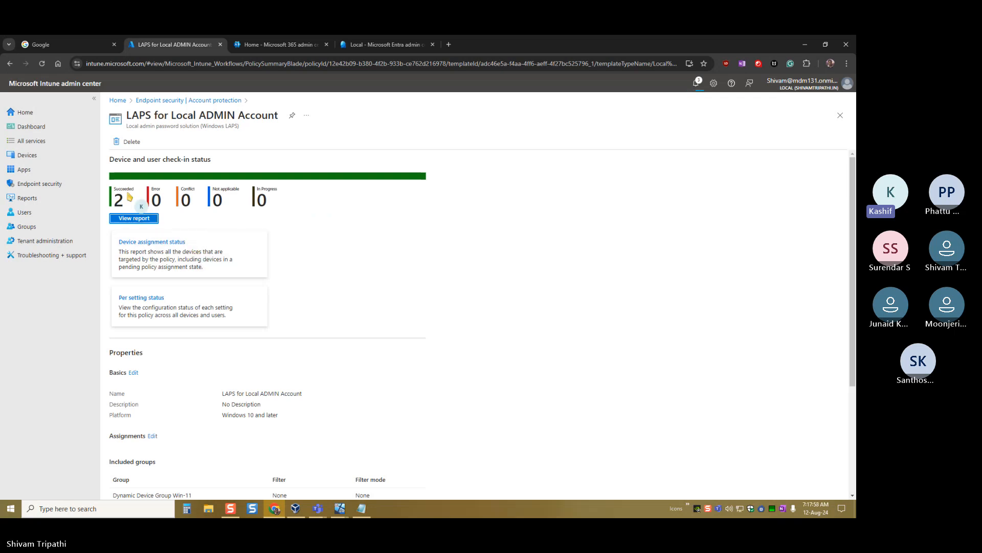
scroll(134, 353, down, 3)
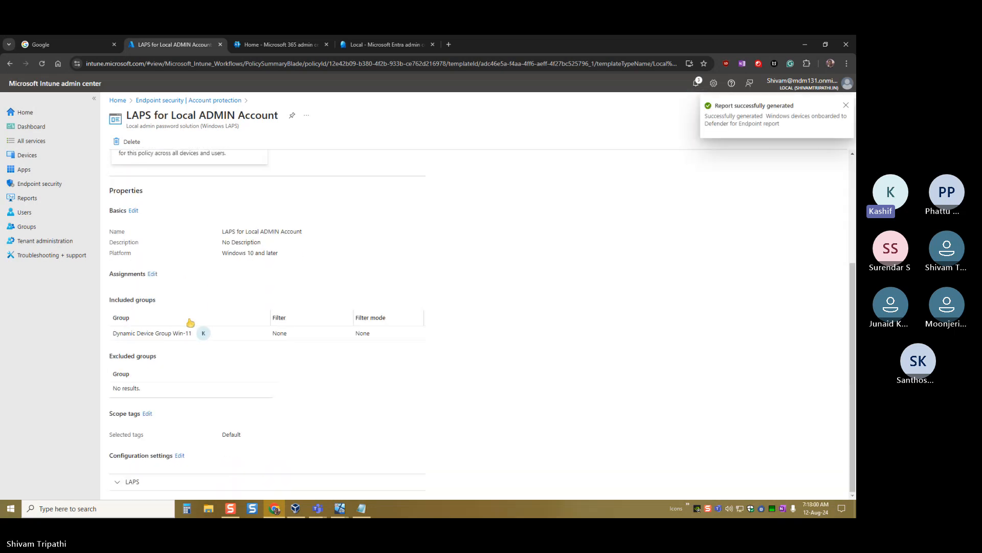
drag(123, 333, 195, 336)
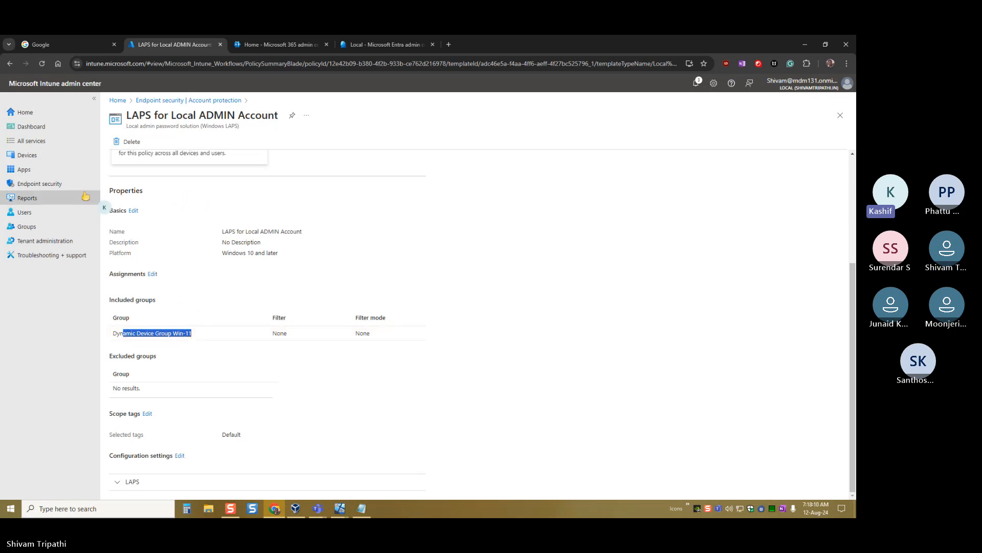
Step: From WINVM11's Local admin password page, show the Administrator account password and copy it
click(29, 156)
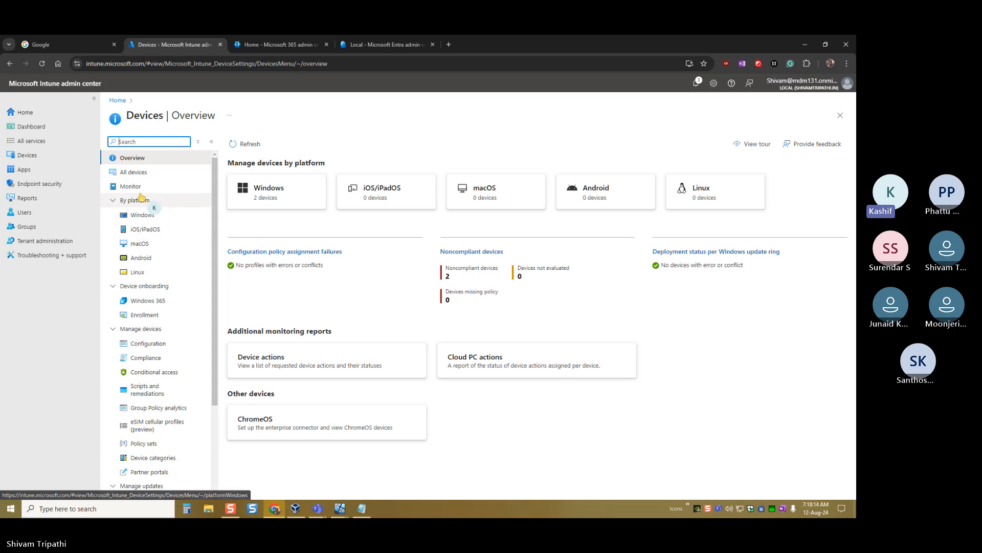
click(142, 215)
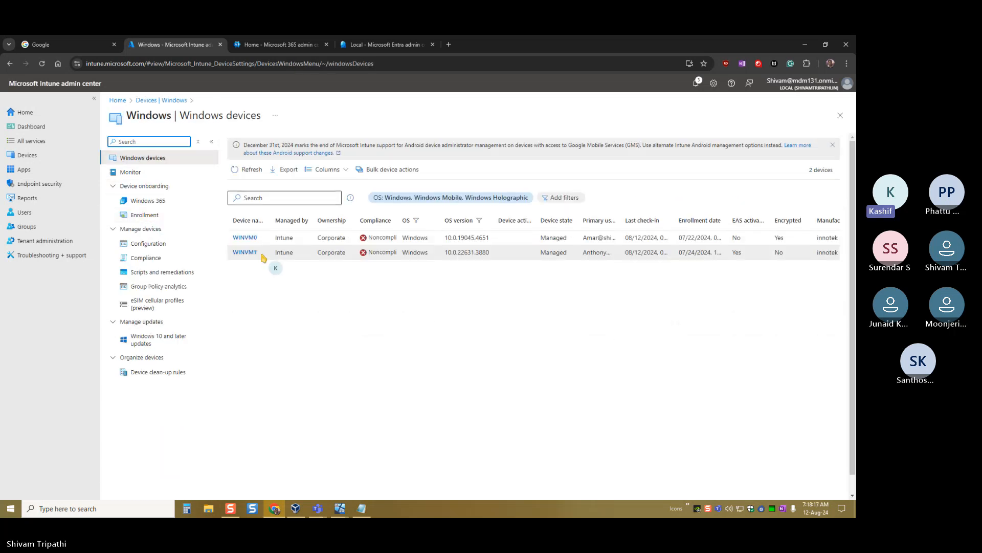
click(250, 256)
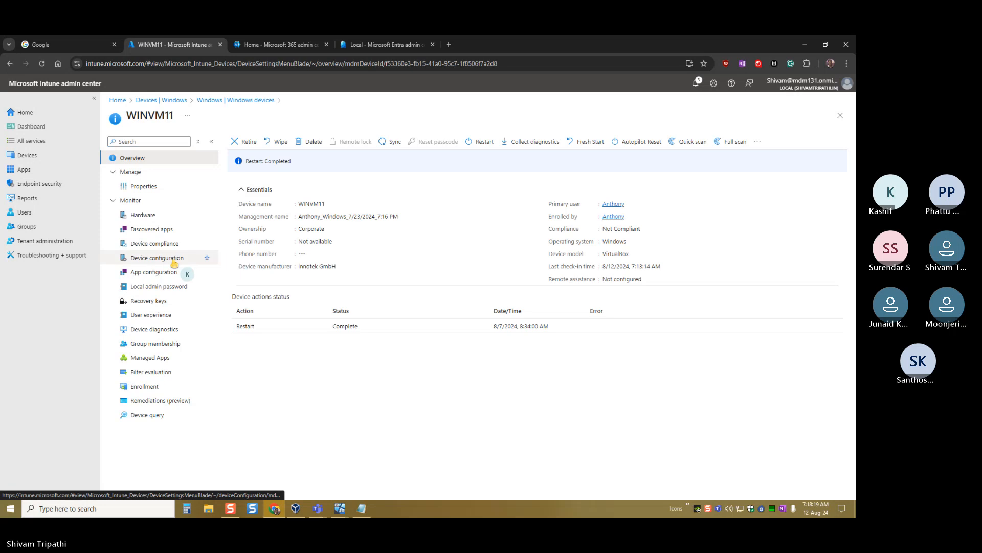
click(146, 287)
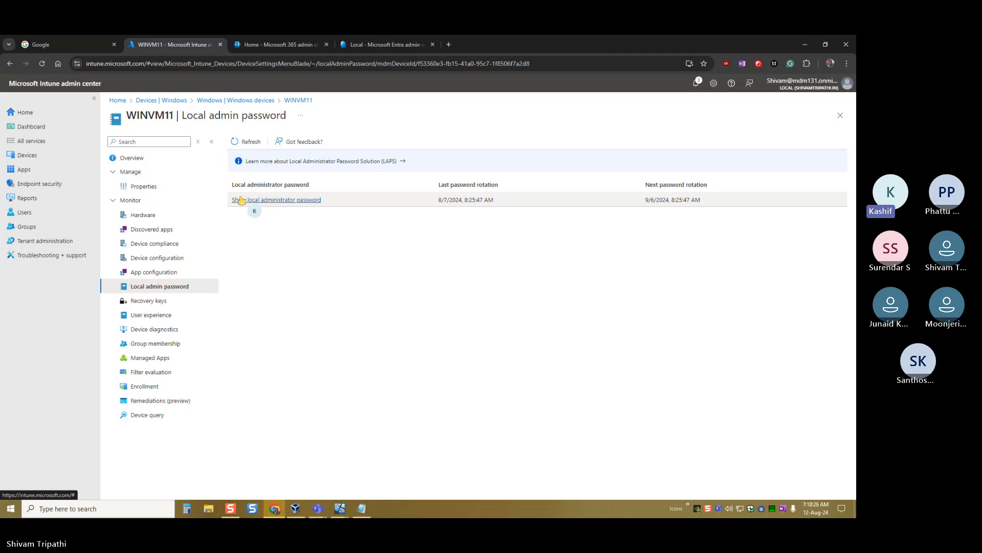
click(252, 201)
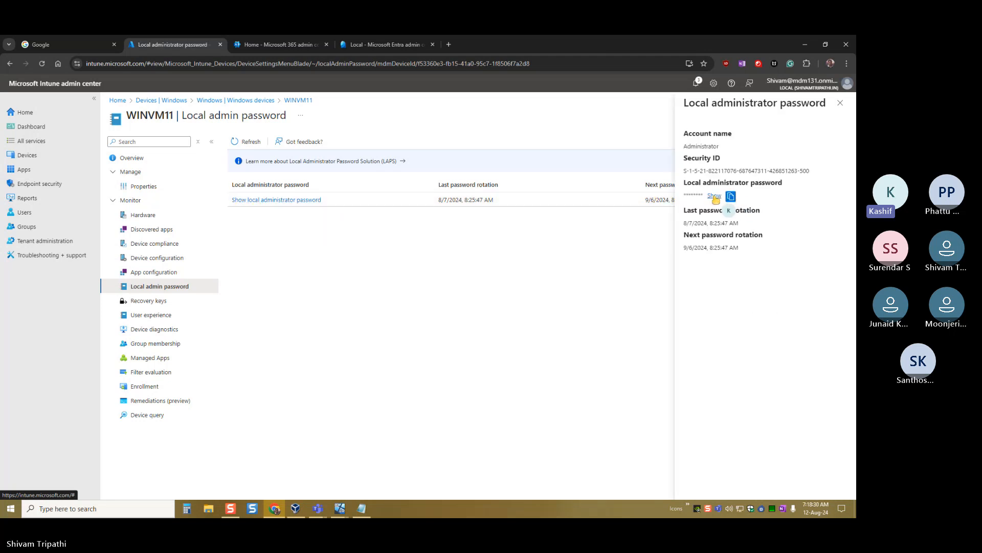
click(714, 196)
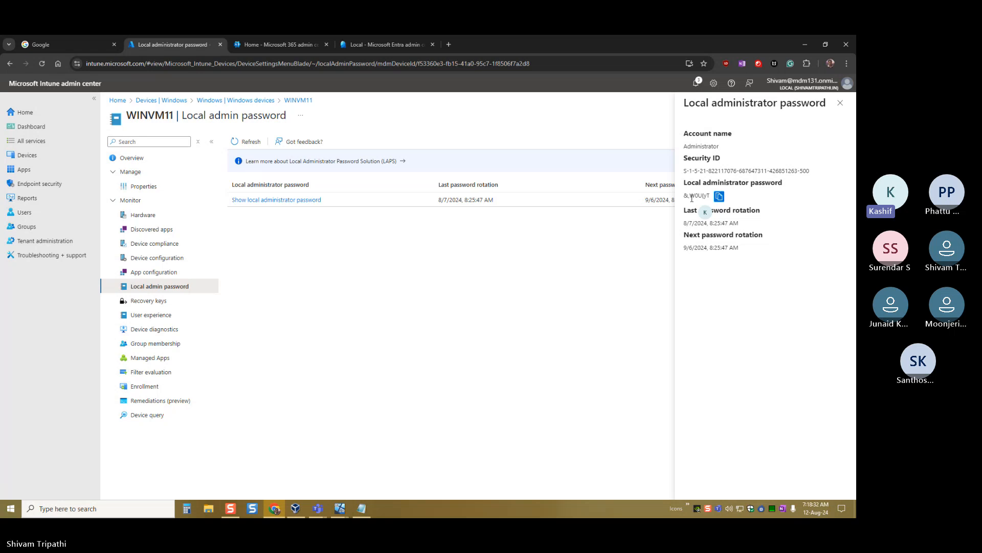
click(718, 195)
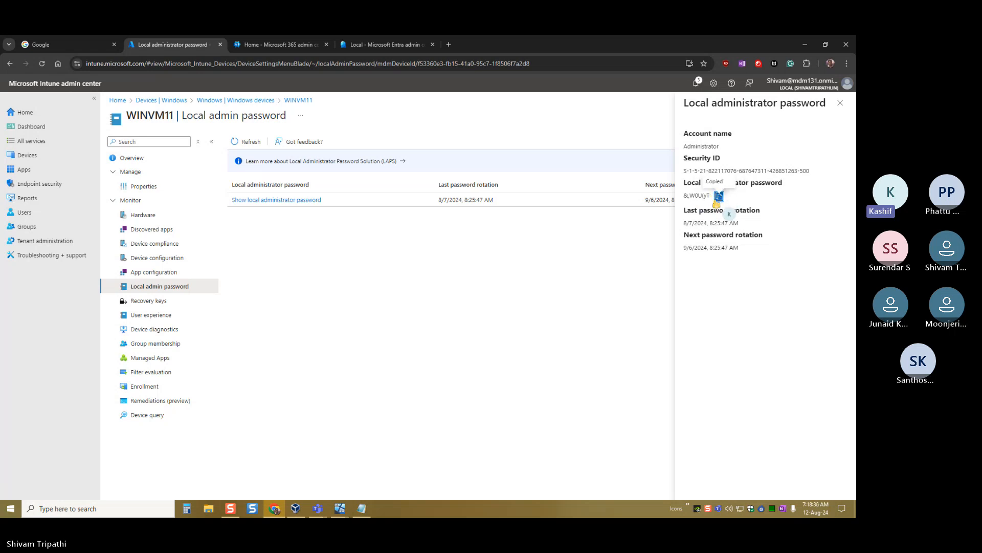
click(339, 508)
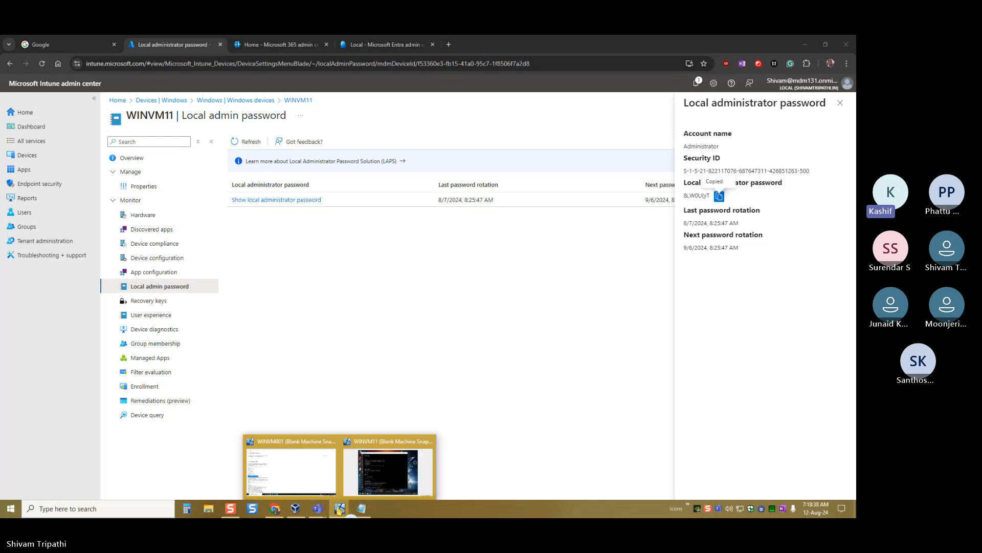
Step: In the WINVM11 VM, close the Company Portal window and sign out of Windows
click(385, 468)
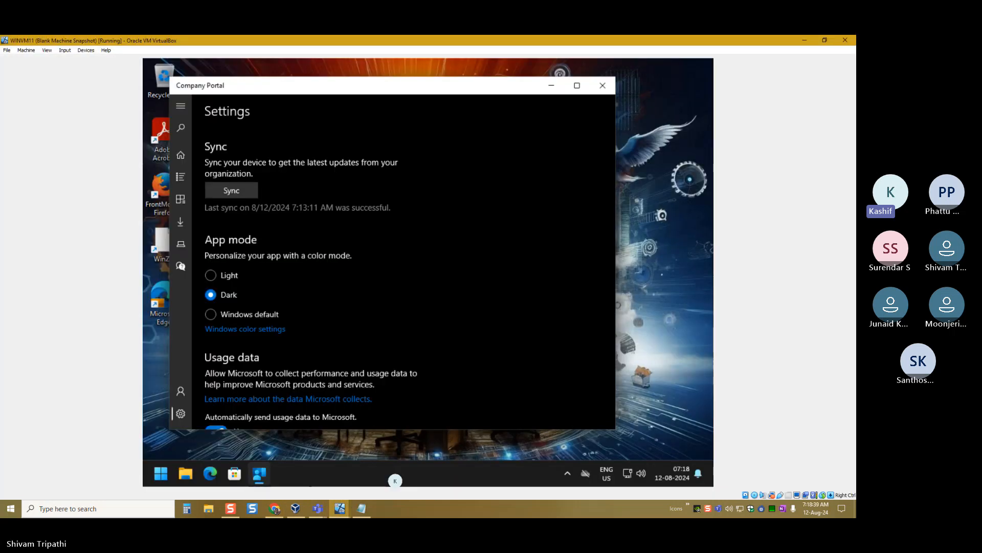
click(603, 86)
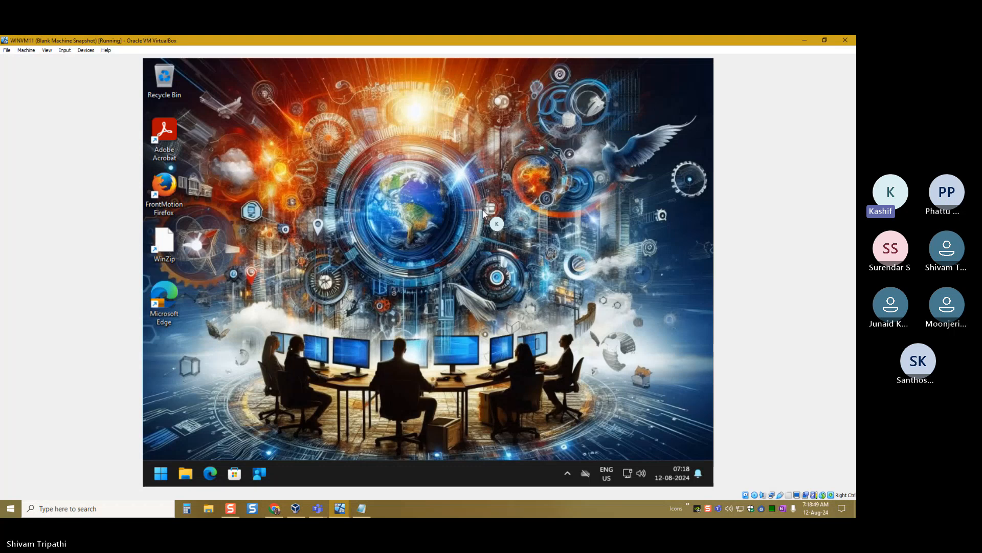
right_click(161, 474)
mouse_move(210, 424)
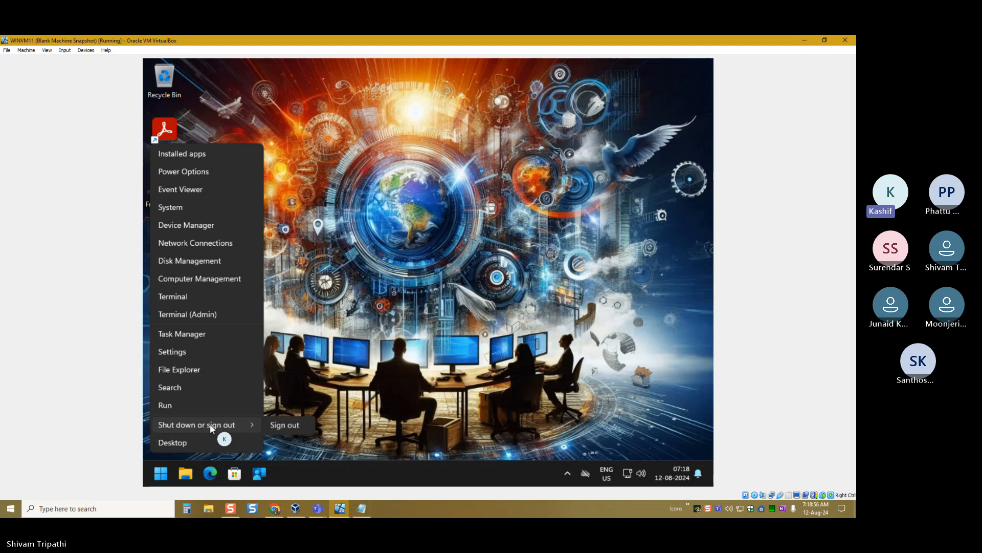
click(280, 427)
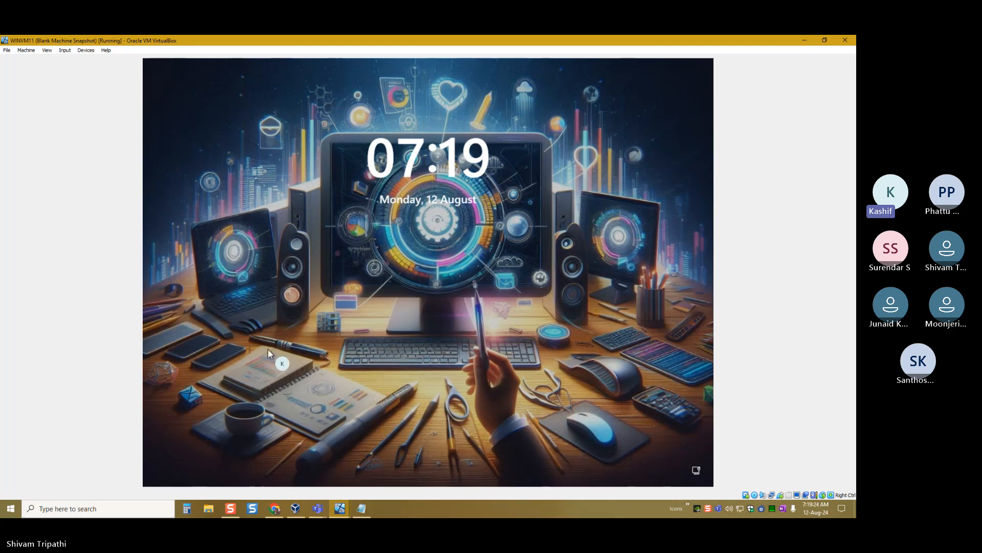
Step: On the VM sign-in screen, choose another user and enter .\administrator as the account
click(274, 321)
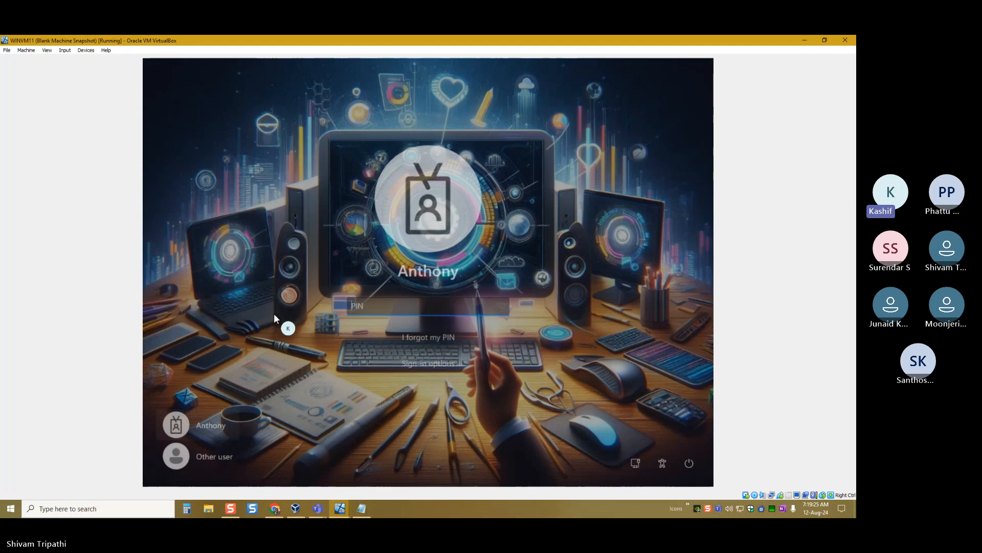
click(212, 455)
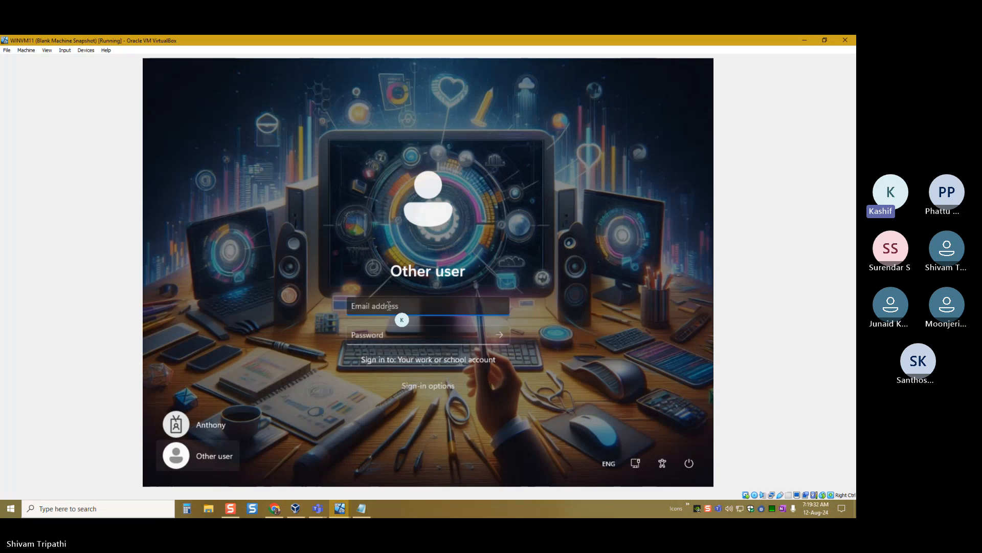
text(.\)
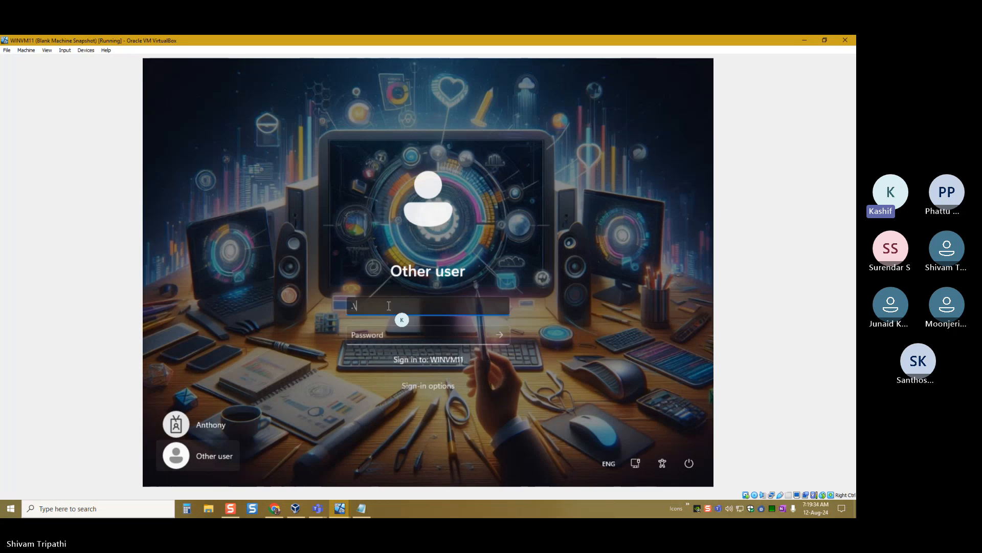
text(admini)
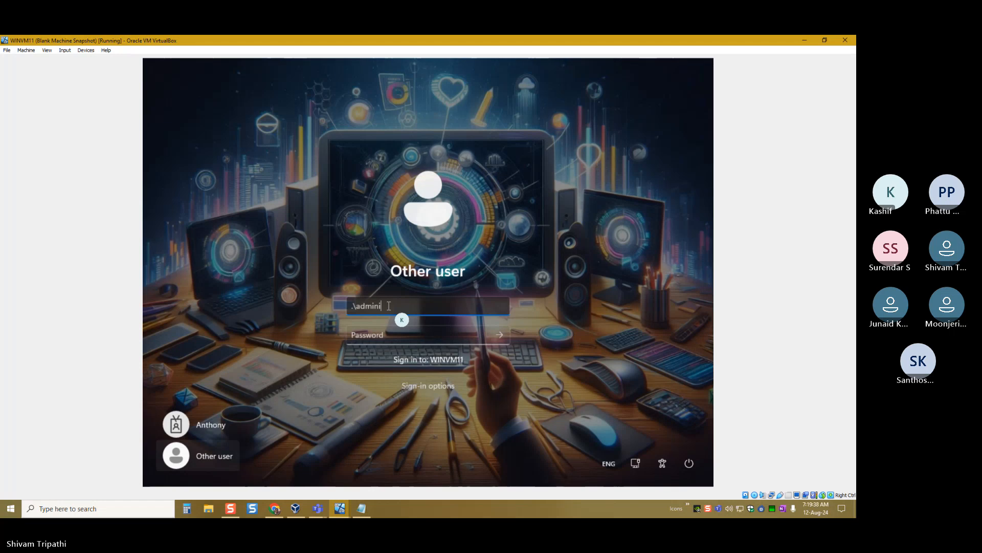
text(strat)
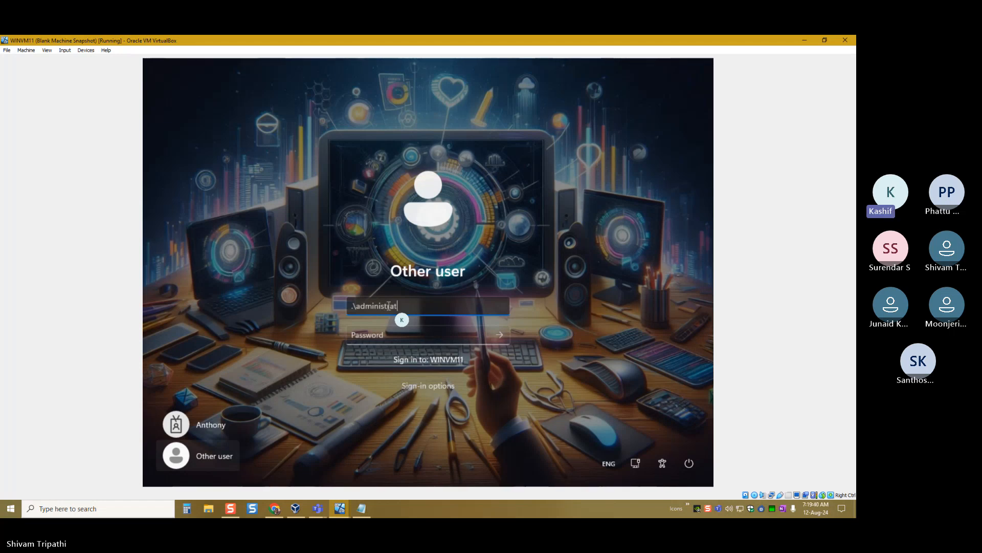
text(or)
key(Tab)
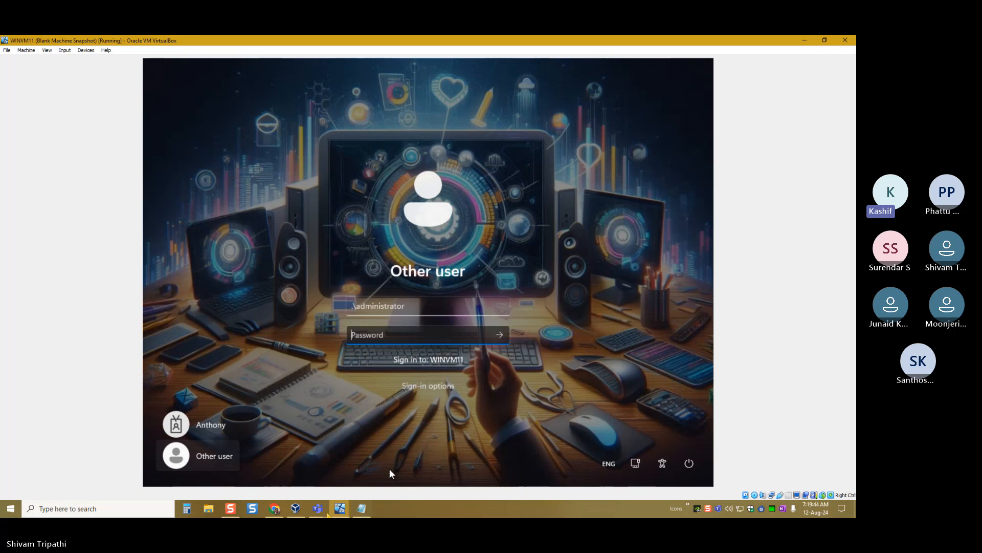
click(274, 509)
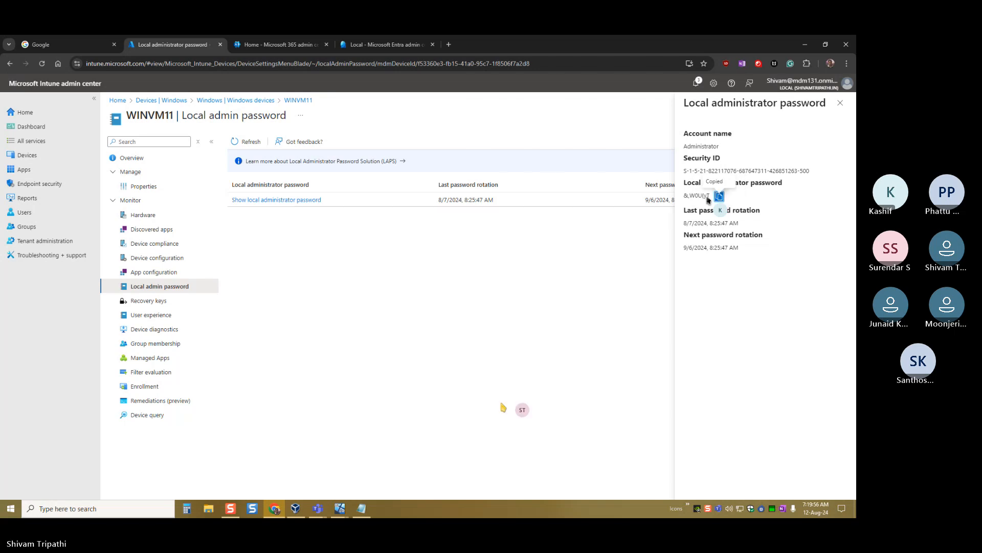
Step: Paste the copied Administrator password into Intune Raw.txt on the blank line above 12th August
key(alt+Tab)
click(528, 343)
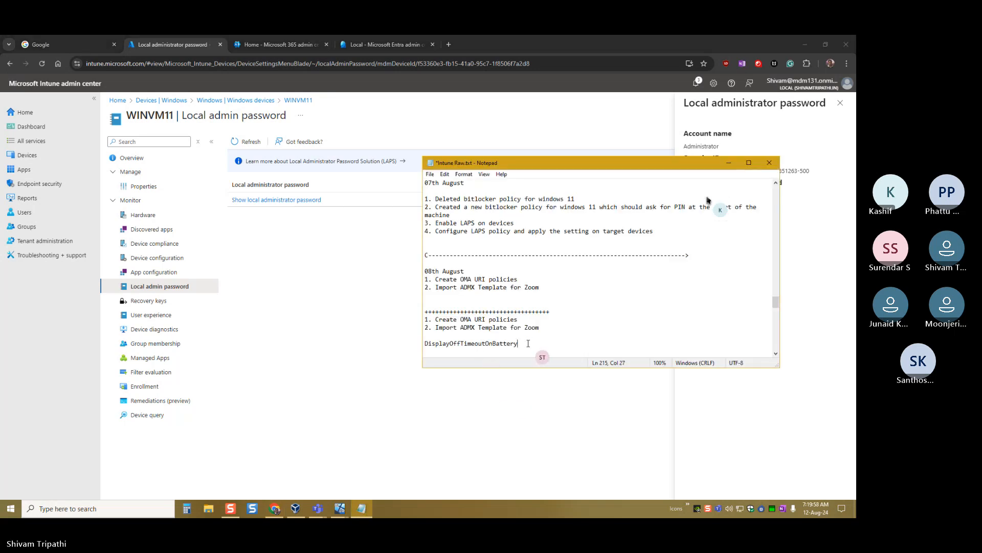
key(Return)
key(Return)
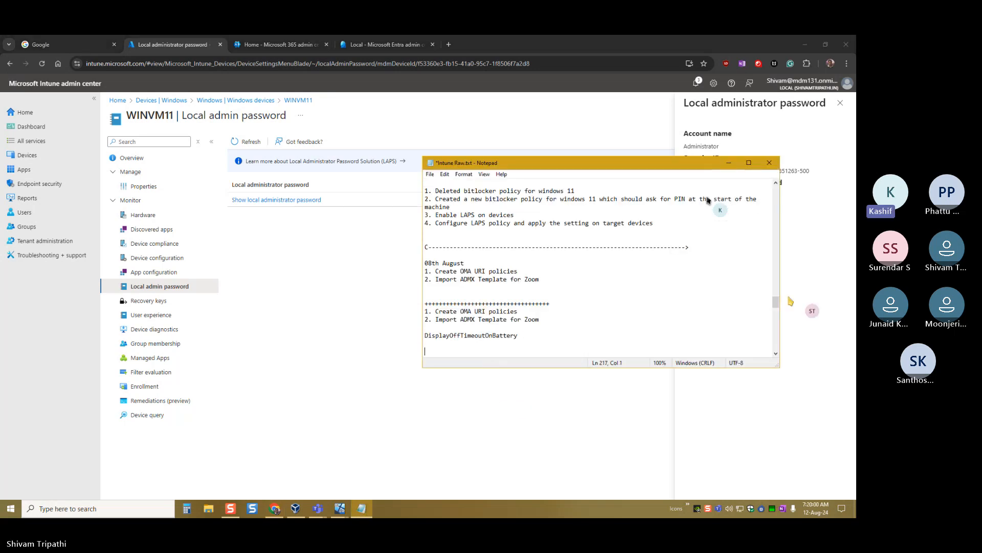
scroll(584, 309, down, 10)
scroll(584, 309, up, 1)
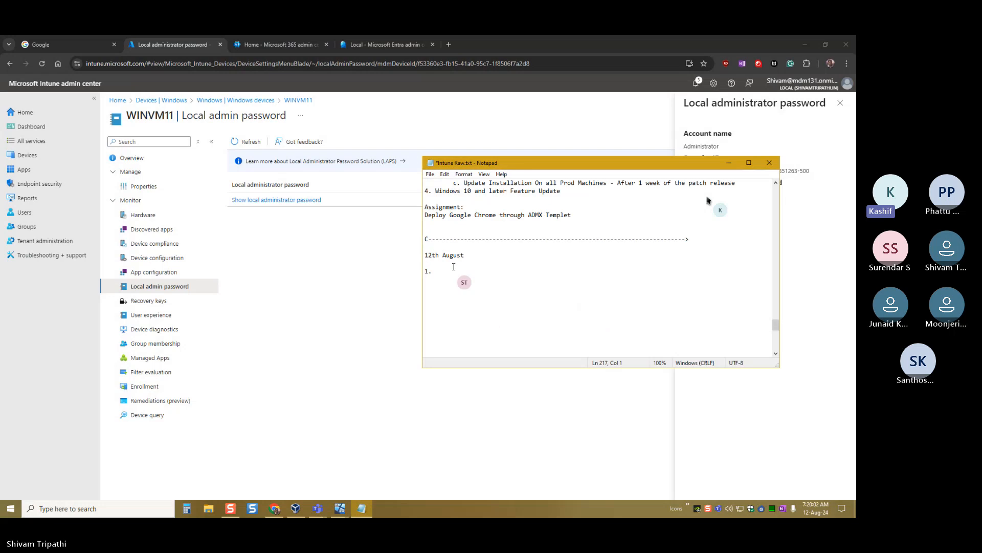
click(433, 248)
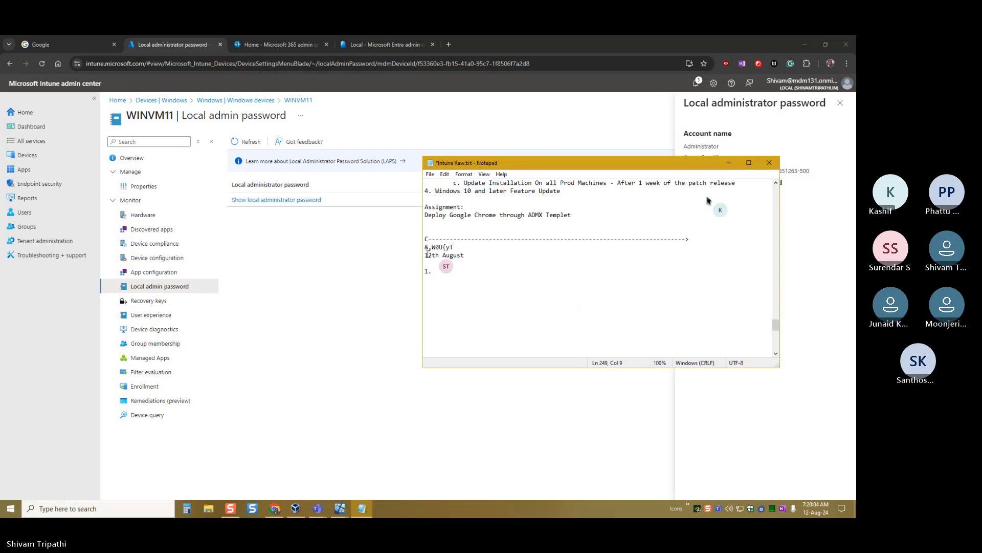
Step: Bring the WINVM11 VirtualBox window forward and restore it down from full screen
click(340, 509)
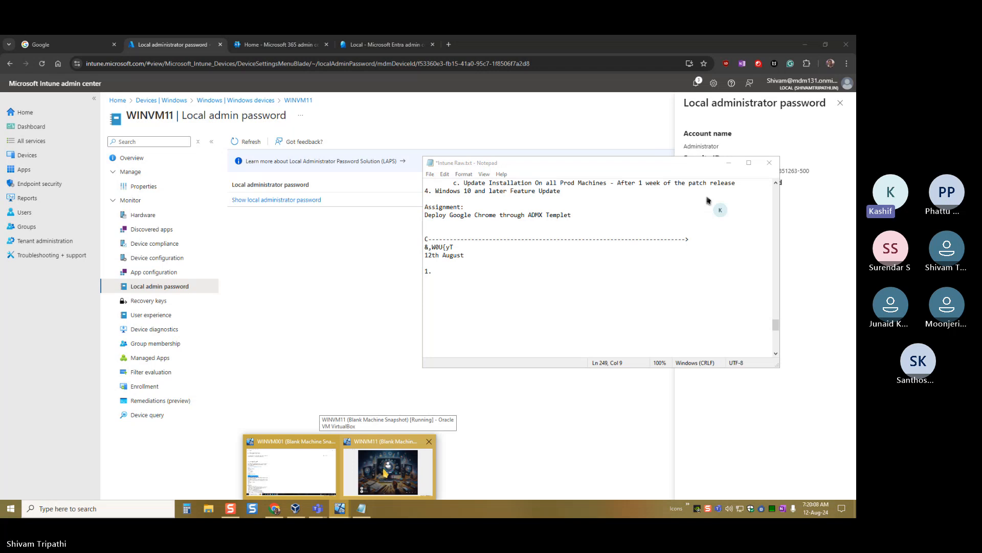
click(386, 471)
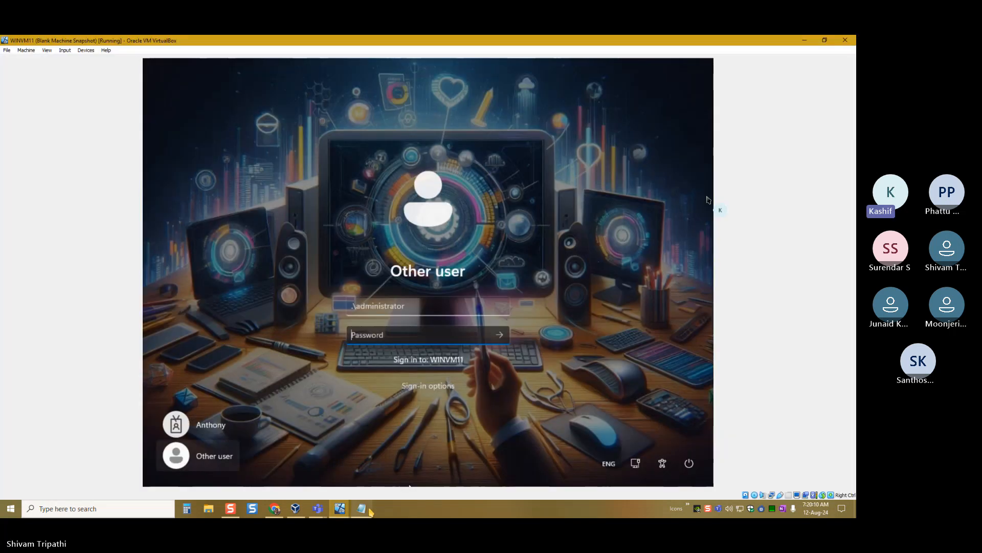
click(384, 339)
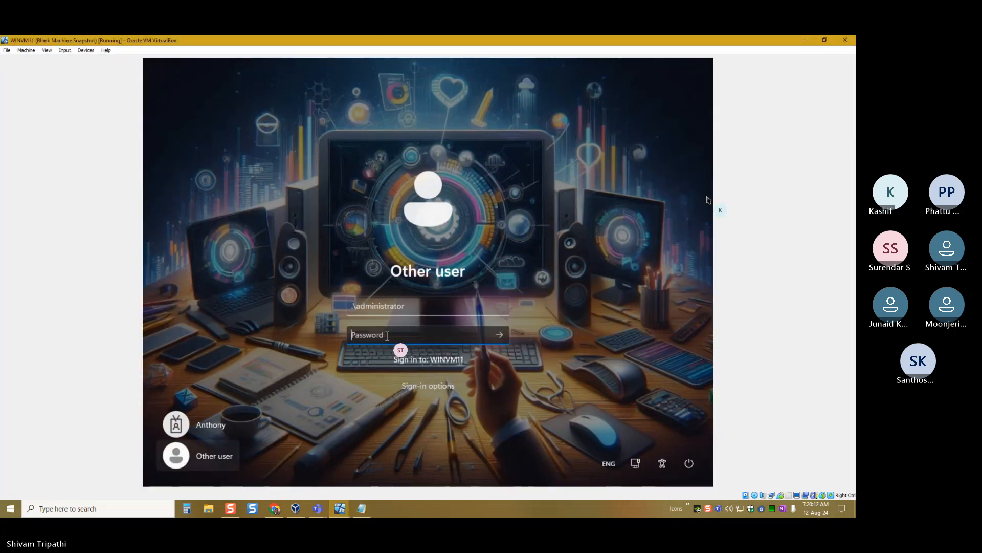
click(824, 40)
Step: Arrange the VM window on the left and the Notepad notes on the right
drag(727, 44, 395, 58)
drag(628, 165, 708, 152)
click(69, 339)
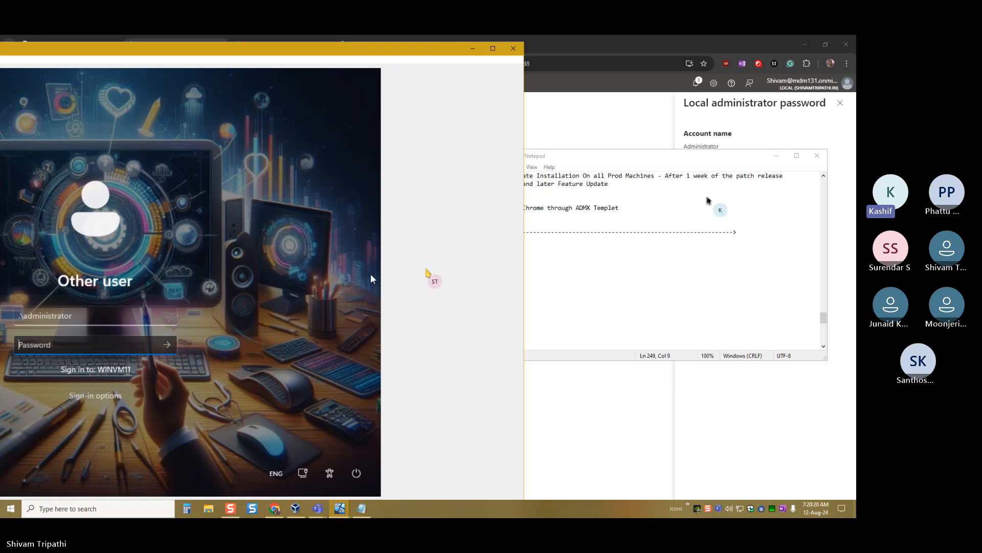
drag(598, 158, 631, 163)
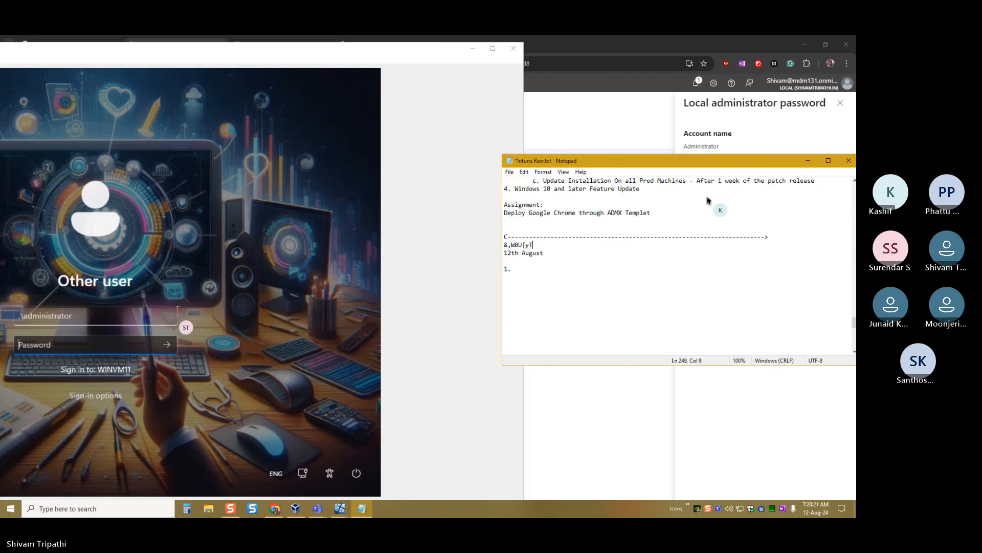
click(99, 340)
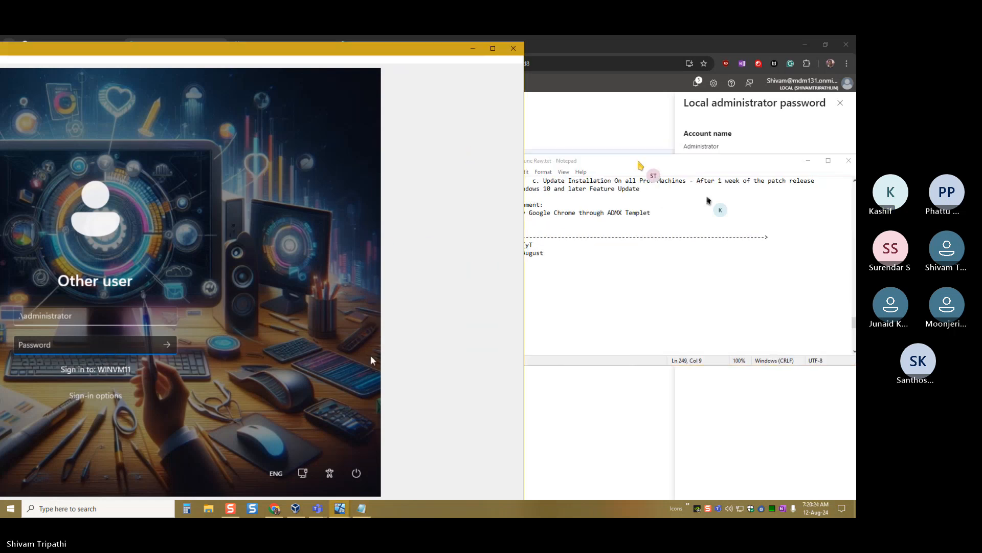
drag(640, 162, 763, 192)
click(83, 343)
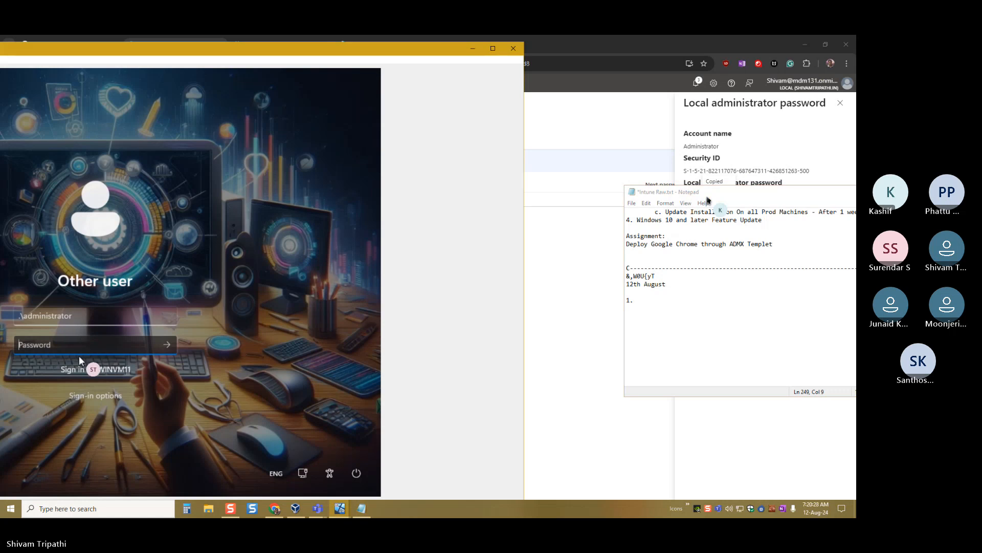
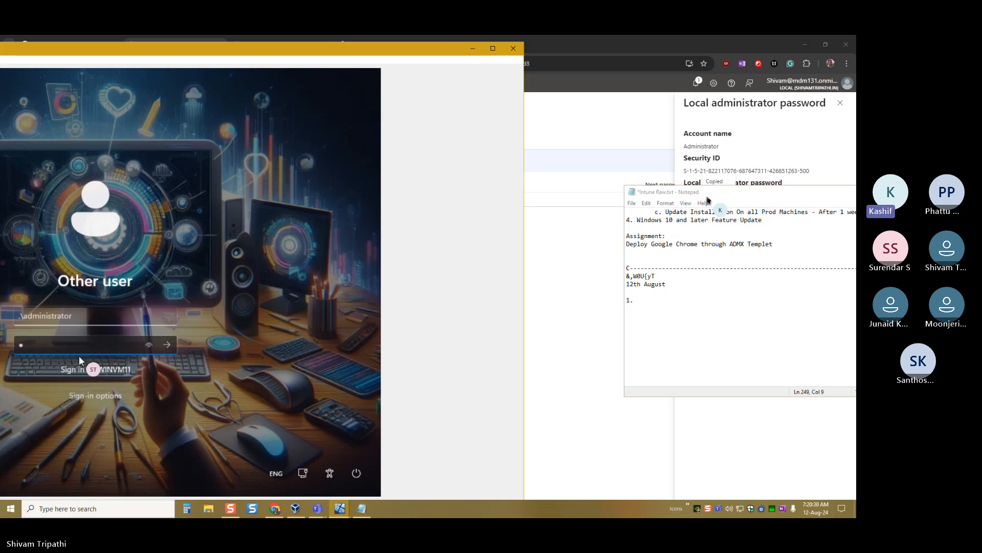
Step: Enter the LAPS administrator password, reveal it briefly to verify, then submit the sign-in
click(149, 345)
click(148, 344)
click(168, 344)
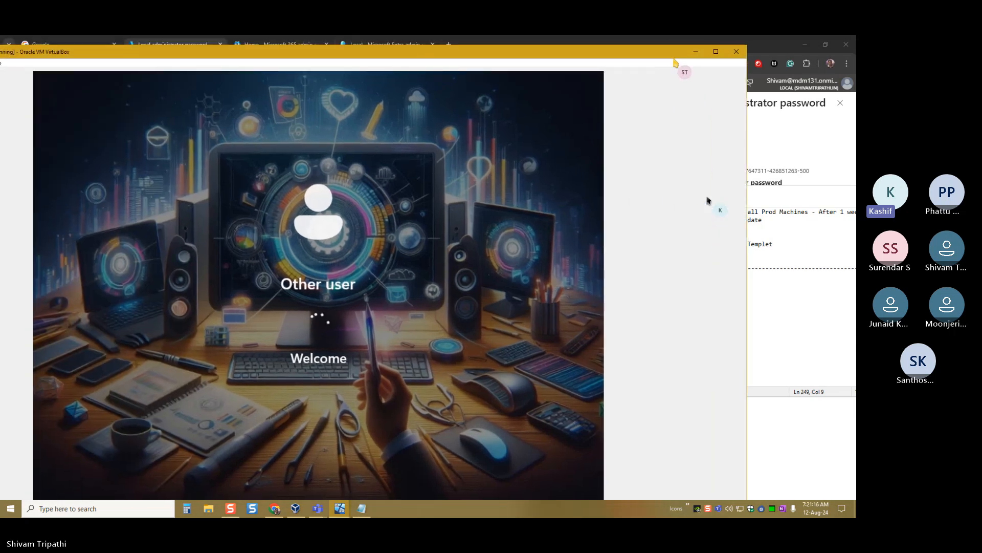
Step: Maximize the WINVM11 VM window while the desktop prepares, then go back to Intune
click(715, 52)
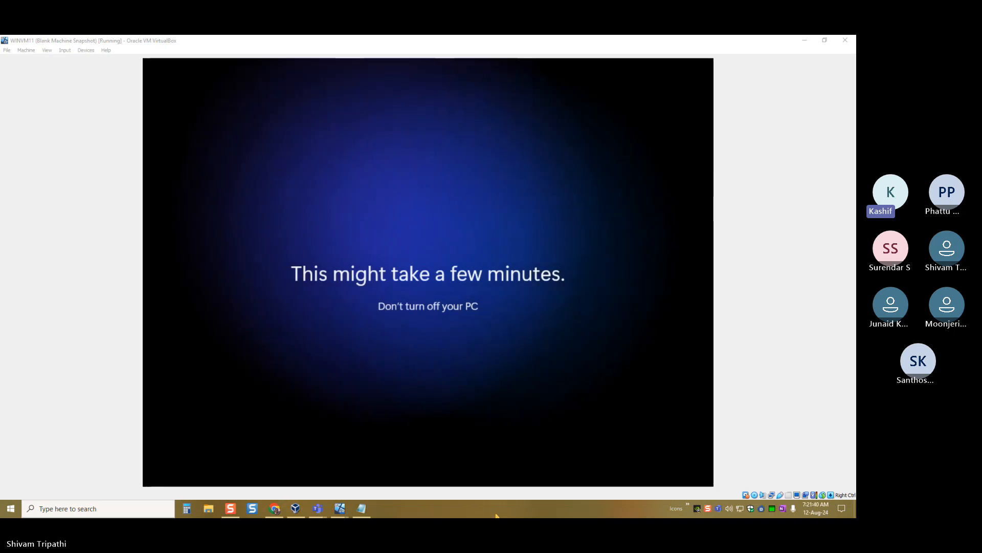
click(275, 509)
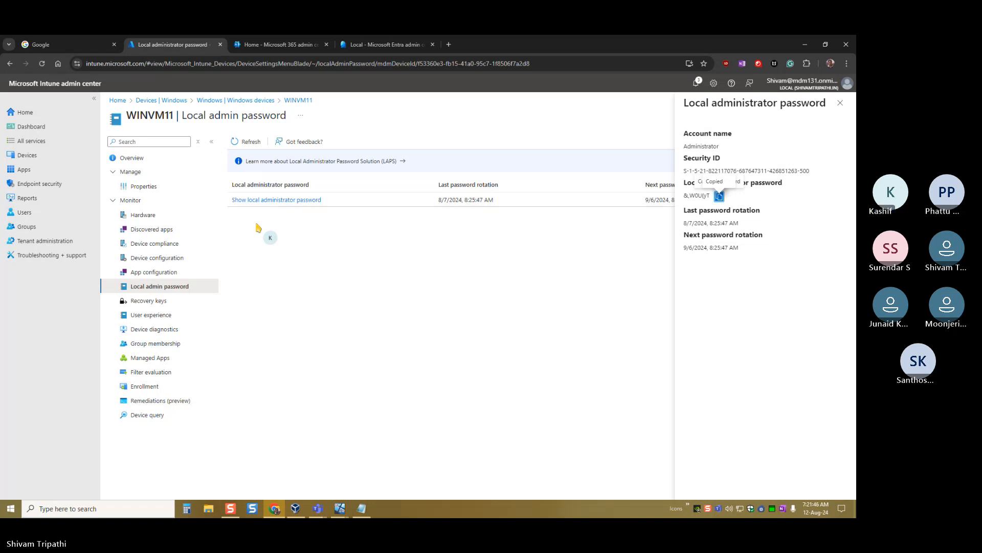
Step: Open WINVM11's Recovery keys page to list its two BitLocker operating system drive keys
click(154, 301)
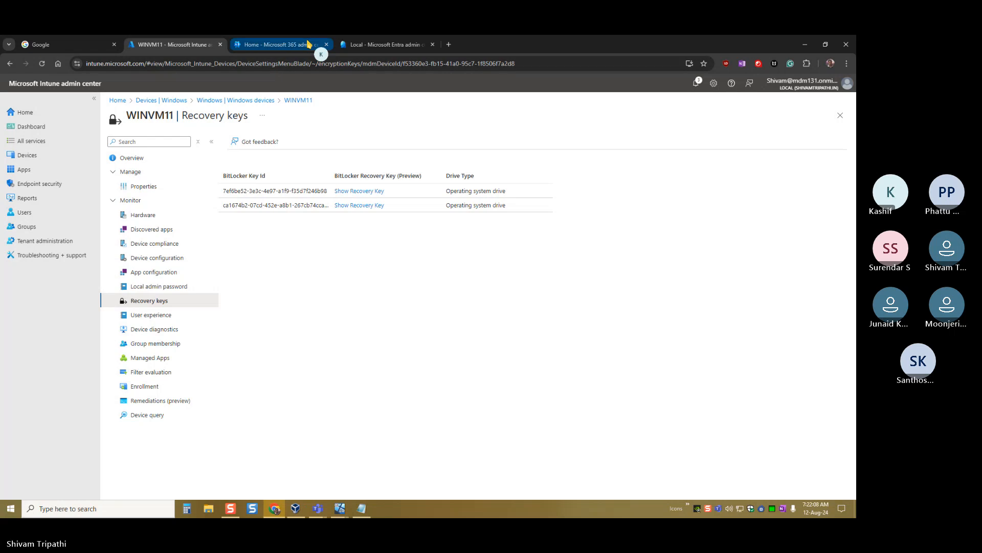
click(357, 49)
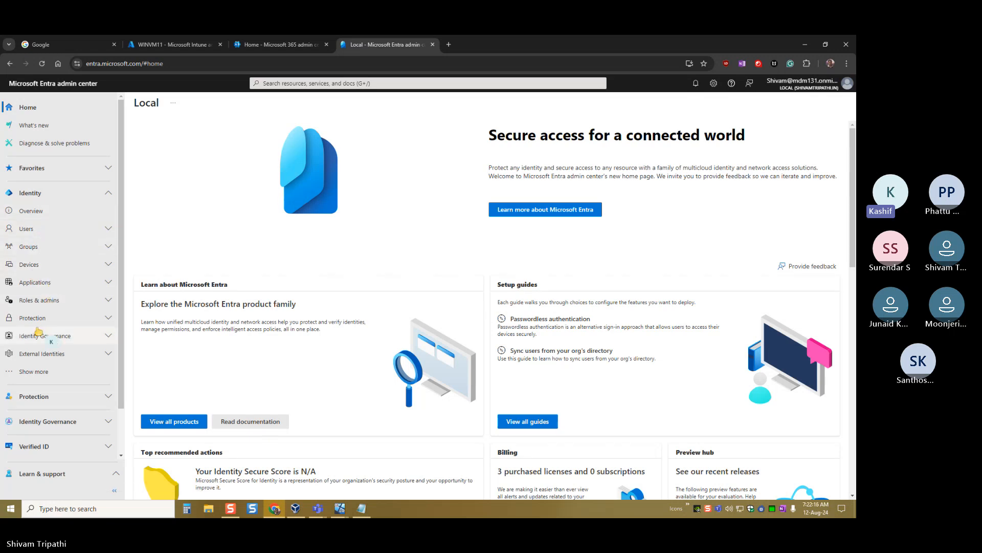
click(40, 266)
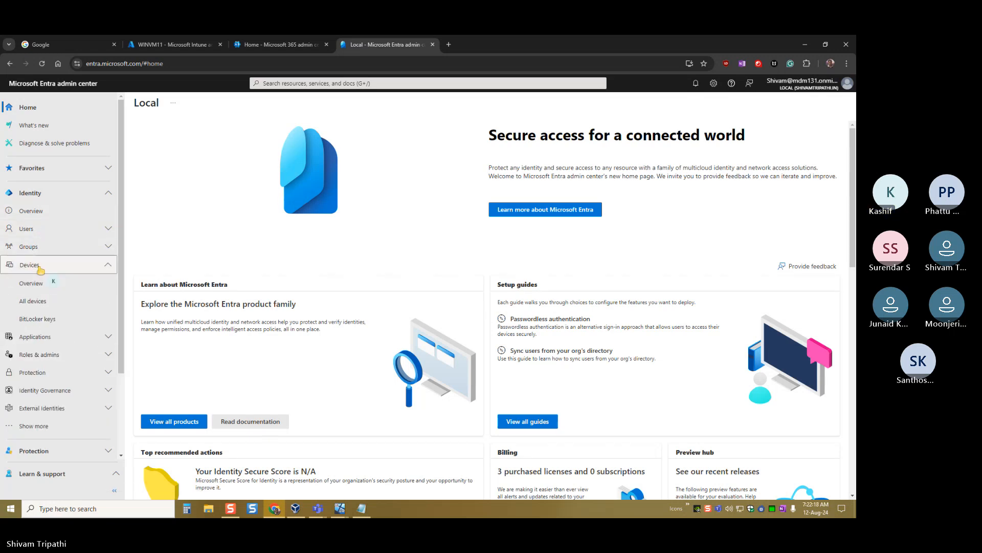
click(44, 302)
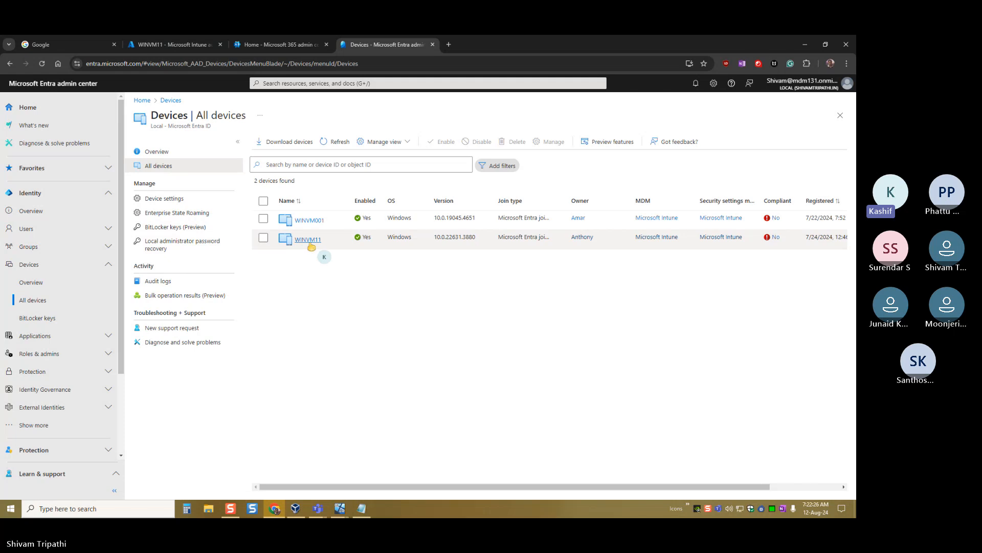
click(308, 239)
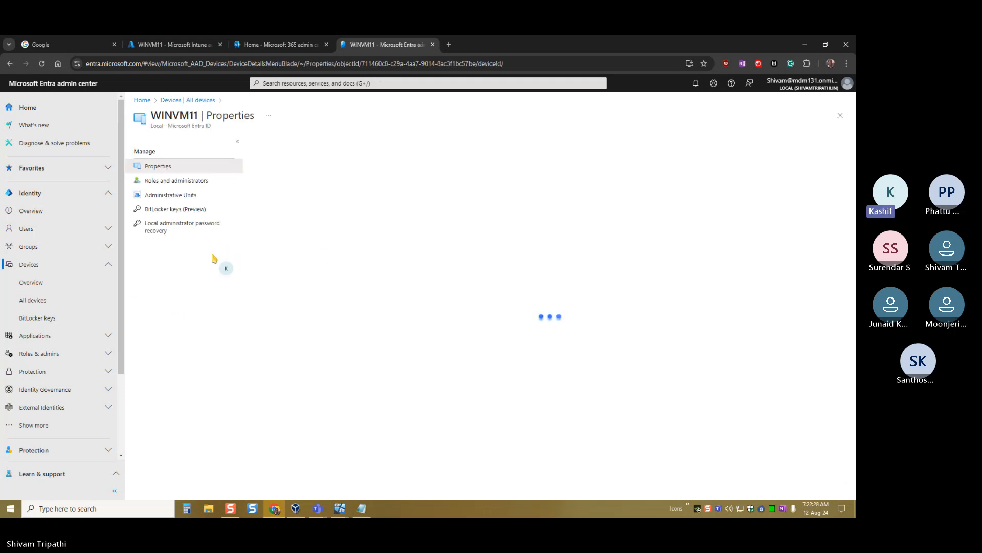
click(174, 228)
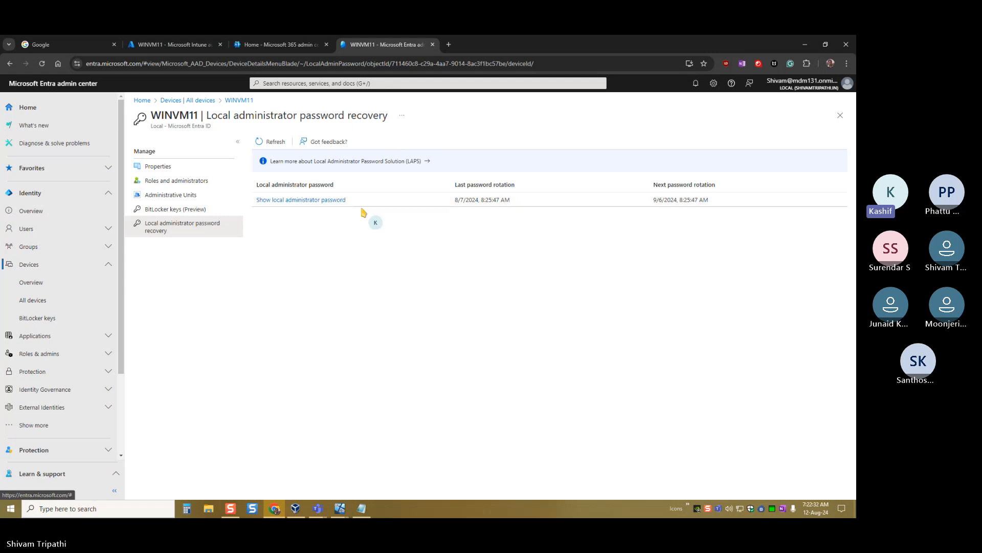
click(319, 201)
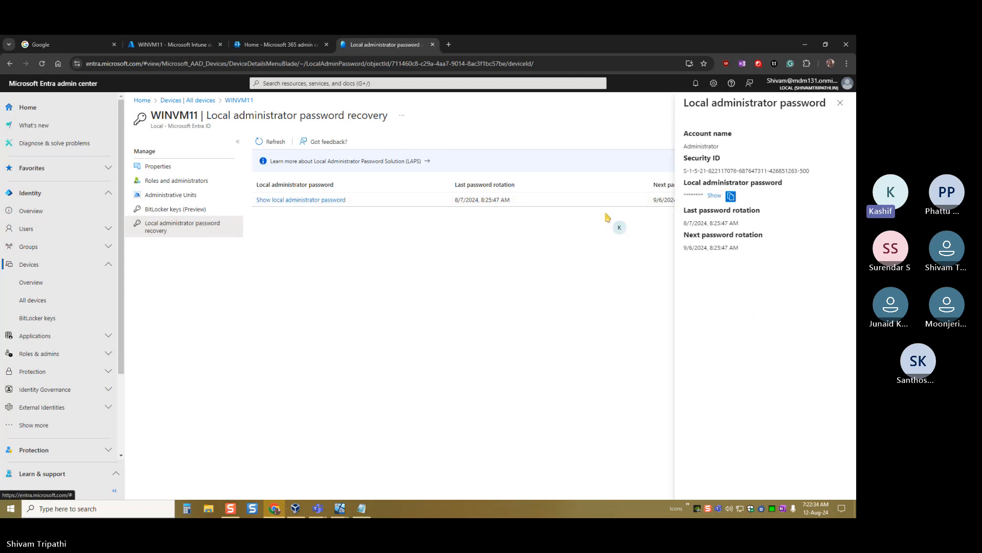
click(716, 195)
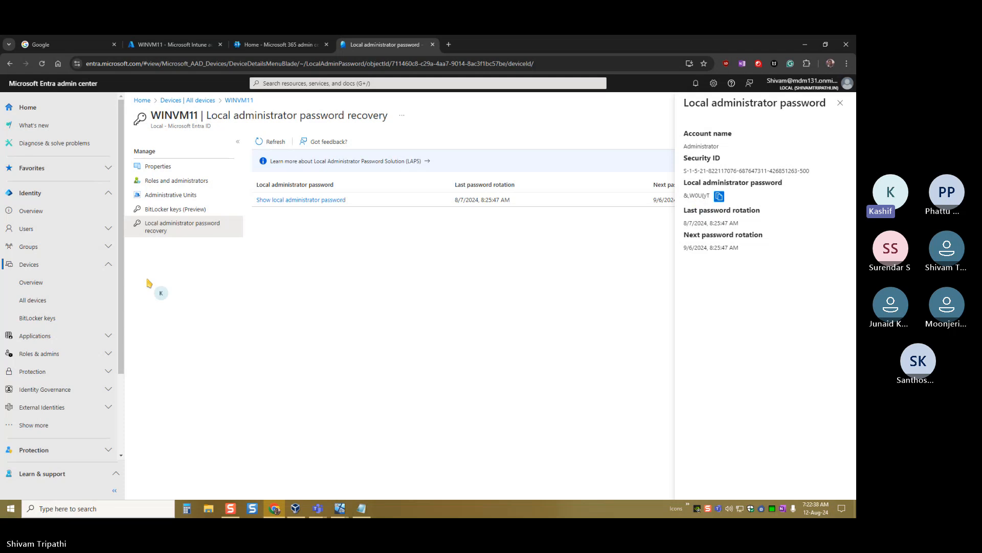
click(183, 209)
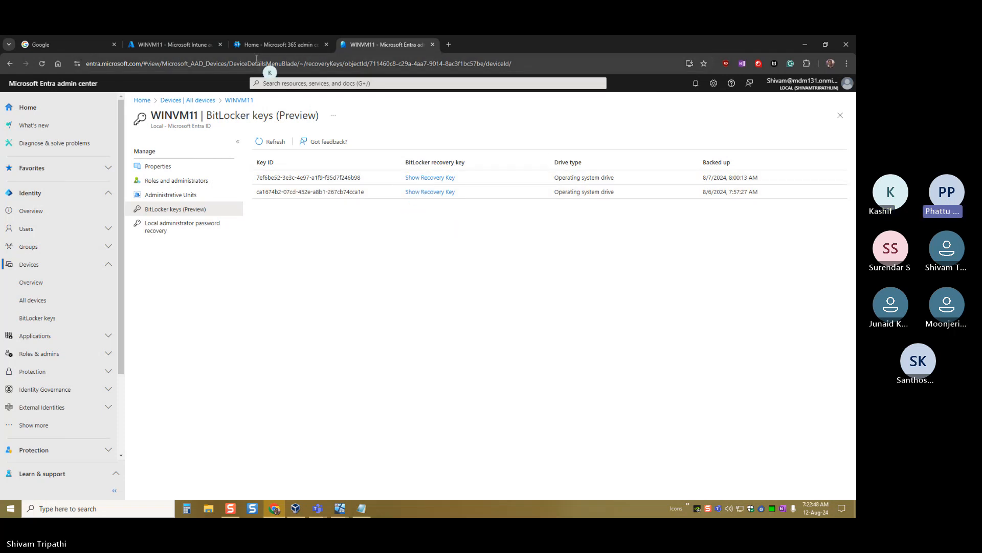
click(177, 46)
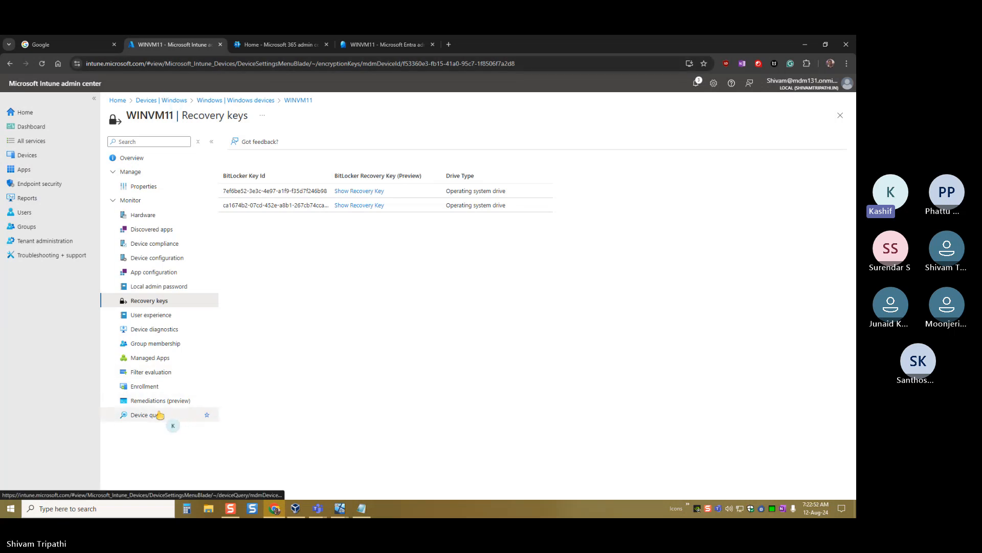
Step: Open the LAPS for Local ADMIN Account policy under Account protection and start editing its configuration
click(30, 187)
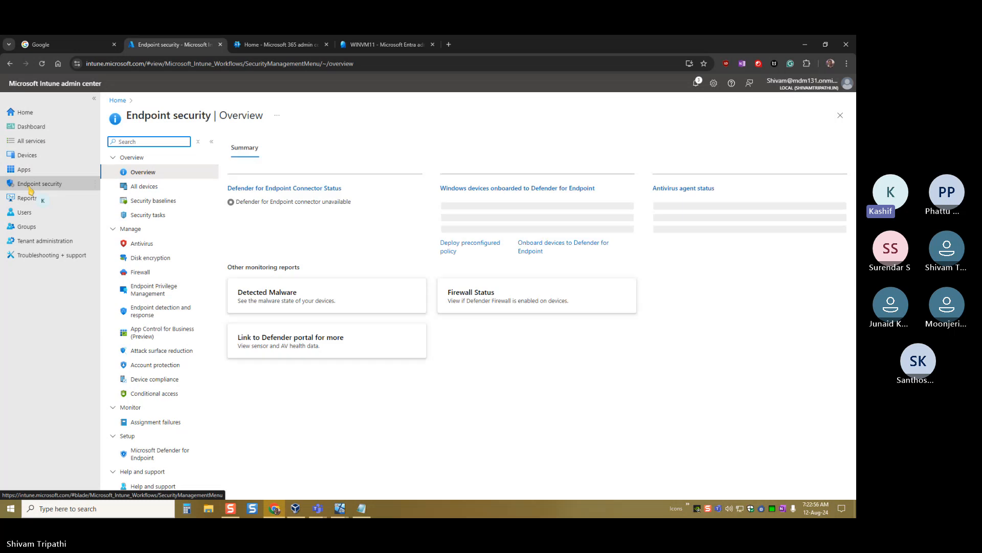
click(152, 365)
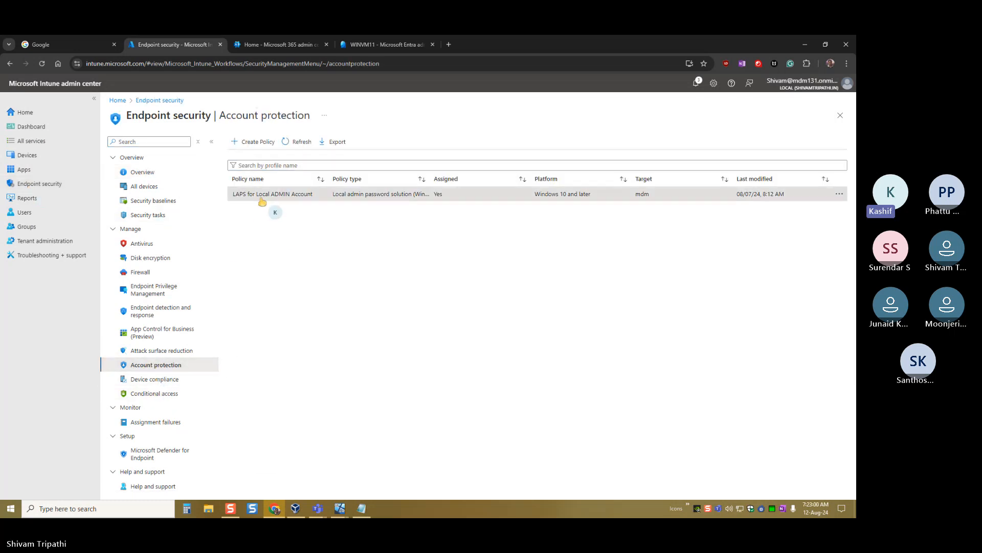
click(262, 196)
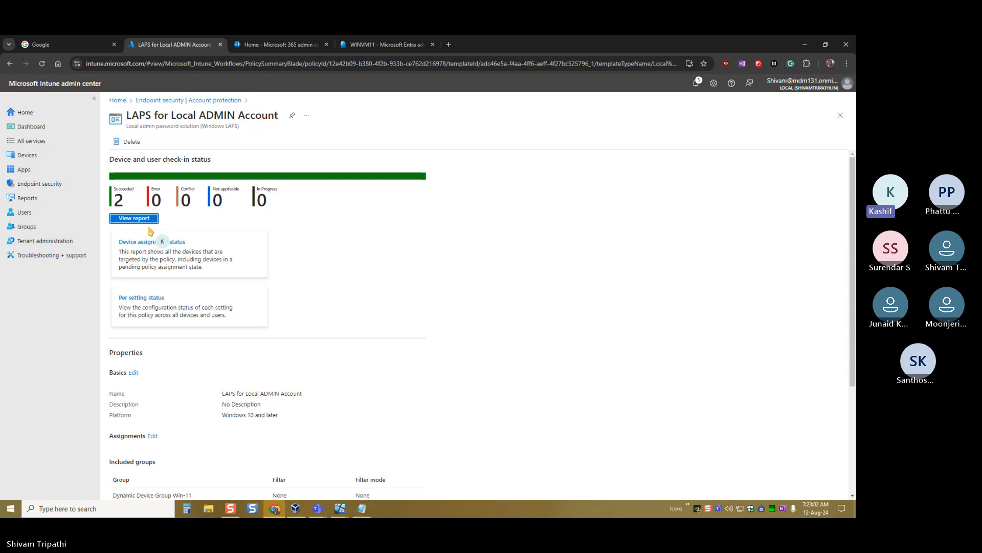
scroll(148, 385, down, 3)
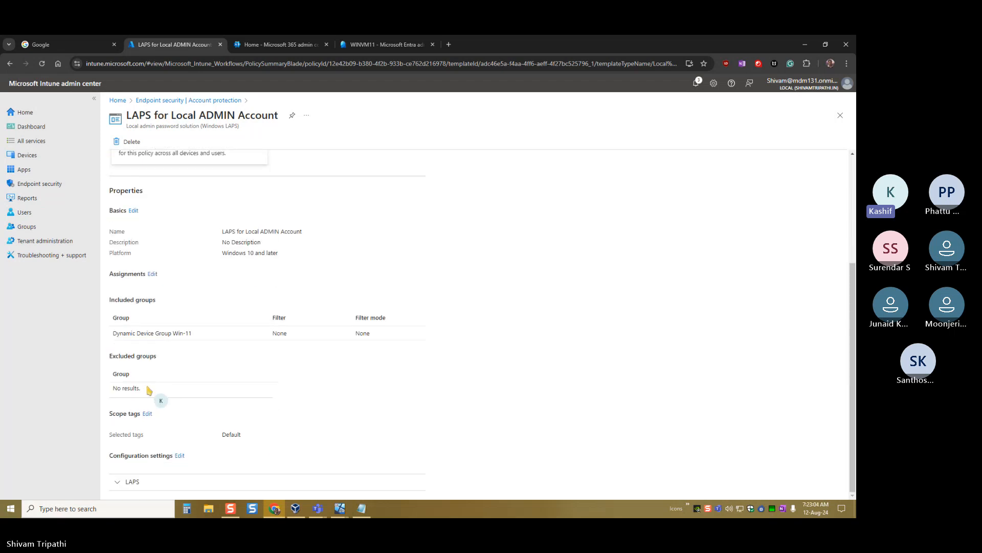
click(180, 456)
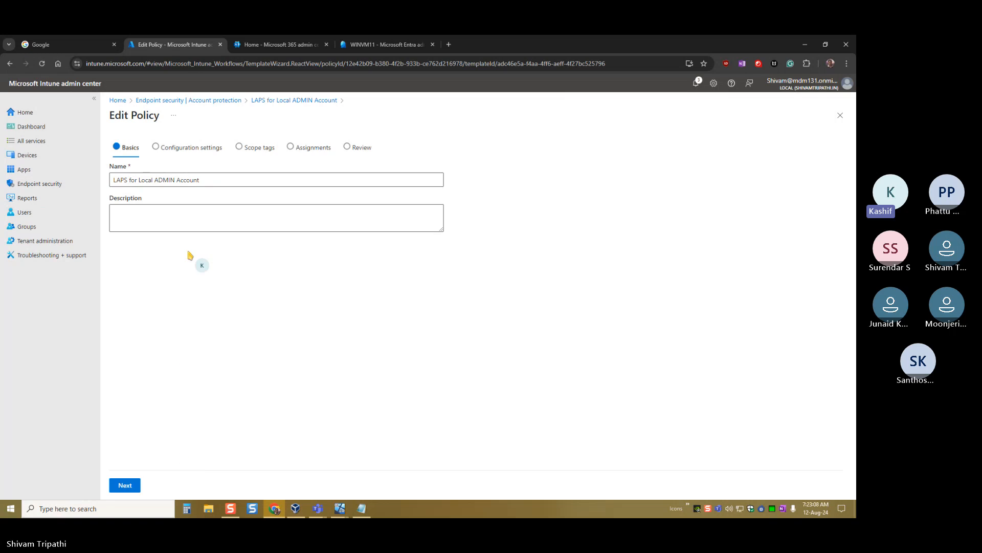
Step: Set the LAPS Password Age Days to 365 after 1000 is rejected, then bring up the Intune Raw notes
click(185, 148)
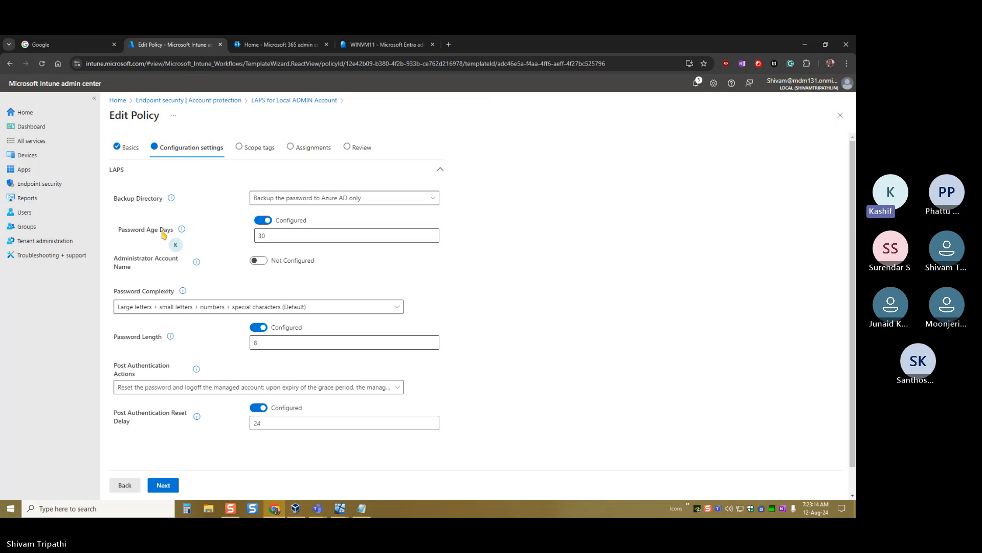
click(268, 237)
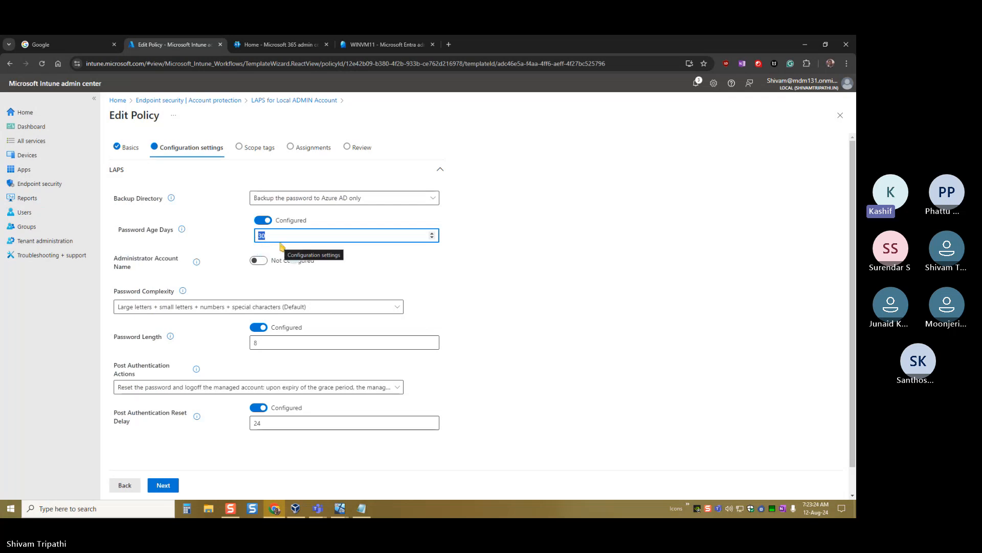
text(1000)
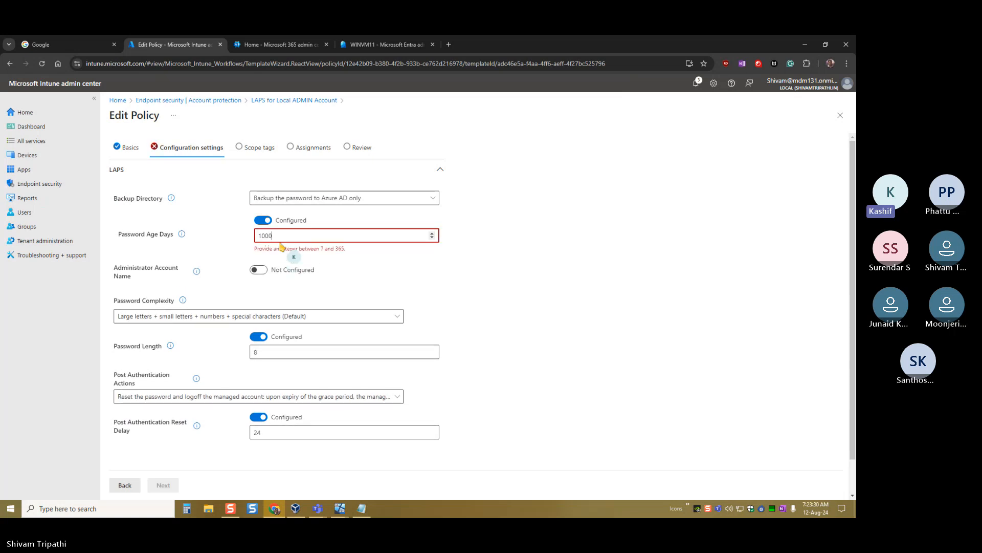
key(BackSpace)
key(BackSpace)
key(BackSpace)
key(BackSpace)
text(365)
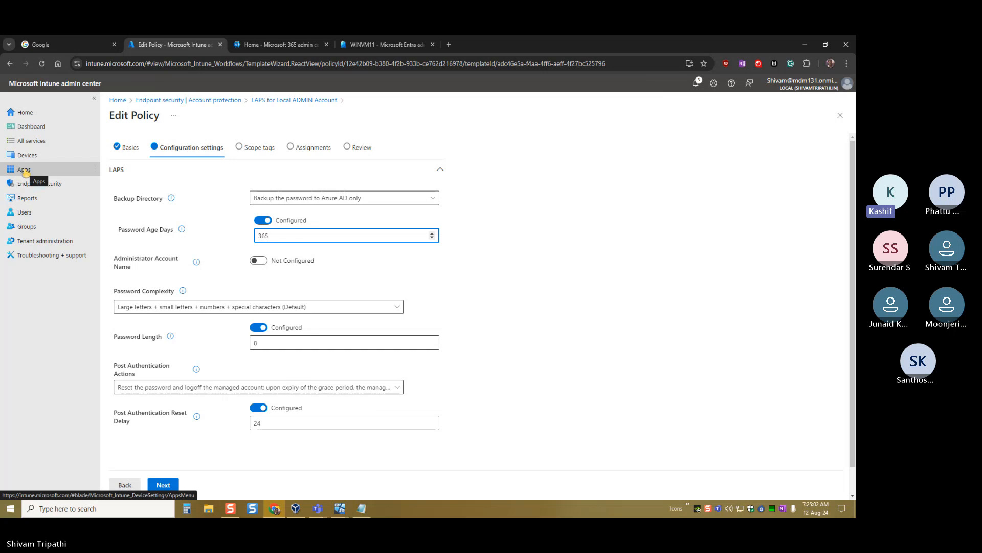
click(361, 508)
scroll(739, 294, up, 4)
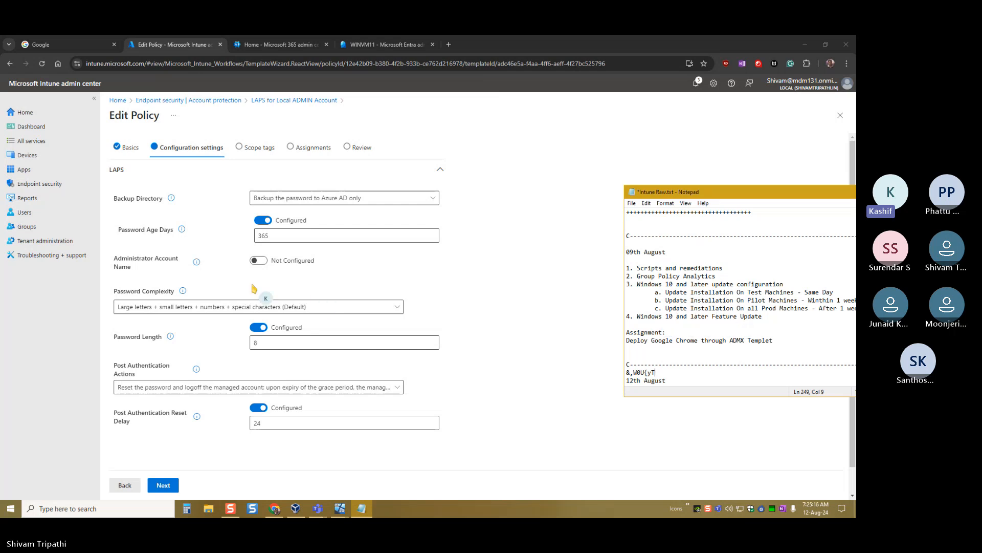
Step: Open the Windows Update Setting ring from Devices > Windows > Windows 10 and later updates
click(27, 156)
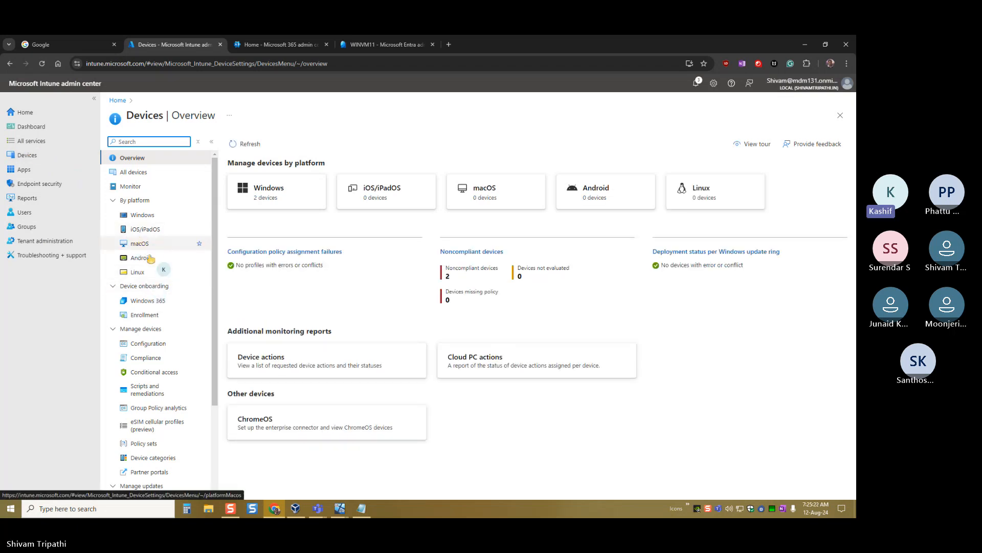
click(142, 215)
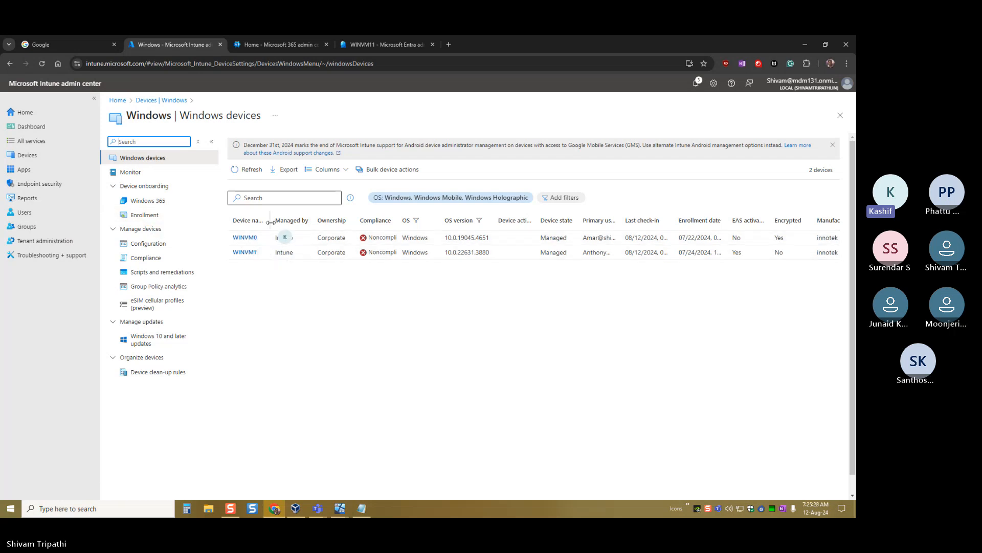
drag(271, 220, 285, 220)
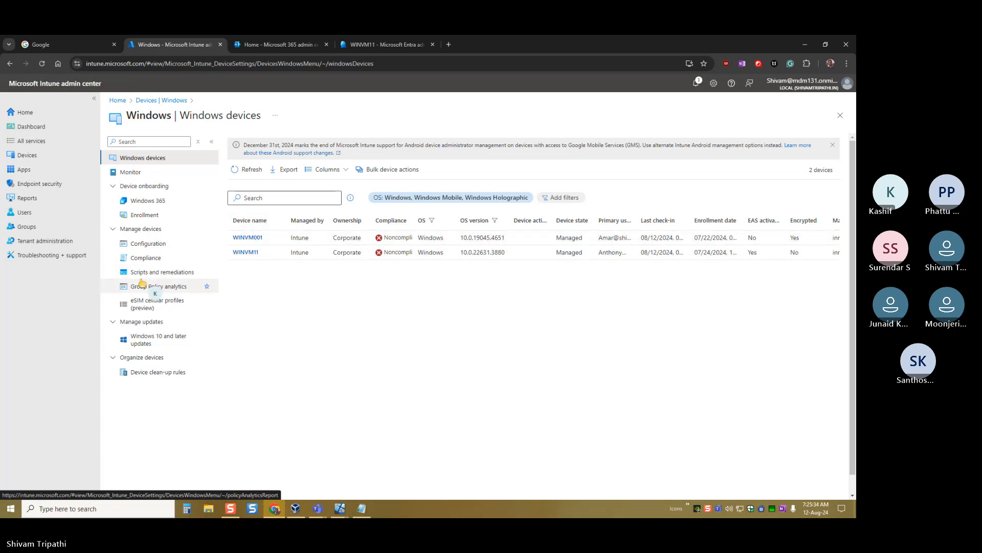
click(154, 340)
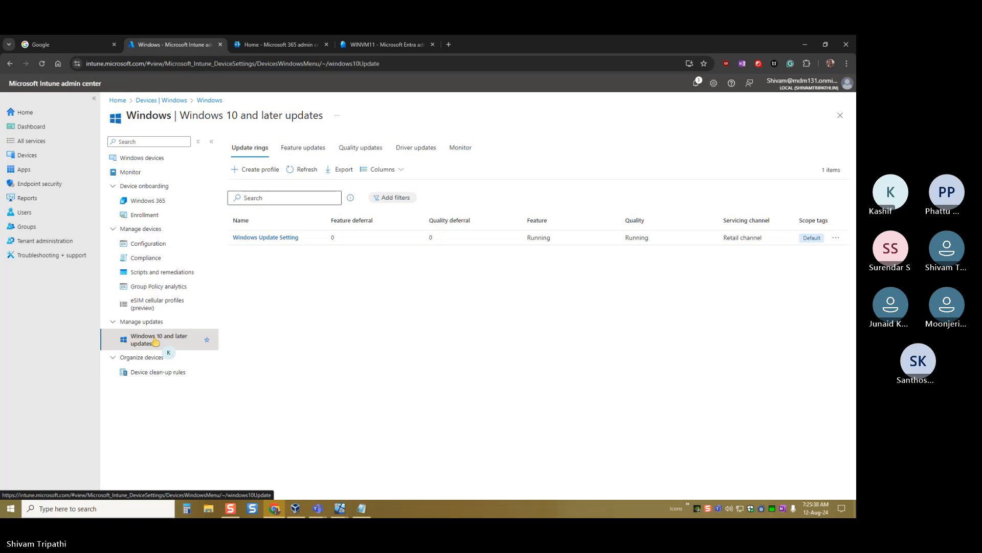
click(273, 243)
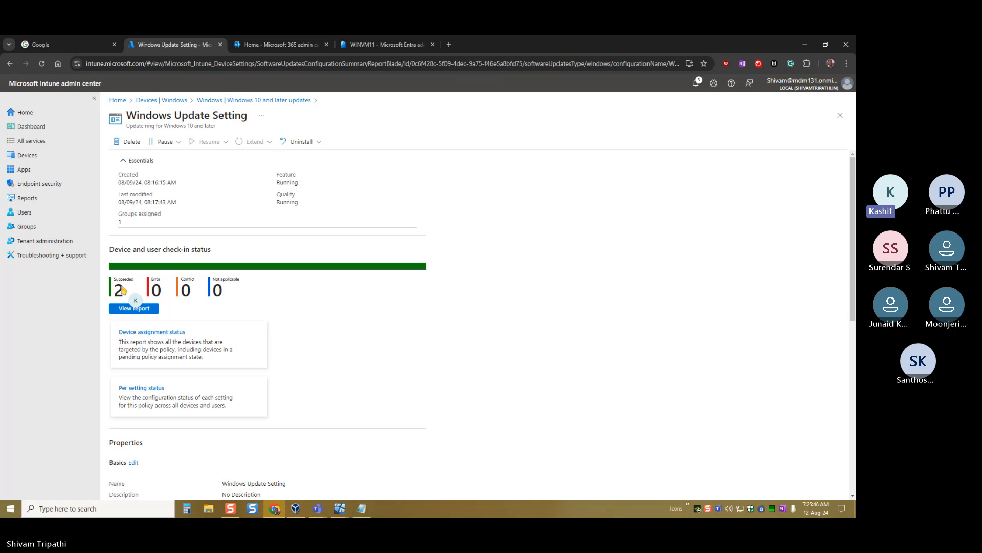
Step: Inspect the ring's Pause and Uninstall dropdown choices, checking today's date in the host calendar
scroll(122, 290, down, 1)
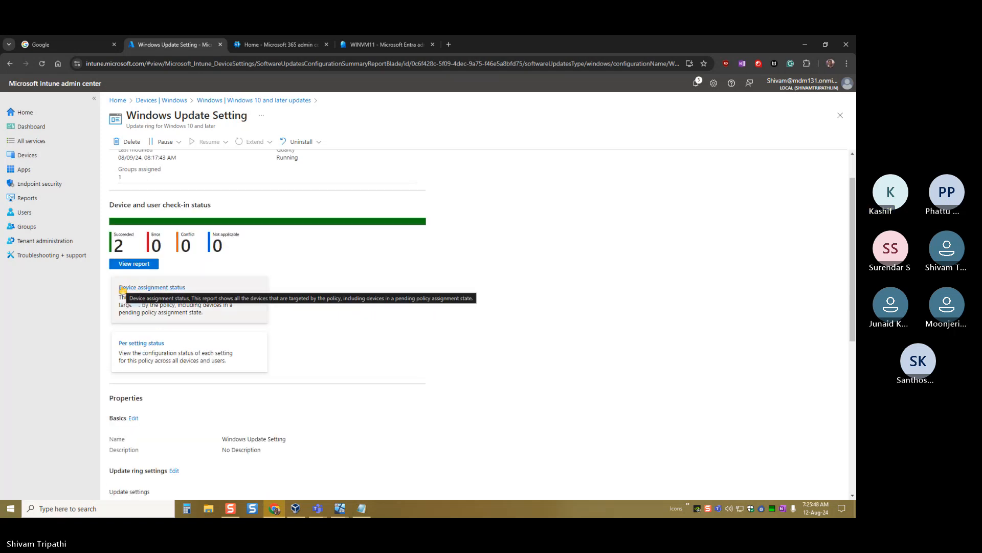
scroll(123, 290, up, 1)
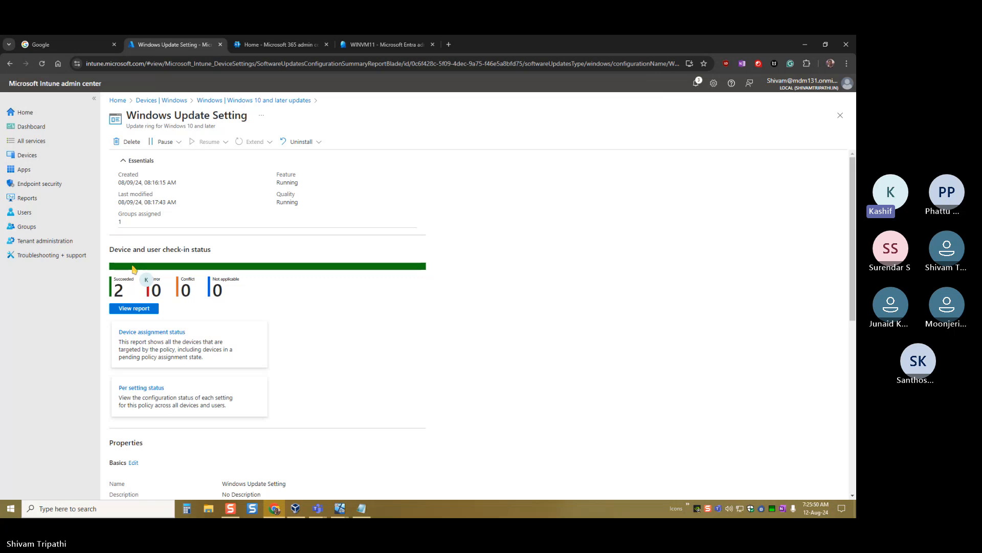
mouse_move(132, 269)
click(179, 145)
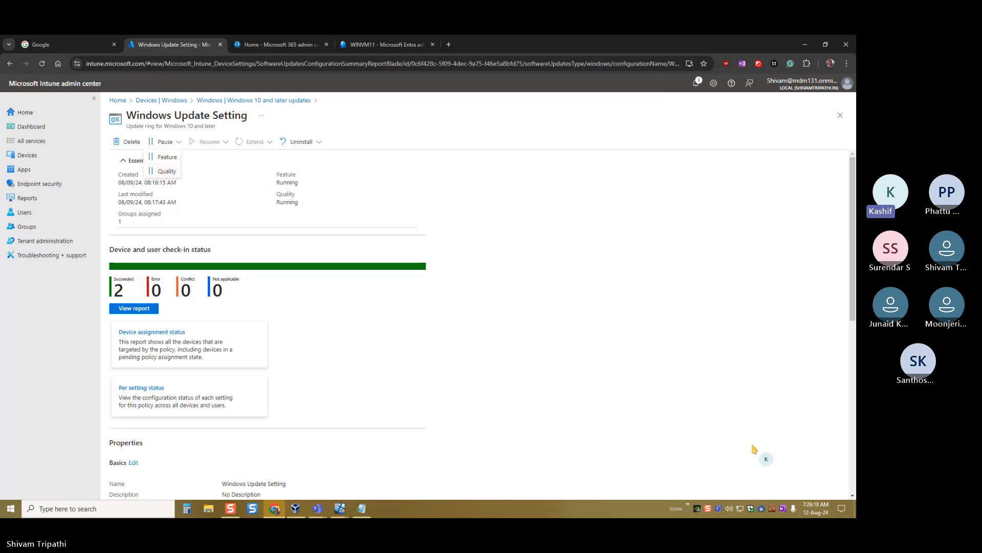
click(814, 509)
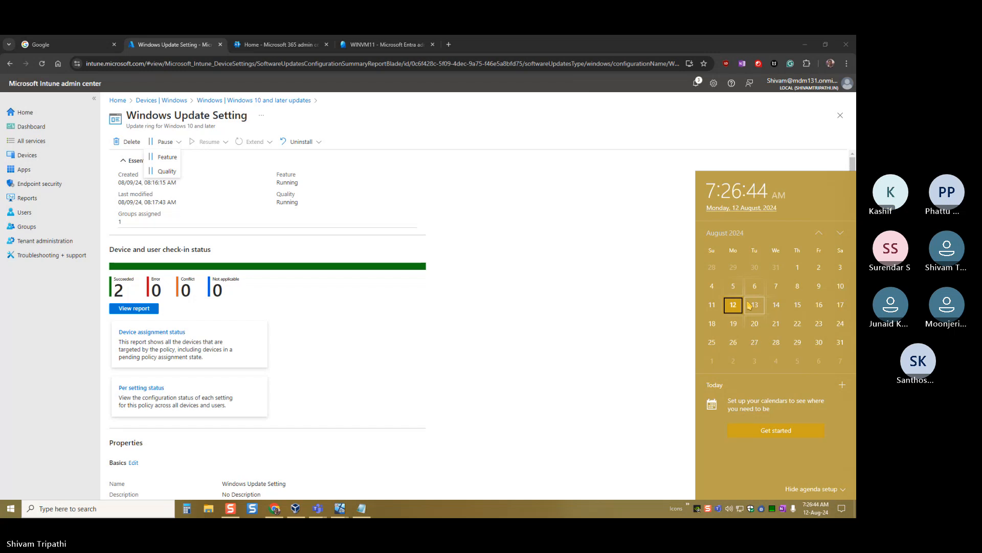
click(315, 323)
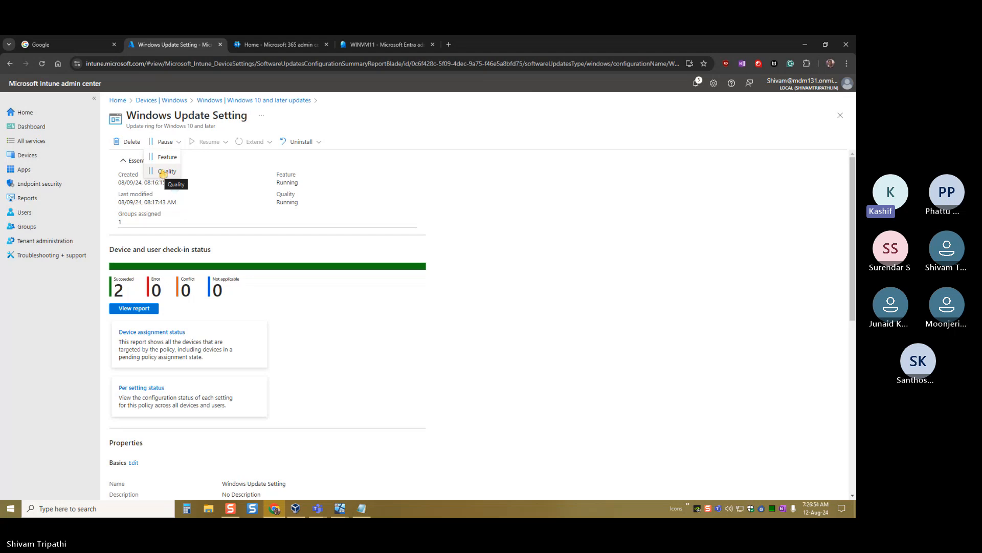
click(311, 143)
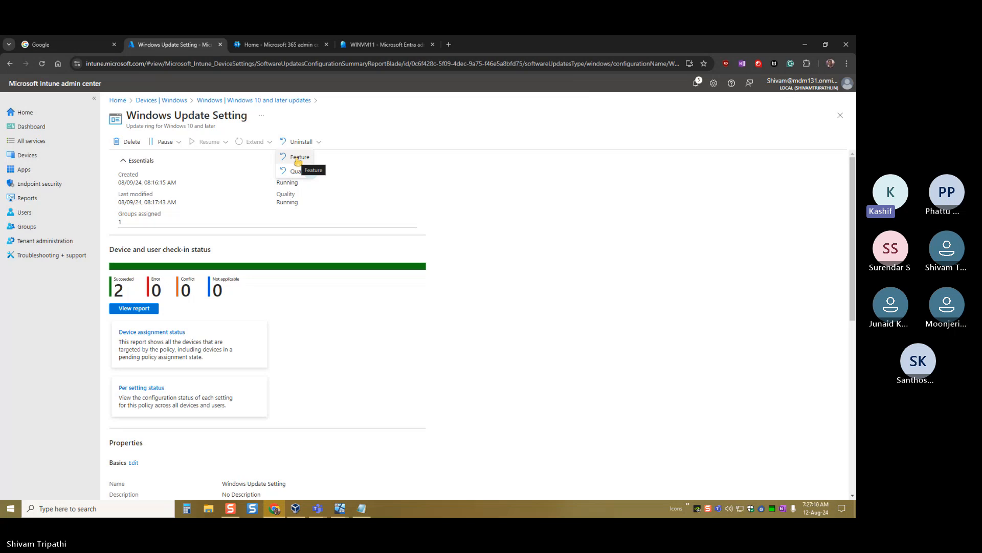
Step: Review the feature update uninstall period and Uninstall choices, then go back to Windows 10 and later updates
scroll(263, 285, down, 5)
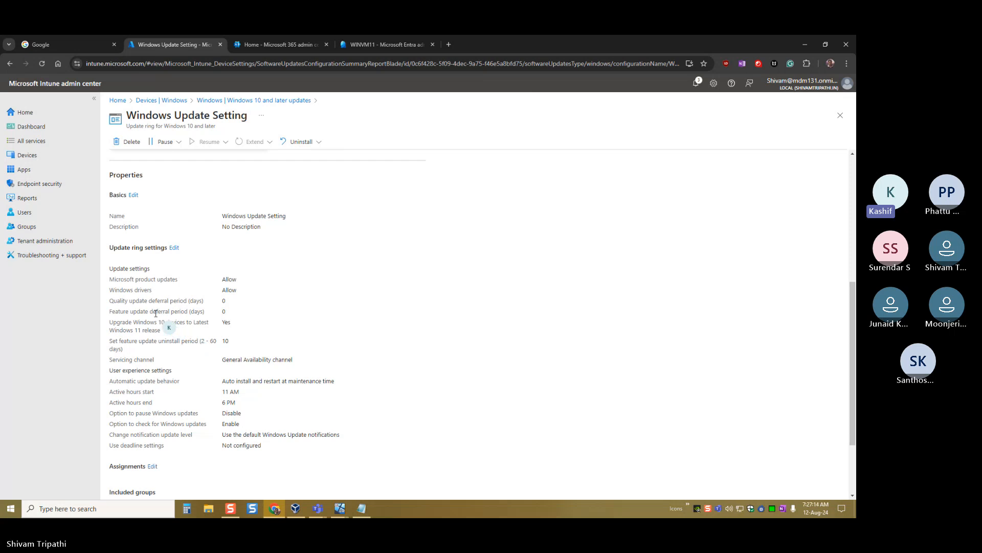
drag(121, 341, 241, 348)
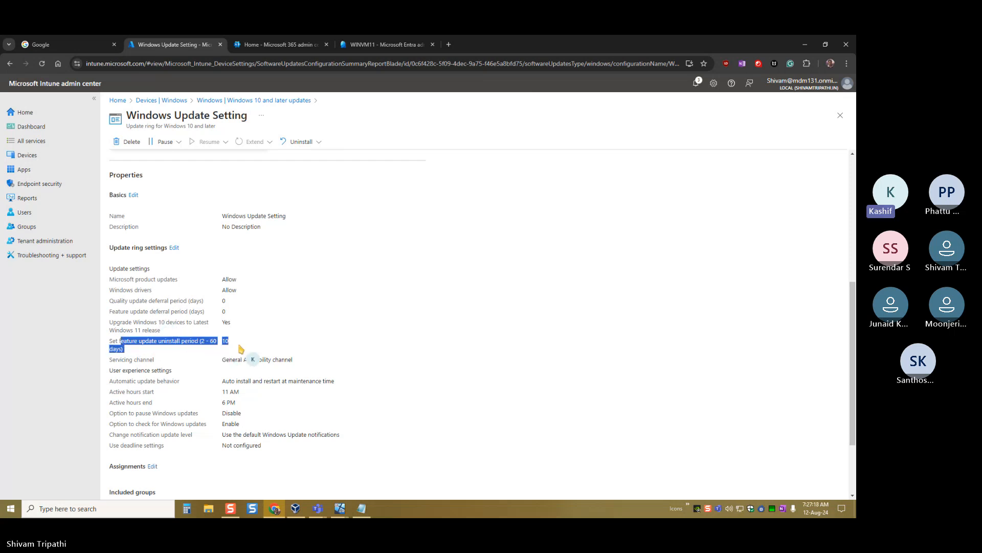
click(240, 348)
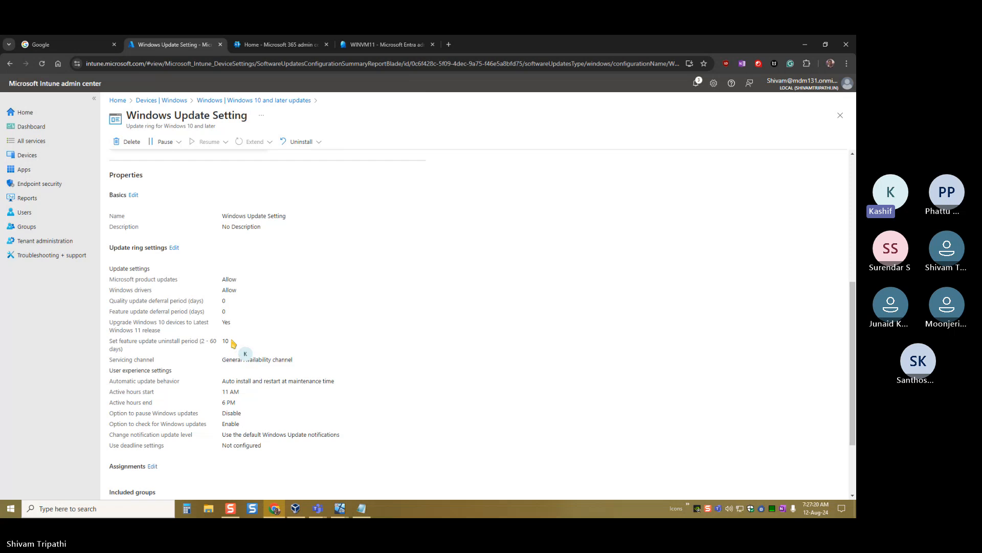
scroll(238, 346, up, 5)
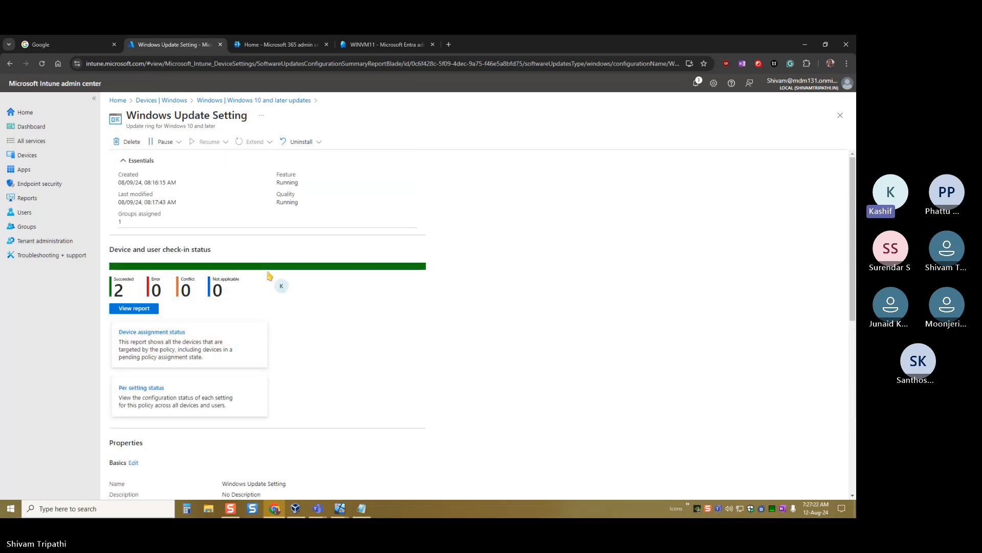
click(315, 145)
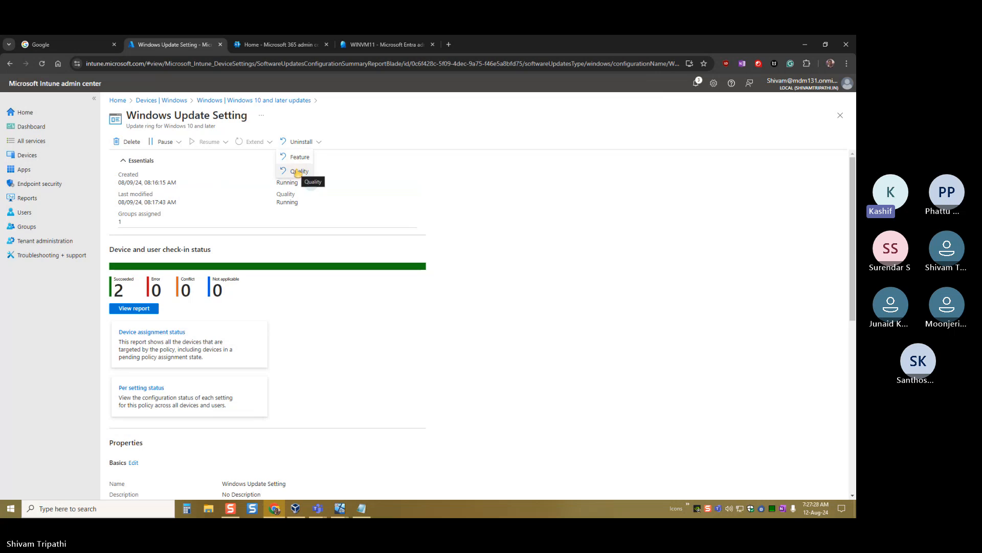
click(241, 208)
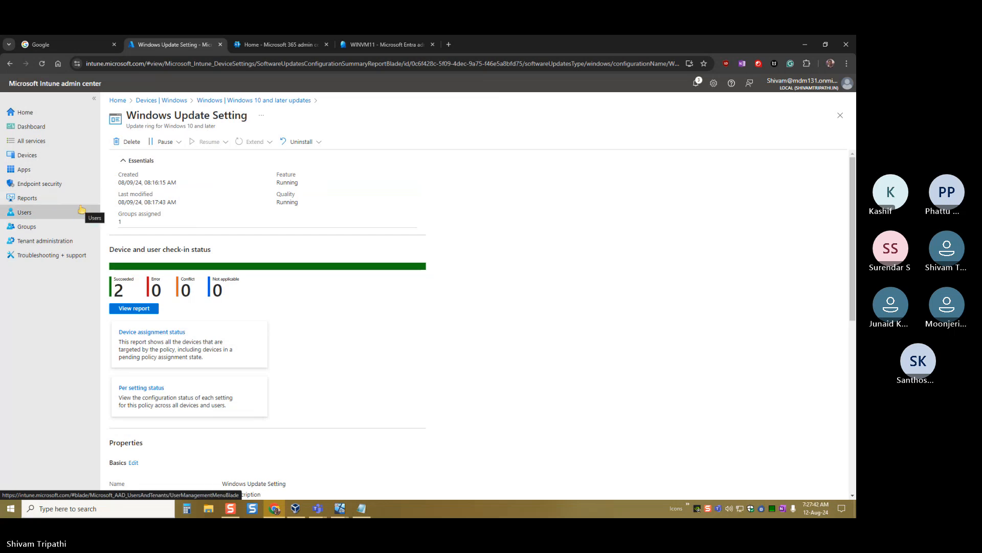
click(212, 101)
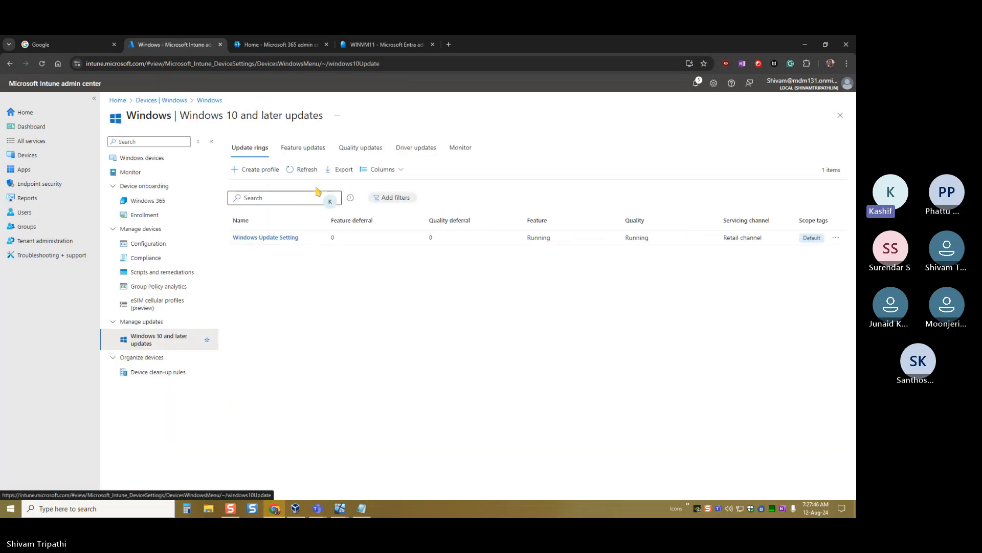
Step: Open the Windows Feature Update profile's properties showing its Windows 11, version 23H2 deployment settings
click(304, 148)
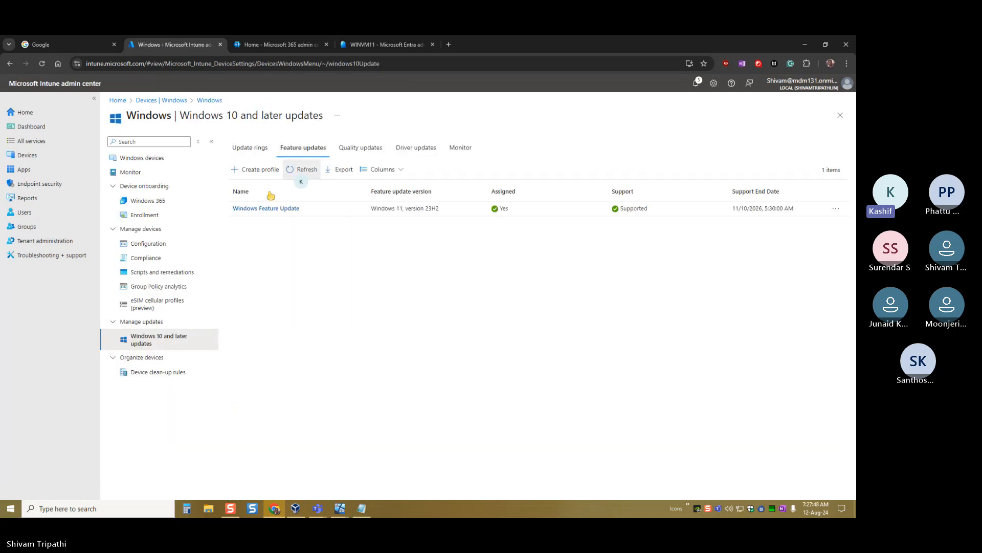
click(256, 208)
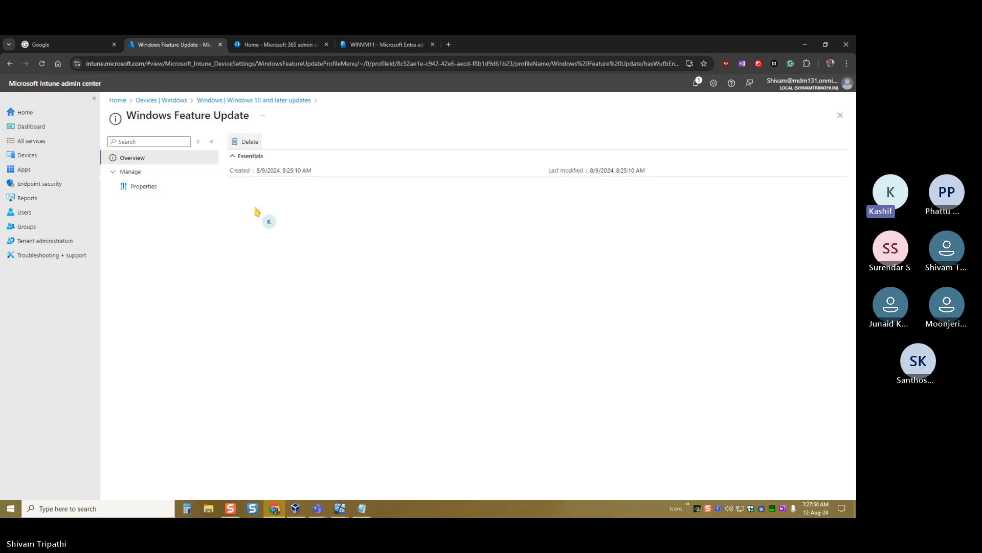
click(160, 188)
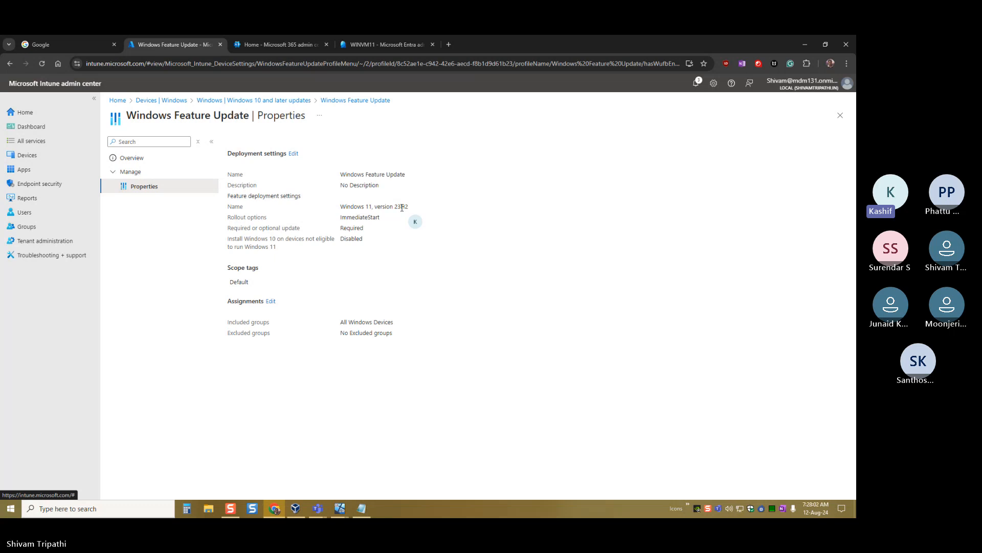
click(341, 509)
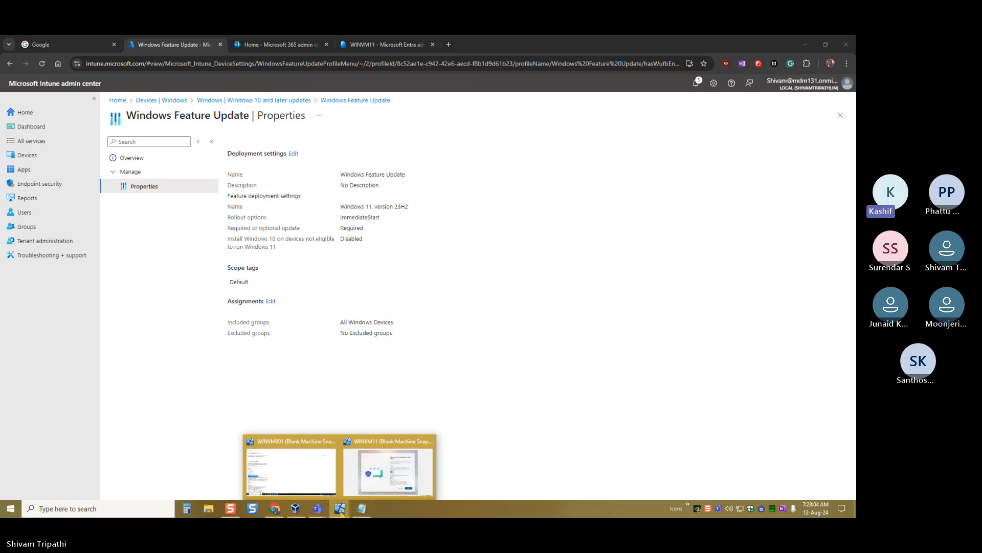
Step: Sync the WINVM001 guest with its management service and go back to Windows Settings home
click(298, 482)
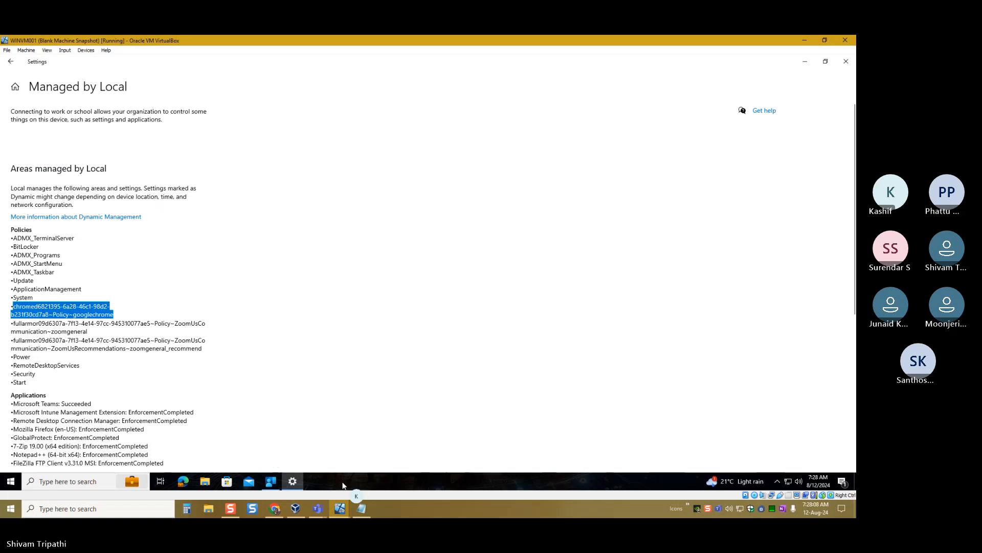
scroll(76, 323, down, 3)
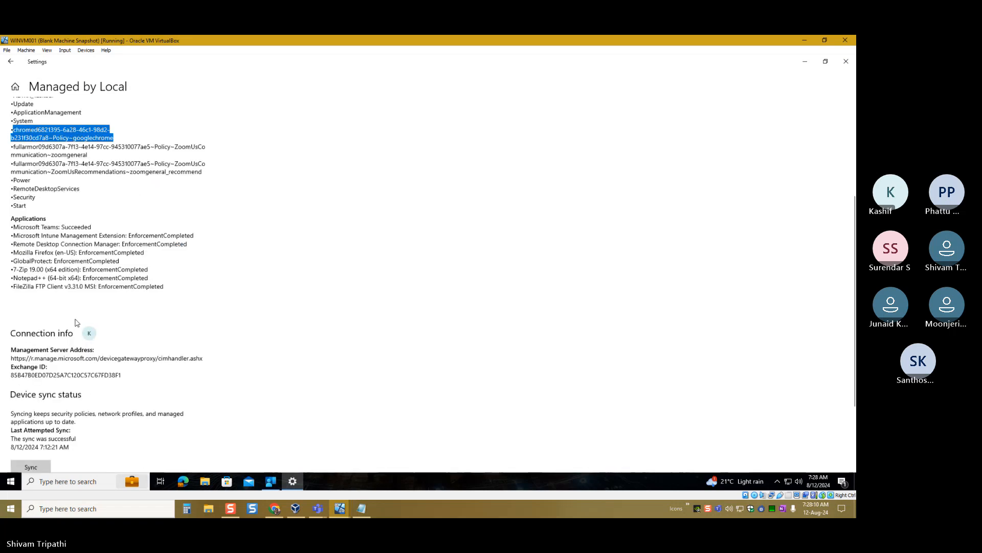
scroll(75, 322, down, 2)
click(28, 377)
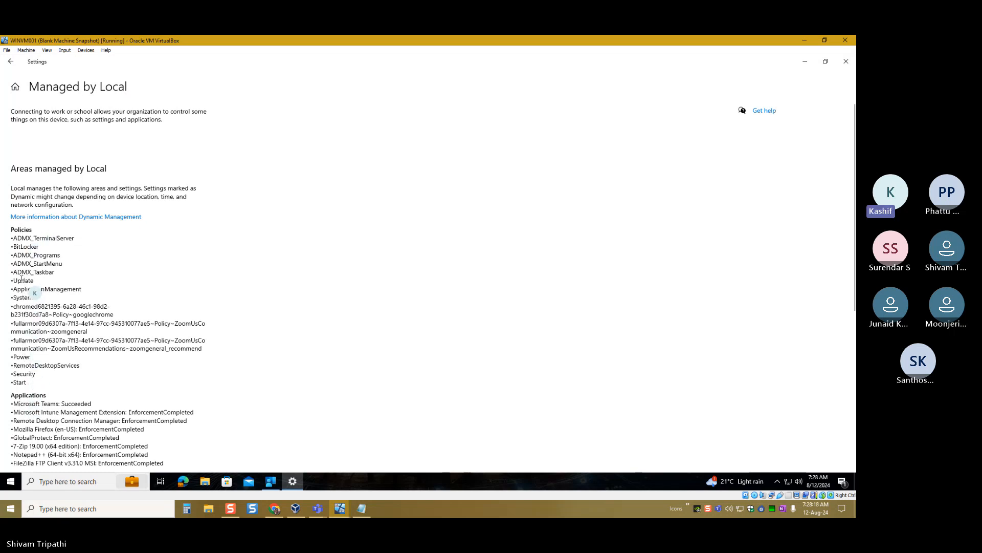
double_click(22, 280)
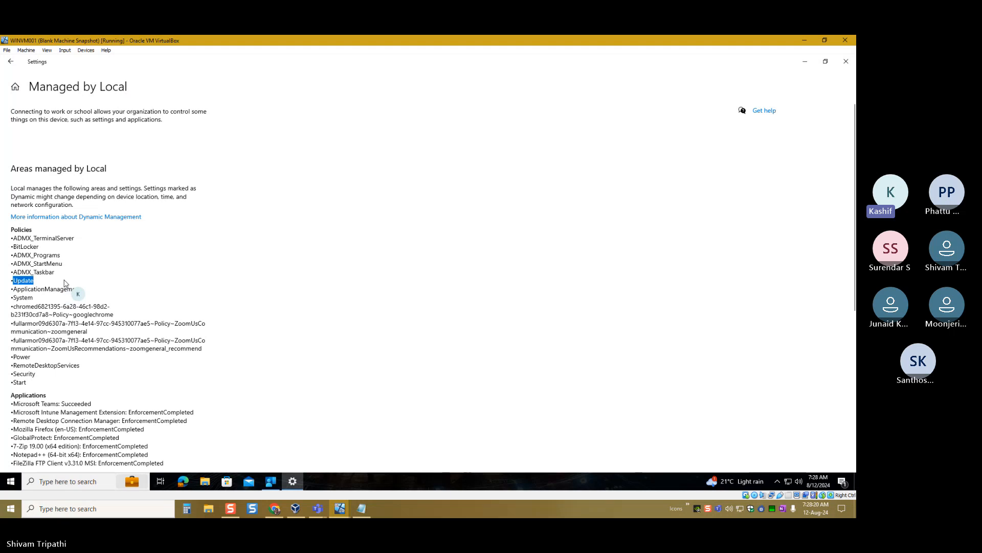
click(10, 62)
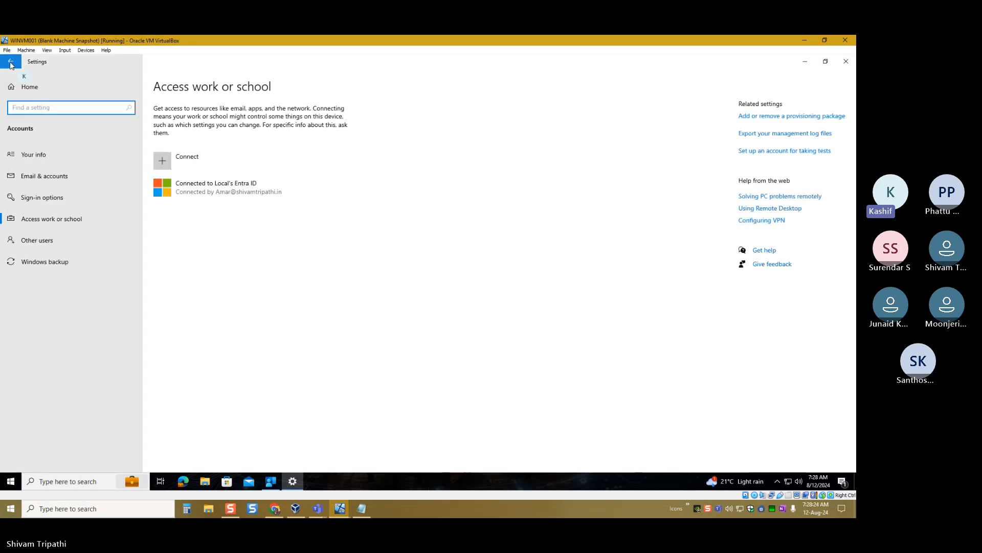
click(10, 63)
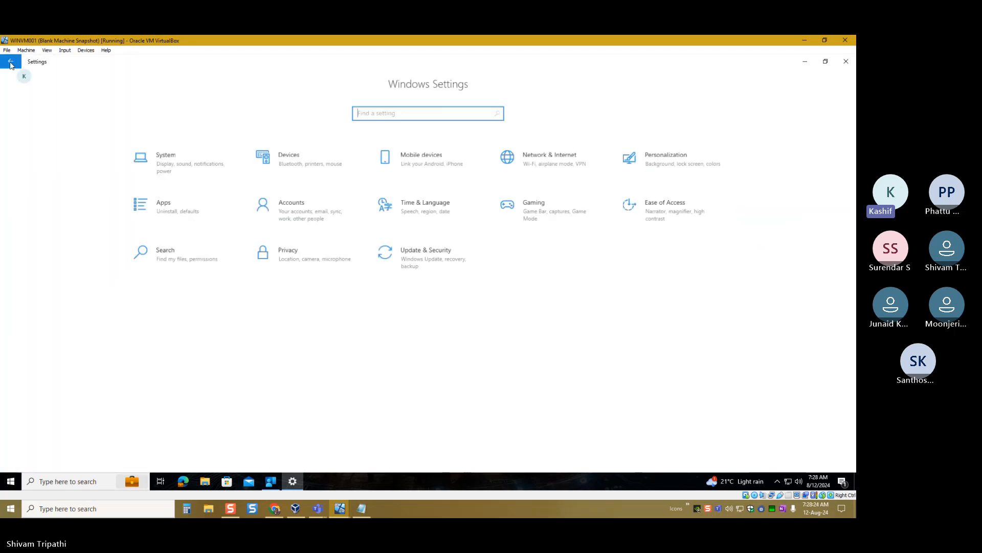
Step: Run Check for updates in WINVM001's Windows Update, then open View update history
click(407, 260)
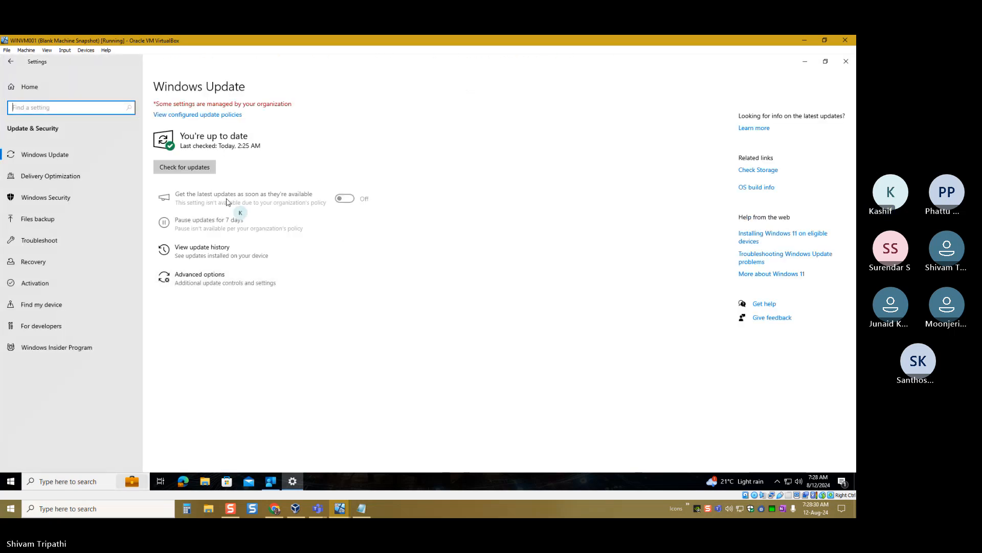
click(188, 167)
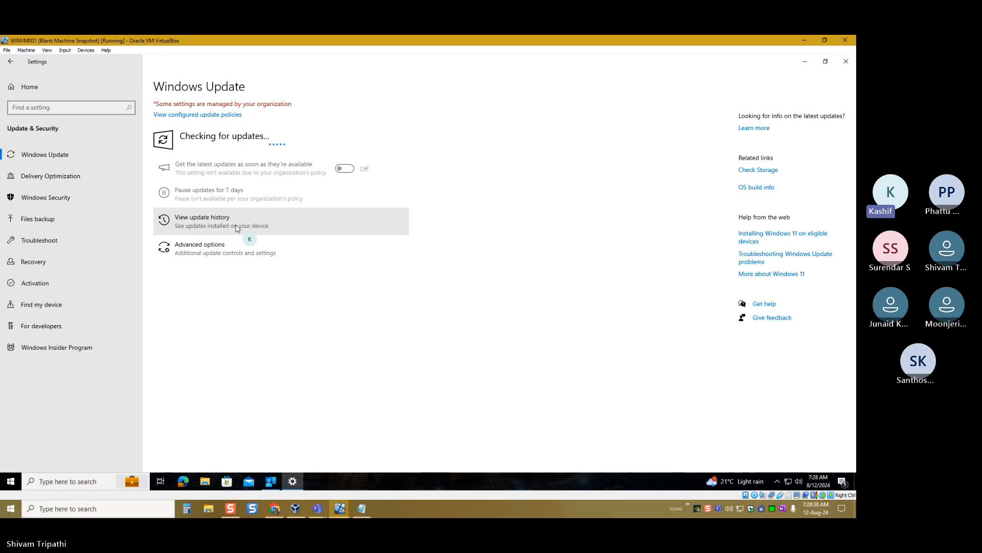
click(198, 227)
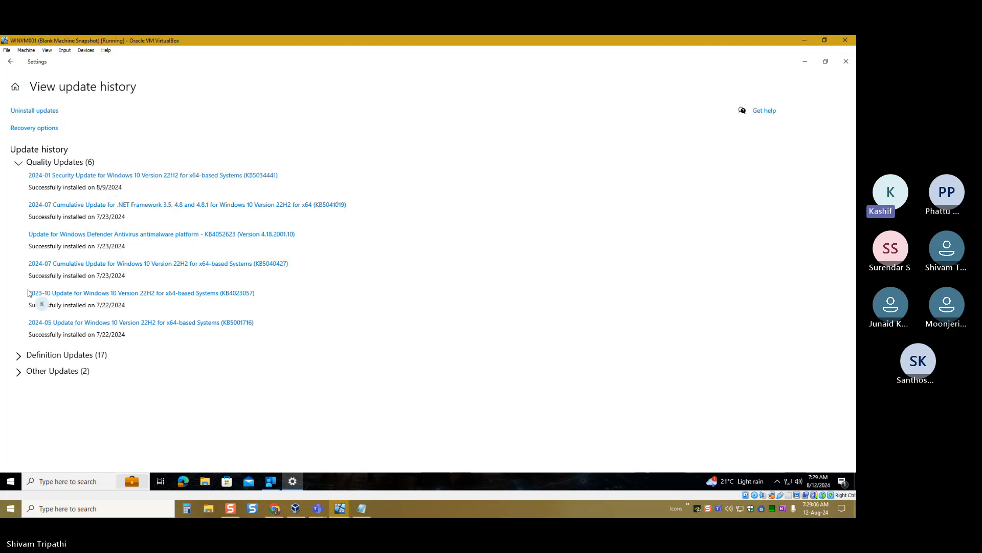
Step: Expand Definition Updates and Other Updates in the update history, then return to Windows Update
click(19, 356)
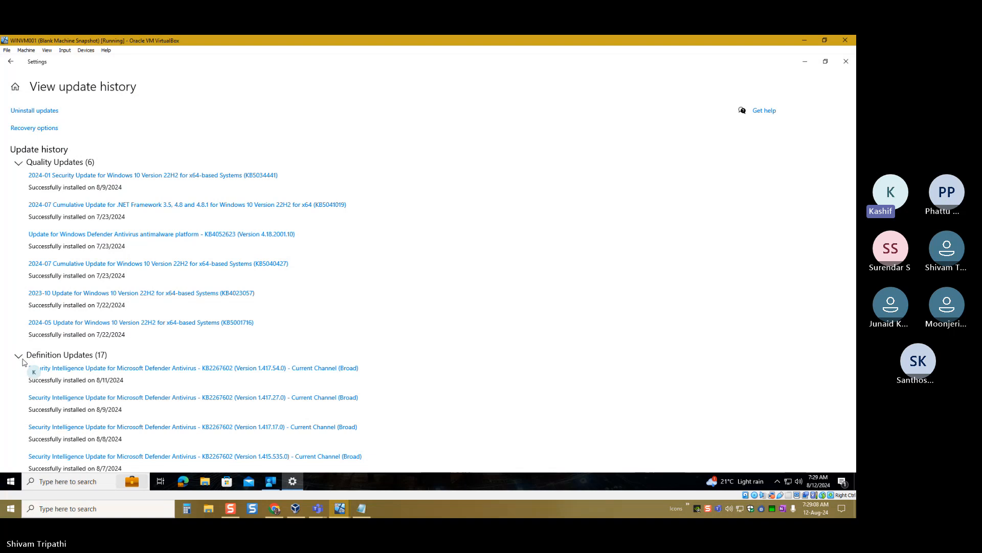
scroll(22, 361, down, 2)
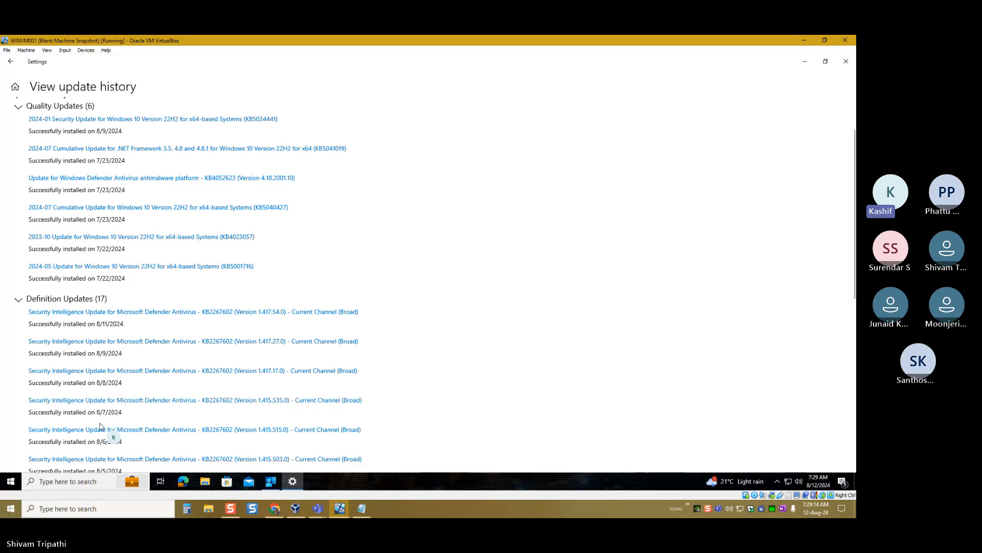
click(18, 300)
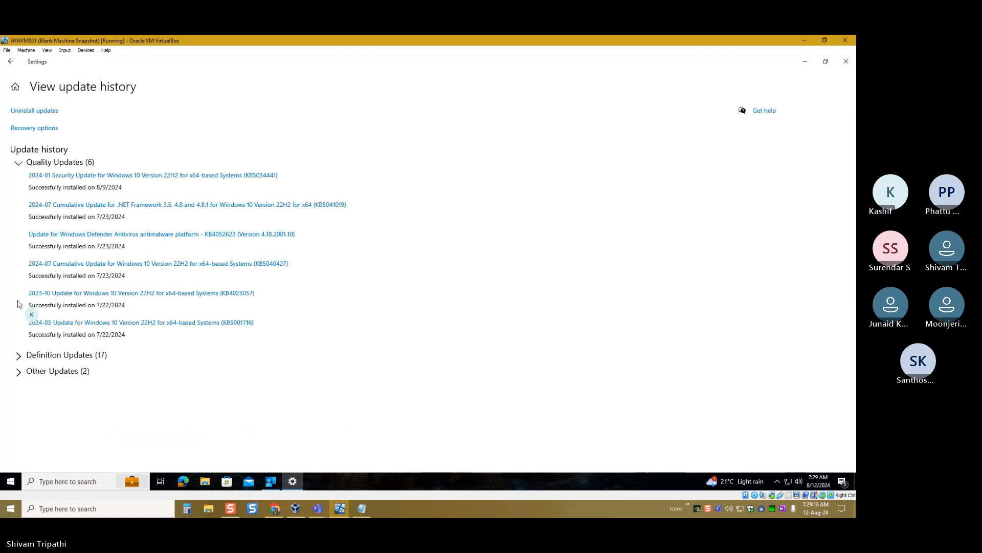
click(18, 371)
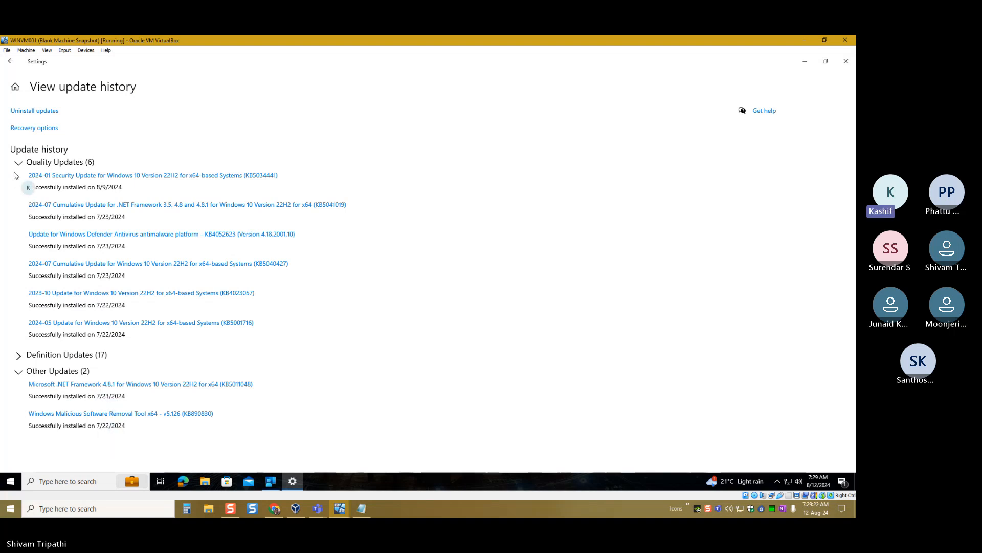
click(10, 61)
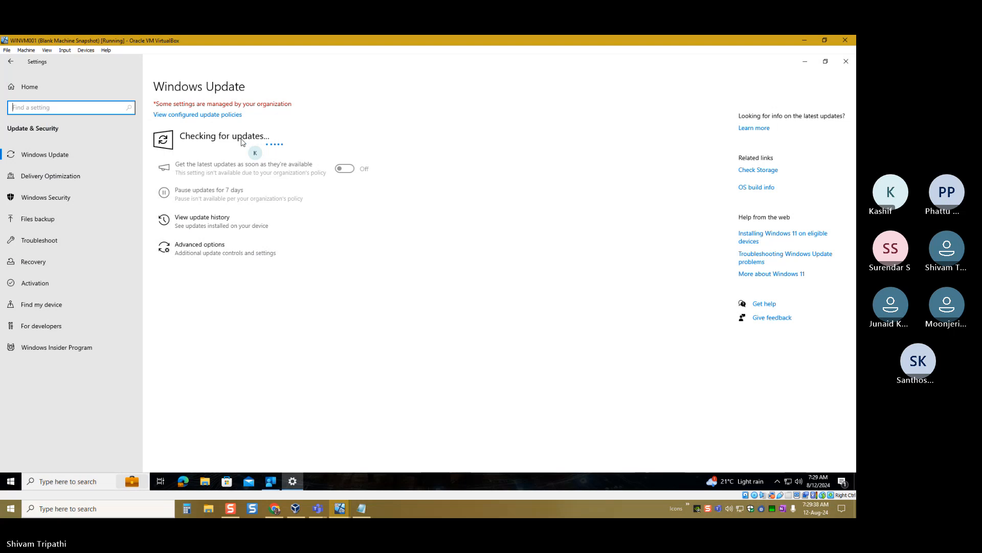
Step: Power off the WINVM11 virtual machine and bring up VirtualBox Manager showing it Powered Off
click(340, 508)
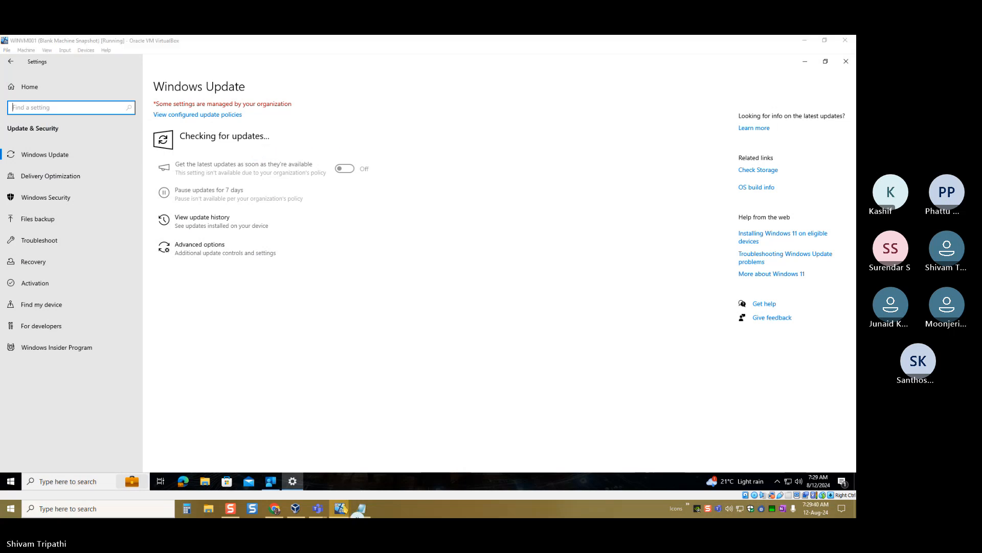
click(355, 491)
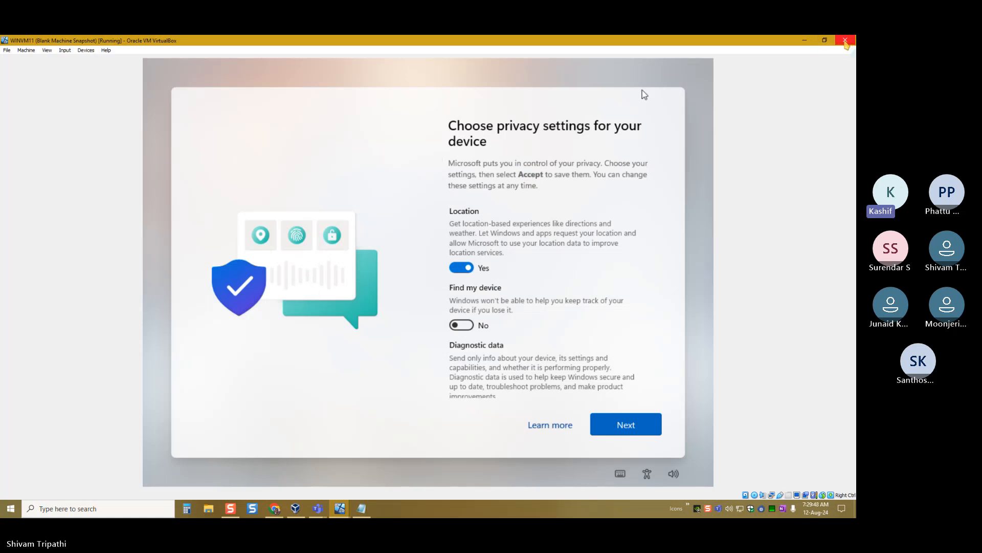
click(845, 41)
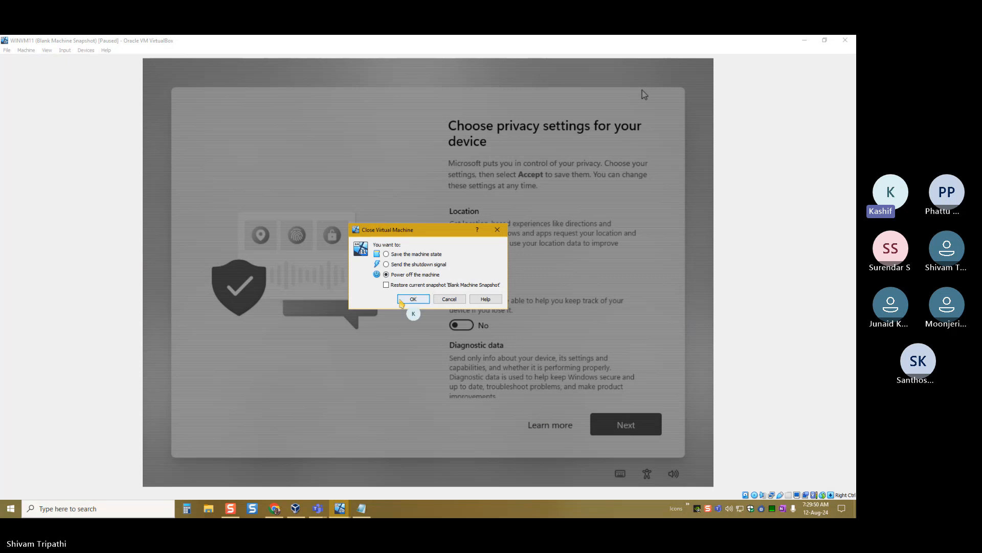
click(401, 300)
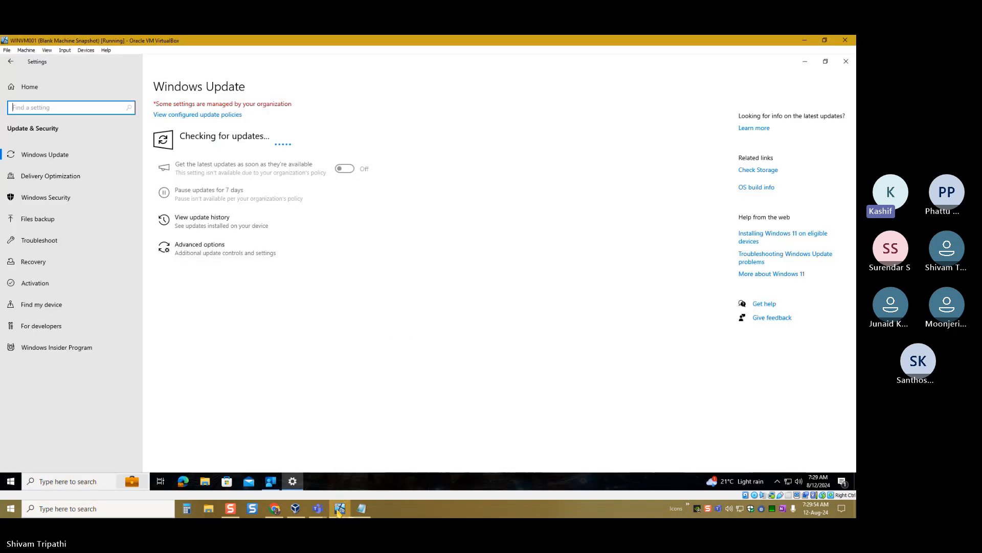
click(296, 510)
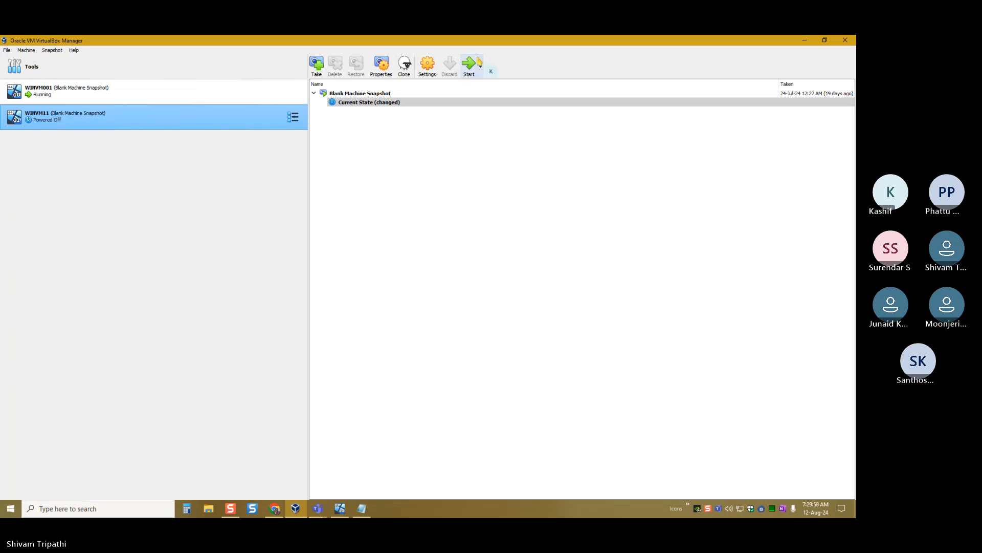
Step: Start the powered-off WINVM11 machine and return to VirtualBox Manager
click(468, 65)
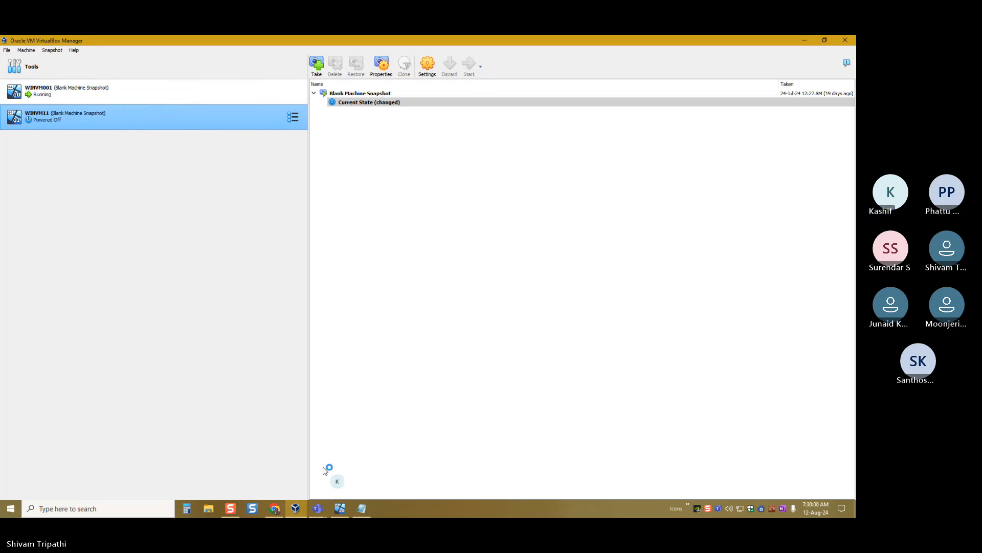
click(340, 508)
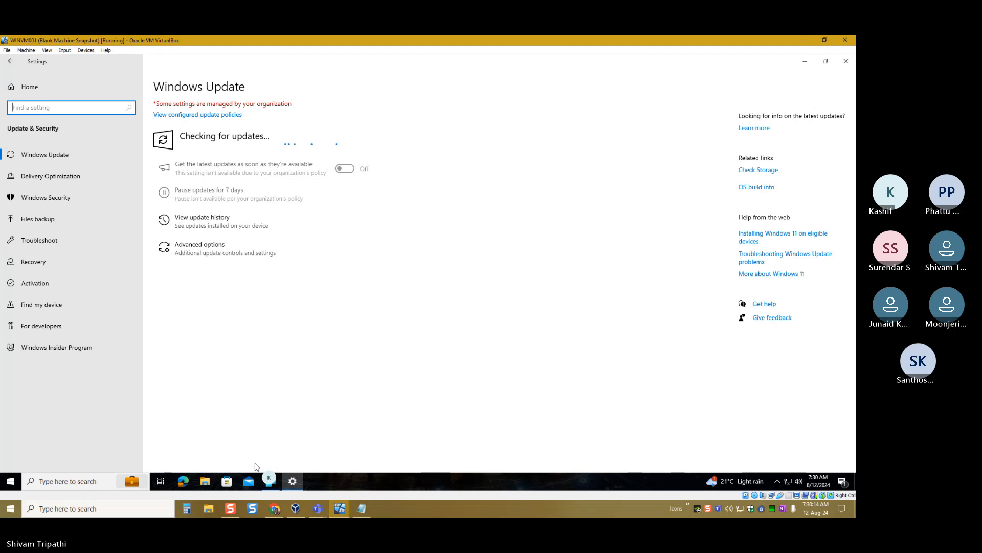
click(295, 508)
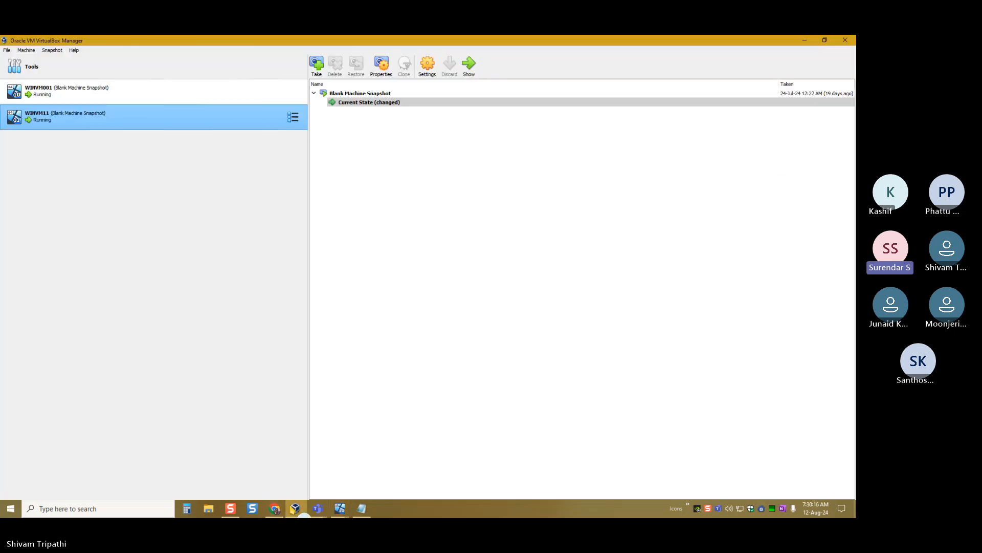
Step: Review WINVM001's snapshot details and System memory settings, closing Settings without changes
click(128, 91)
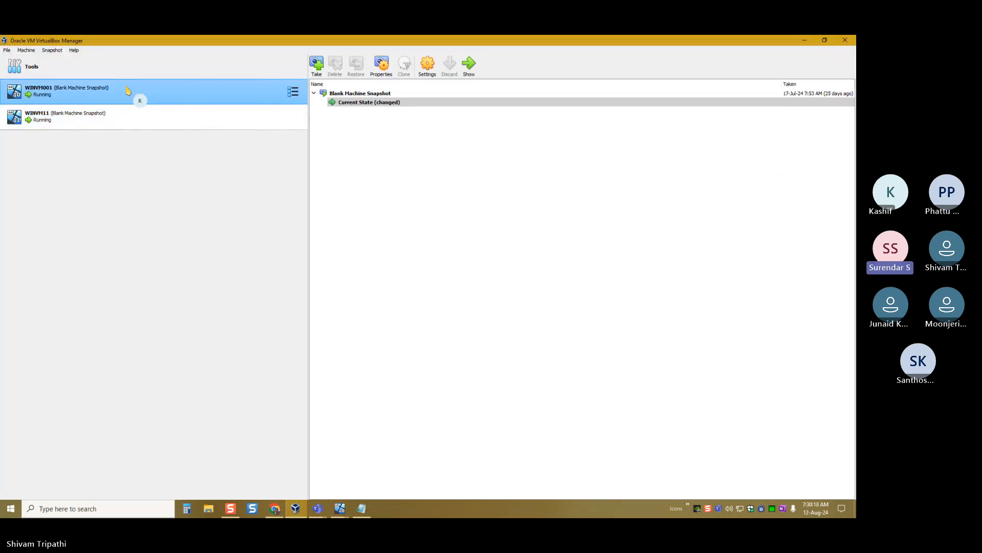
click(386, 74)
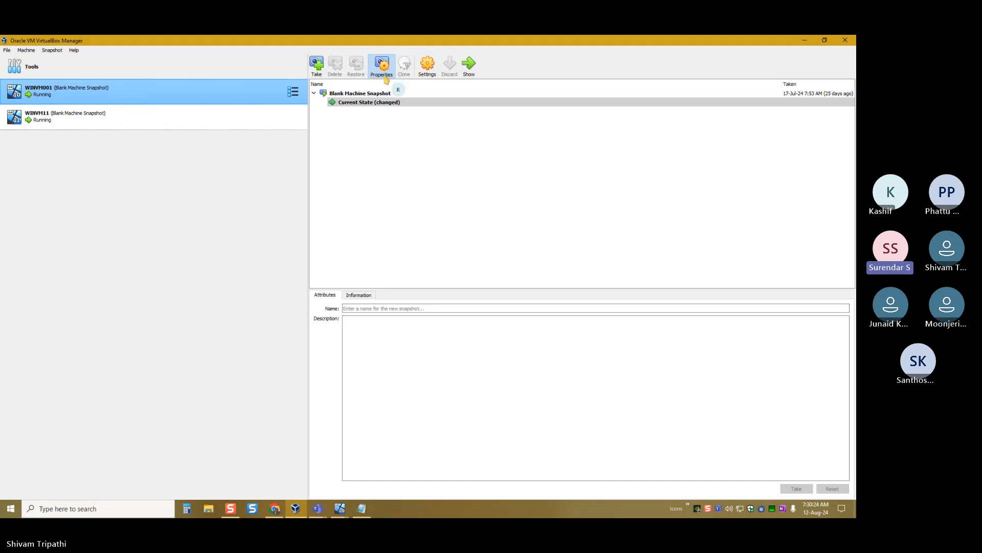
right_click(220, 90)
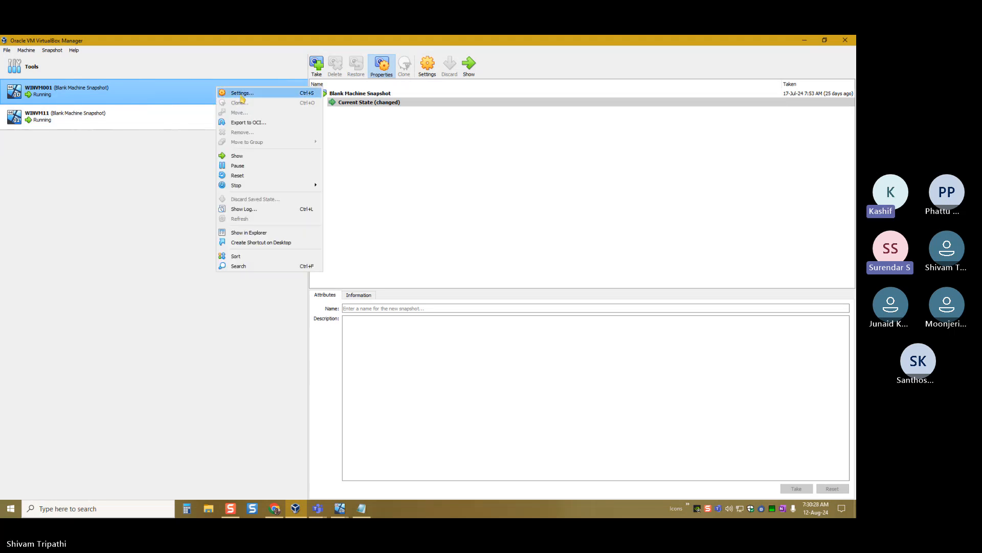
click(241, 94)
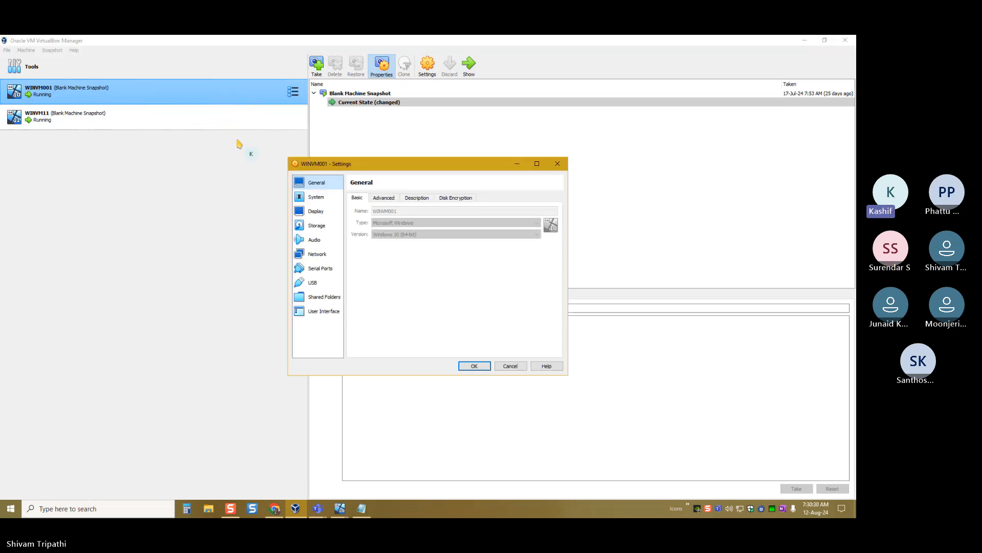
click(316, 198)
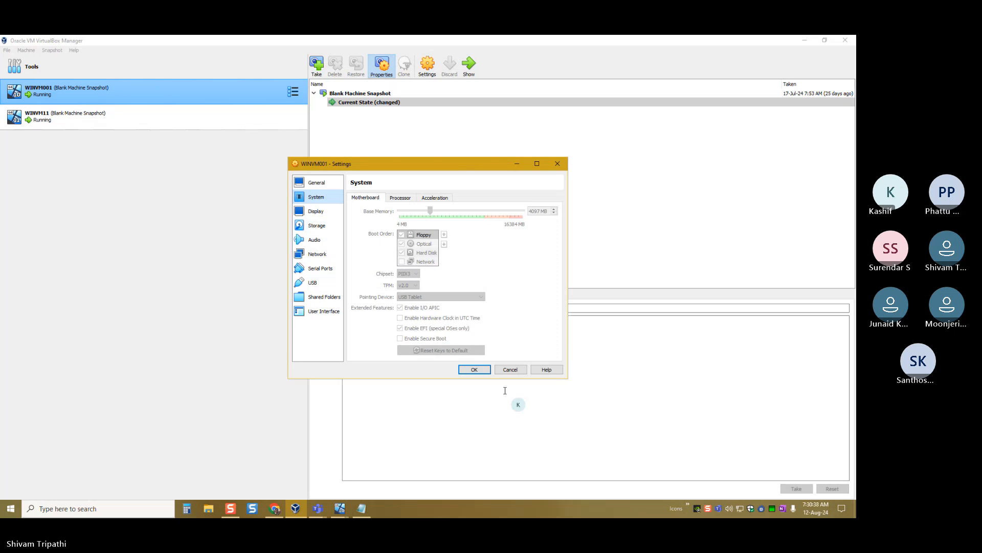
click(510, 368)
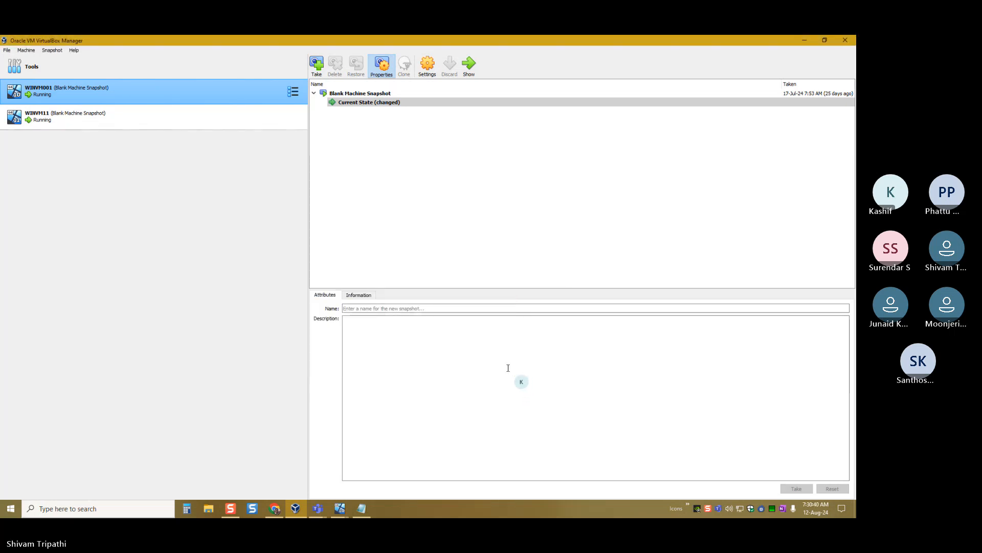
click(348, 511)
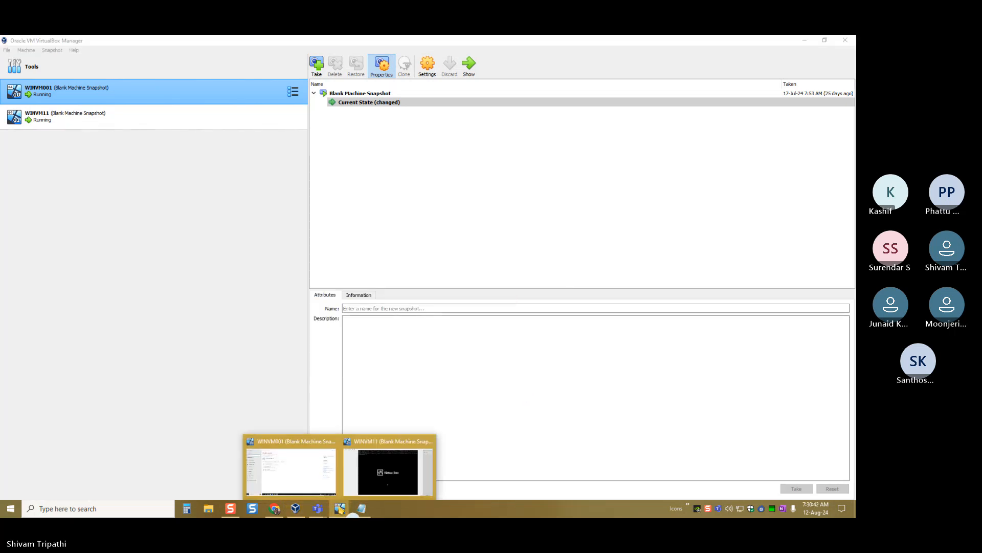
Step: Check WINVM001's Windows Update progress in the VM, then return to the Windows Feature Update properties
click(311, 474)
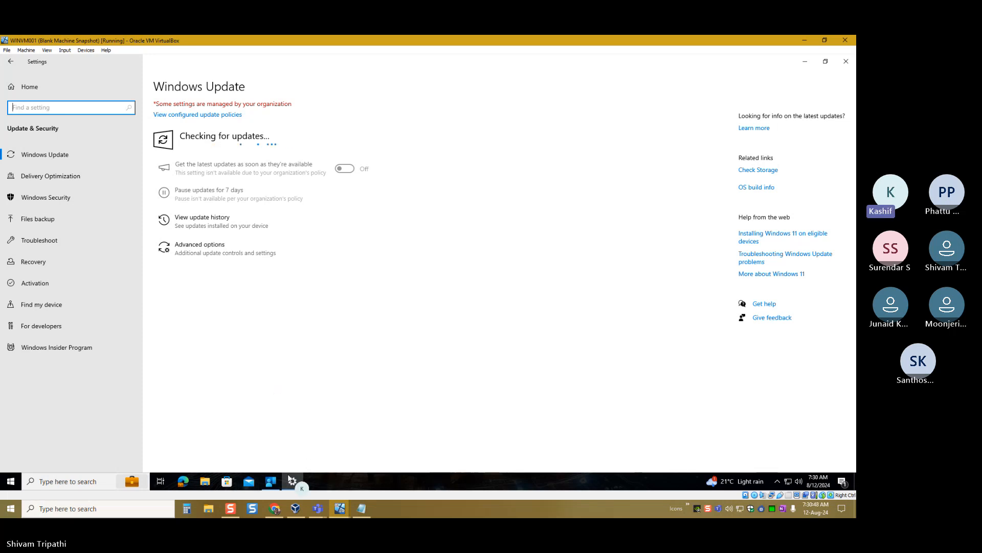
click(275, 508)
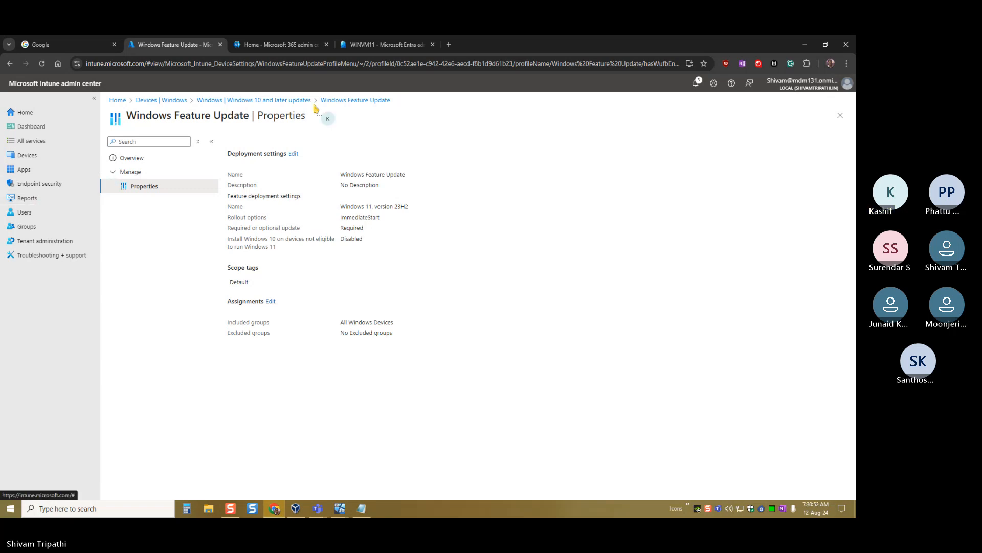
Step: Open the 'Windows Update Setting' ring under Update rings and scroll down to its settings
click(297, 101)
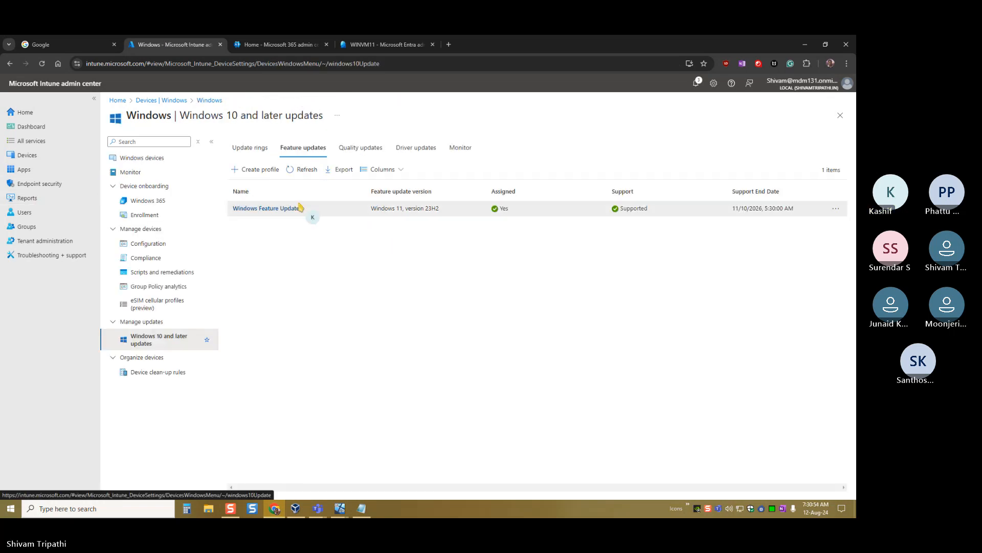
click(237, 149)
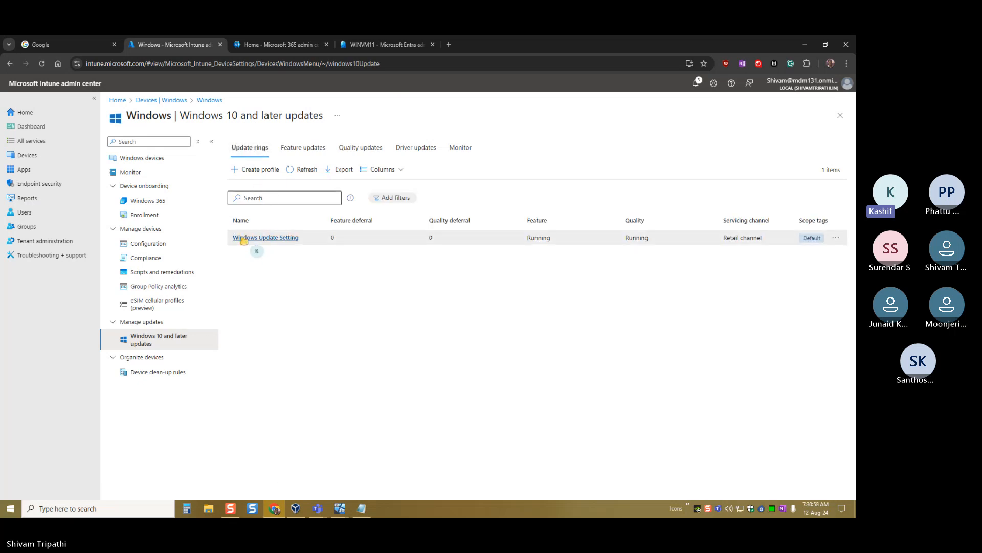
click(291, 239)
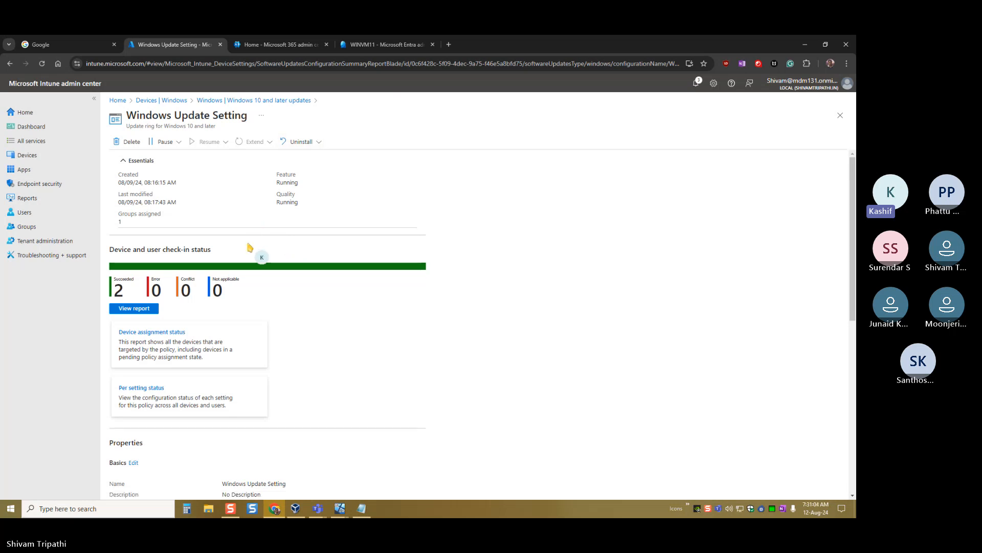
scroll(125, 286, down, 3)
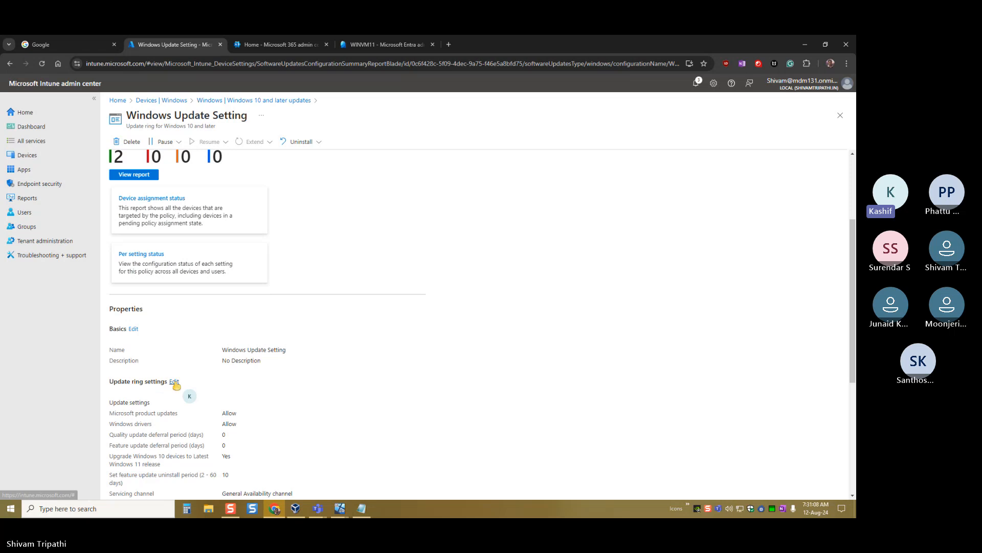
click(174, 383)
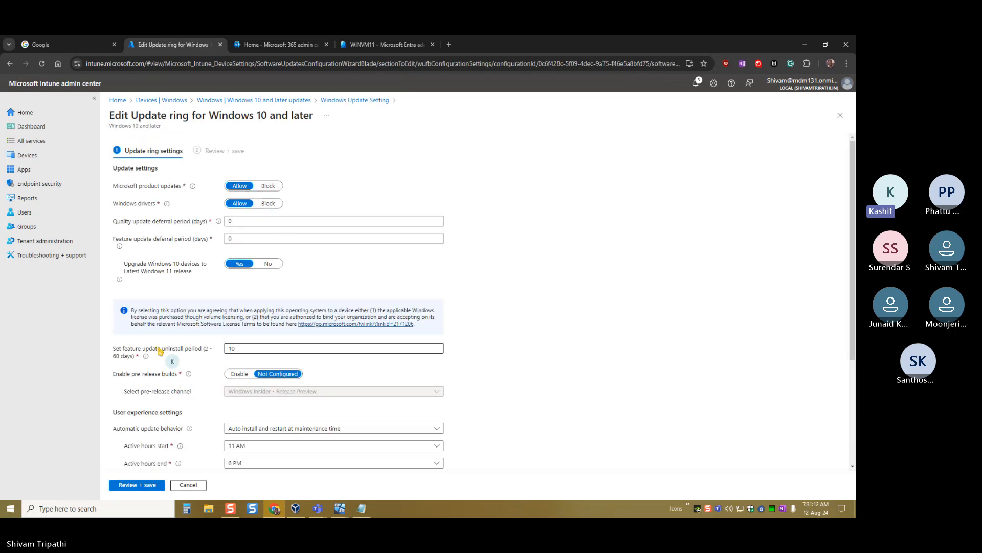
drag(123, 239, 190, 239)
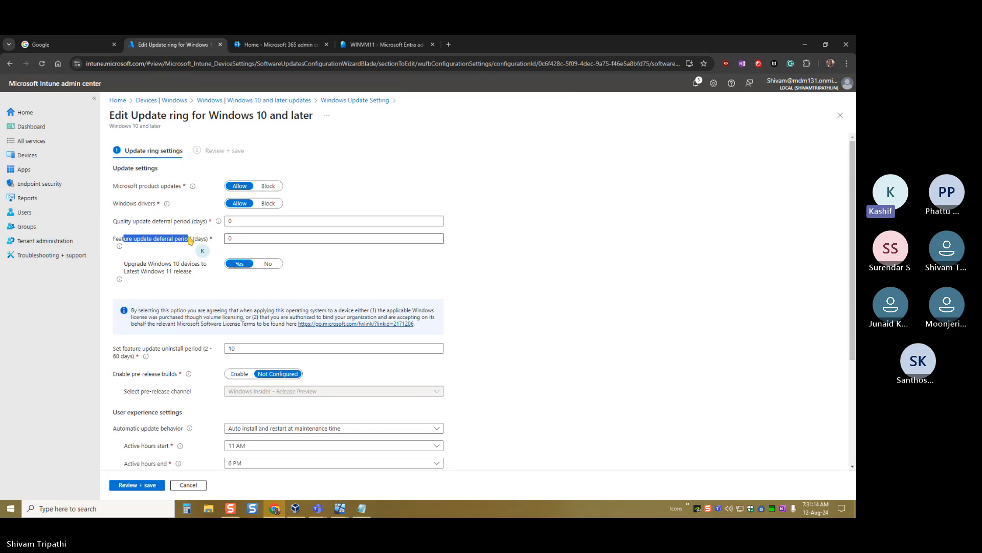
click(221, 239)
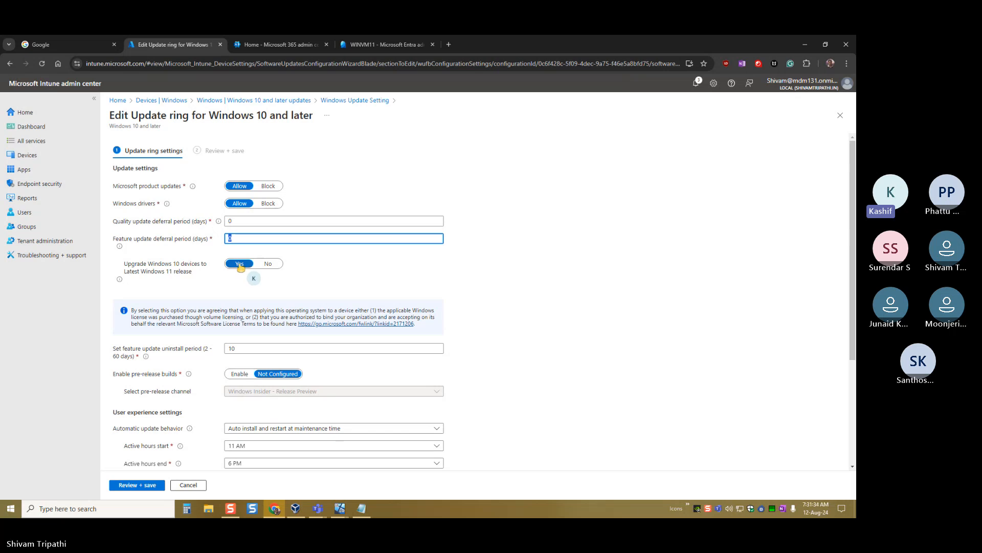
scroll(240, 267, down, 1)
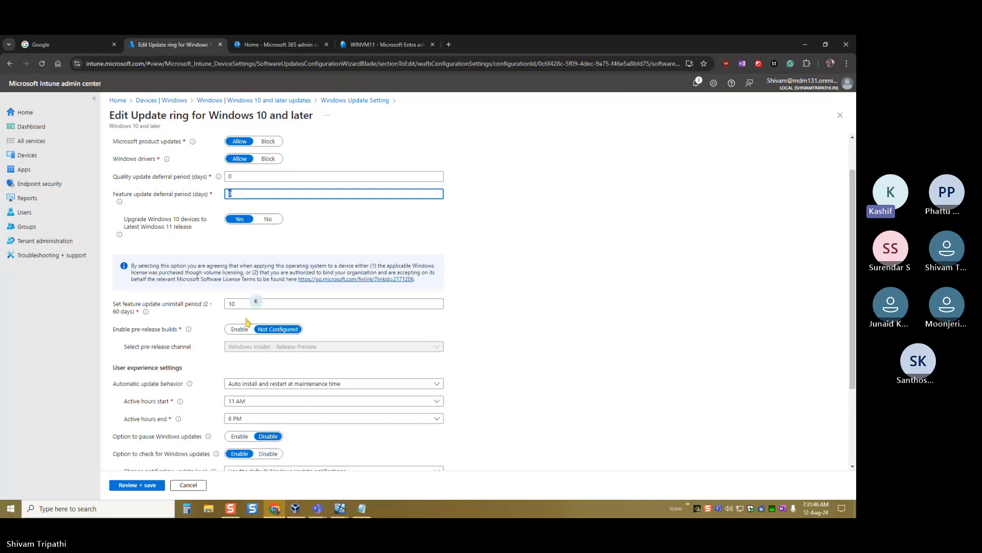
click(194, 485)
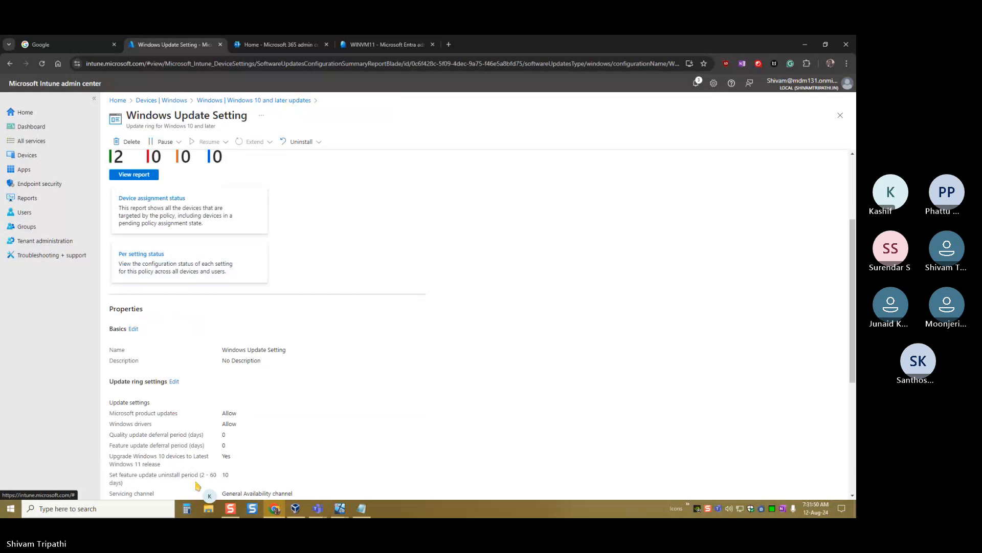
Step: Open the 'Windows Feature Update' profile's Properties and highlight its Windows 11, version 23H2 target
click(263, 99)
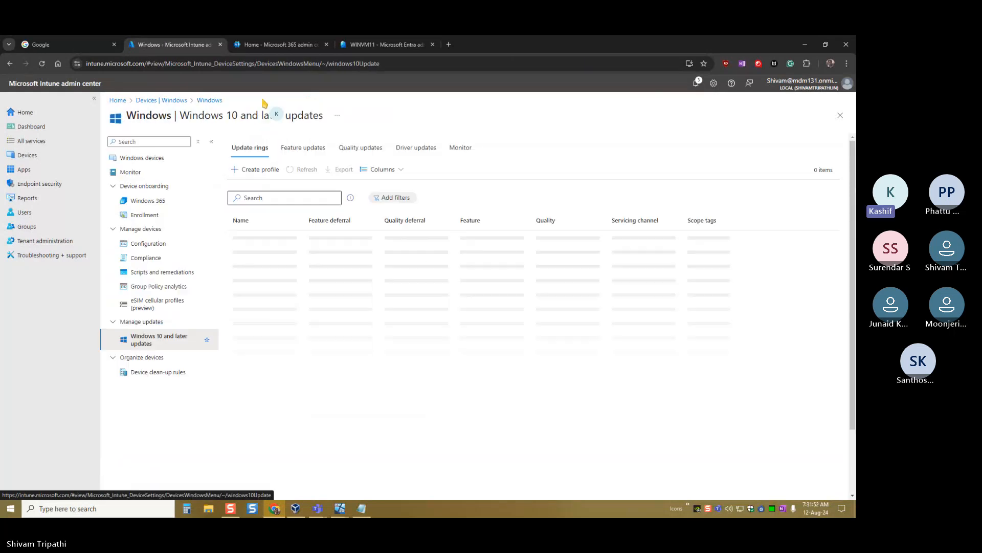
click(303, 148)
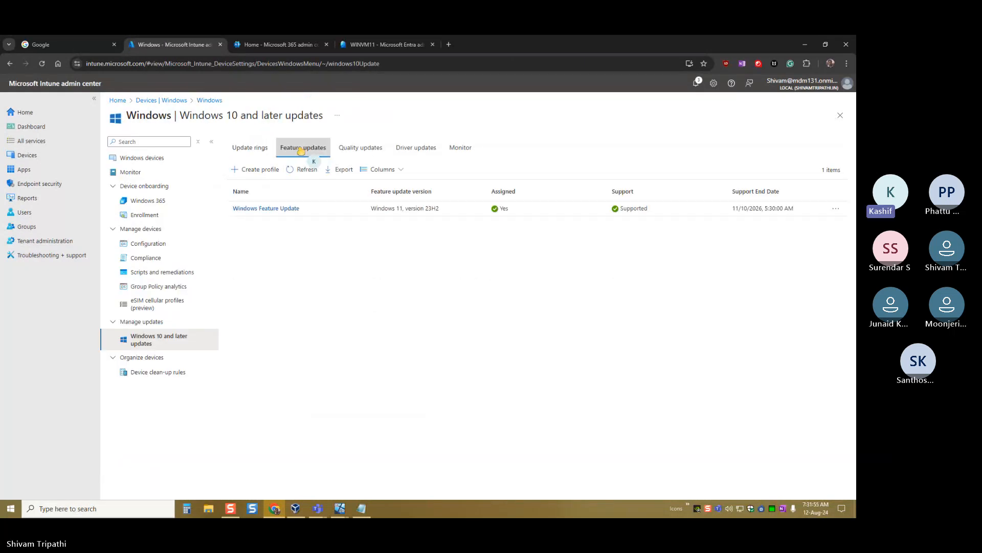
click(267, 208)
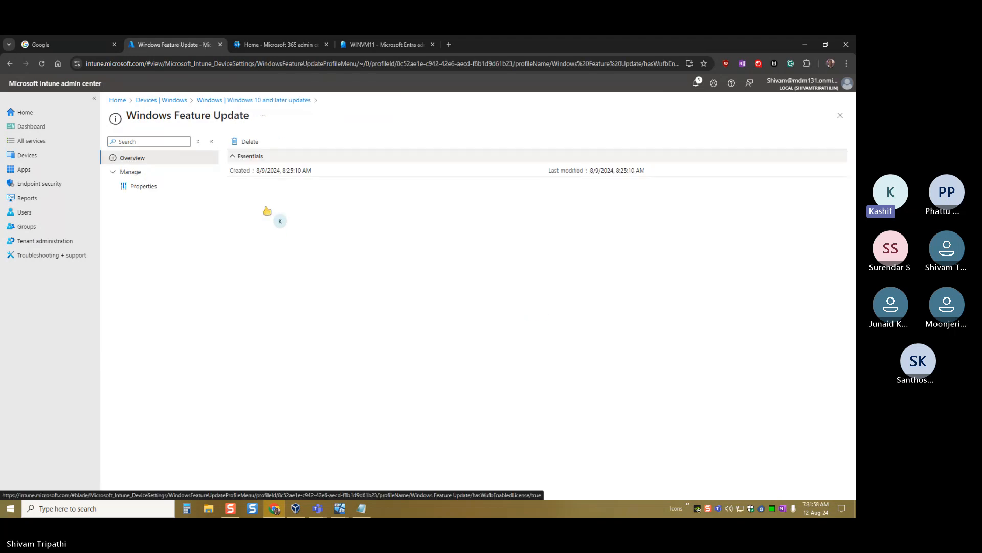
click(153, 187)
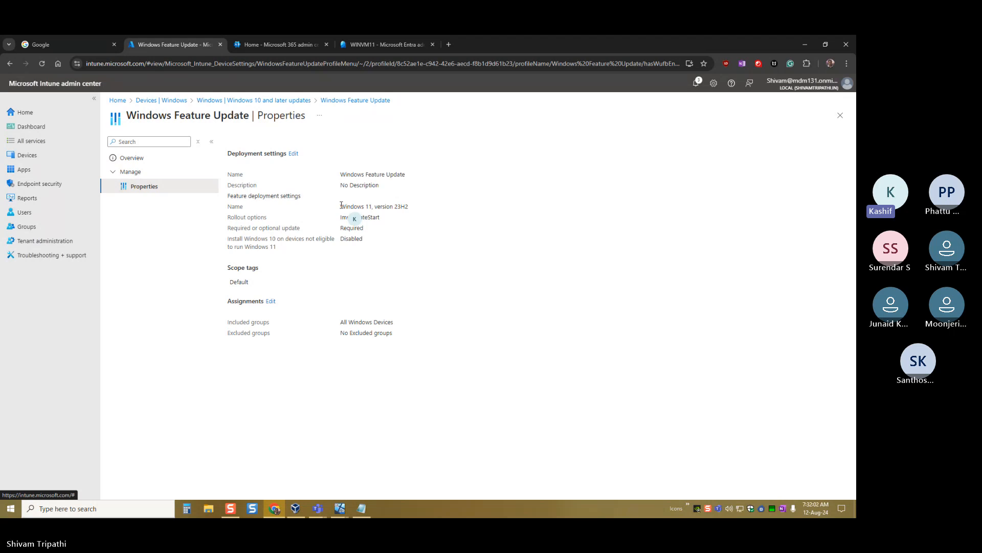
drag(341, 206, 412, 207)
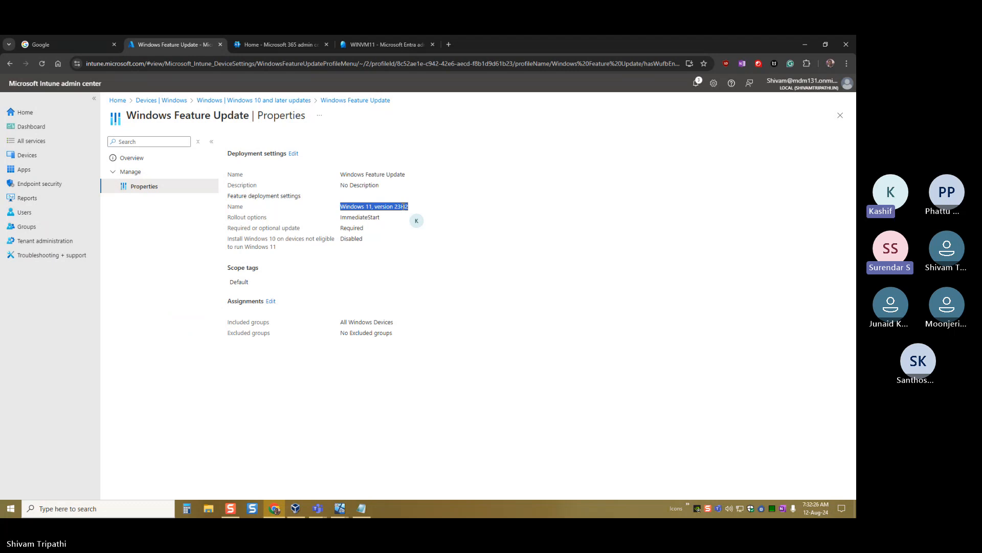
click(293, 154)
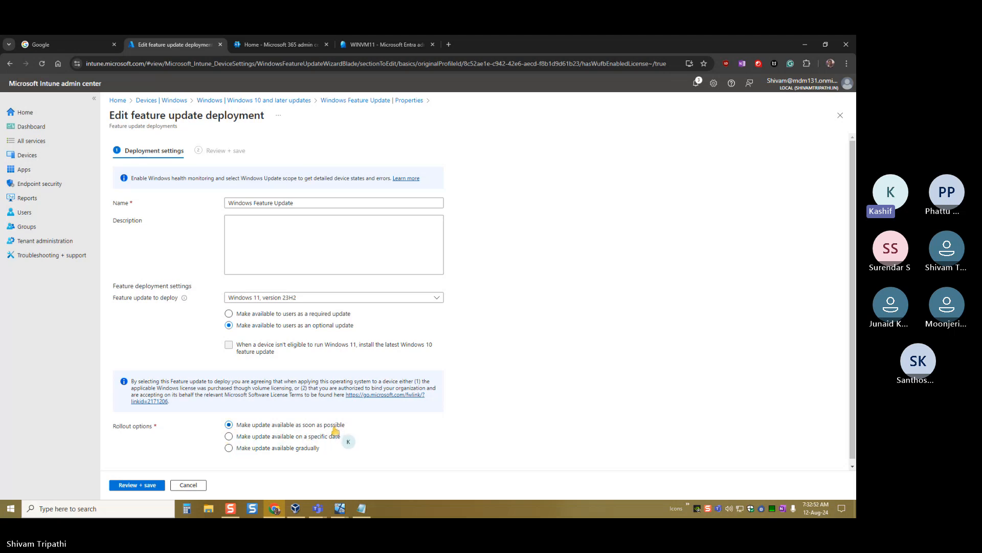
click(230, 436)
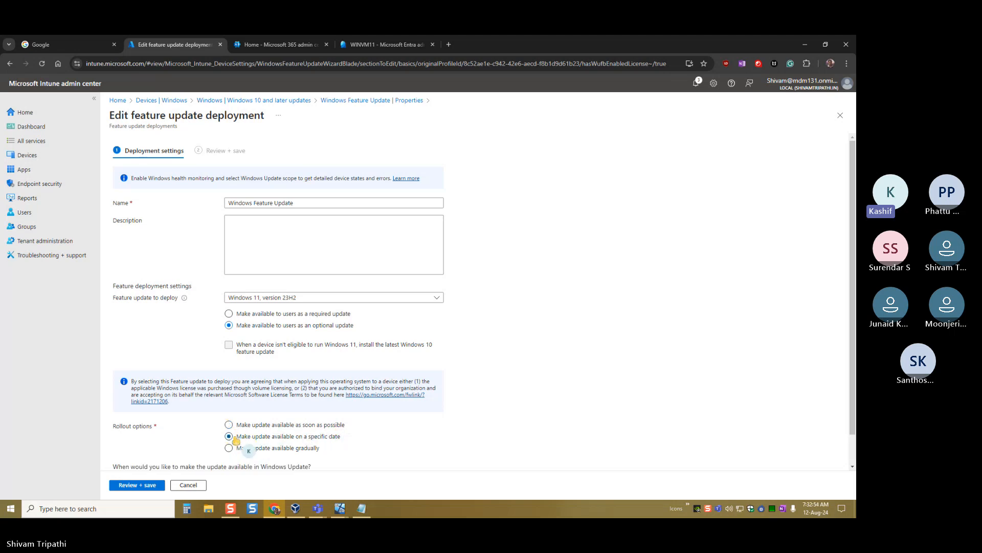
scroll(235, 440, down, 1)
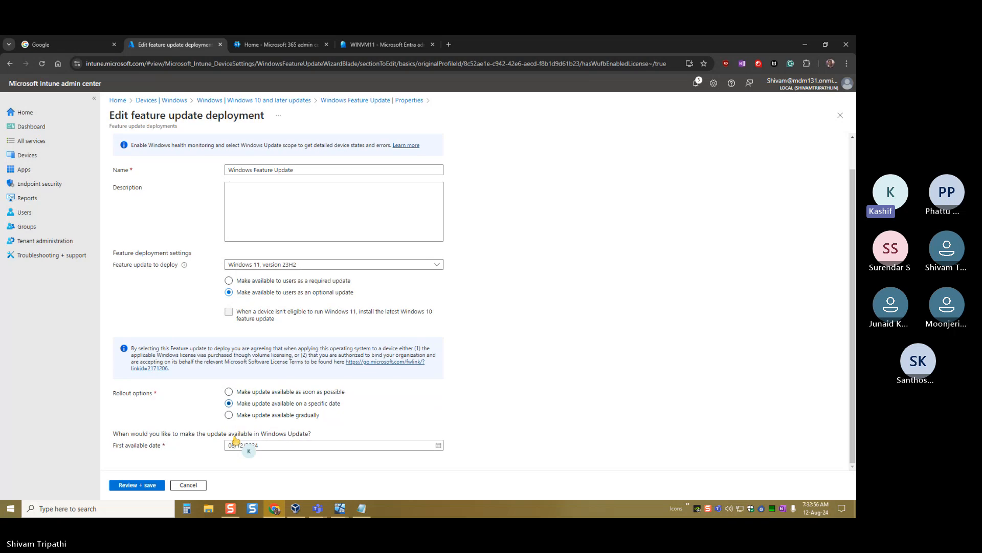
click(438, 446)
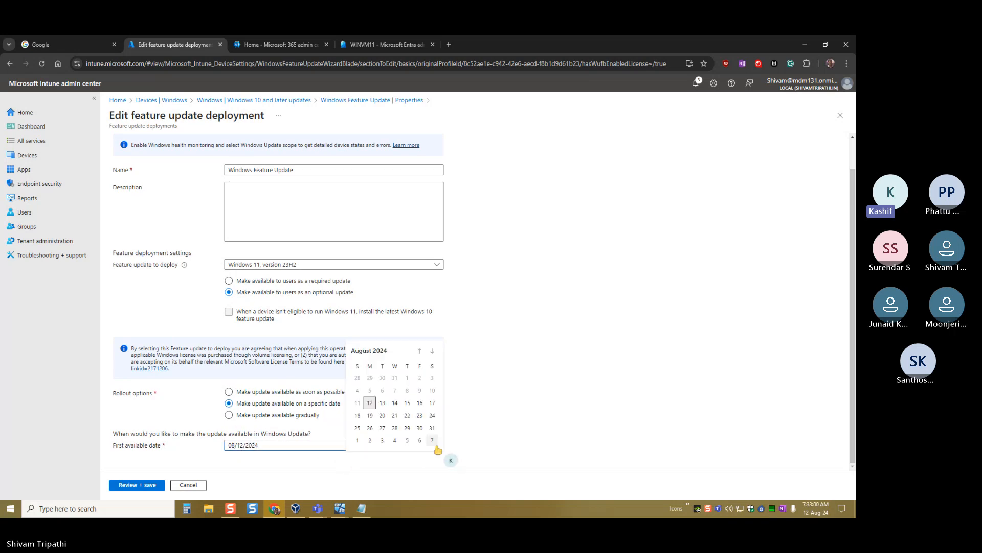
click(432, 351)
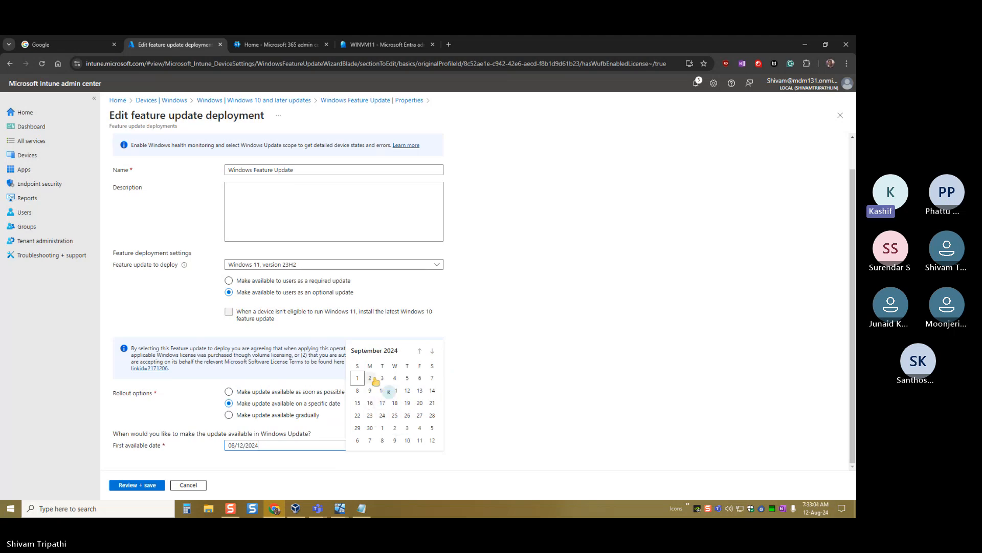
click(419, 378)
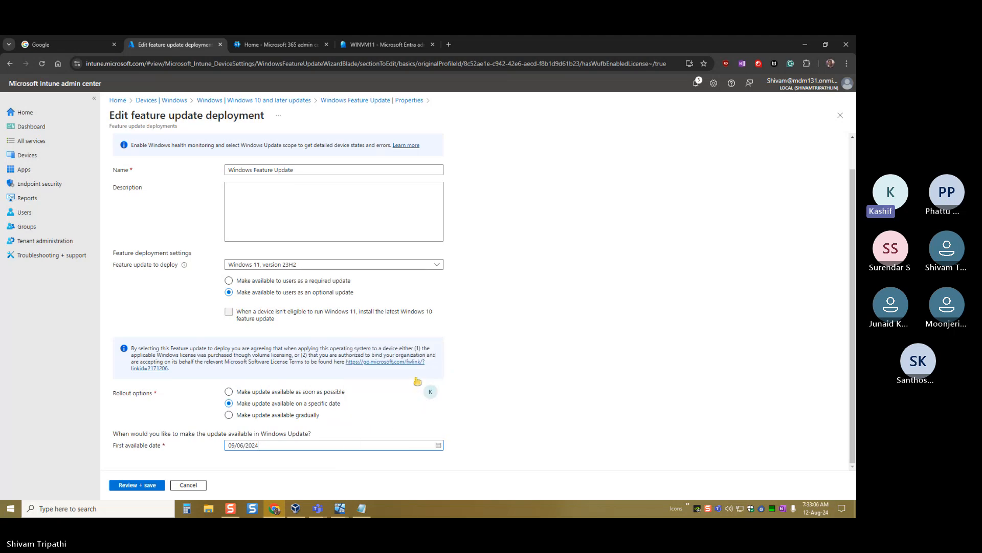
click(229, 415)
scroll(303, 417, down, 1)
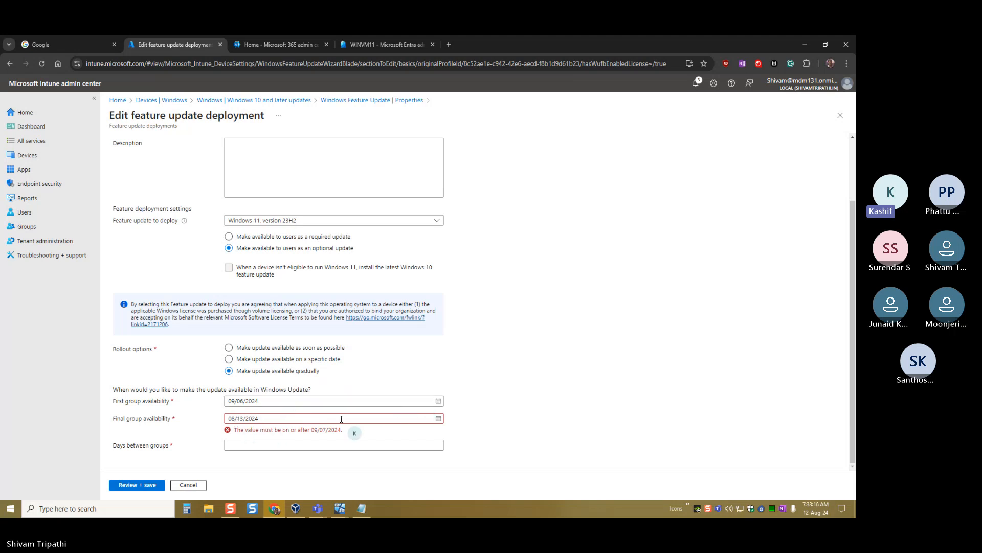
click(267, 447)
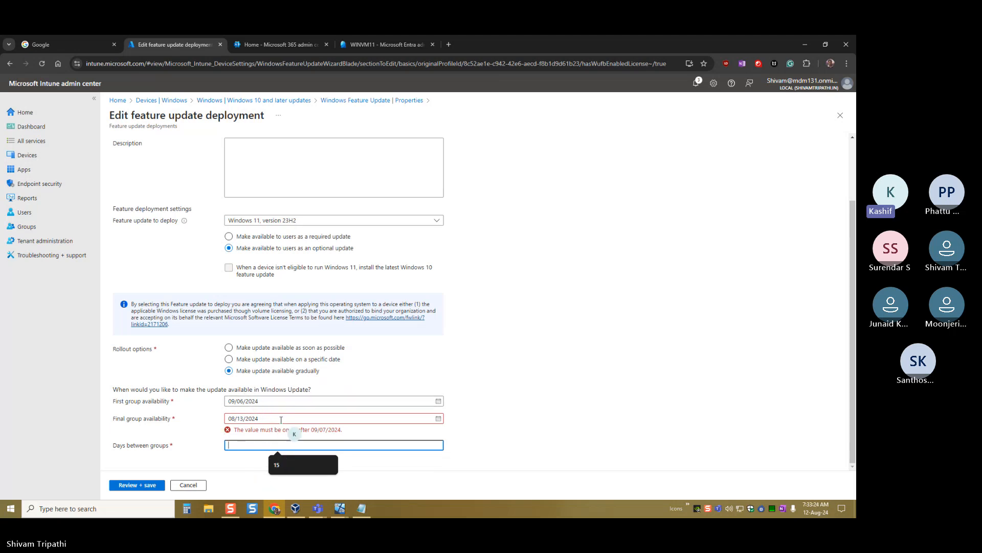
click(190, 485)
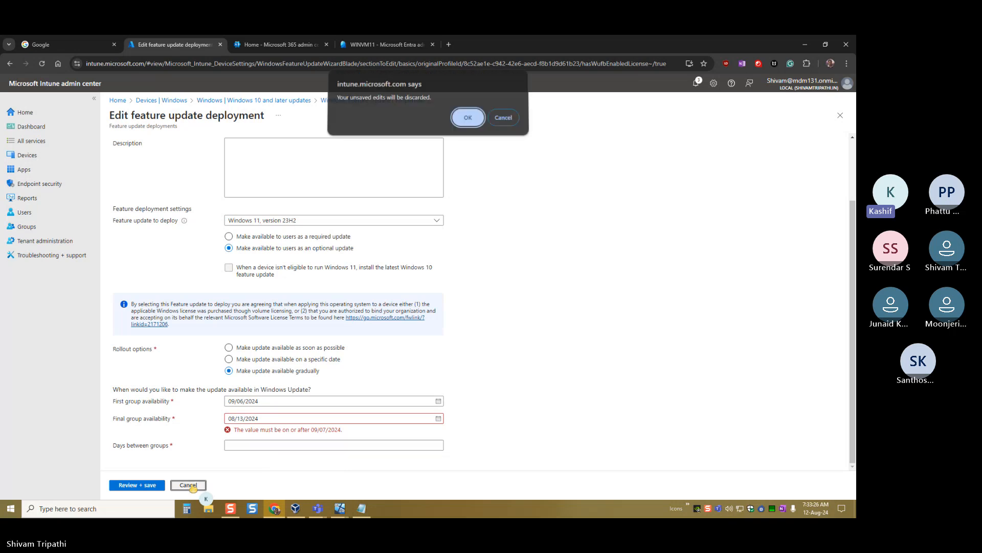
click(466, 122)
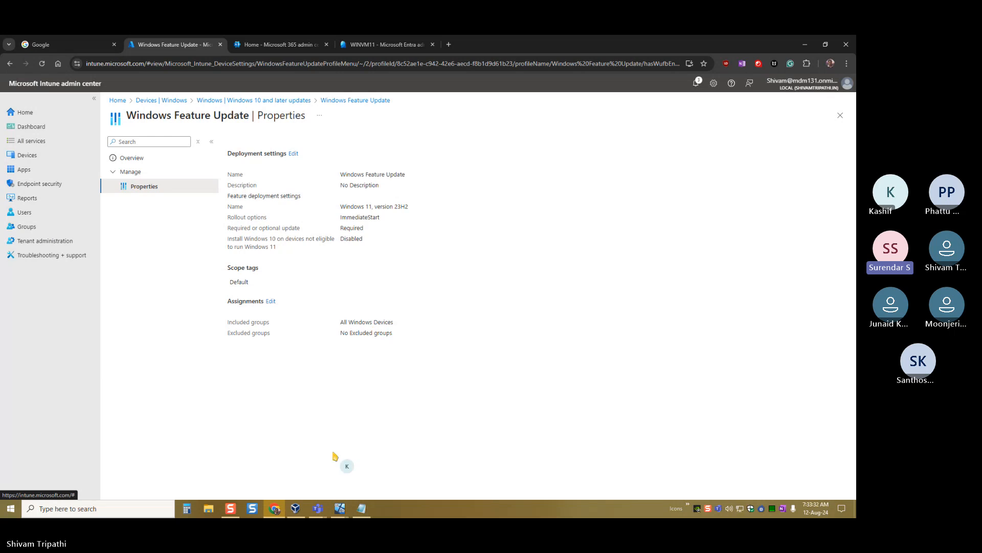
click(339, 509)
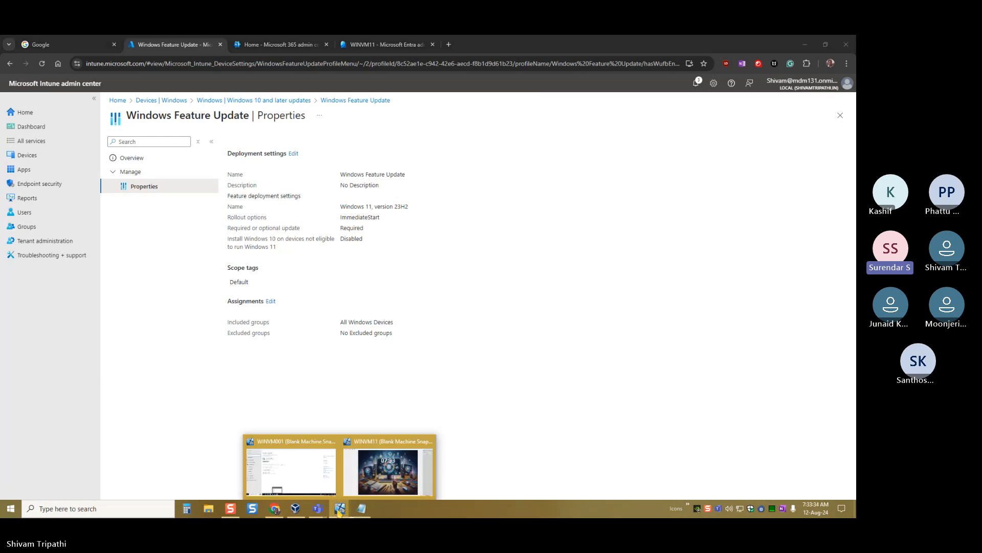
click(310, 466)
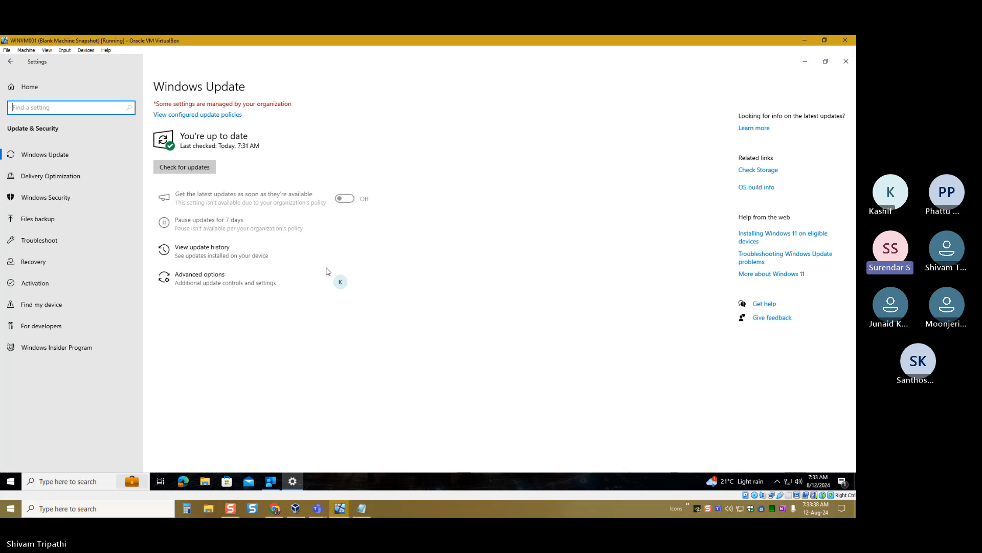
mouse_move(353, 513)
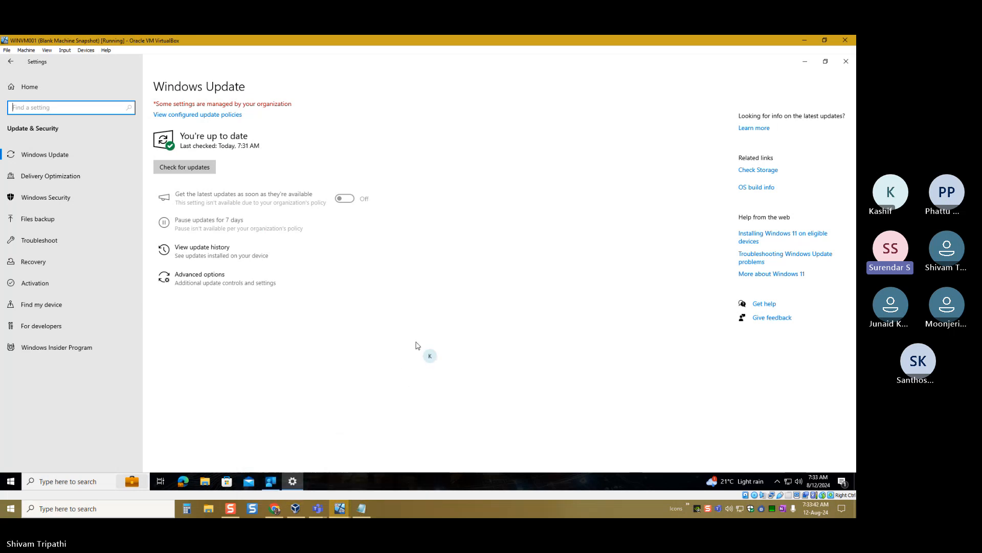
click(274, 508)
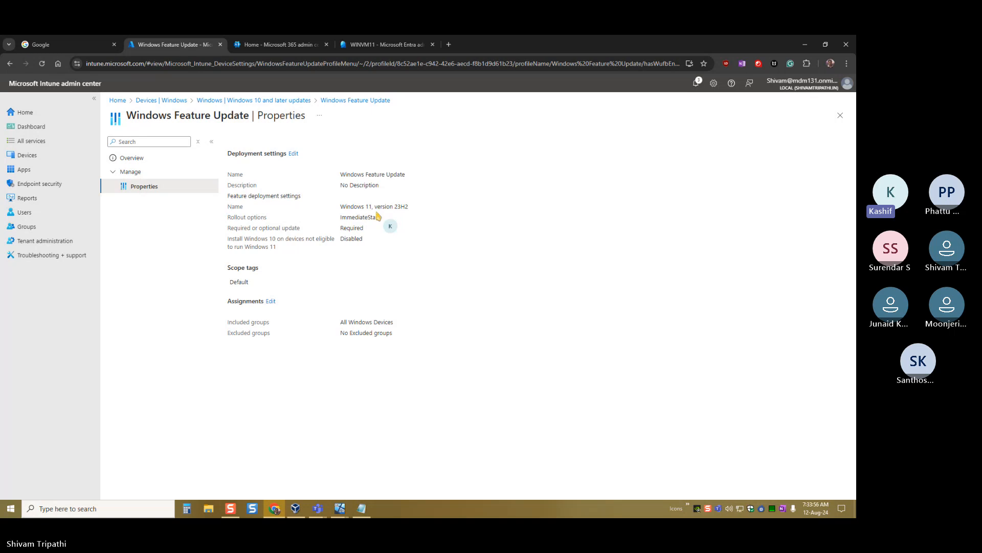
Step: Edit the deployment settings to Windows 11, version 22H2 instead of 23H2, then review and save
drag(357, 206, 405, 208)
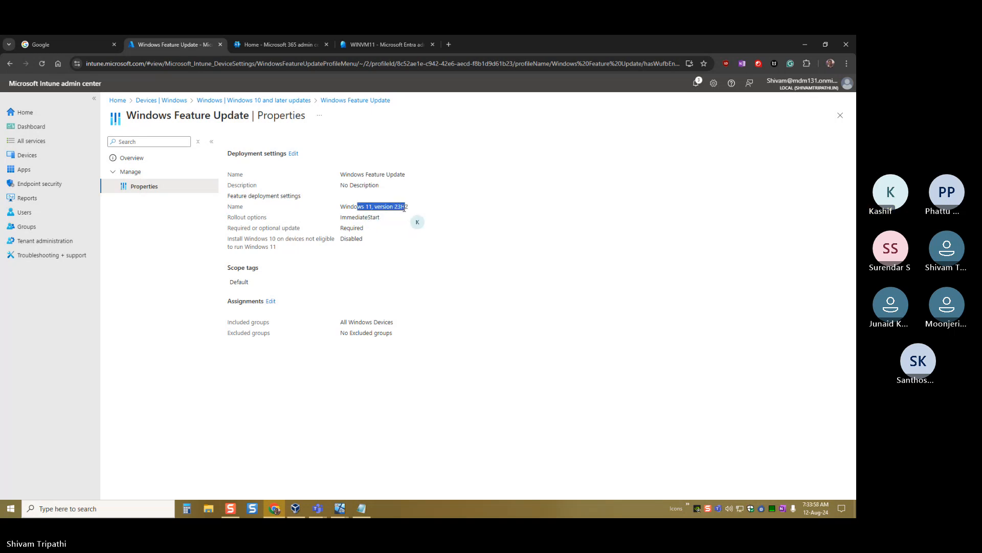
click(293, 153)
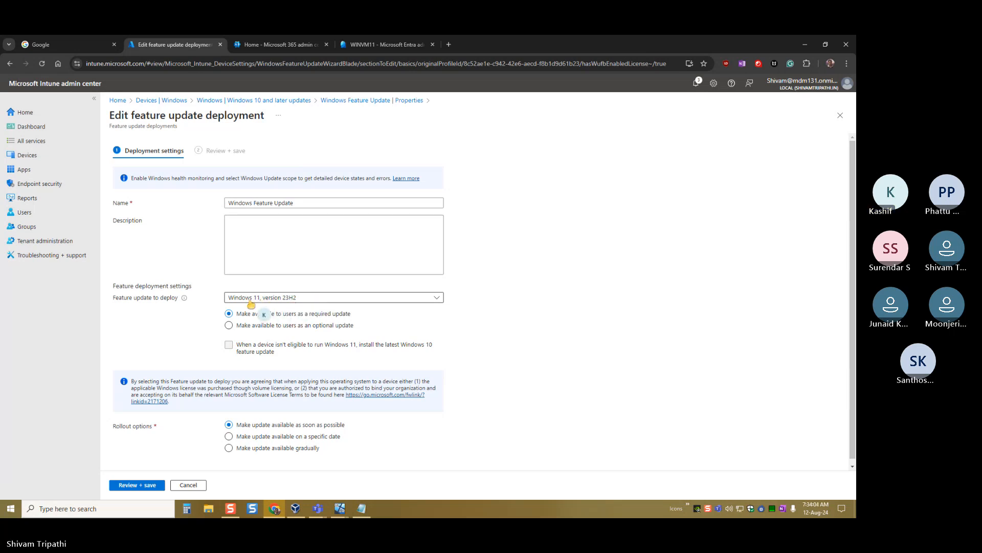
click(328, 299)
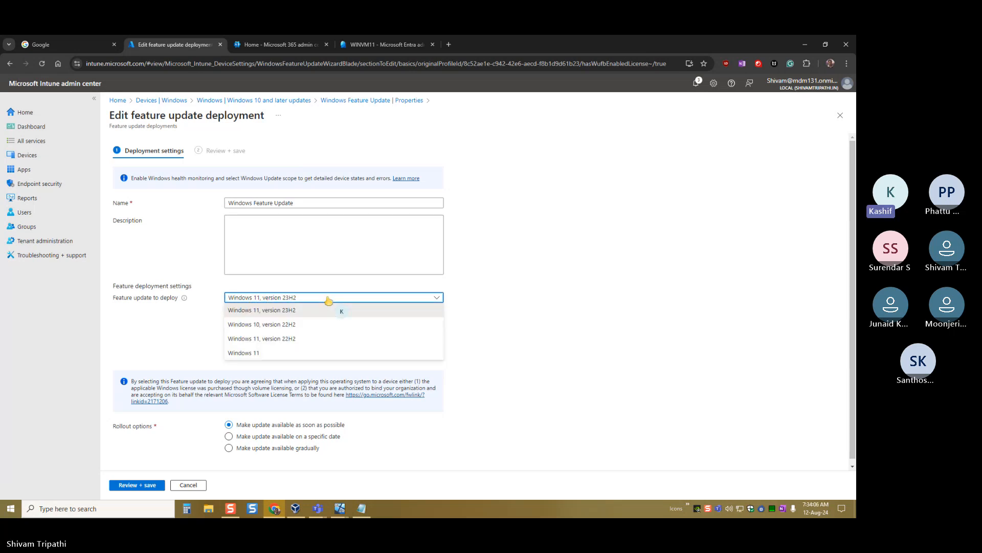
click(291, 339)
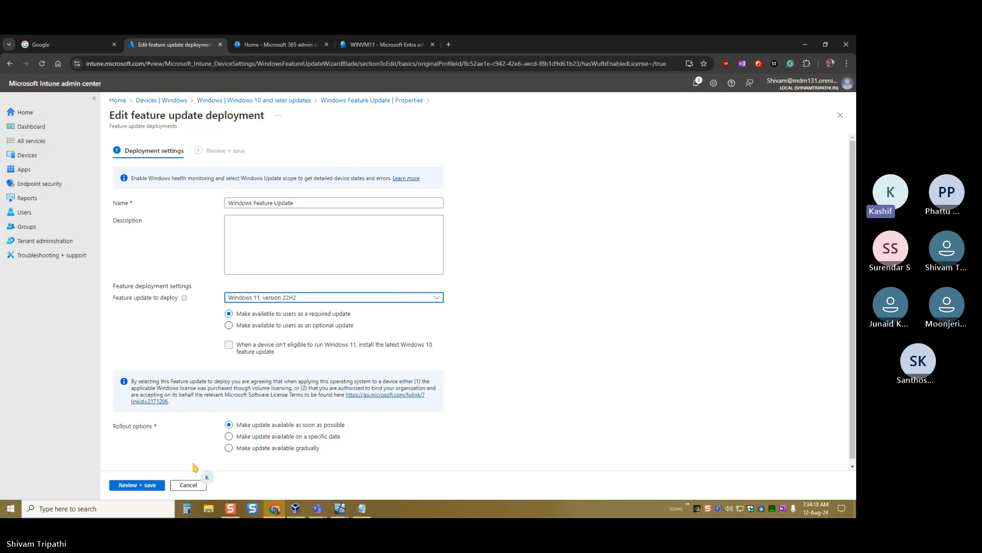
click(136, 486)
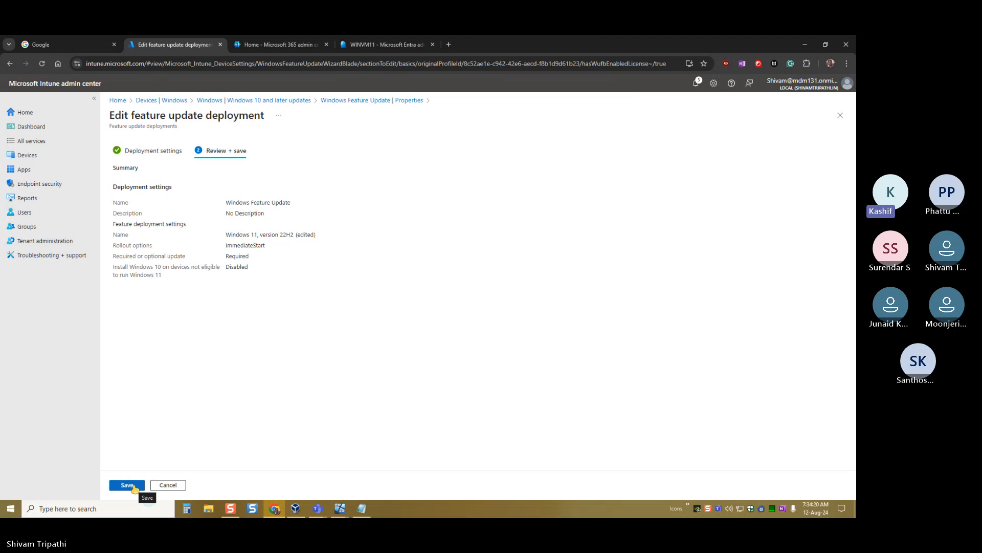
click(125, 485)
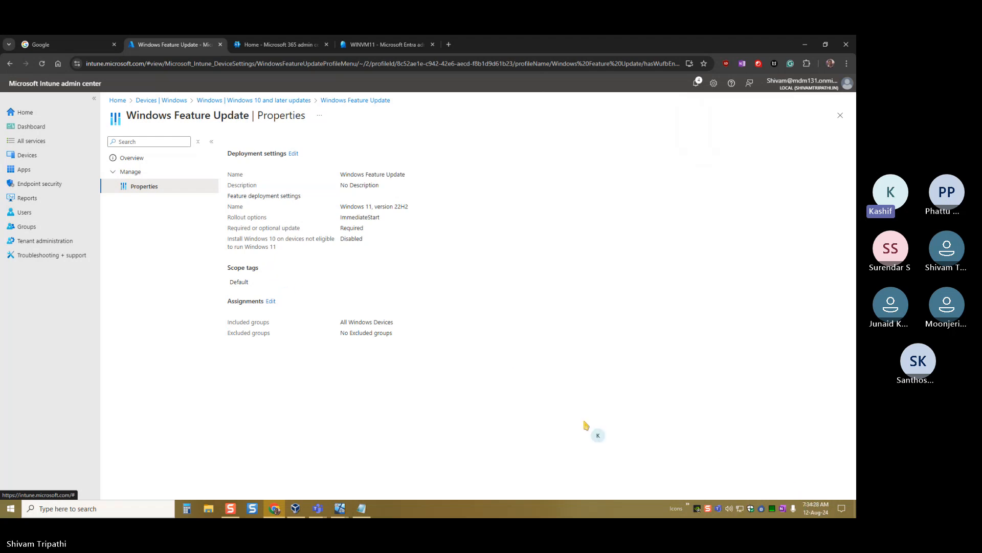
Step: Reopen the 'Windows Update Setting' ring and scroll to its channel, auto-install and active-hours settings
click(254, 101)
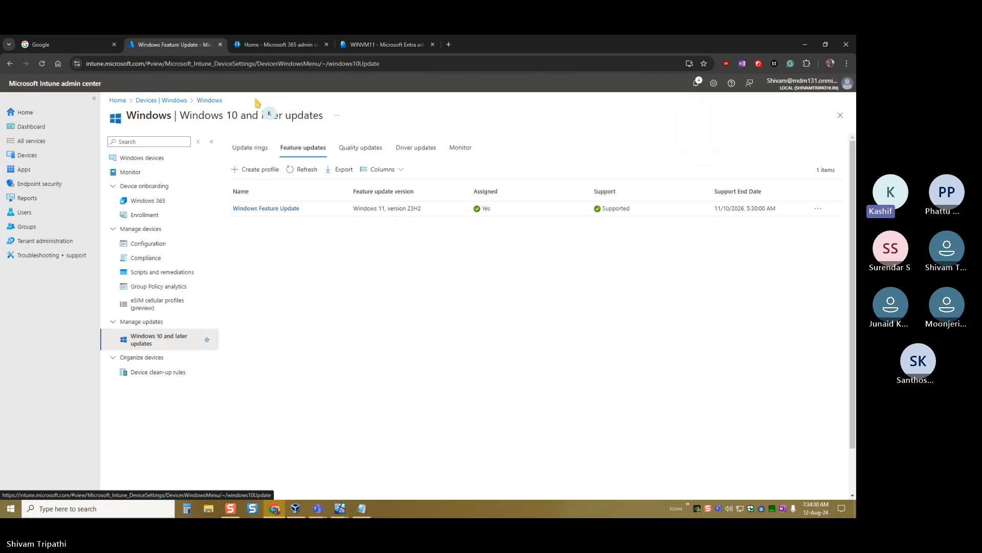
click(250, 148)
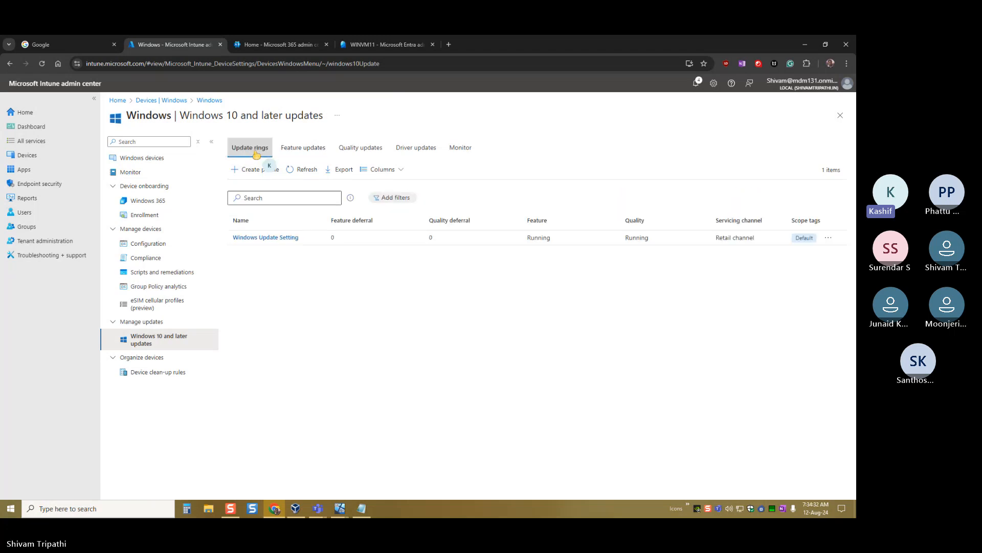
click(264, 241)
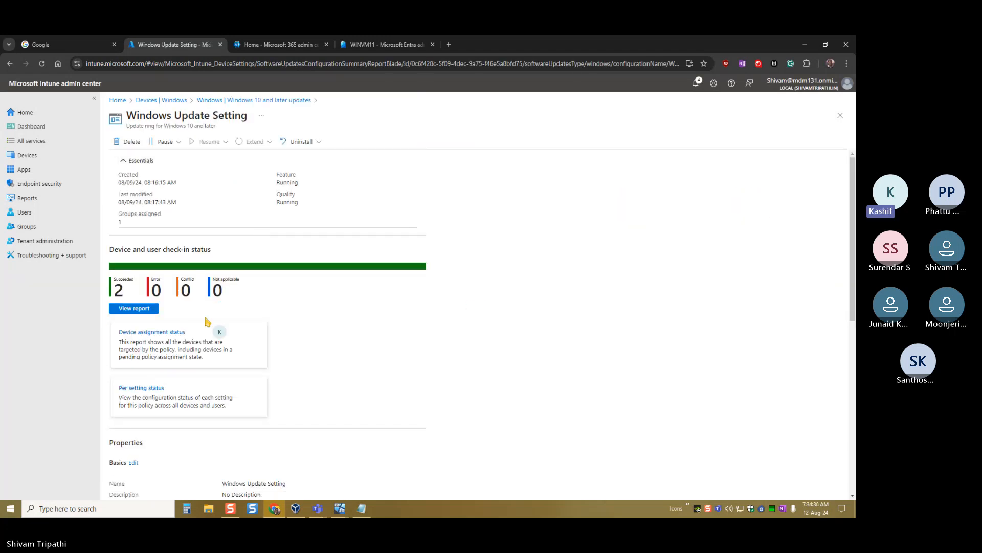
scroll(219, 329, down, 6)
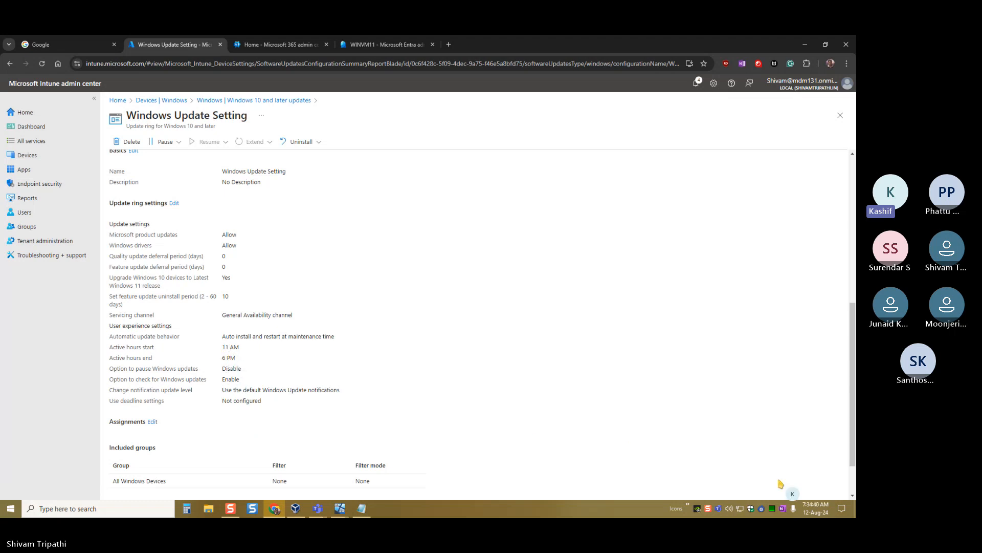
click(339, 509)
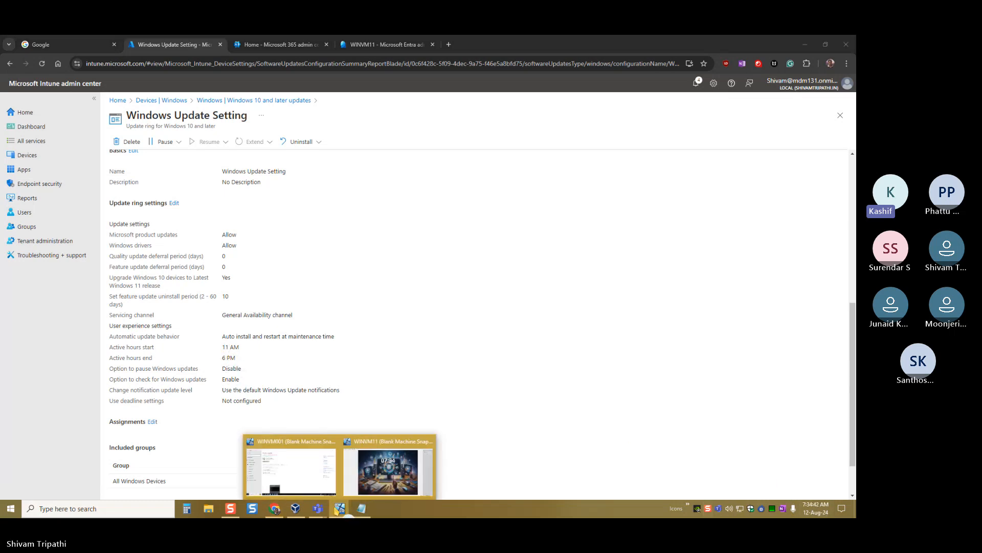
Step: In the WINVM001 guest, go to Settings > Accounts > Access work or school
click(321, 477)
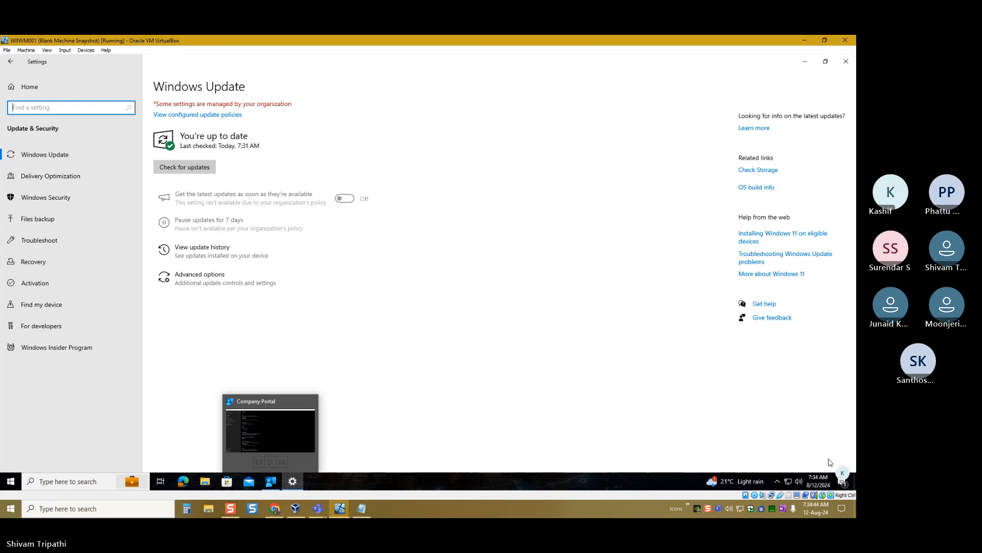
click(384, 343)
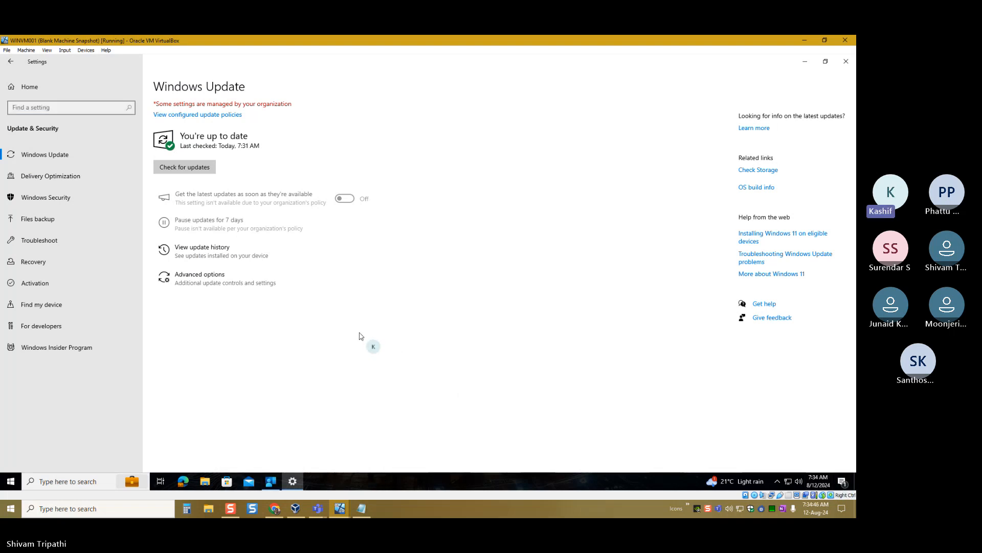
click(14, 490)
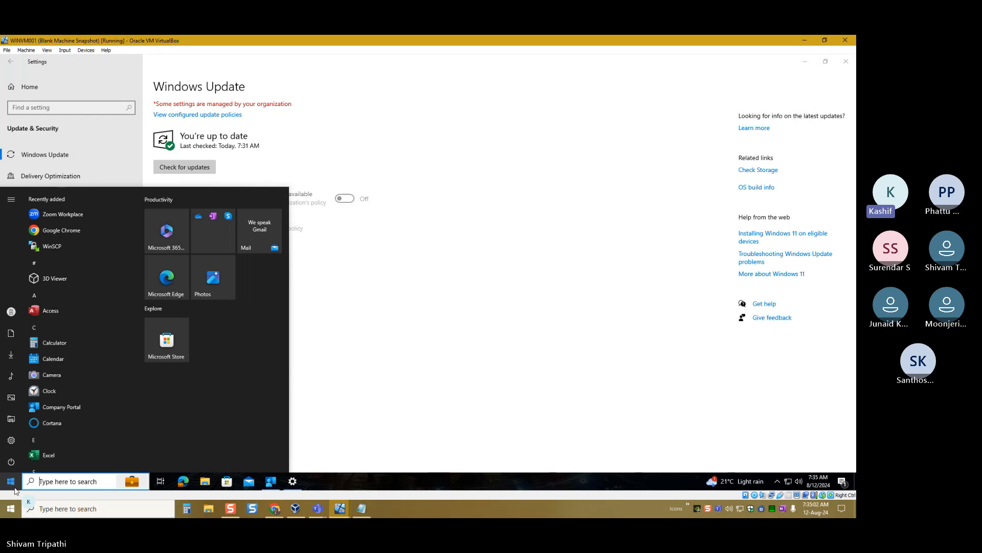
click(13, 441)
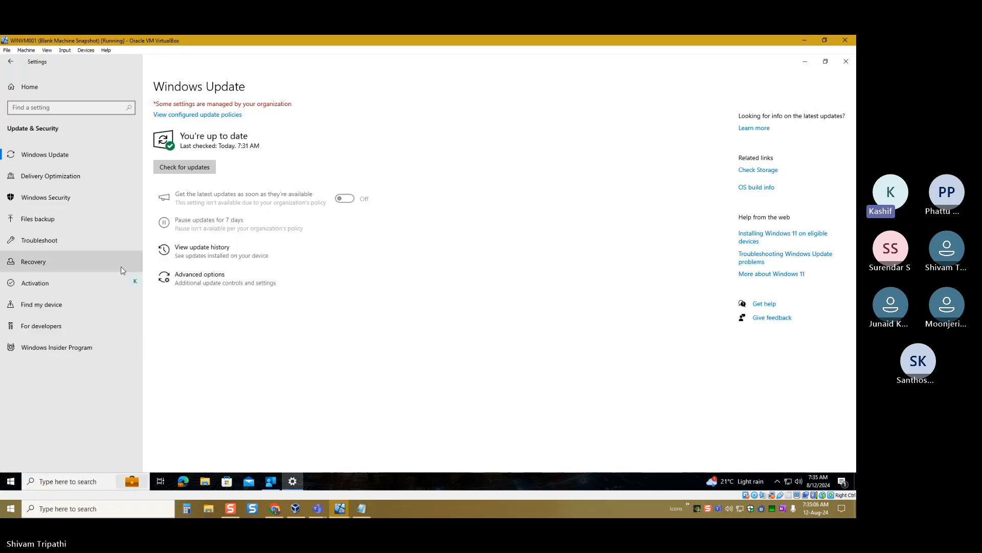
click(11, 62)
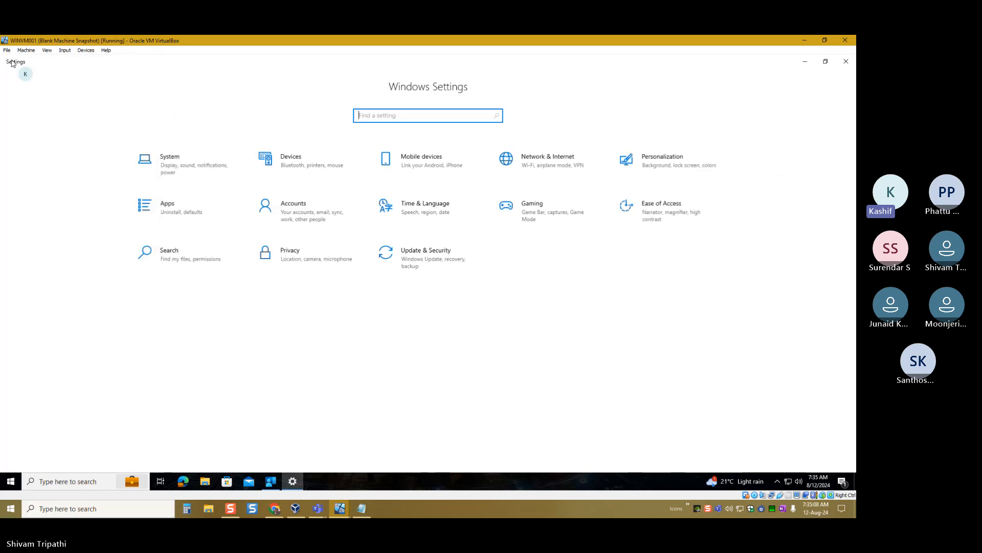
click(309, 219)
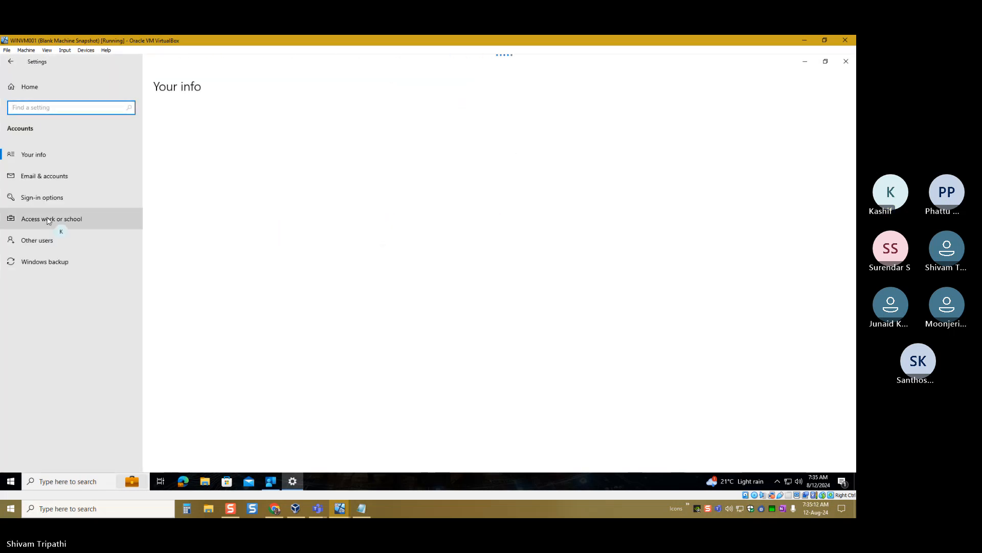
click(49, 220)
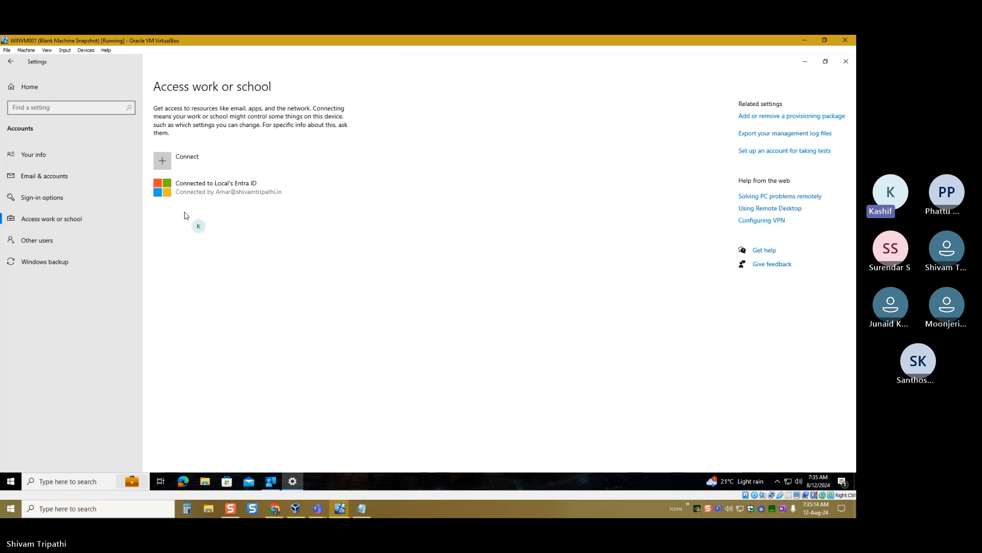
Step: Sync the work account from its Info page and Company Portal's 'Sync this device', then return to Chrome
click(212, 190)
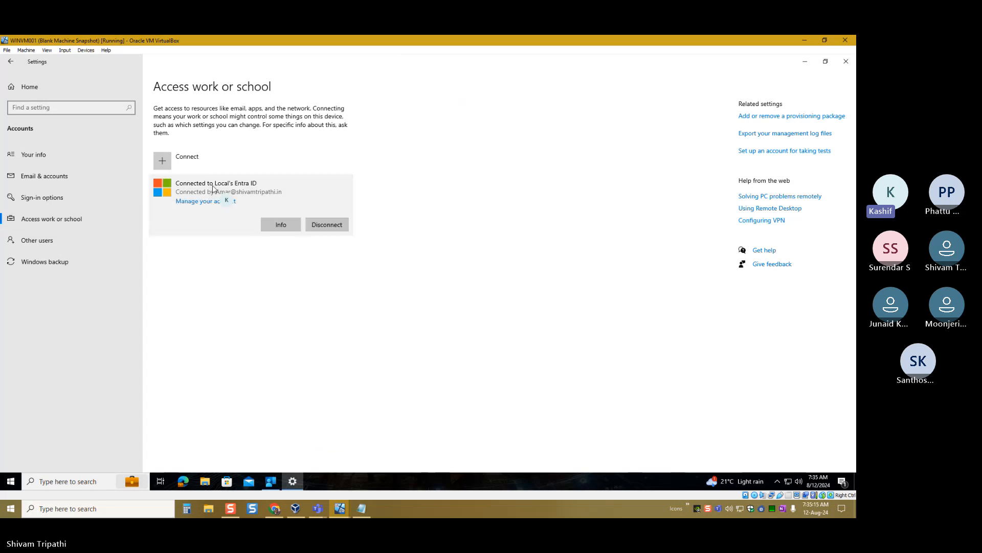
click(281, 225)
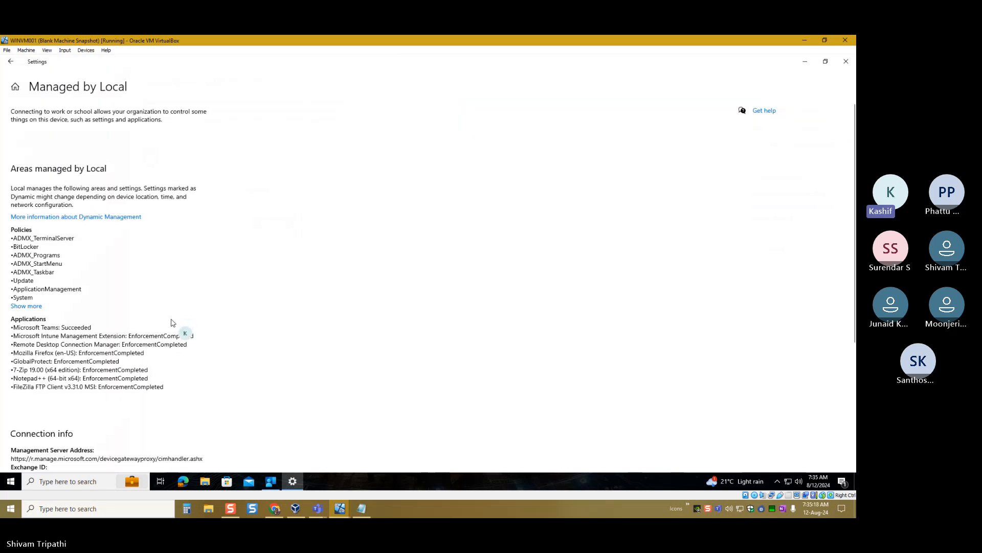
scroll(182, 325, down, 4)
click(45, 377)
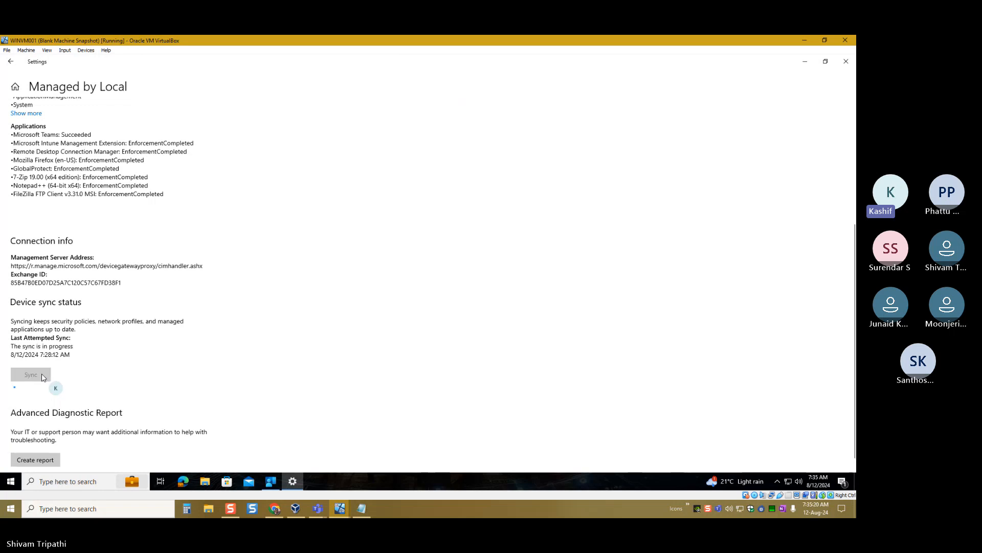
right_click(267, 483)
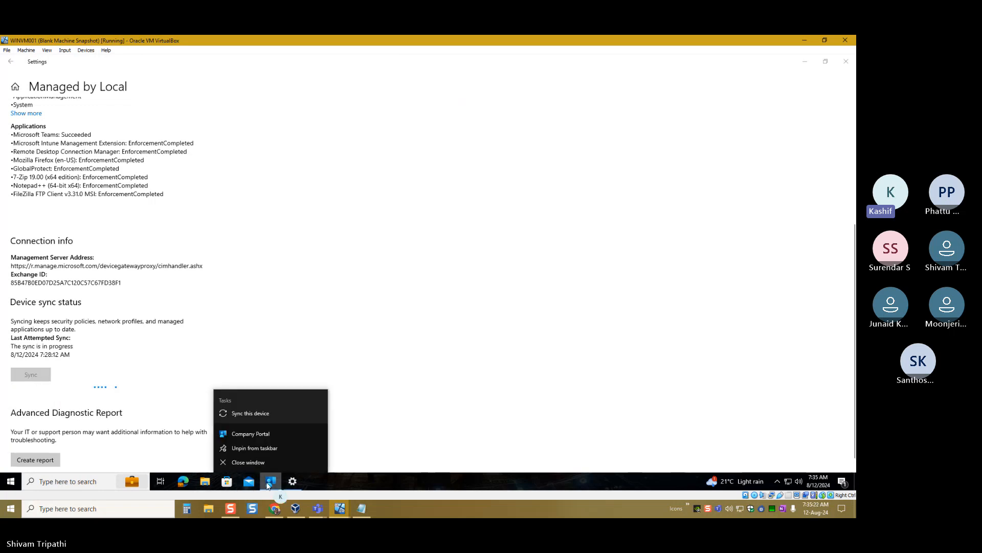
click(262, 413)
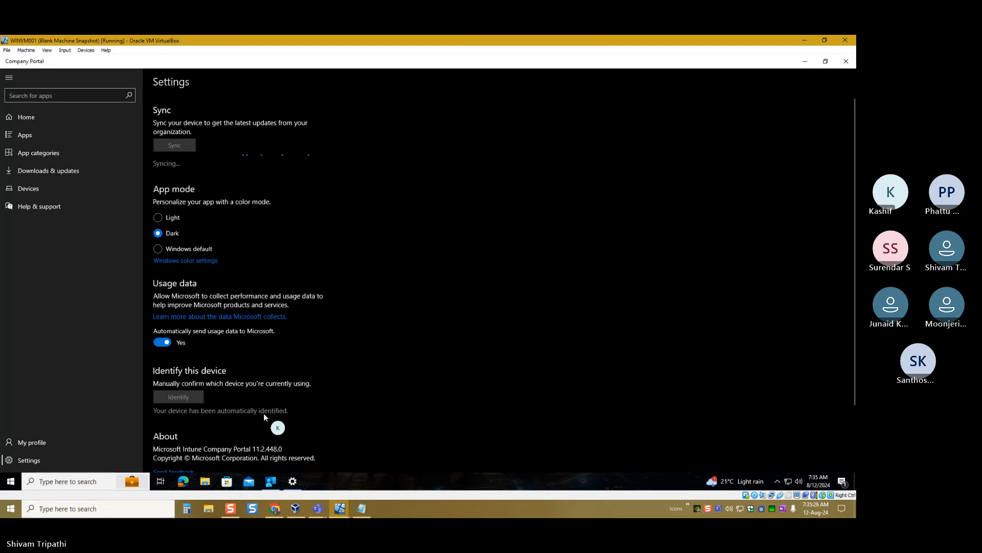
click(274, 508)
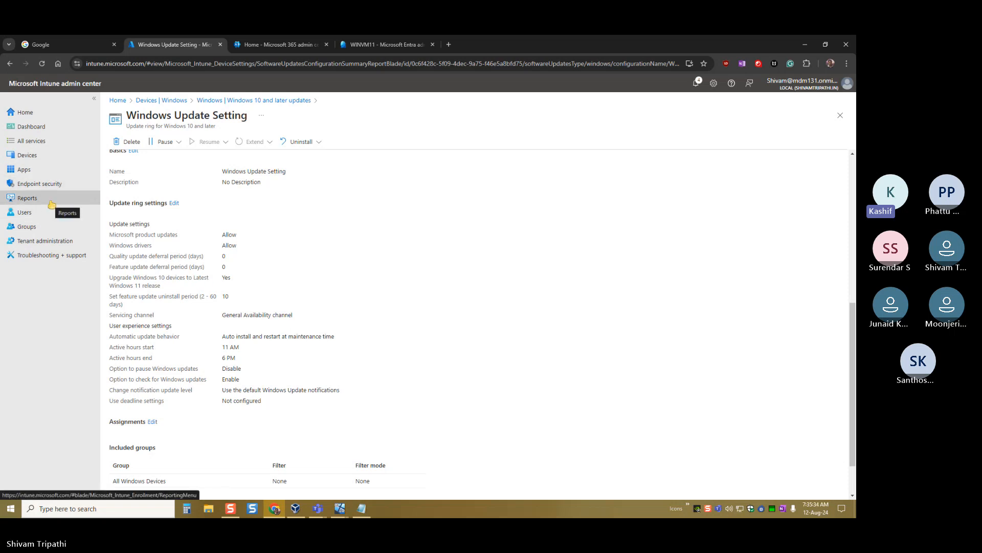
Step: Open the deployment status per update ring report for the 'Windows Update Setting' ring
click(238, 101)
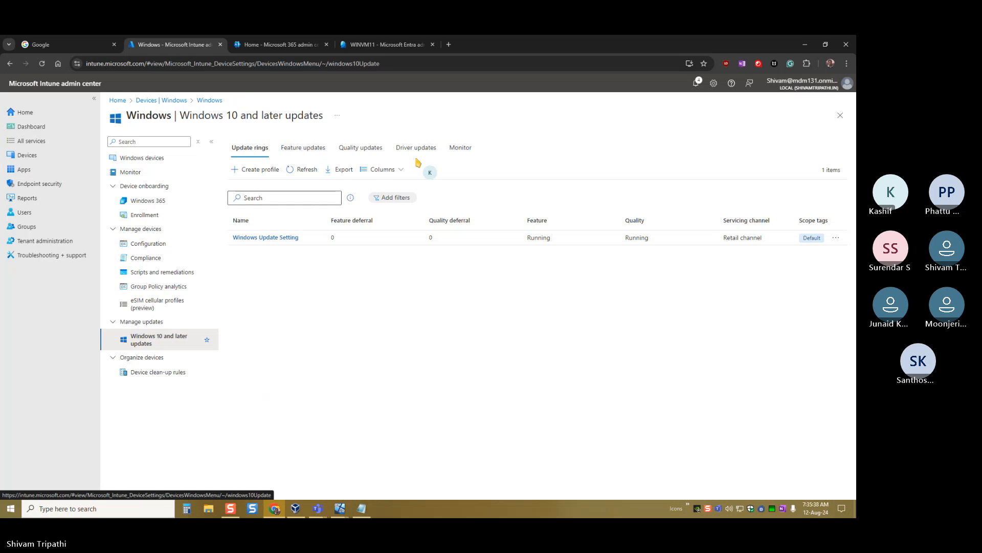
click(466, 149)
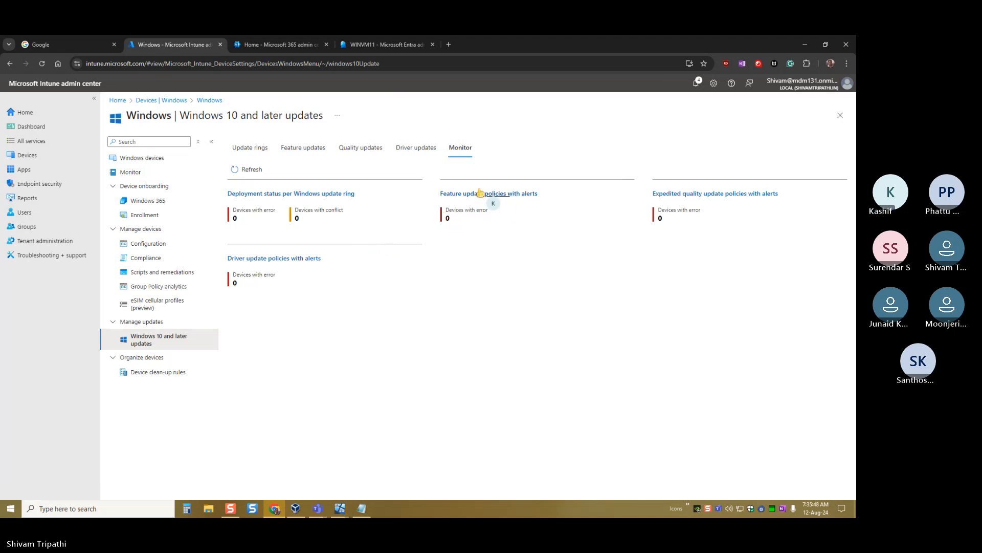
click(323, 193)
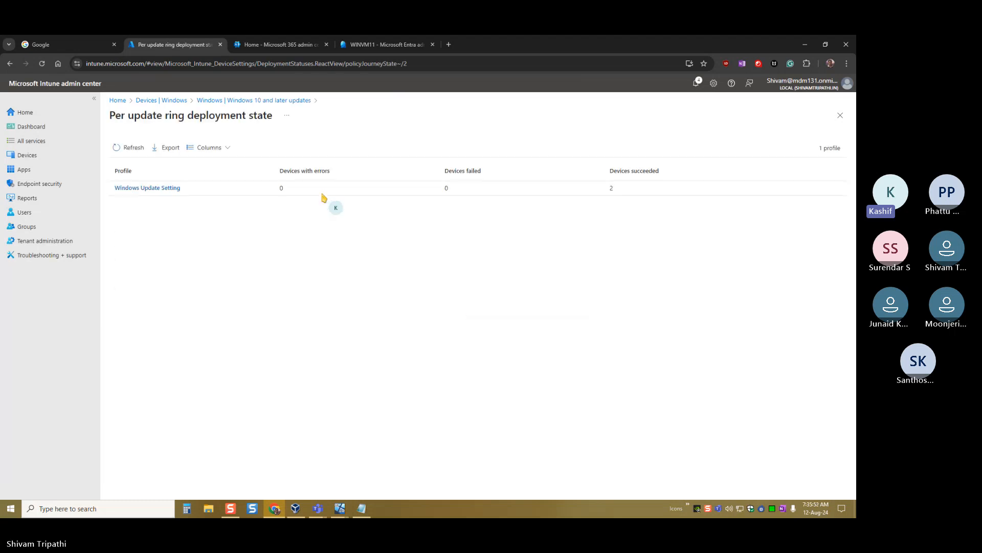
click(159, 190)
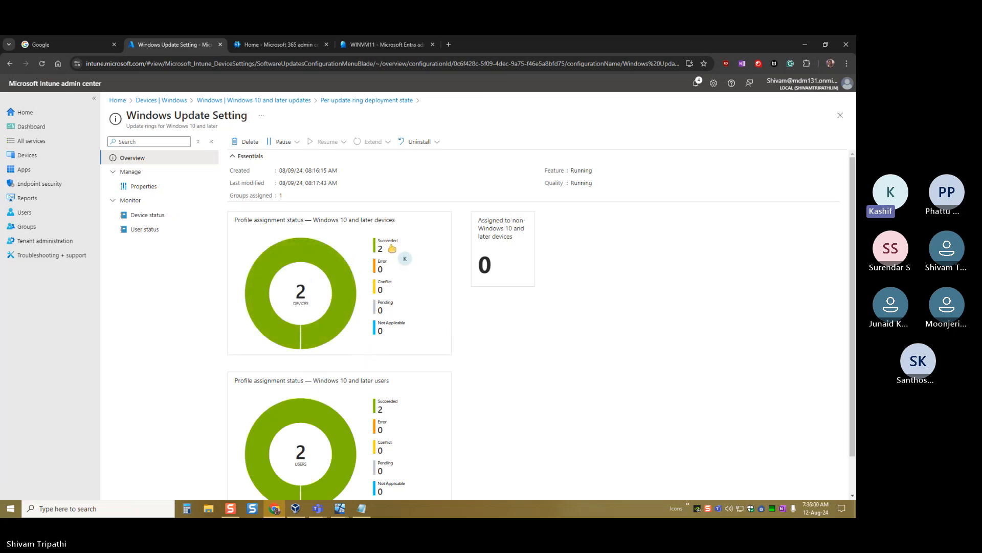
Step: Review the ring's properties, device status and user status, then return to Windows 10 and later updates
scroll(362, 429, down, 1)
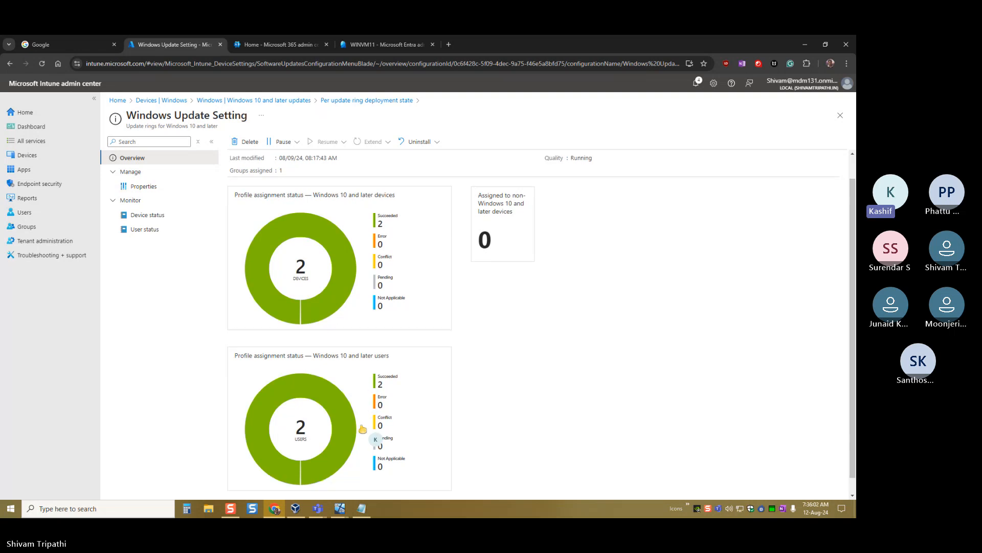
scroll(362, 428, down, 1)
scroll(245, 305, up, 2)
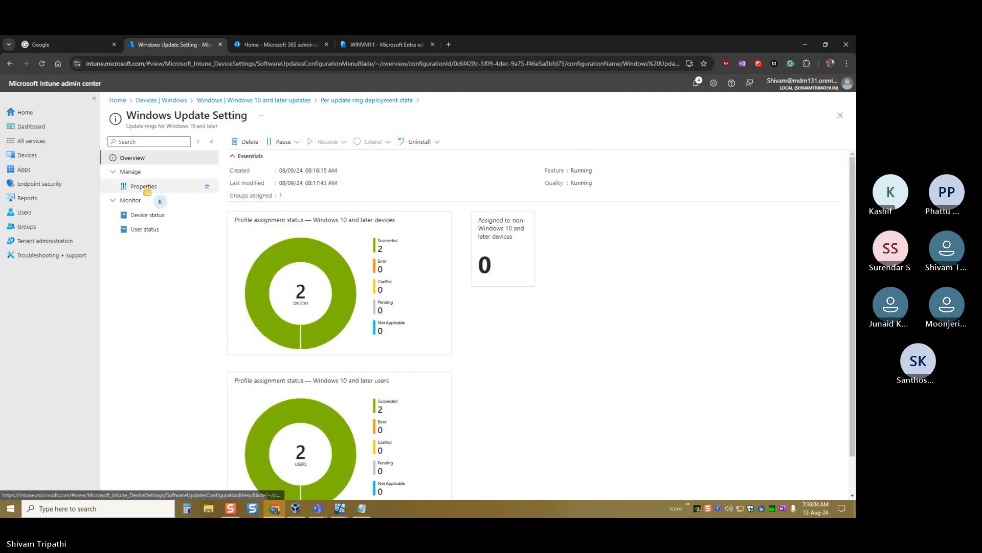
click(144, 186)
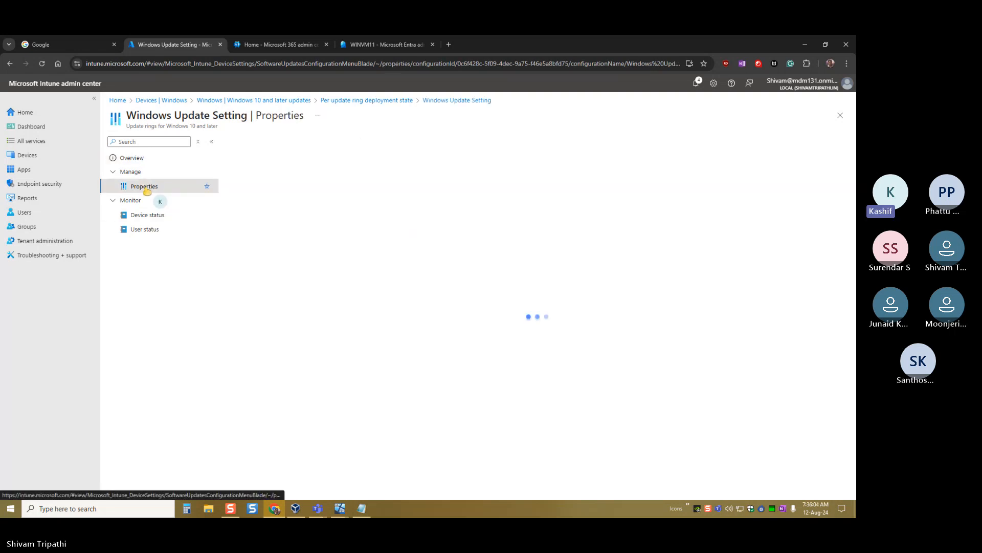
click(150, 214)
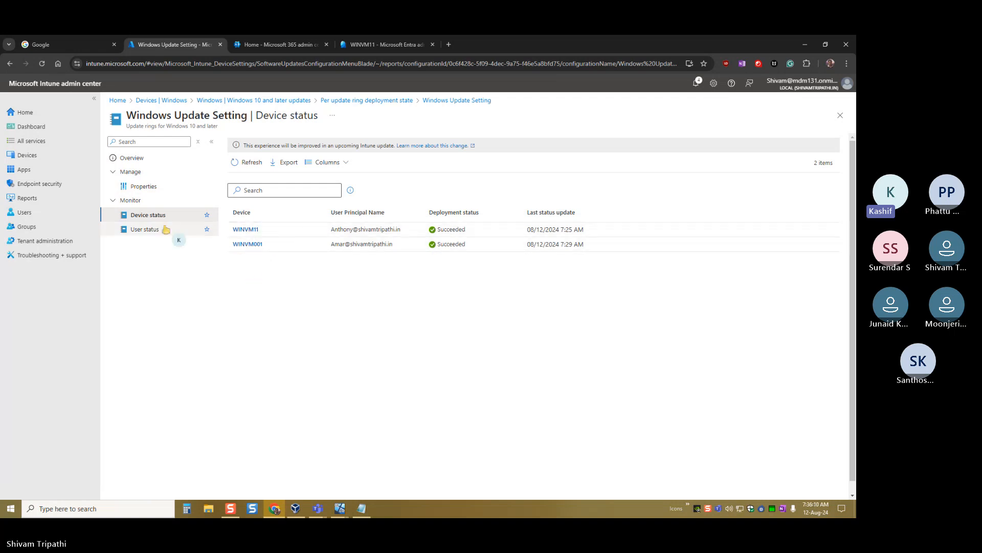
click(148, 231)
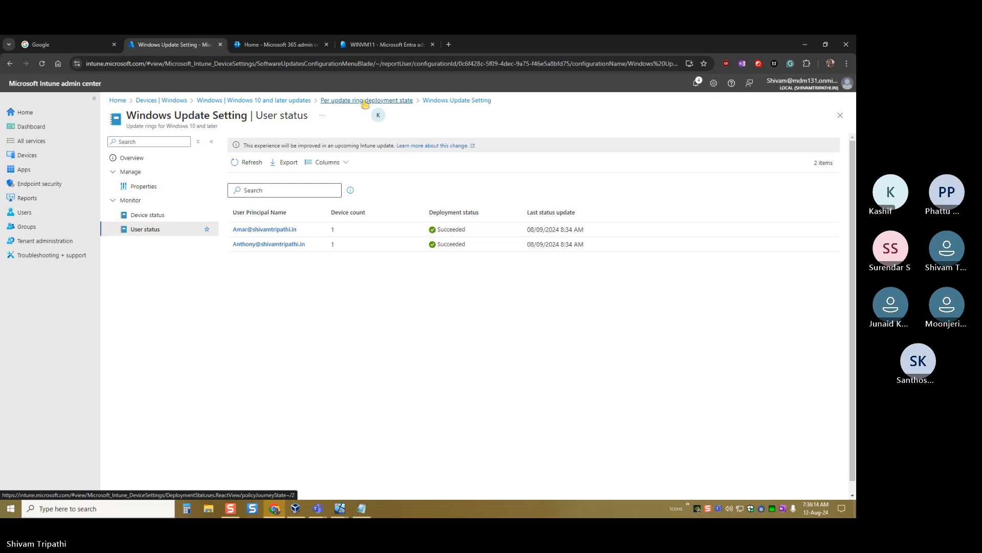
click(365, 102)
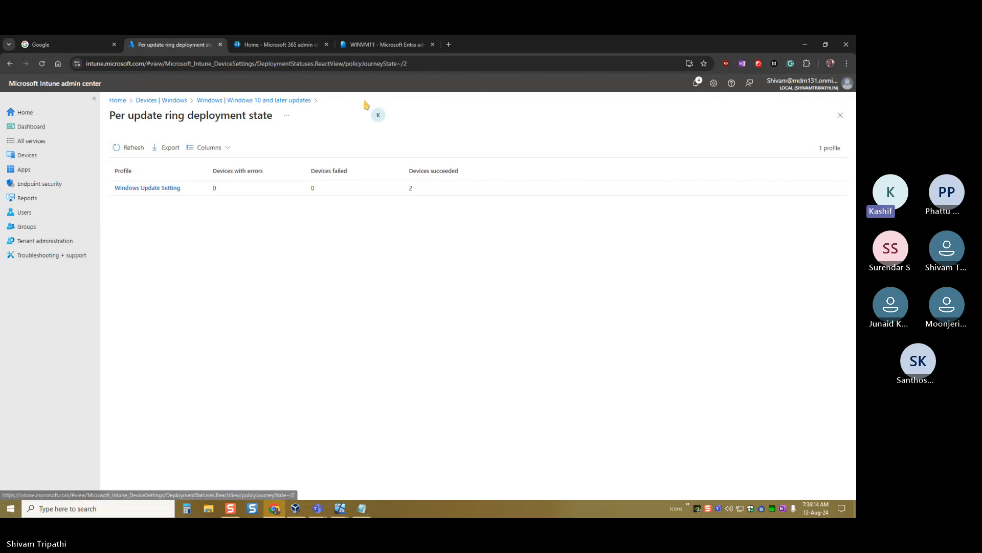
click(262, 100)
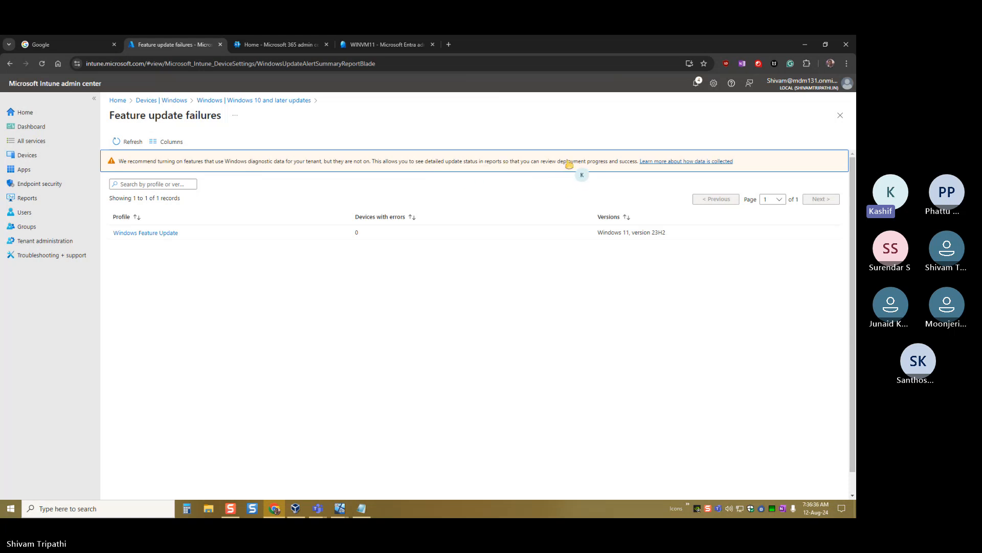
Step: Switch on Windows diagnostic data features and the Windows license verification confirmation, then save
click(326, 160)
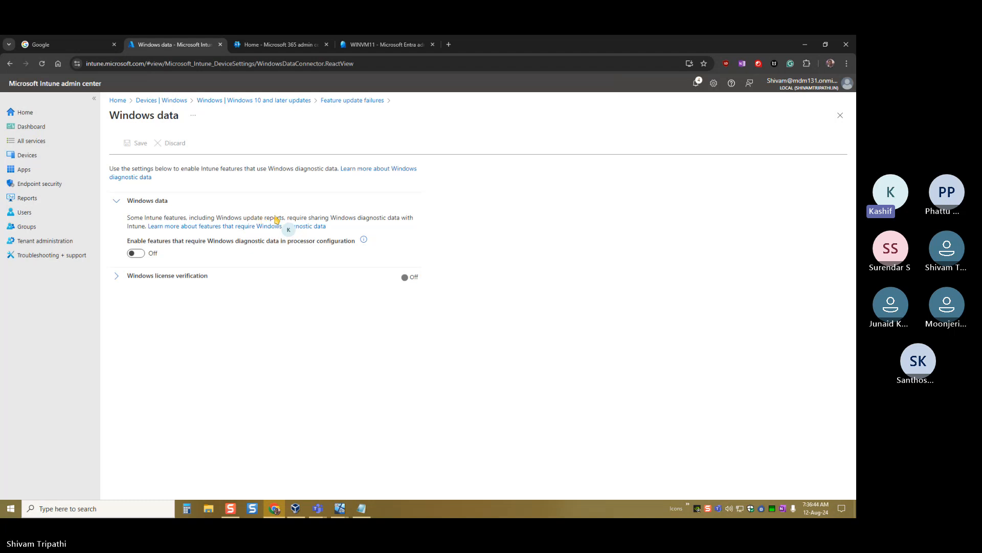
click(137, 254)
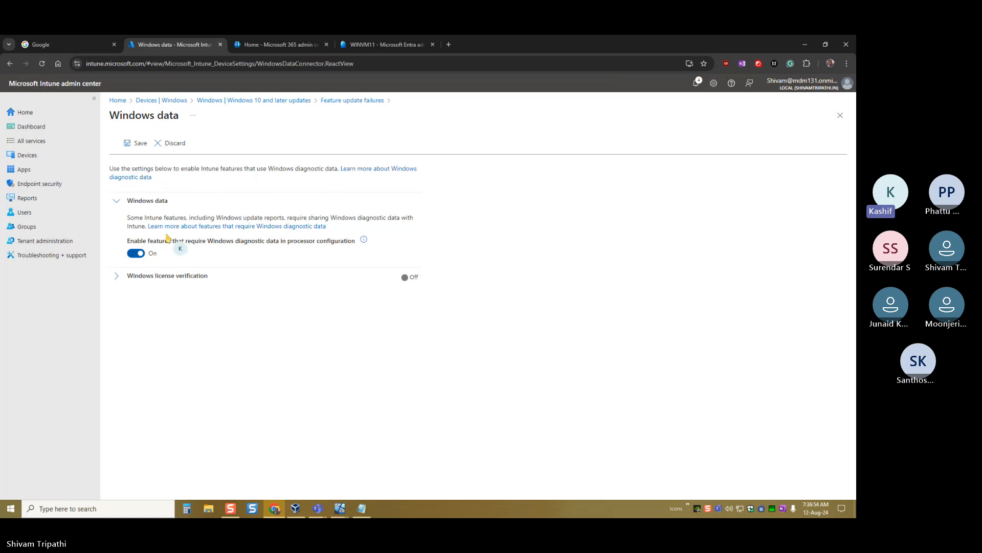
click(115, 277)
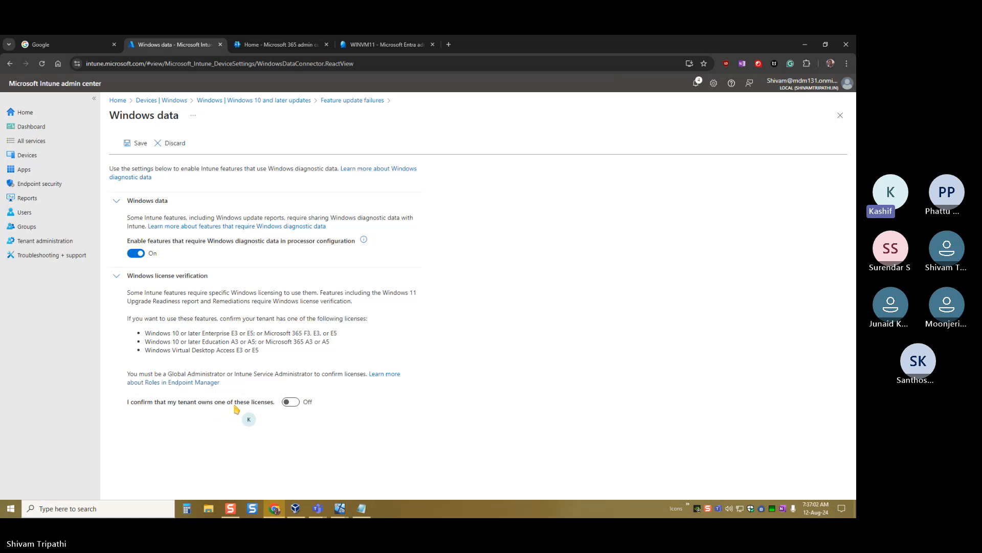
click(295, 402)
click(141, 144)
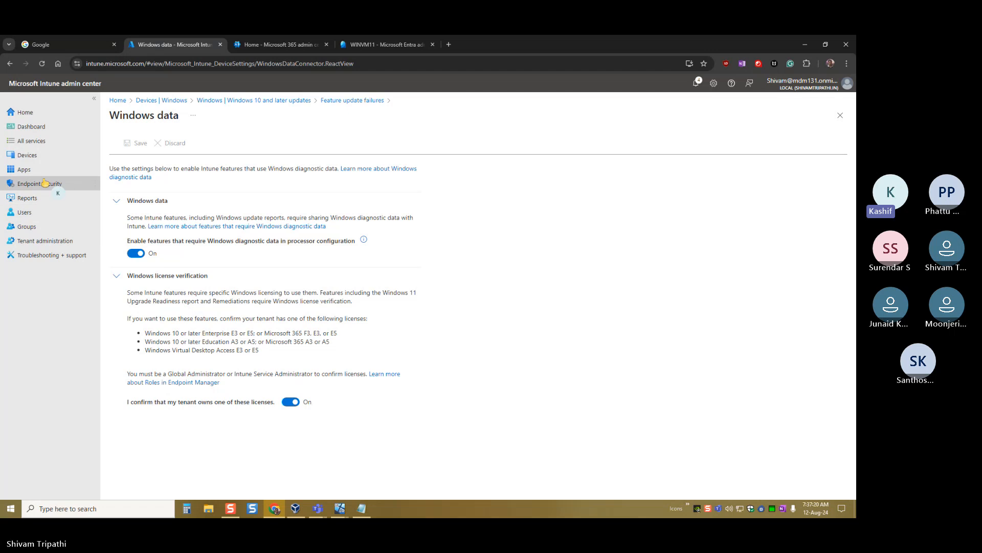
Step: Refresh the Windows Feature updates summary in Reports > Windows updates, then bring up WINVM001's window
click(27, 198)
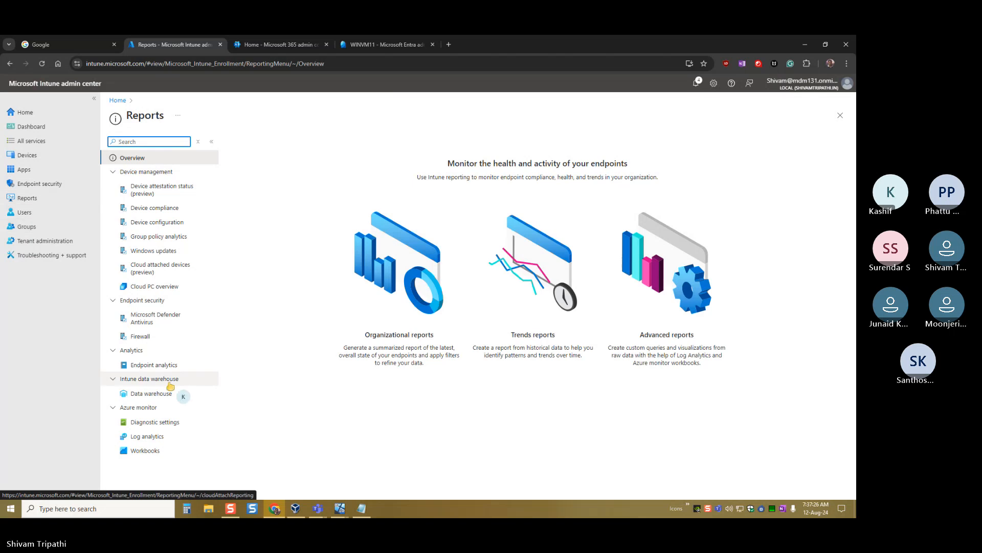
click(155, 251)
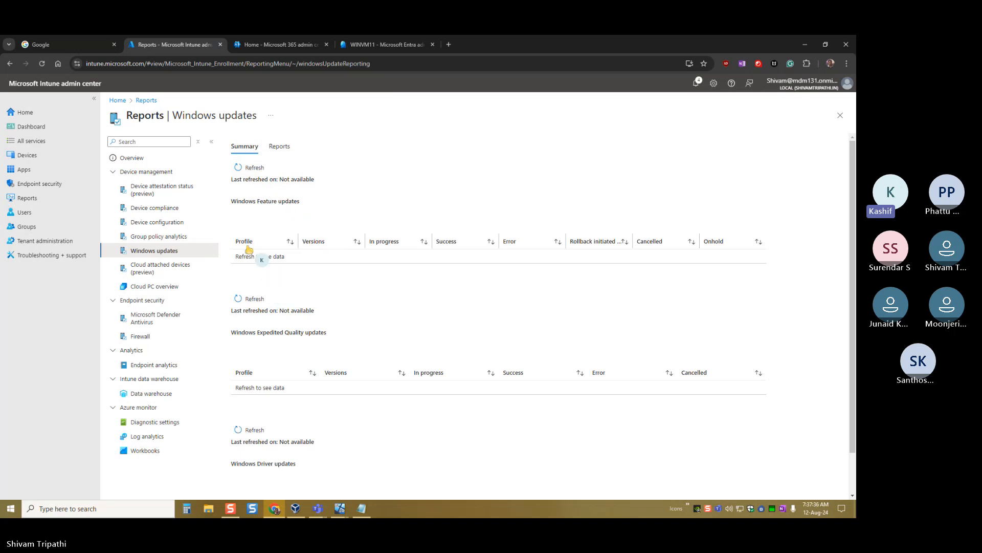
click(255, 167)
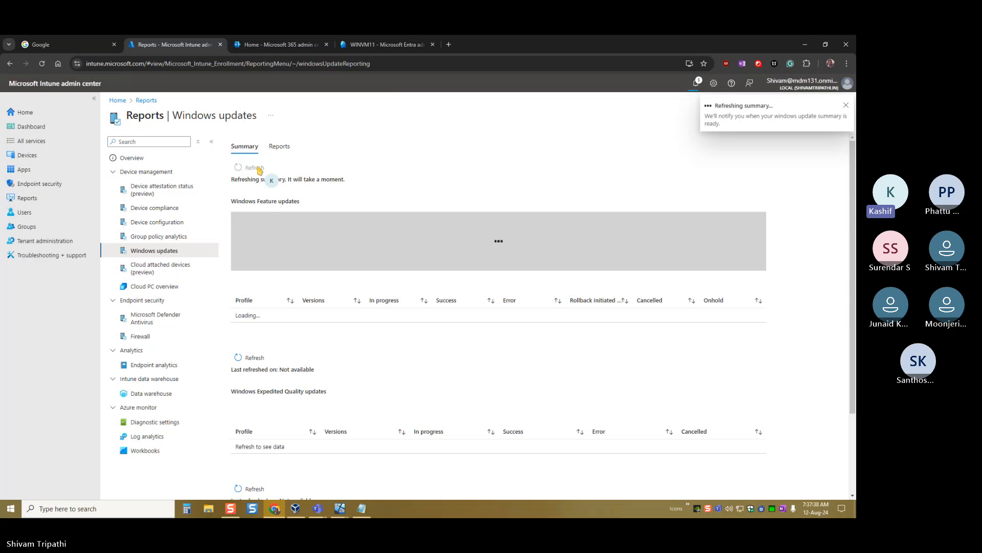
scroll(322, 307, down, 2)
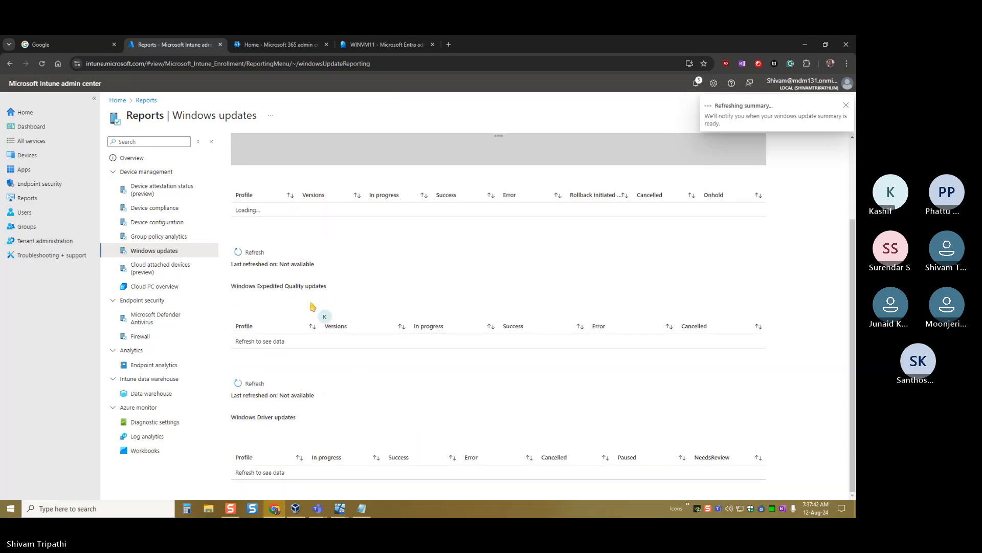
scroll(312, 306, up, 2)
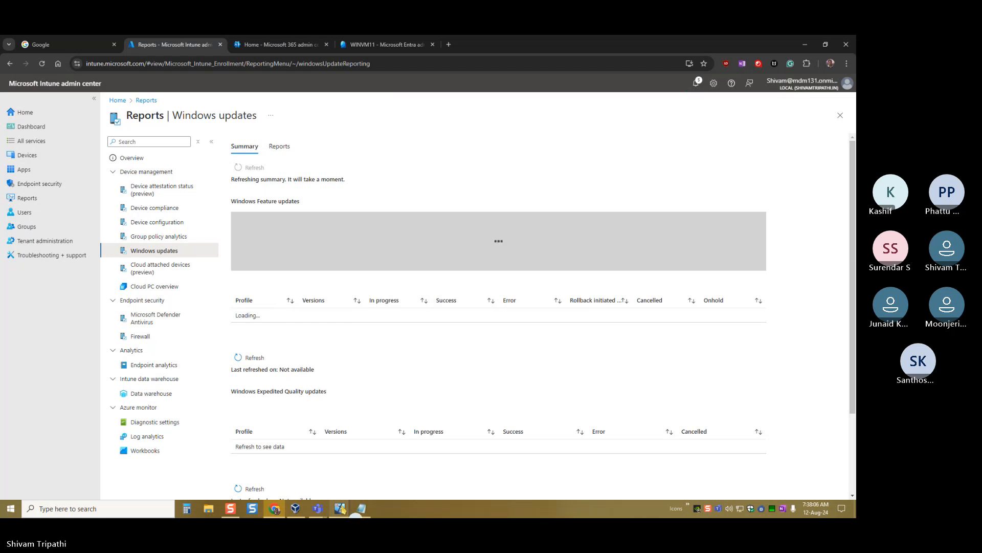
click(340, 508)
Step: Sync WINVM001 from its Managed by Local page and Company Portal, then return to Intune's reports
click(299, 476)
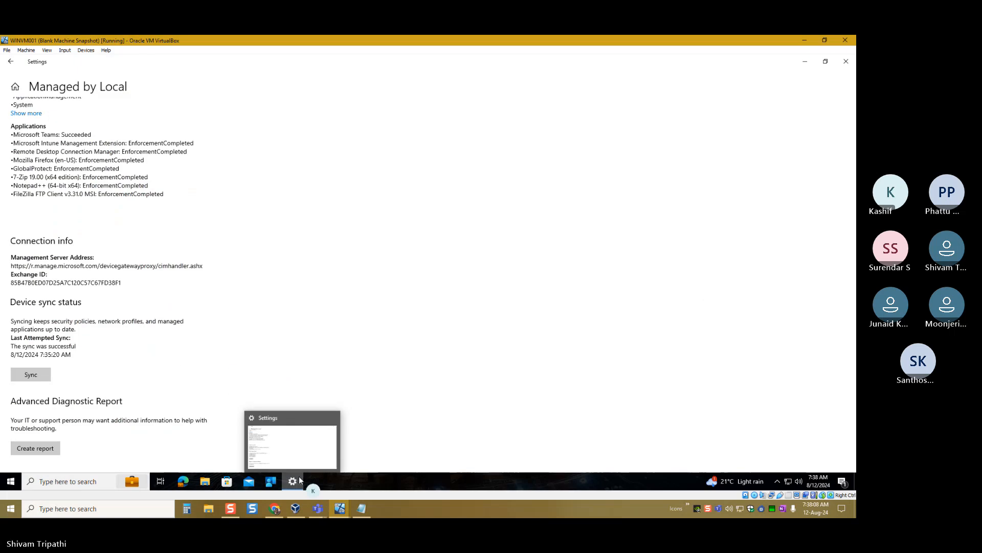
click(29, 370)
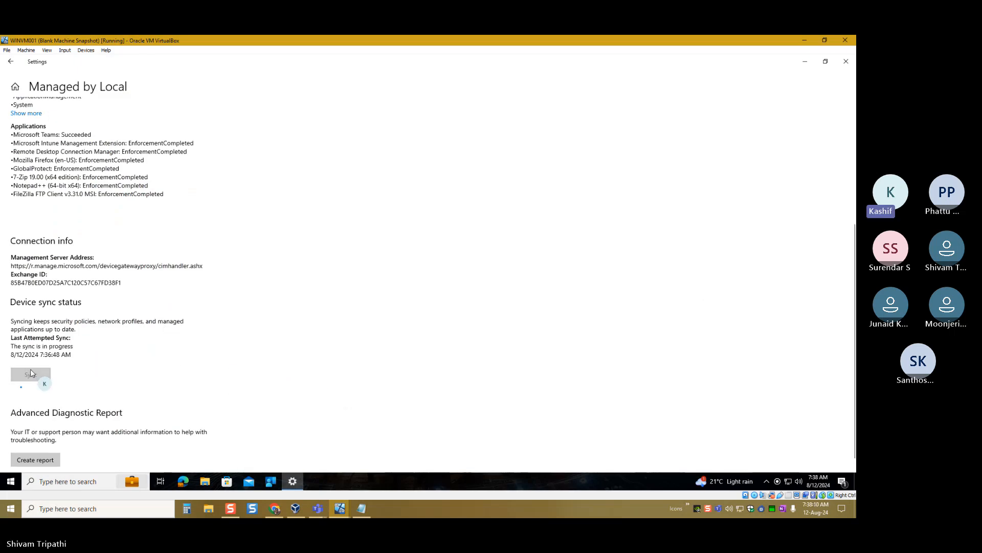
right_click(268, 481)
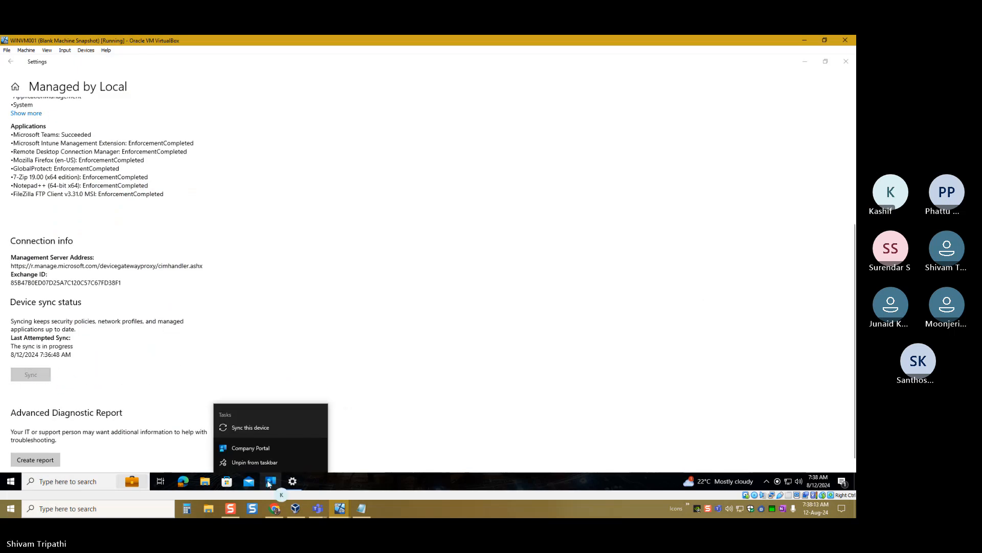
click(251, 427)
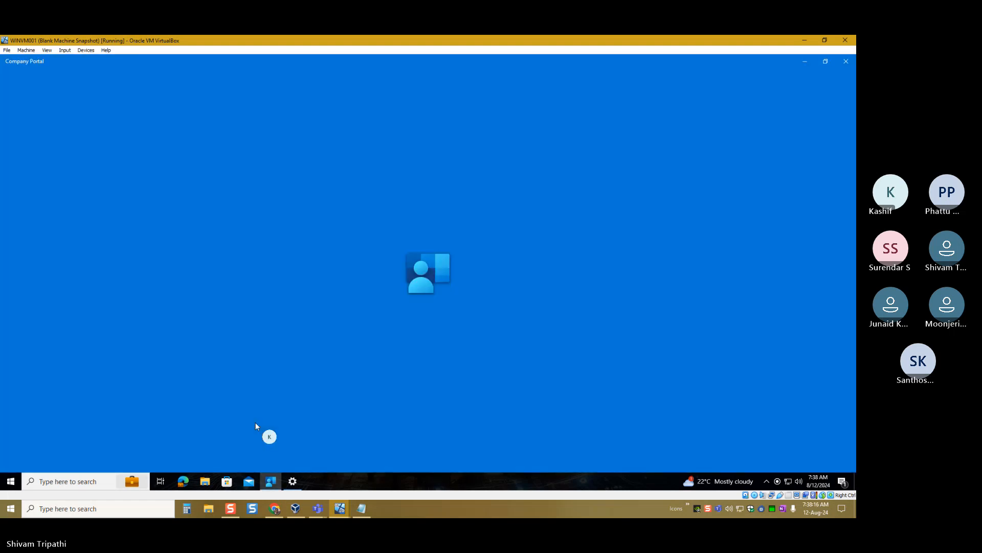
click(292, 482)
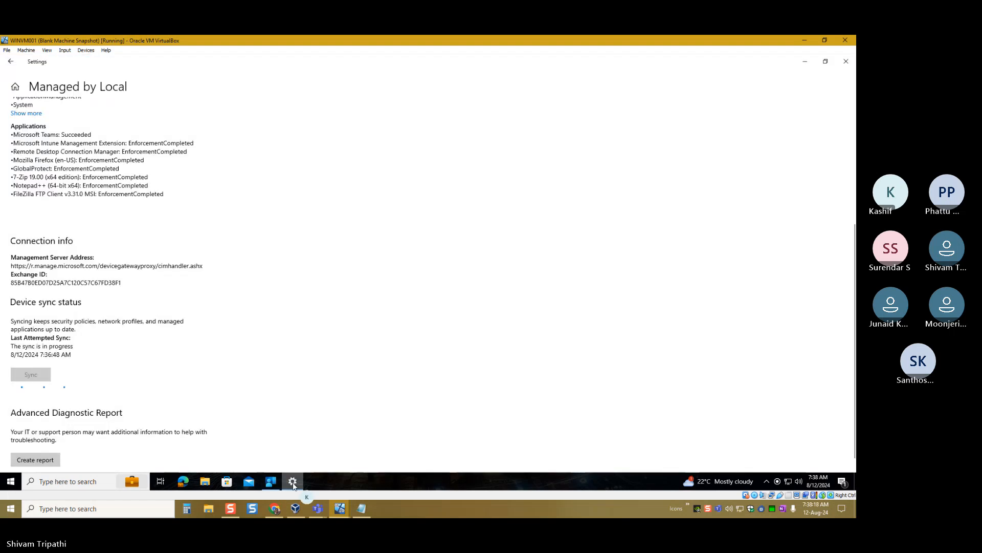
click(274, 508)
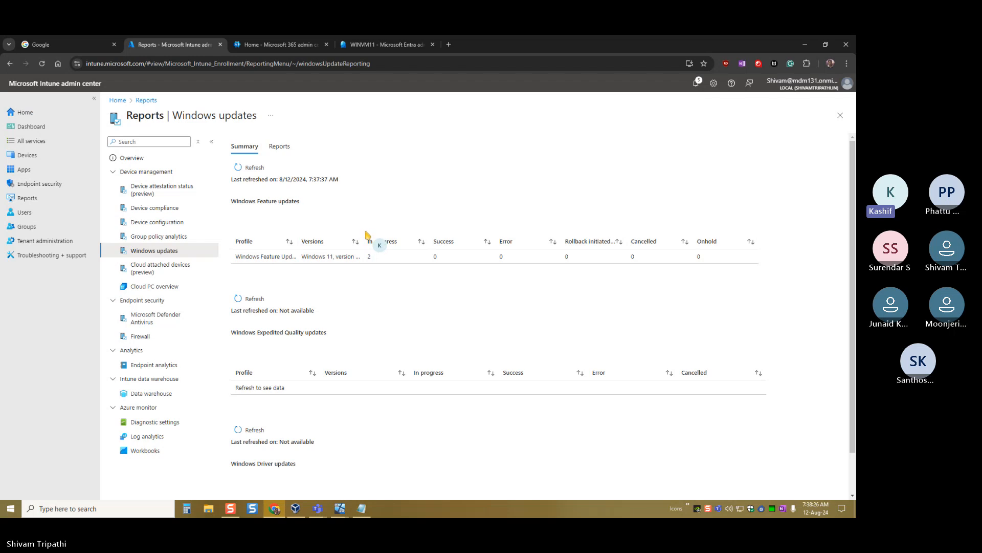
Step: Widen the Versions column and open the Windows Feature Update Report from Reports
drag(363, 236, 375, 236)
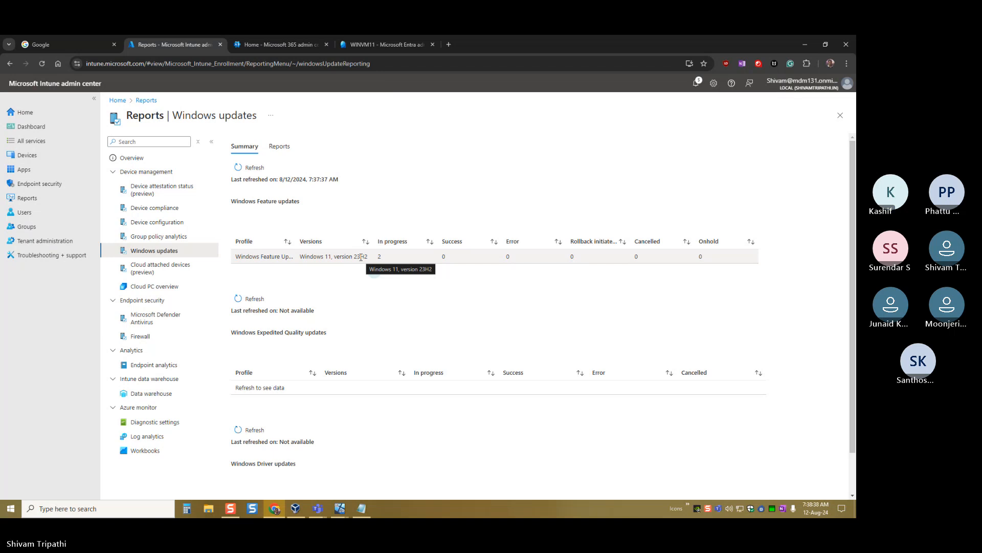
click(279, 146)
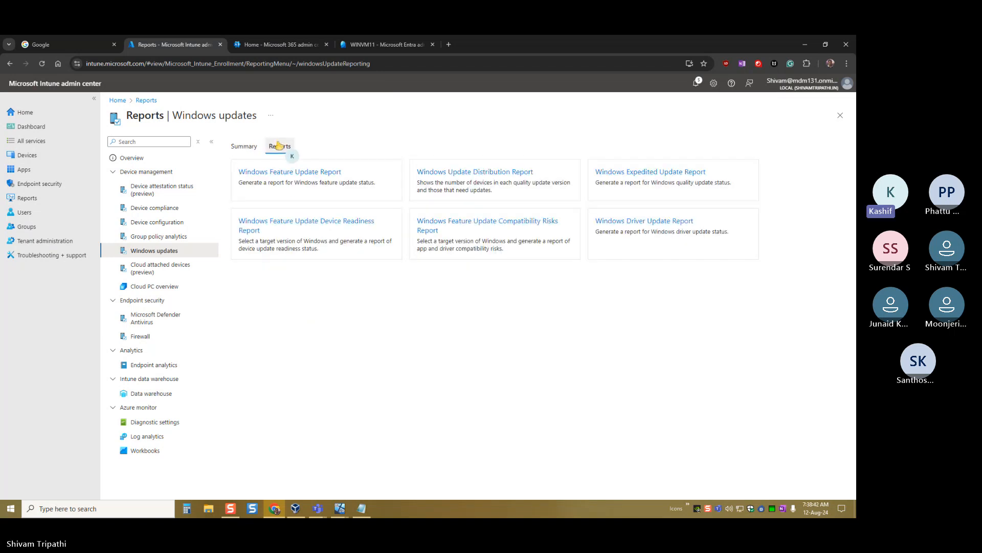
click(323, 178)
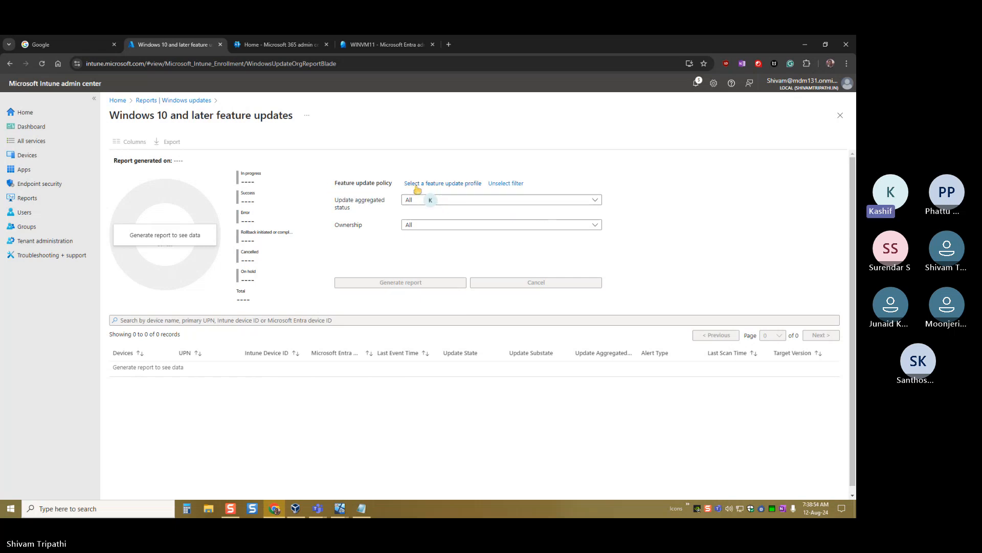
Step: Select the Windows Feature Update profile and generate the feature updates report
click(469, 184)
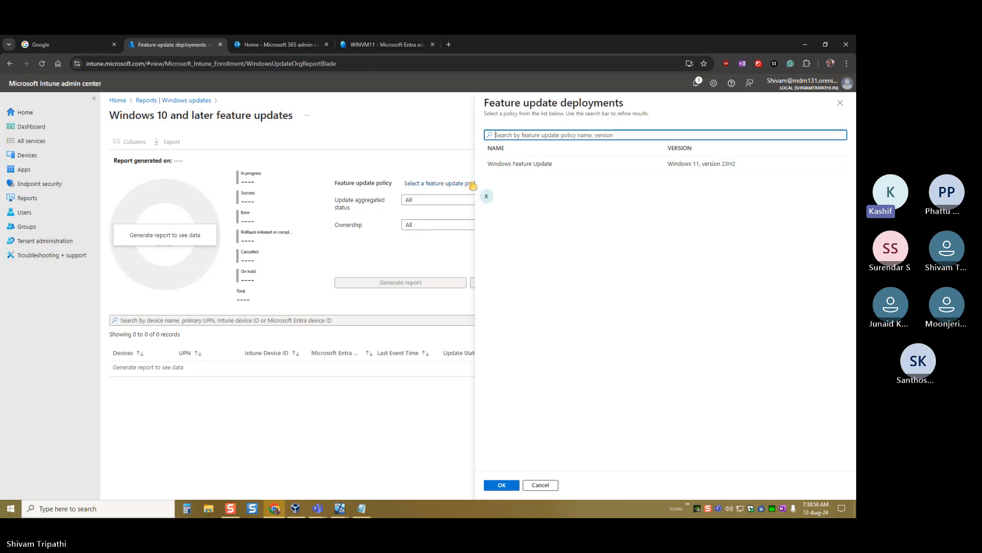
click(522, 163)
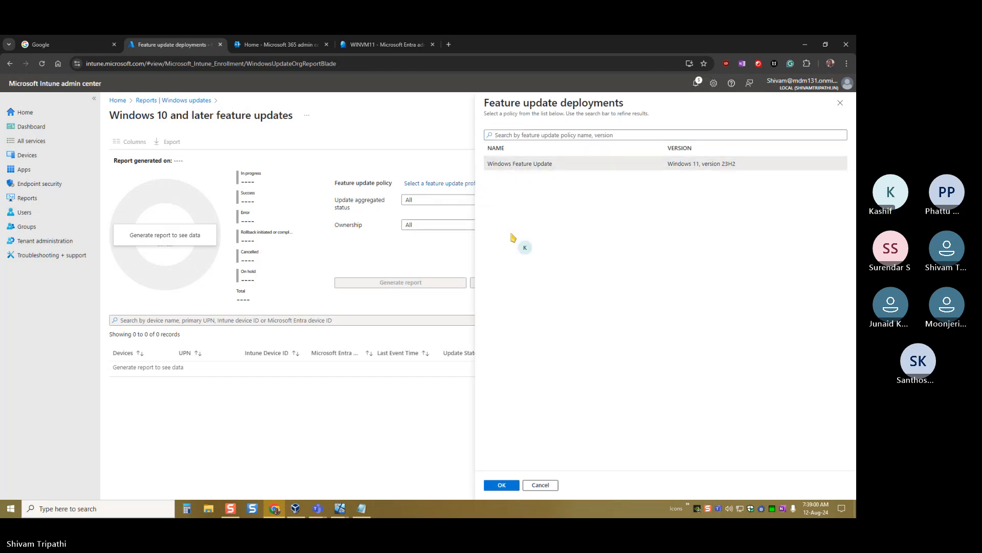
click(501, 484)
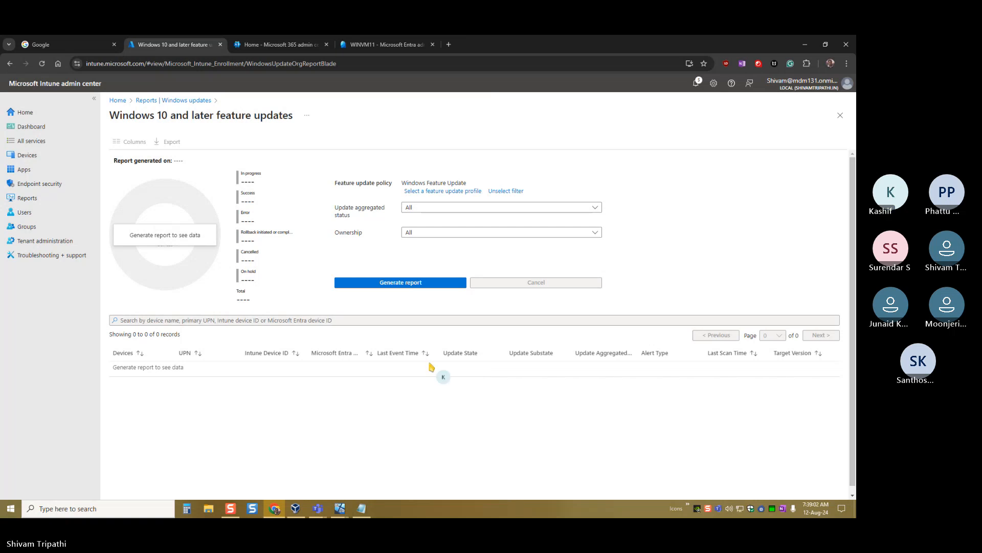
click(411, 284)
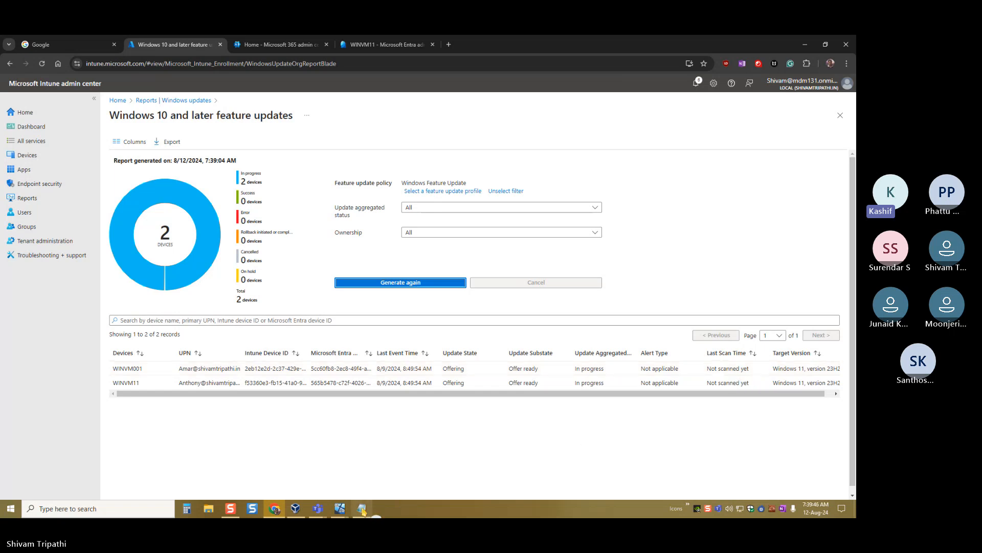
Step: Bring the WINVM001 virtual machine to the front and start another device sync with Intune
mouse_move(339, 508)
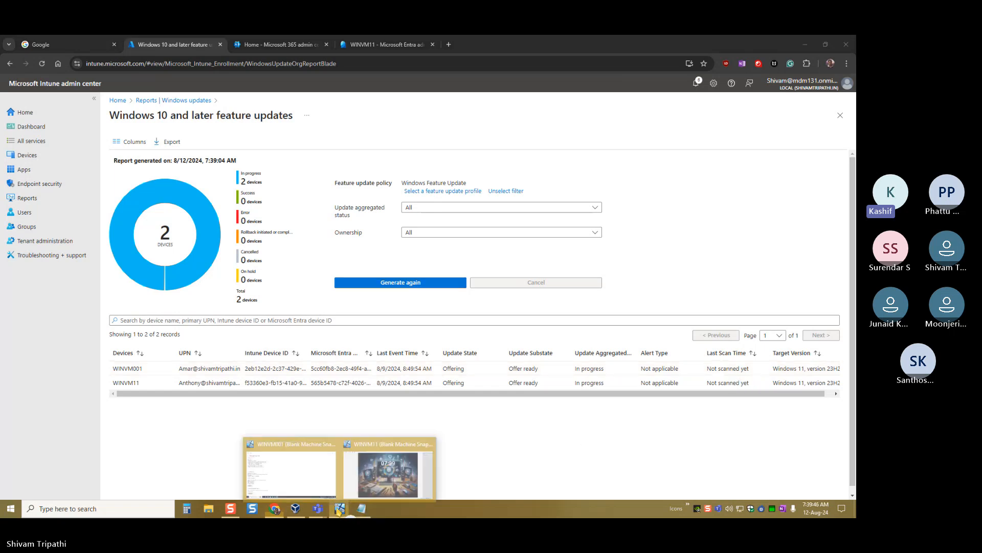
click(316, 482)
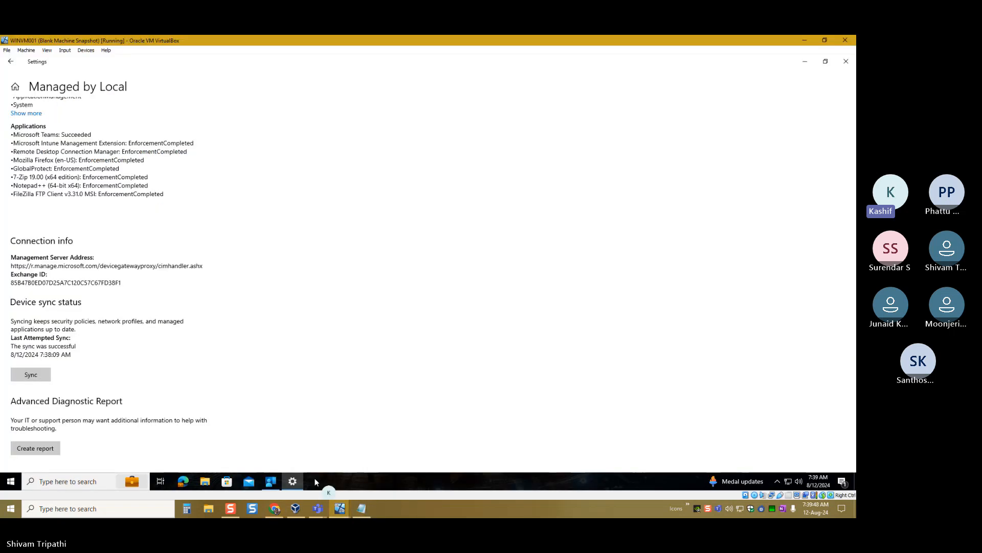
click(30, 374)
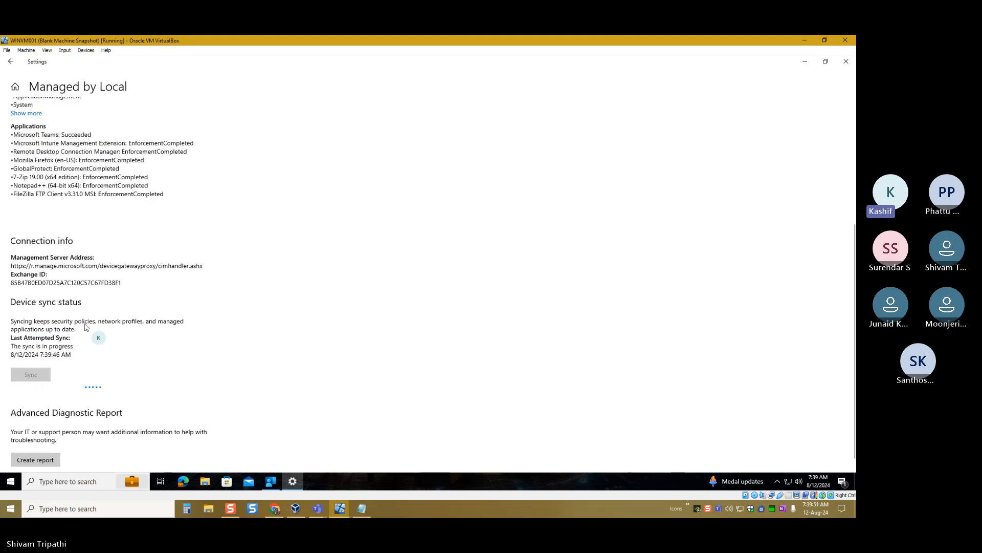
Step: Scroll the Managed by Local details and return to Access work or school
scroll(92, 322, up, 4)
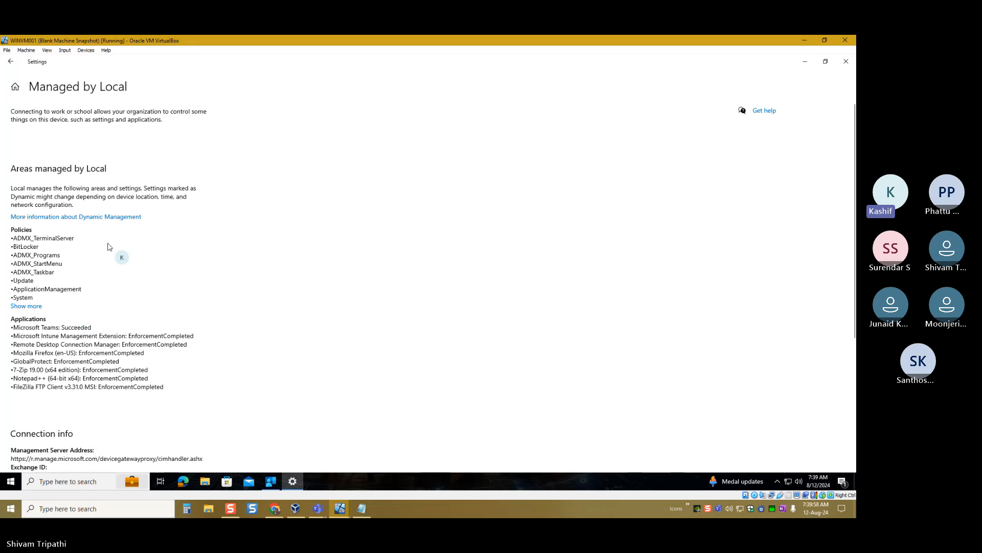
scroll(108, 251, down, 4)
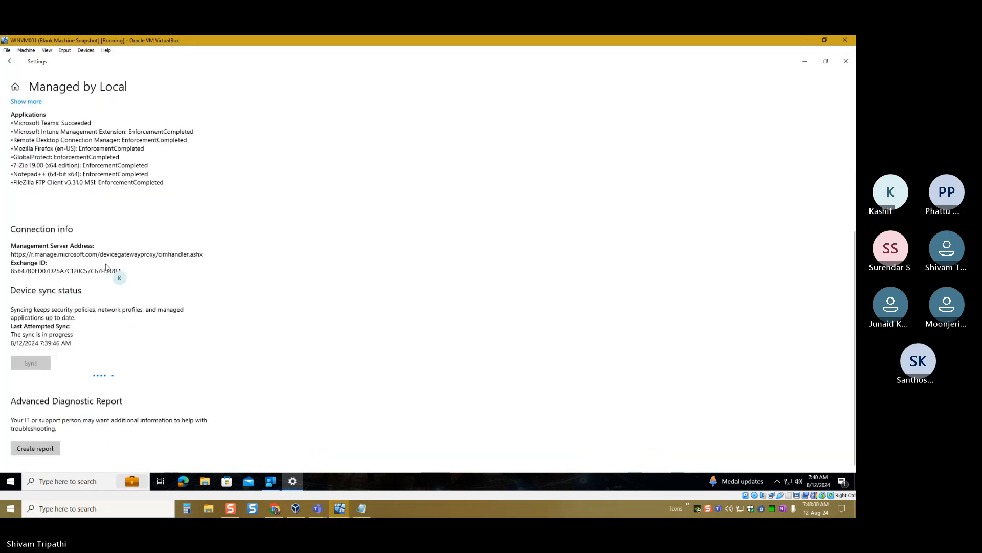
scroll(97, 264, up, 4)
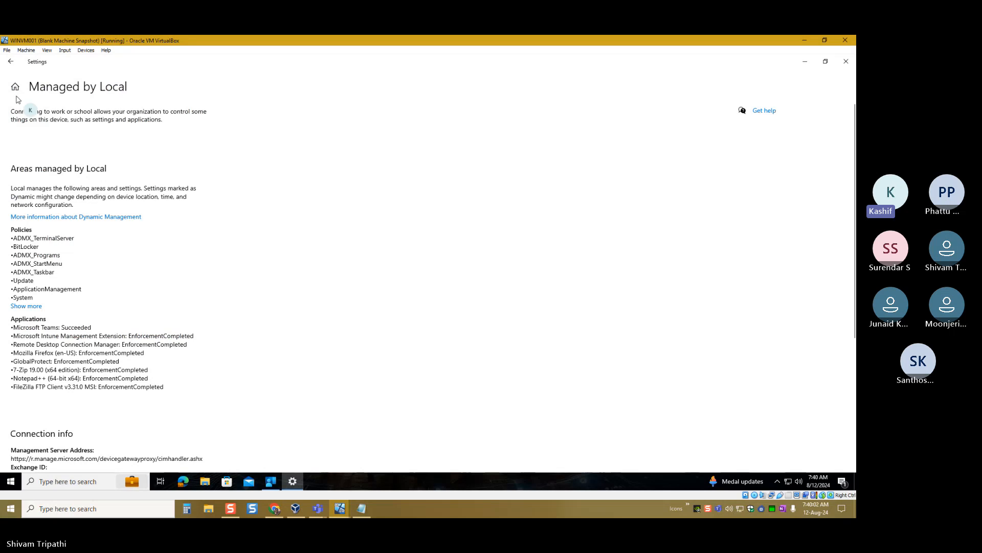
click(8, 61)
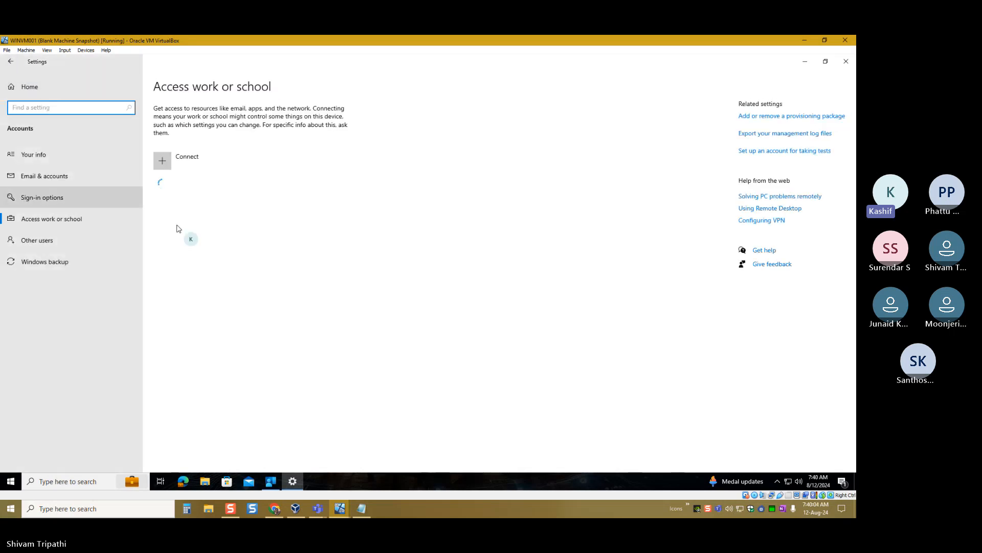
Step: Check for updates in Update & Security, then open 'Installing Windows 11 on eligible devices' help
click(10, 61)
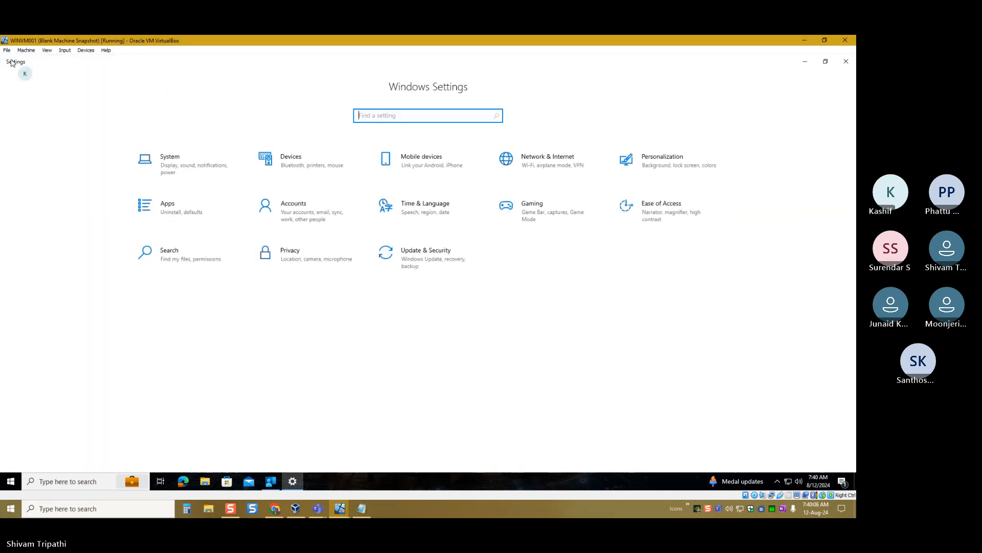
click(418, 250)
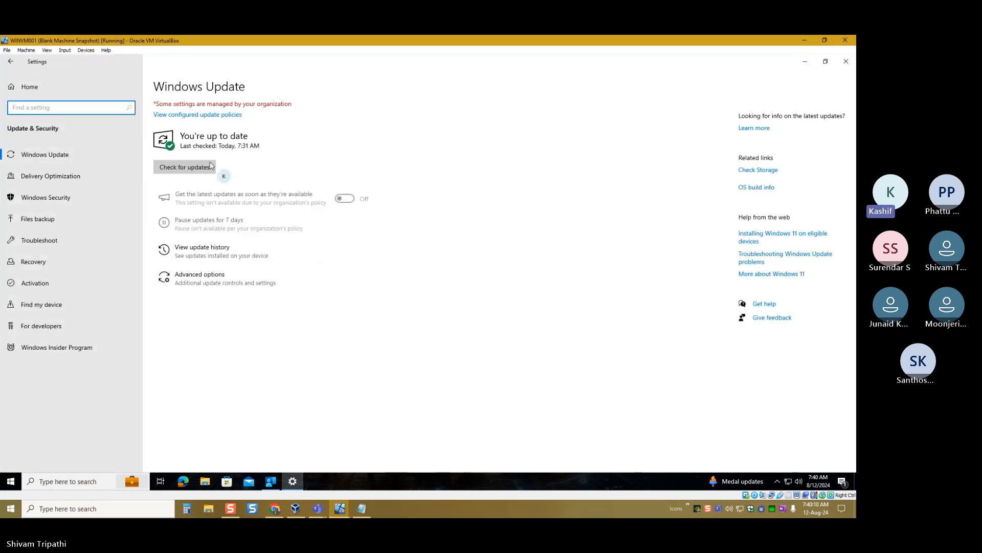
click(185, 164)
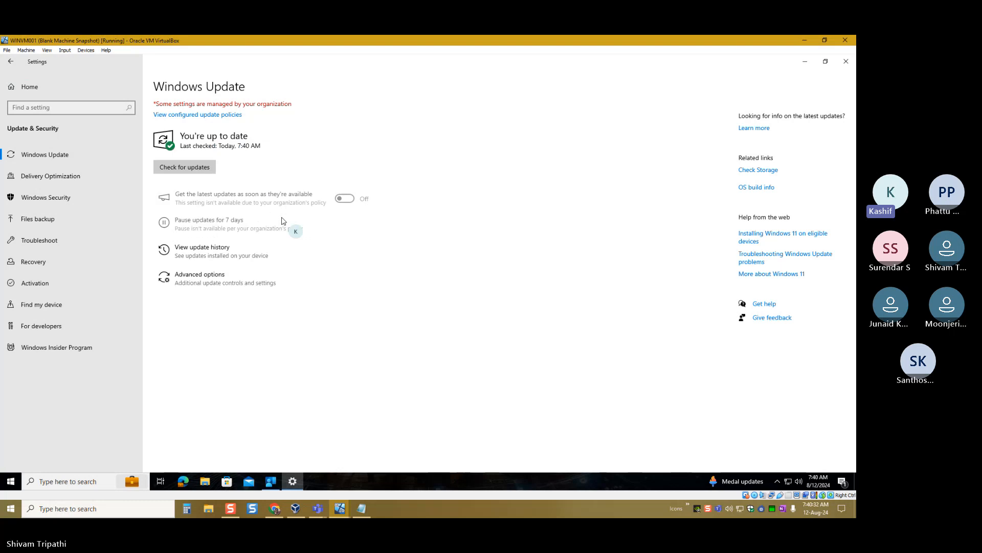
click(775, 237)
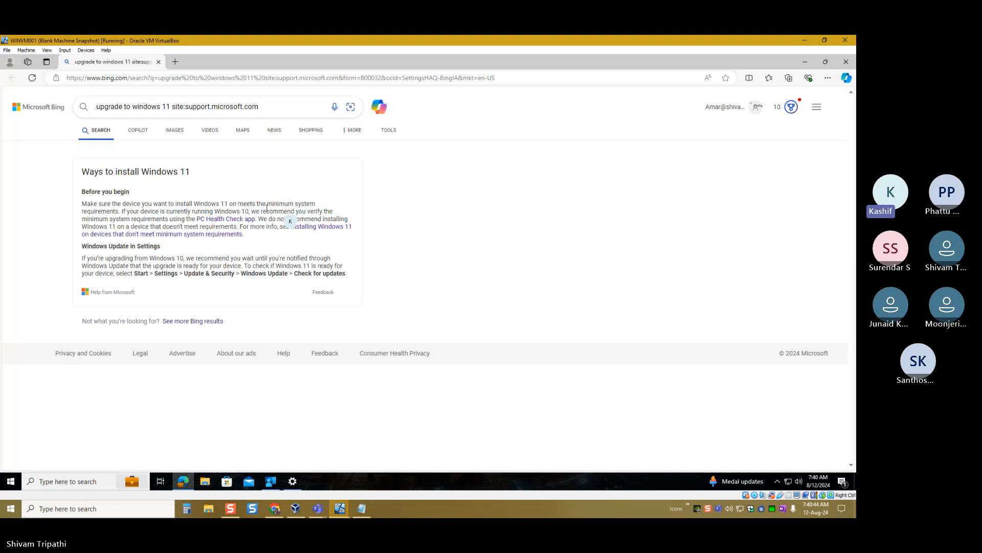
Step: Read the article on installing Windows 11 on unsupported devices and open the Windows 11 specs page
click(306, 231)
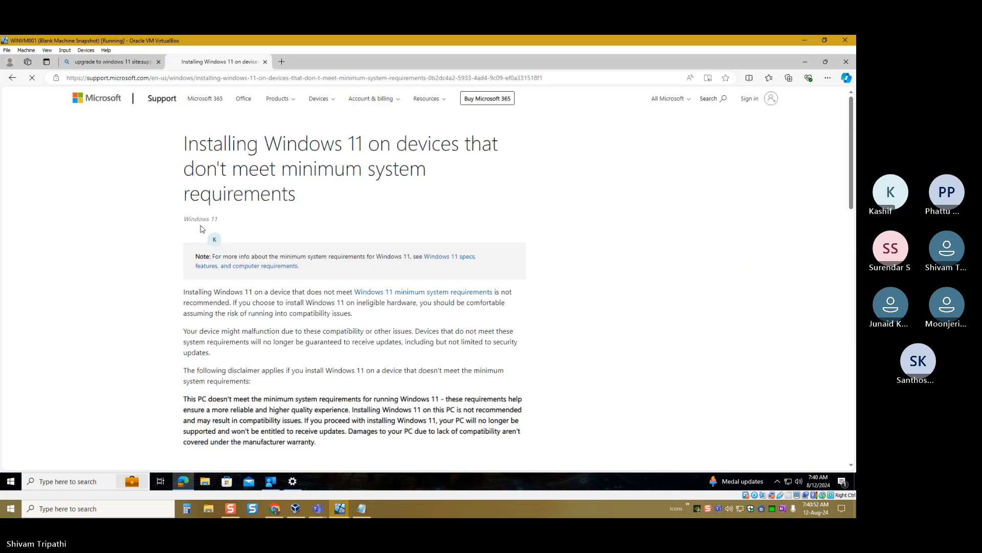
scroll(355, 254, down, 3)
scroll(361, 282, down, 4)
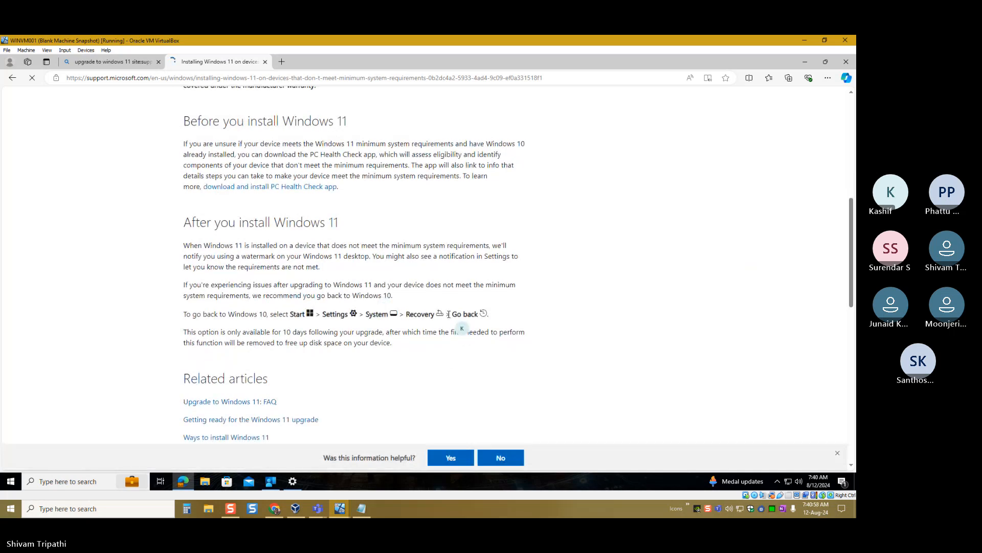
scroll(445, 315, up, 6)
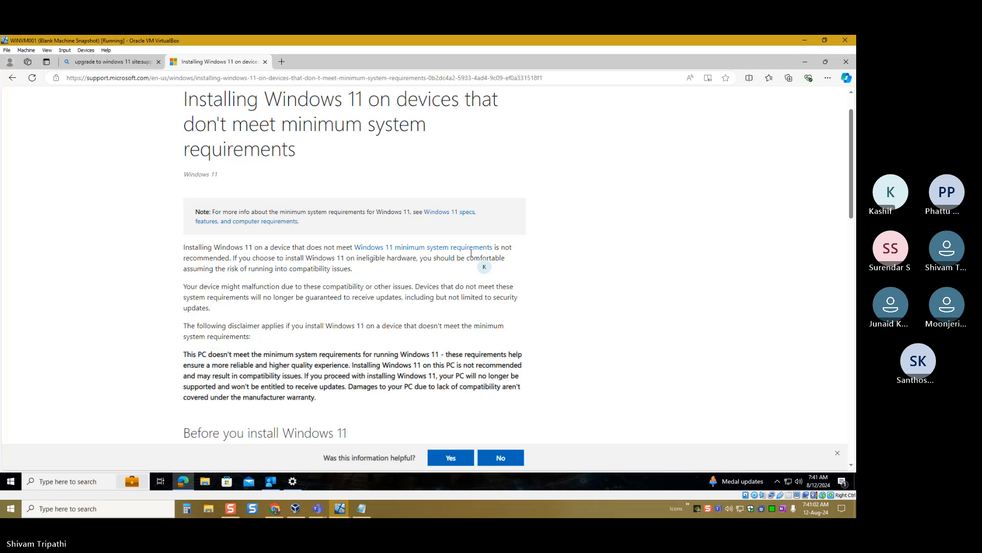
click(434, 251)
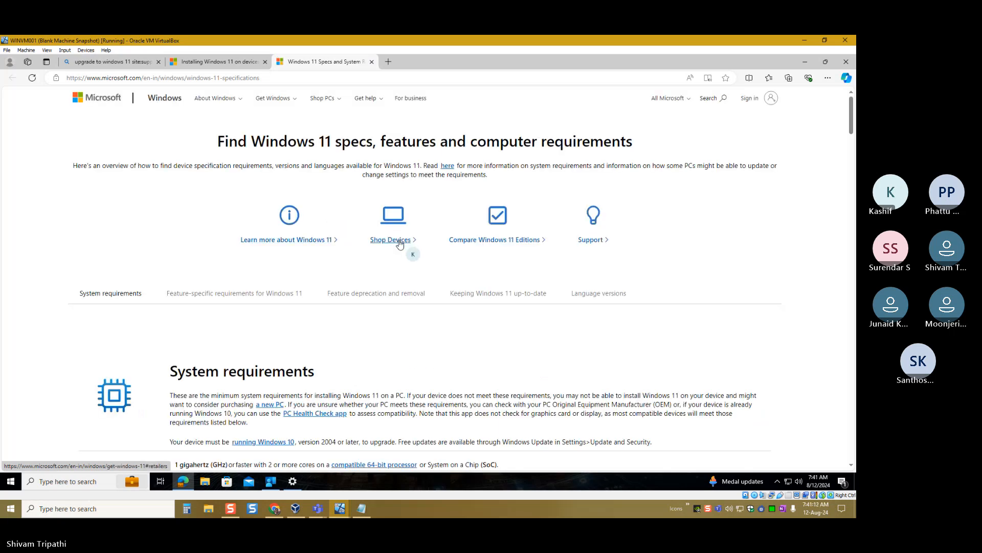
Step: Review the Windows 11 system requirements table, noting 4 GB RAM, then launch File Explorer
scroll(400, 255, down, 4)
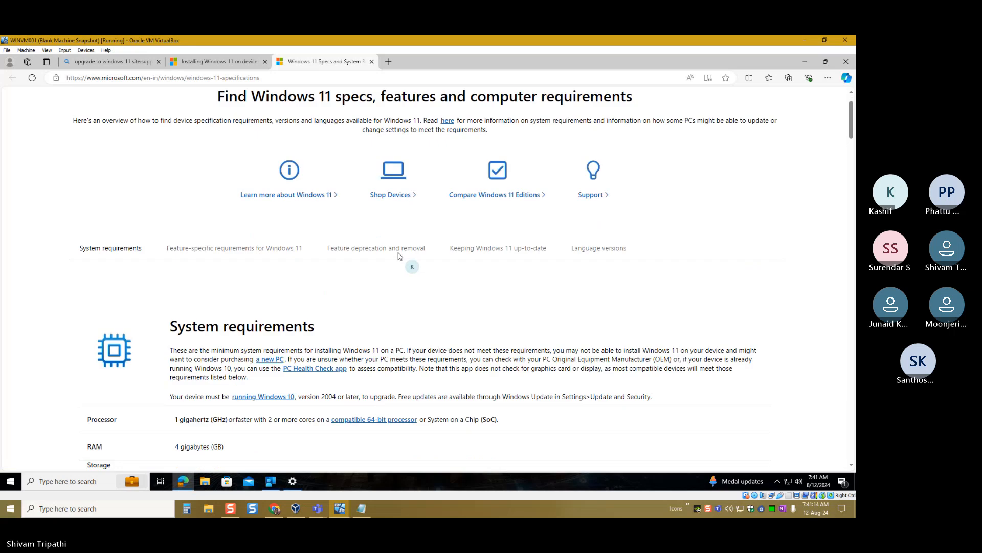
scroll(399, 254, down, 1)
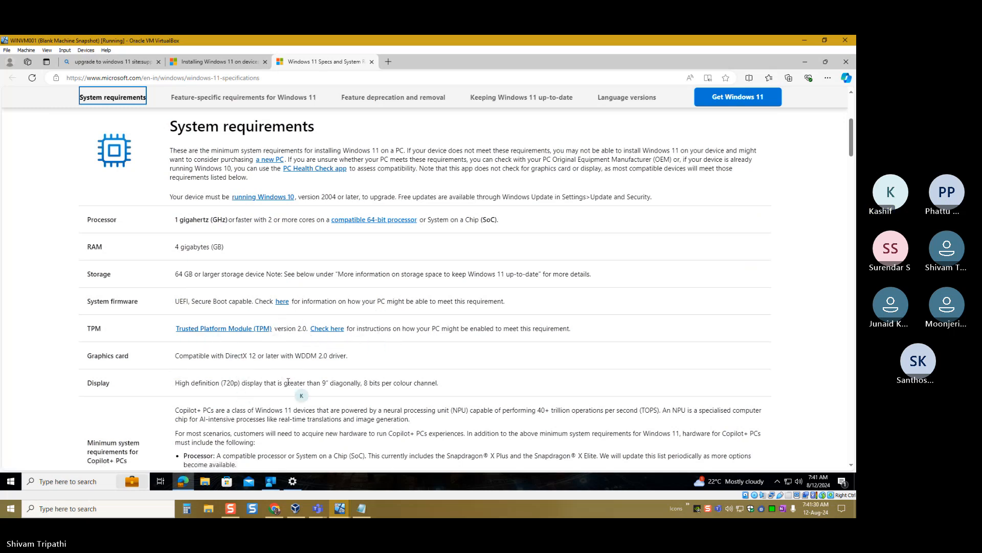
scroll(287, 387, down, 1)
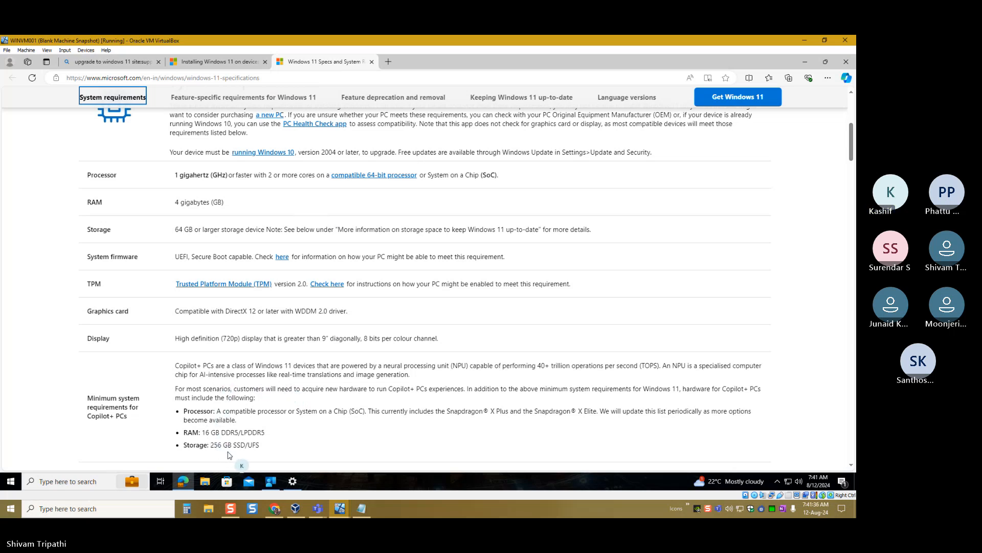
scroll(229, 448, down, 3)
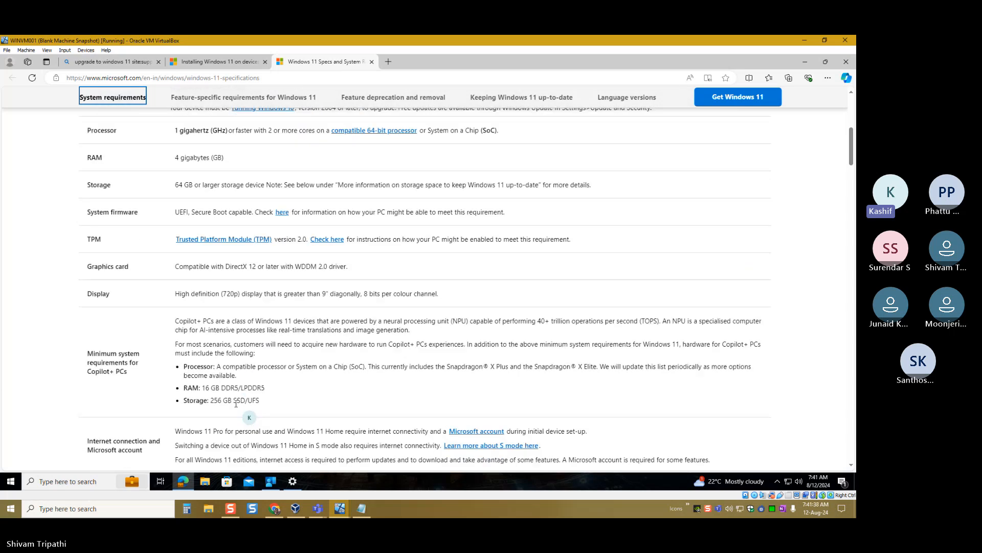
scroll(236, 404, down, 1)
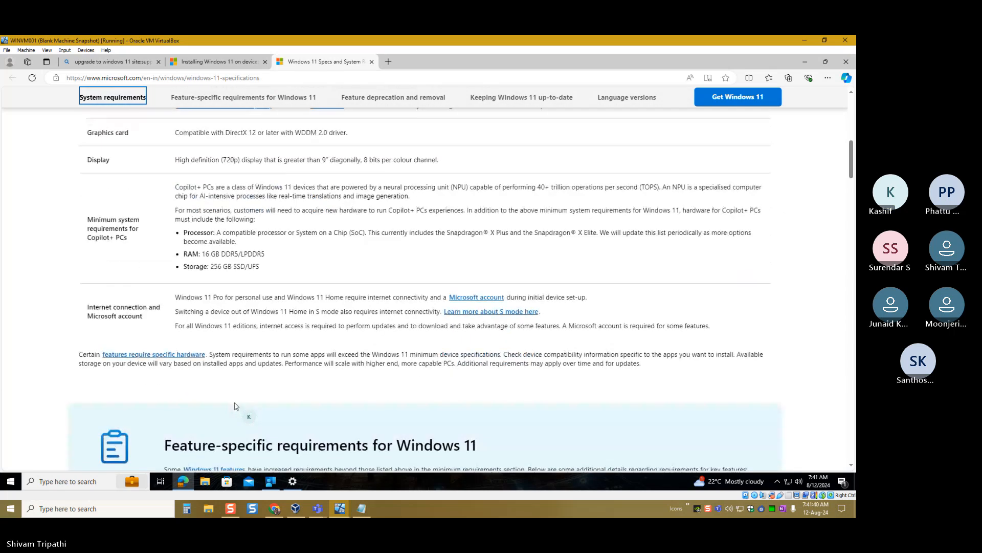
scroll(235, 405, up, 9)
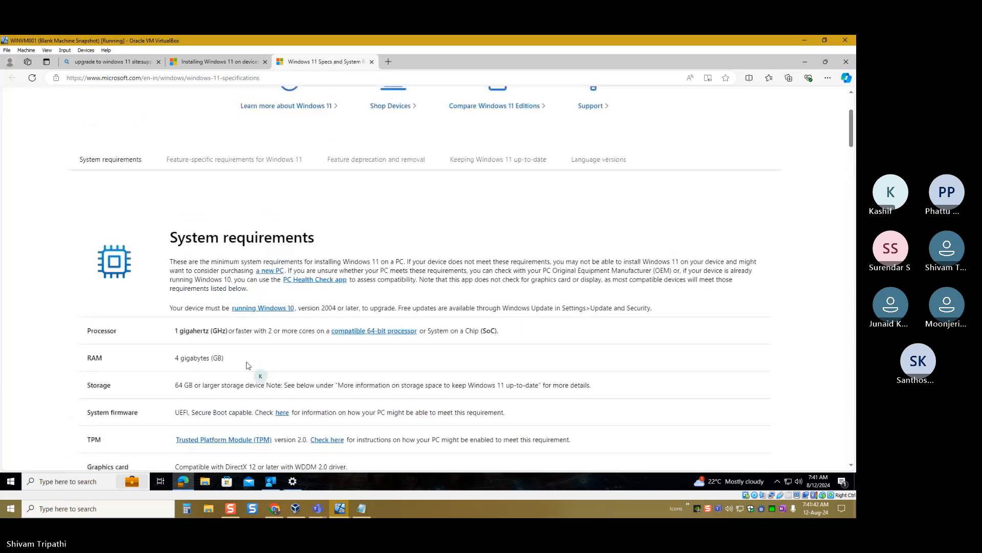
click(206, 484)
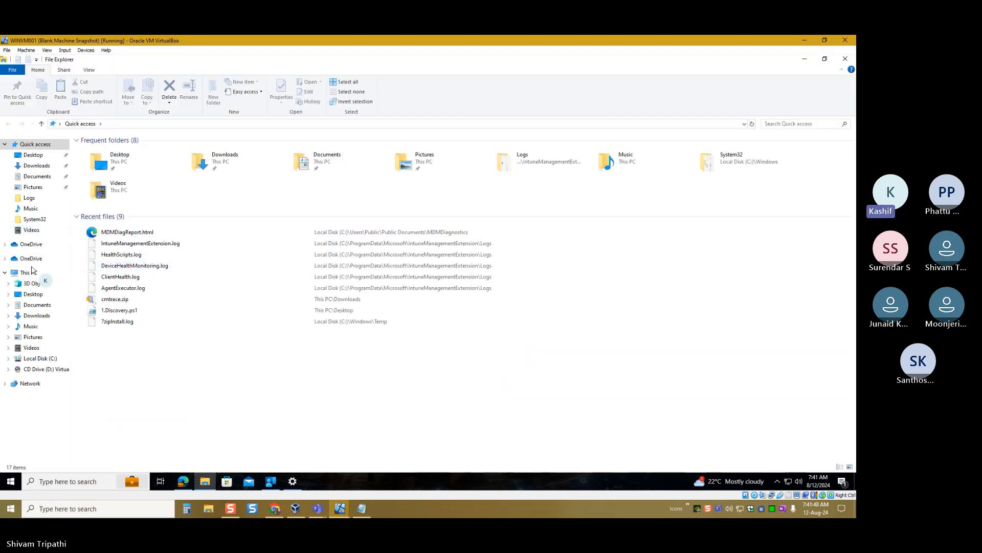
Step: Show This PC's drives, then search 'sys' and launch System Information
click(32, 271)
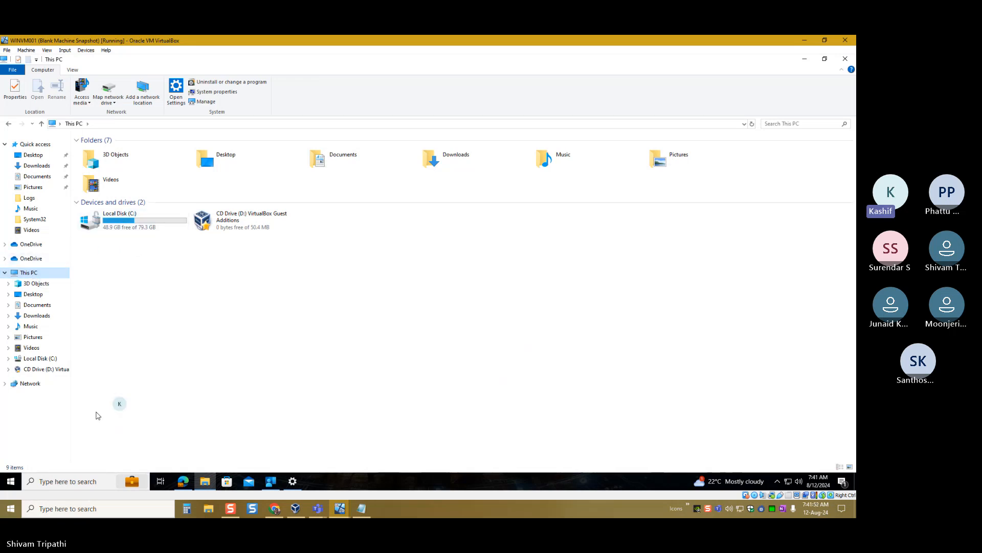
click(77, 482)
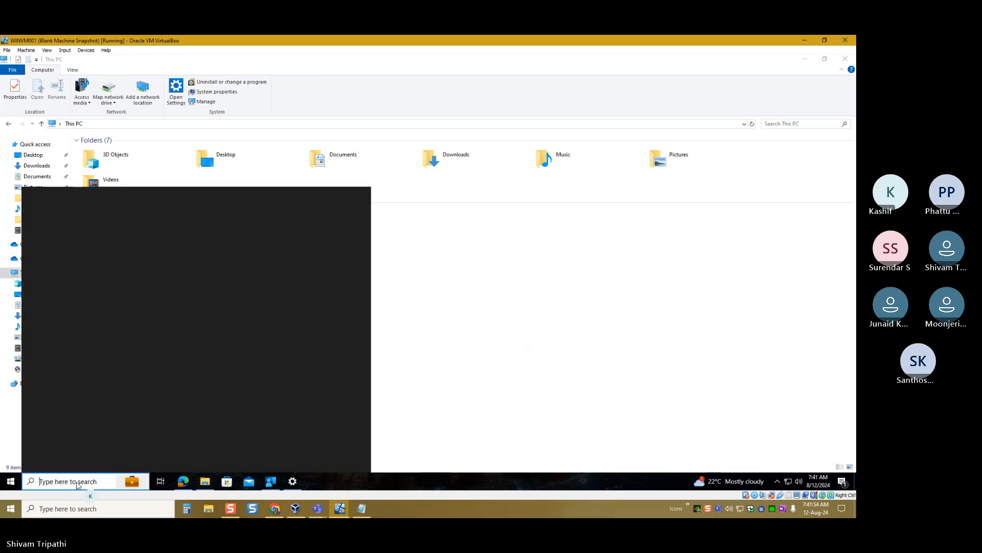
text(syst)
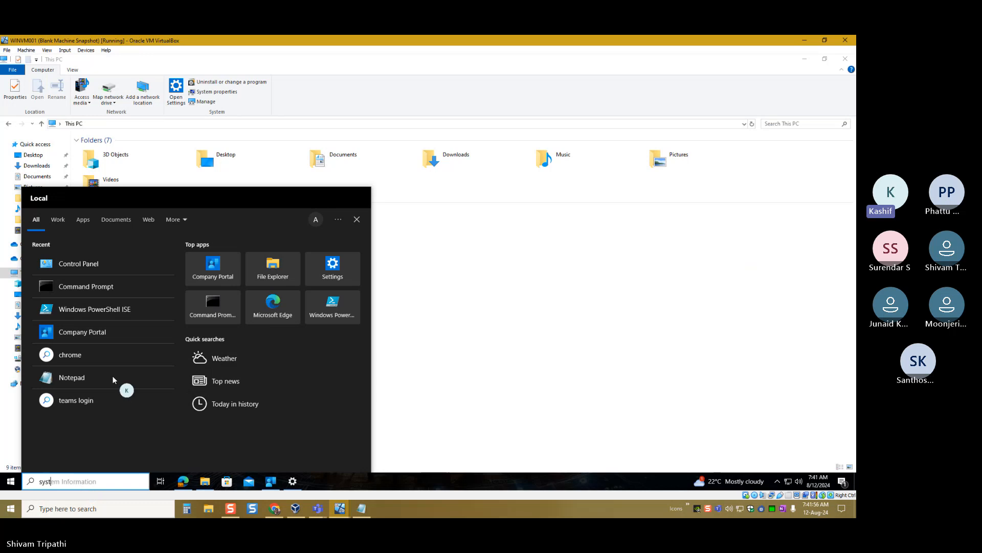
click(96, 267)
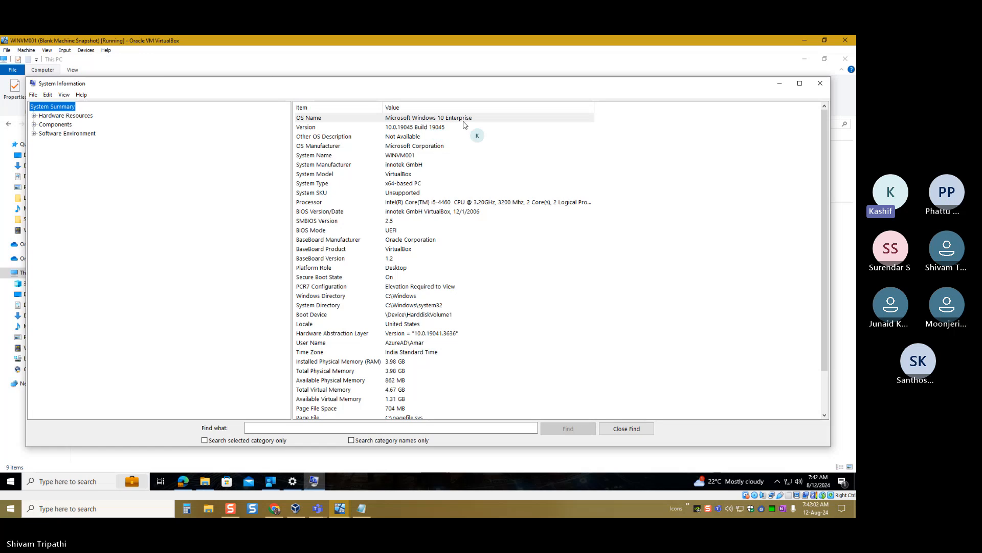
Step: Inspect Processor, 3.98 GB installed RAM and total virtual memory, then switch to VirtualBox Manager
click(449, 203)
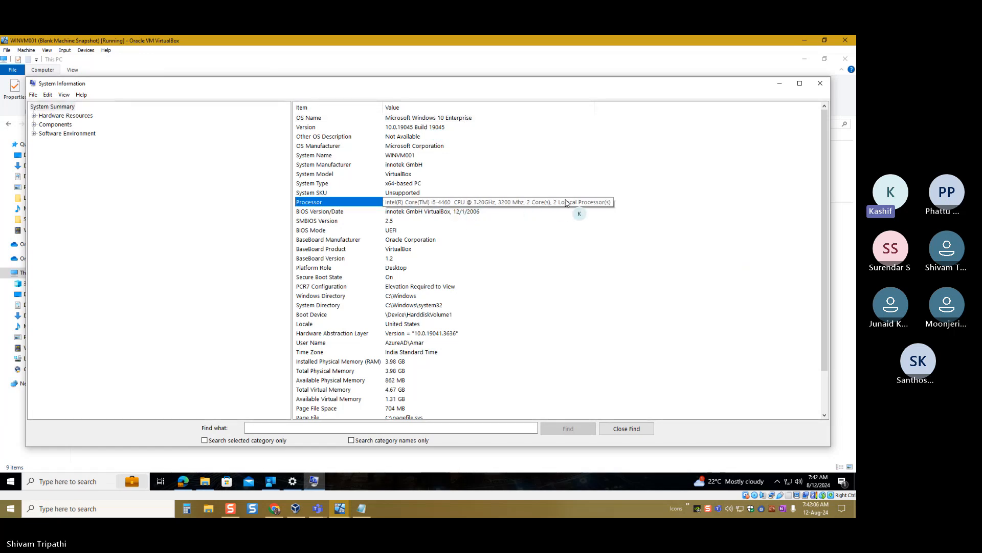
click(393, 364)
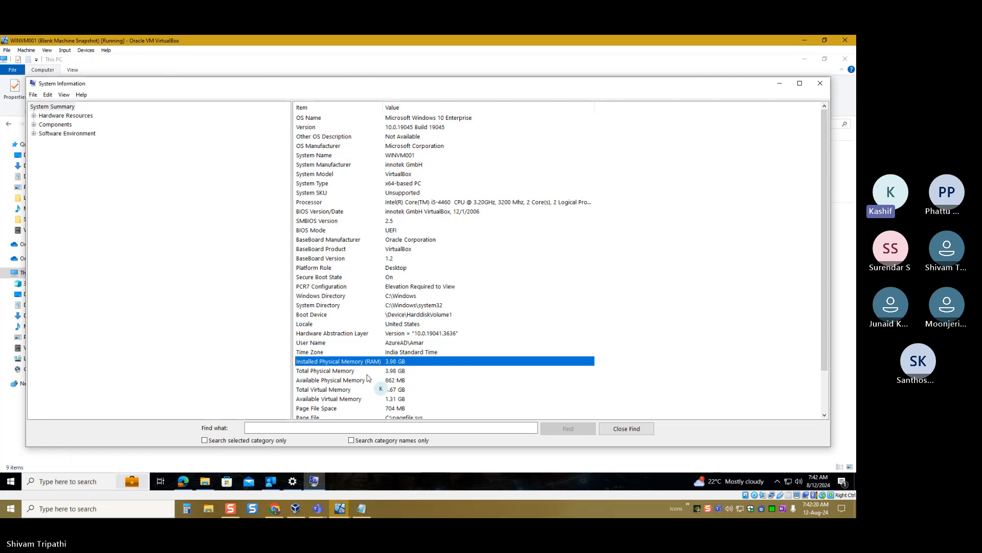
click(328, 391)
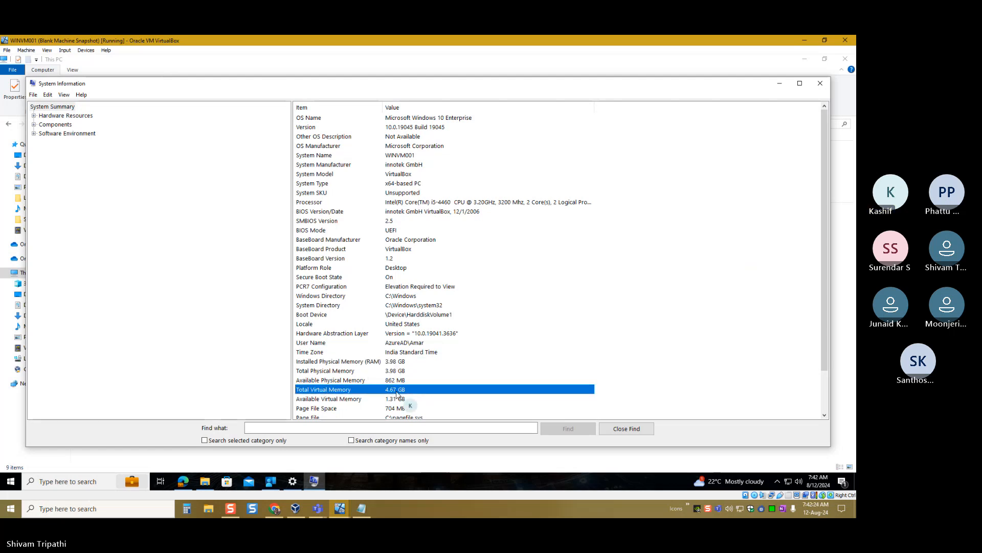
click(295, 508)
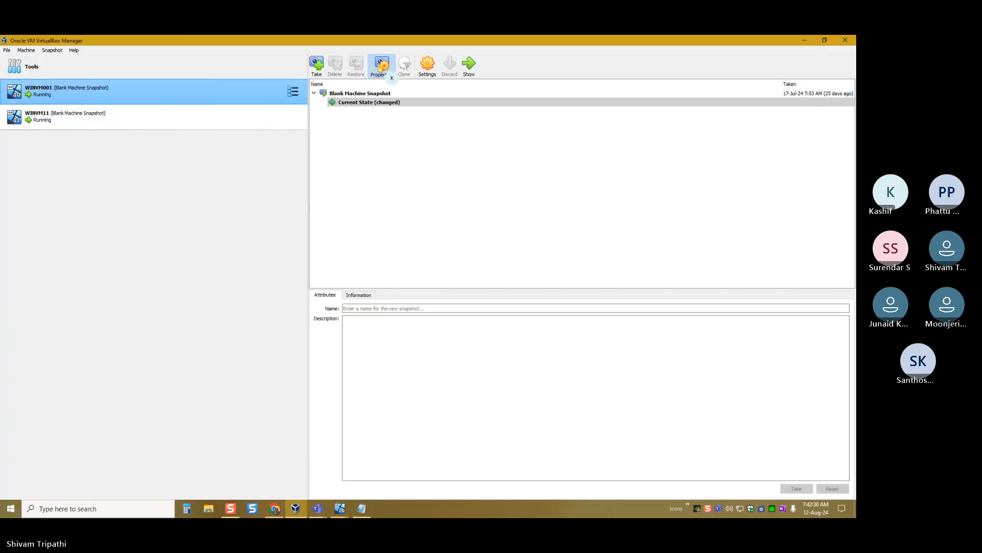
Step: Open WINVM001's Settings from its context menu and view the System base memory
click(381, 66)
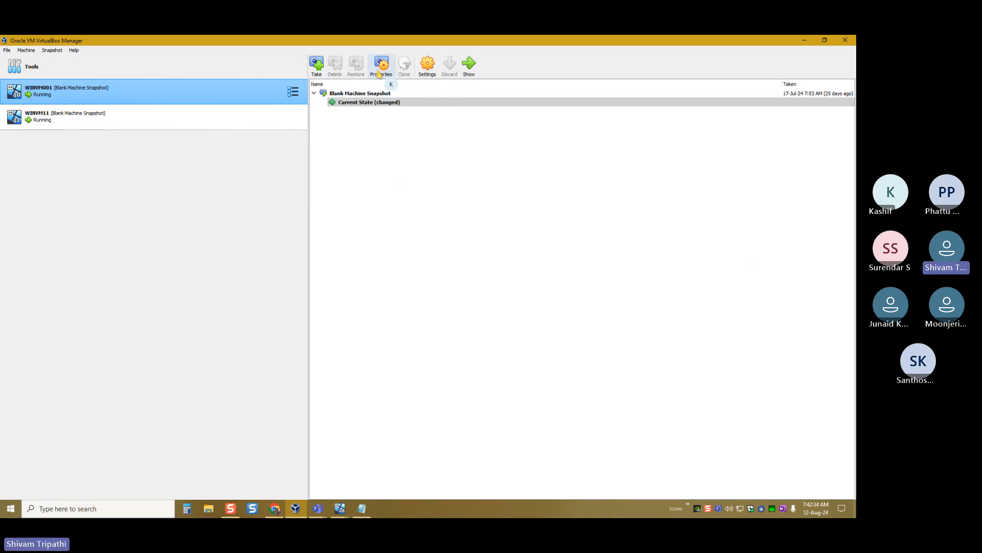
click(381, 67)
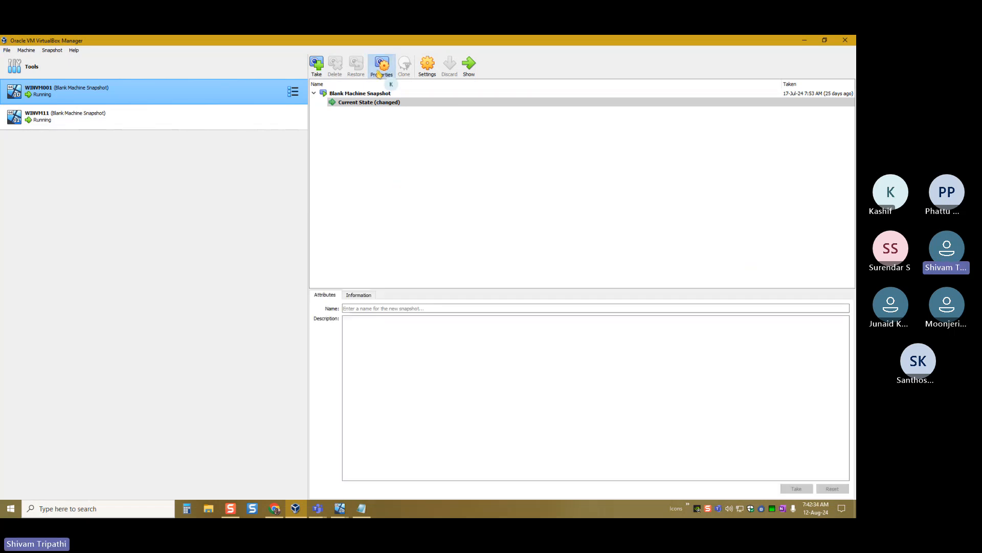
right_click(240, 91)
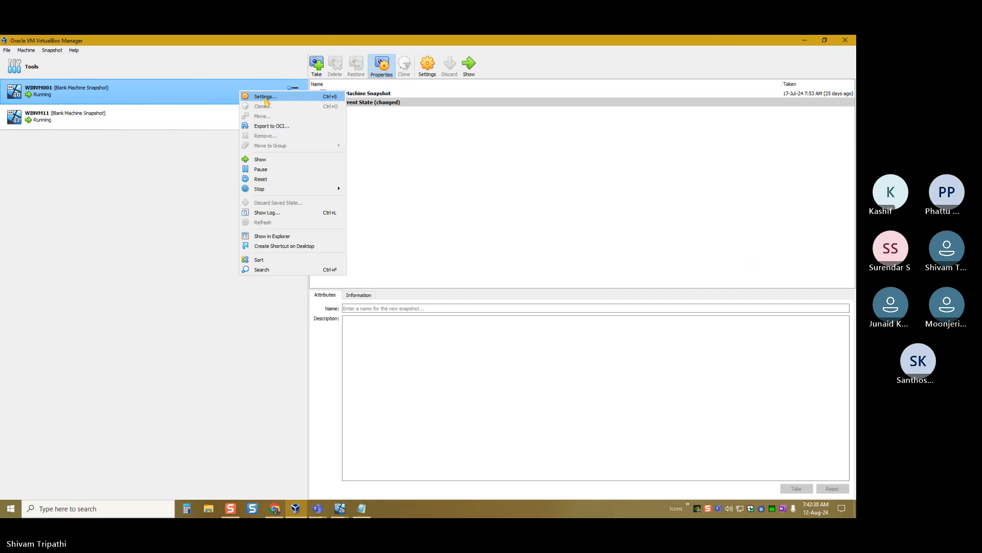
click(265, 96)
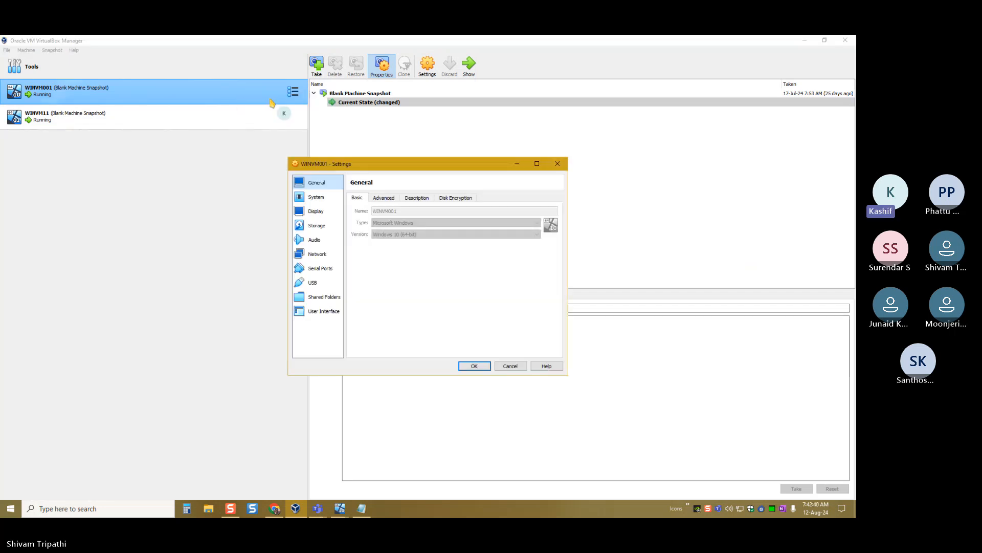
click(317, 198)
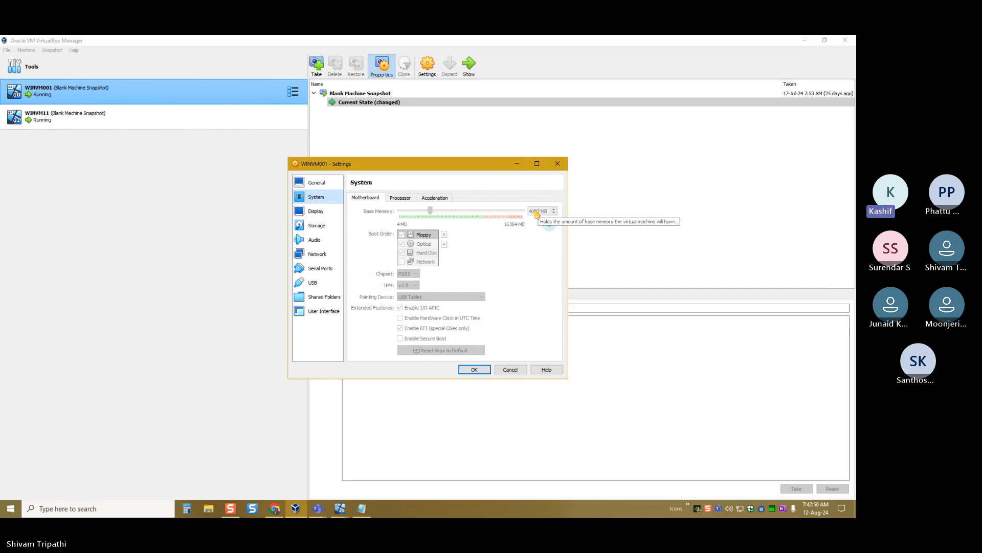
Step: Cancel the Settings dialog without changes and bring the WINVM001 guest window to the front
click(510, 369)
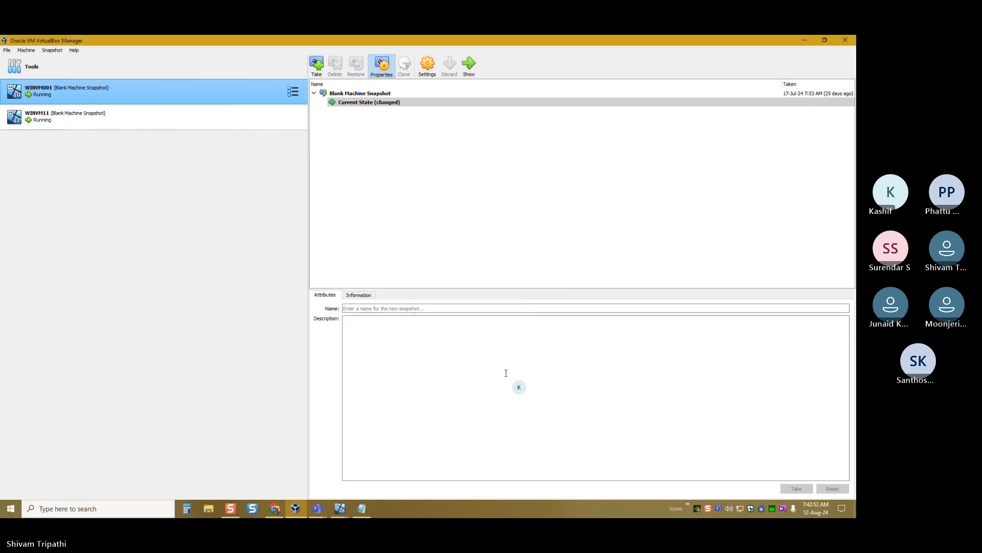
click(341, 509)
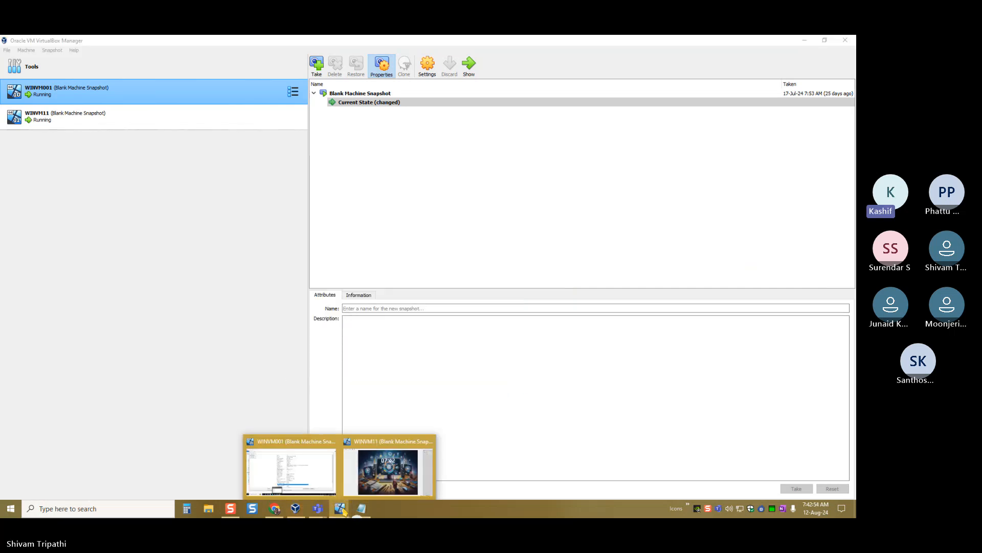
click(307, 471)
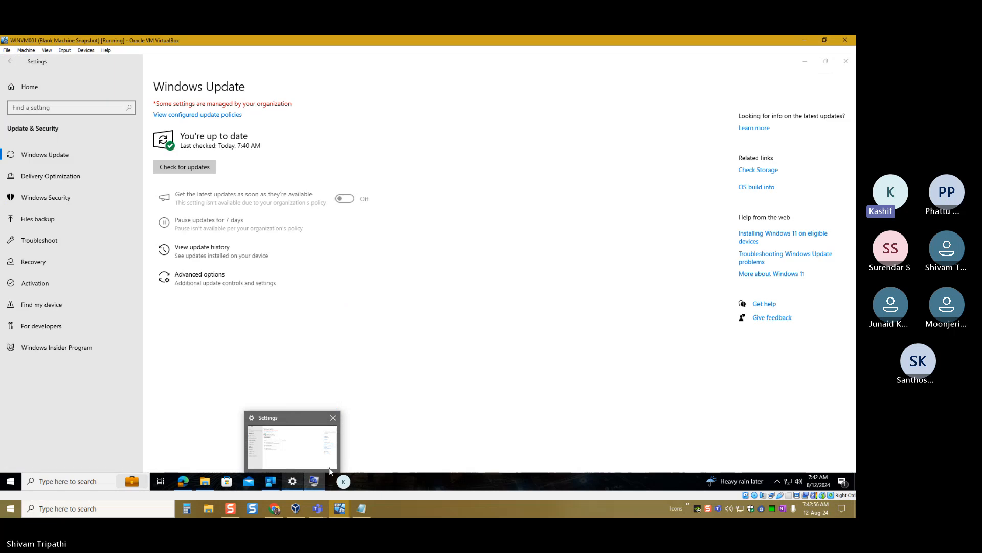
Step: Close System Information and run a fresh Windows Update check in the guest
click(187, 170)
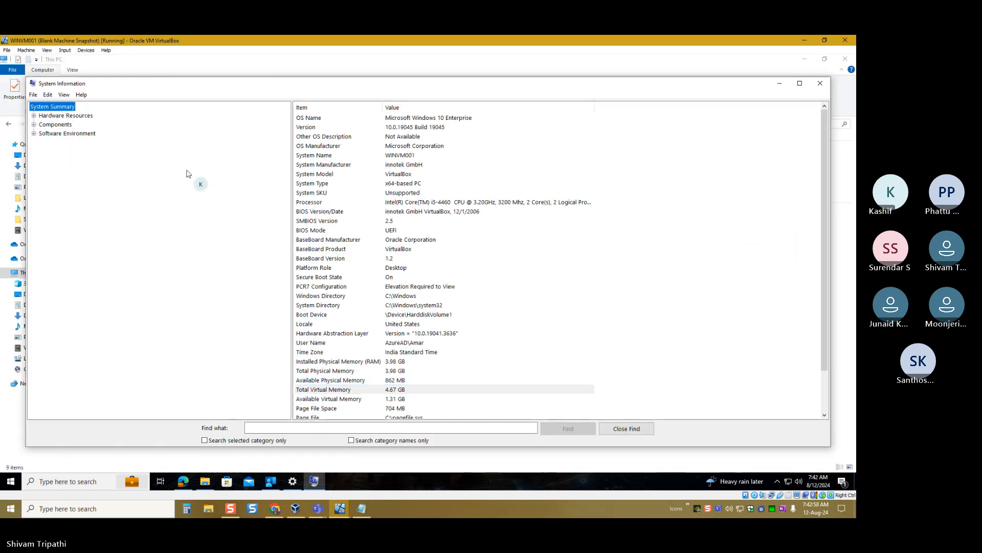
click(820, 84)
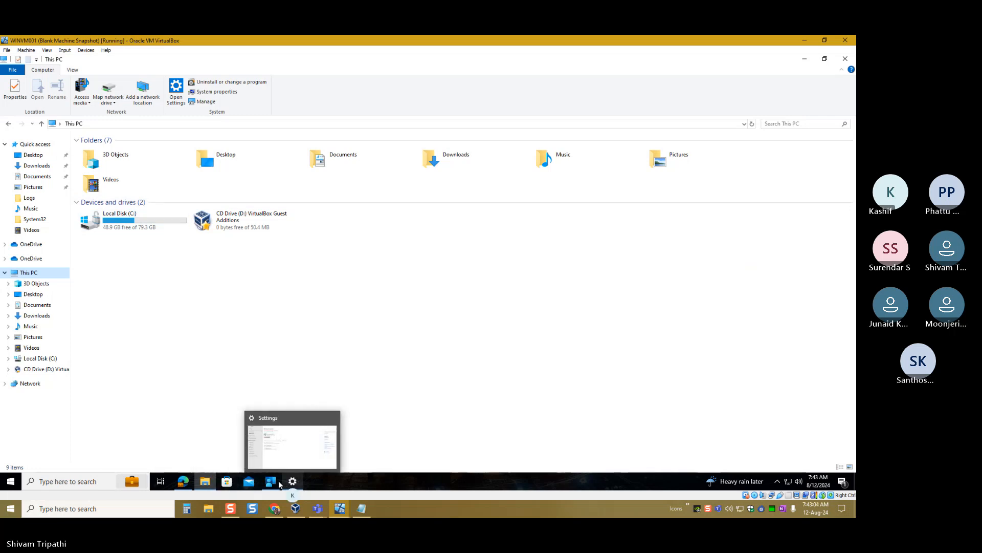
click(292, 481)
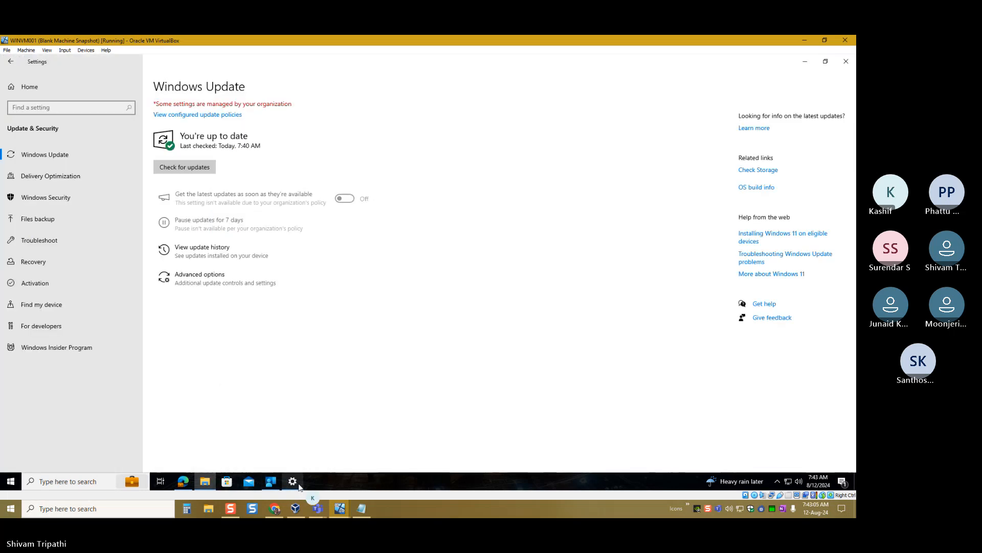
click(189, 169)
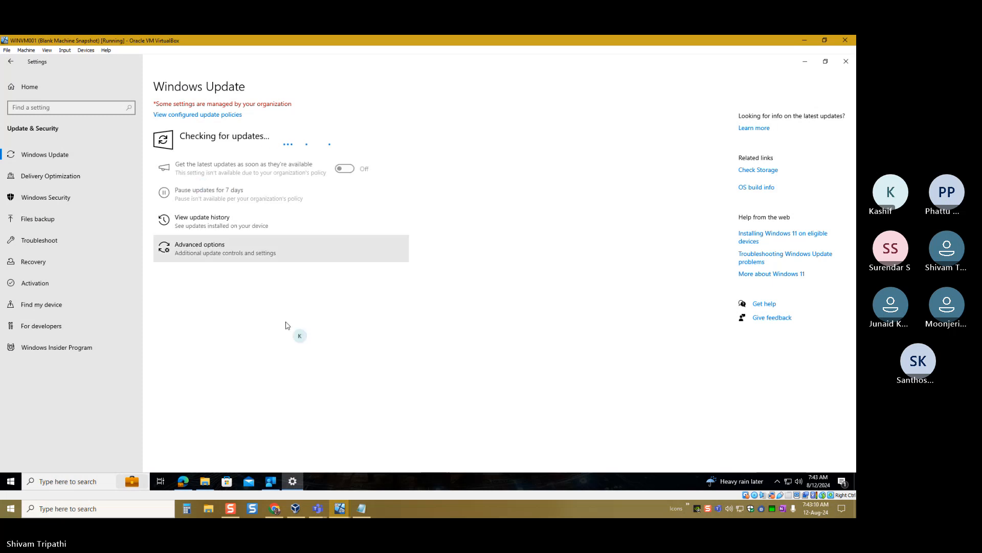
Step: Sync the device through Company Portal's Sync this device task, then minimize Company Portal
click(273, 484)
right_click(273, 484)
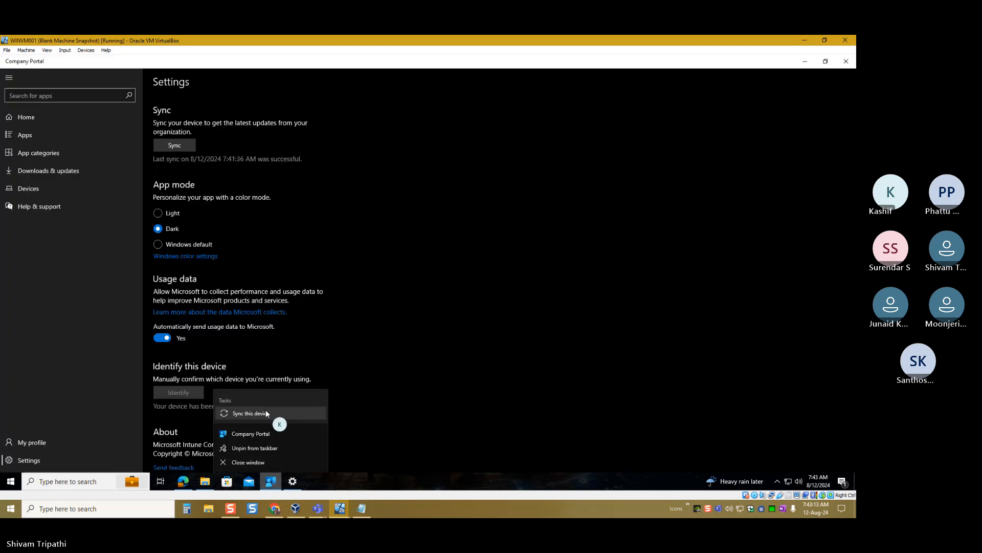
click(266, 412)
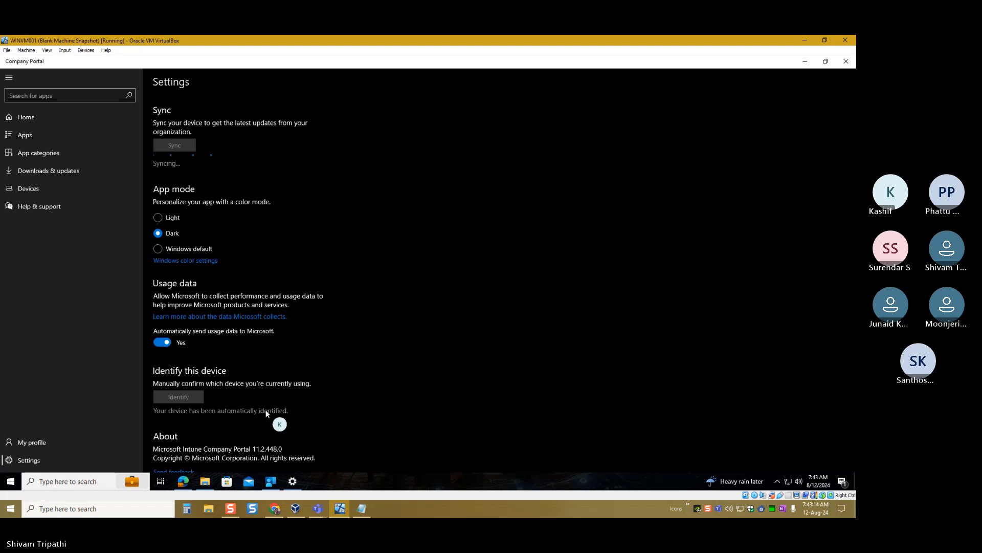
click(805, 61)
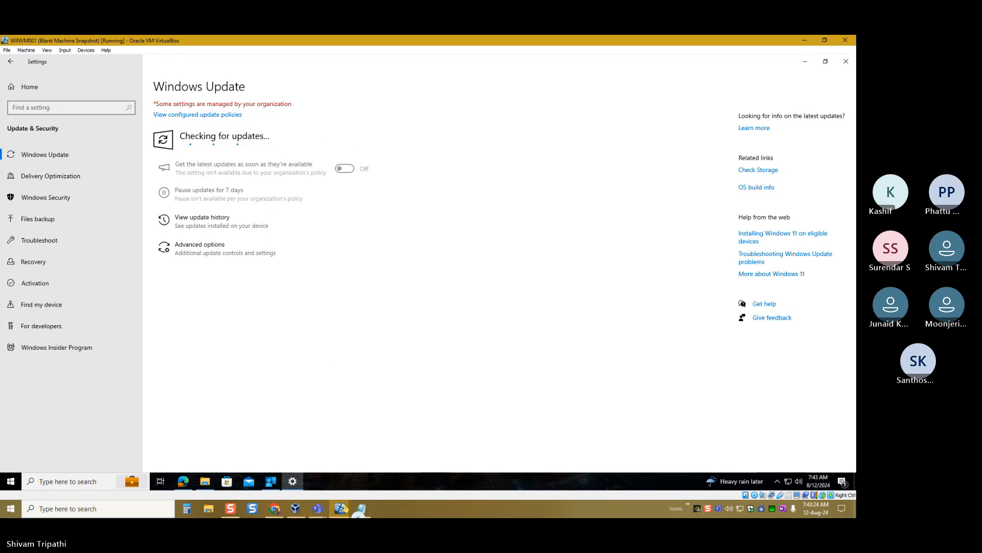
mouse_move(344, 508)
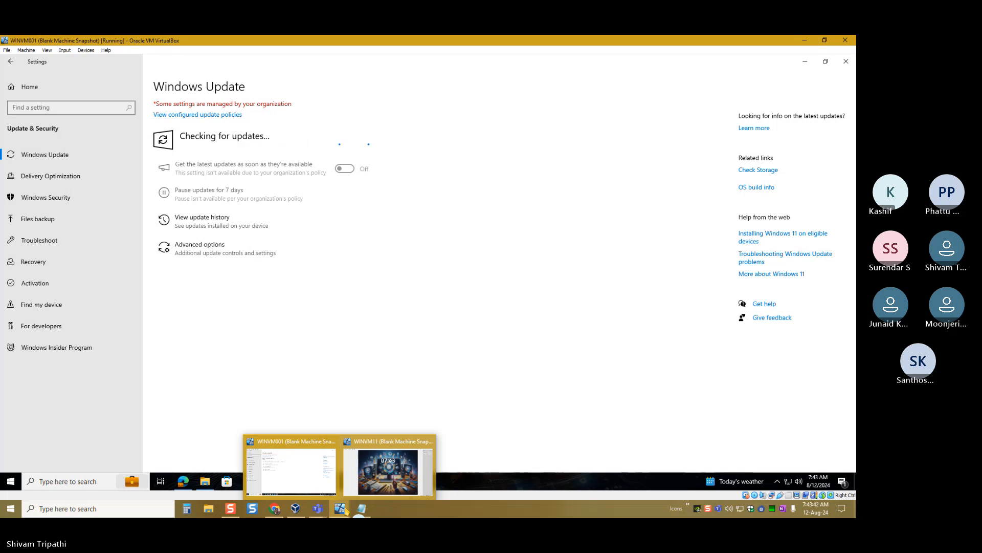
Step: Review the update policies configured on the guest, then return to Windows Update
click(212, 114)
scroll(132, 351, down, 3)
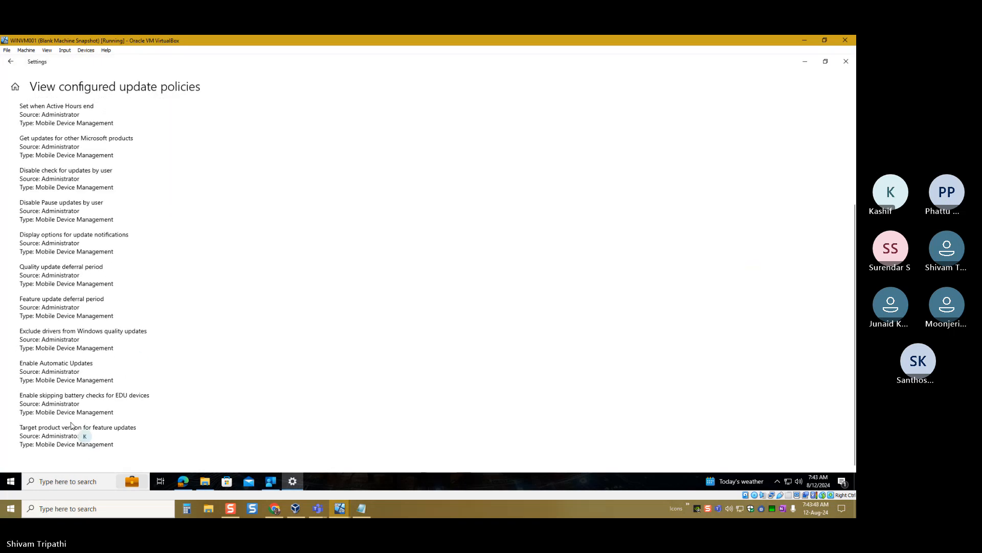
scroll(57, 205, up, 3)
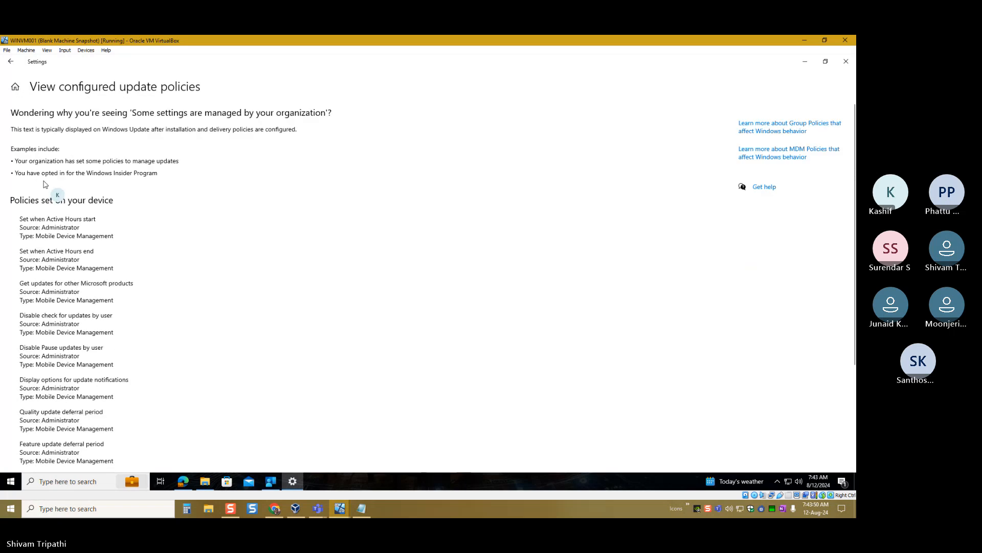
click(11, 61)
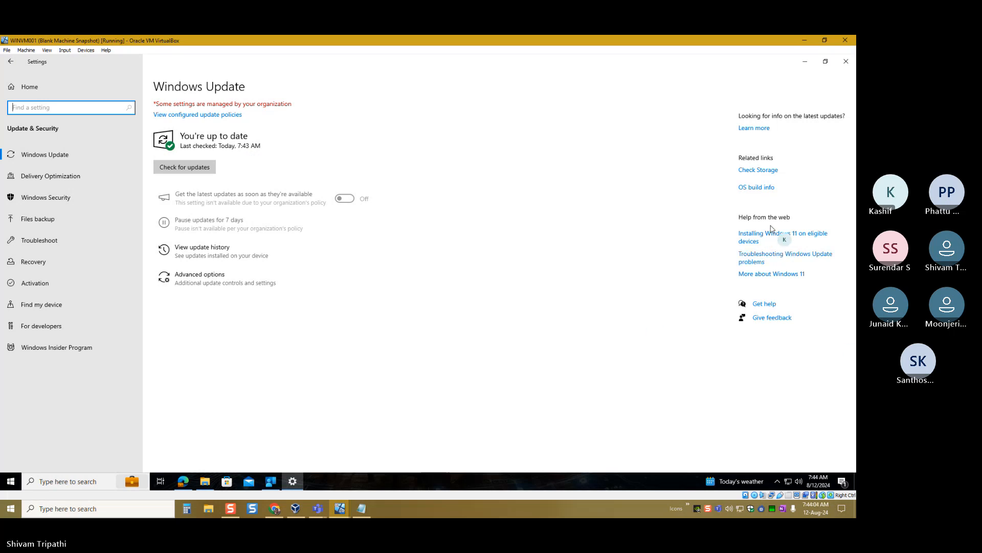
Step: Check Windows Update Advanced options and its configured policies, then return to the main Windows Update page
click(221, 289)
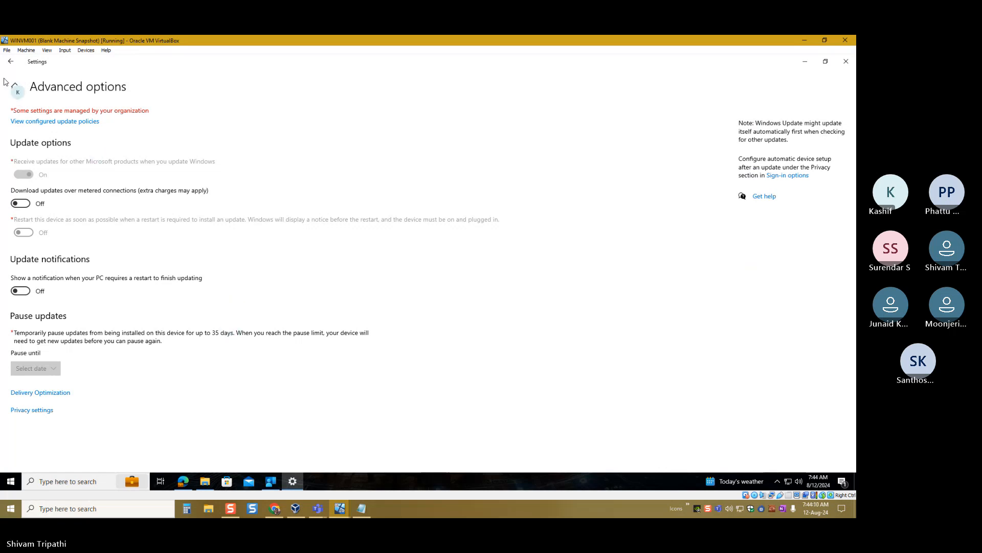
click(80, 122)
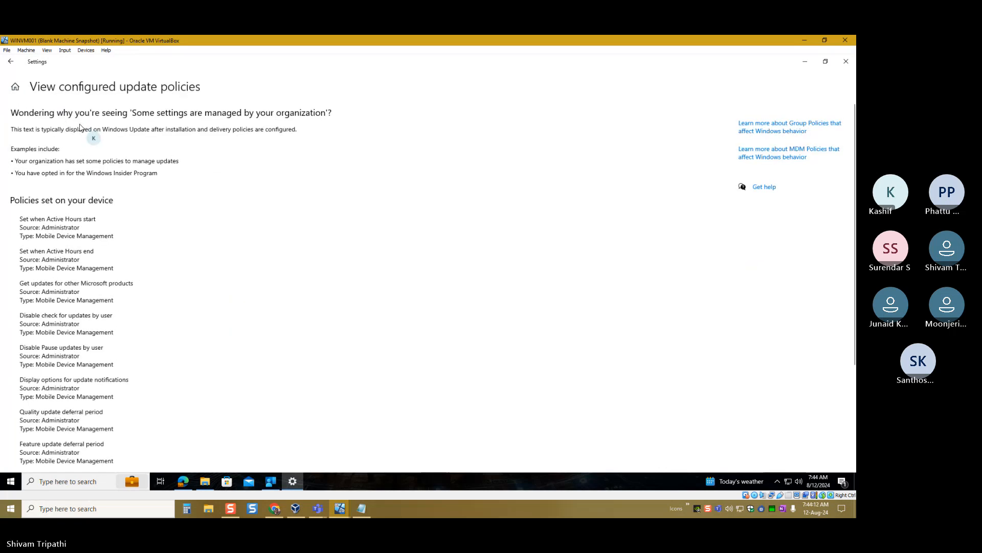
click(10, 62)
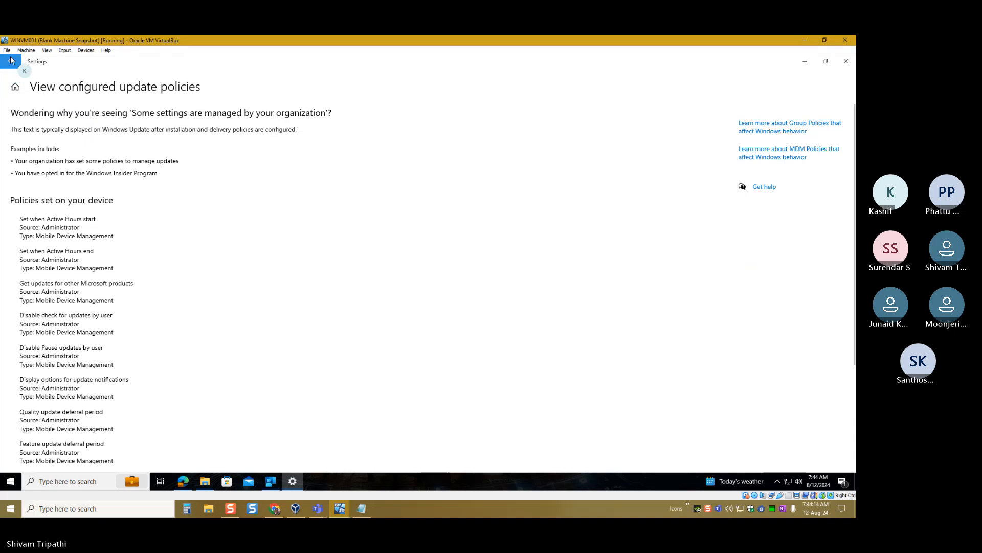
click(10, 62)
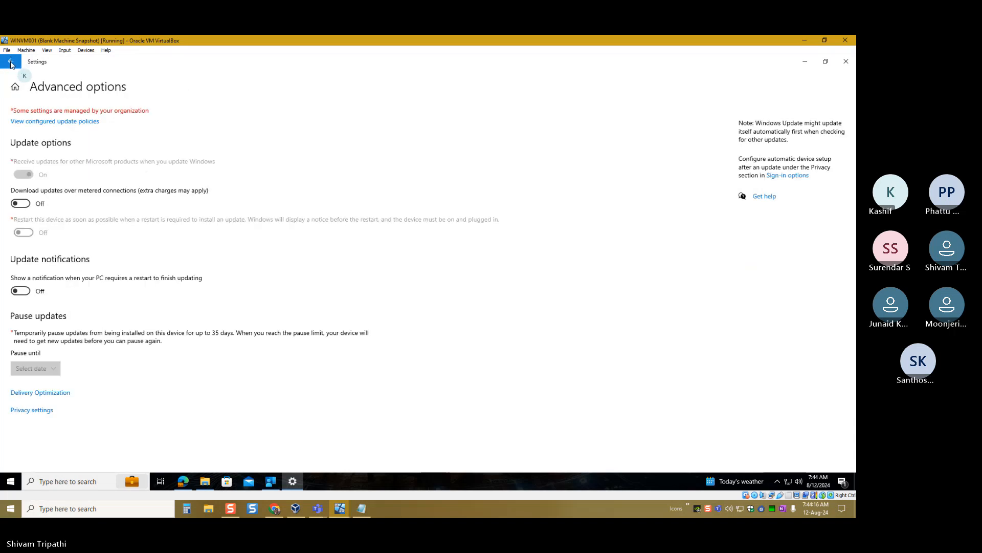
Step: Close the guest's Settings and power off the WINVM001 machine
click(846, 61)
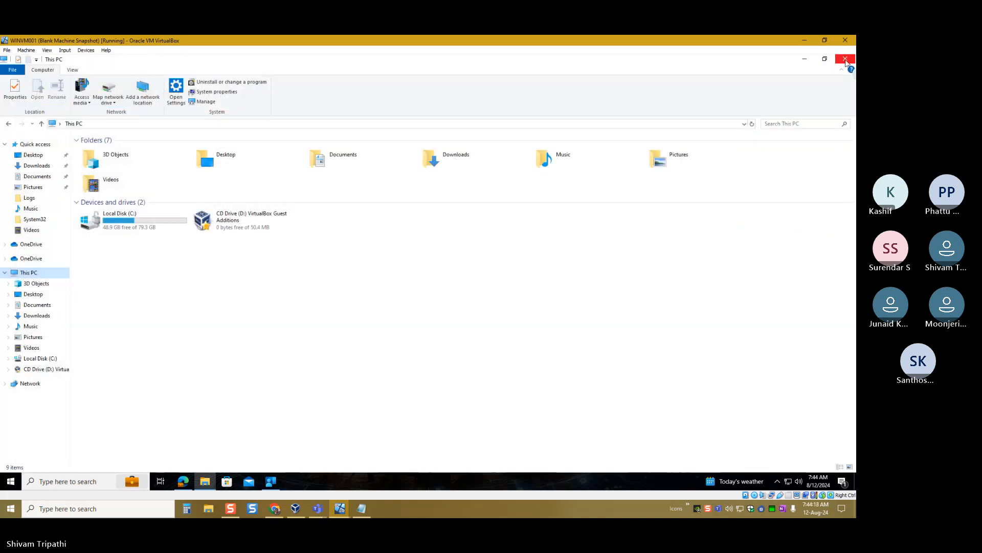
click(845, 40)
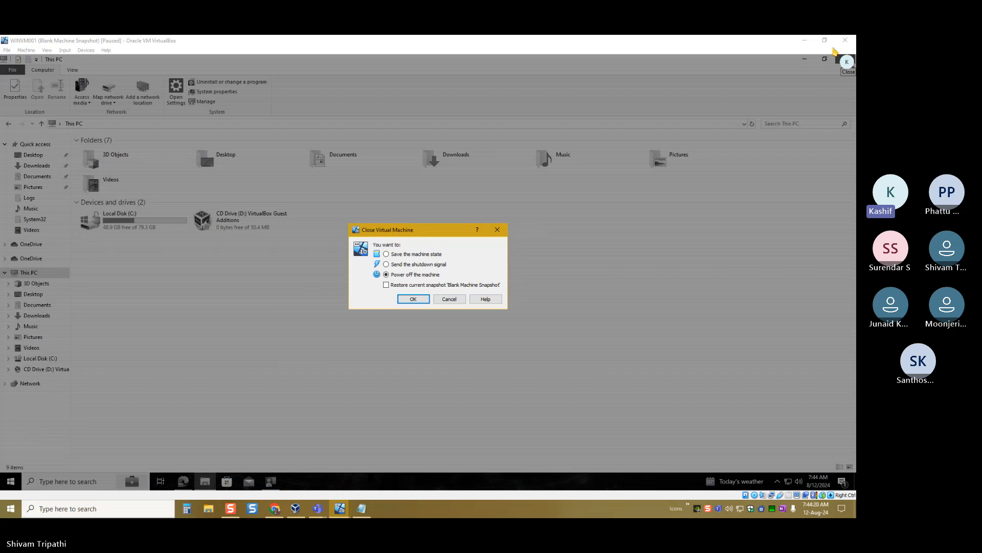
click(409, 298)
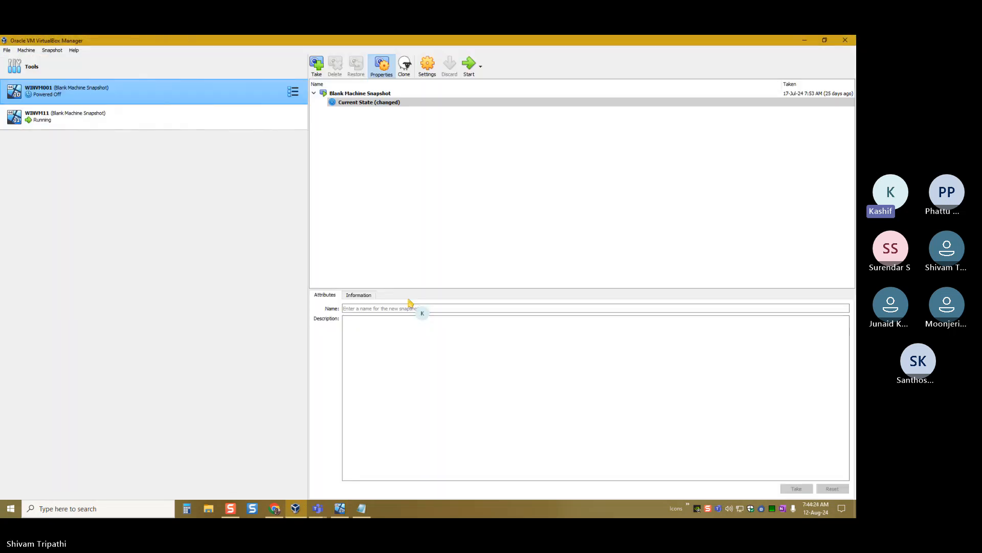
Step: Change WINVM001's System base memory from 4097 MB to 5120 MB and save
right_click(240, 94)
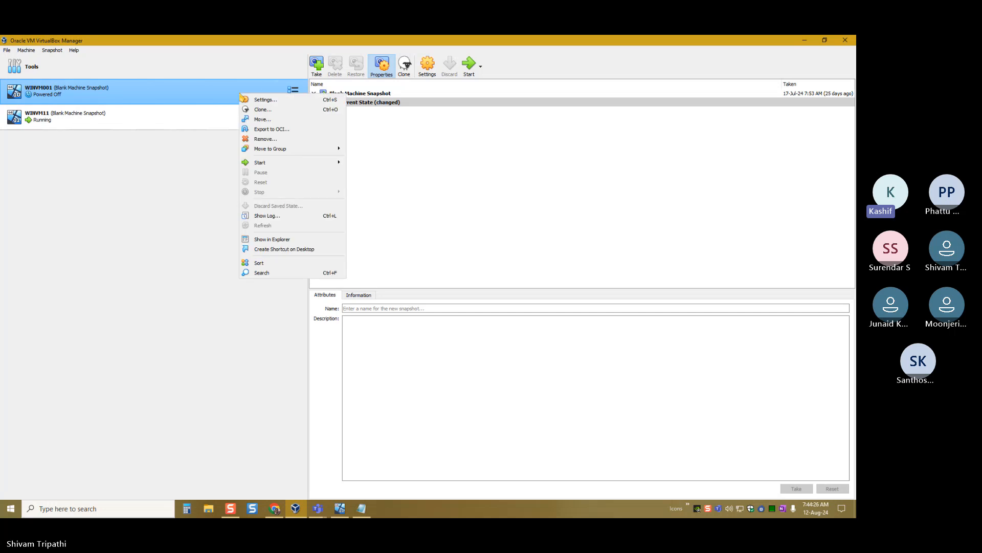
click(301, 101)
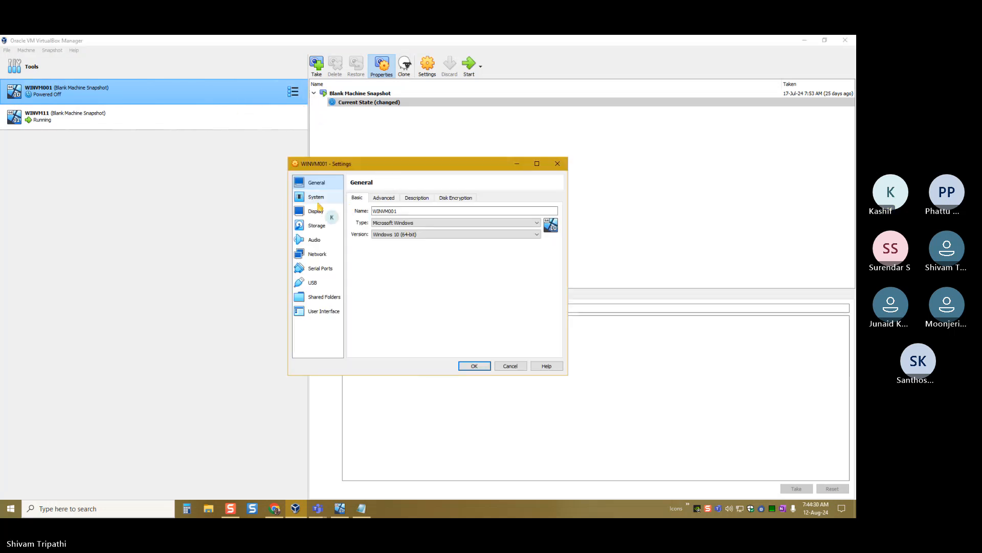
click(316, 198)
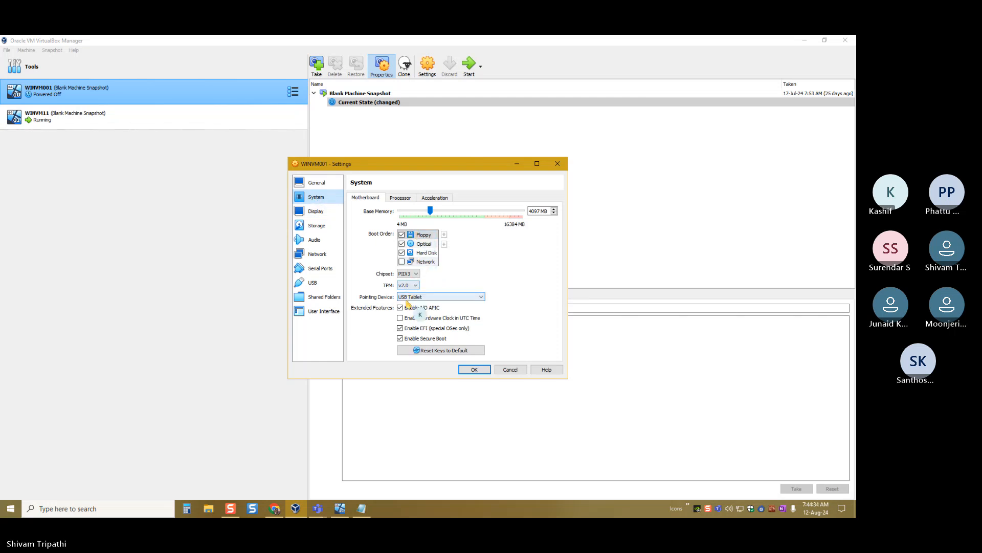
double_click(535, 211)
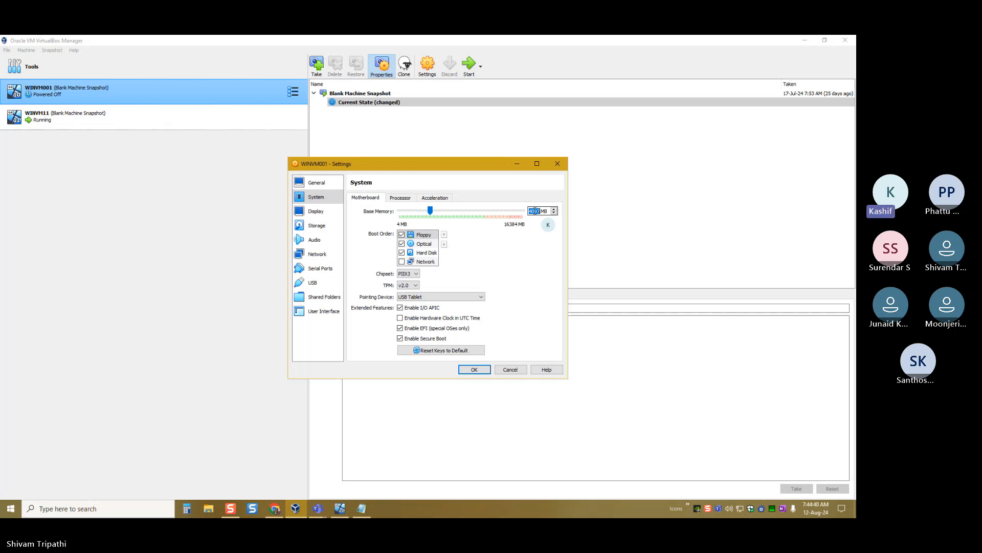
text(5120)
click(473, 369)
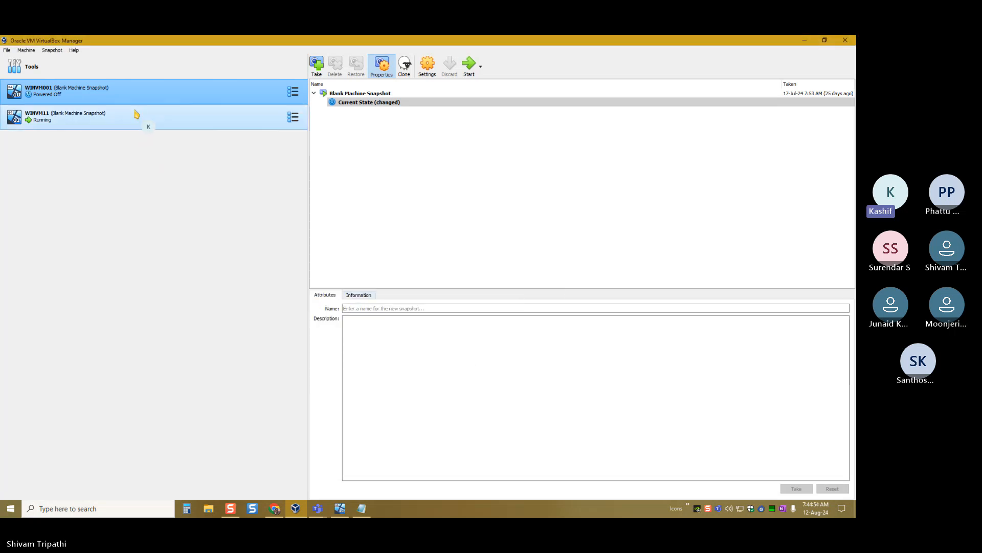
Step: Boot WINVM001 again and regenerate Intune's Windows 10 and later feature updates report
click(468, 66)
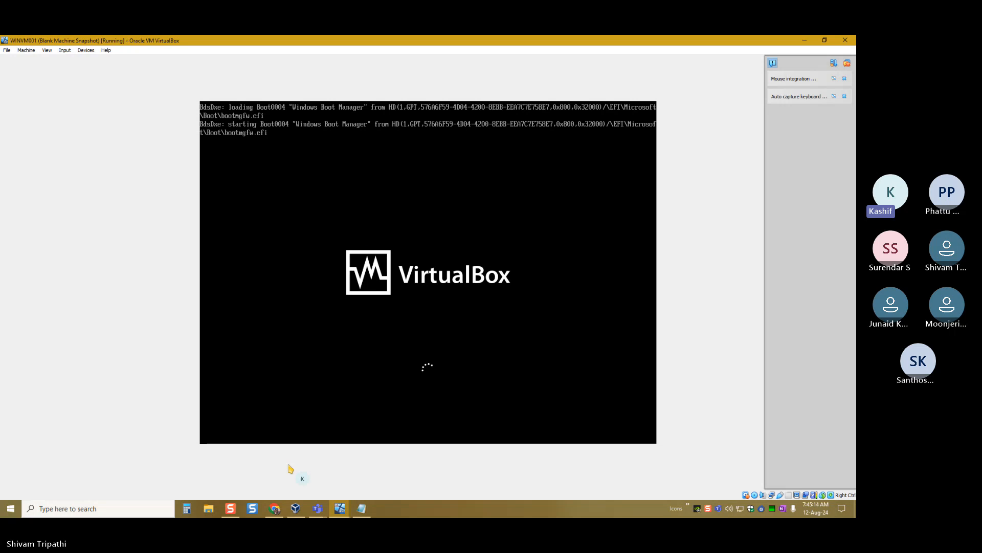
click(285, 515)
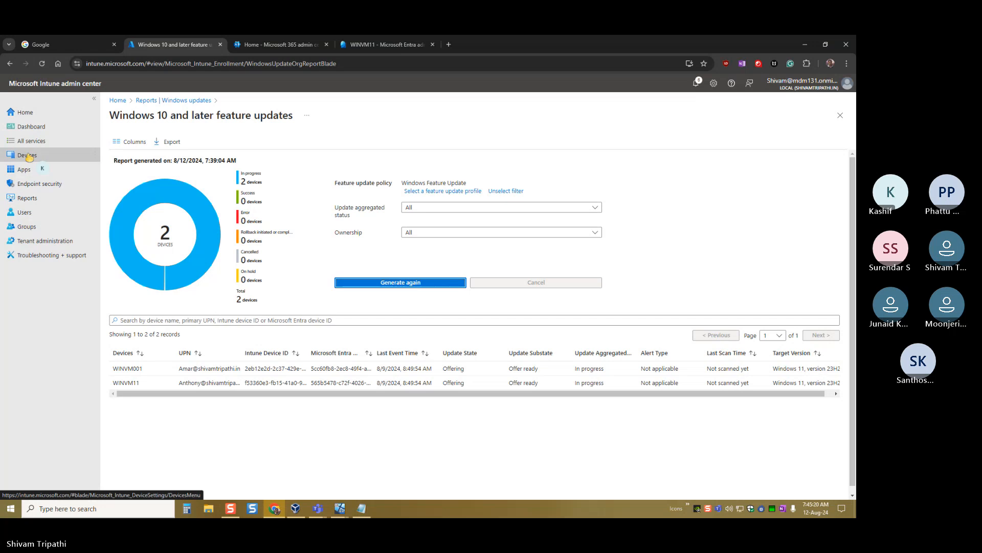
click(366, 283)
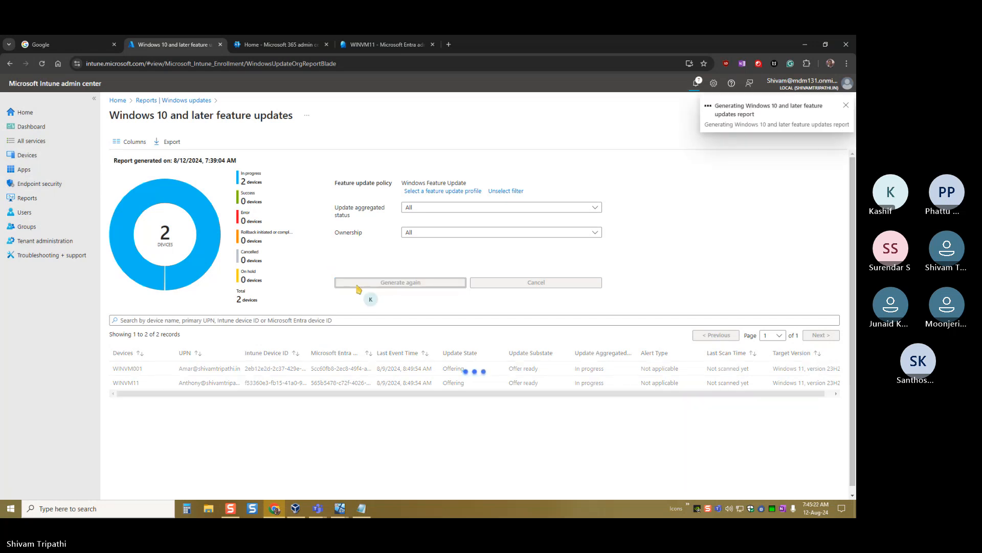
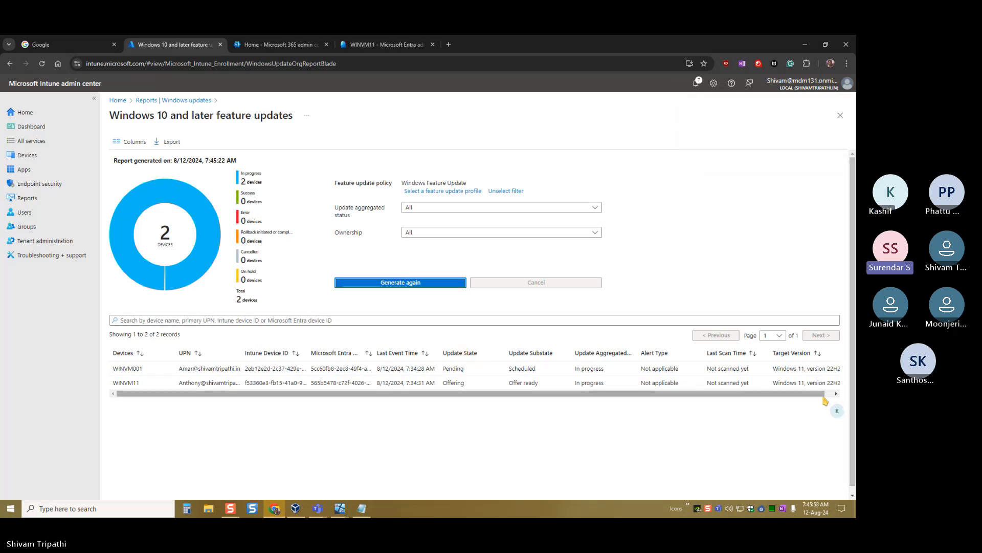
Step: Return from the feature update report to the Windows updates reports list
drag(824, 397, 832, 395)
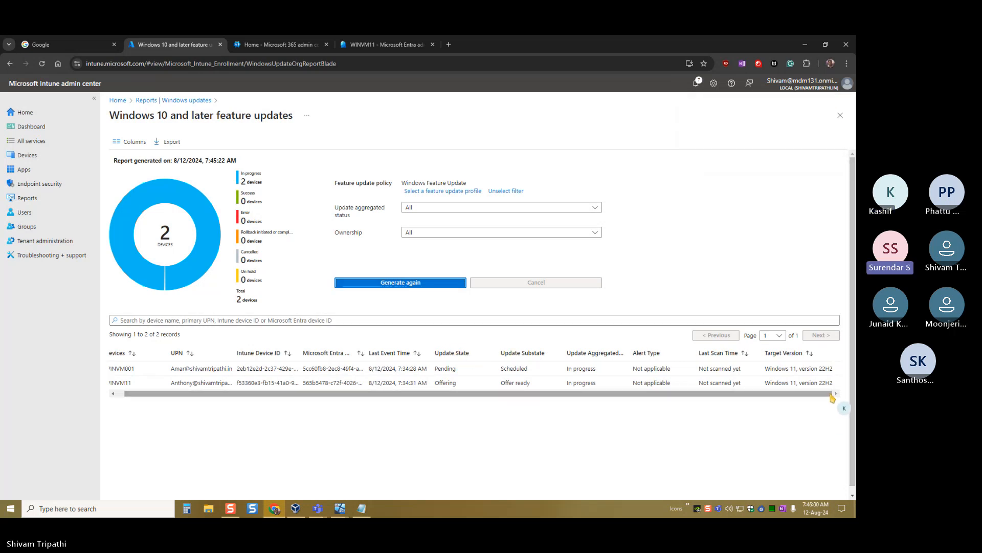
click(185, 102)
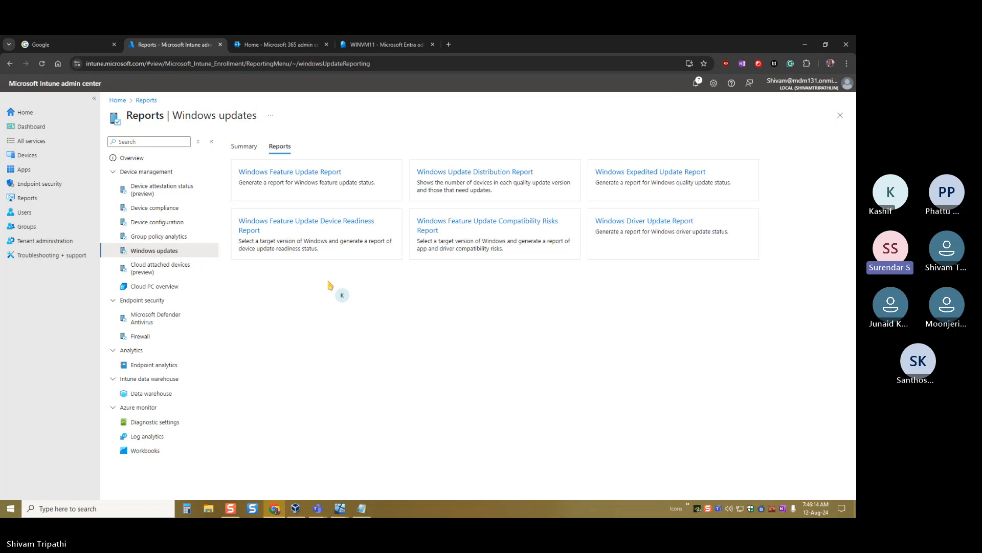
Step: Glance at the Compatibility Risks report, open Group policy analytics, then bring up the WINVM001 window
click(478, 226)
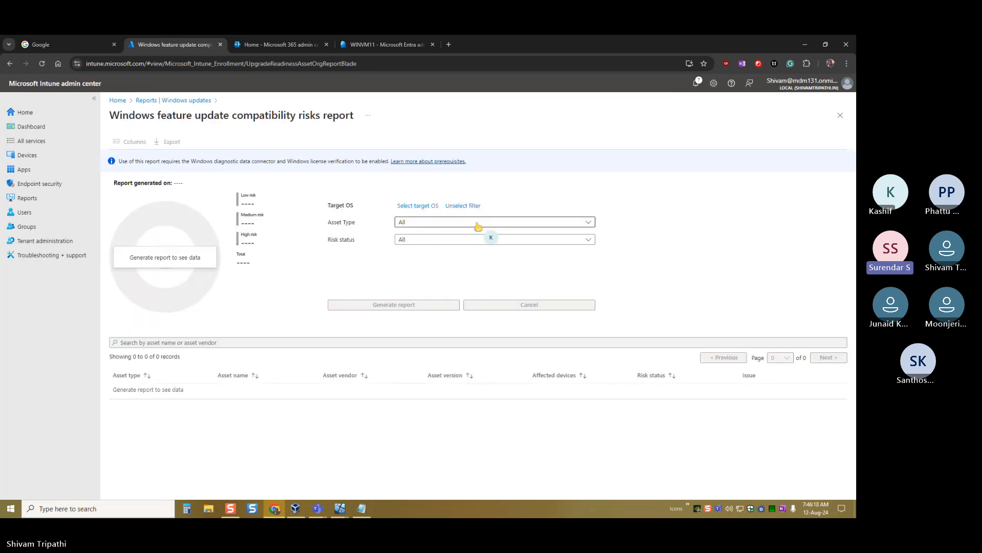
click(420, 206)
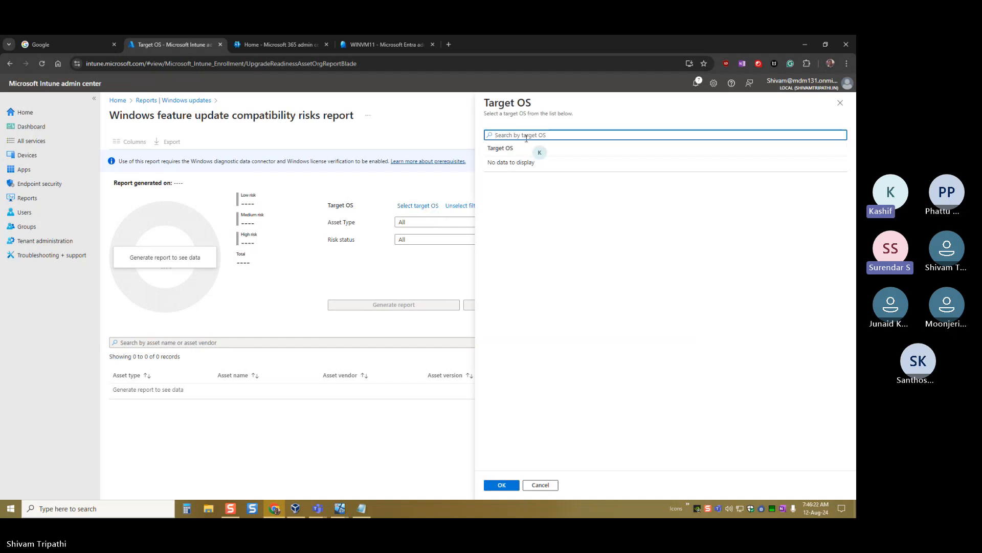
click(541, 485)
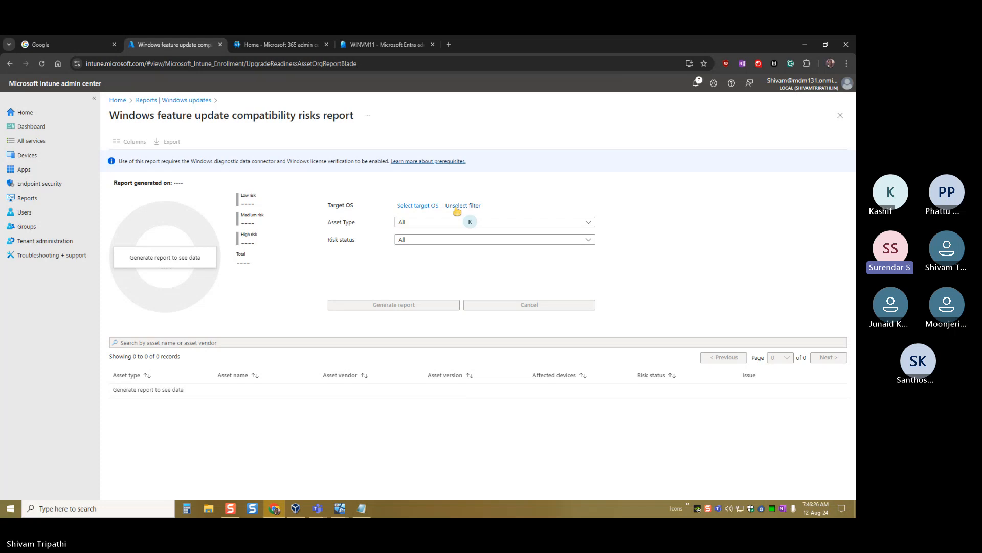
click(169, 101)
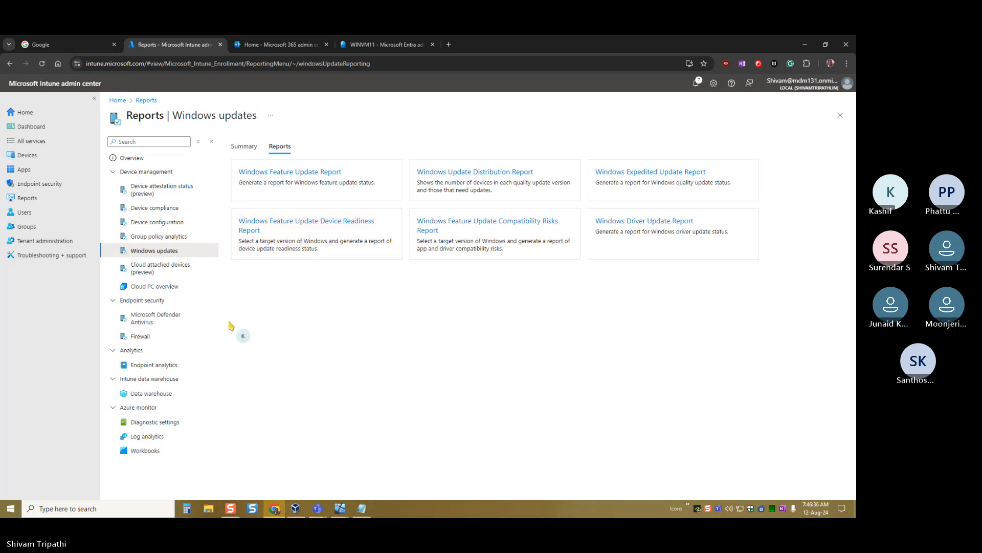
click(162, 240)
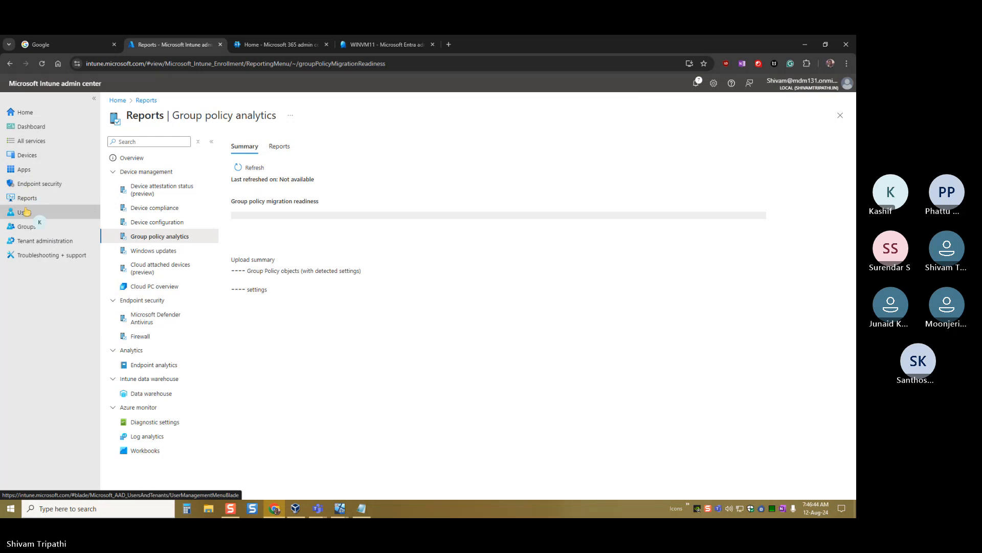
click(339, 508)
Step: Unlock WINVM001 with its PIN, then switch back to the Intune admin center in Chrome
click(365, 486)
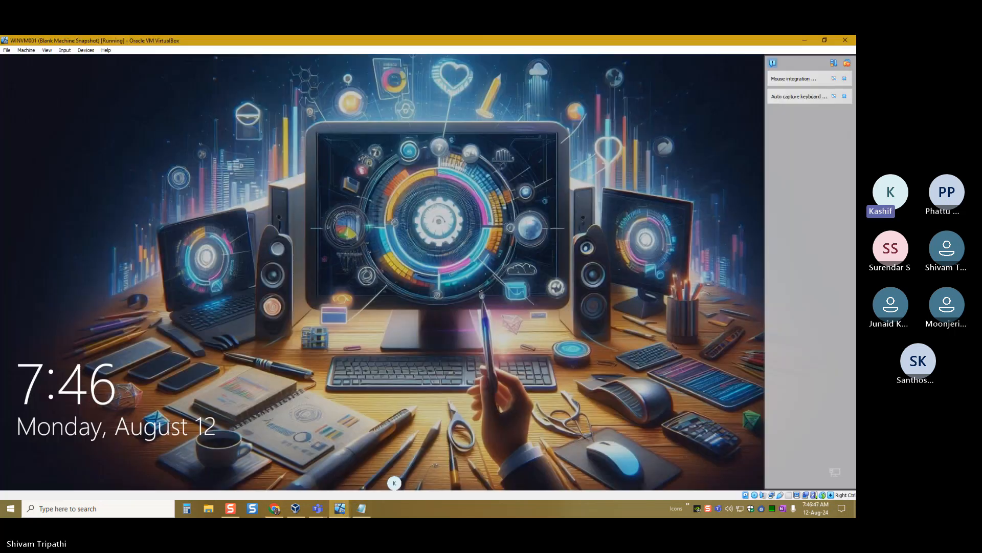
click(427, 328)
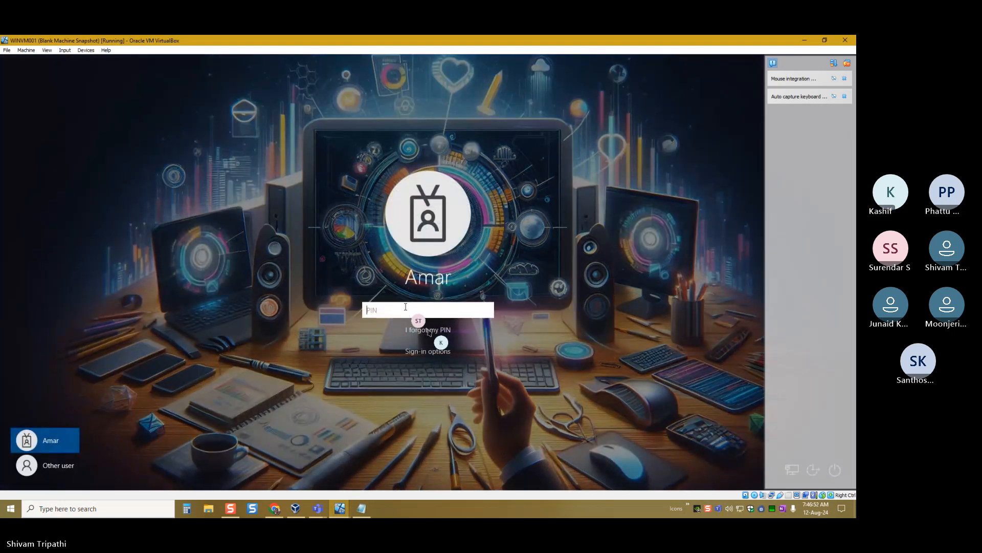
text(1•••)
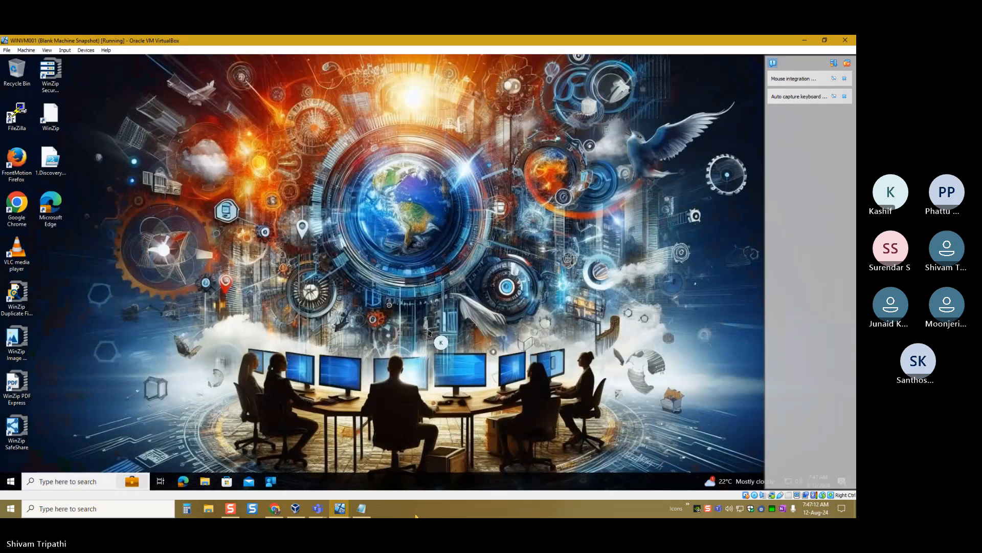
click(276, 509)
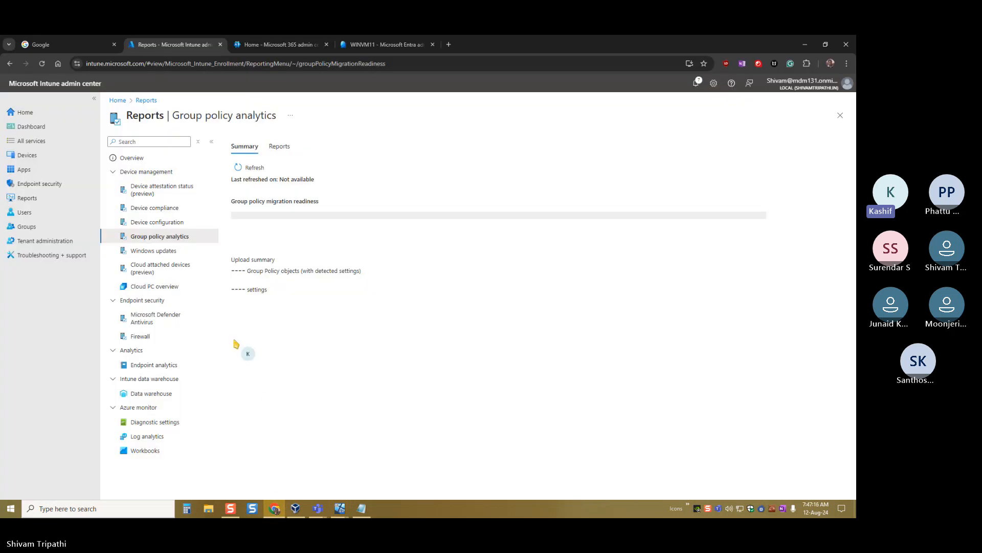
Step: Go to Devices > Windows > Windows 10 and later updates and check the Feature and Quality updates tabs
click(27, 155)
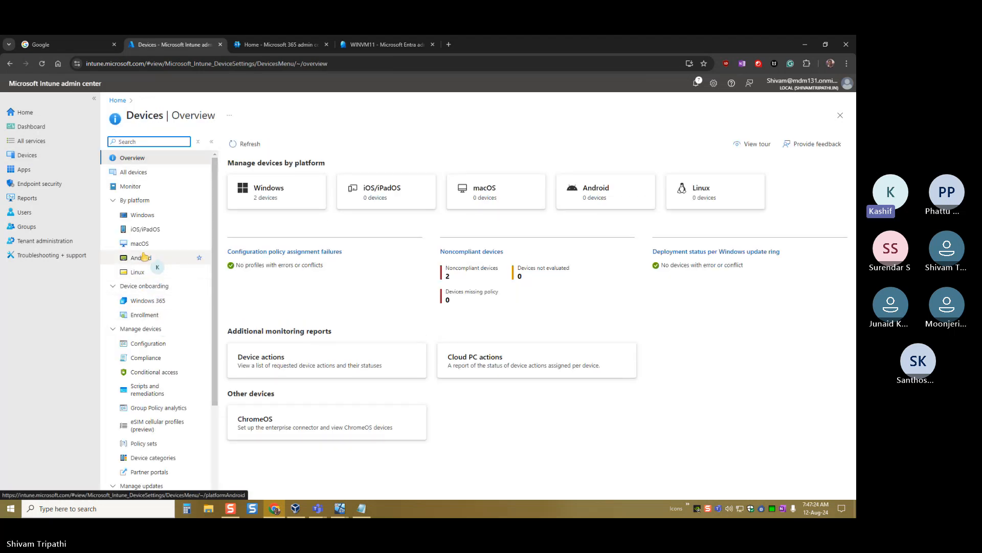
click(144, 217)
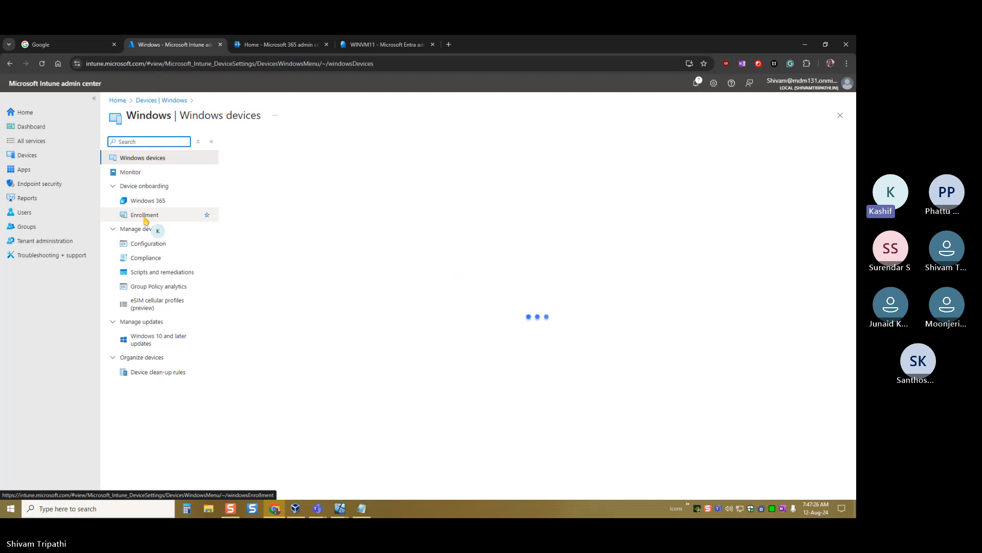
click(162, 337)
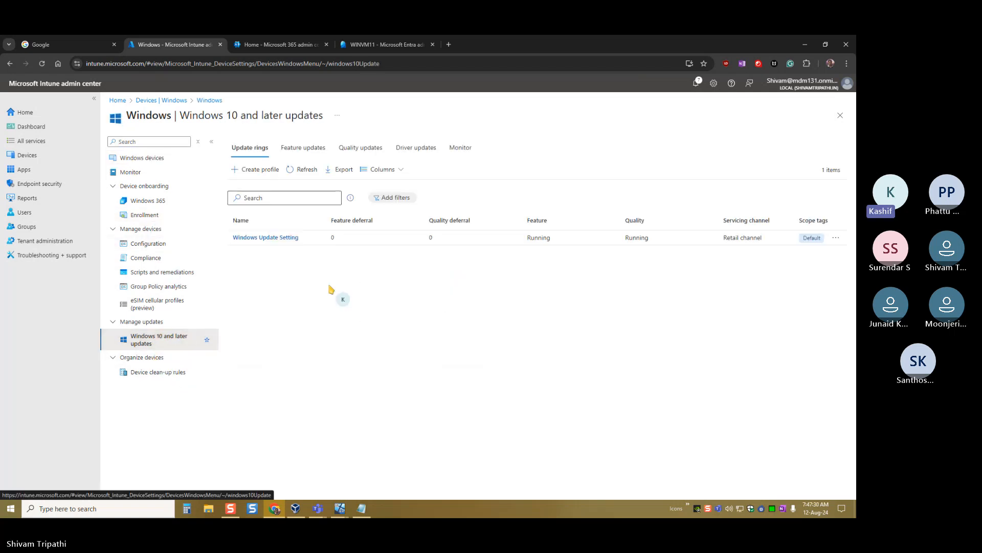
click(305, 148)
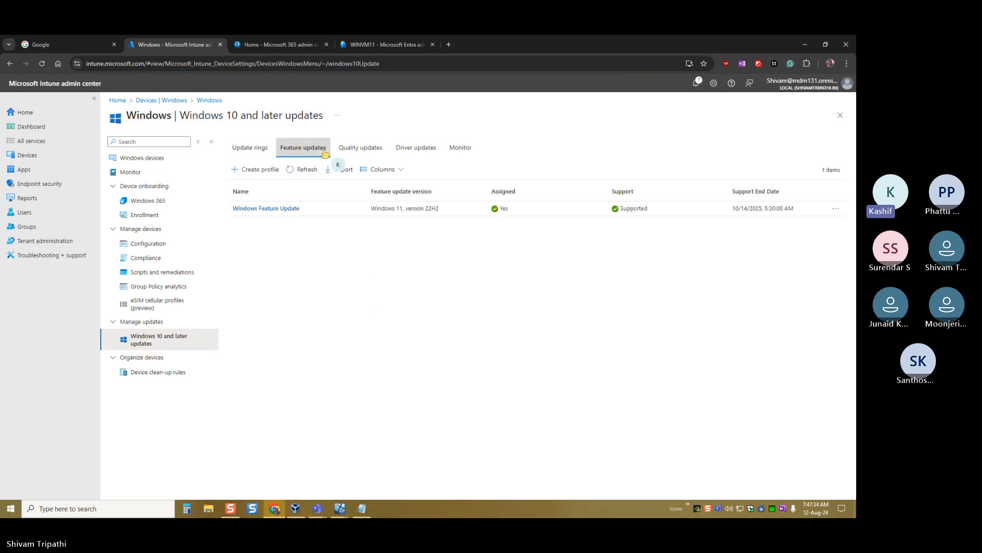
click(362, 150)
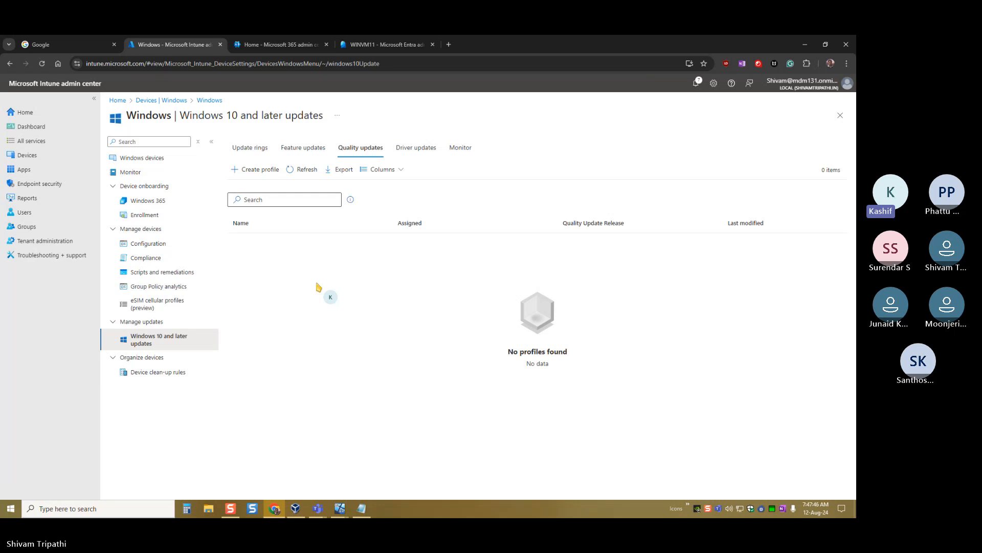
Step: Create a quality update profile named 'Quality Update For Machines Which Are Not On Latest Patch'
click(260, 171)
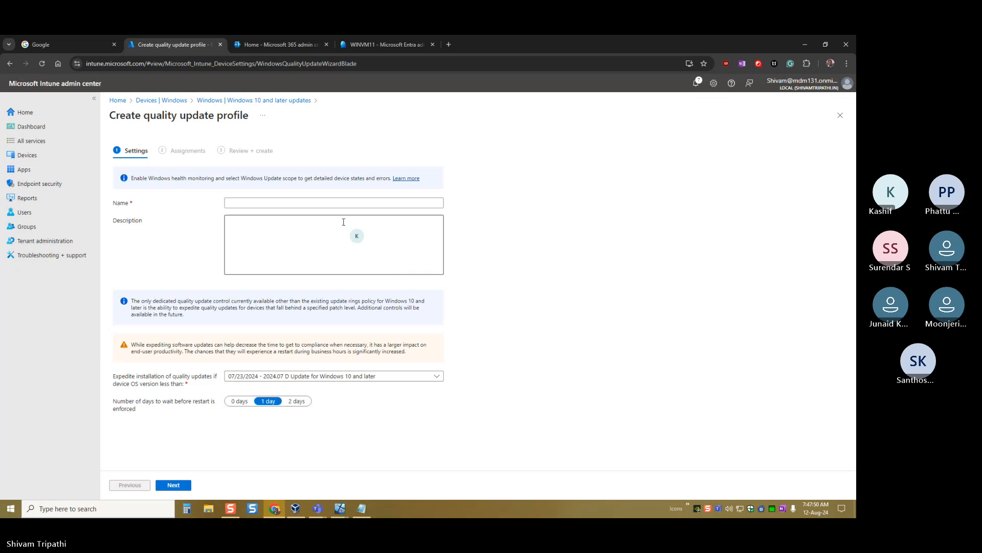
click(303, 203)
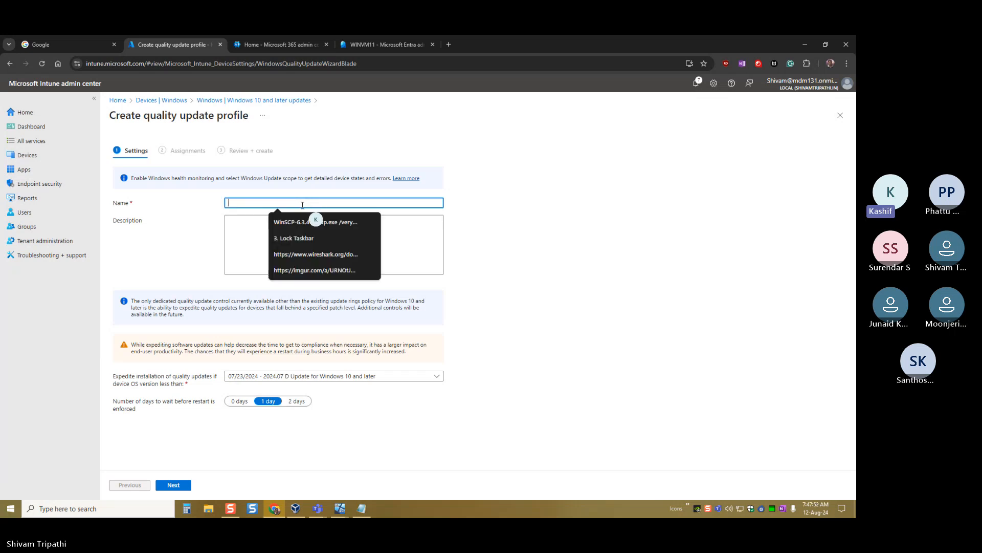
text(Q)
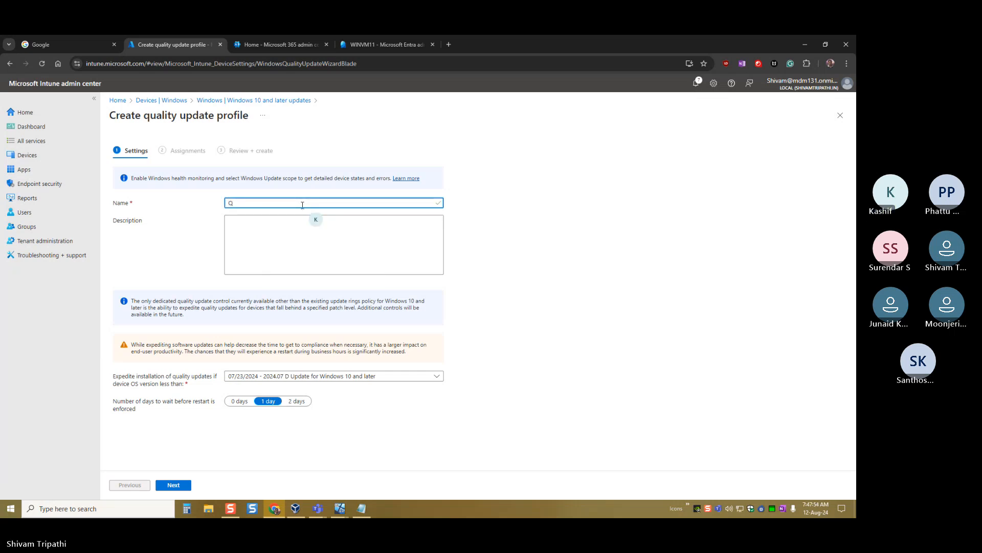
text(uality Update Fo)
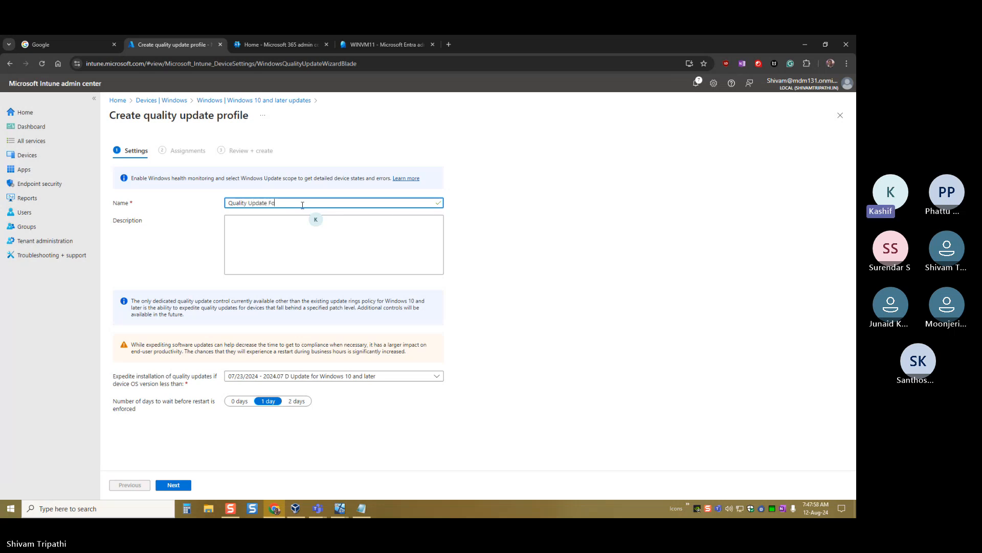
text(r Machines Which Are Not On Lat)
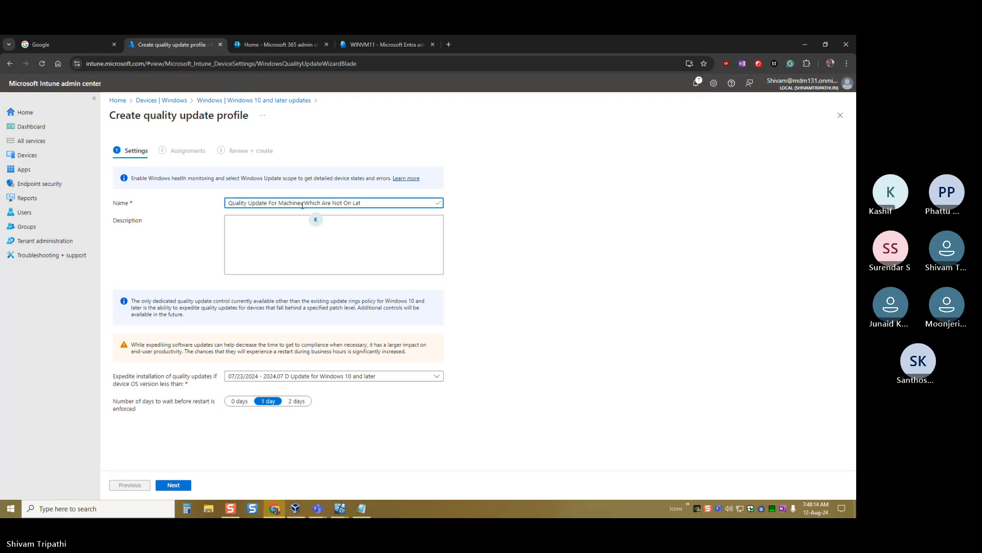
text(est Patch Level)
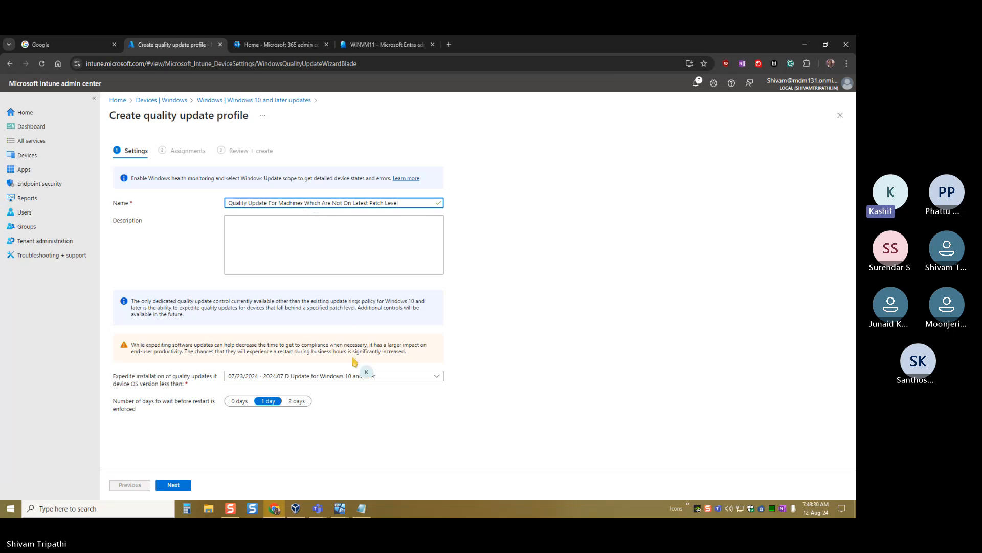
Step: Expedite updates below 07/09/2024 - 2024.07 B SecurityUpdate with a 0-day restart, then continue
click(242, 379)
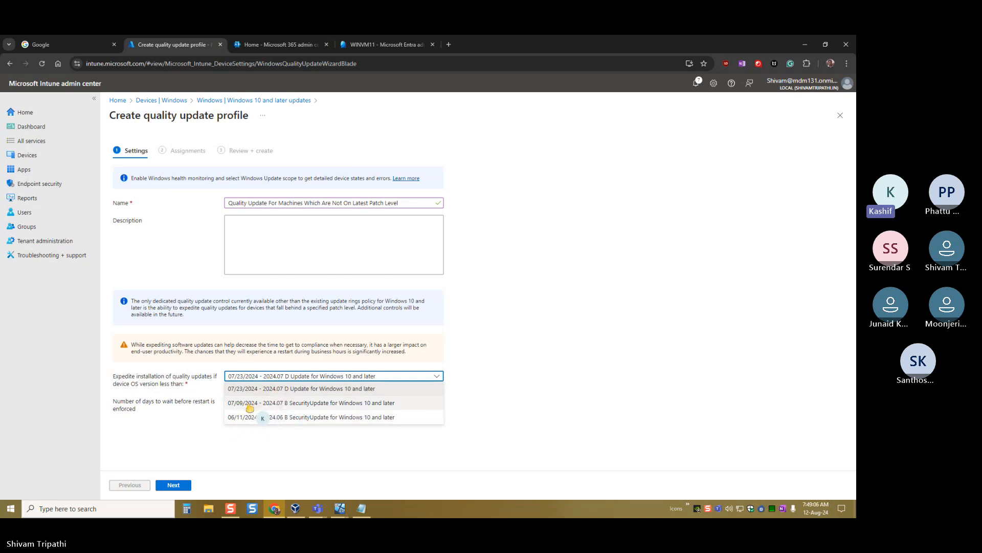
click(305, 404)
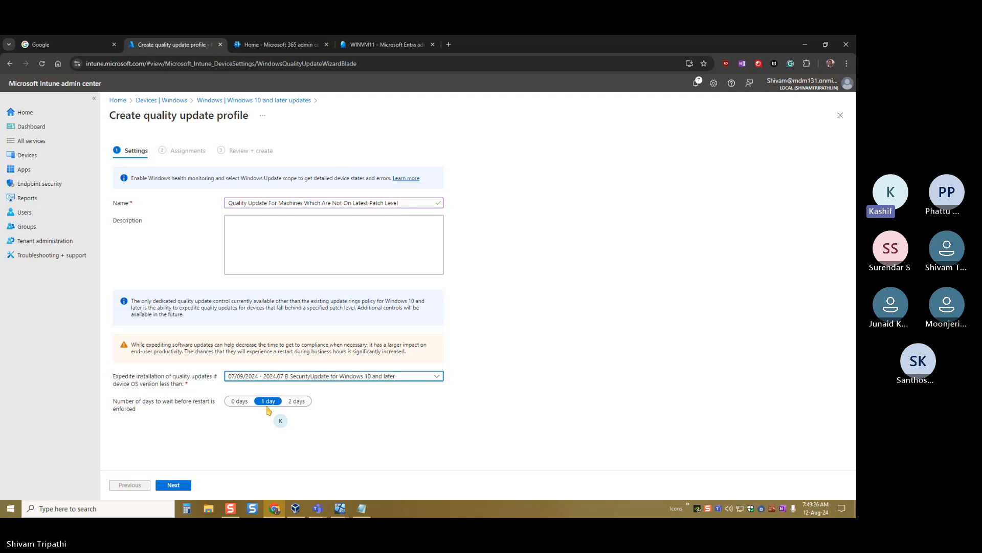
click(239, 402)
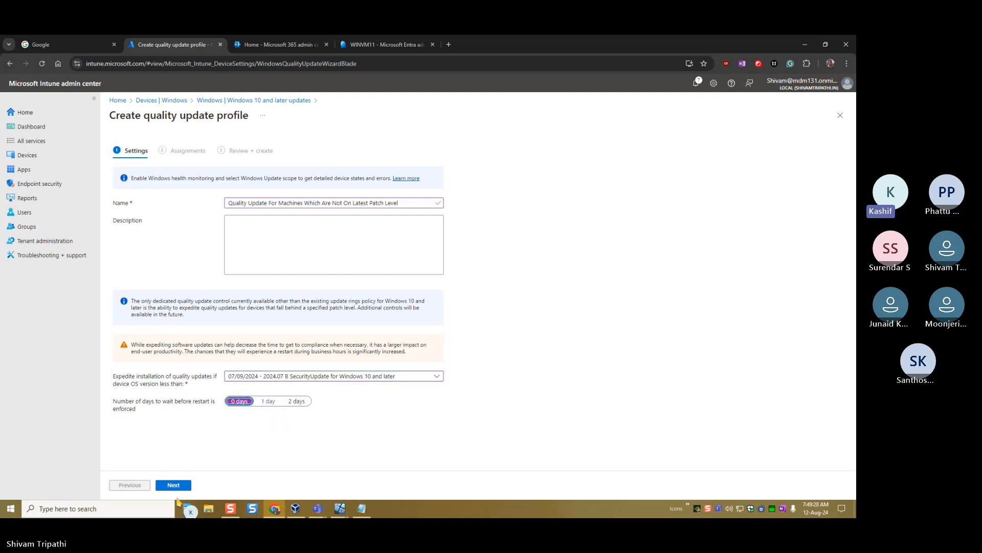
click(173, 484)
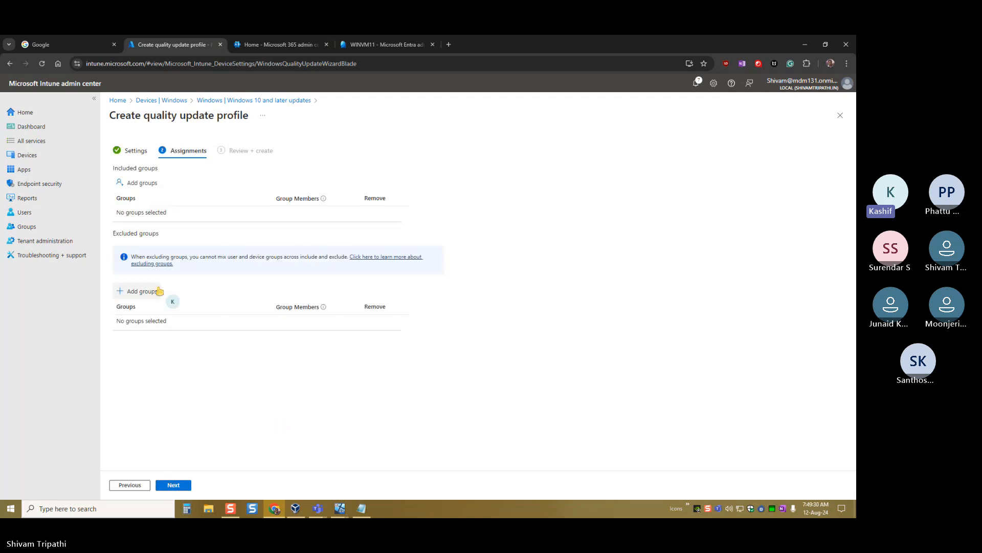
Step: Include the Windows 10 OS Device Group, then exit the wizard to the Windows 10 and later updates page
click(137, 184)
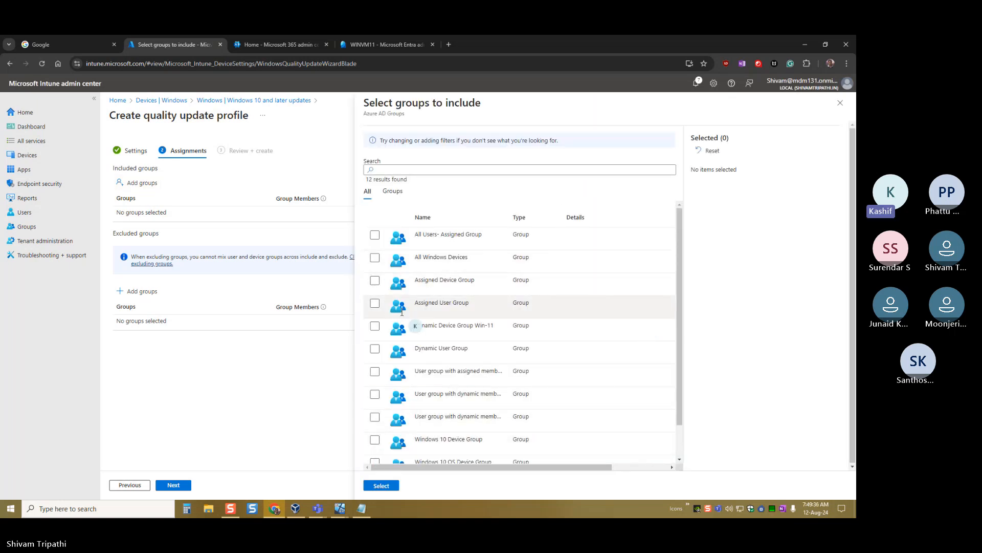
scroll(401, 312, down, 1)
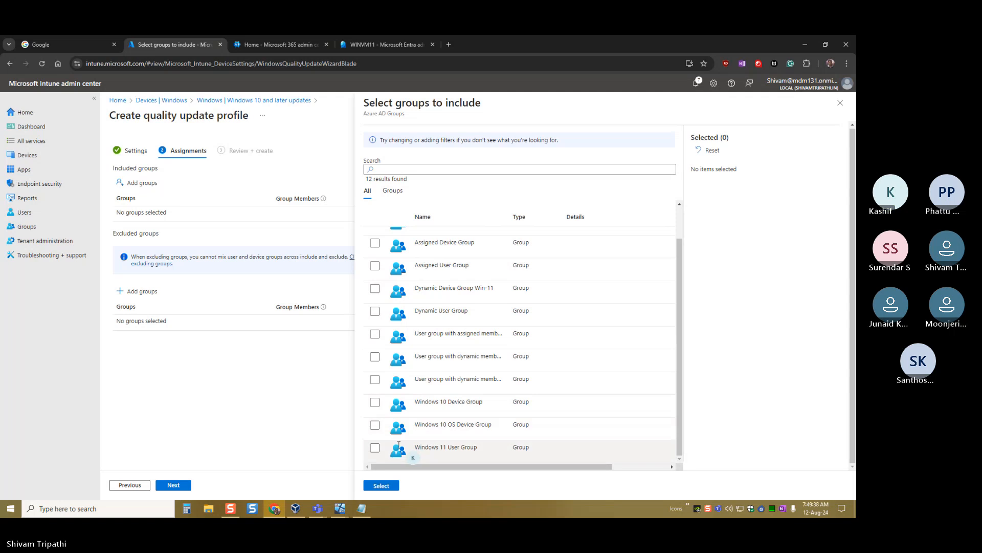
click(374, 426)
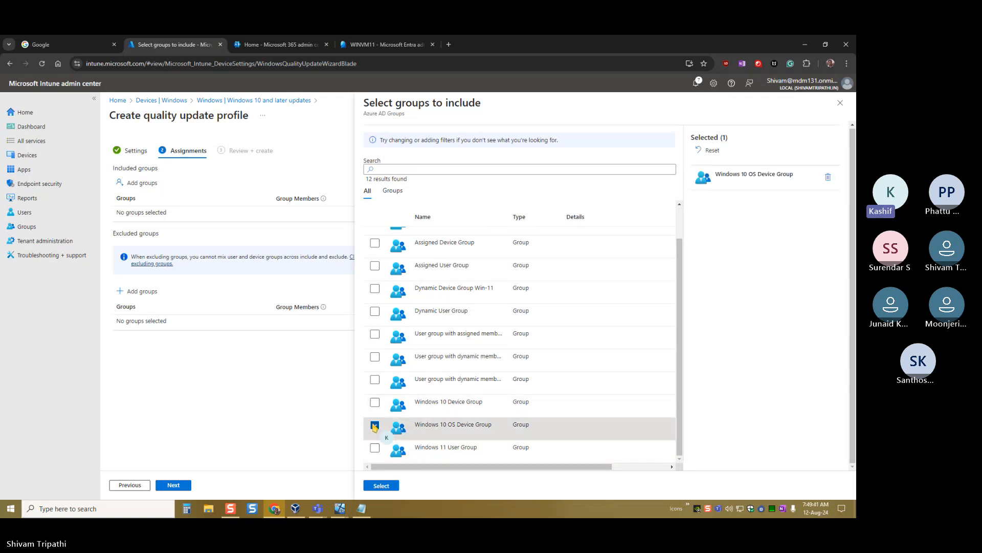
click(381, 485)
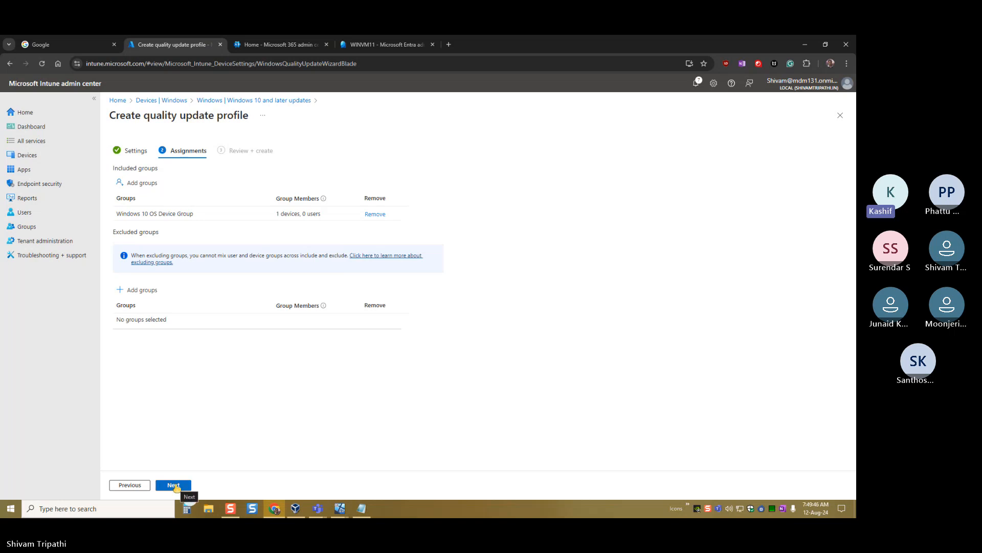
click(262, 101)
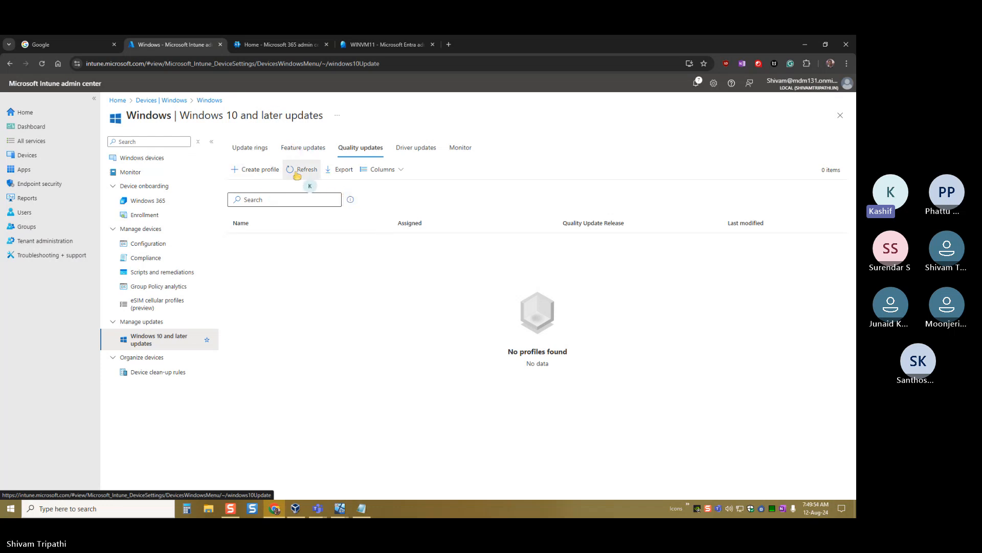
Step: On the Driver updates tab, start a new profile named 'Driver Update'
click(417, 151)
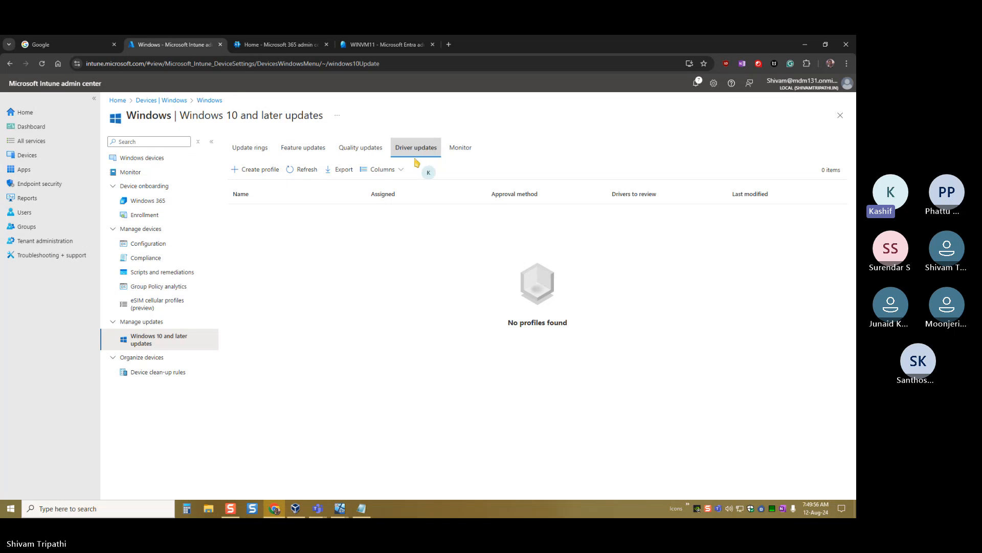
click(260, 171)
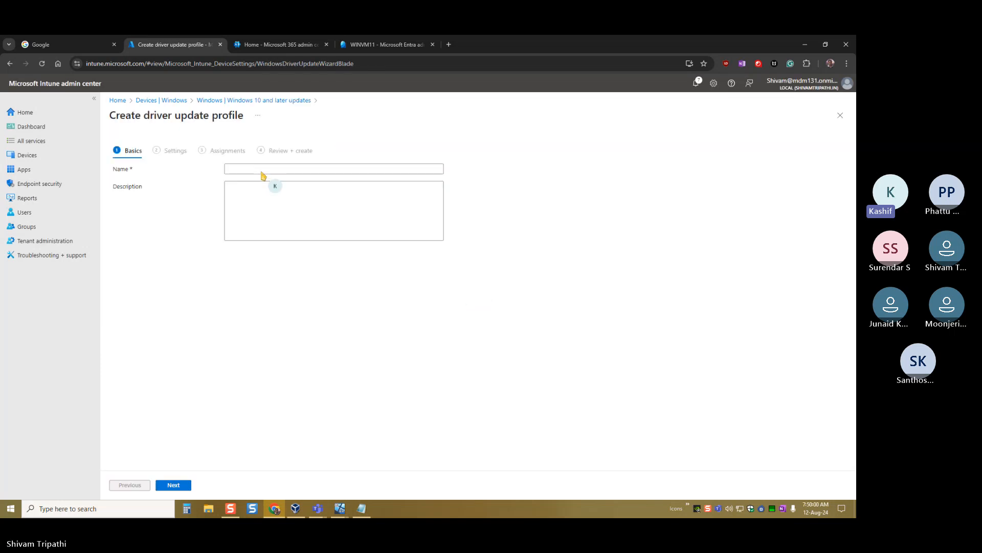
click(268, 169)
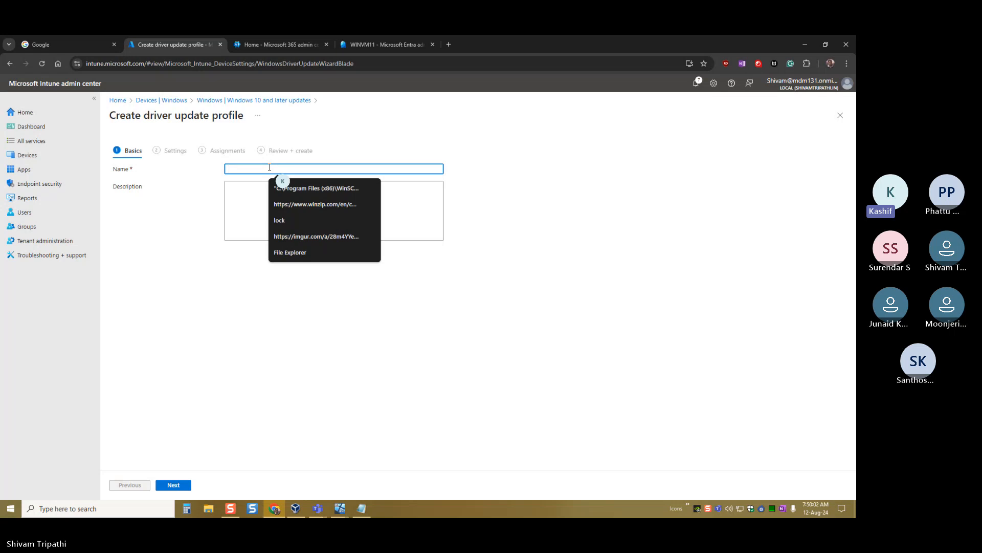
text(Driver)
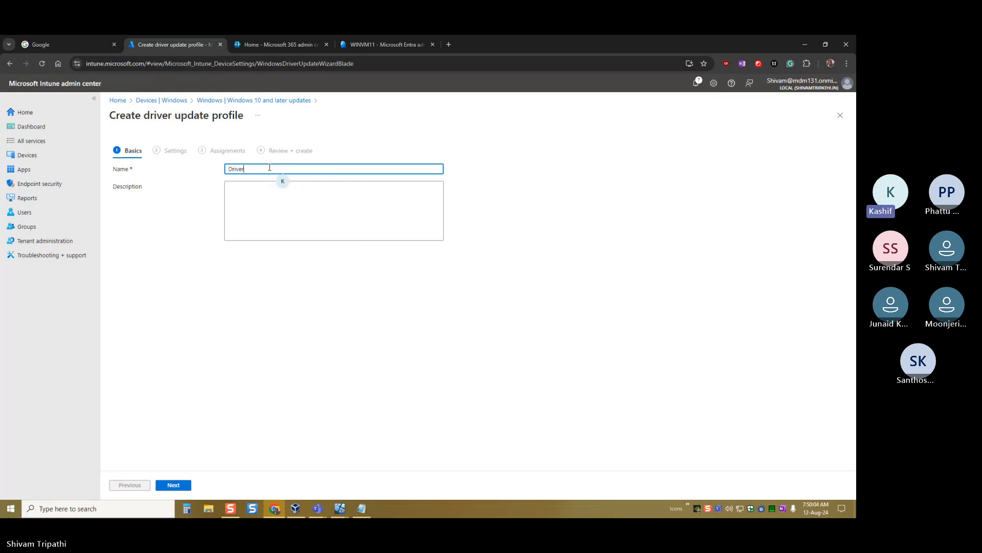
text( Update)
Step: Auto-approve all recommended driver updates, available after 10 days, and advance to Assignments
click(174, 485)
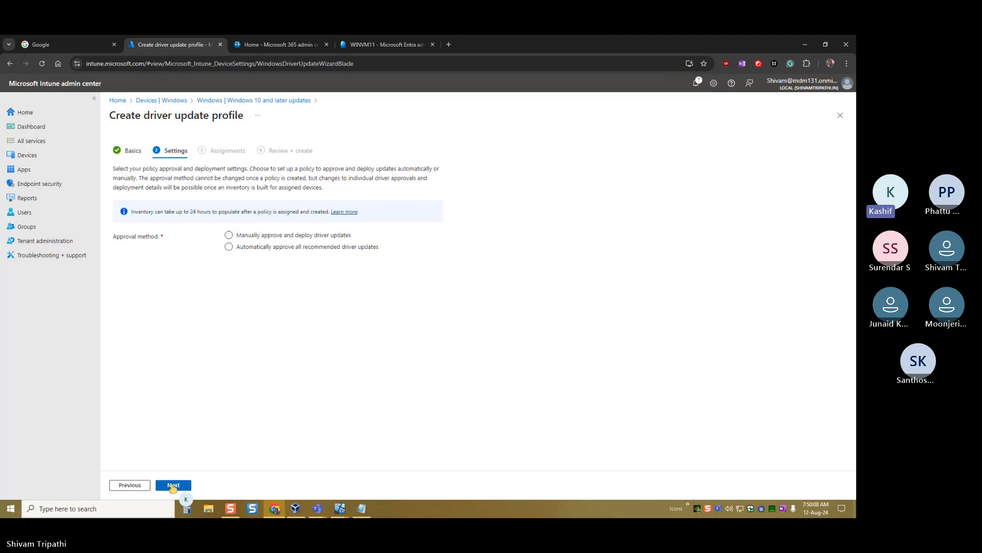
click(245, 238)
click(229, 247)
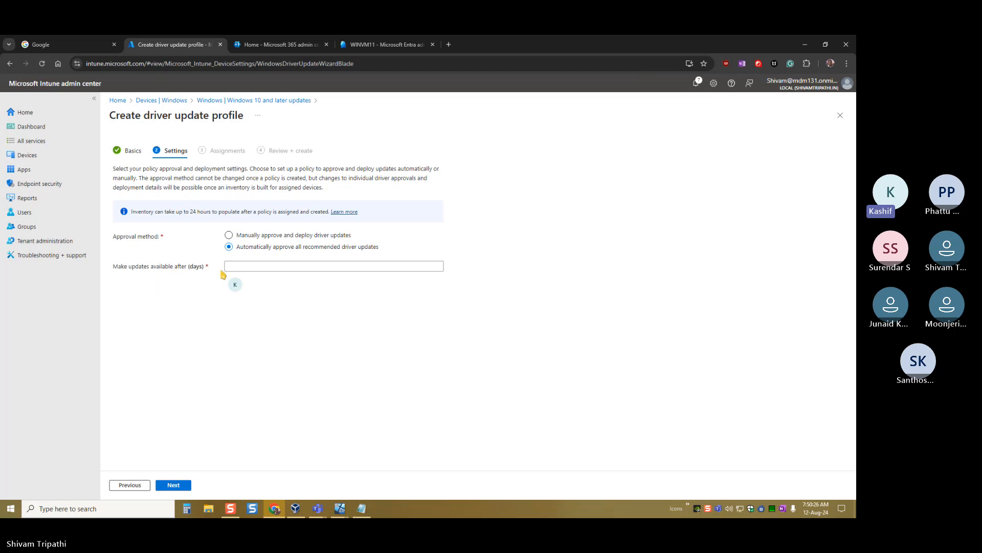
click(237, 266)
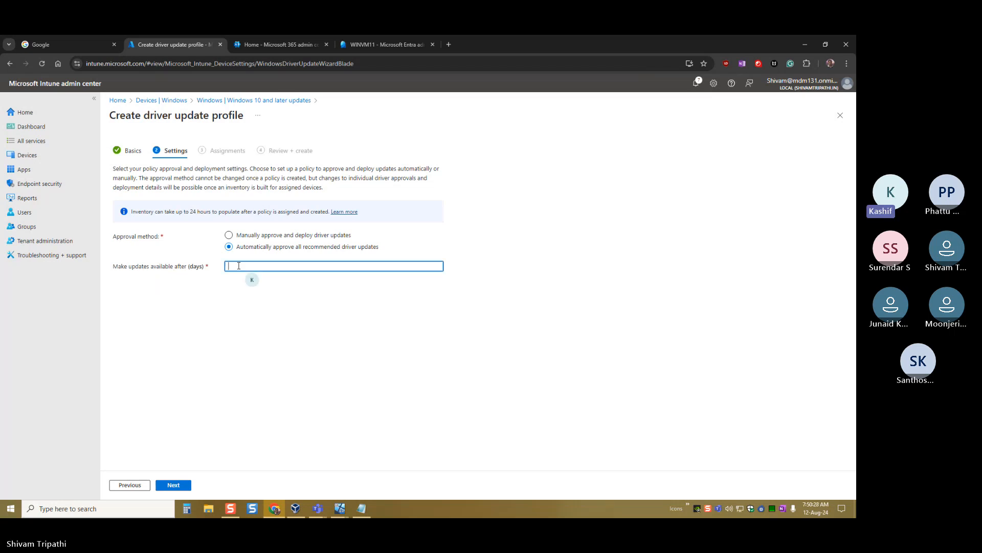
text(10)
click(174, 485)
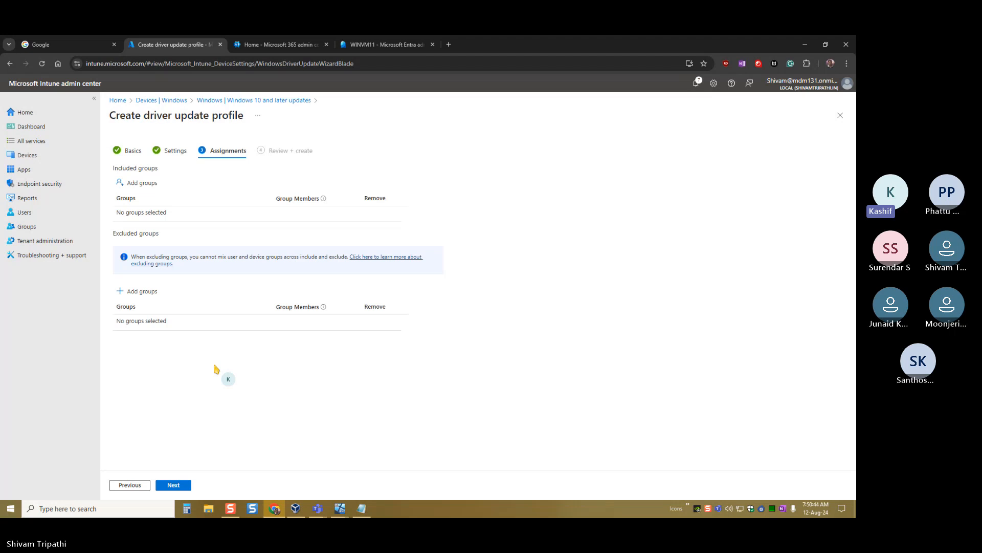
Step: Leave the driver wizard and browse the Quality updates, Feature updates and Update rings tabs
click(243, 101)
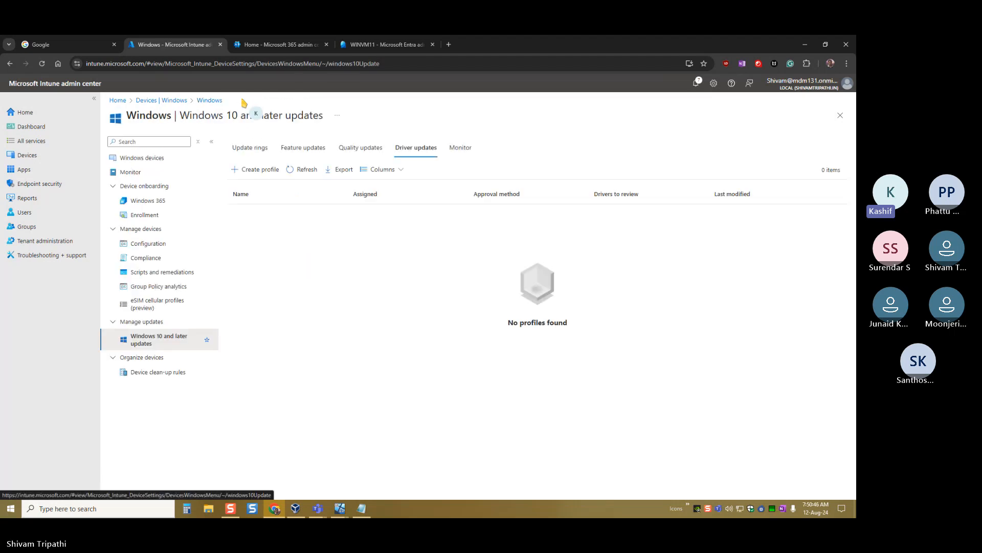
click(358, 150)
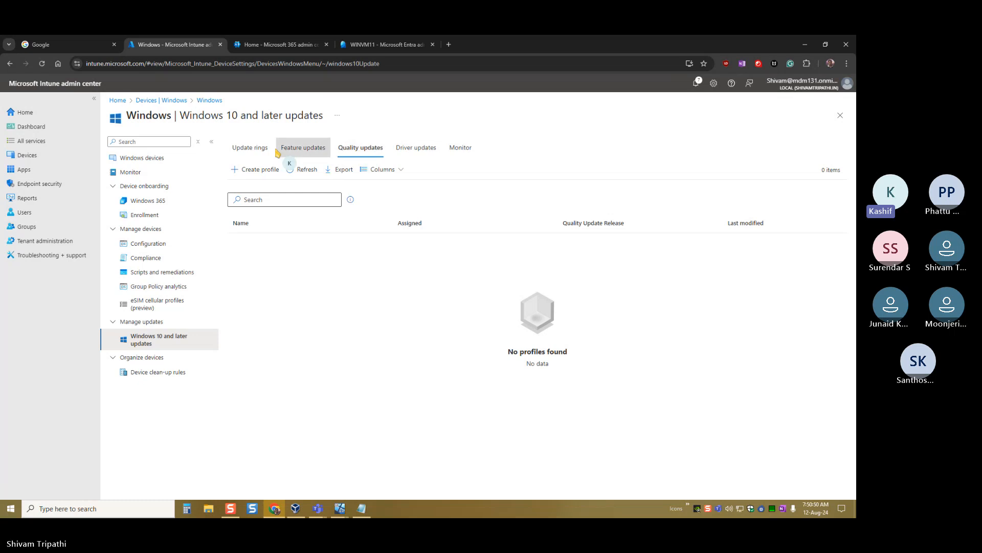
click(250, 148)
click(309, 152)
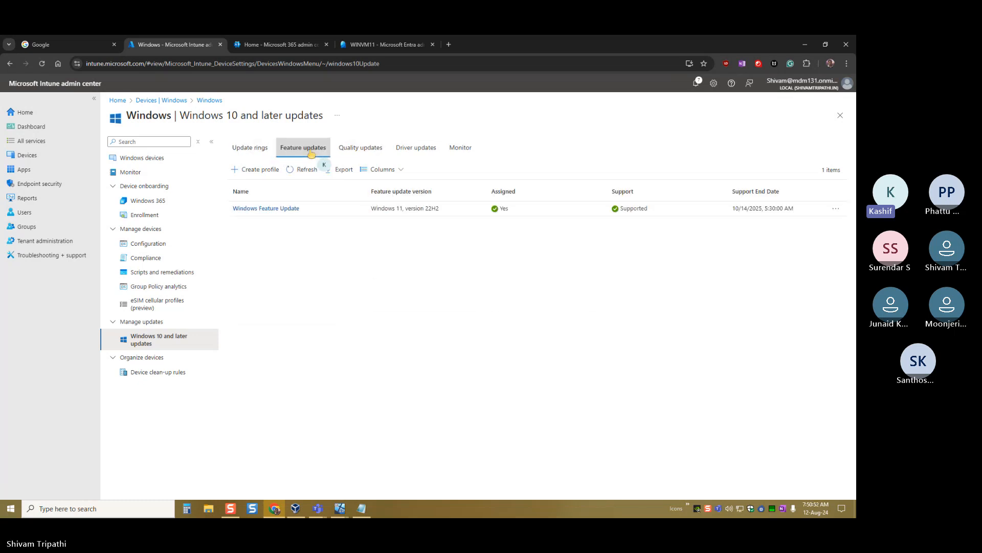
click(256, 152)
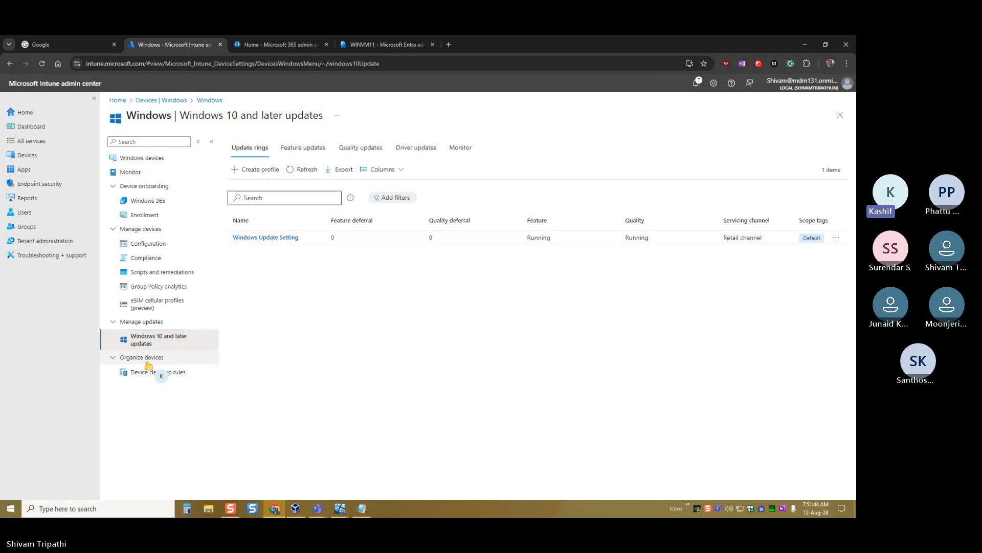
Step: Turn on deleting devices not checked in for 60 days, then leave for Scripts and remediations without saving
click(178, 373)
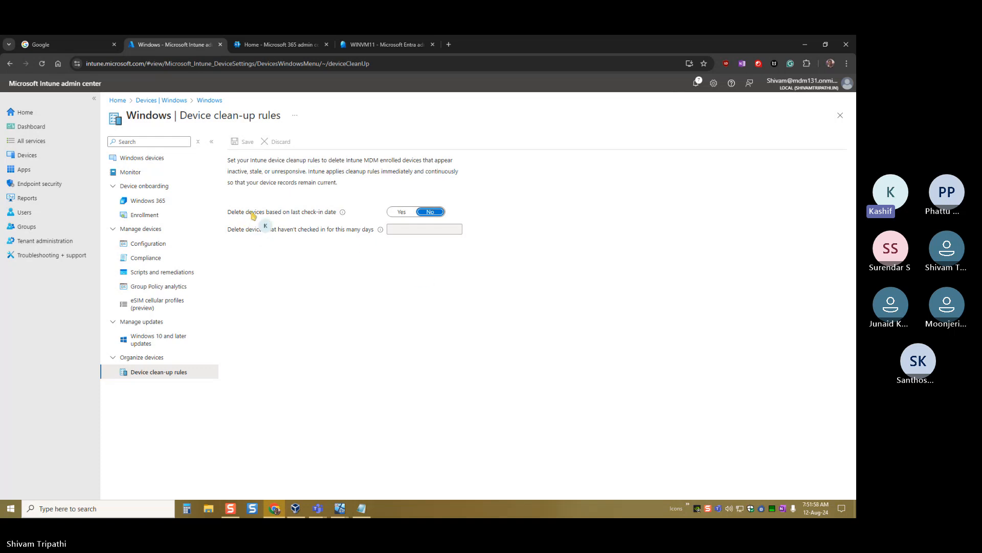
drag(251, 211, 277, 212)
click(401, 211)
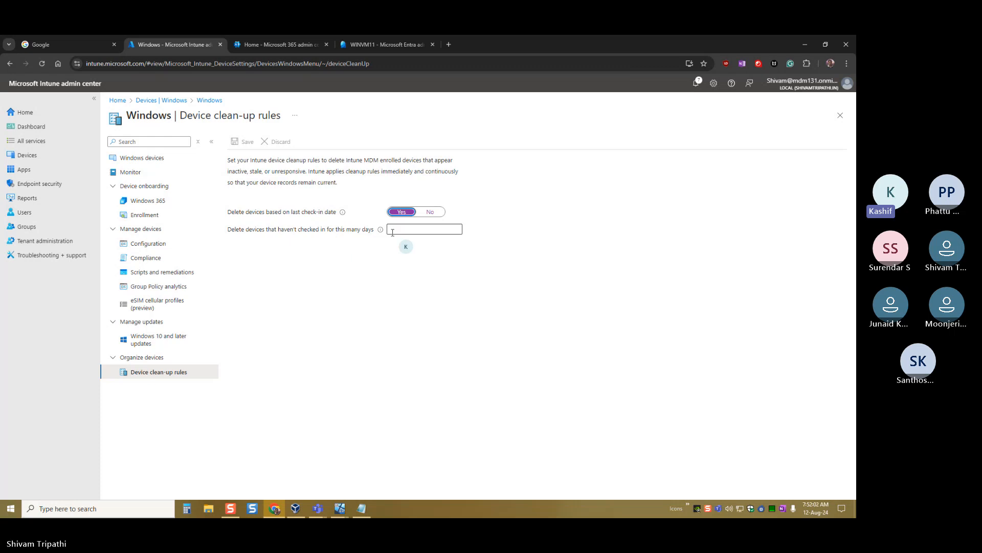
click(404, 230)
text(3)
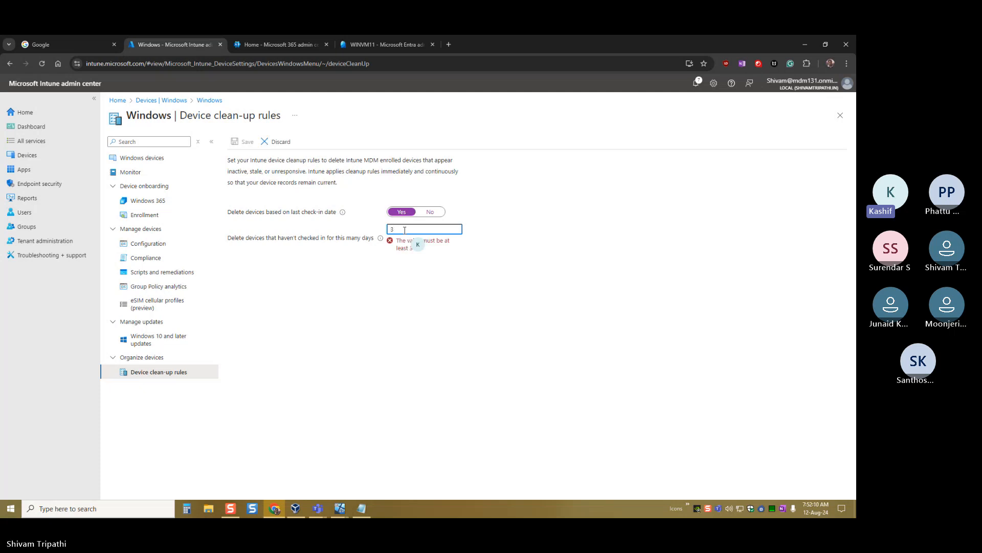
key(BackSpace)
text(60)
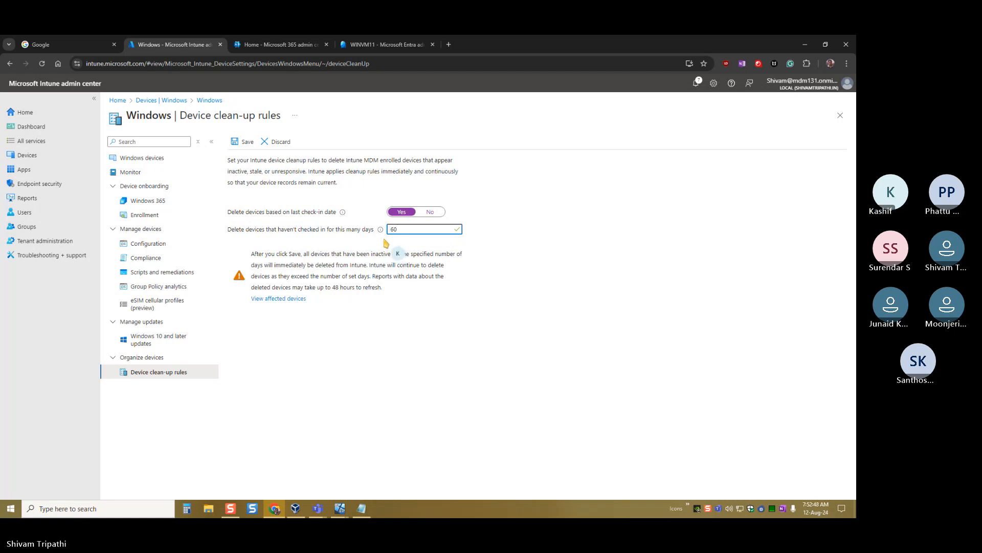
click(137, 273)
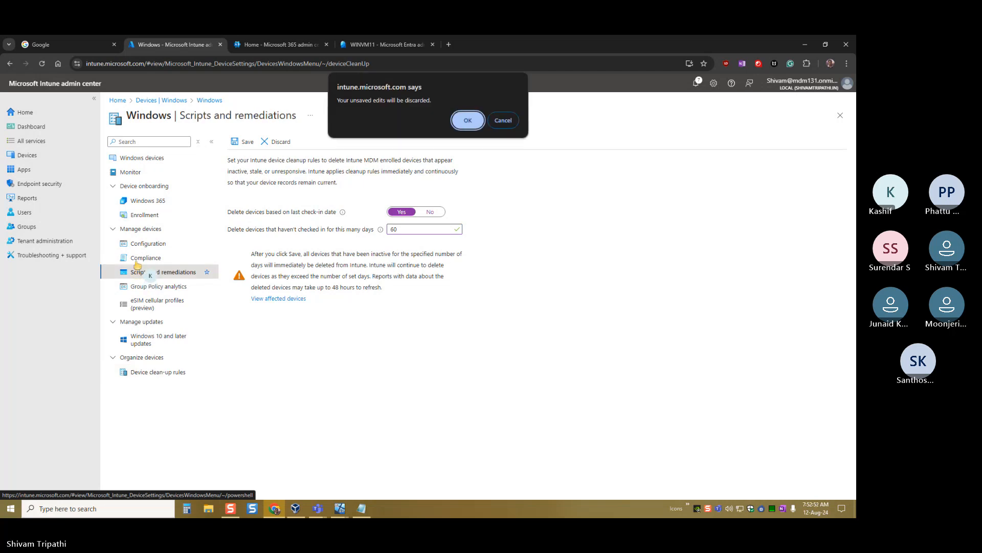
Step: Discard the clean-up edits, list the Platform scripts, and switch to the WINVM001 virtual machine
click(467, 120)
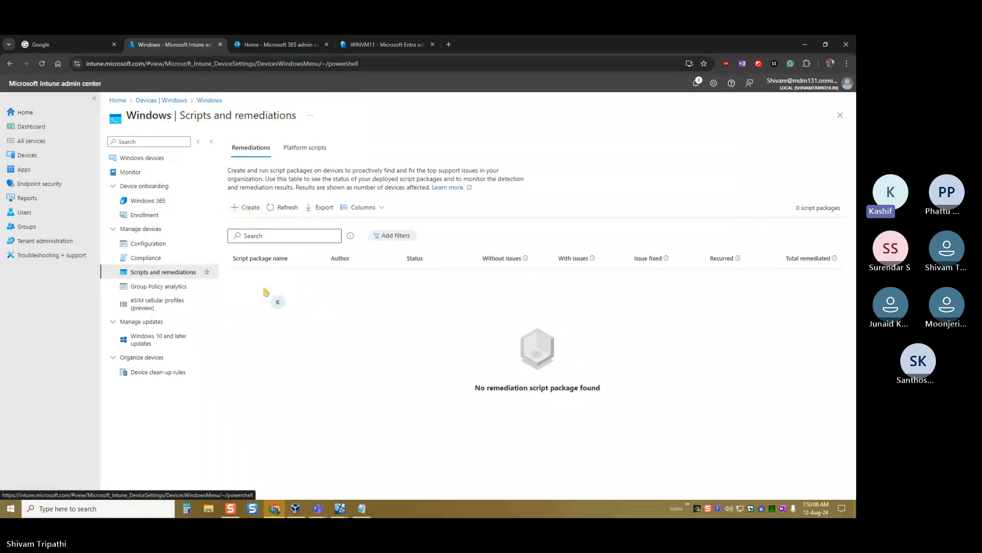
click(306, 149)
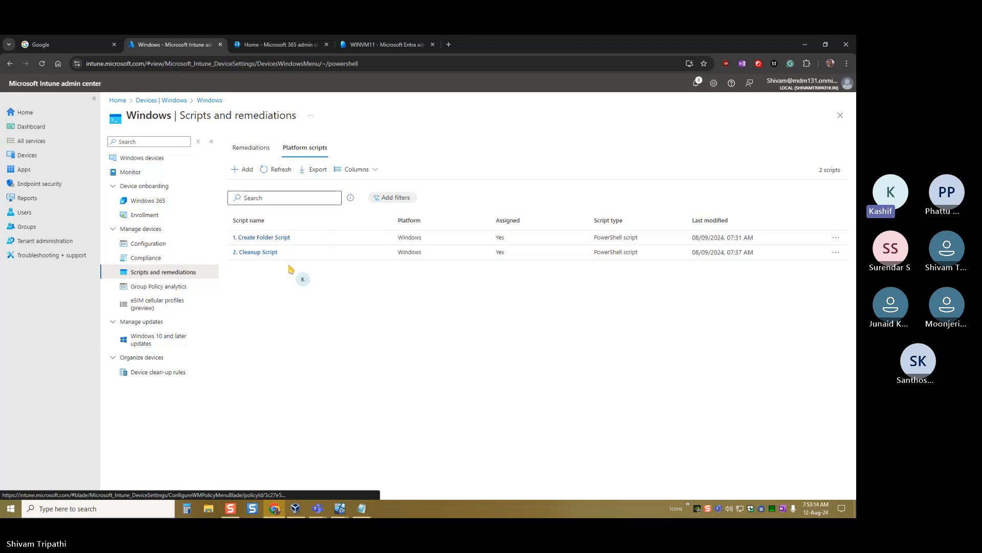
click(339, 507)
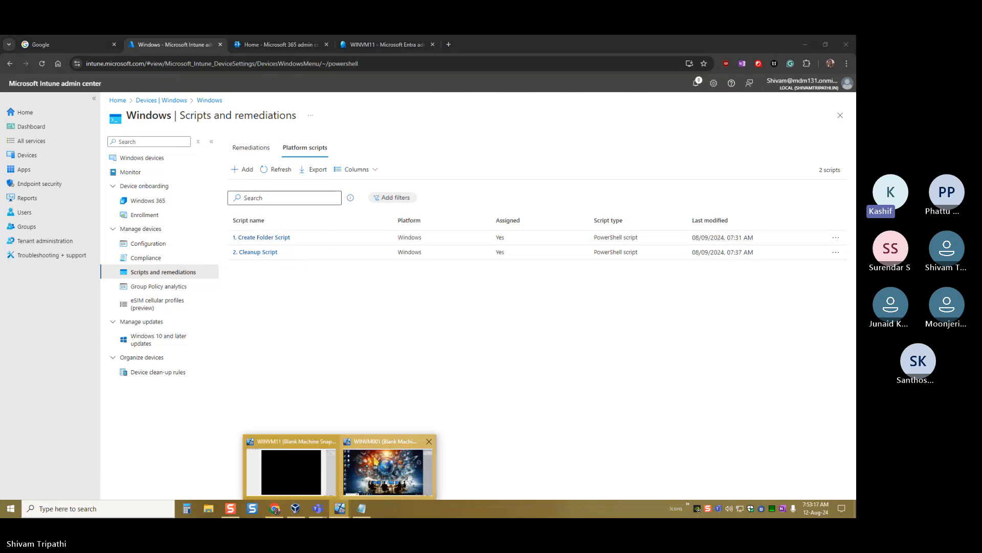
click(375, 459)
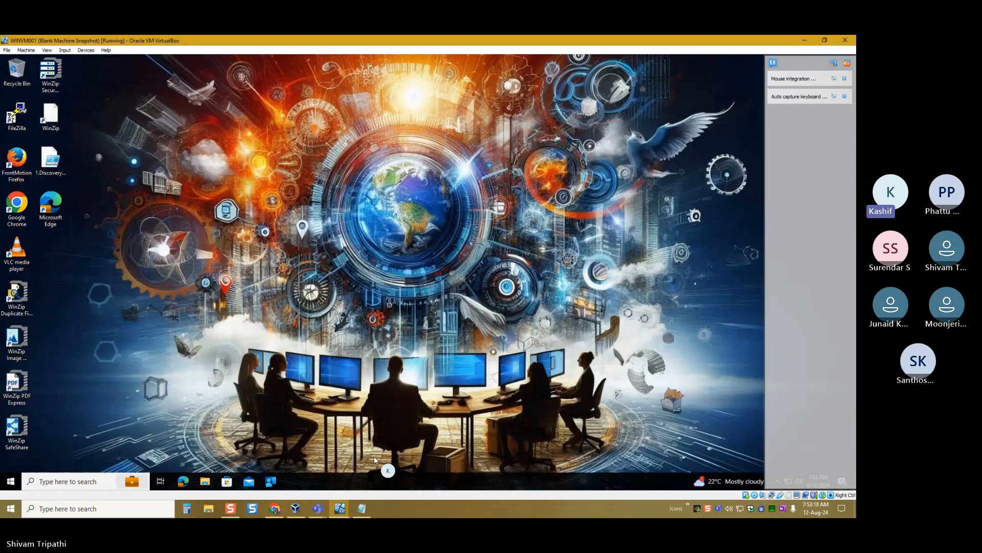
Step: In the WINVM001 VM, browse File Explorer to C:\Windows\Temp to see its log files
click(204, 481)
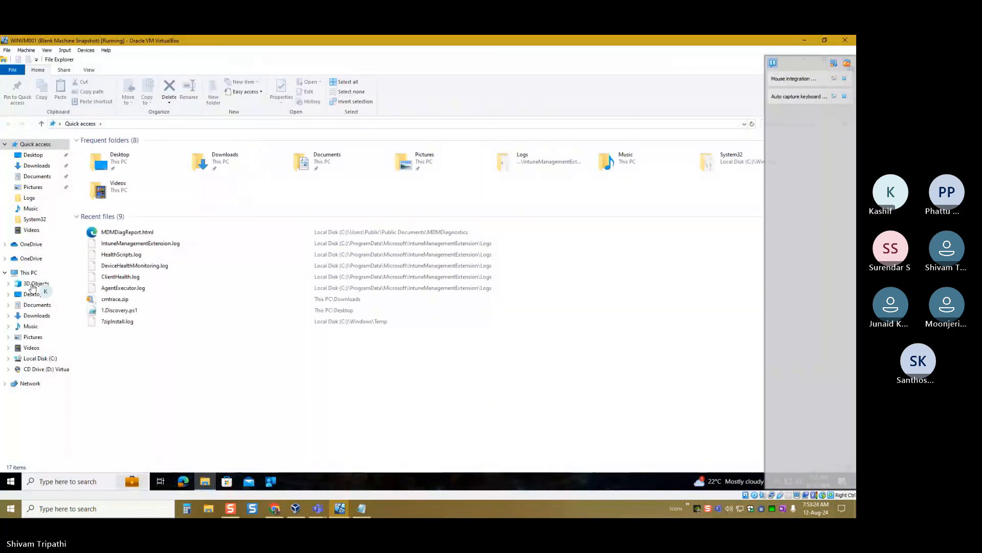
click(36, 360)
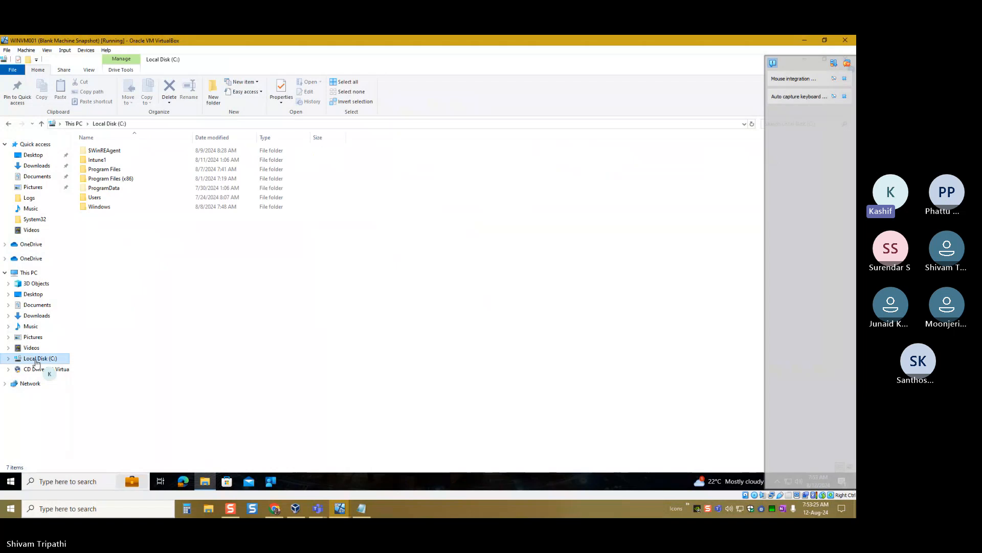
click(103, 162)
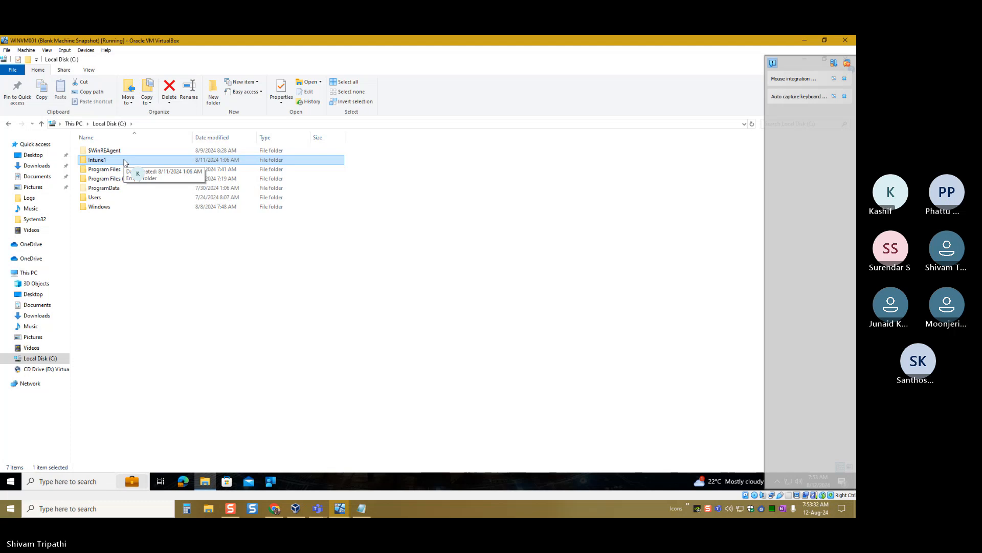
double_click(99, 207)
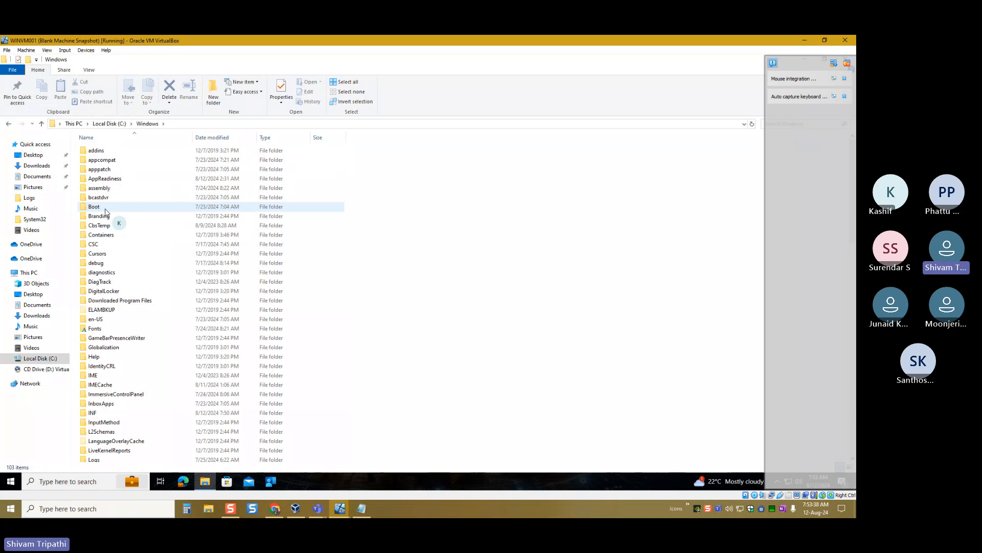
text(temp)
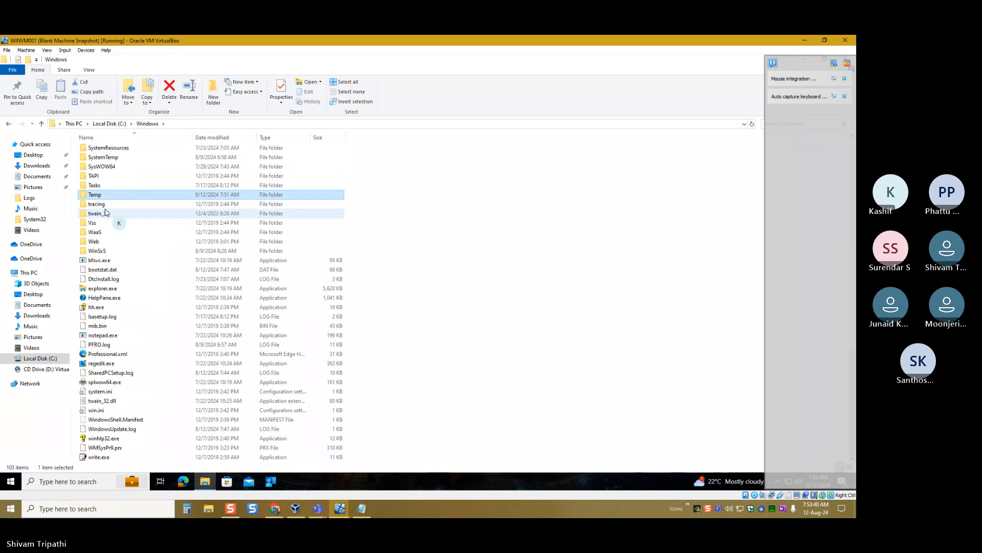
key(Return)
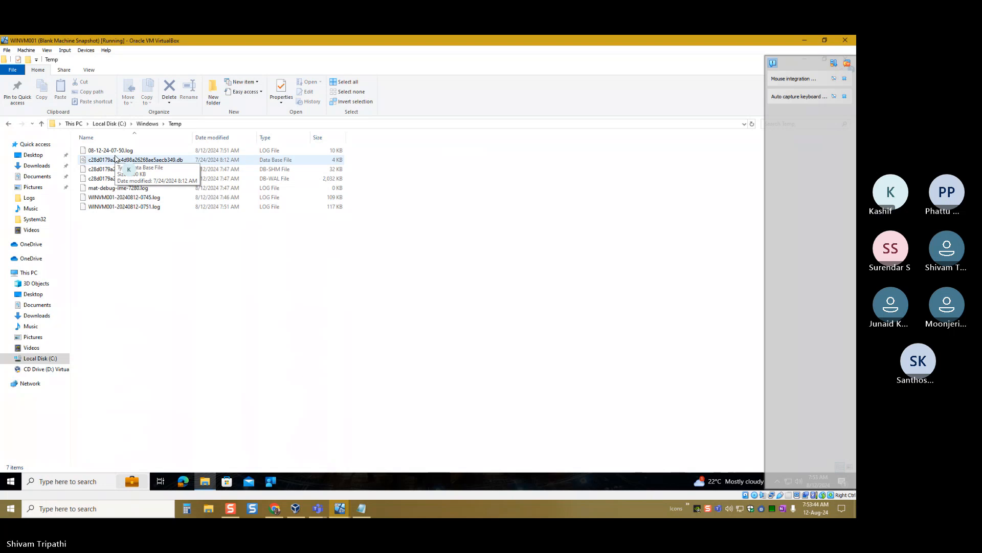
Step: Go back up to the Windows folder and return to Intune's Platform scripts list
click(145, 124)
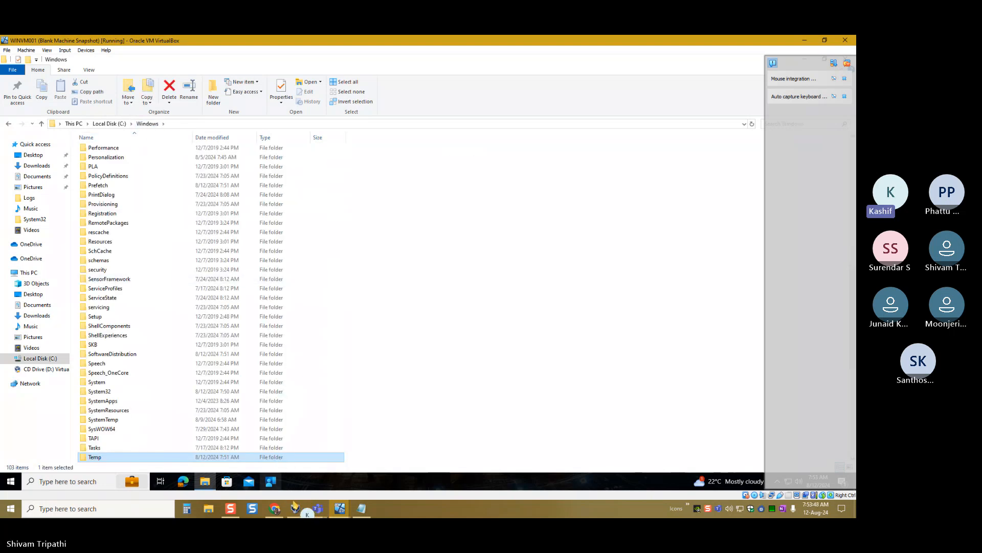
mouse_move(203, 485)
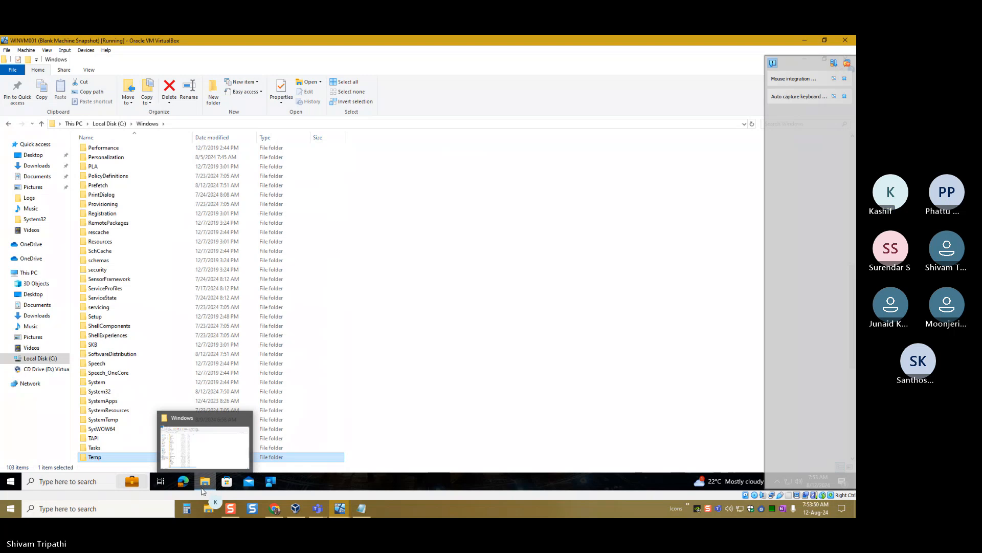
click(275, 509)
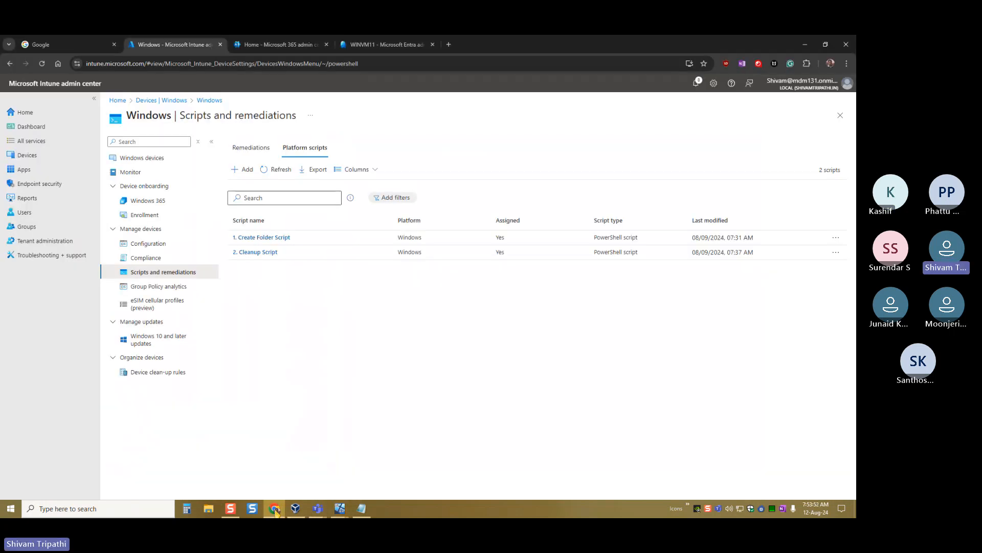
Step: Open the Create Folder Script properties and mark its script file name, create folder.ps1
click(268, 238)
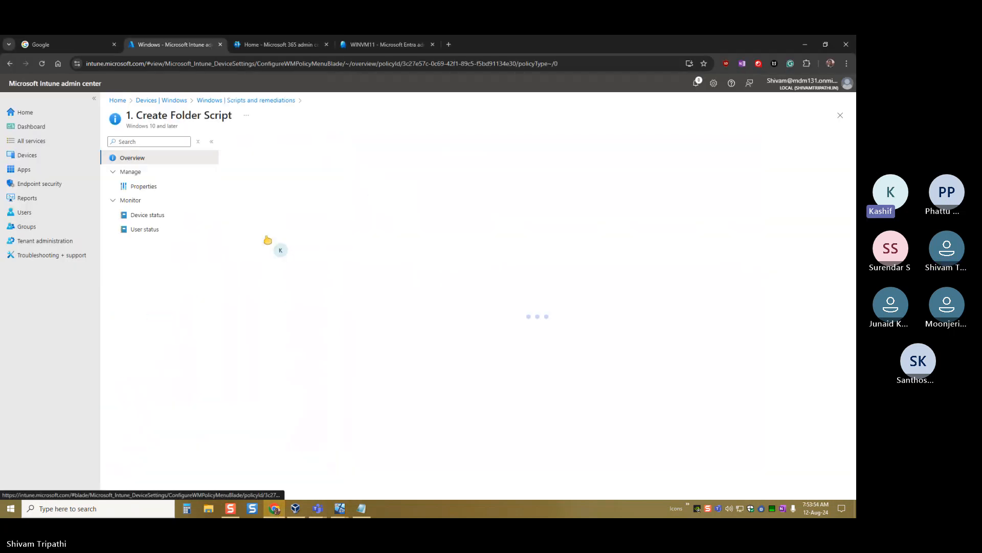
click(148, 187)
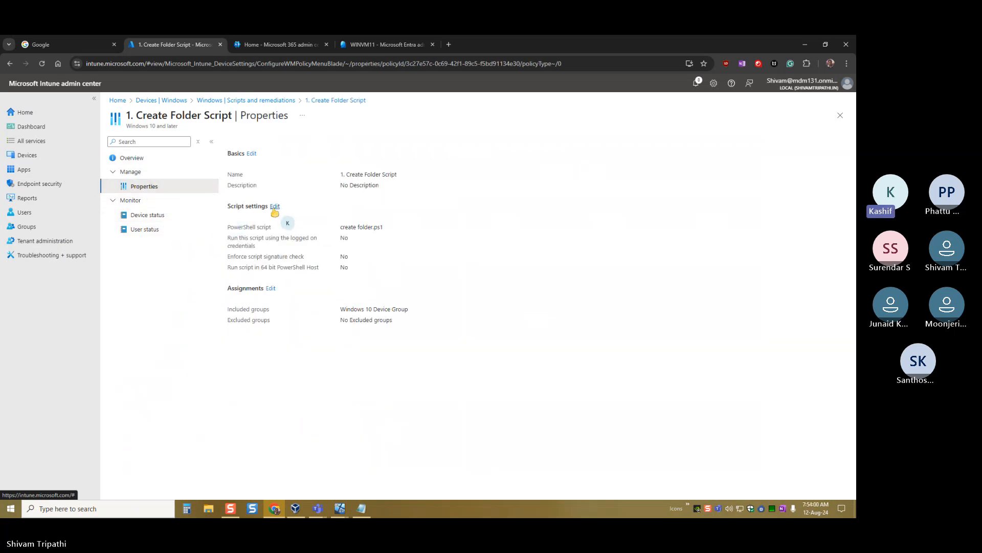
drag(341, 229, 395, 234)
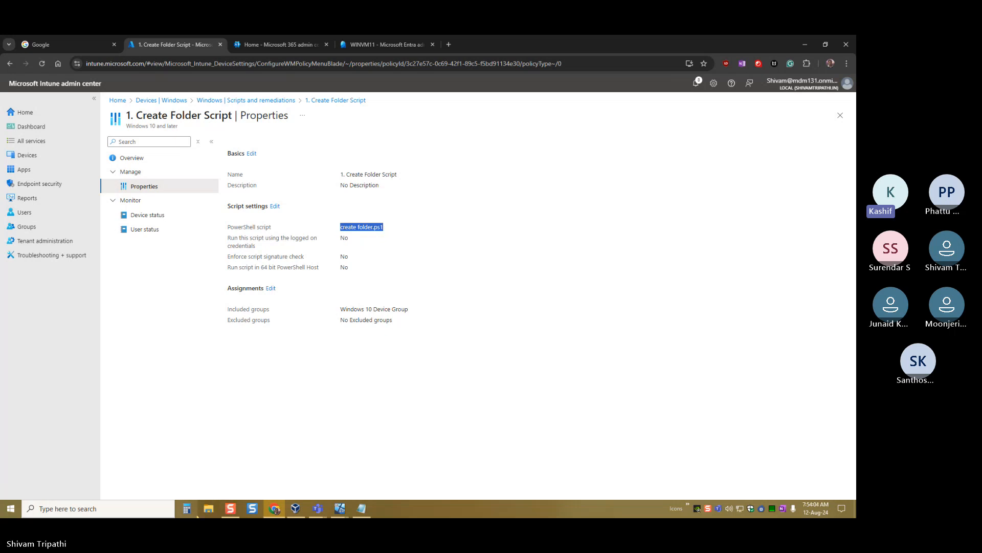
click(209, 510)
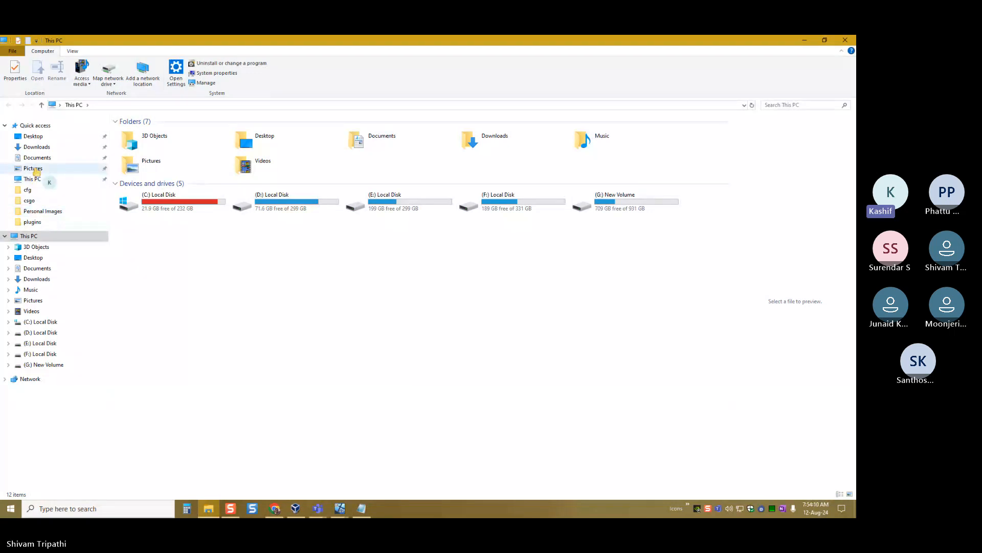
Step: Browse to the Logos folder under Downloads
click(36, 261)
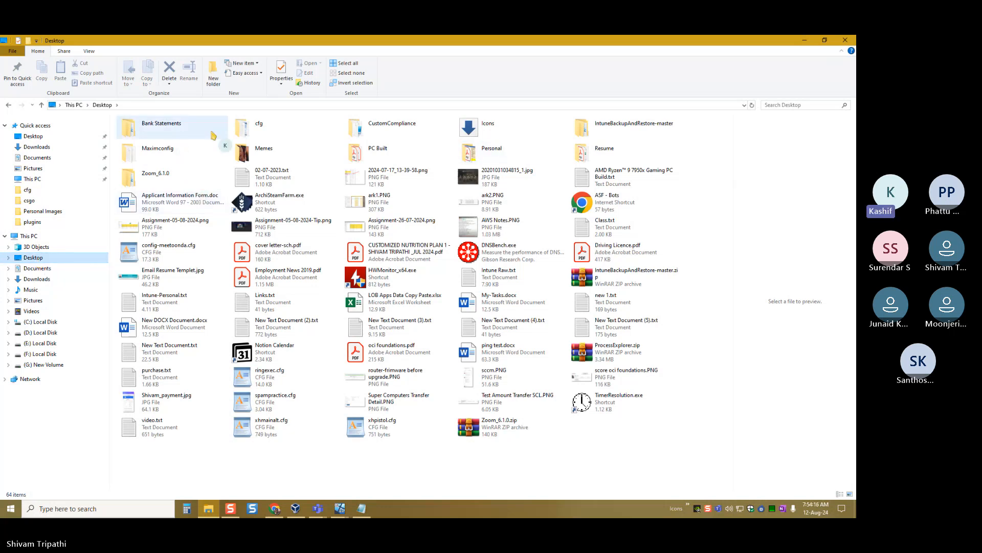
click(28, 281)
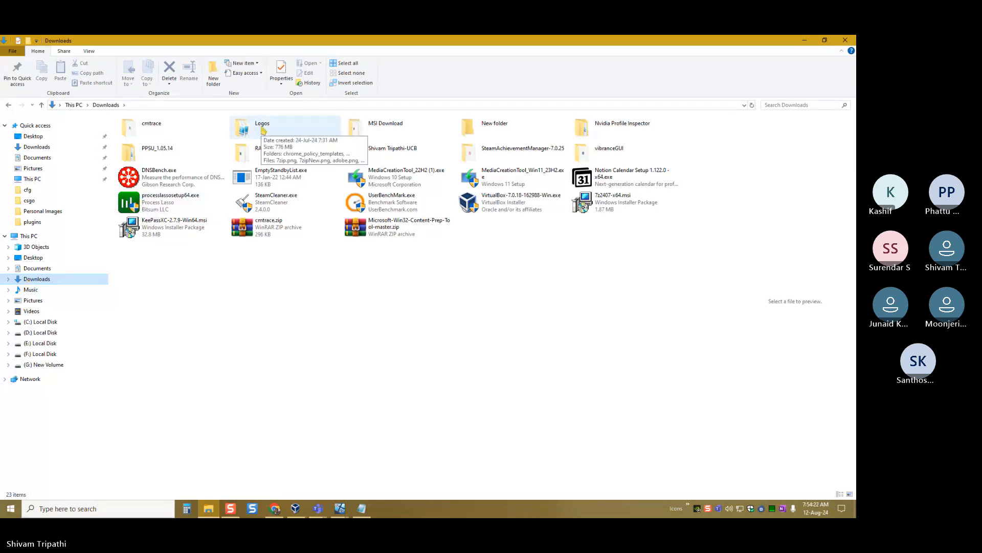
double_click(264, 131)
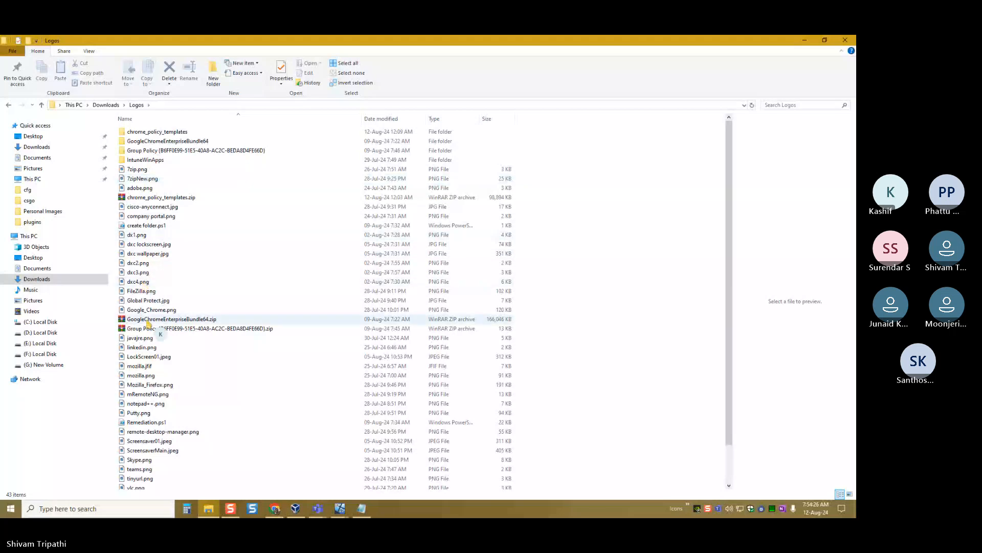
scroll(148, 430, down, 2)
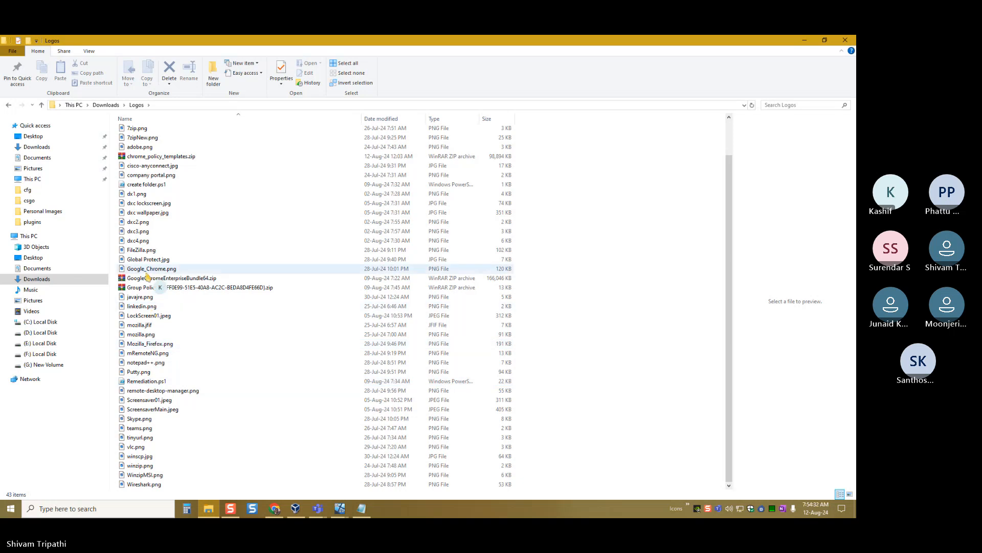
Step: Open create folder.ps1 in Notepad to read its contents, then close it
click(152, 184)
right_click(152, 184)
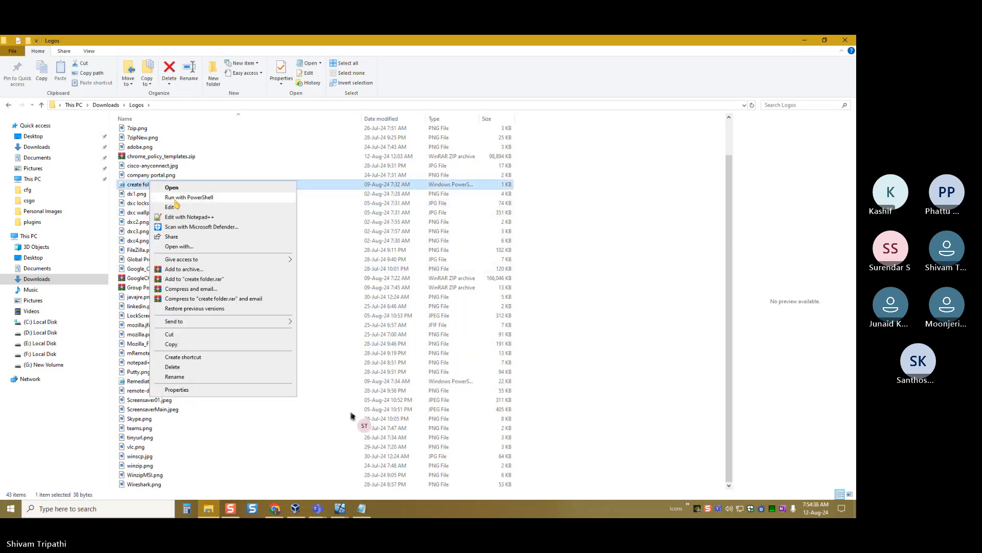
click(187, 188)
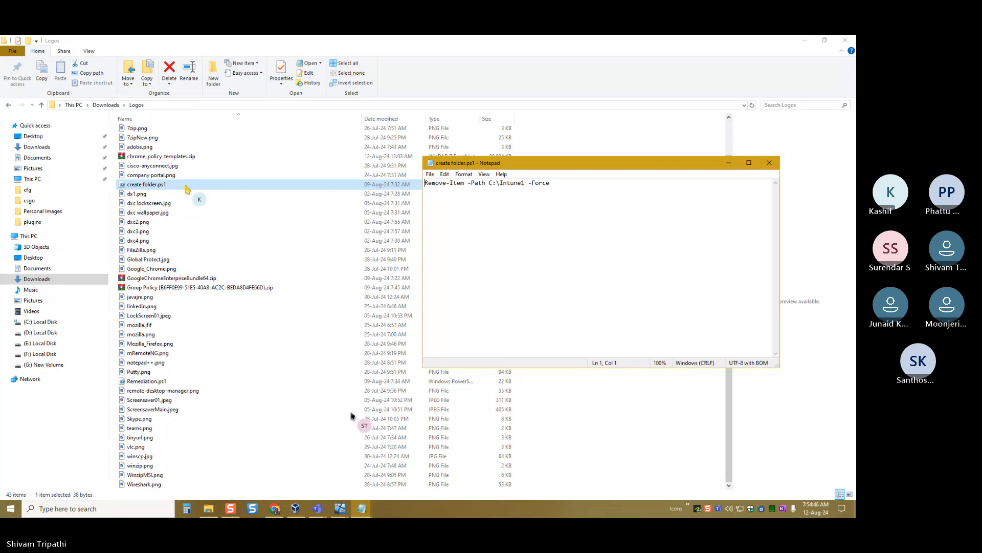
click(770, 163)
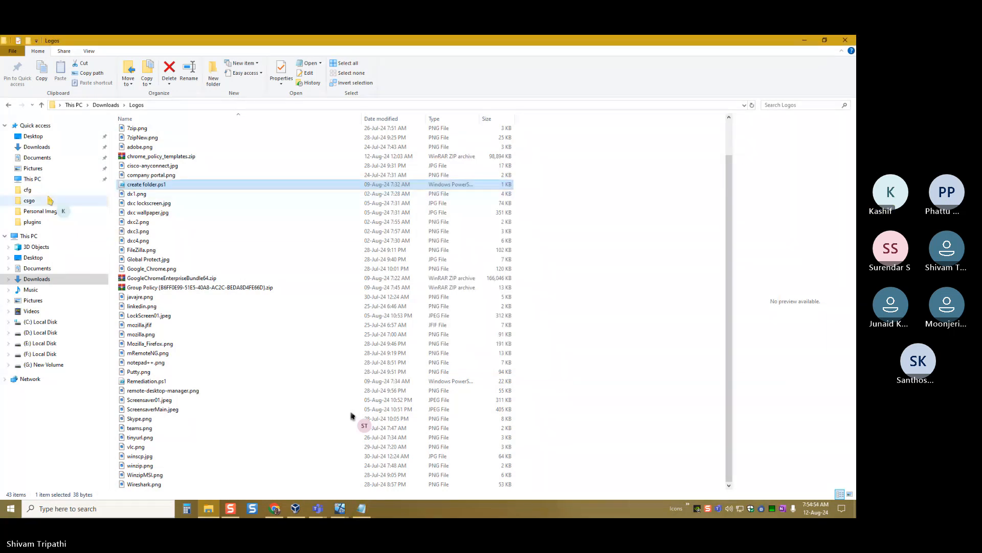
Step: Check Desktop\CustomCompliance, then select create folder.ps1 in Downloads\Logos and return to Intune
click(33, 136)
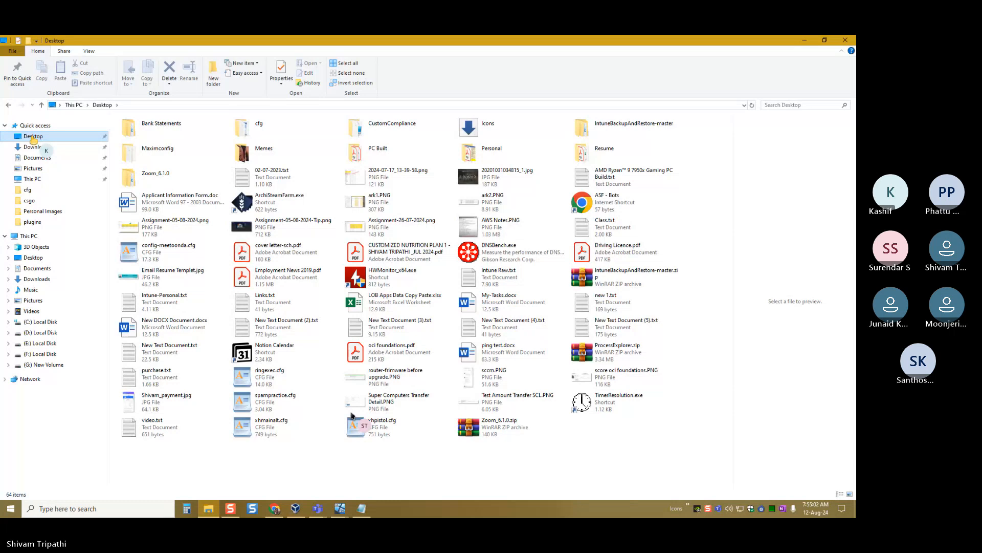
double_click(366, 134)
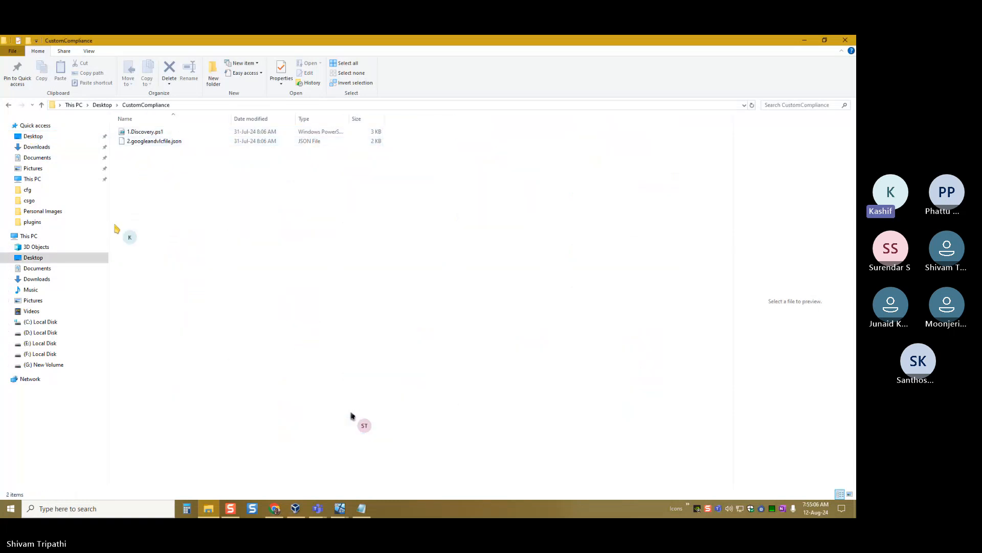
click(37, 279)
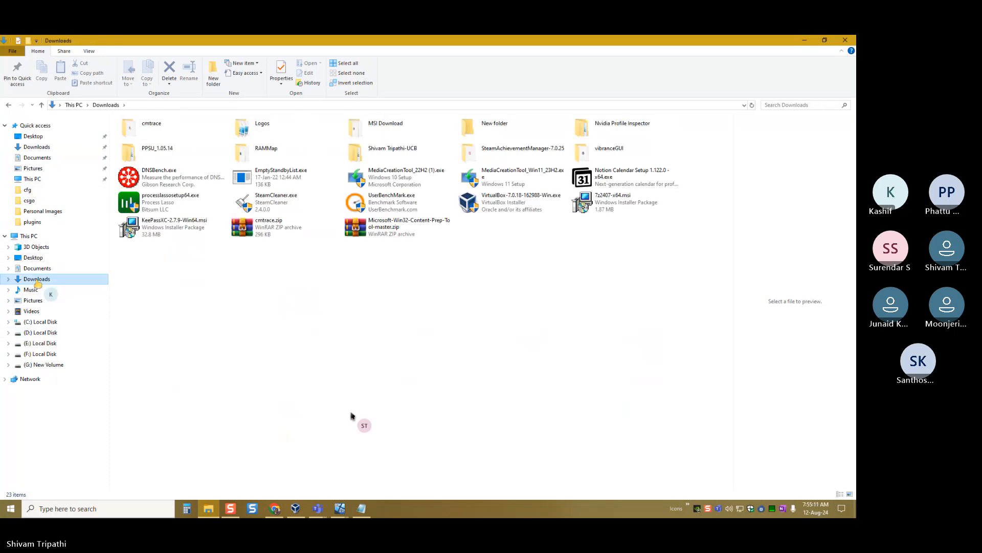
click(267, 132)
double_click(267, 132)
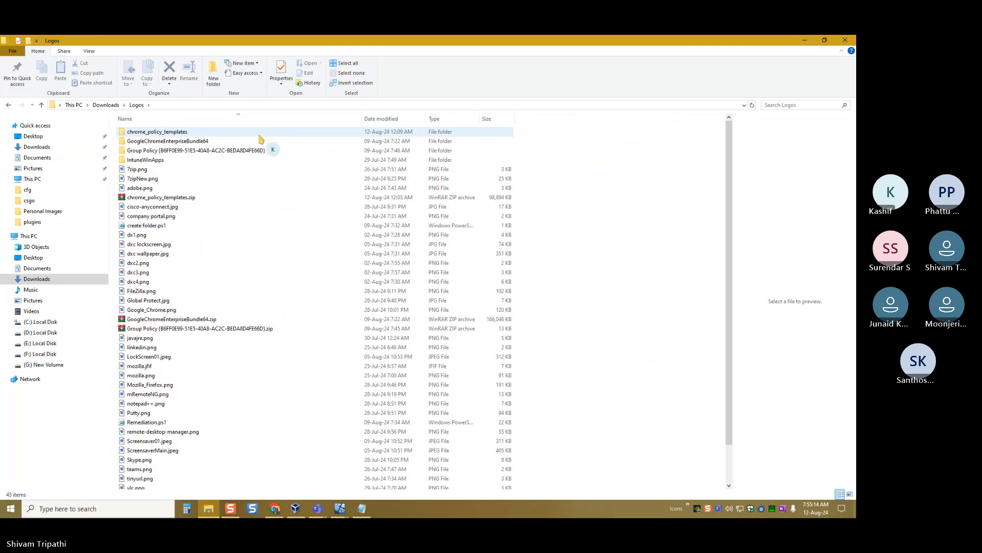
click(152, 226)
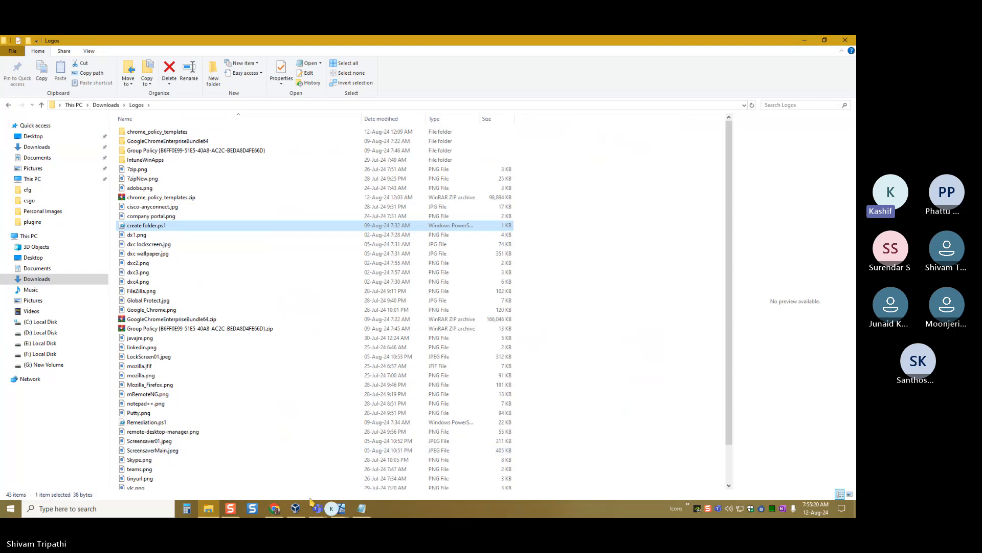
click(275, 509)
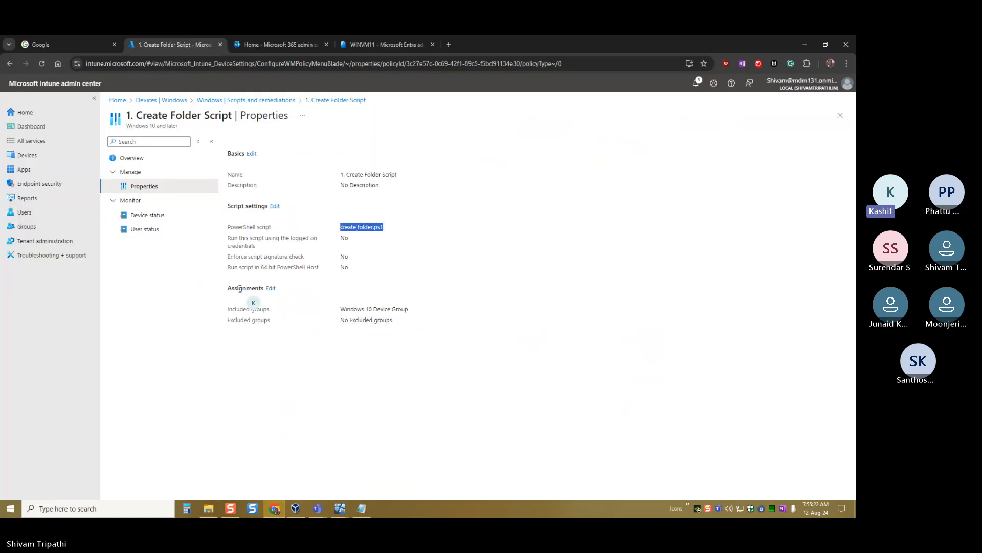
Step: Go back to Scripts and remediations and open the 1. Create Folder Script overview
click(253, 101)
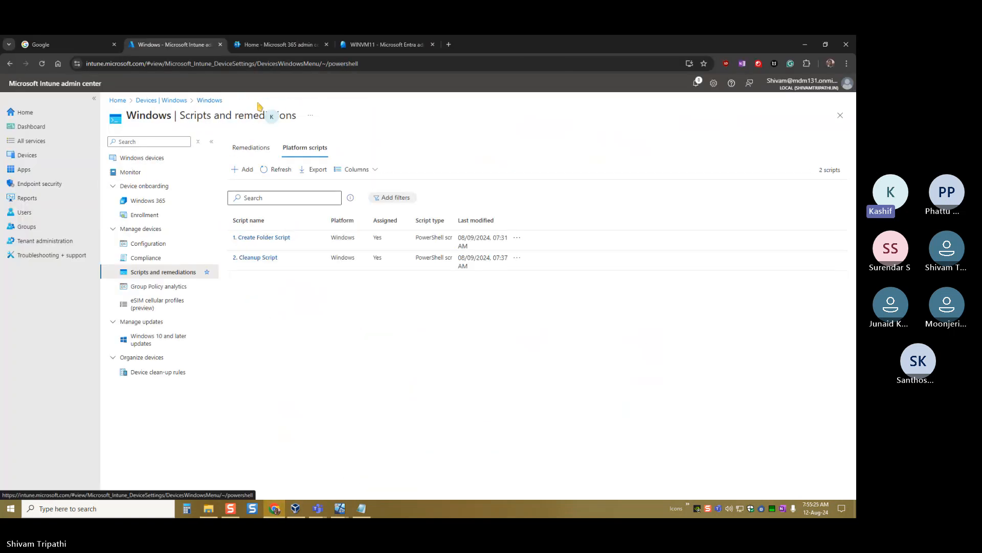
click(264, 238)
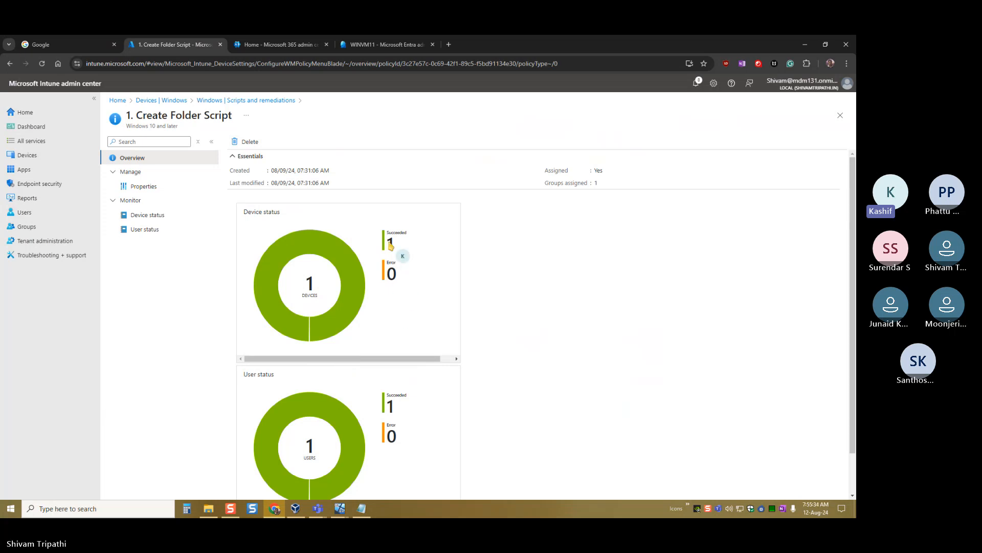
Step: Check Device status showing WINVM001 succeeded, mark its Last Updated time, and return to Platform scripts
click(147, 215)
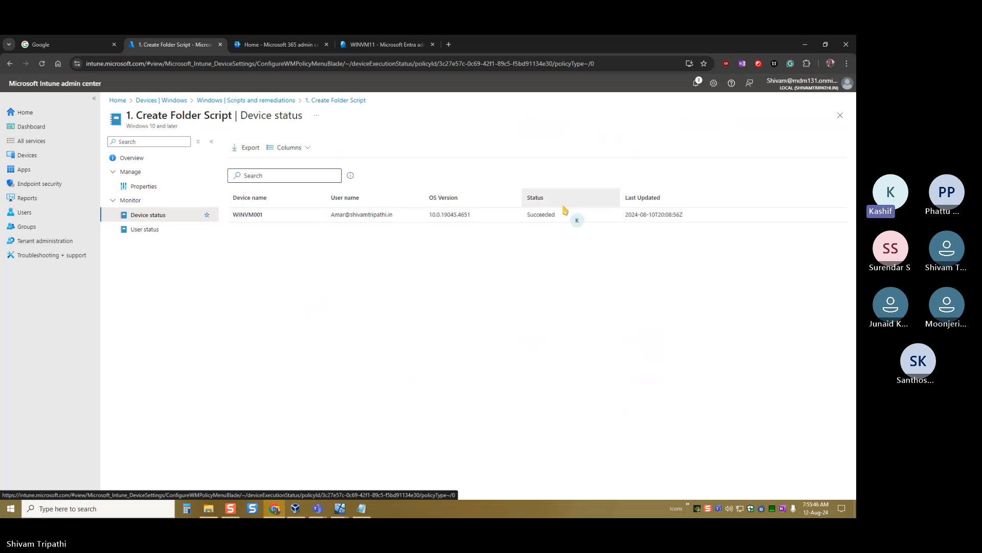
drag(624, 216, 681, 214)
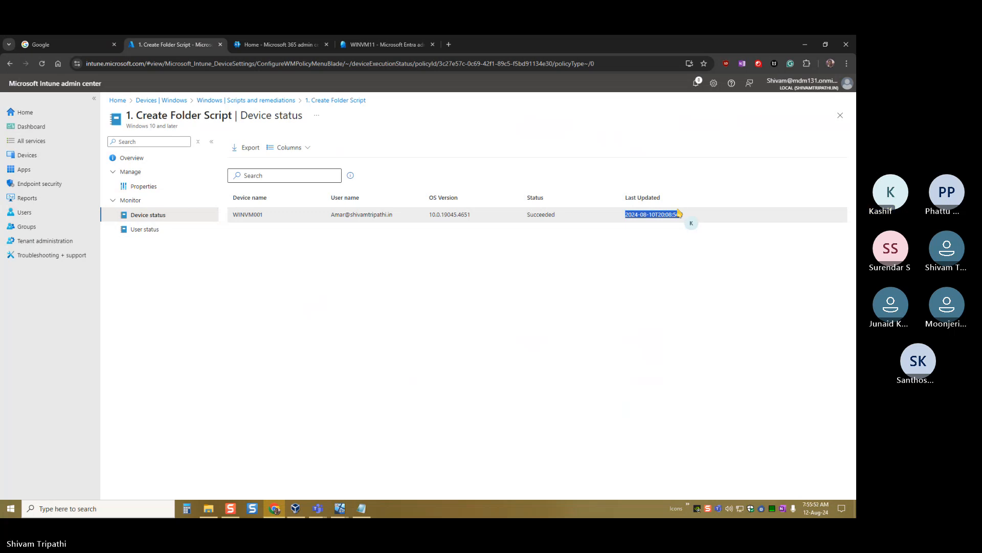
click(246, 101)
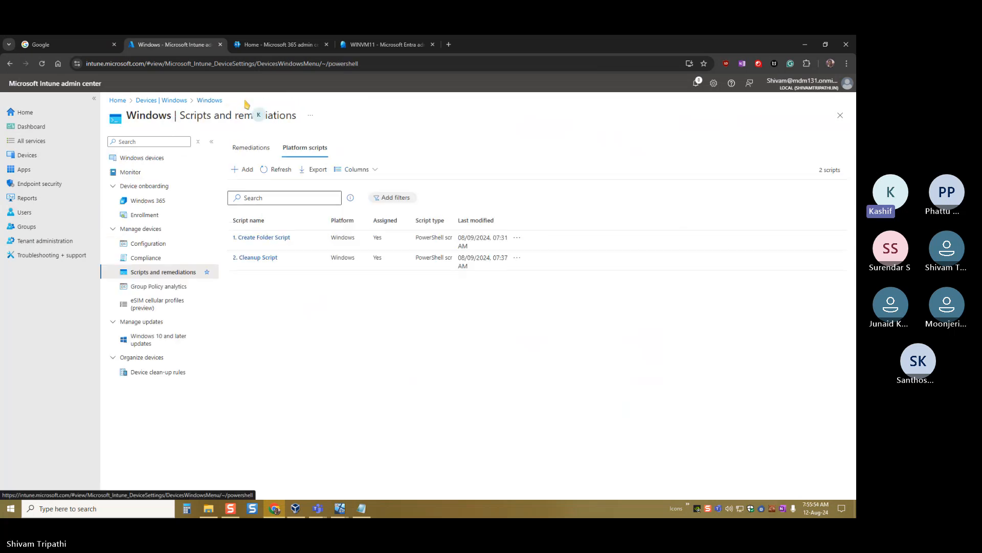
Step: Review the Cleanup Script's properties, device and user status, showing WINVM001 failed running Remediation.ps1
click(255, 252)
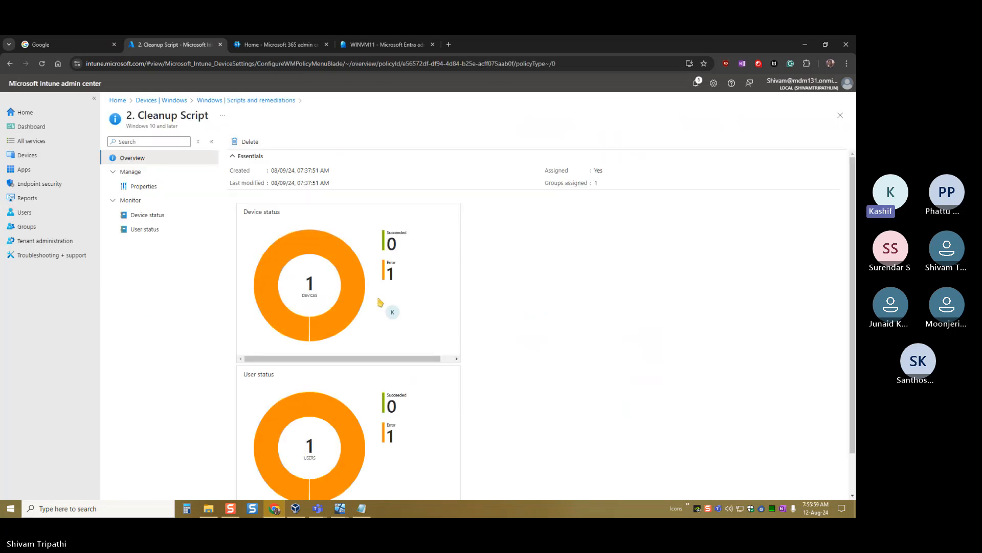
scroll(405, 355, down, 1)
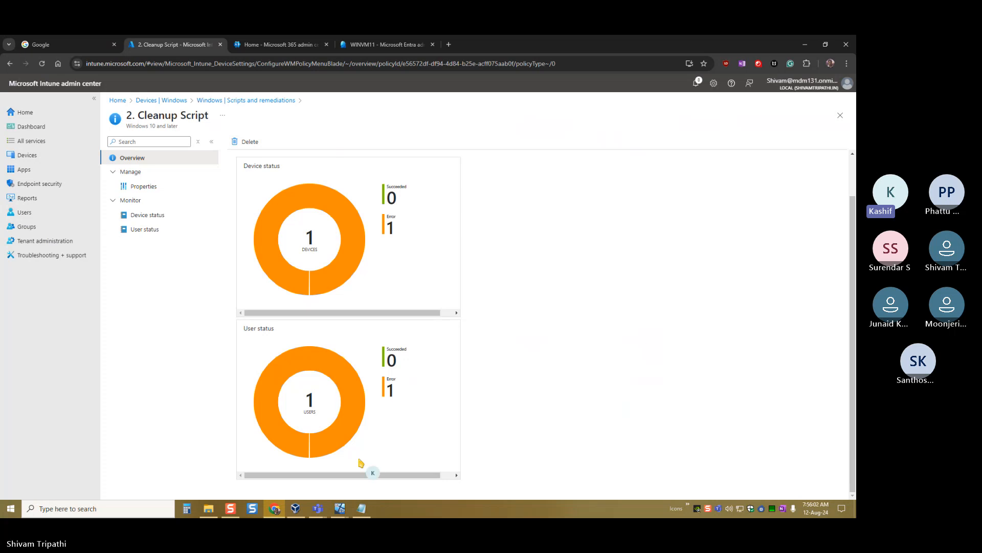
scroll(358, 463, up, 1)
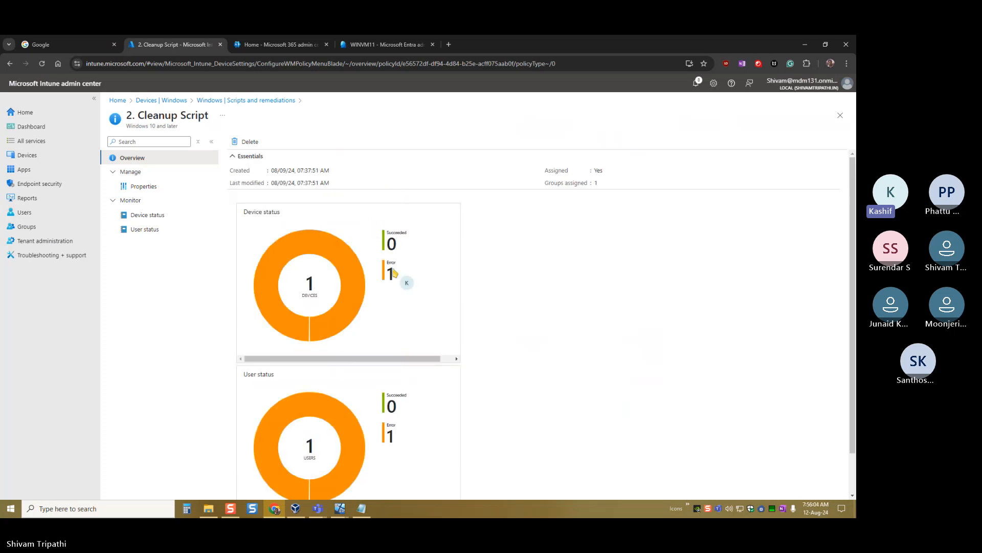
click(146, 187)
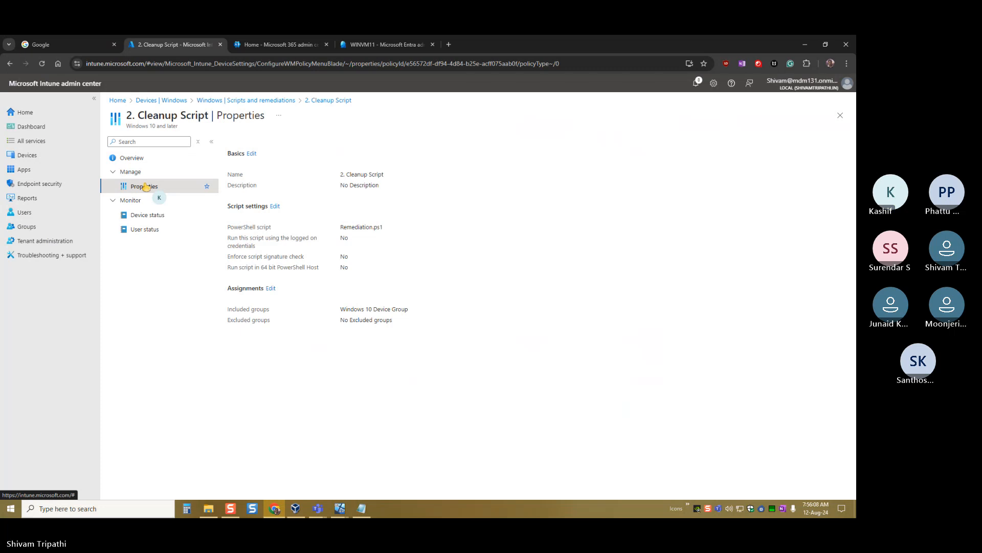
click(145, 216)
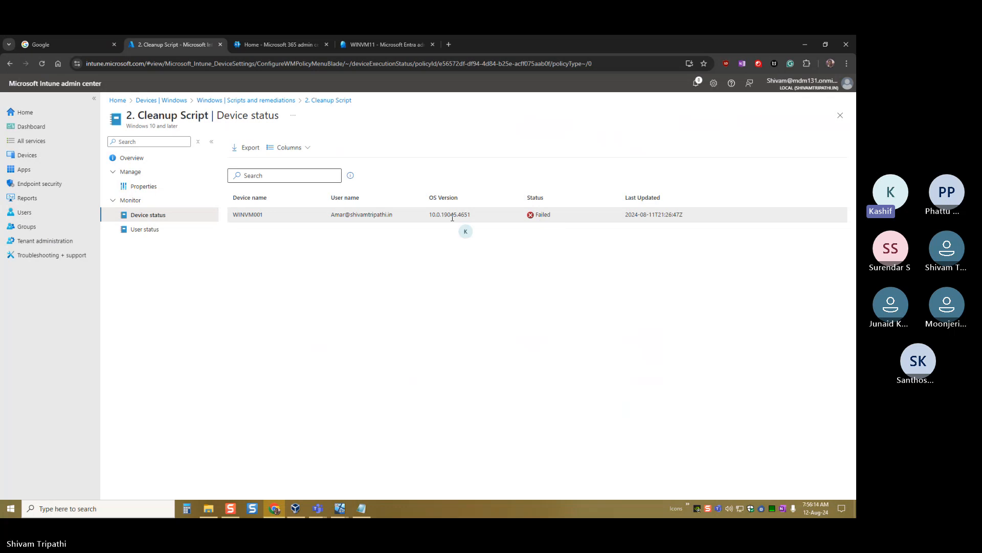
click(161, 233)
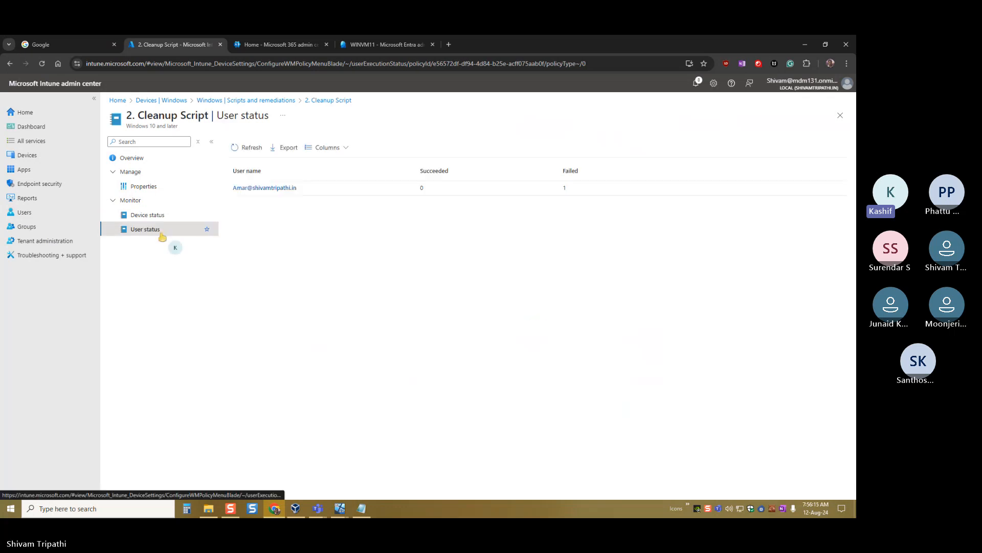
click(162, 217)
click(146, 187)
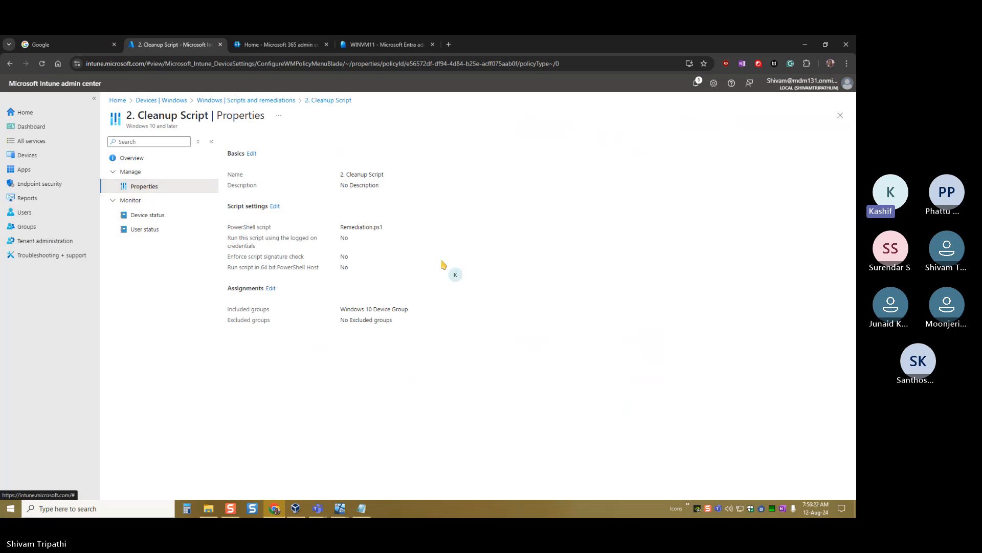
click(210, 509)
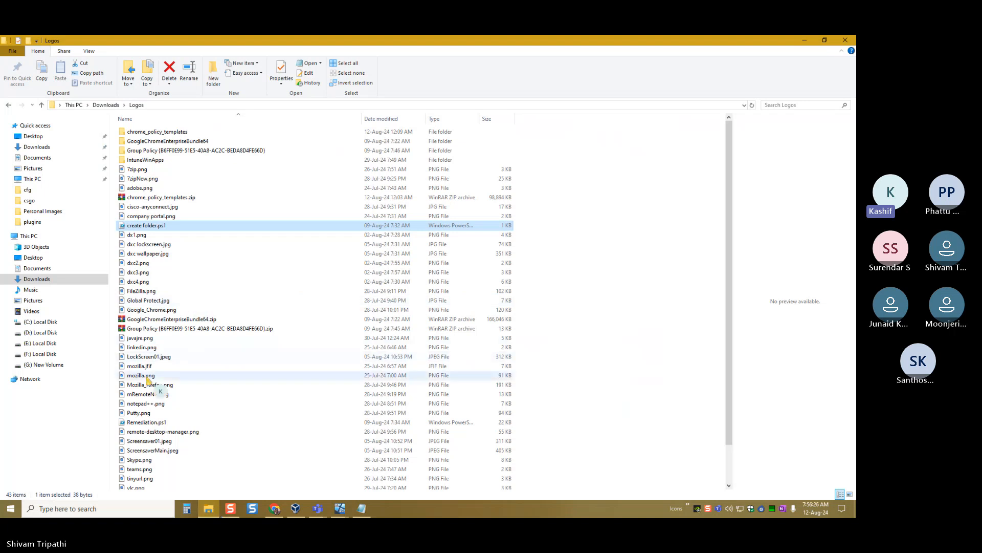
Step: Open Remediation.ps1 in Notepad, accepting the security warning
click(151, 422)
right_click(152, 424)
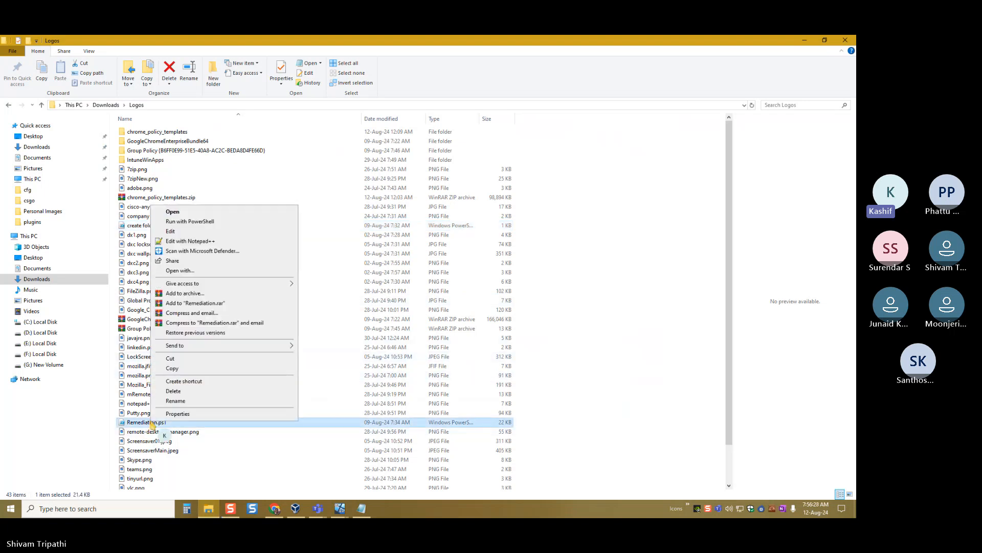
click(184, 212)
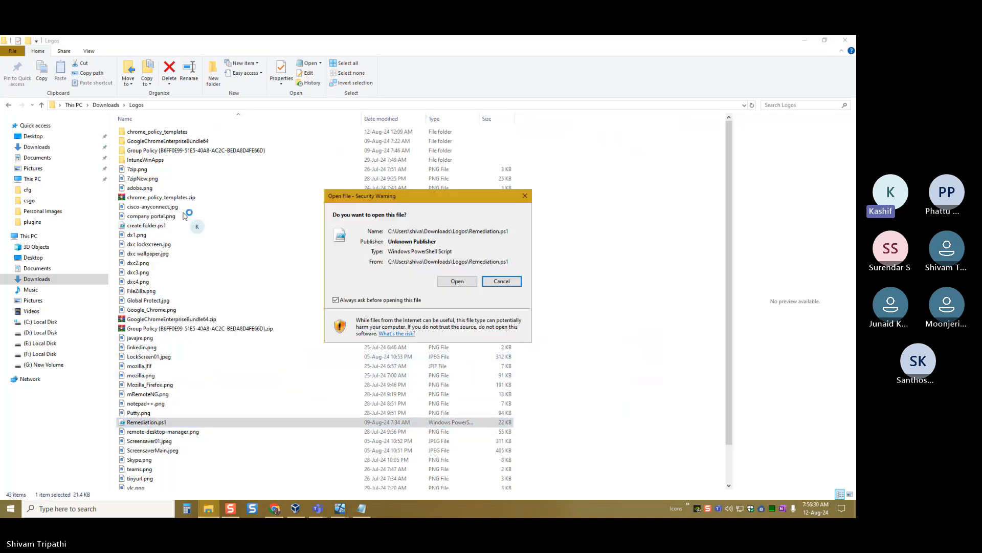
click(457, 281)
Step: Read through the script, mark the C:\Windows\ccmcache path, then close Notepad and return to Intune
scroll(454, 280, down, 8)
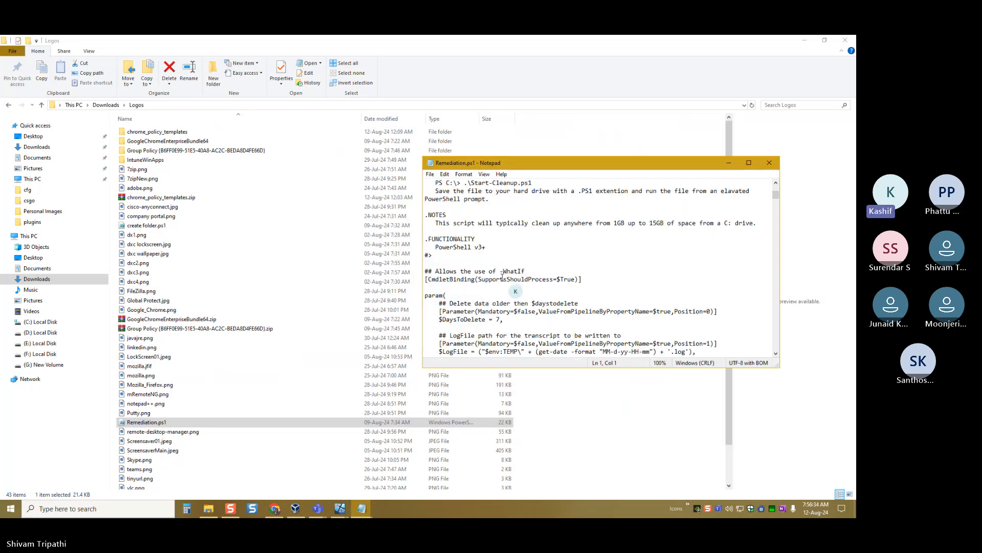
scroll(502, 292, down, 4)
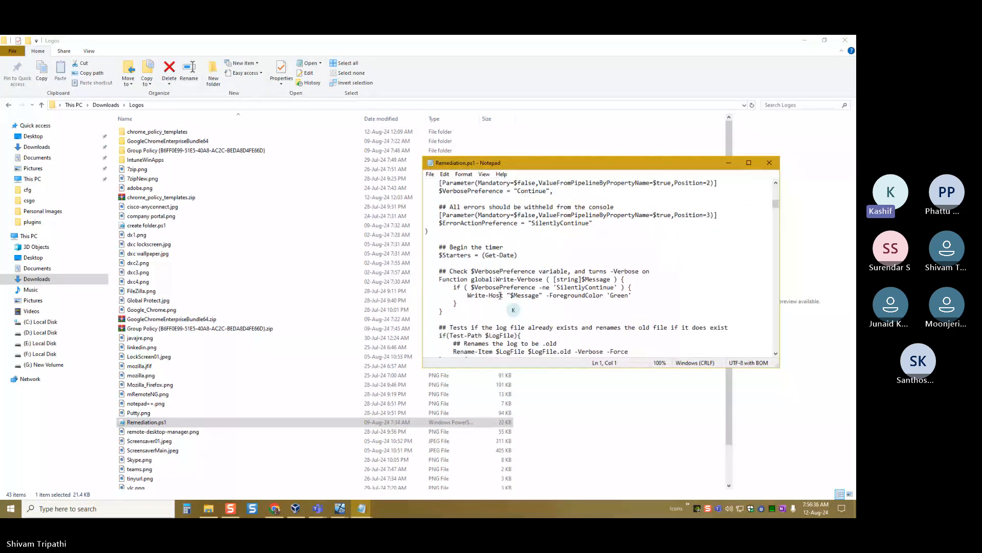
scroll(500, 296, down, 3)
scroll(501, 295, down, 5)
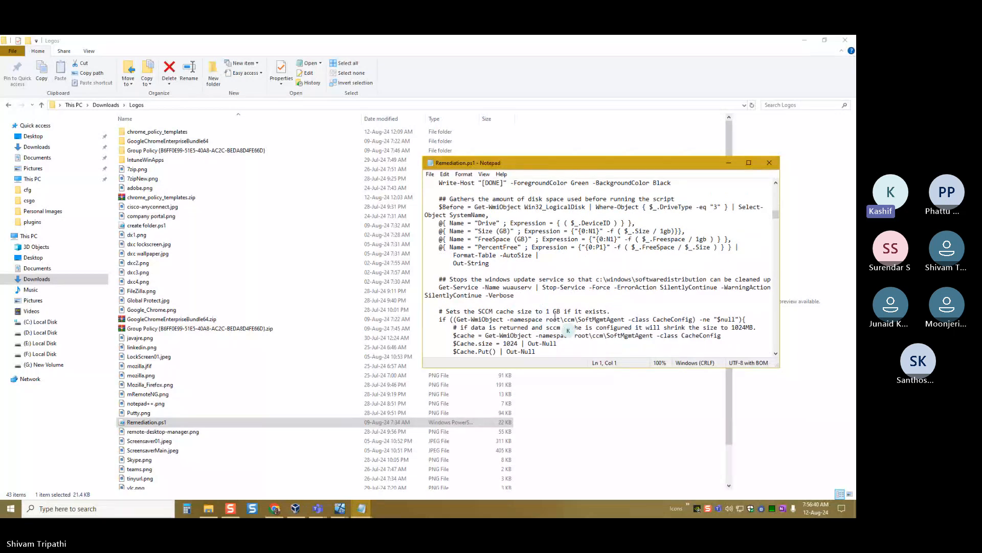
scroll(536, 314, down, 5)
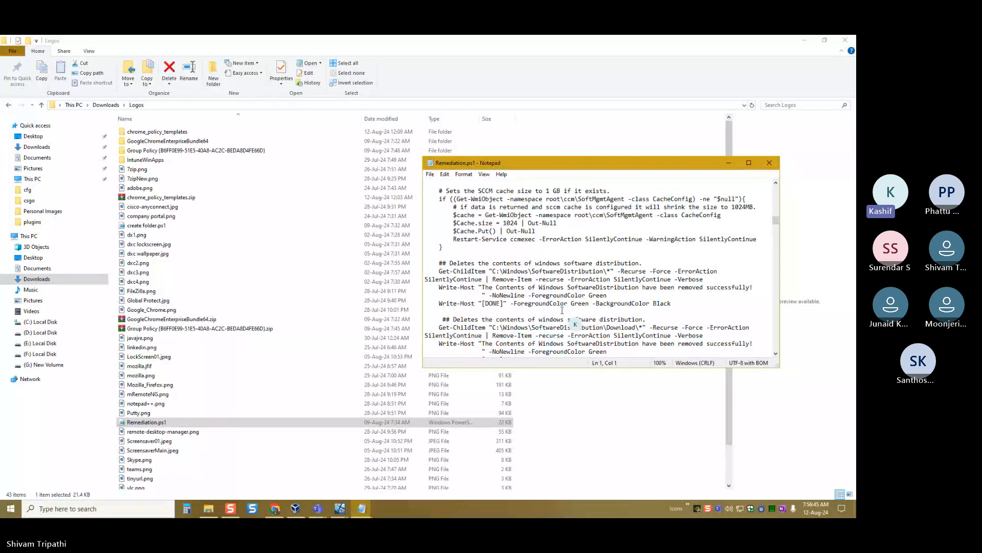
scroll(560, 313, down, 1)
scroll(558, 316, down, 3)
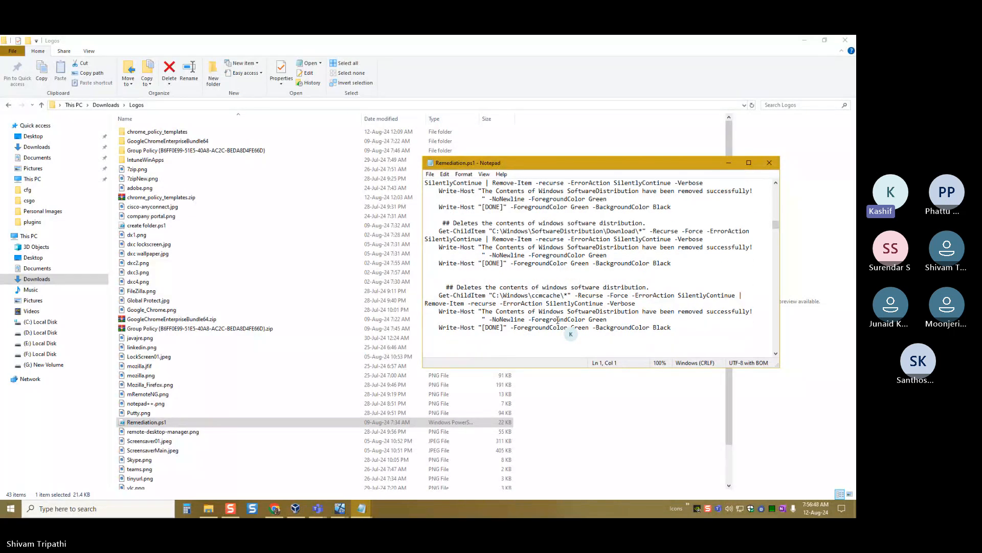
scroll(557, 320, down, 2)
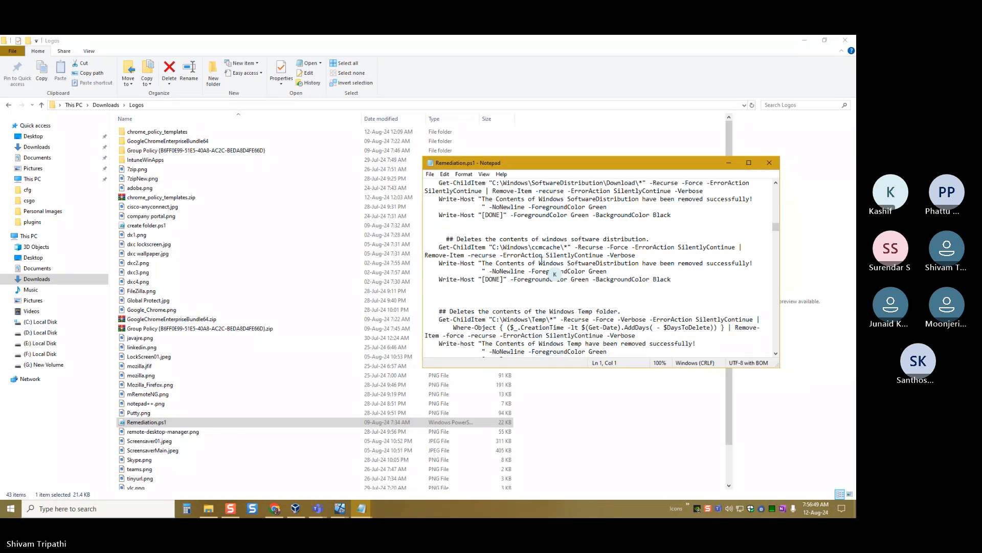
drag(561, 247, 492, 247)
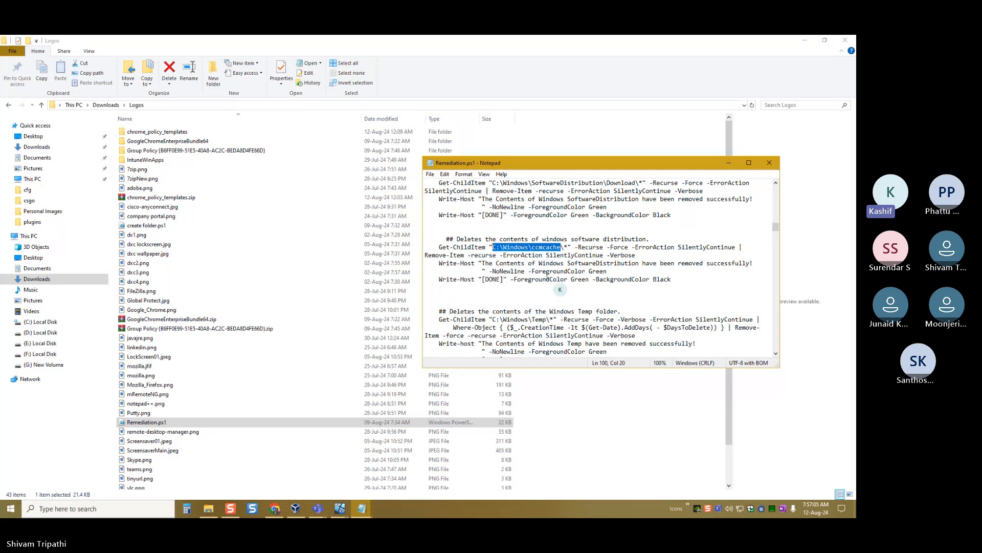
click(769, 163)
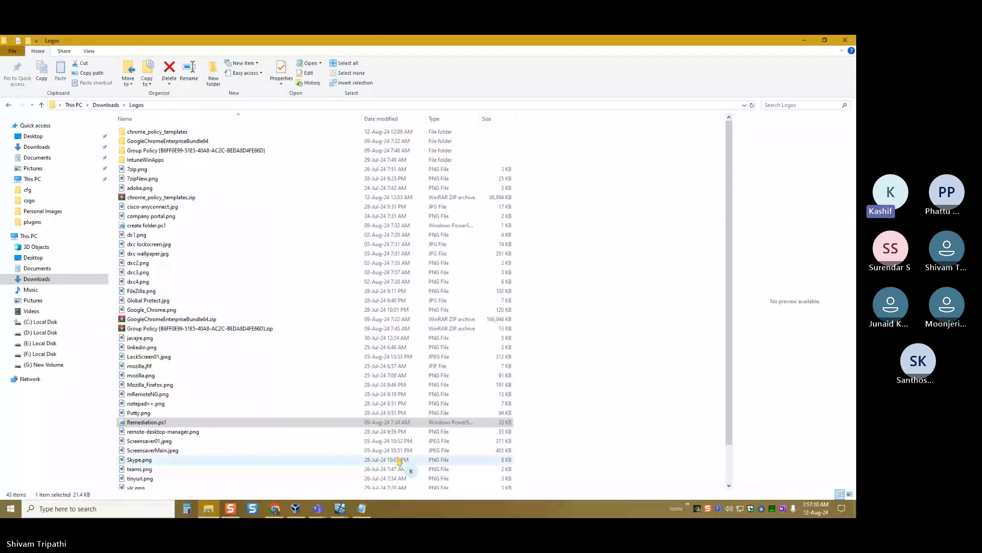
click(275, 508)
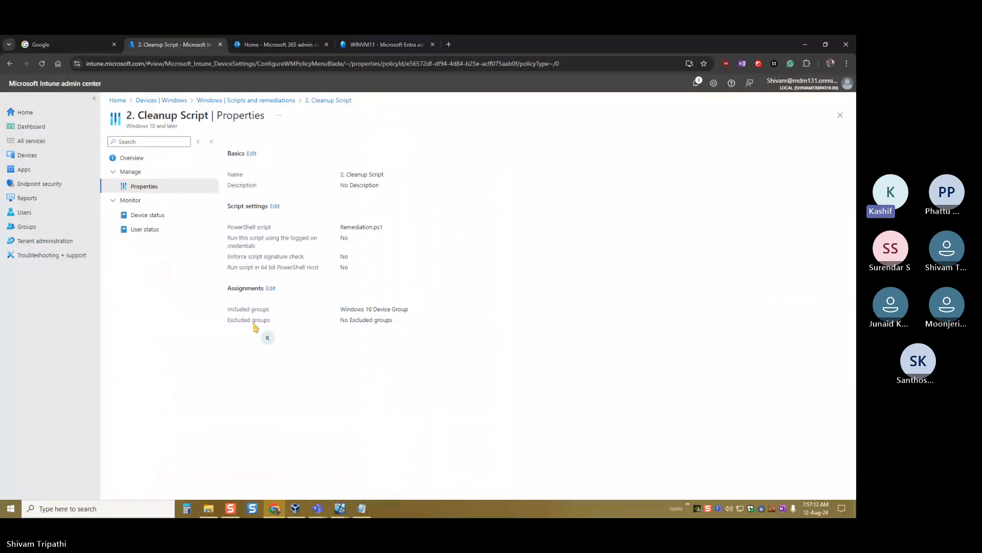
Step: Go to Devices > Windows > Scripts and remediations to list the two existing remediation packages
click(28, 158)
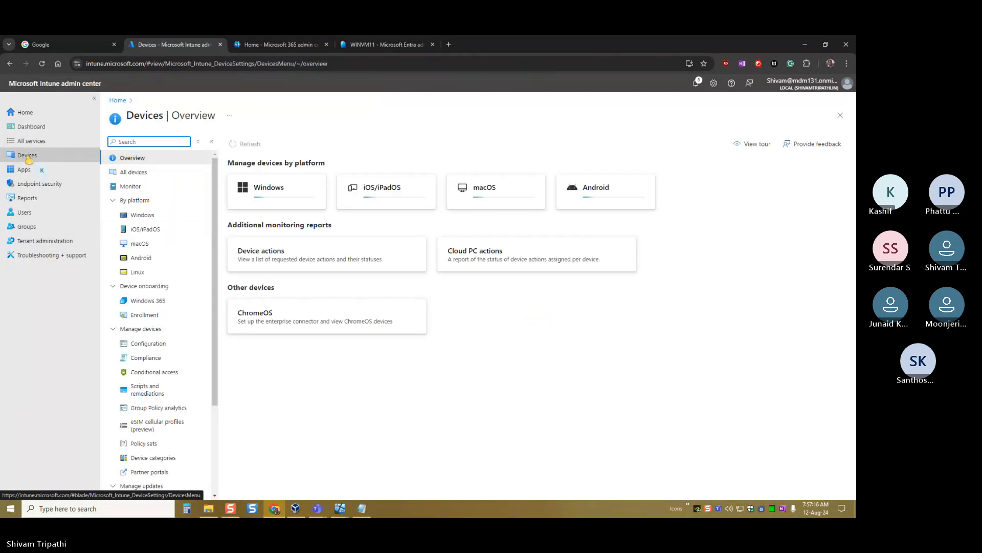
click(142, 215)
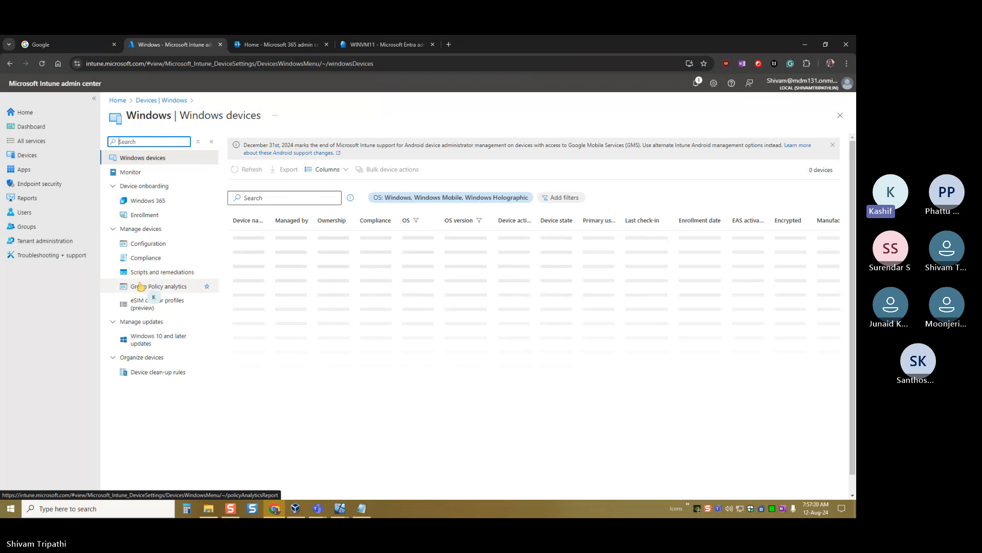
click(163, 273)
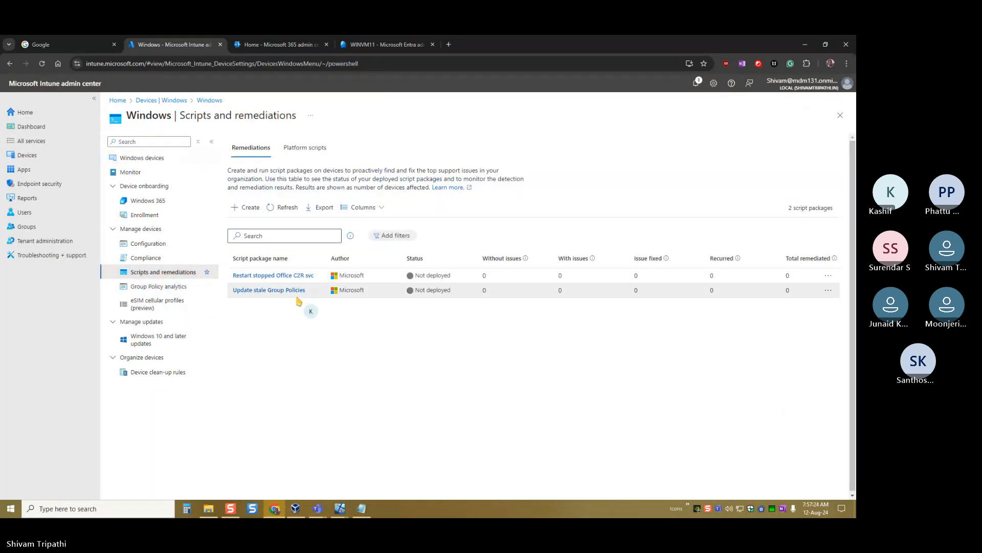
Step: Create a new custom script package named 'Cleanup Script' and continue to Settings
click(243, 210)
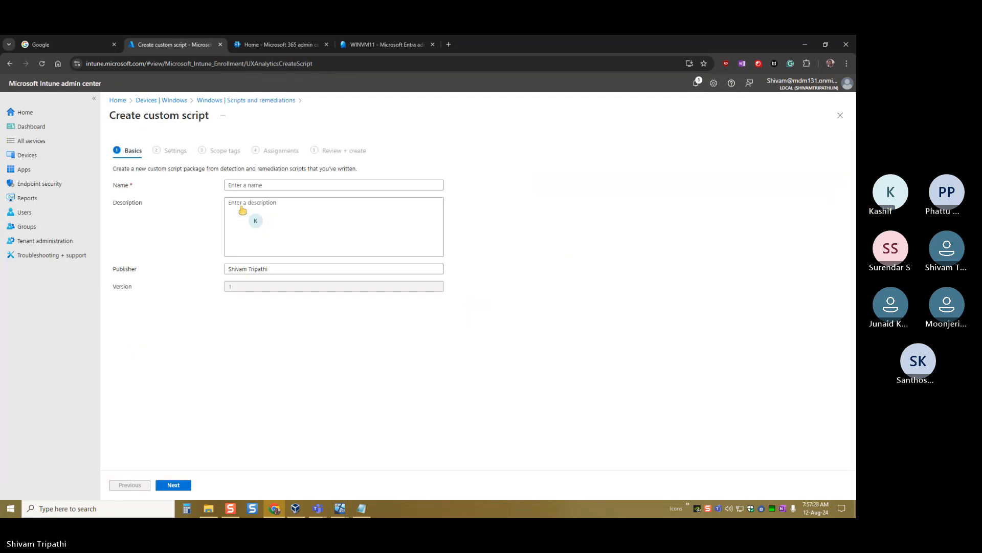
click(279, 186)
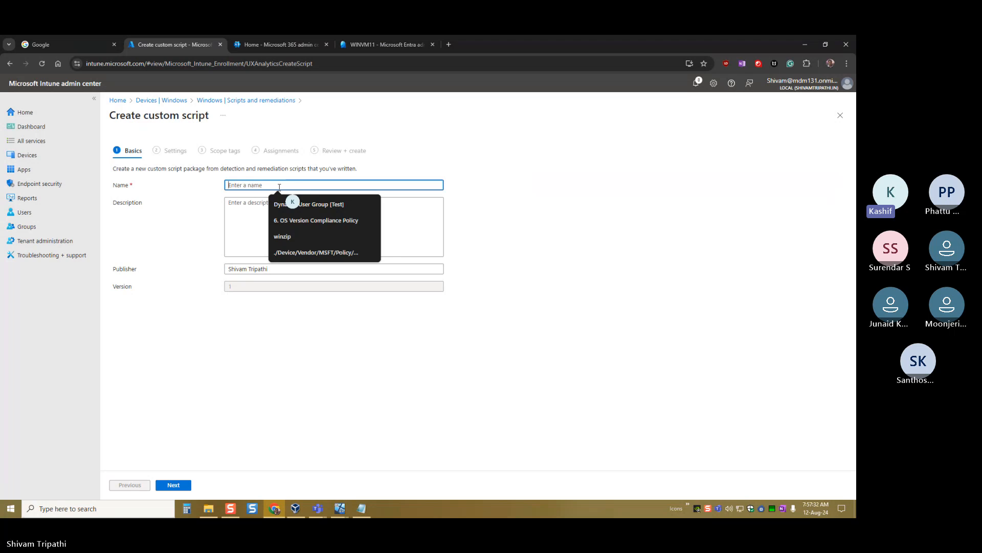
text(Clea)
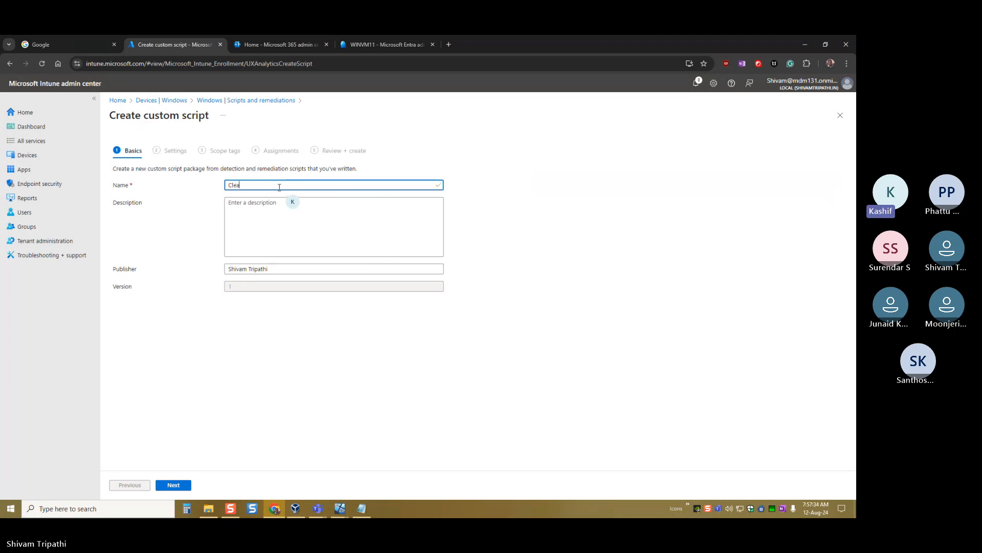
text(nup Script)
click(172, 485)
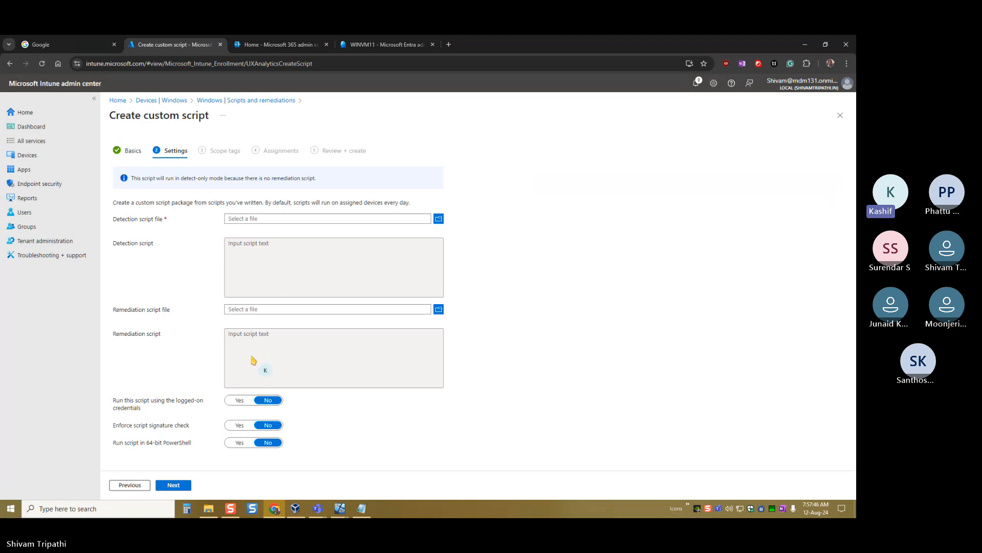
Step: Upload 1.Discovery.ps1 from the Desktop CustomCompliance folder as the detection script
click(437, 218)
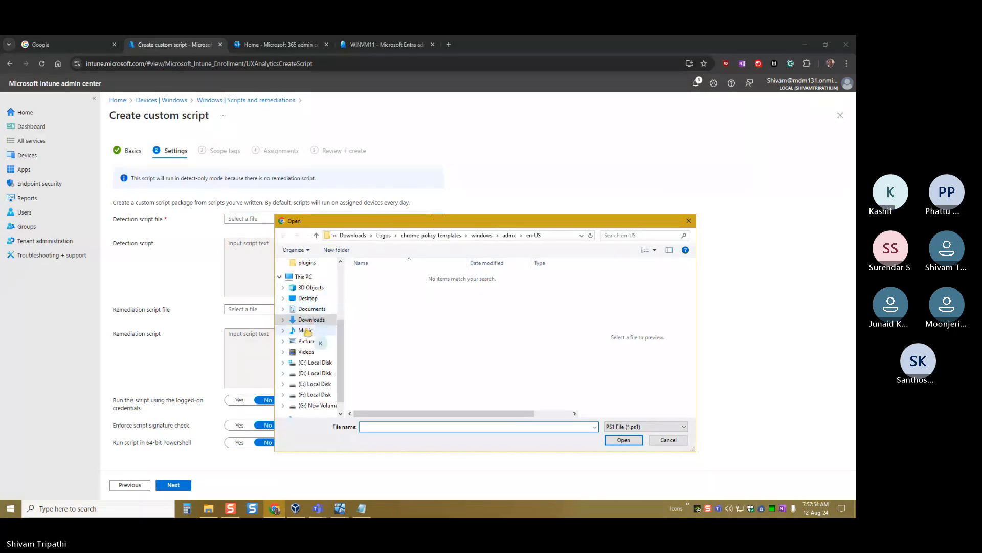
click(483, 236)
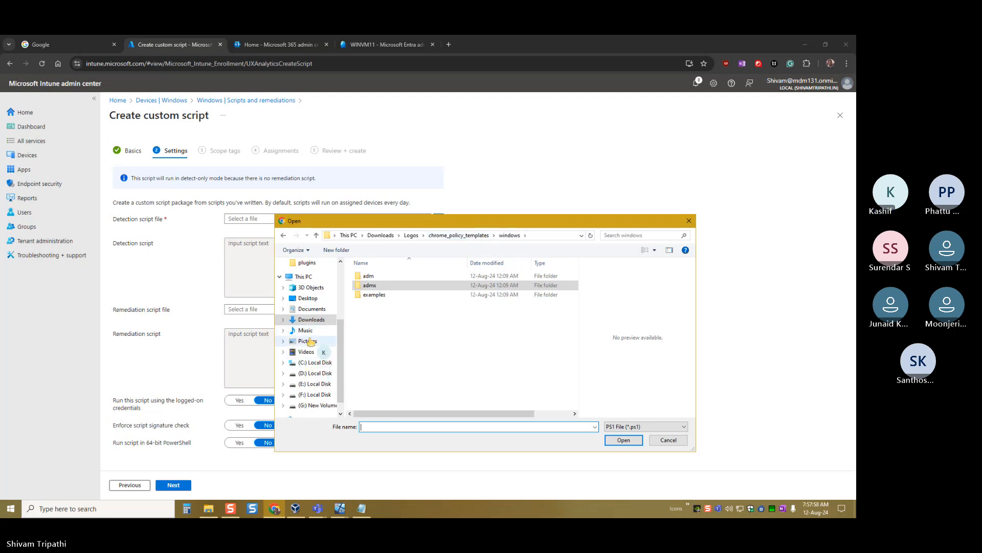
click(313, 320)
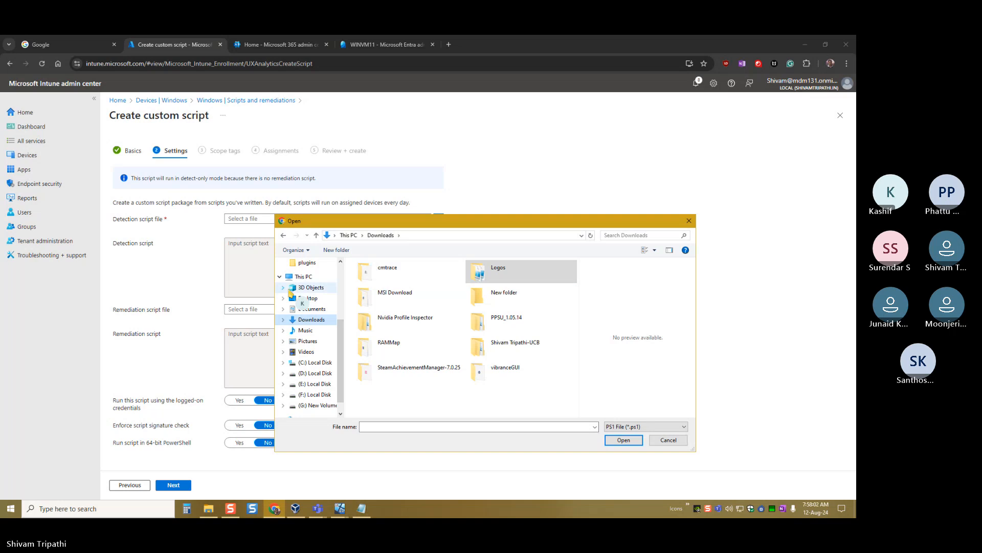
click(307, 298)
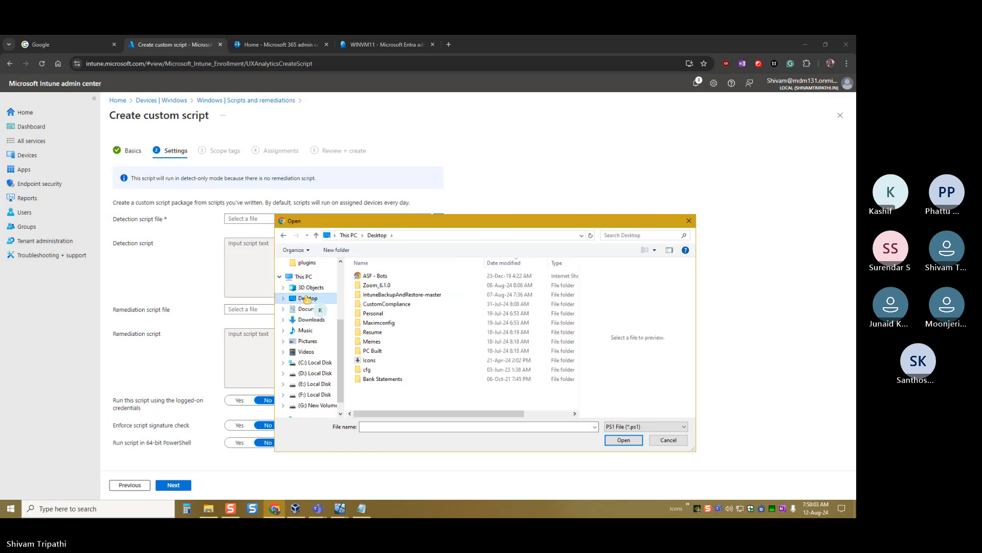
double_click(387, 303)
click(387, 276)
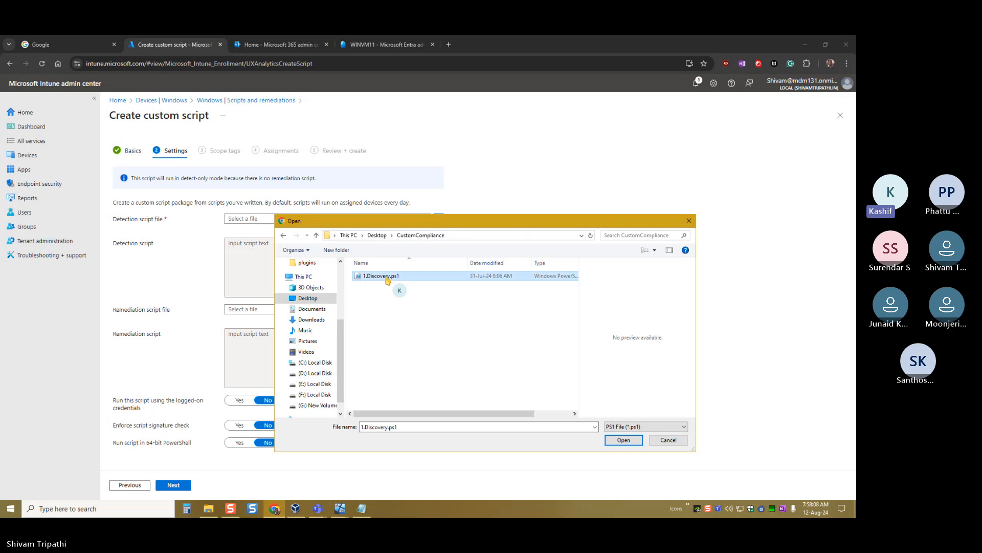
double_click(388, 277)
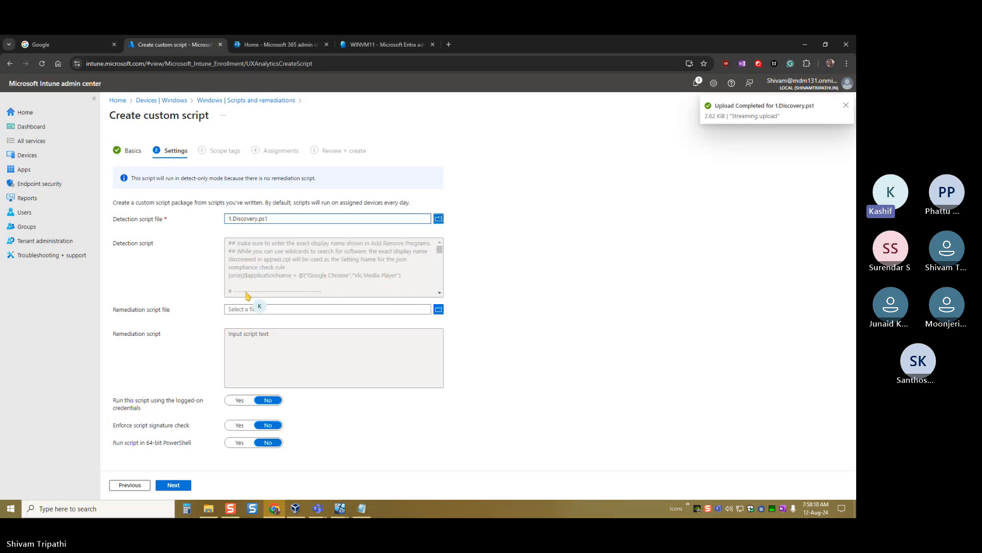
Step: Upload Remediation.ps1 from Downloads\Logos as the remediation script and continue to Scope tags
scroll(320, 267, down, 2)
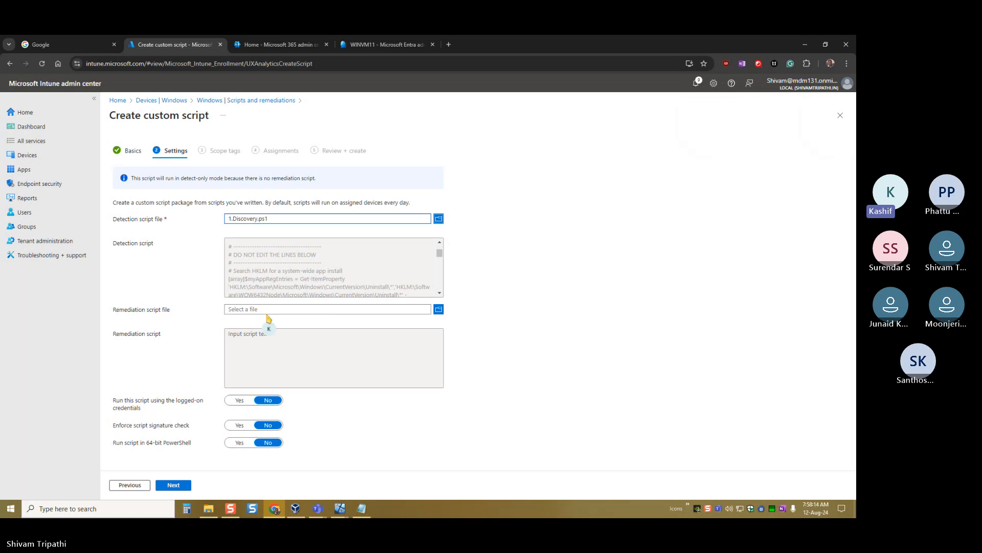
click(439, 309)
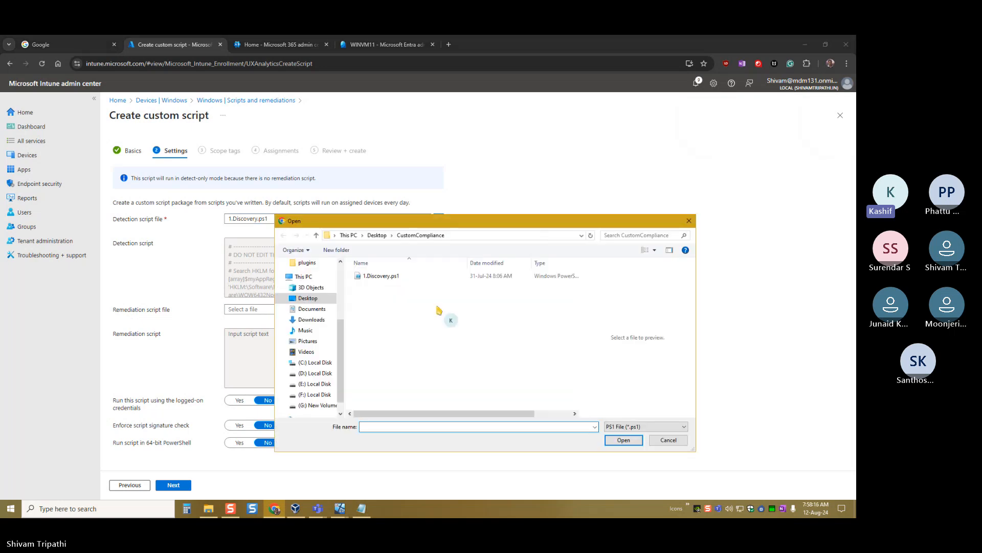
click(378, 235)
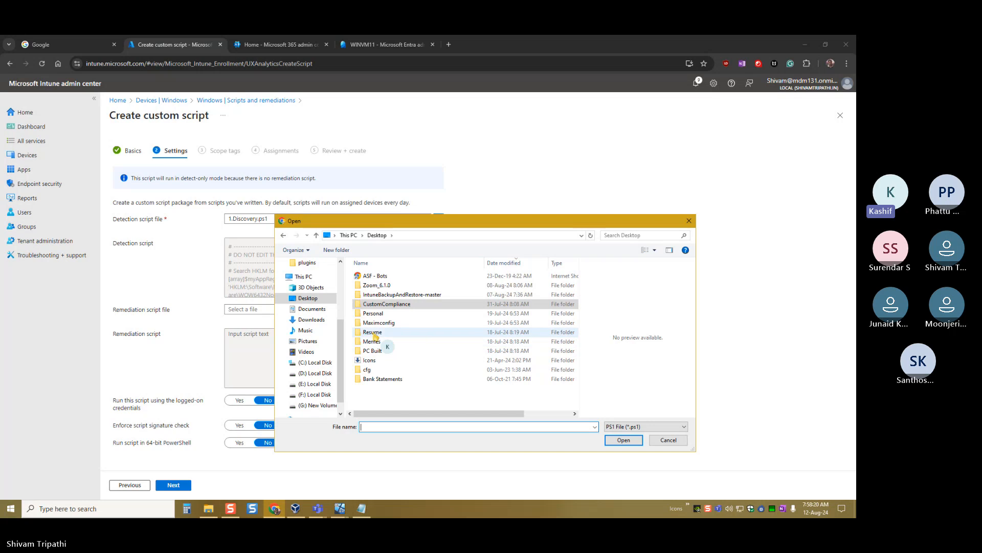
click(309, 321)
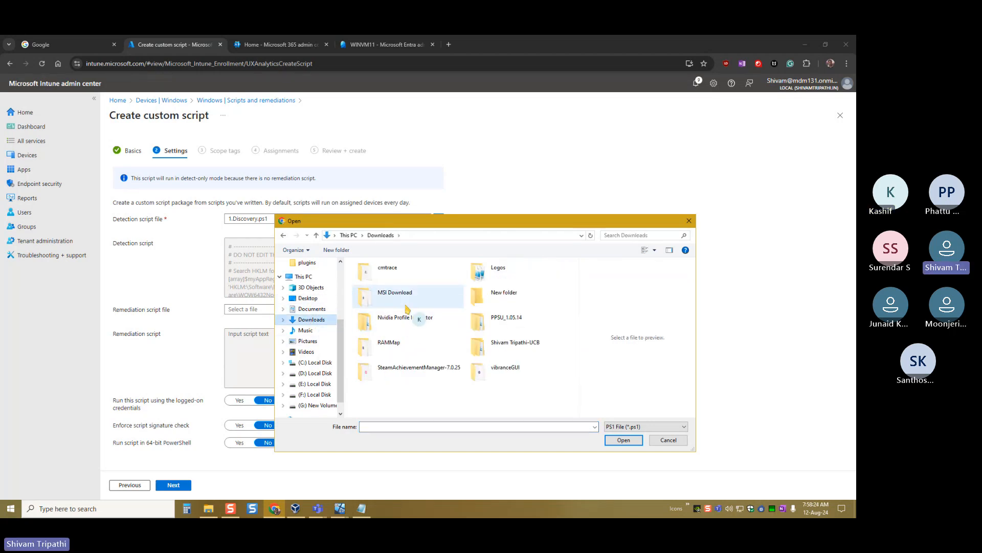
double_click(479, 271)
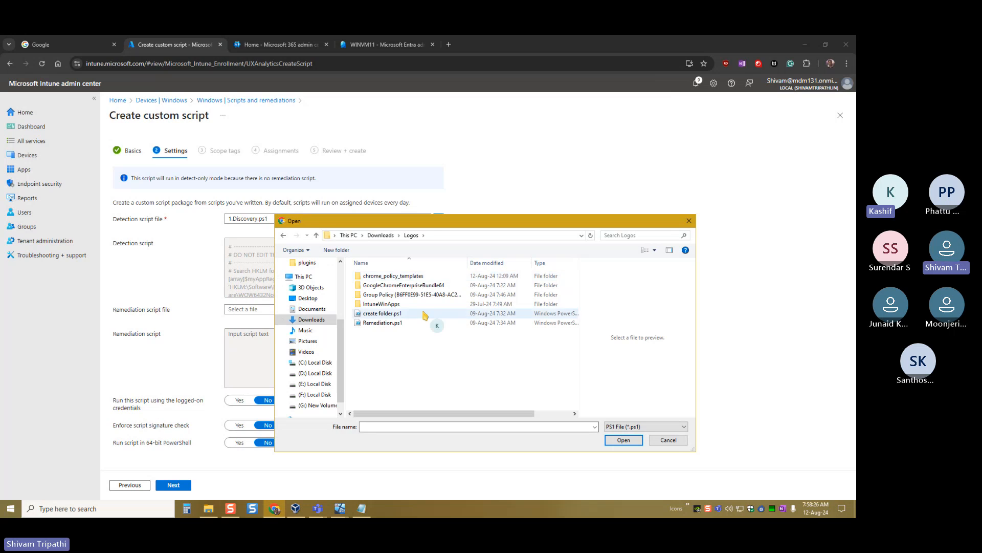
double_click(383, 323)
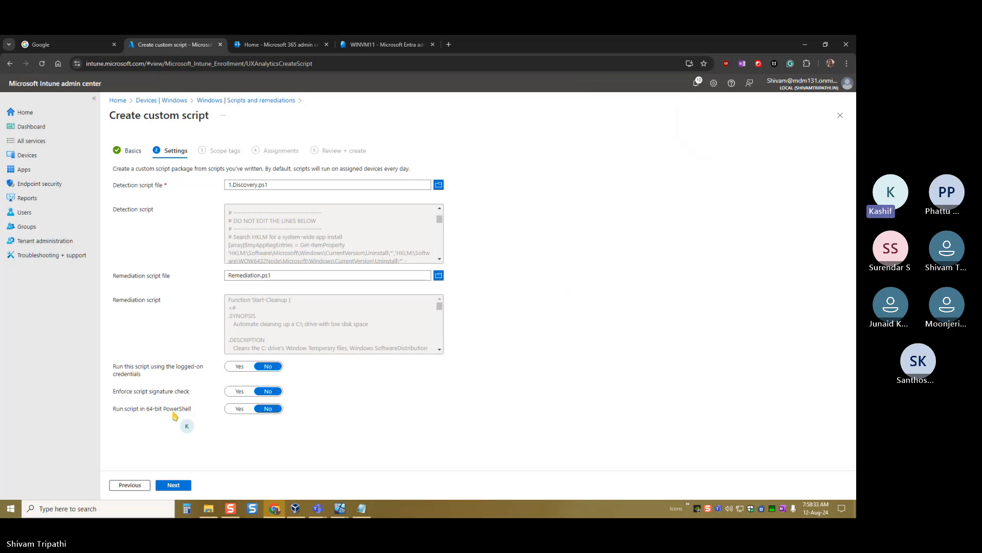
click(171, 484)
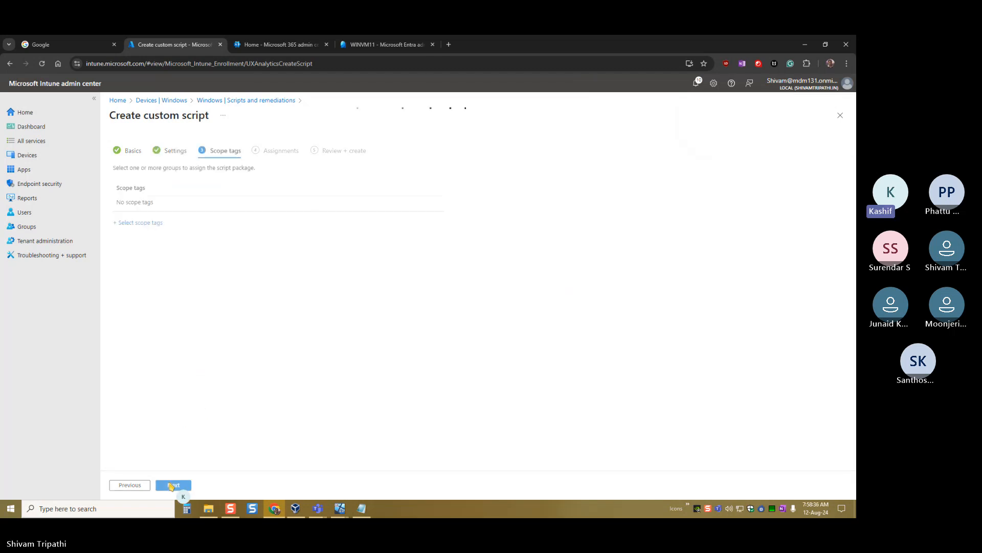
Step: Review the Assignments step's Assign to choices, then abandon the wizard for Scripts and remediations
click(173, 484)
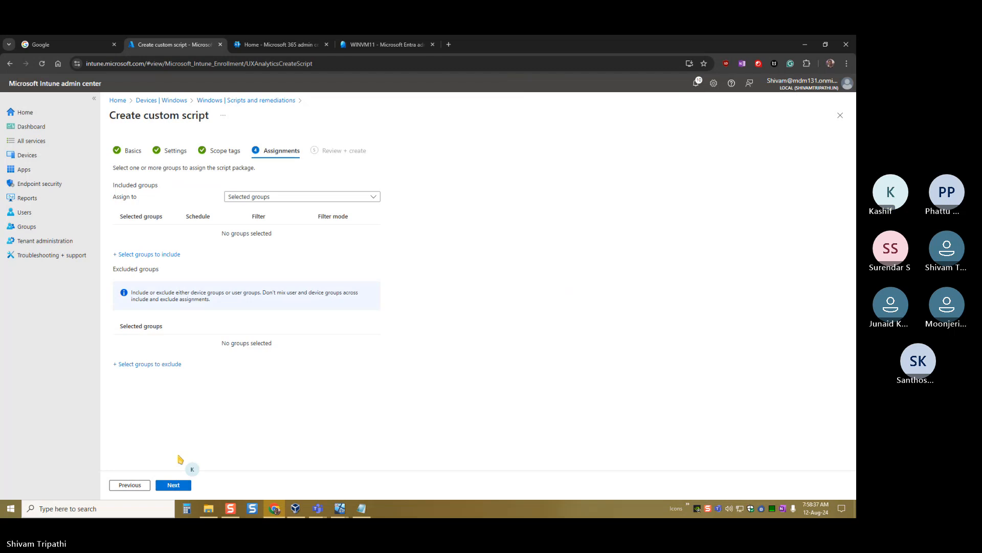
click(256, 200)
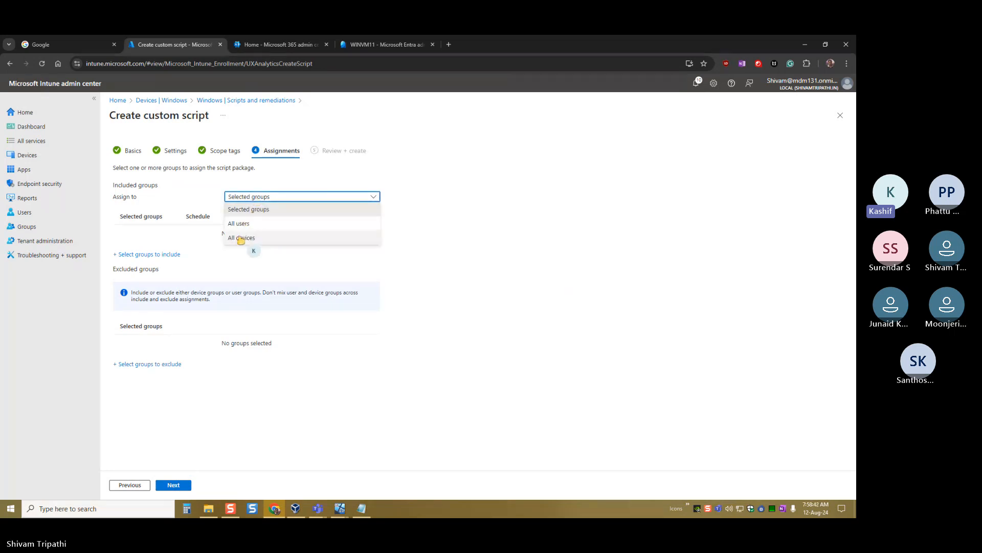
click(181, 207)
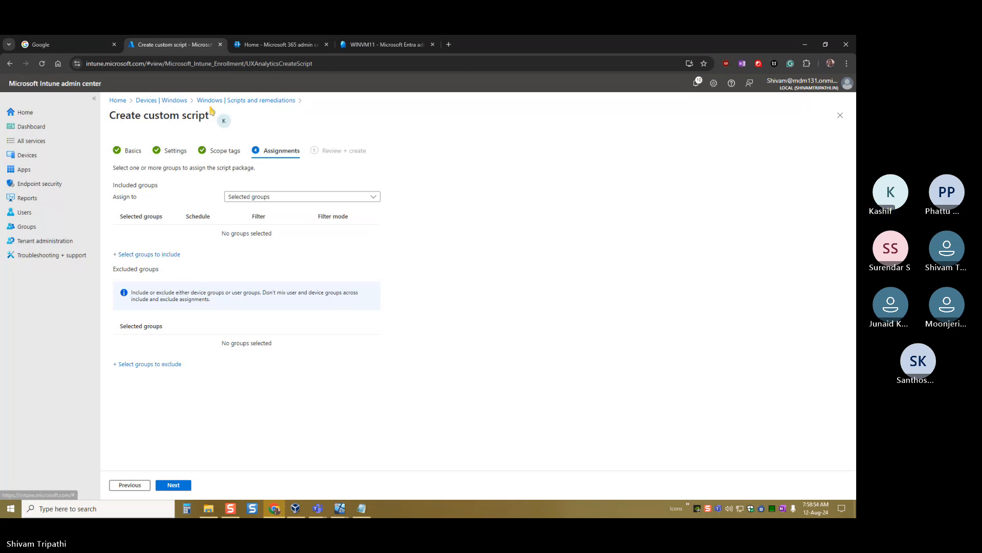
click(225, 100)
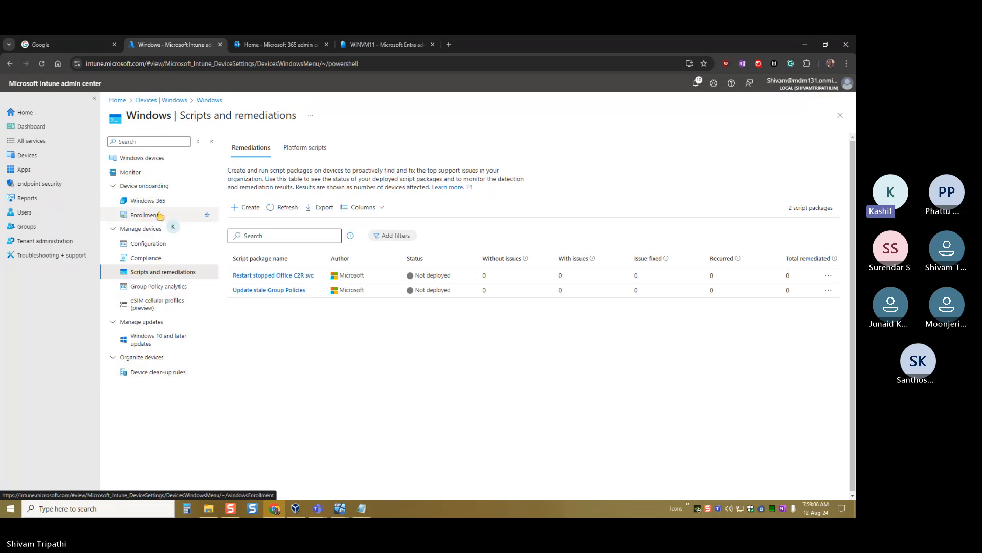
Step: Browse Windows Configuration, Compliance, remediations, Group Policy analytics and clean-up rules, ending on Endpoint security
click(148, 244)
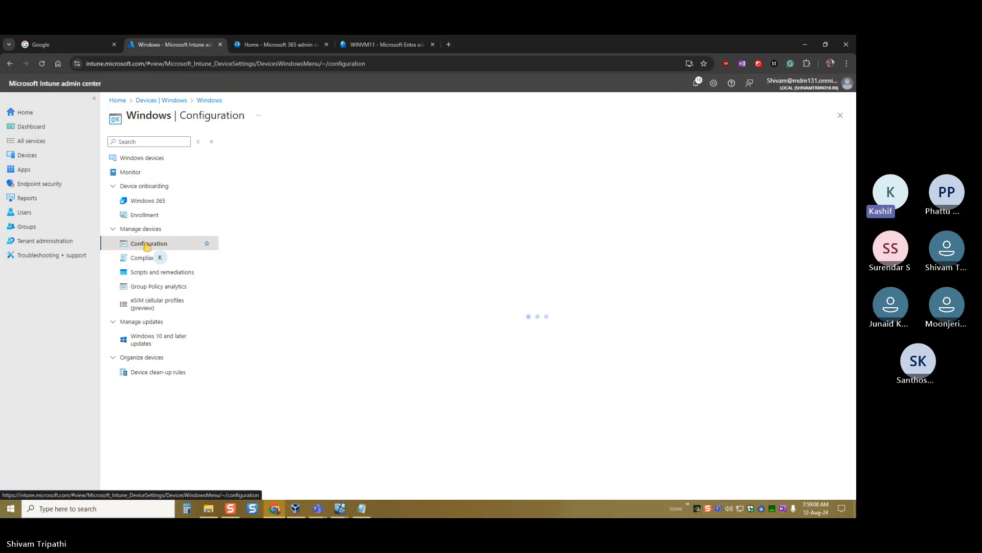
click(144, 258)
click(148, 272)
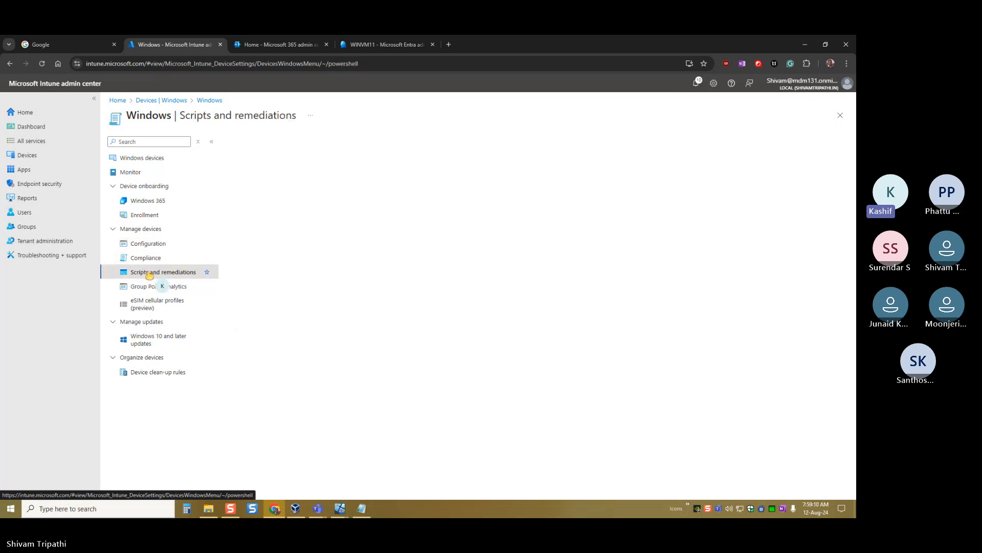
click(145, 289)
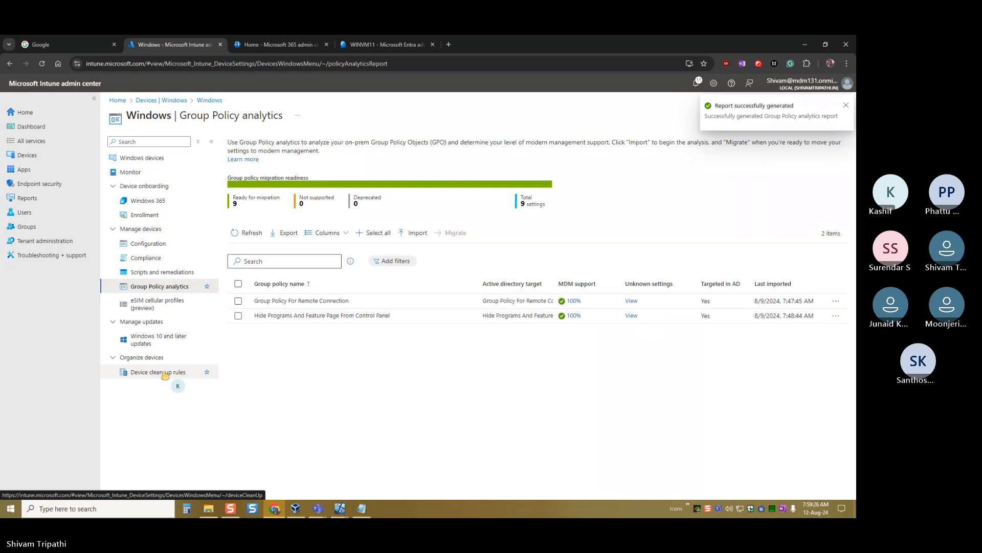
click(164, 373)
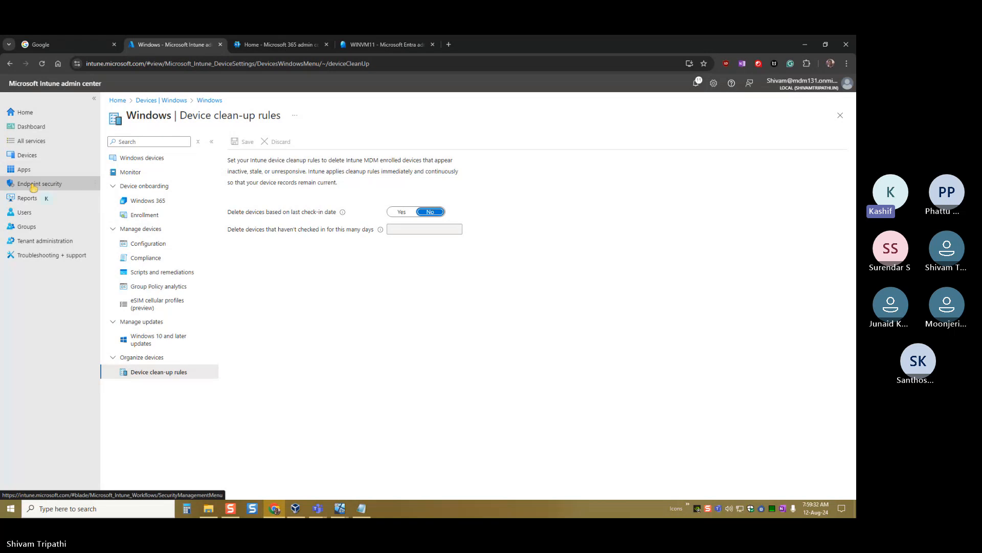
click(51, 185)
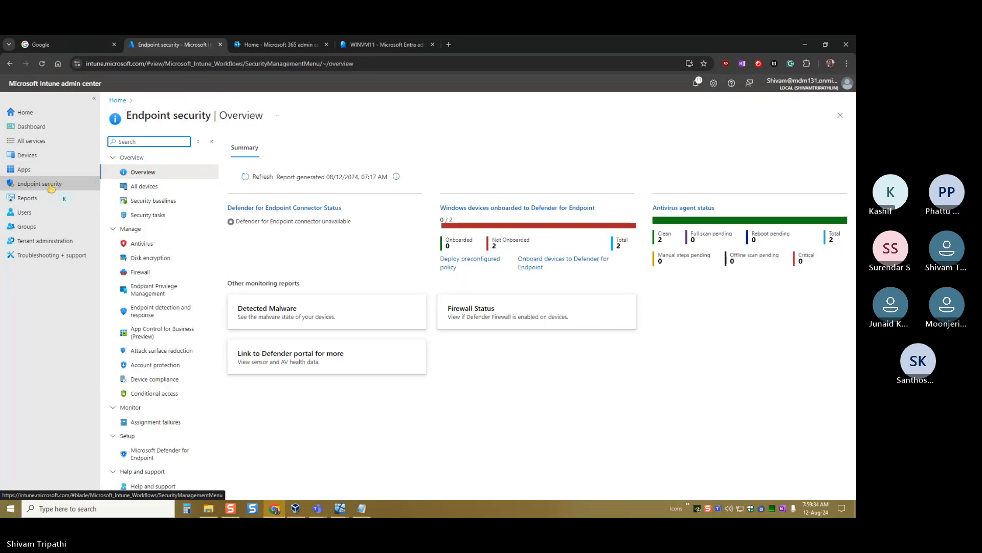
Step: Open the empty Endpoint security Antivirus page, then bring up the VirtualBox windows
click(148, 248)
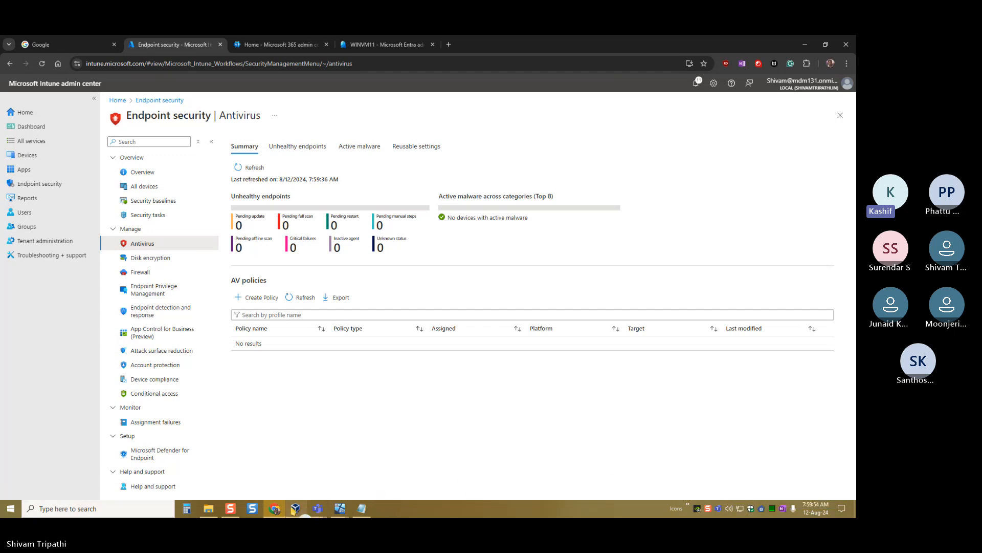
mouse_move(305, 516)
click(353, 514)
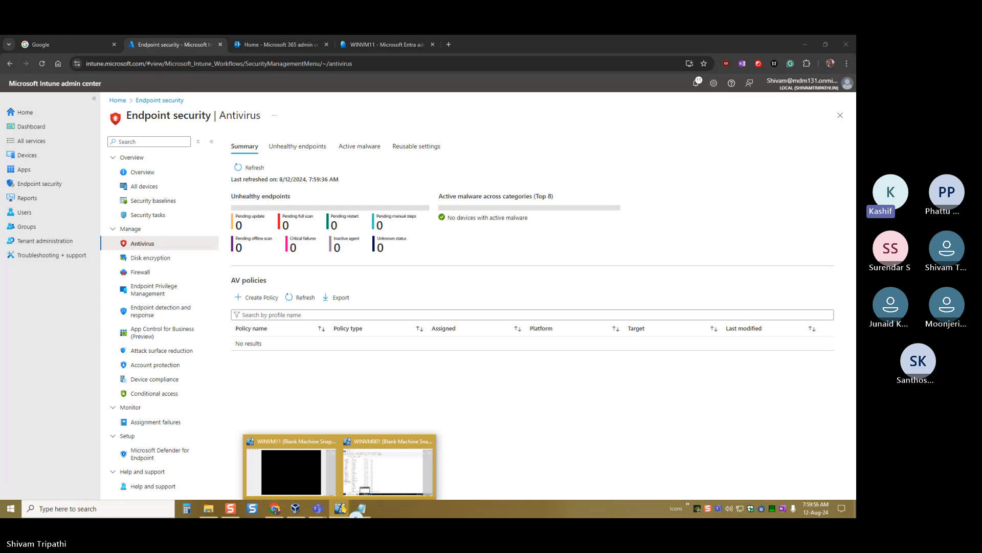
Step: Check Windows Security protection status in the WINVM001 VM, then return to the Intune browser
click(390, 463)
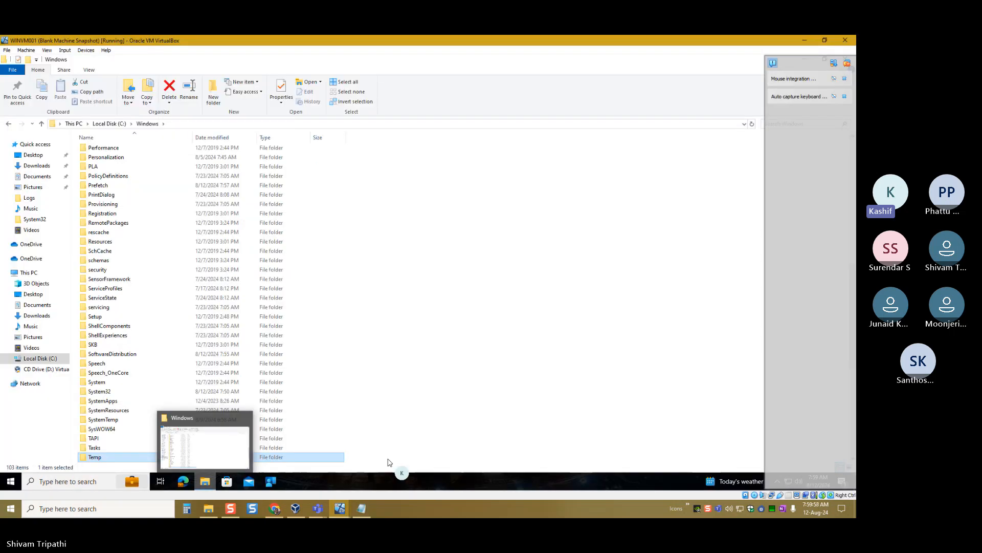
click(698, 374)
click(848, 64)
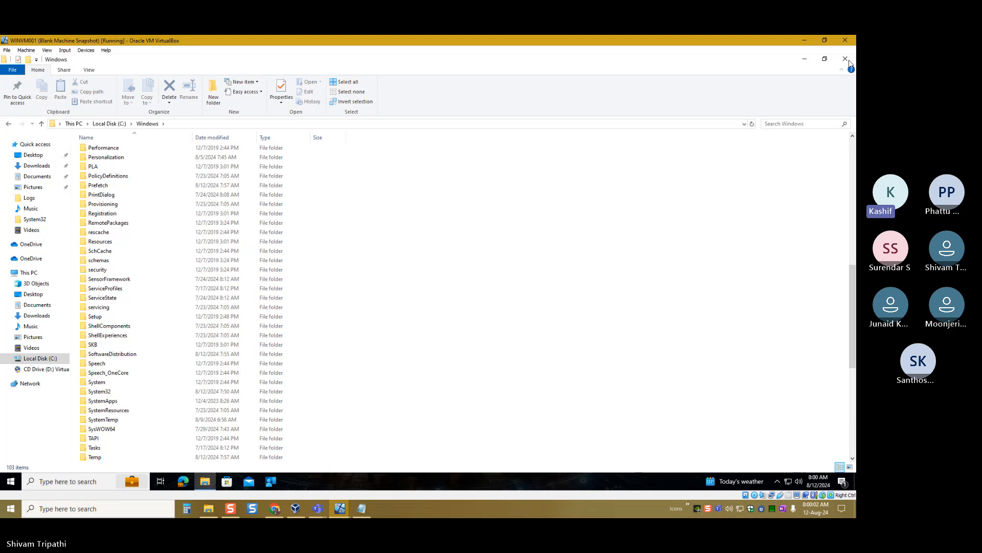
click(777, 481)
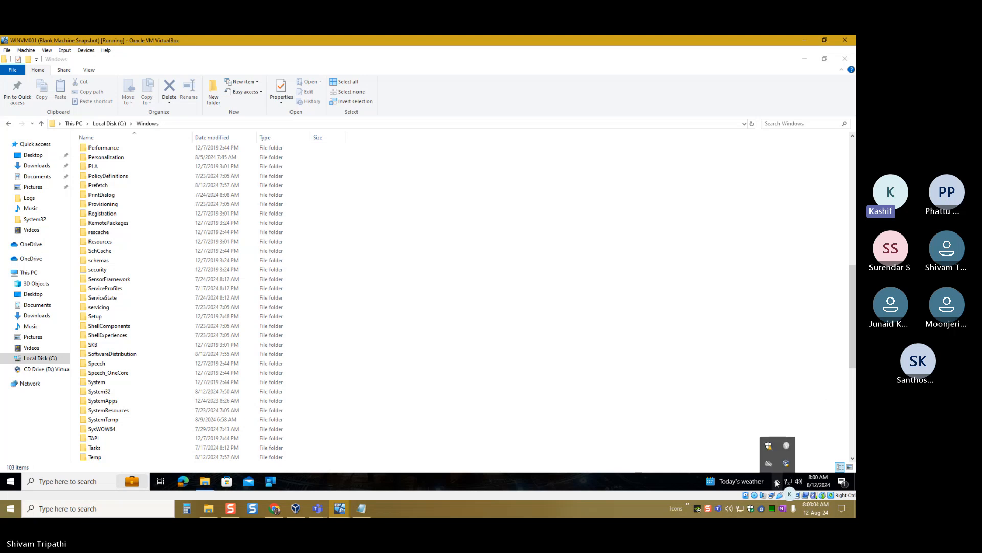
click(769, 446)
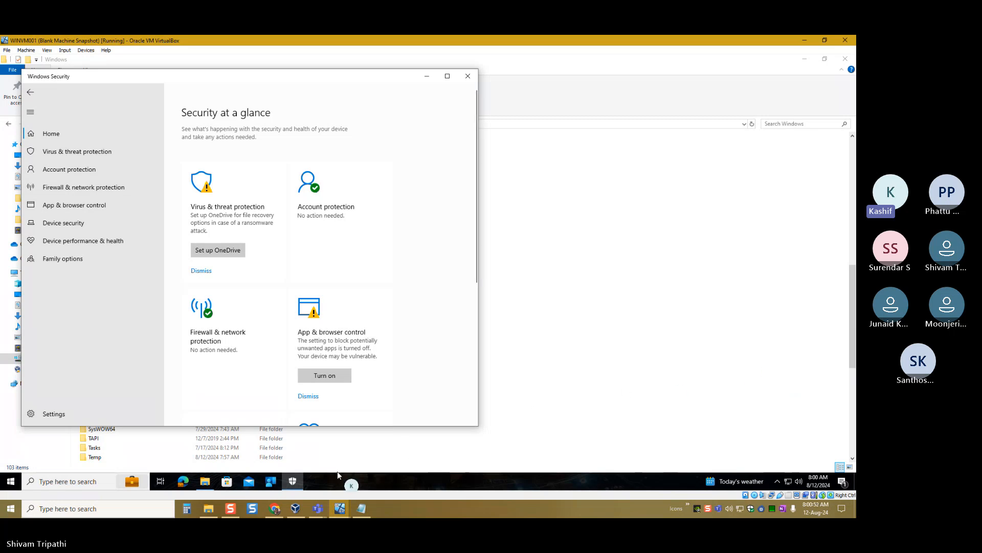
click(275, 509)
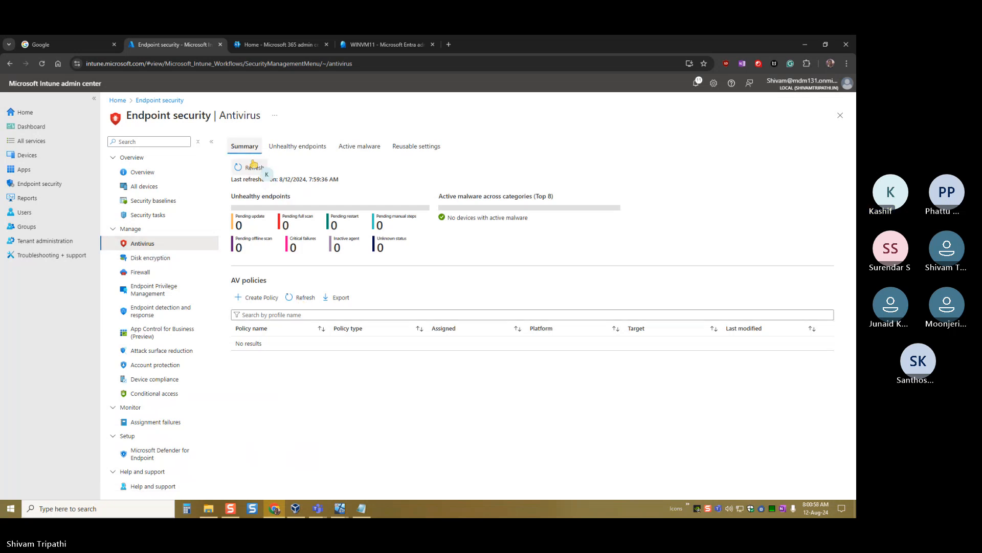
Step: Create an antivirus policy for Windows 10, Windows 11, and Windows Server with the Microsoft Defender Antivirus profile
click(257, 299)
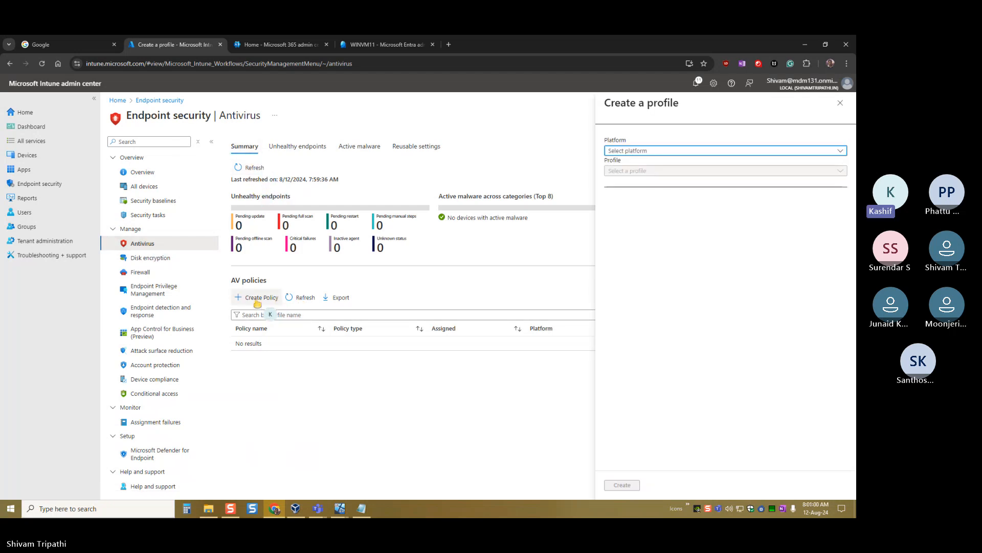
click(645, 152)
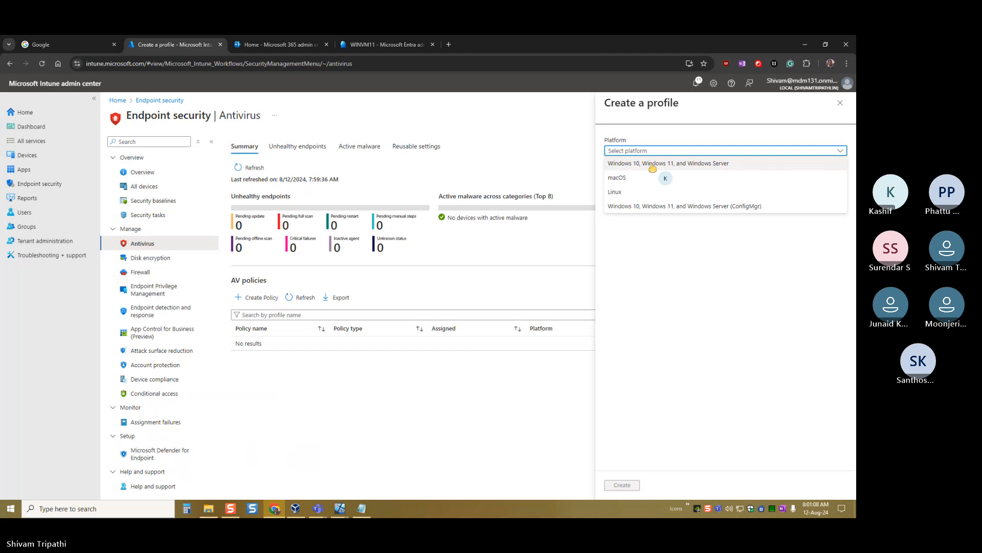
click(702, 164)
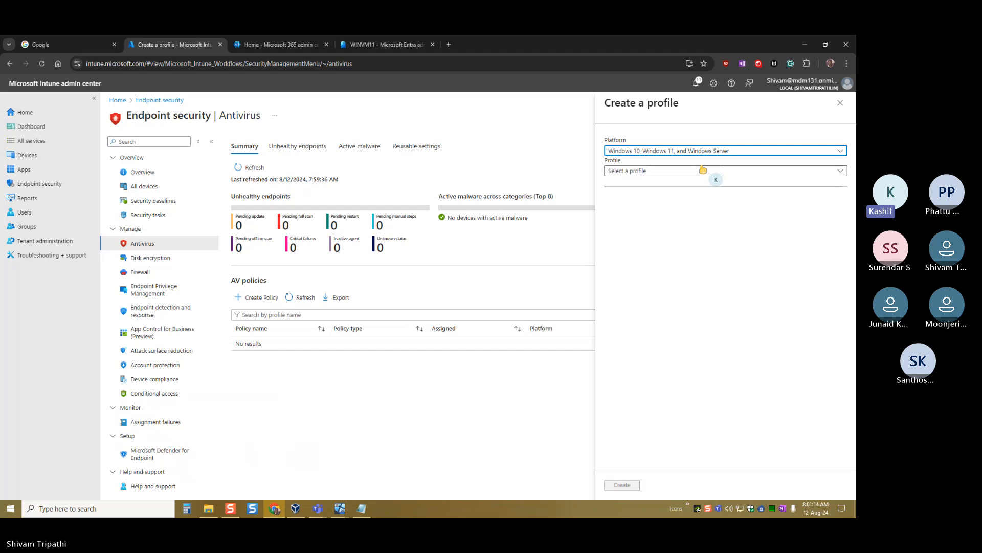
click(646, 171)
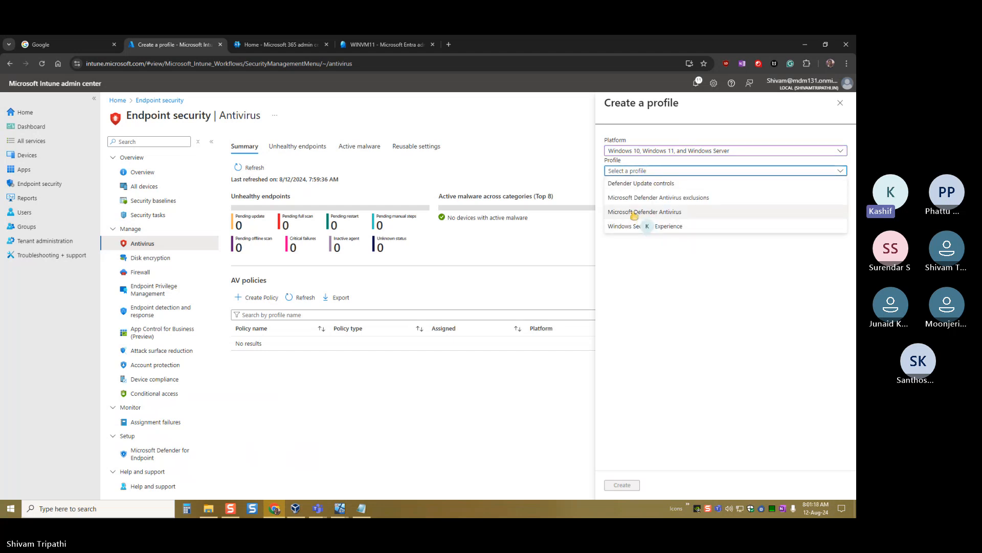
click(669, 213)
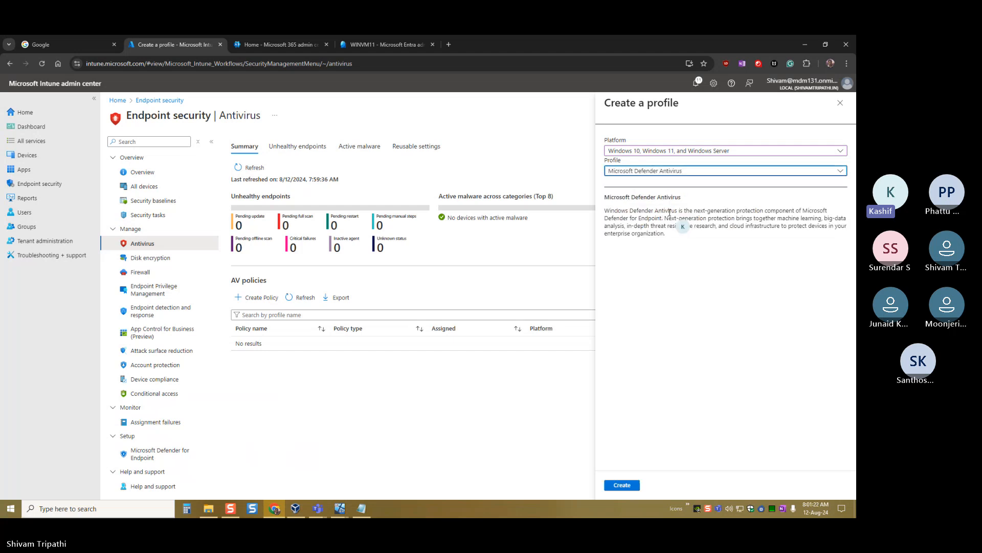
click(622, 485)
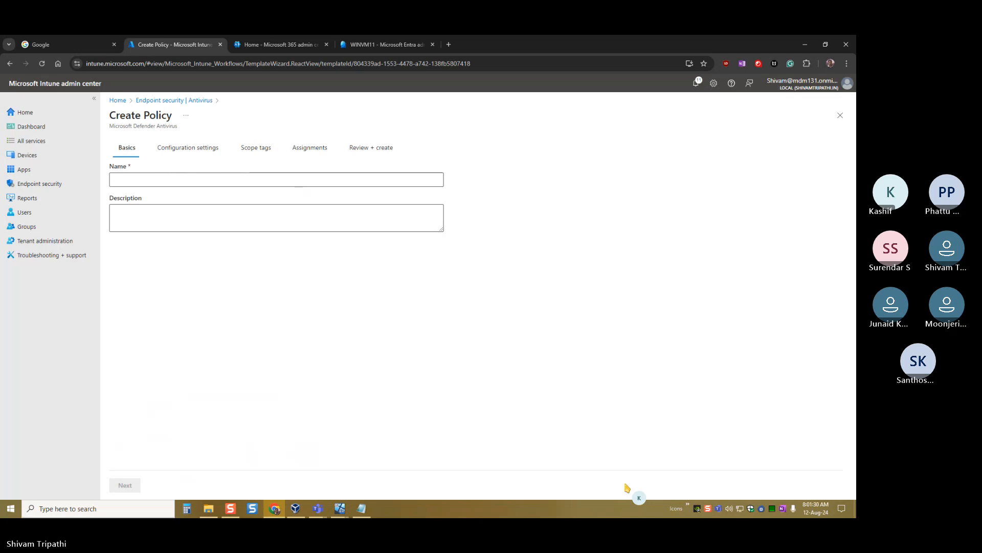
Step: Name the policy 'Microsoft Defender Antivirus Policy' and continue to Configuration settings
click(189, 179)
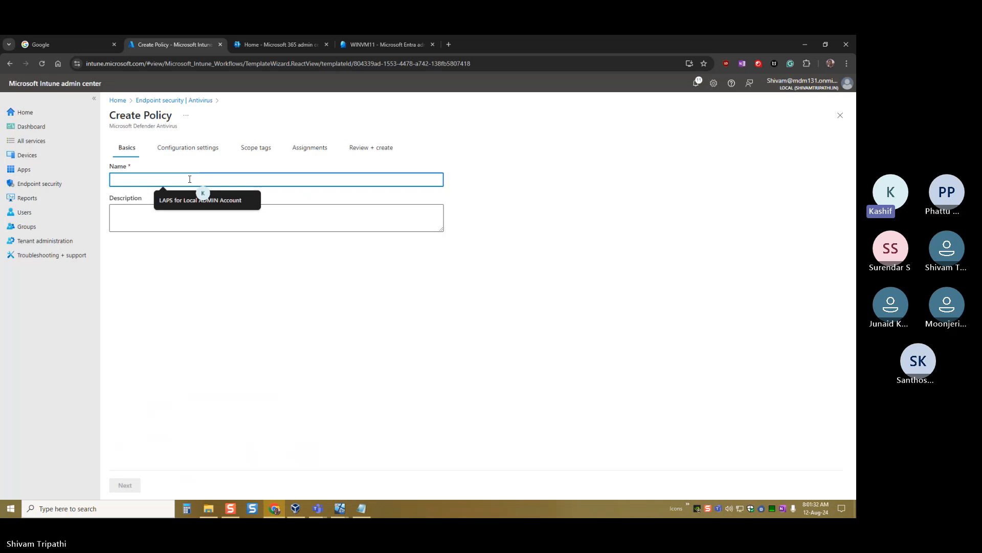
text(Mic)
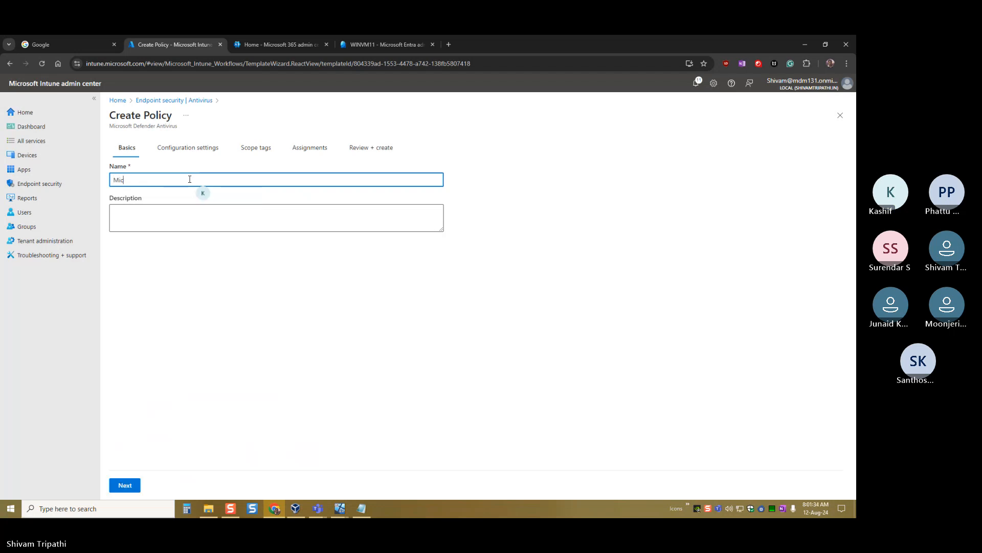
text(rosoft Defend)
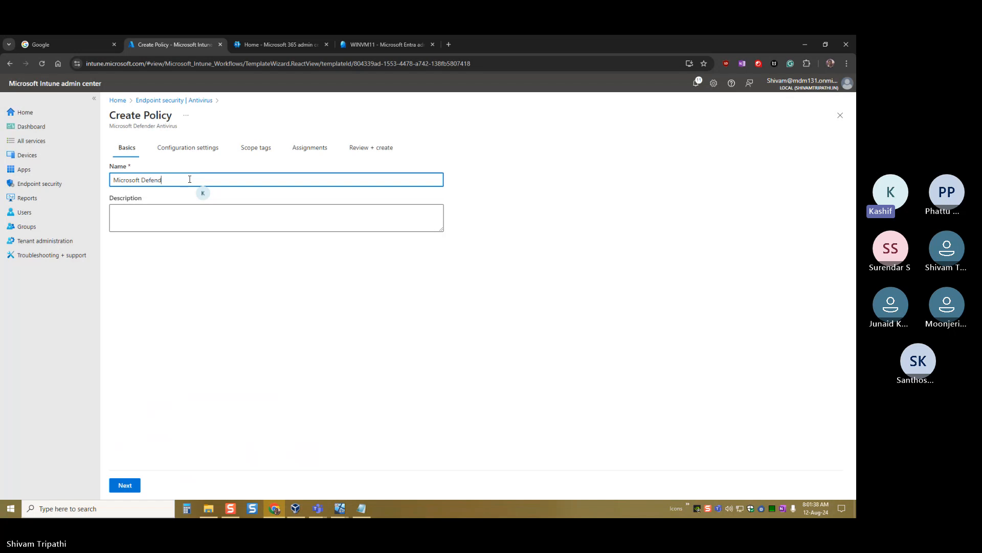
text(er Antivirus Policy)
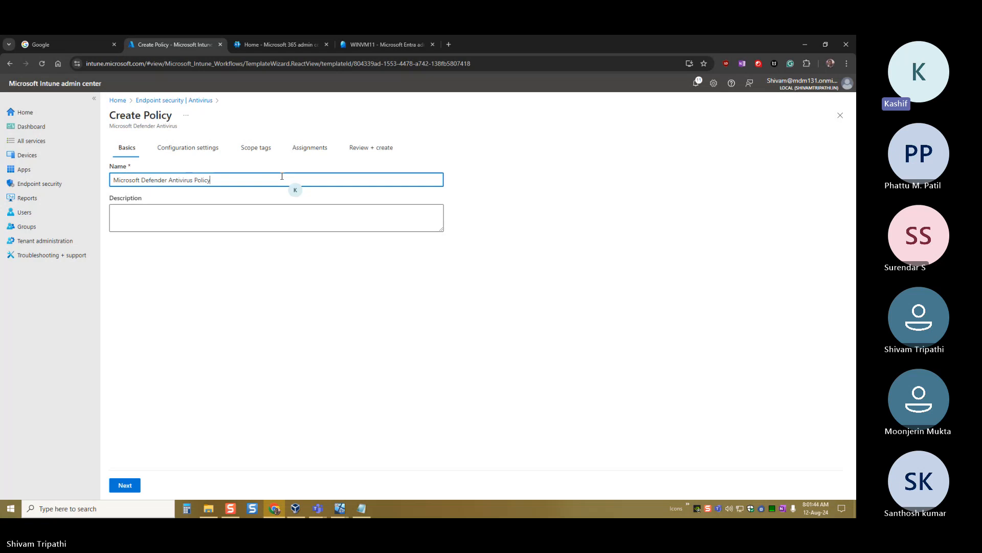
click(125, 485)
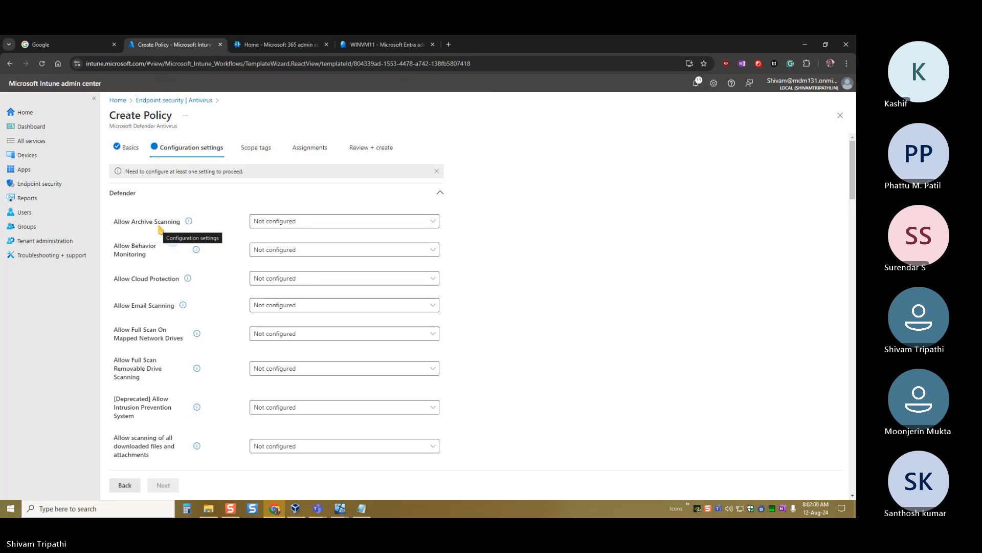
Step: Set archive scanning, behavior monitoring, cloud protection and email scanning to Allowed
click(291, 221)
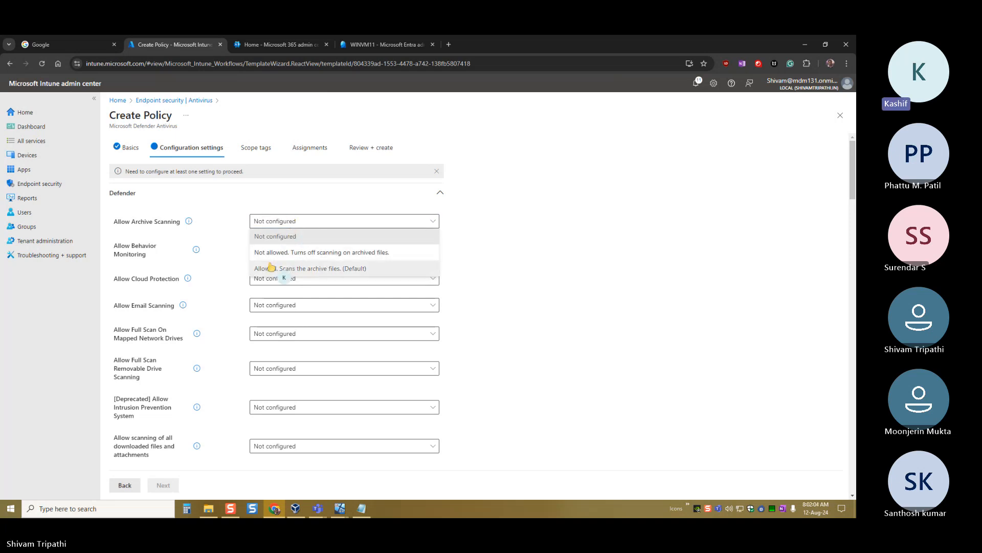
click(358, 272)
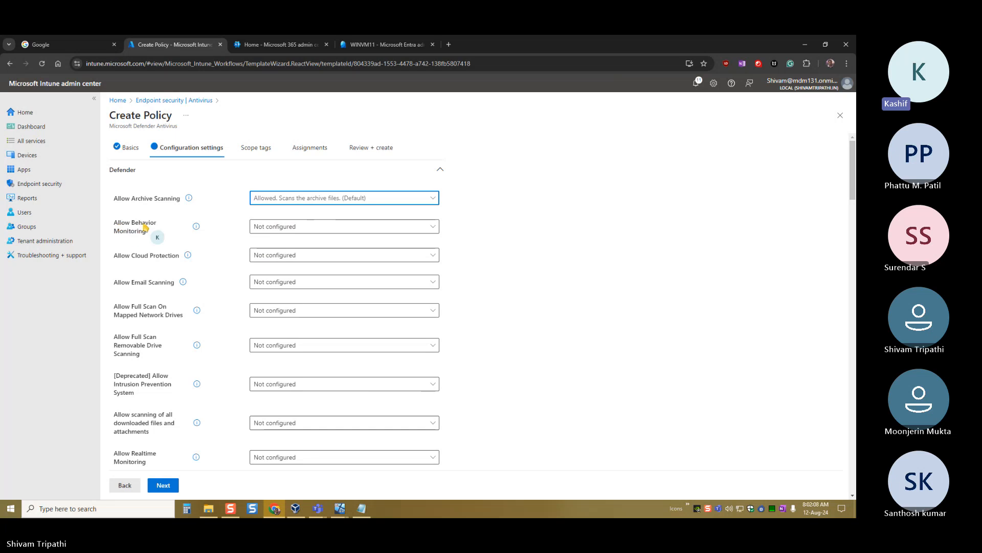
click(290, 227)
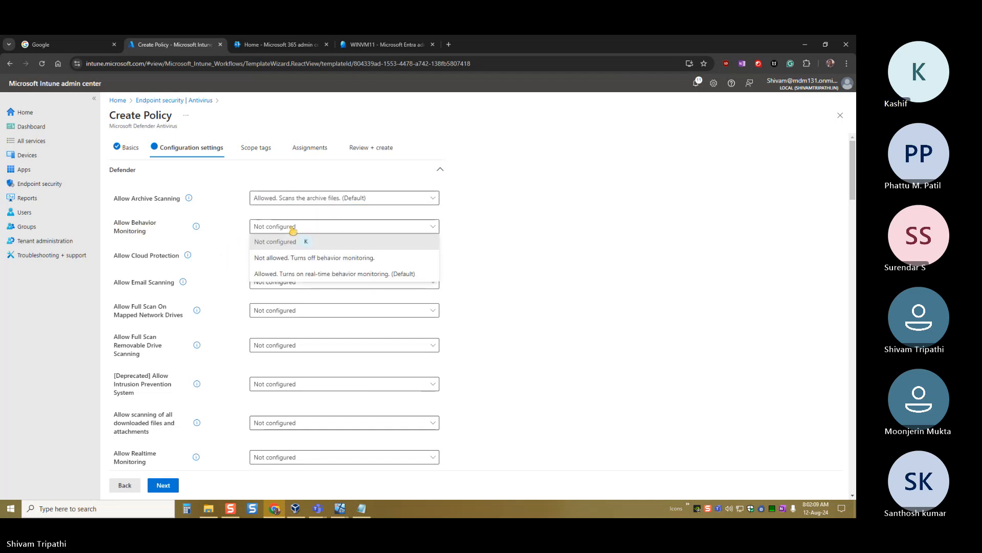
click(278, 274)
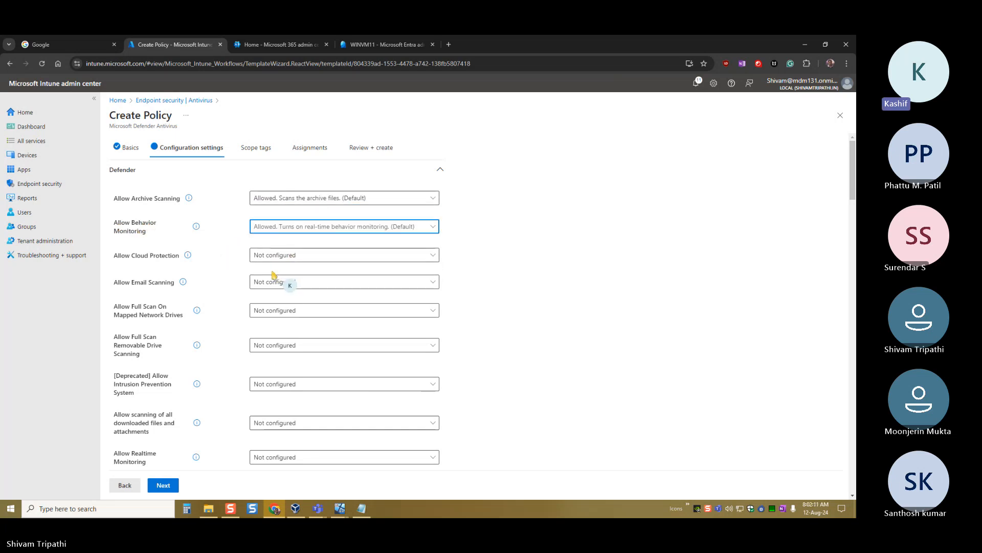
click(303, 256)
click(271, 302)
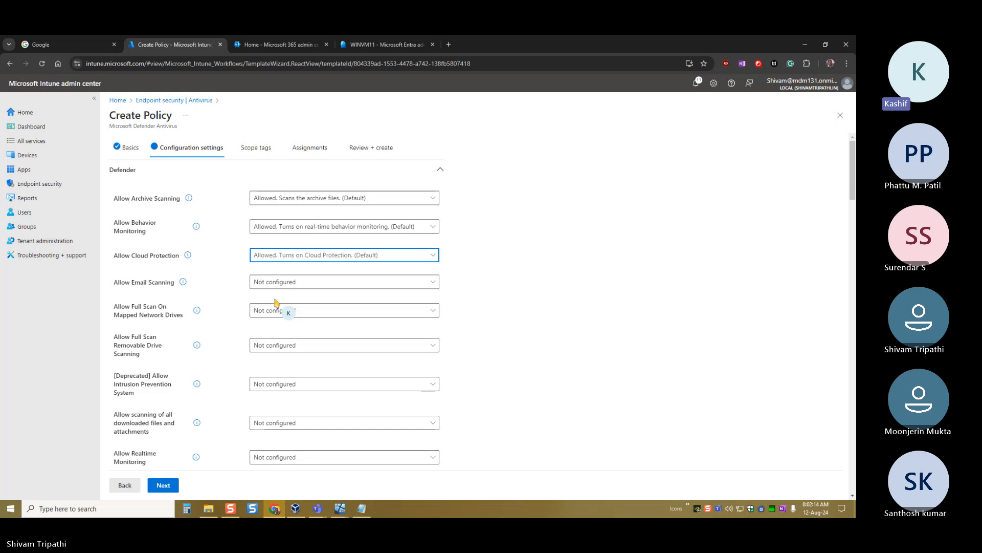
click(293, 283)
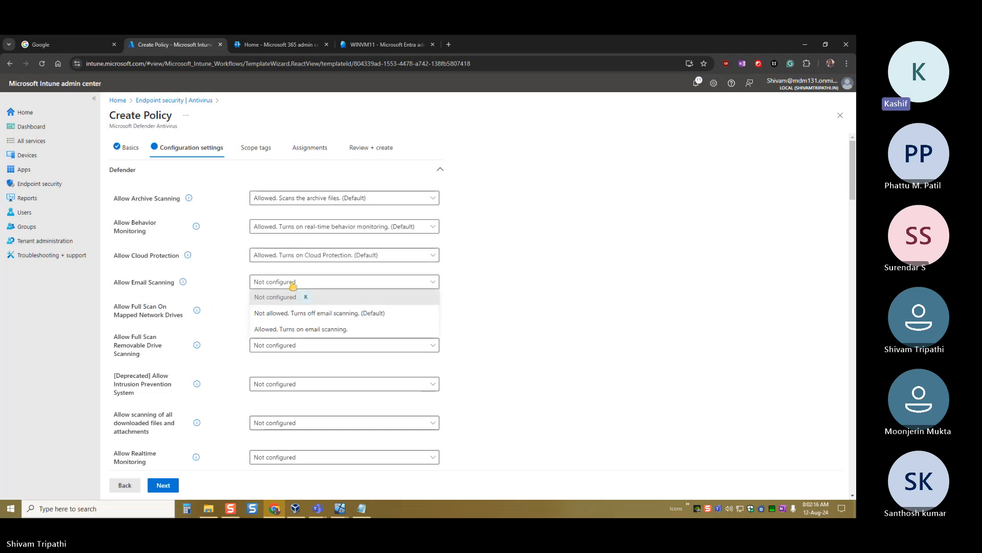
click(287, 329)
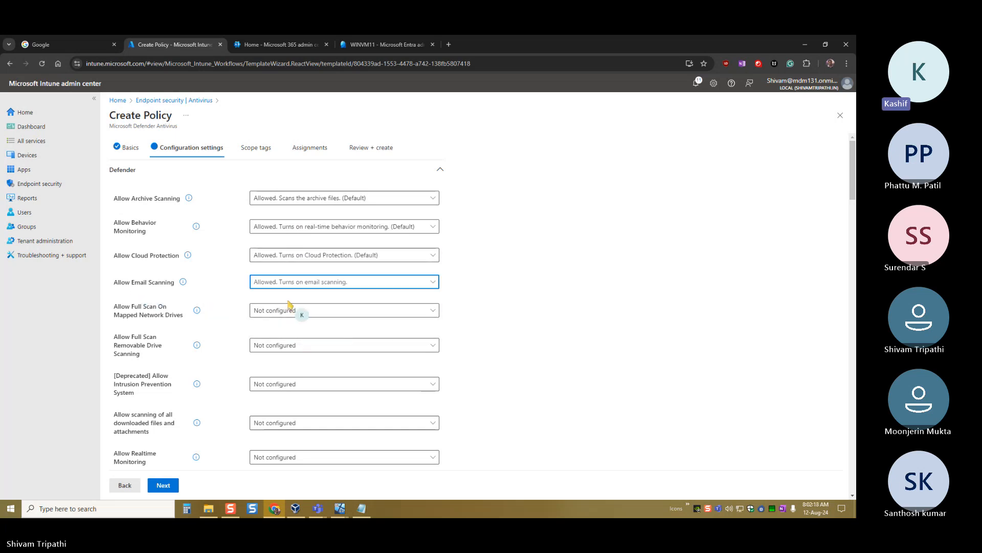
Step: Allow full scans of mapped and removable drives, downloaded-file scanning and realtime monitoring
scroll(290, 303, down, 2)
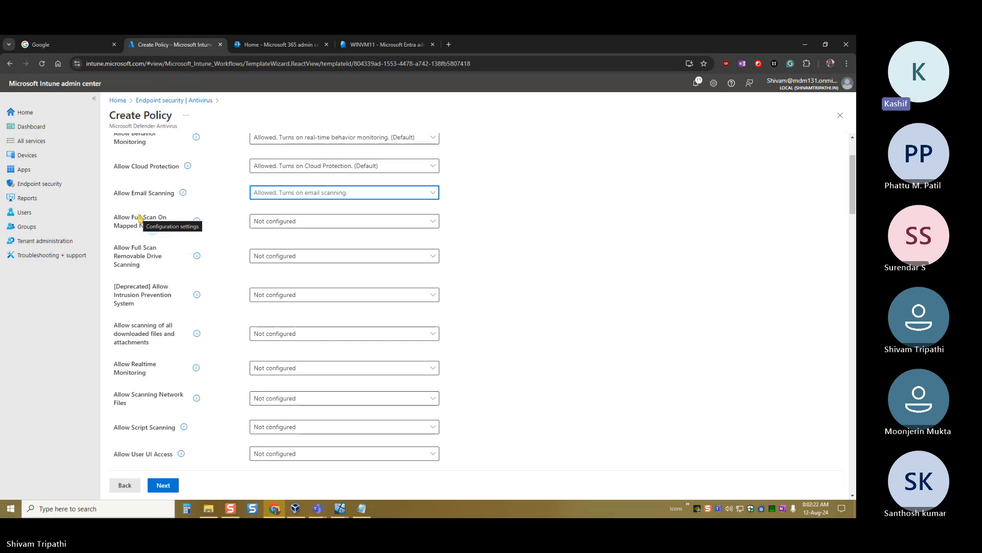
click(292, 222)
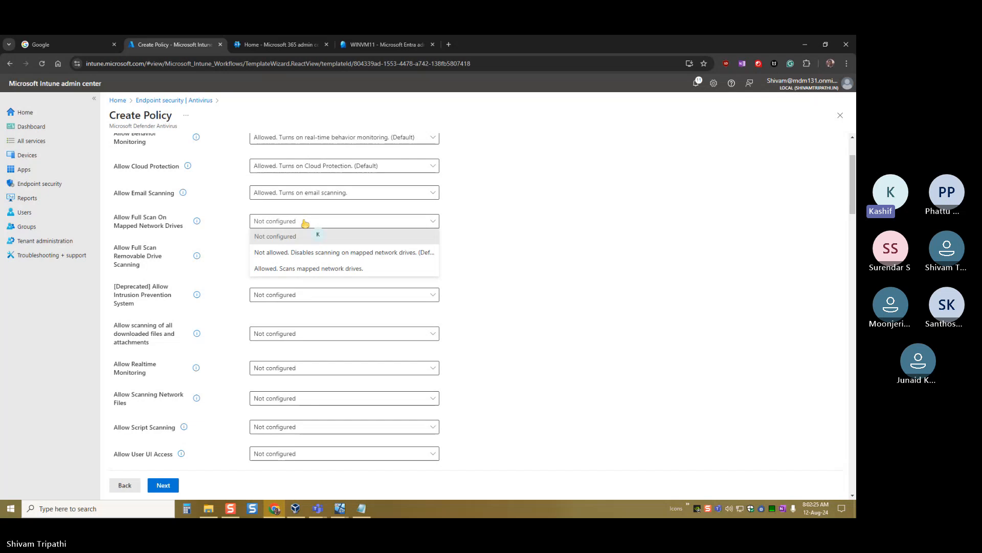
click(296, 267)
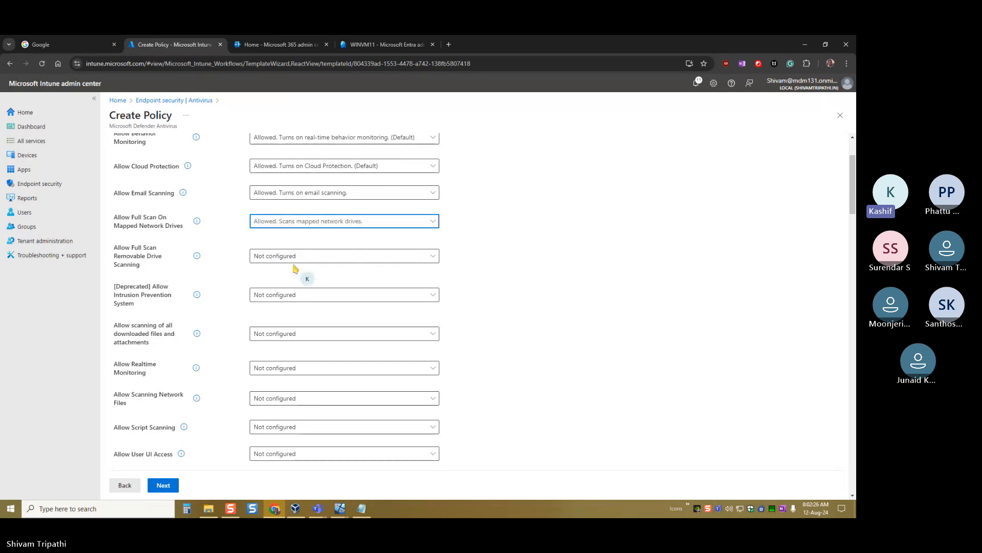
click(330, 261)
click(318, 304)
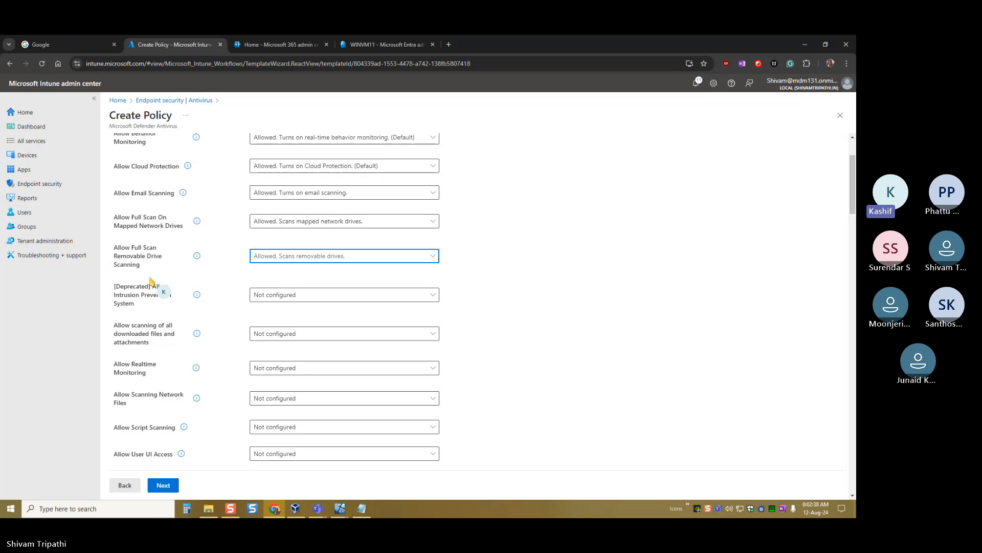
scroll(165, 302, down, 1)
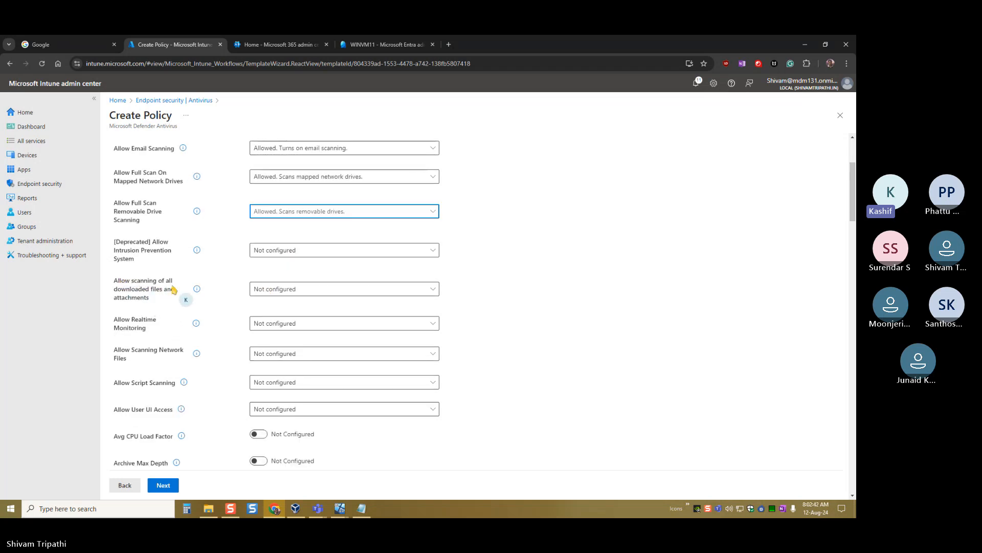
click(300, 290)
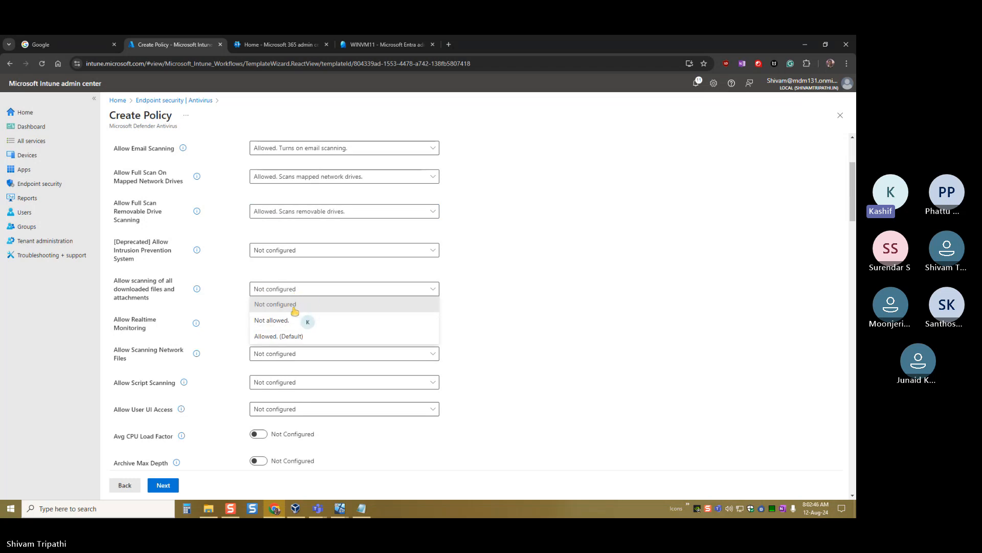
click(275, 336)
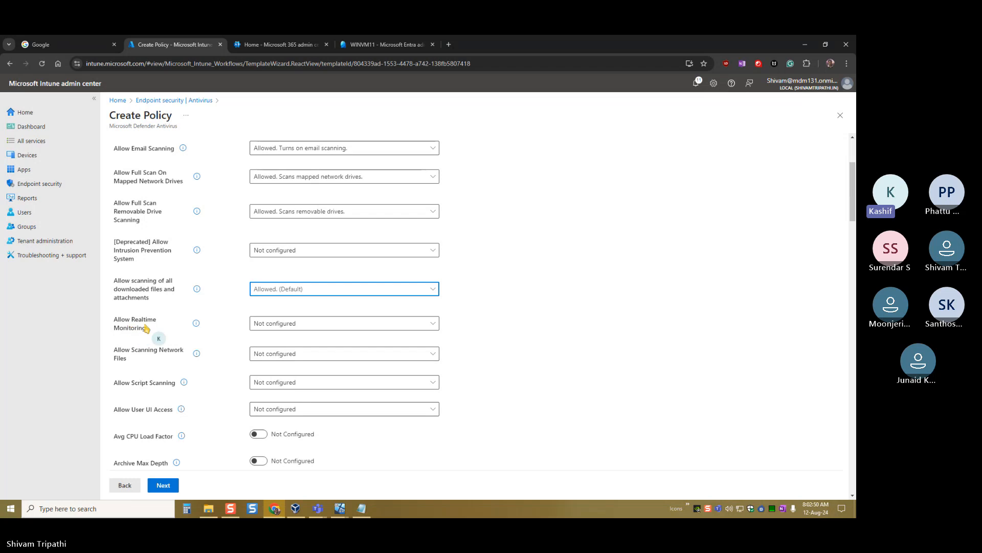
click(291, 324)
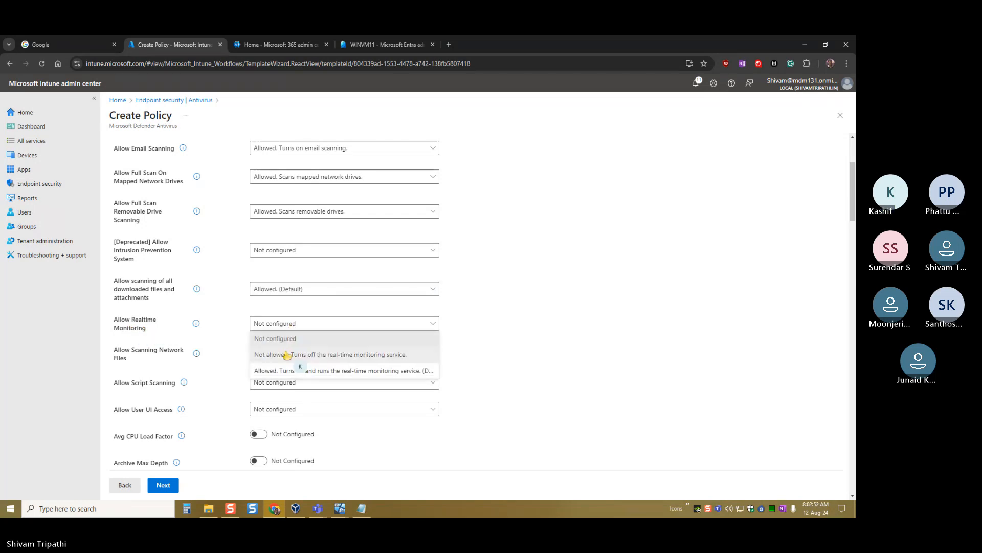
click(287, 370)
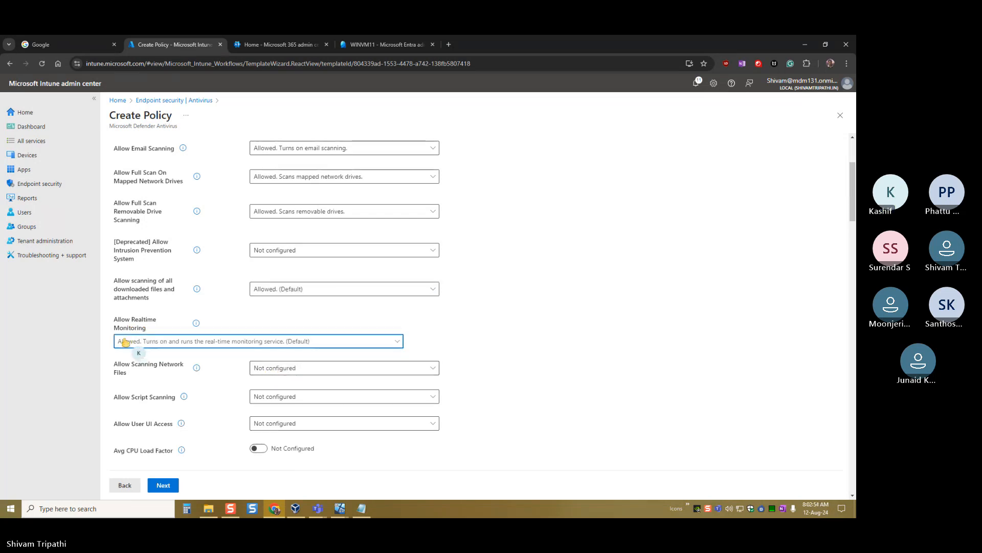
Step: Allow network file scanning, script scanning and user UI access
scroll(137, 343, down, 1)
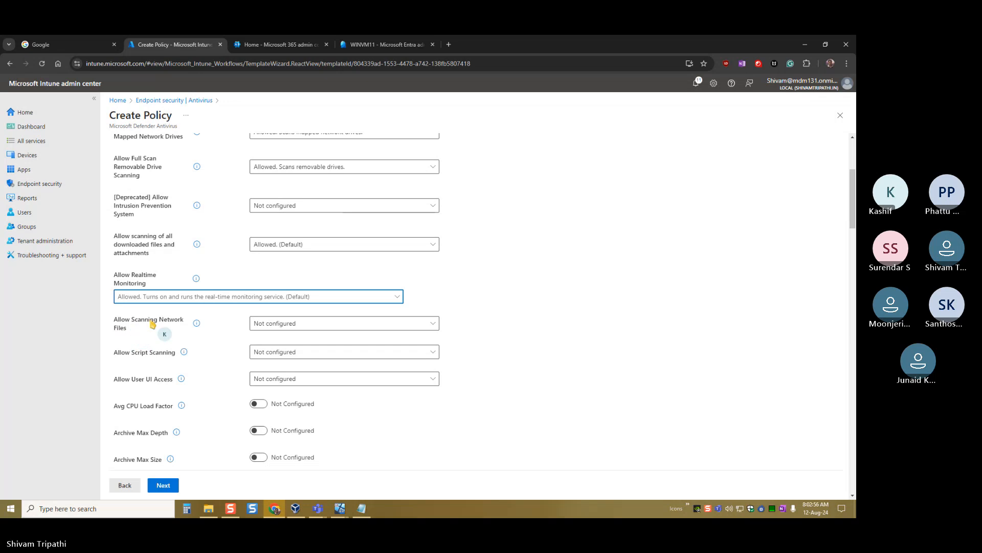
click(290, 323)
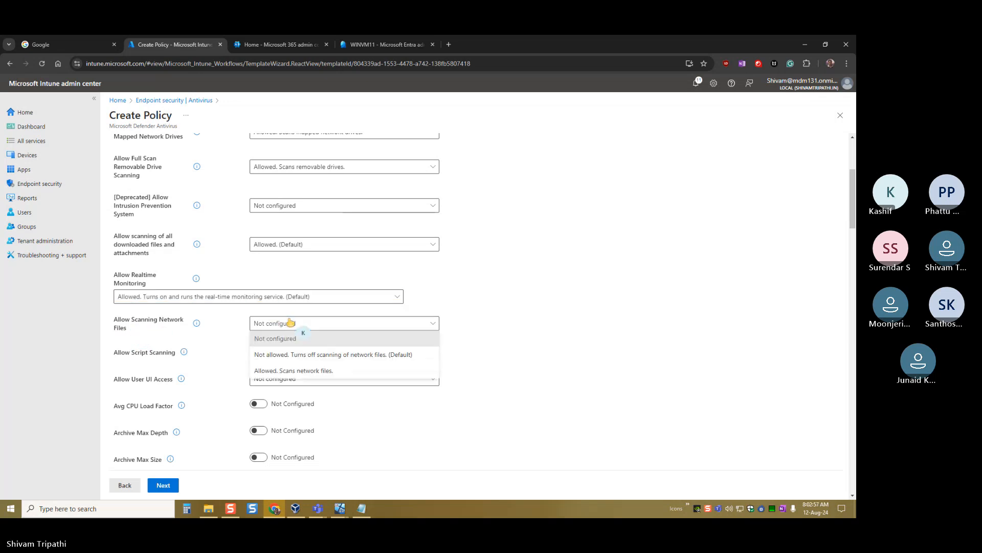
click(283, 370)
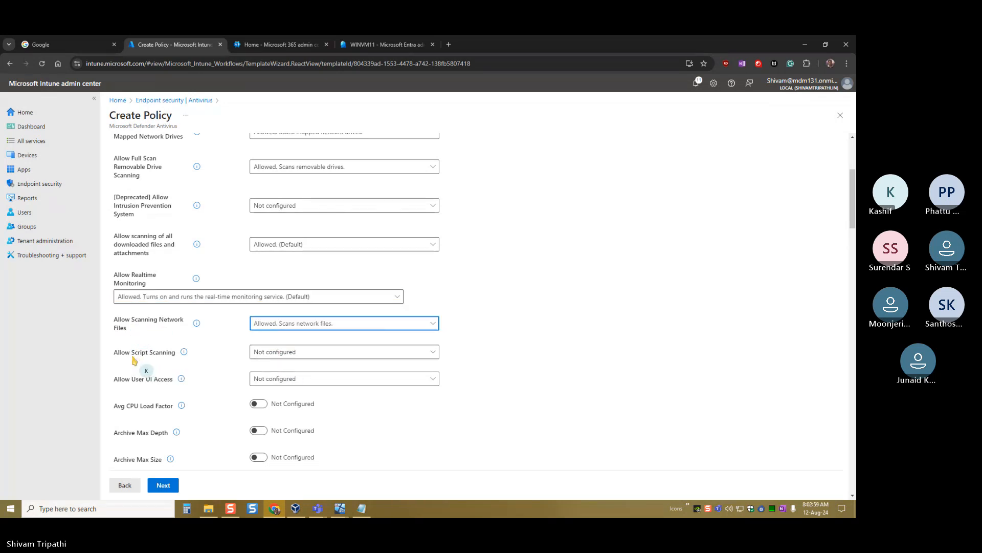
click(261, 359)
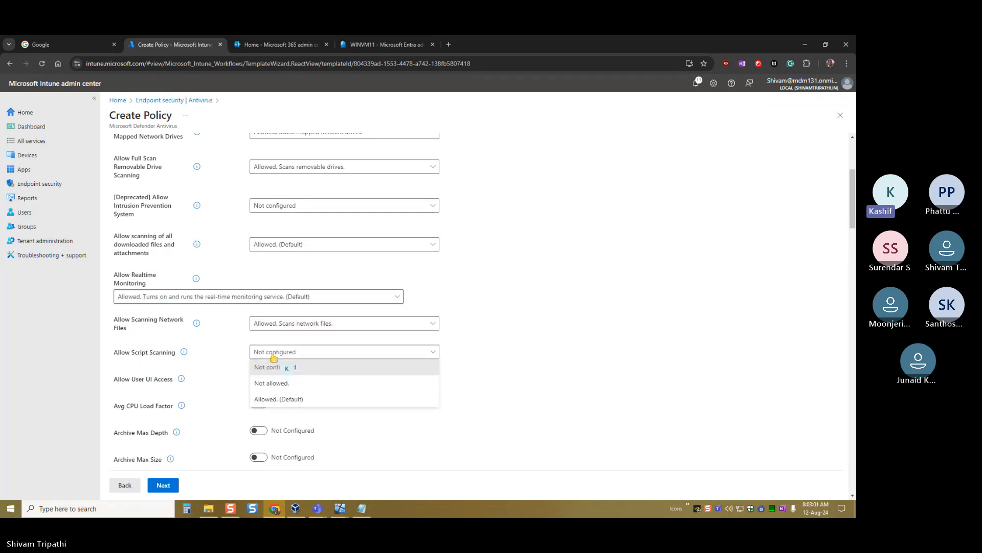
click(258, 400)
click(292, 381)
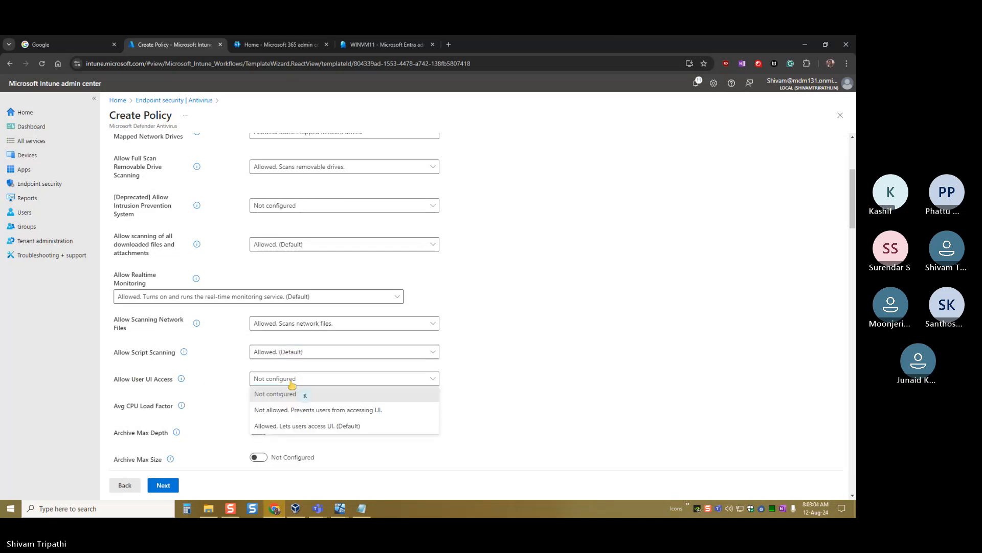
click(282, 426)
scroll(246, 389, down, 2)
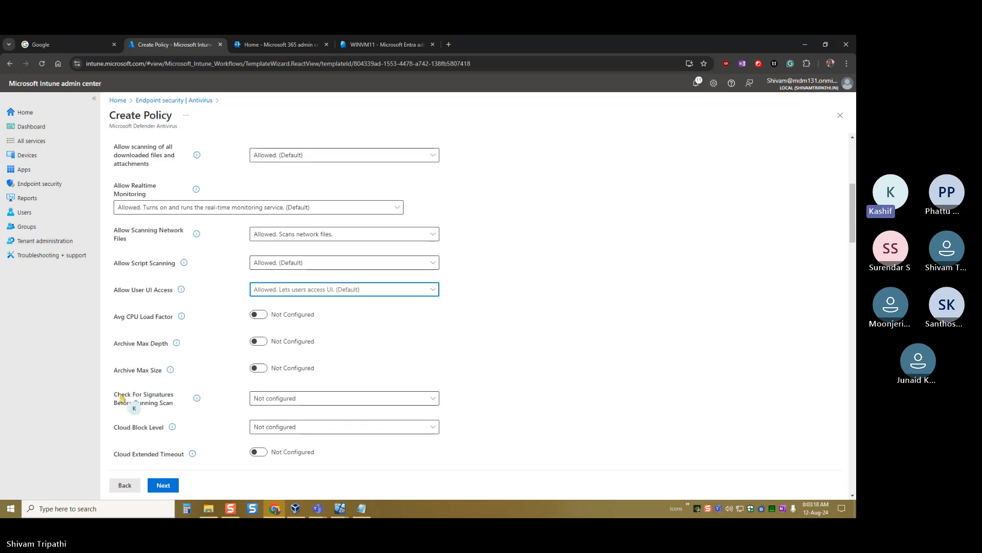
scroll(163, 399, down, 2)
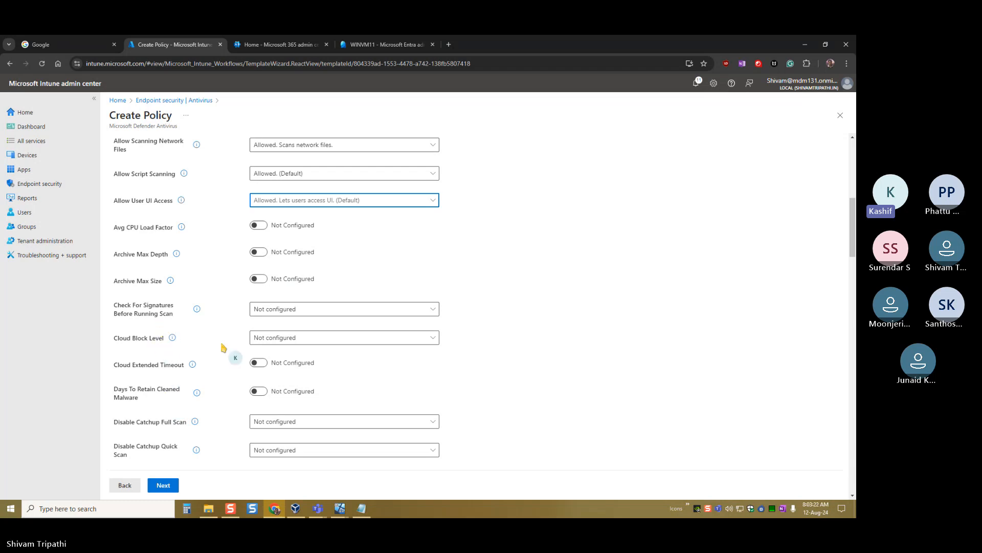
click(276, 339)
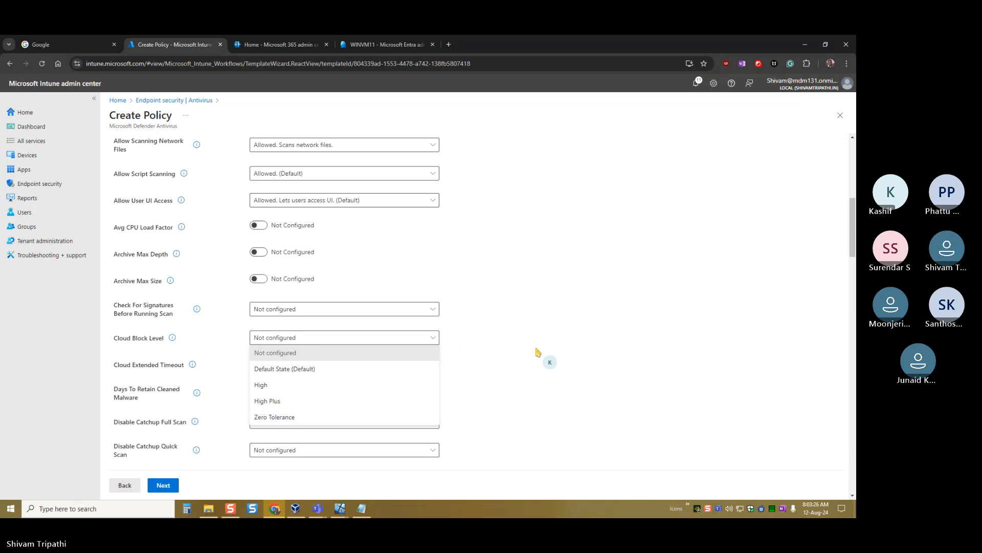
click(550, 361)
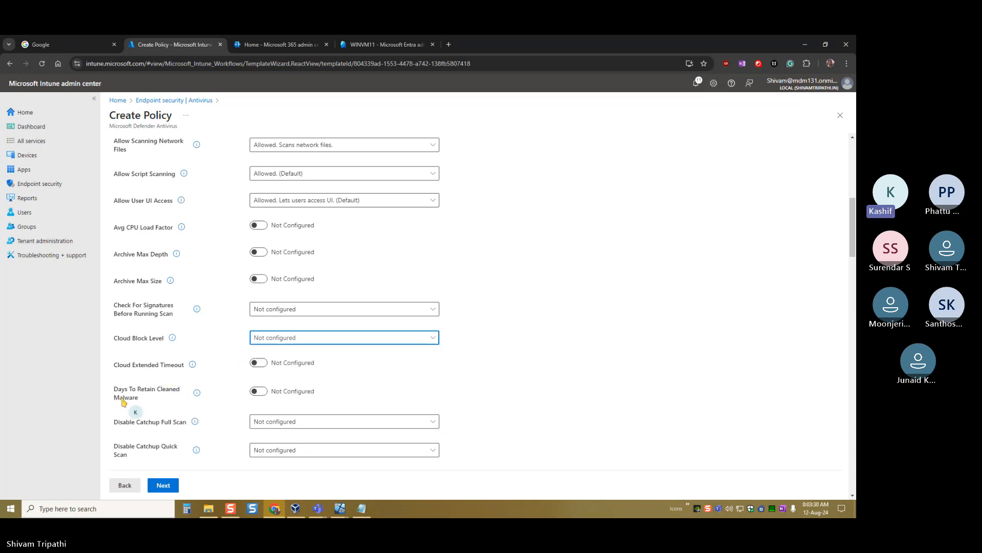
click(258, 391)
scroll(257, 393, down, 2)
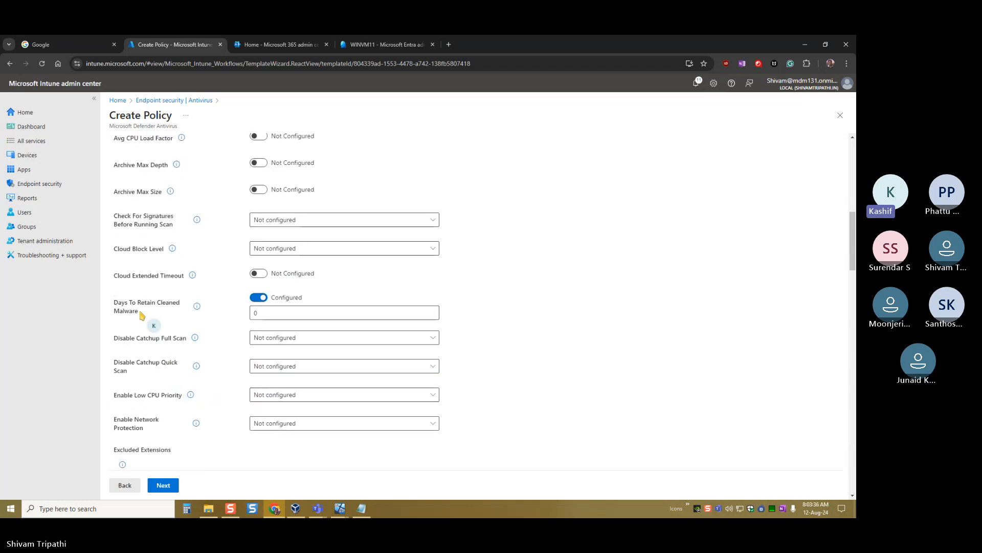
click(262, 313)
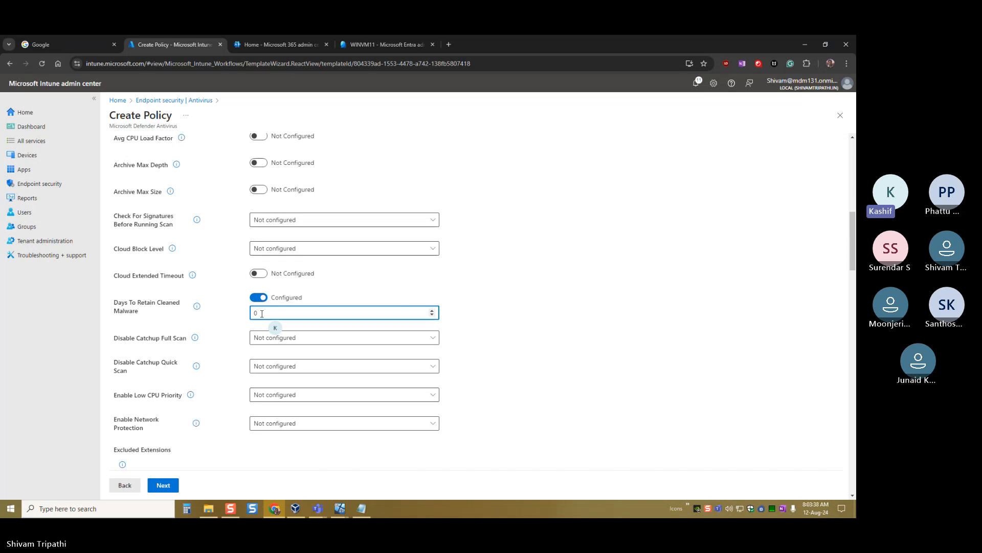
key(BackSpace)
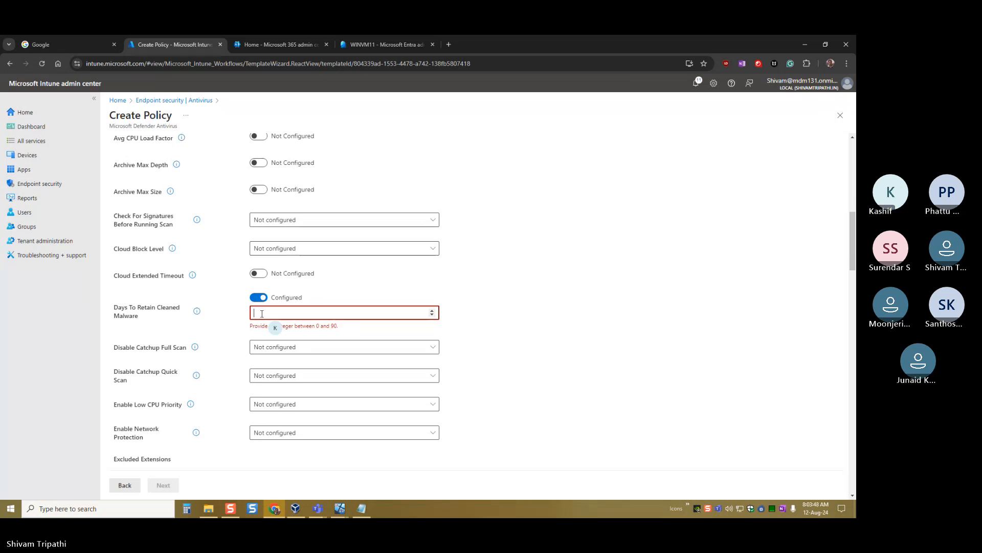
text(10)
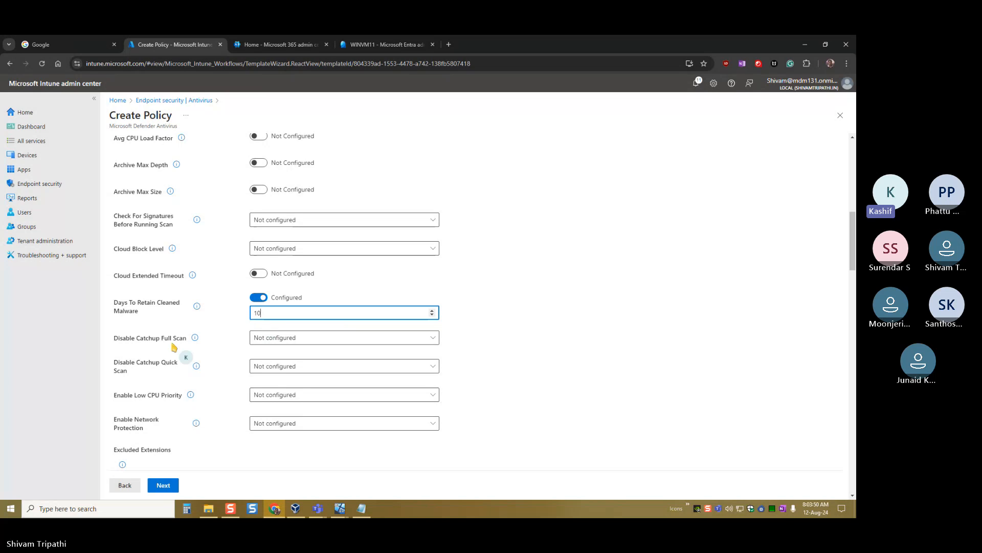
scroll(205, 345, down, 1)
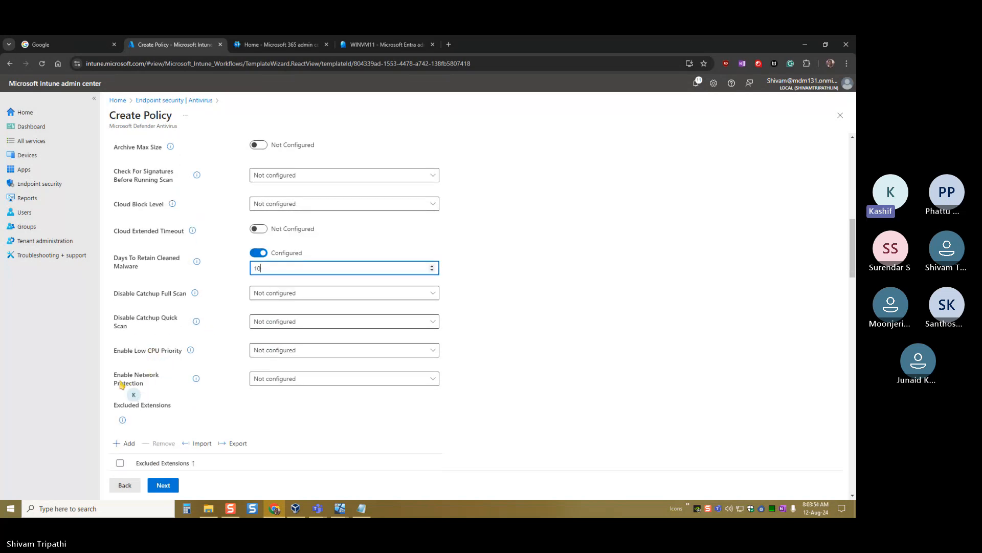
click(273, 381)
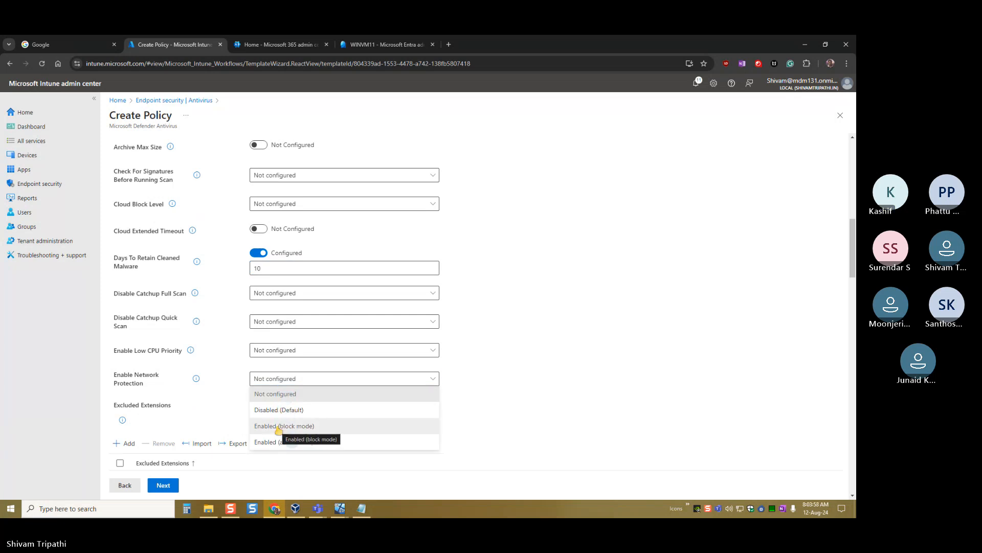
click(499, 416)
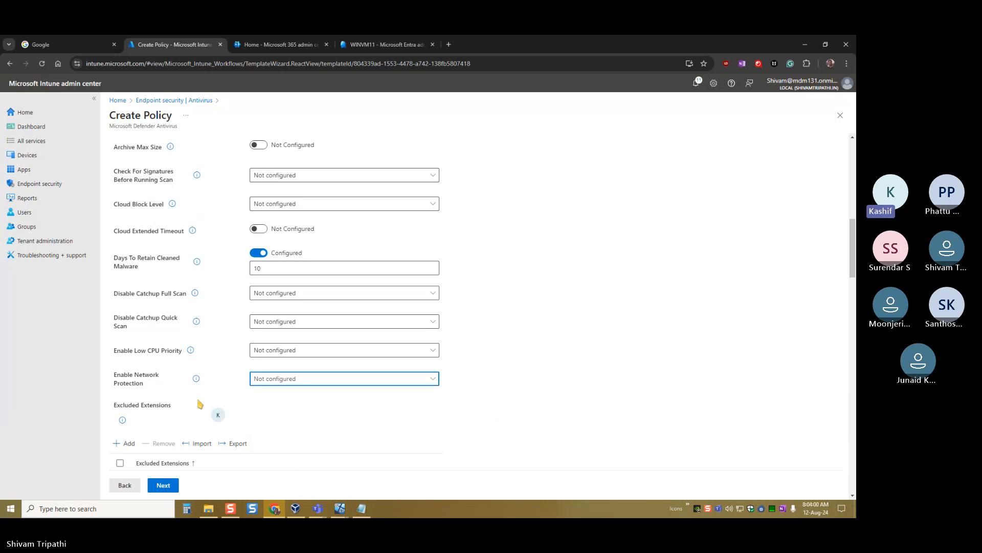
scroll(126, 377, down, 1)
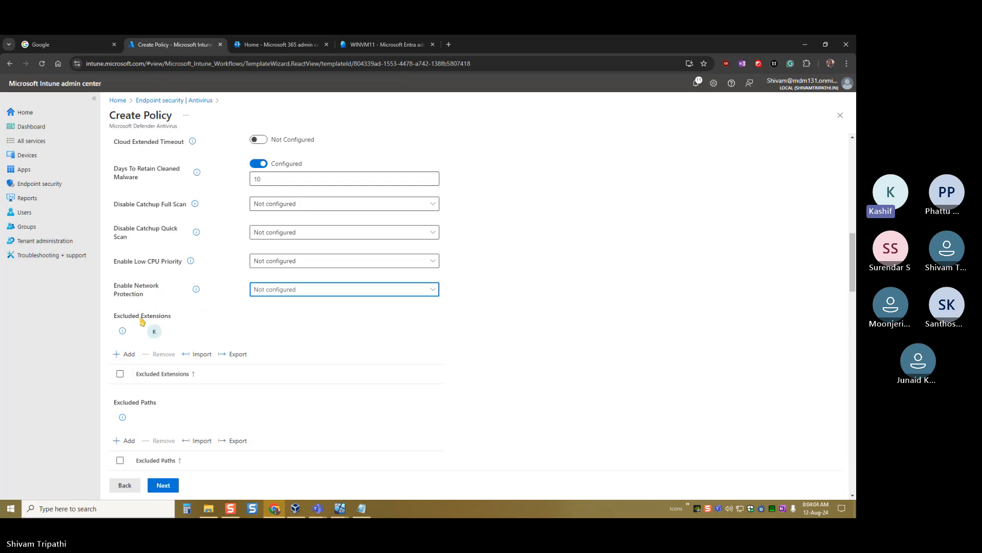
scroll(164, 324, down, 2)
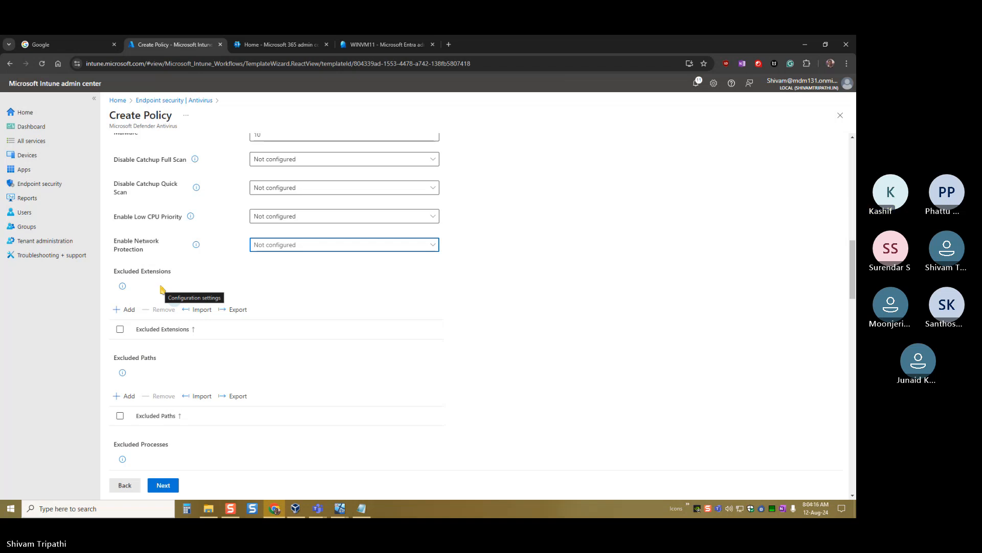
Step: Add the .exe and .msi extensions to Excluded Extensions
click(124, 311)
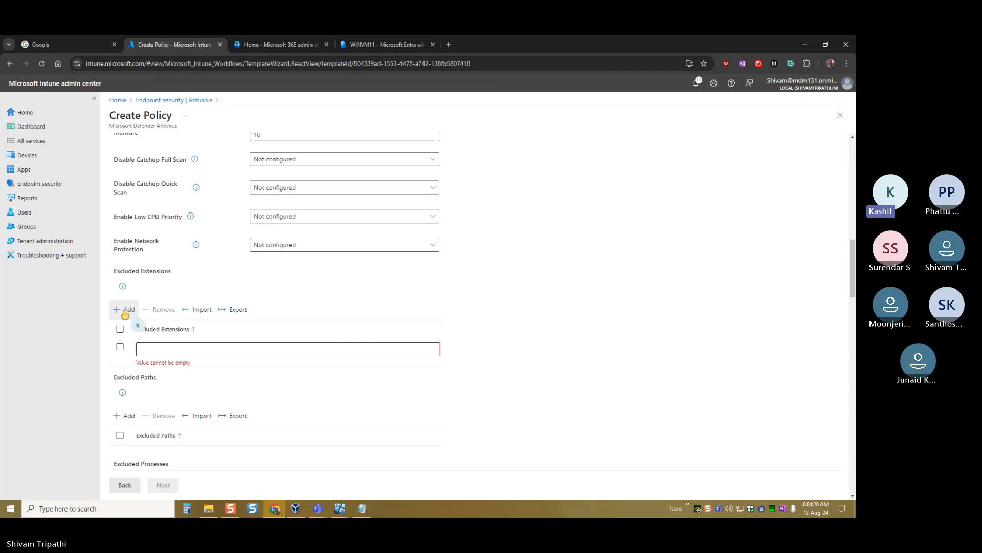
click(245, 348)
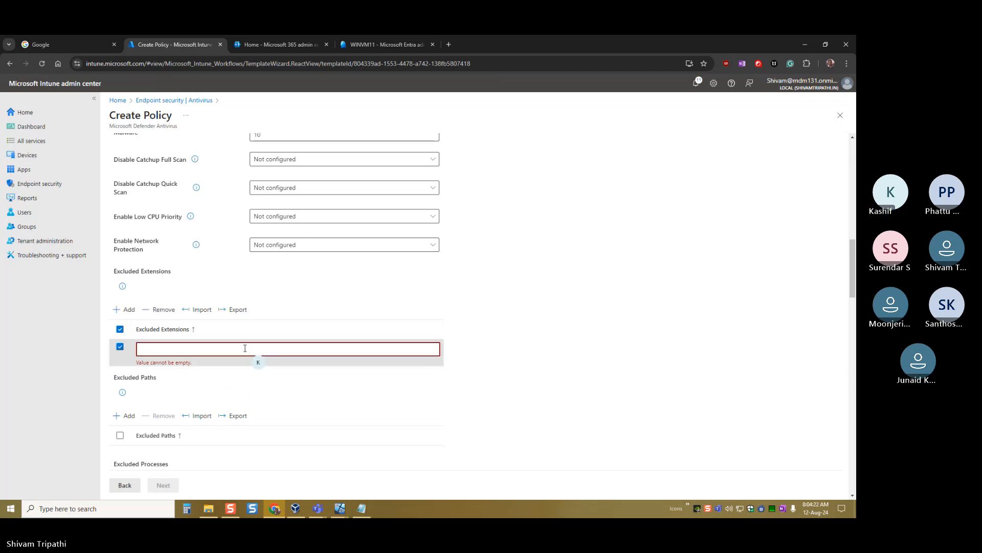
text(.exe)
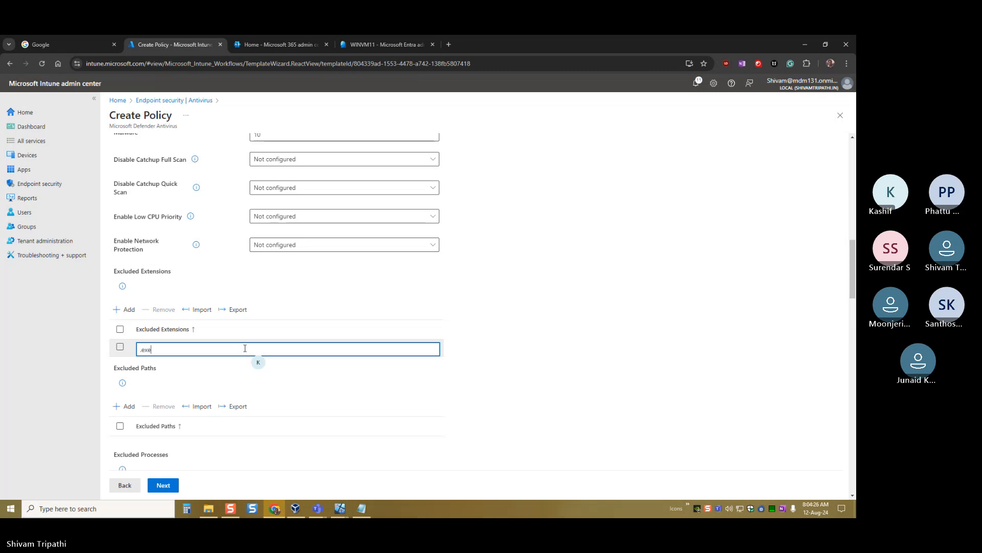
click(124, 310)
click(171, 368)
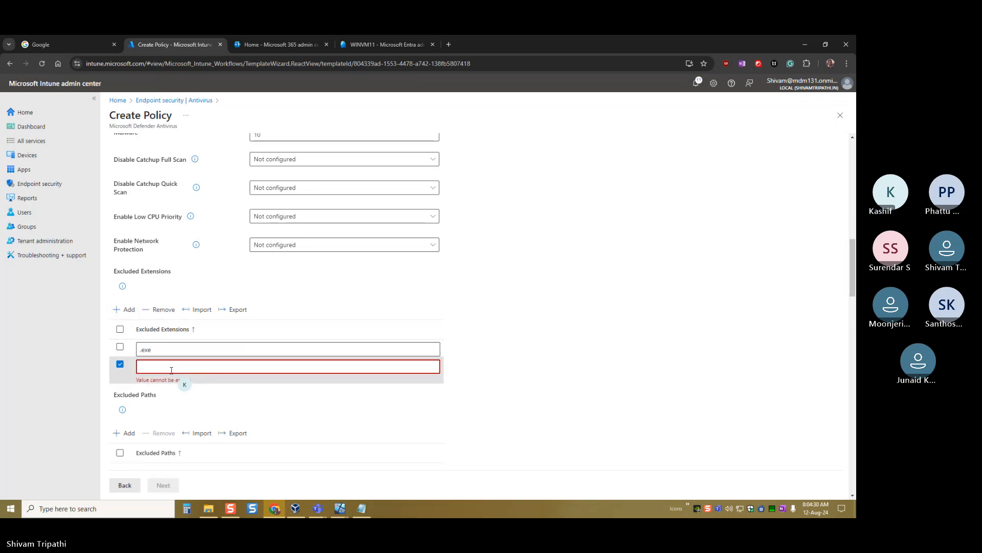
text(.msi)
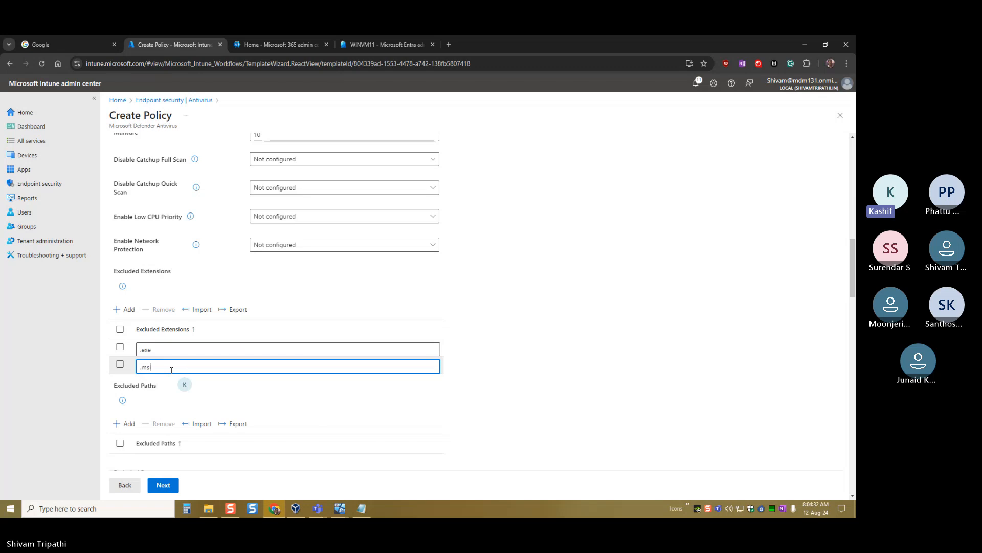
Step: Add the .txt and .log extensions to Excluded Extensions
click(125, 309)
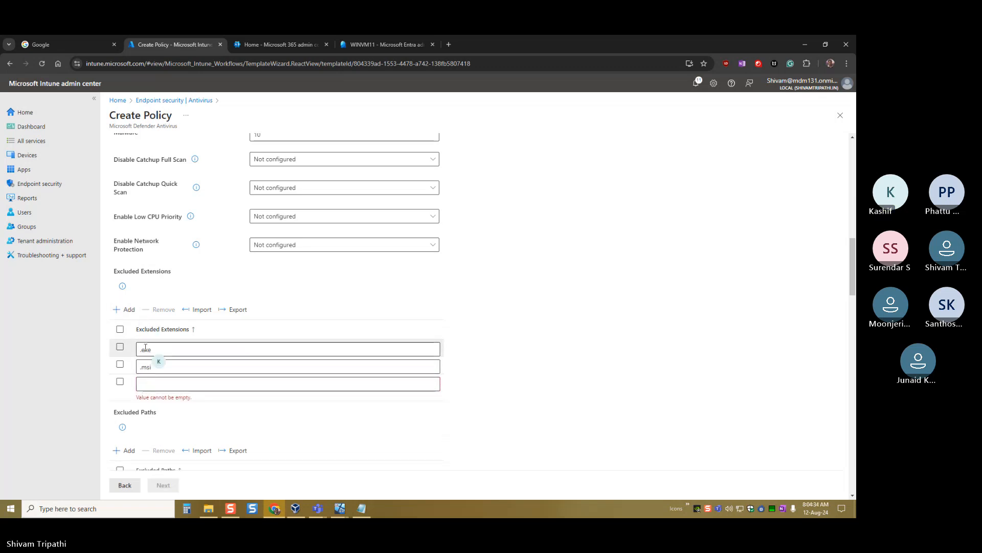
click(166, 384)
text(.txt)
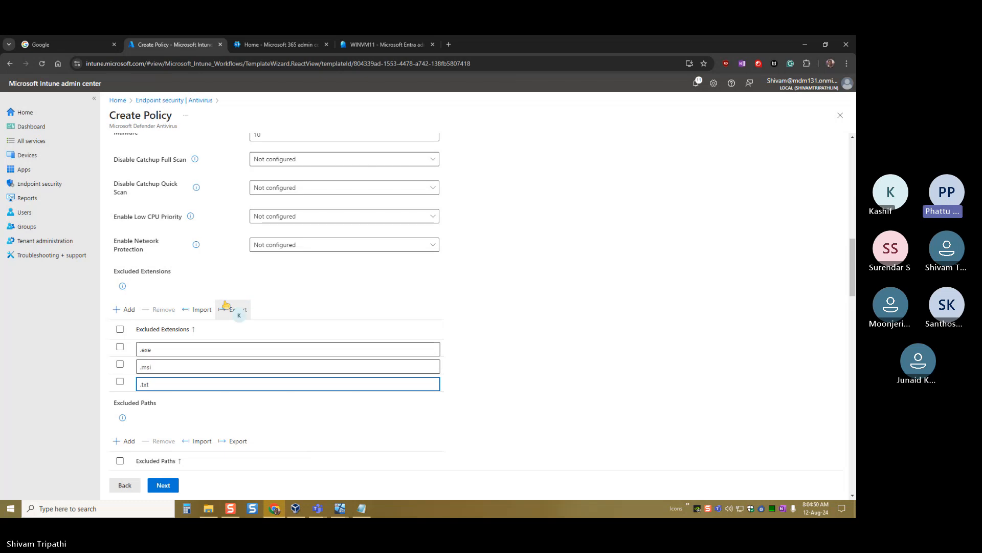
click(125, 309)
click(159, 405)
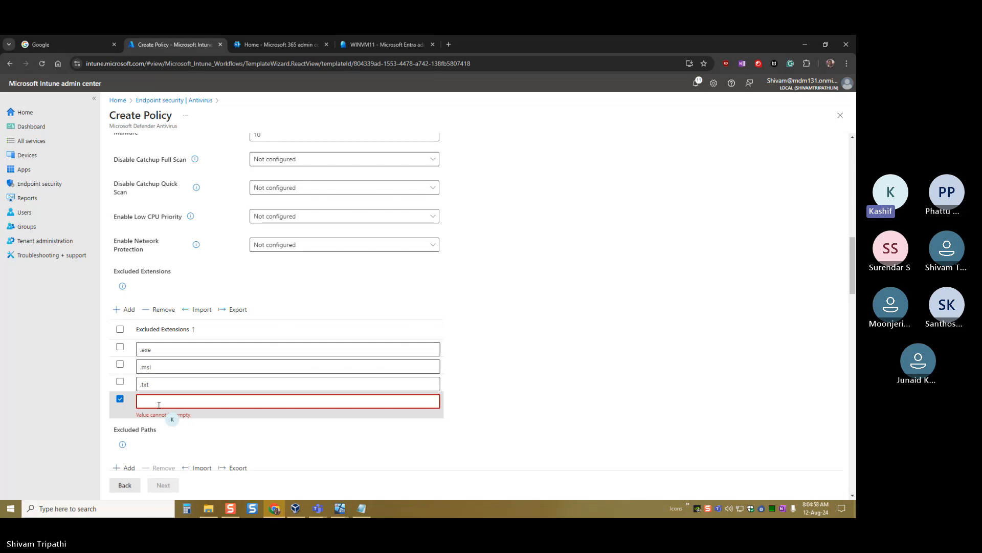
text(.log)
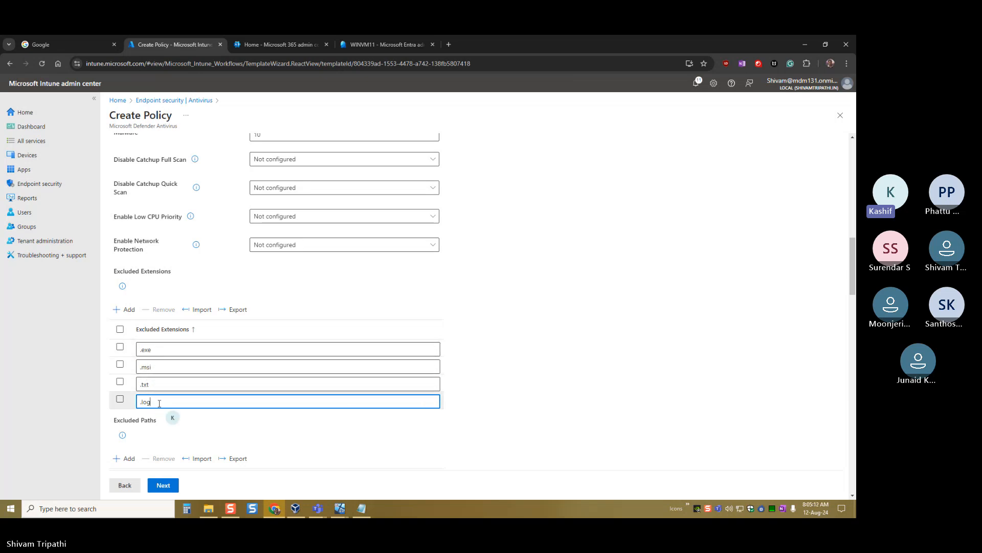
scroll(193, 364, down, 1)
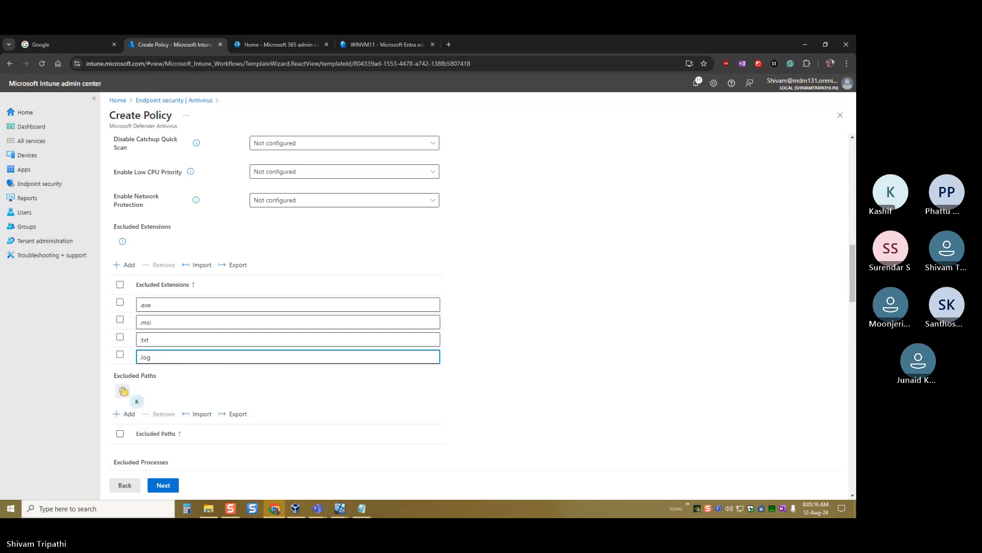
Step: Add C:\windows\system32 and C:\Windows\ccm to Excluded Paths
click(123, 414)
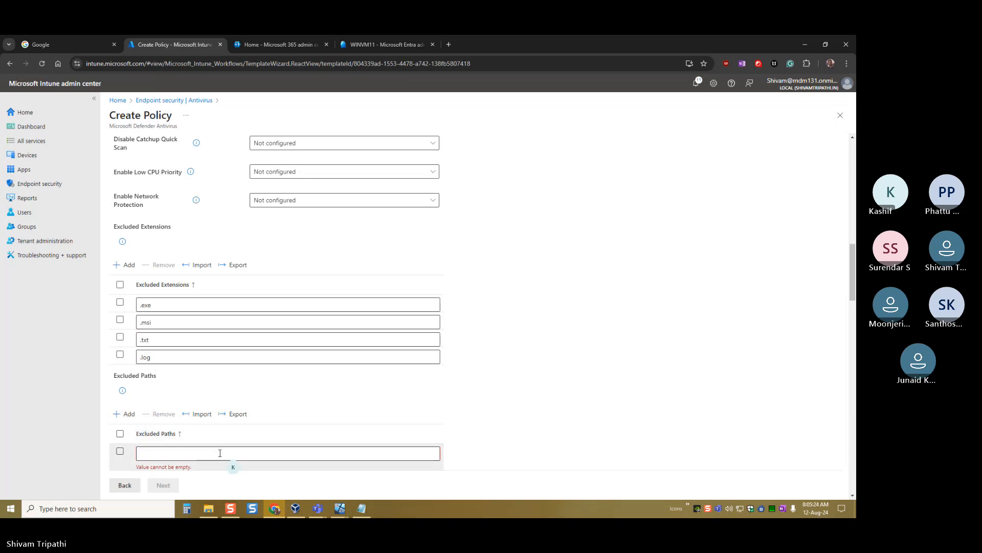
click(159, 450)
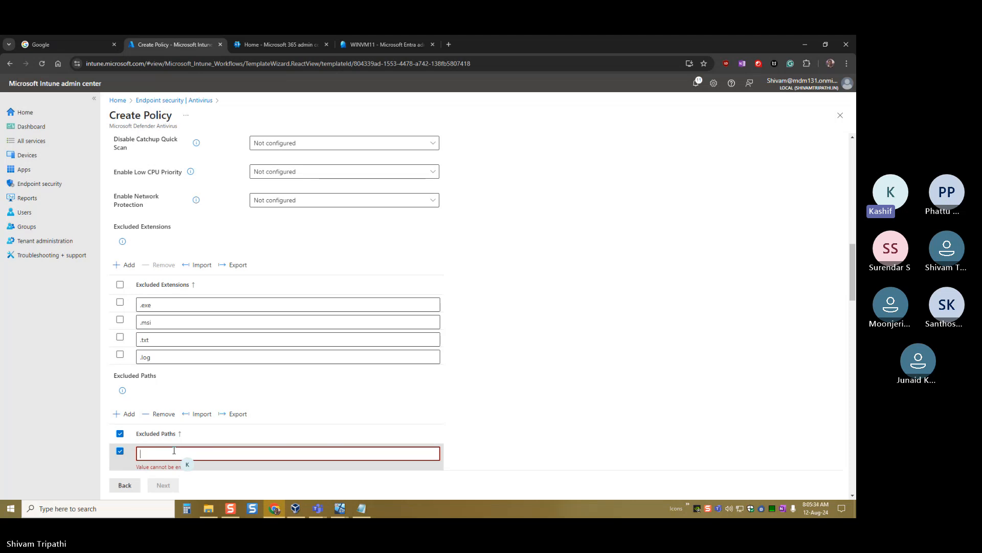
text(C)
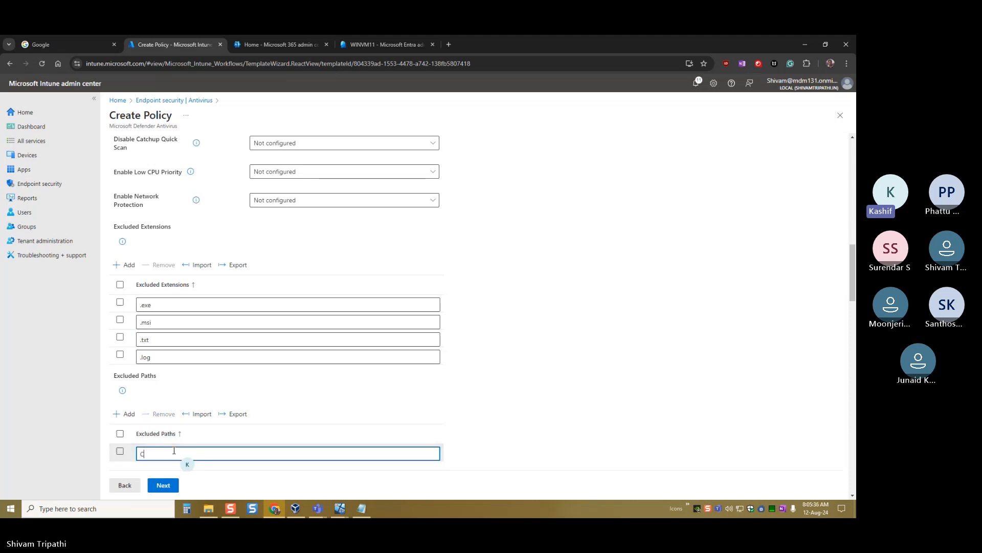
text(:\windows)
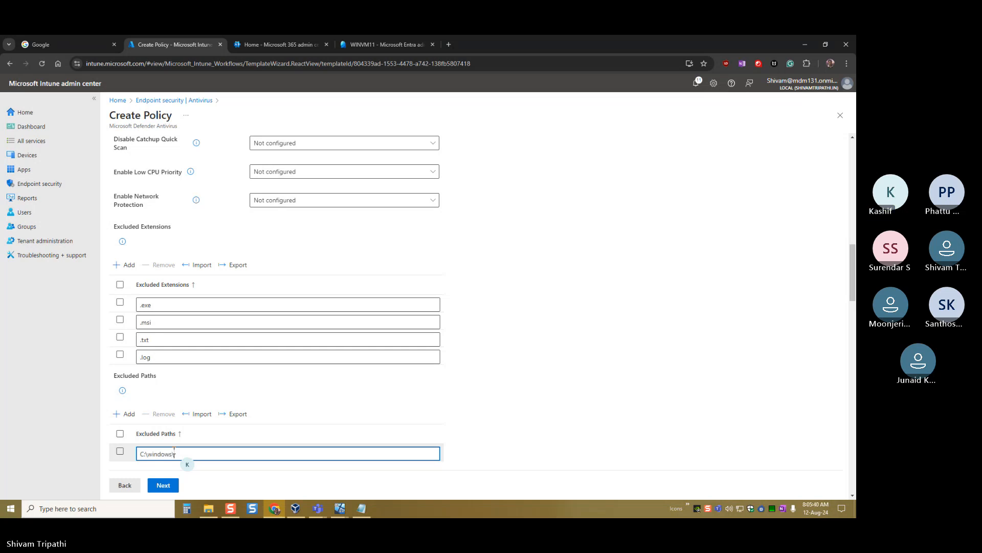
text(\system32)
scroll(251, 378, down, 2)
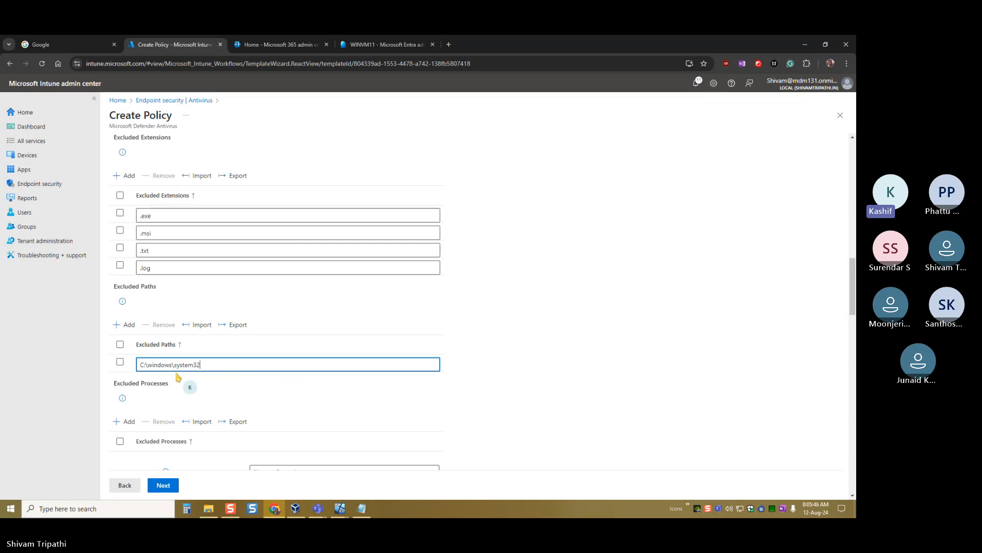
click(129, 324)
click(179, 381)
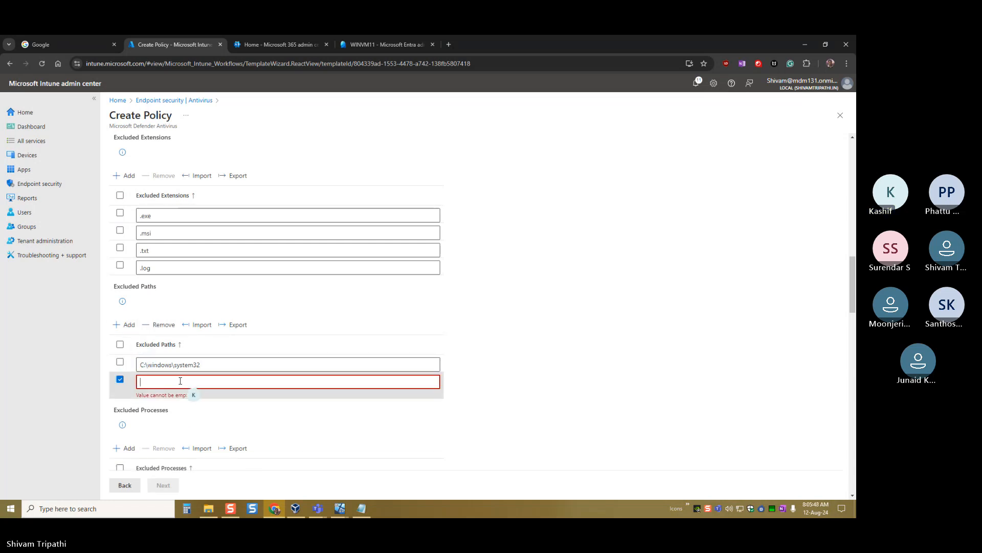
text(C:\)
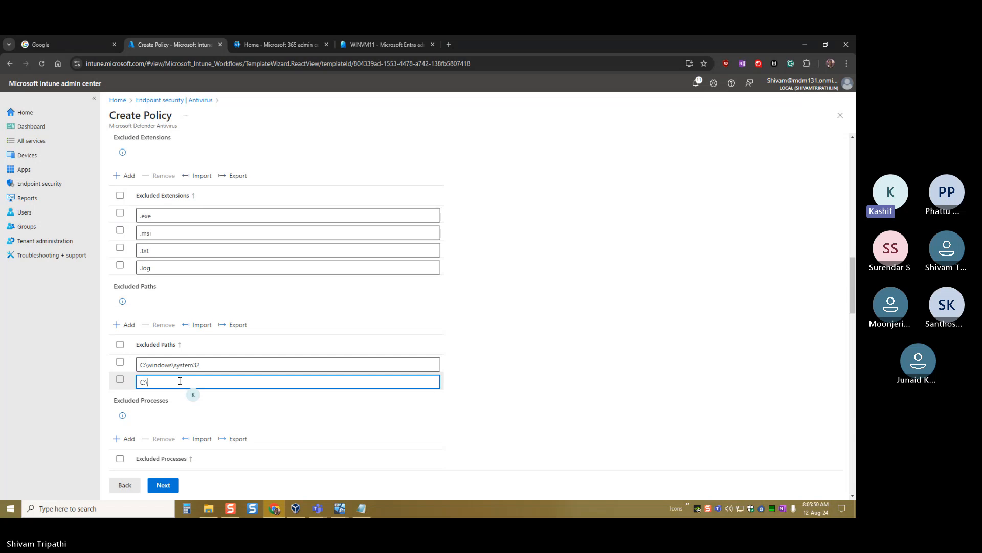
text(Windows\ccm)
Step: Add C:\windows\ccmcache and C:\windows\ccmsetup to Excluded Paths
click(127, 324)
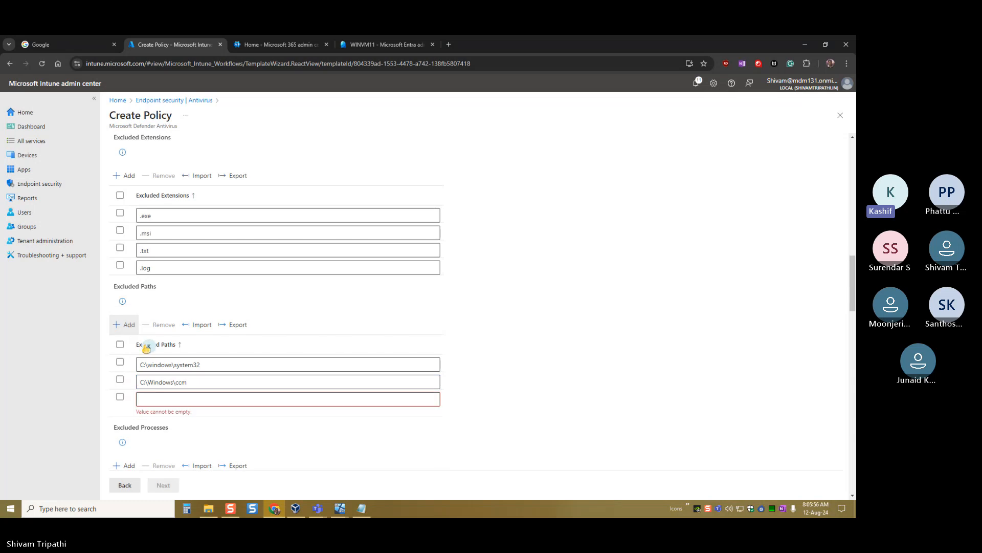
click(175, 398)
text(C)
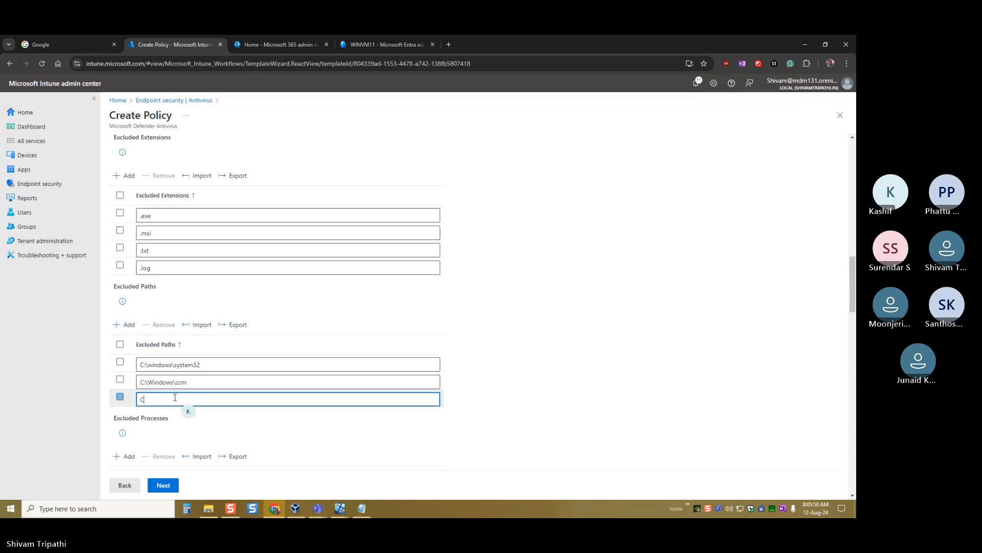
text(:\windows\)
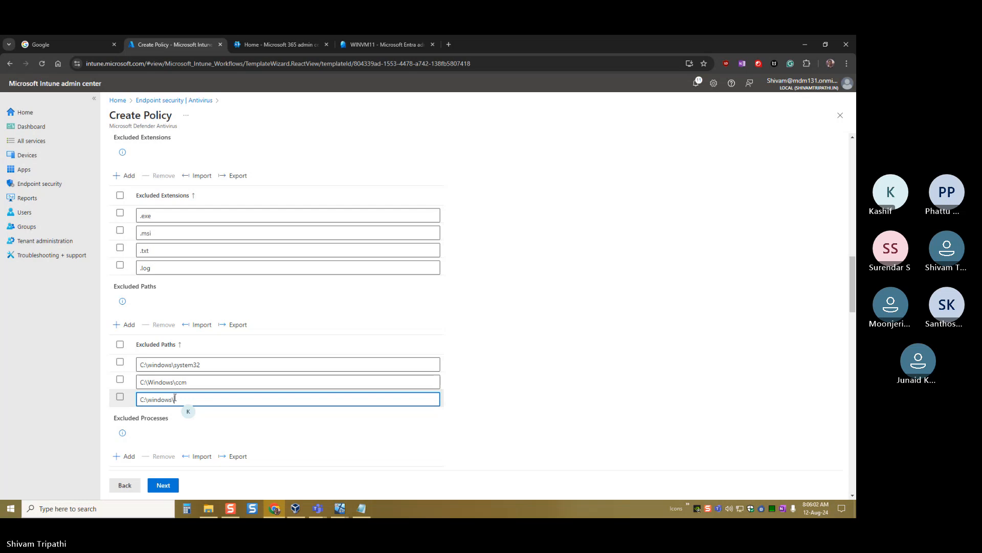
text(ccmcache)
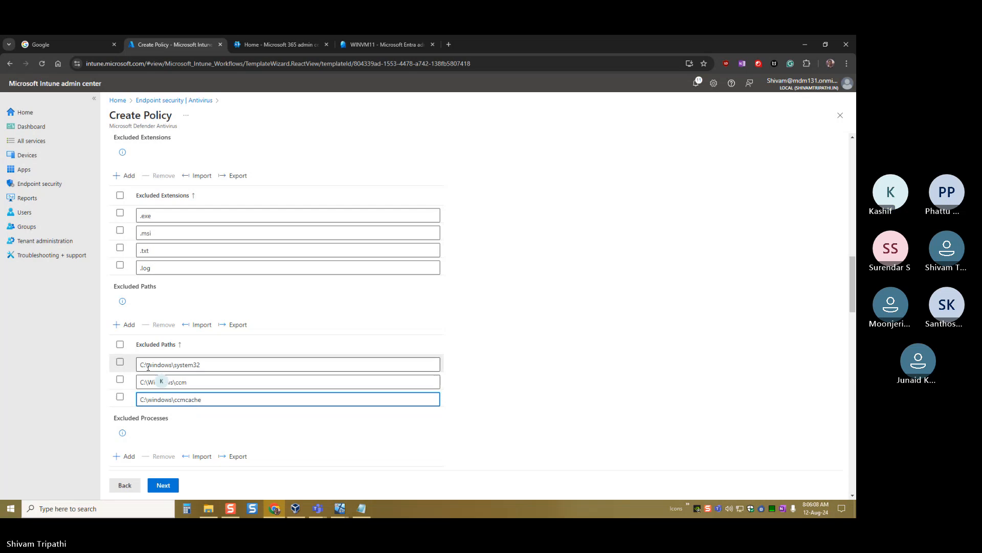
click(124, 324)
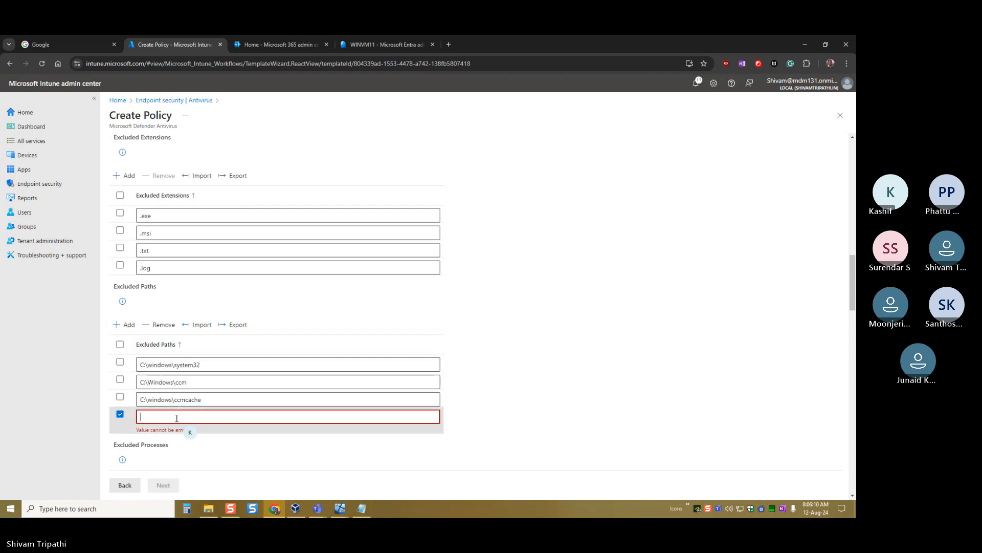
click(176, 418)
text(C:\windows\)
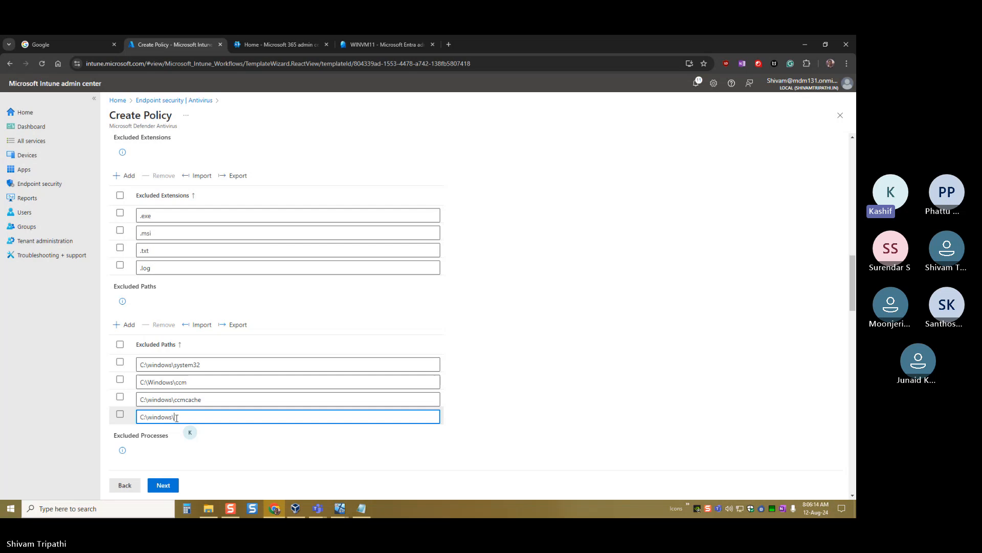
text(cmsetup)
scroll(176, 418, down, 3)
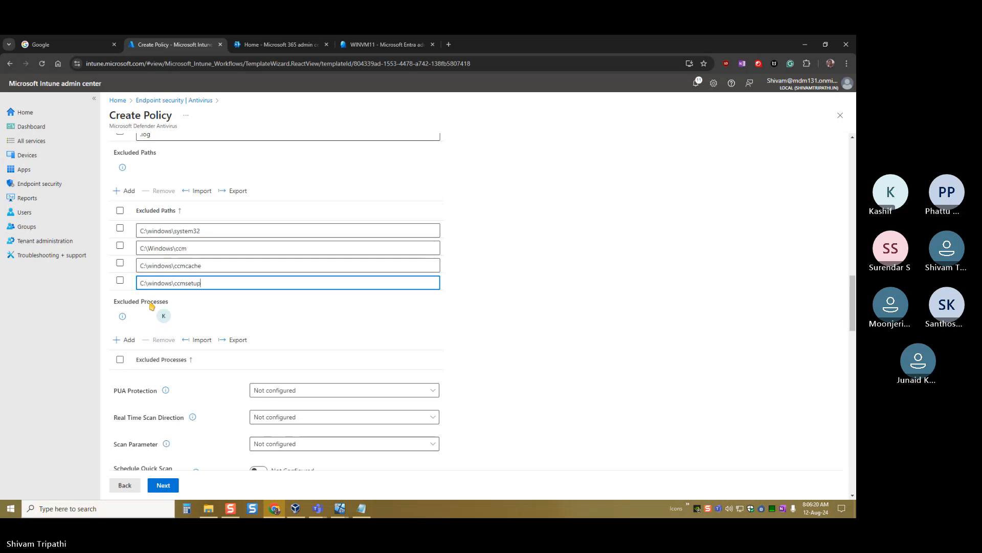
Step: Add mspaint.exe, msedge.exe and chrome.exe as three Excluded Processes rows
click(126, 340)
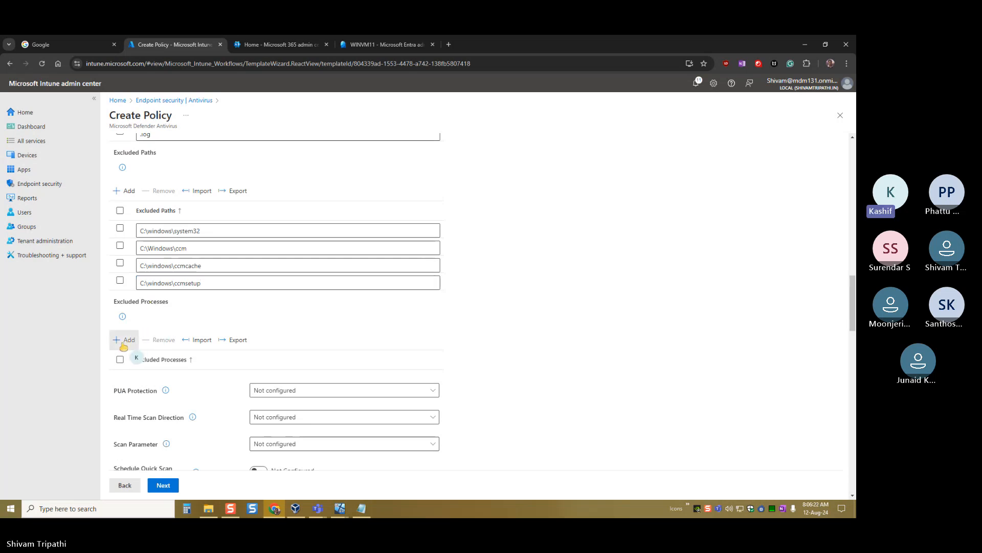
click(192, 379)
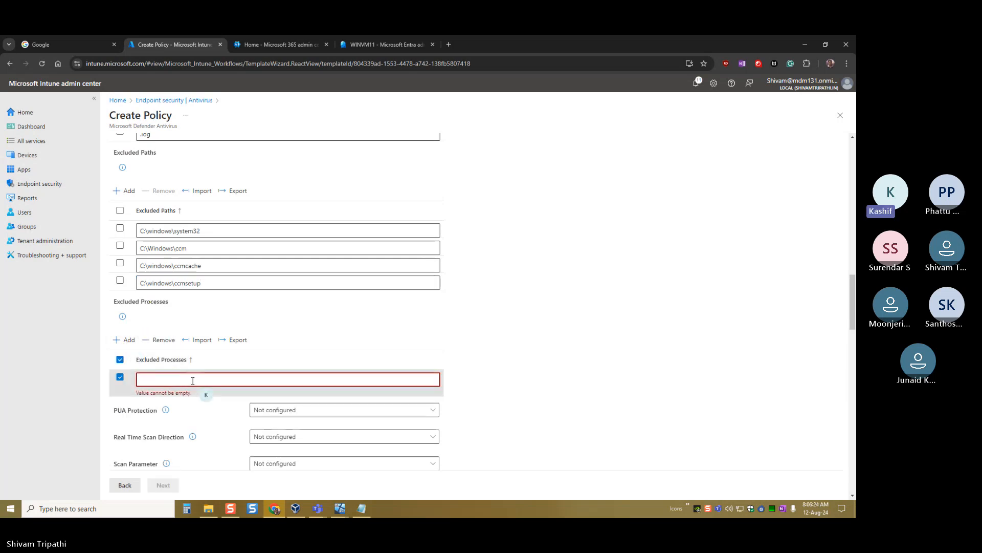
text(ms)
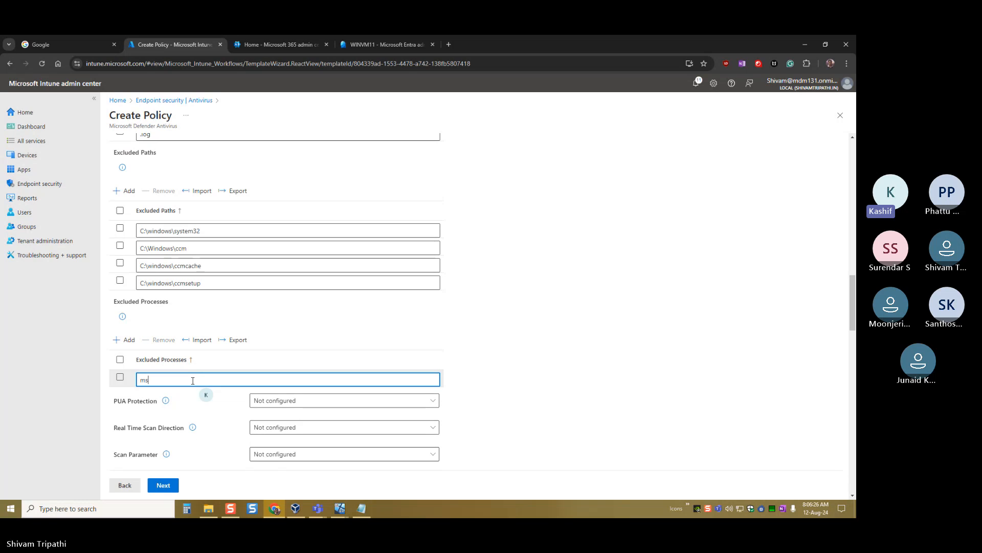
text(paint.exe)
click(125, 341)
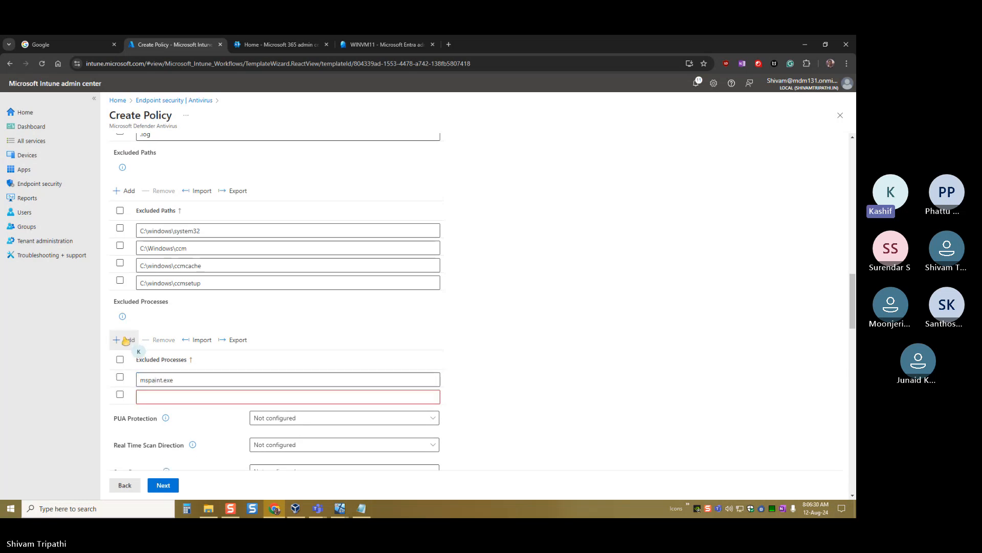
click(199, 398)
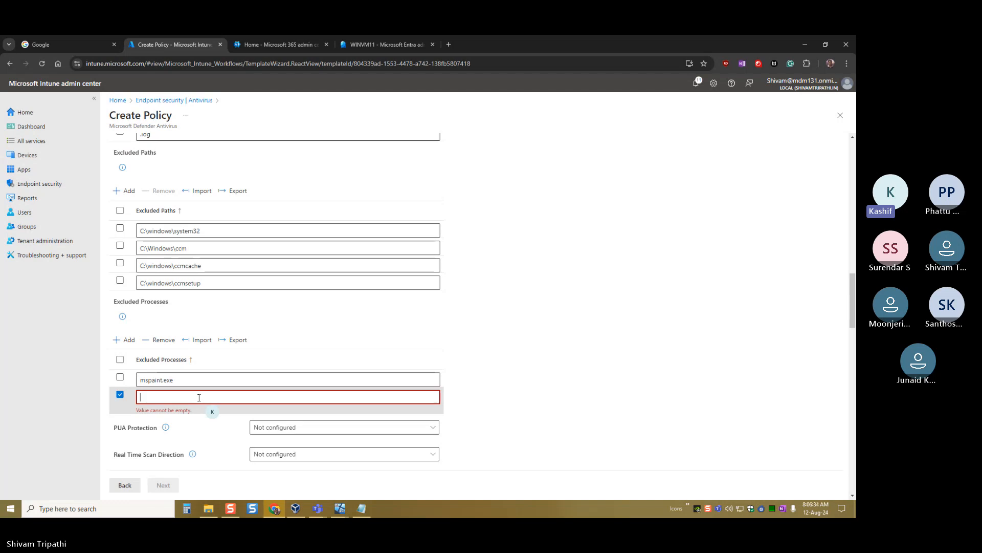
text(m)
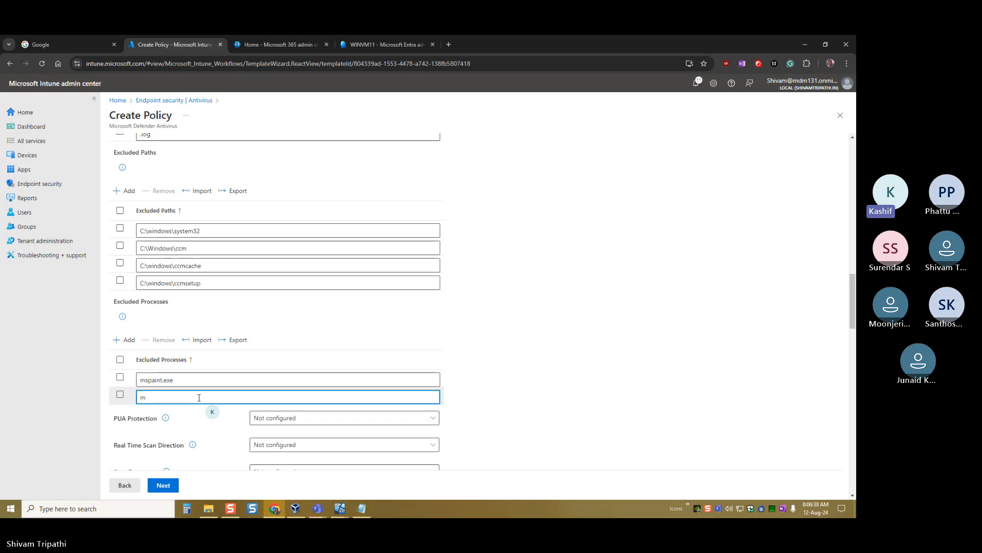
text(sedge.exe)
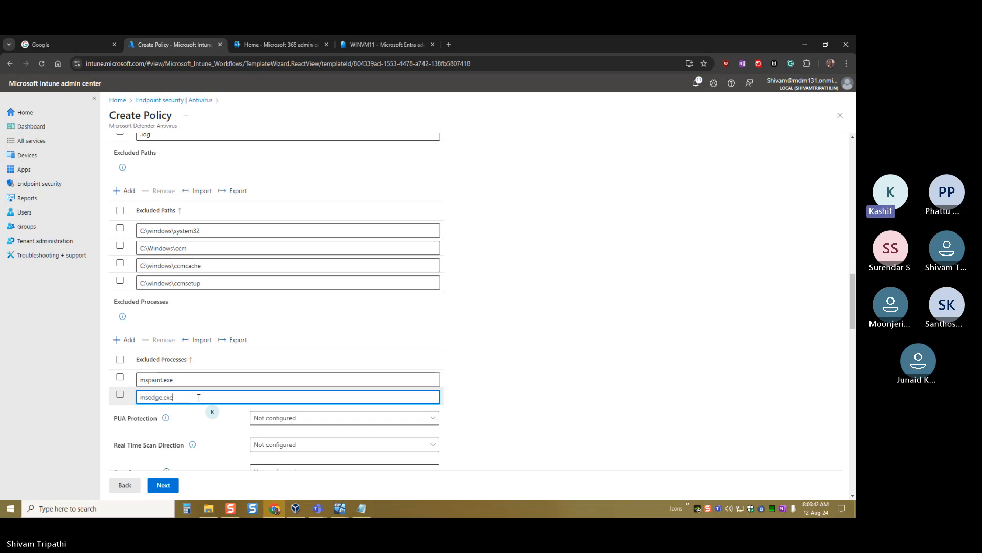
click(125, 339)
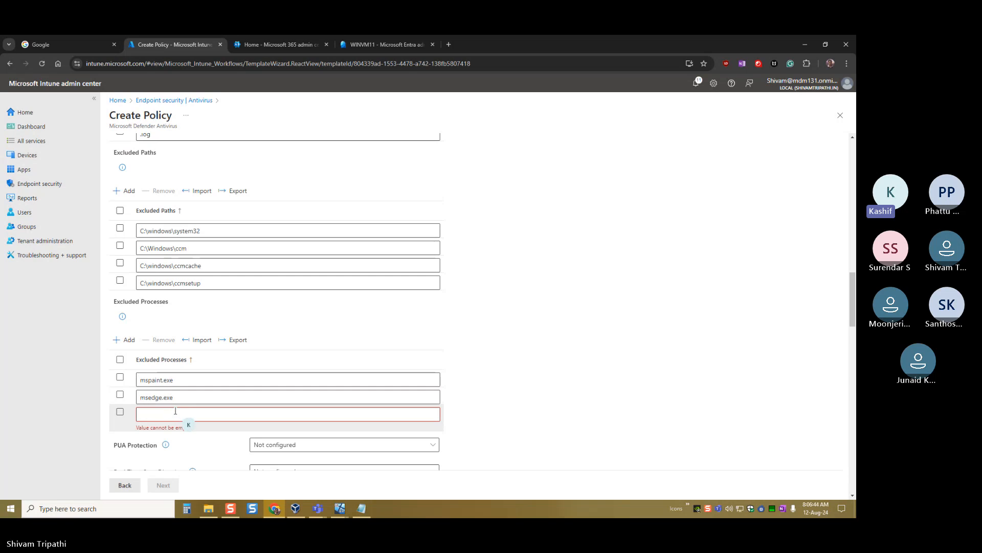
click(175, 411)
text(chrome.exe)
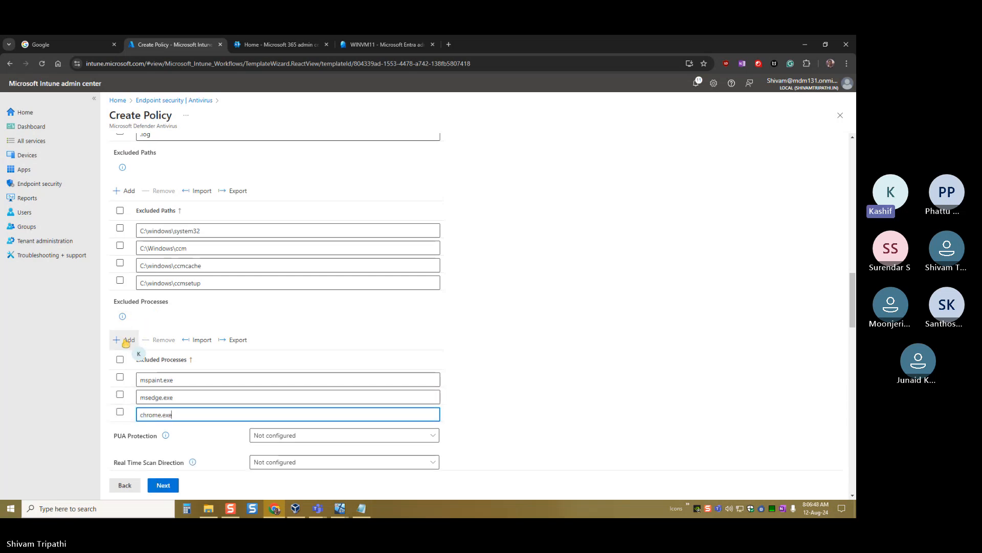
scroll(127, 342, down, 2)
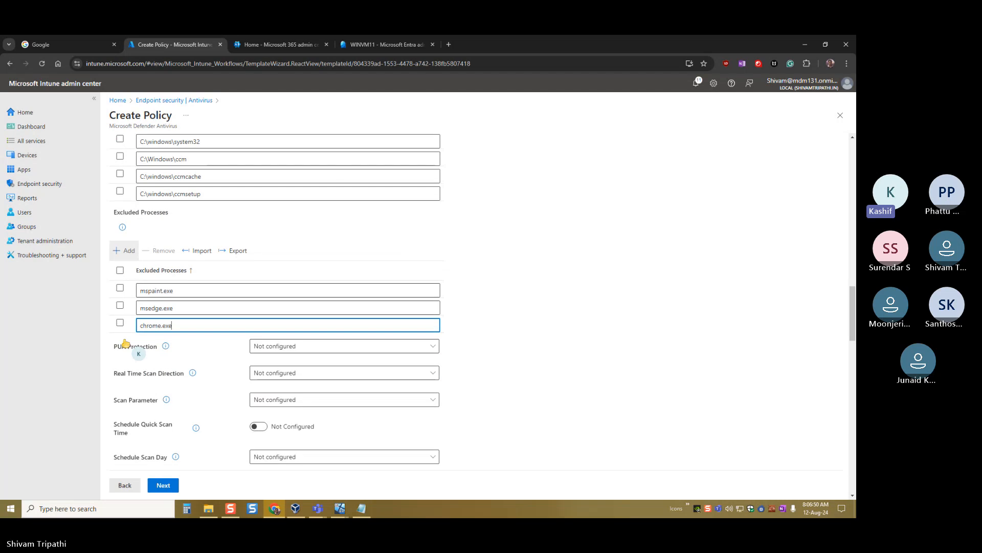
scroll(125, 344, down, 1)
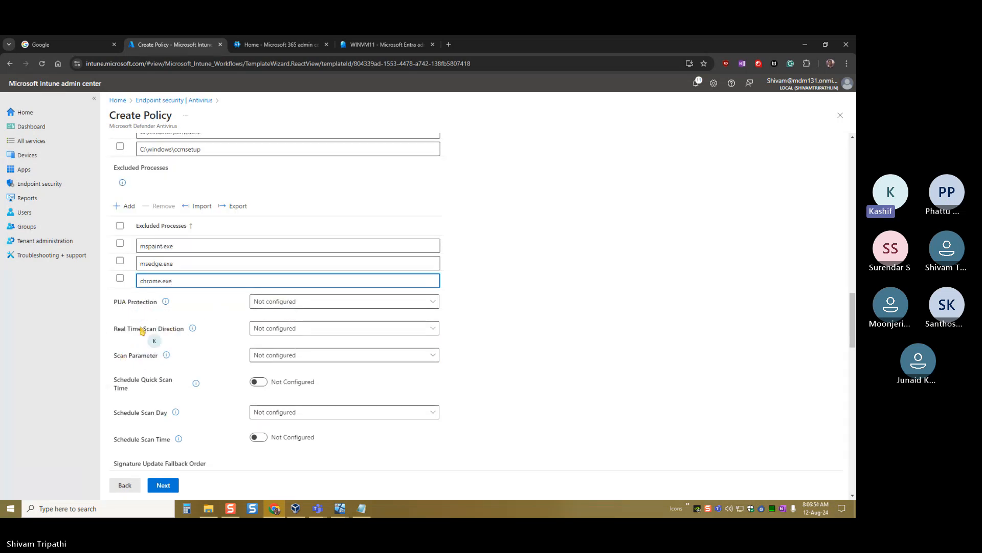
Step: Set Real Time Scan Direction to monitor all files (bi-directional) and Scan Parameter to Quick scan
click(285, 327)
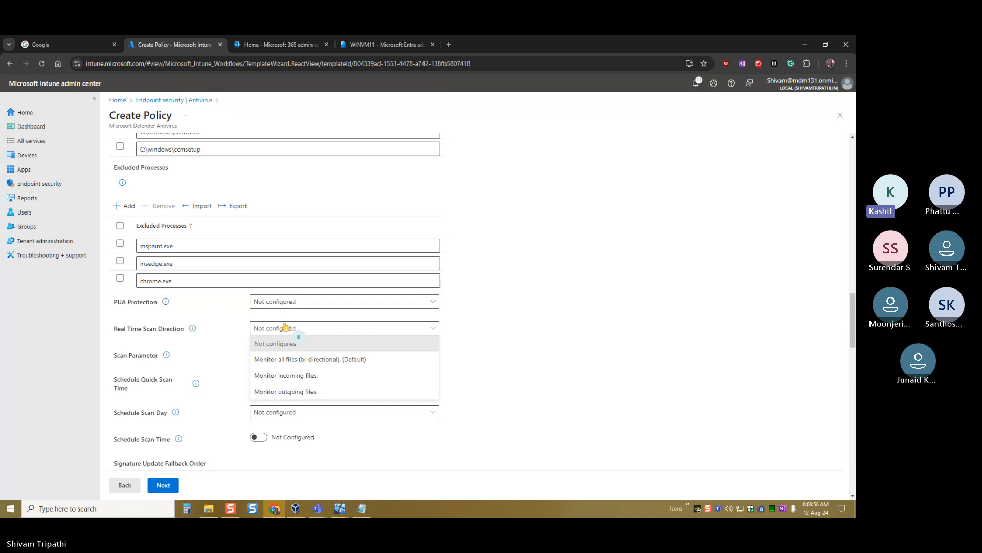
click(332, 360)
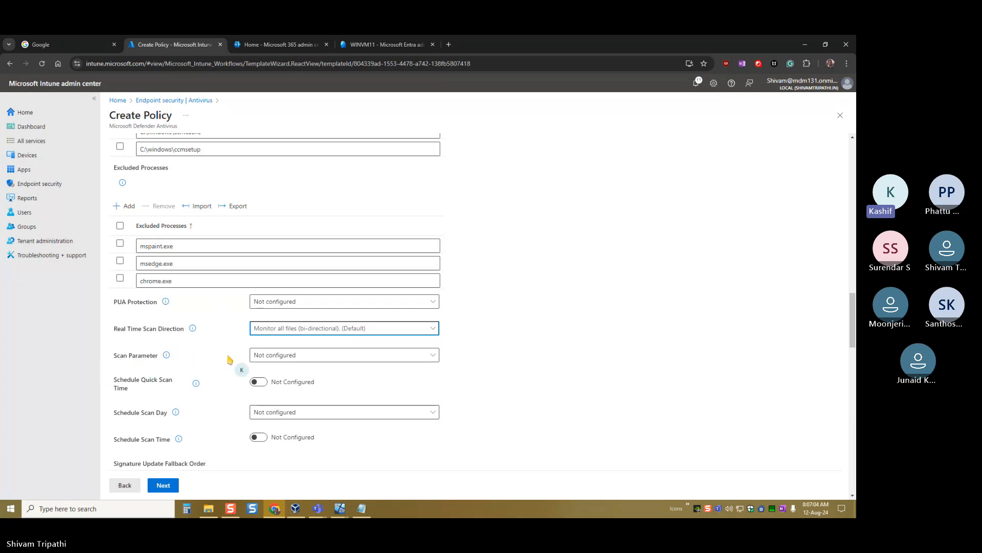
click(287, 354)
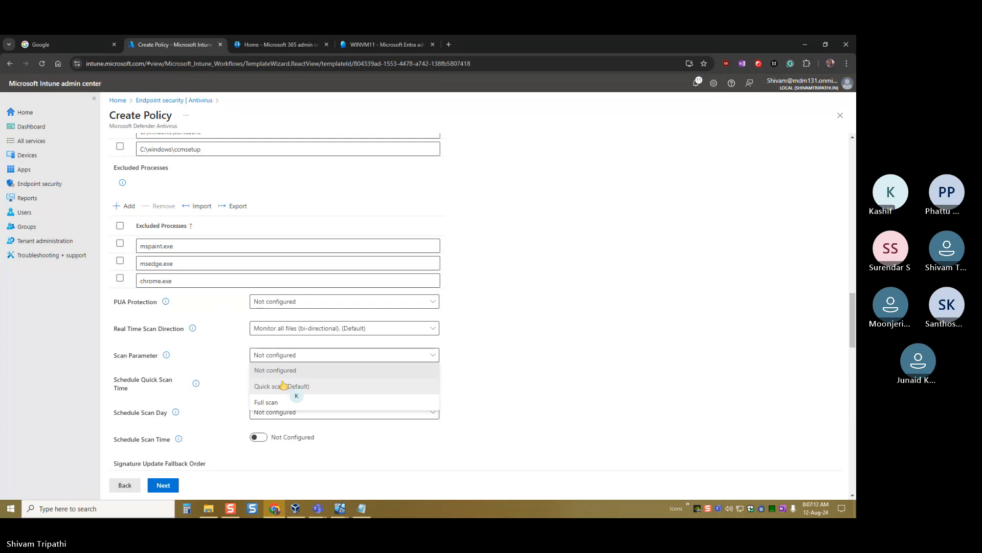
click(356, 389)
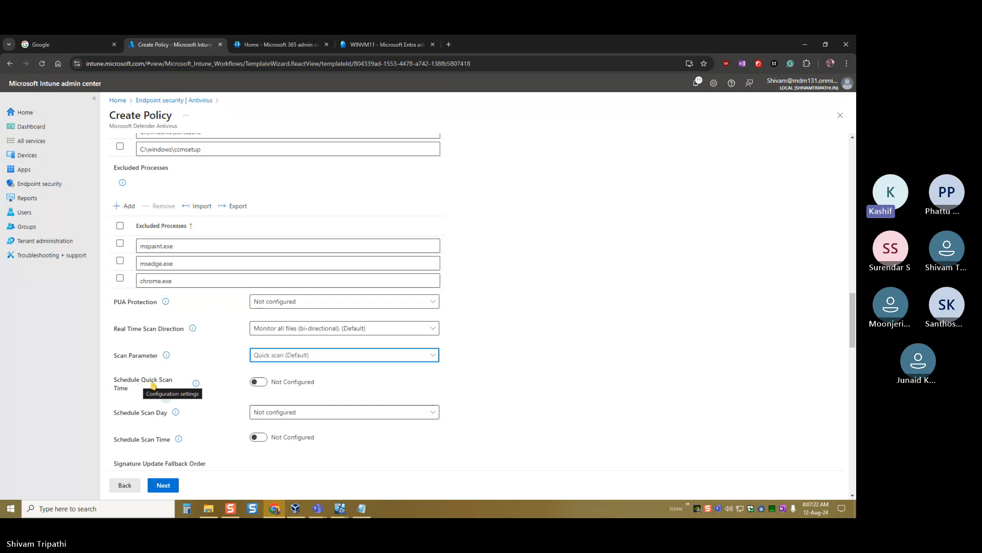
Step: Turn on Schedule Quick Scan Time and select its 120 value
click(261, 383)
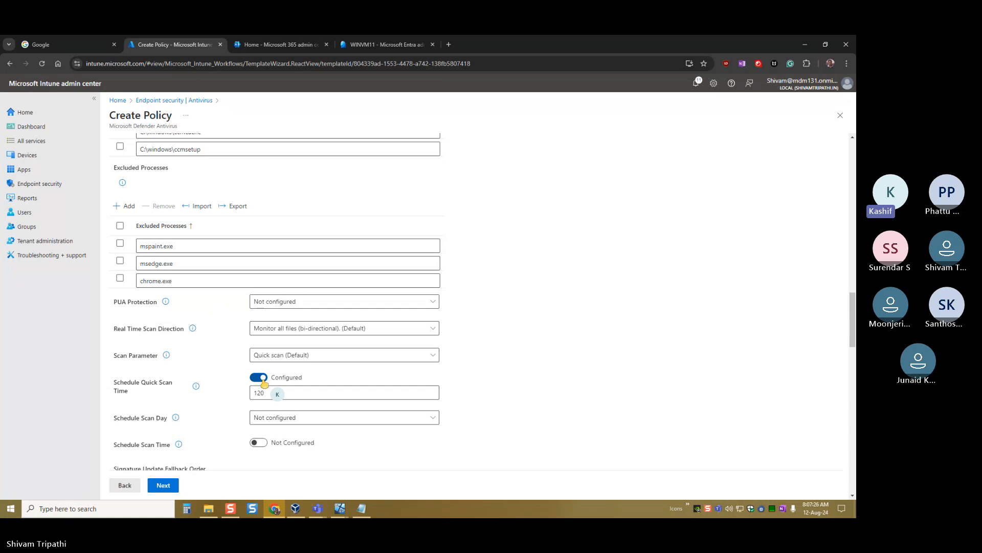
double_click(259, 392)
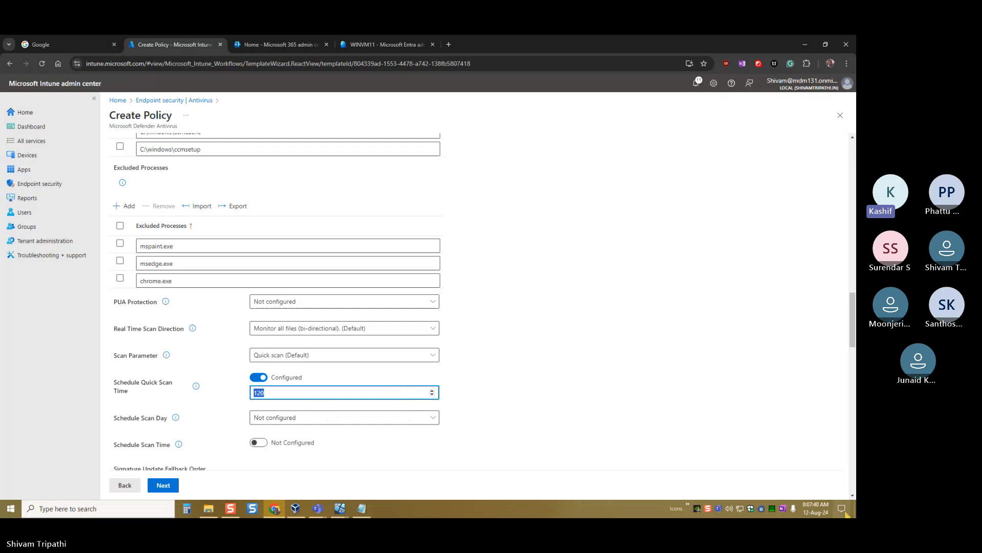
click(340, 509)
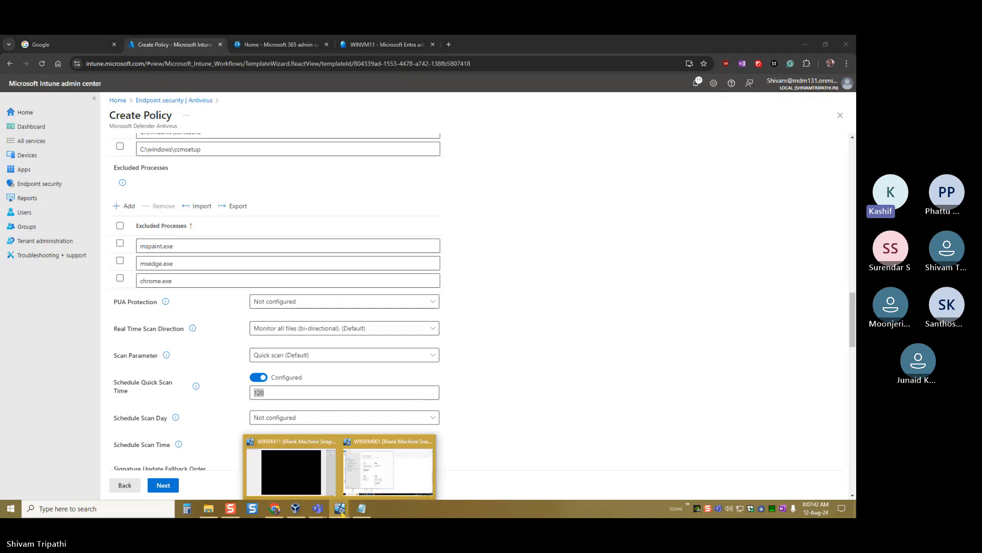
Step: Switch to the WINVM001 virtual machine and check its clock
click(388, 468)
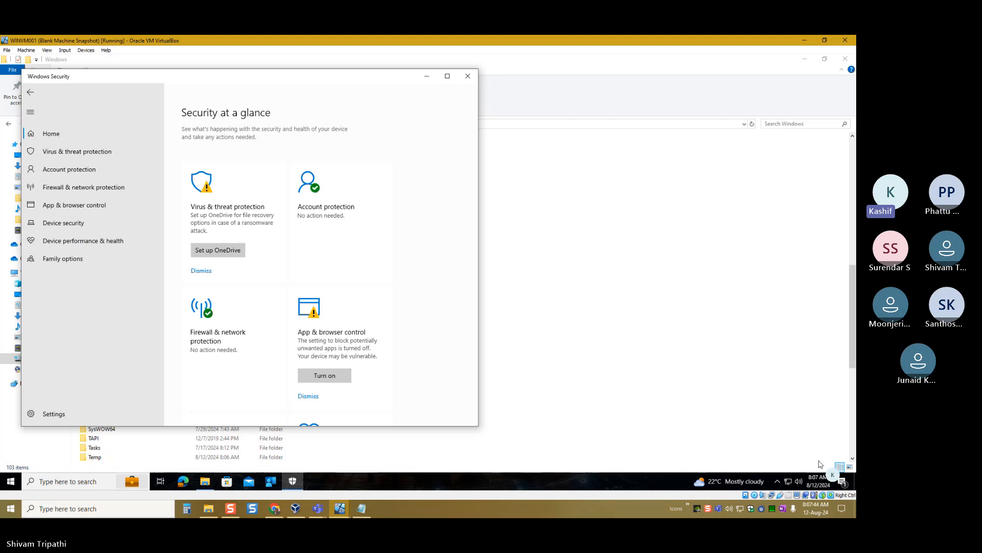
mouse_move(814, 481)
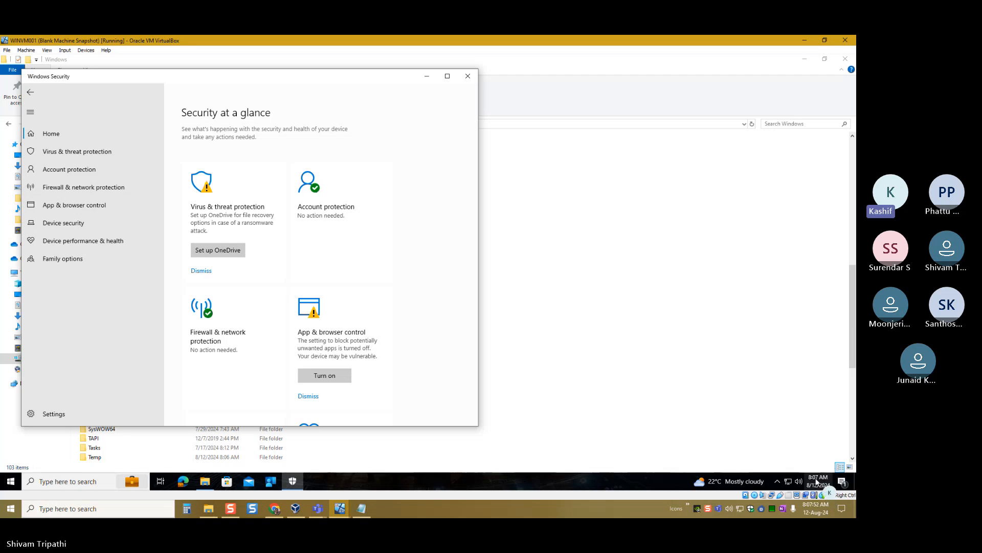
click(816, 481)
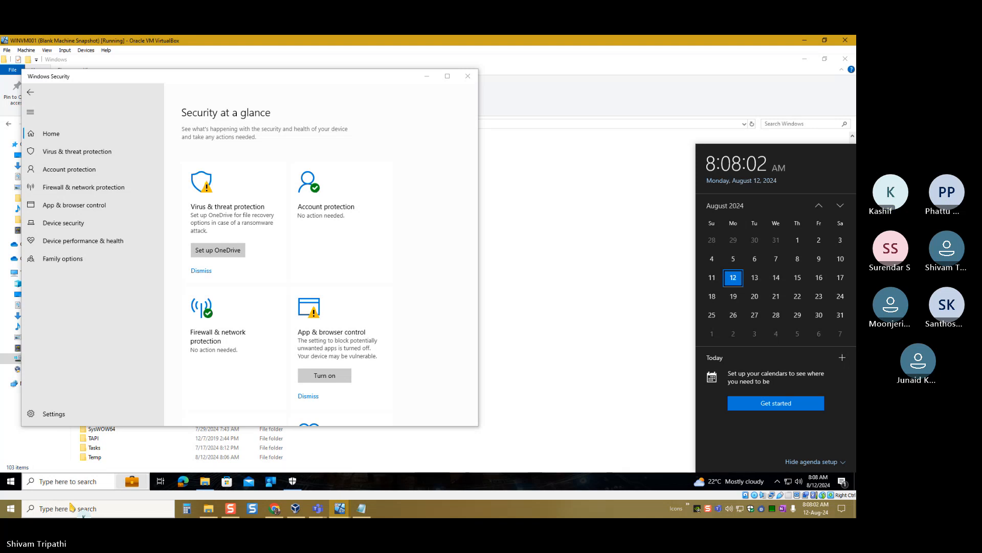
Step: Search for Calculator in the VM and launch it
click(68, 508)
text(clock)
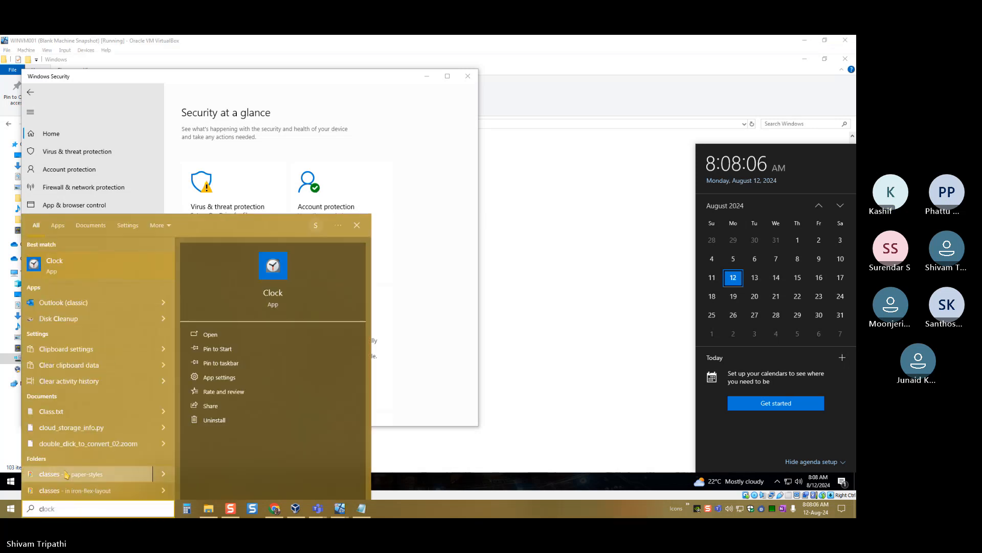
key(BackSpace)
text(alc)
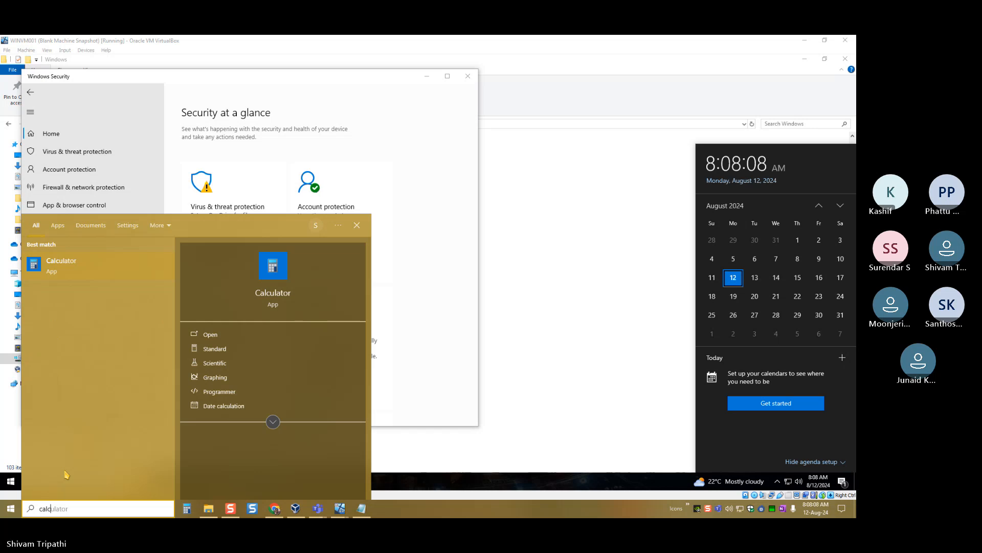
click(99, 268)
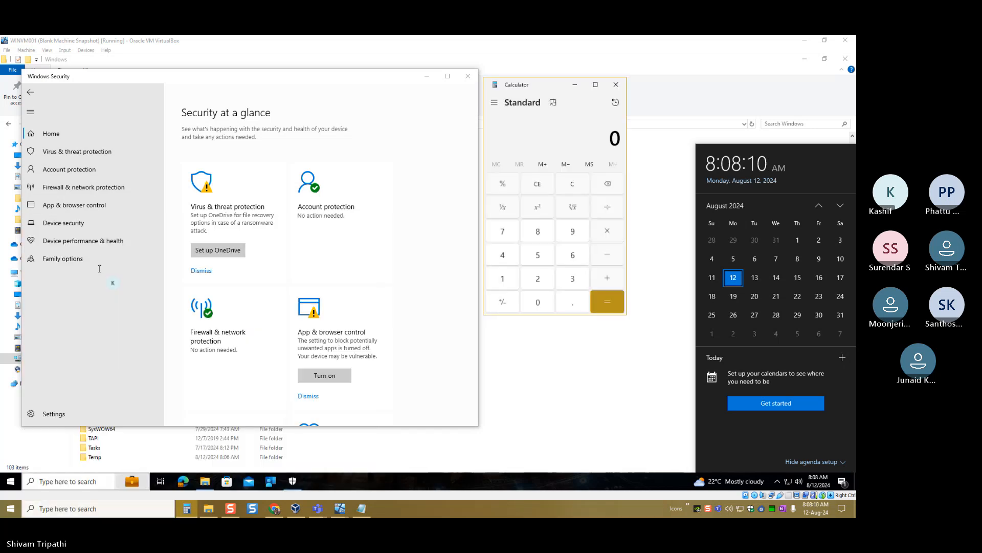
Step: Compute 60 × 8 + 30 = 510 in Calculator, then return to the Intune policy in Chrome
click(570, 258)
click(542, 305)
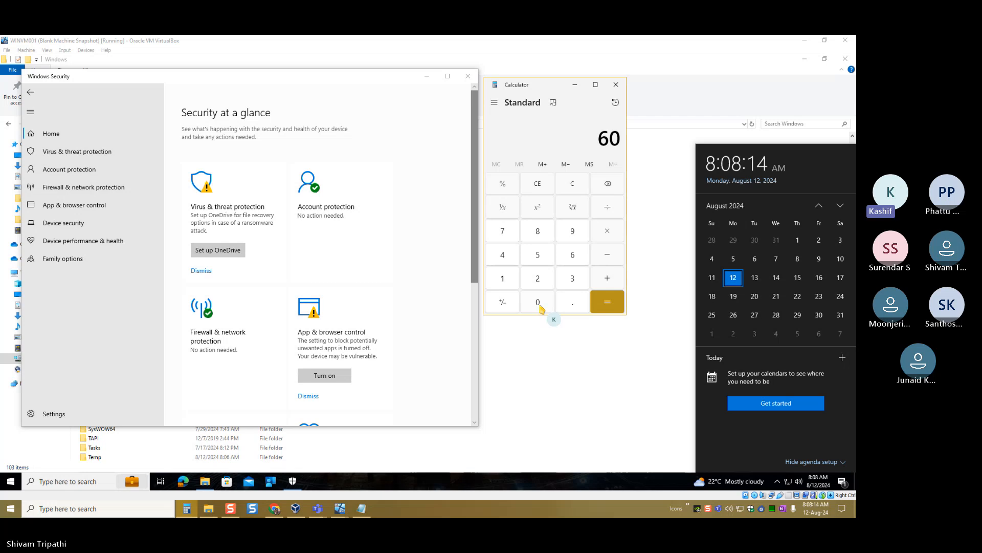
click(538, 231)
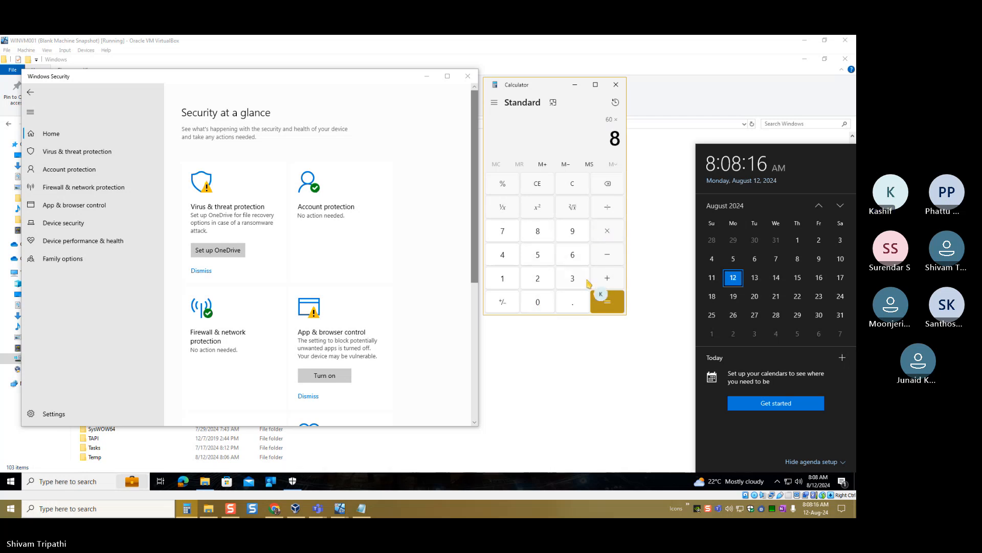
click(605, 303)
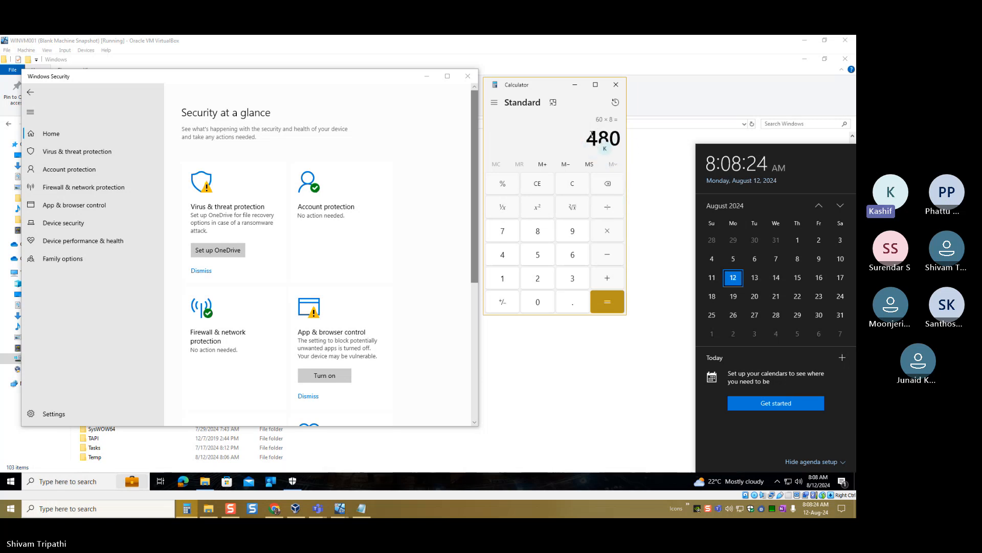
click(609, 280)
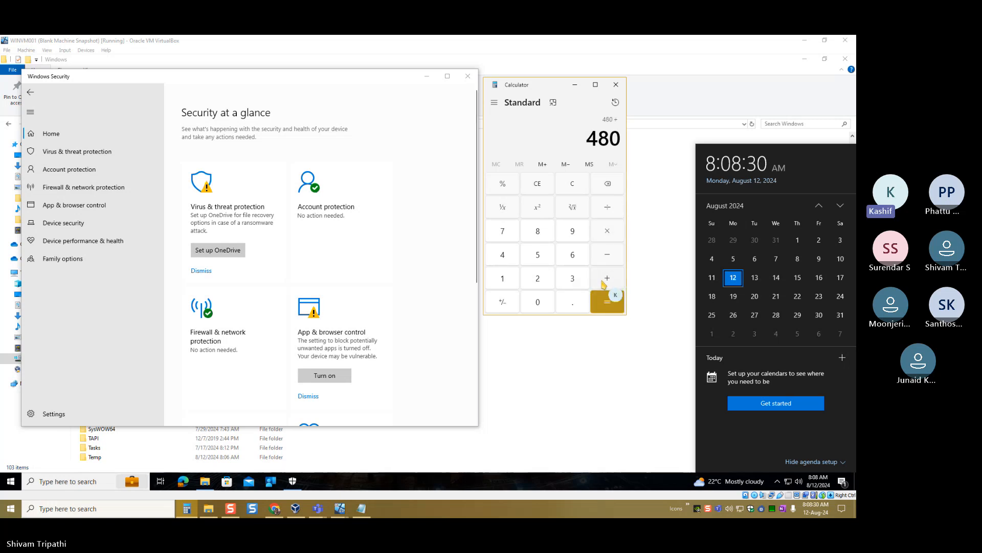
click(579, 282)
click(548, 301)
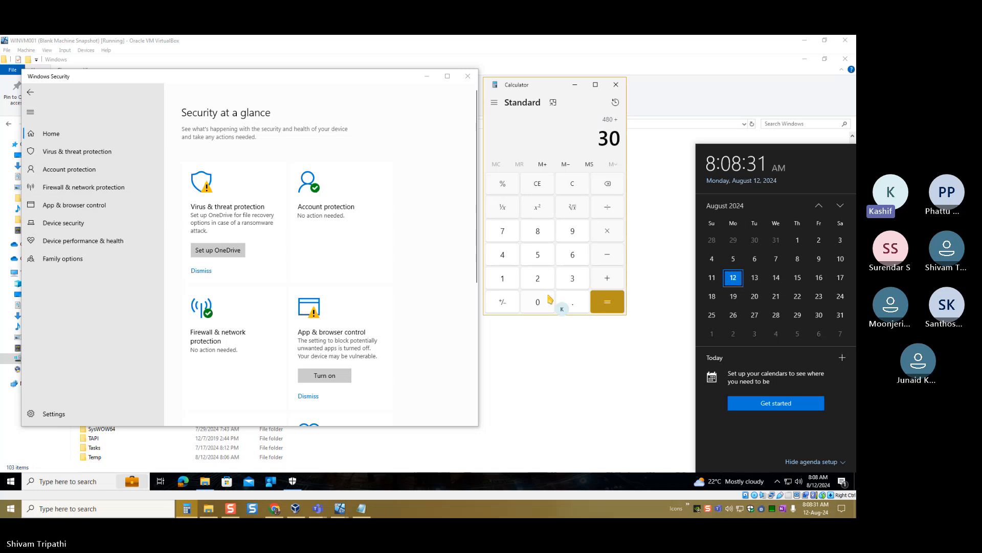
click(607, 301)
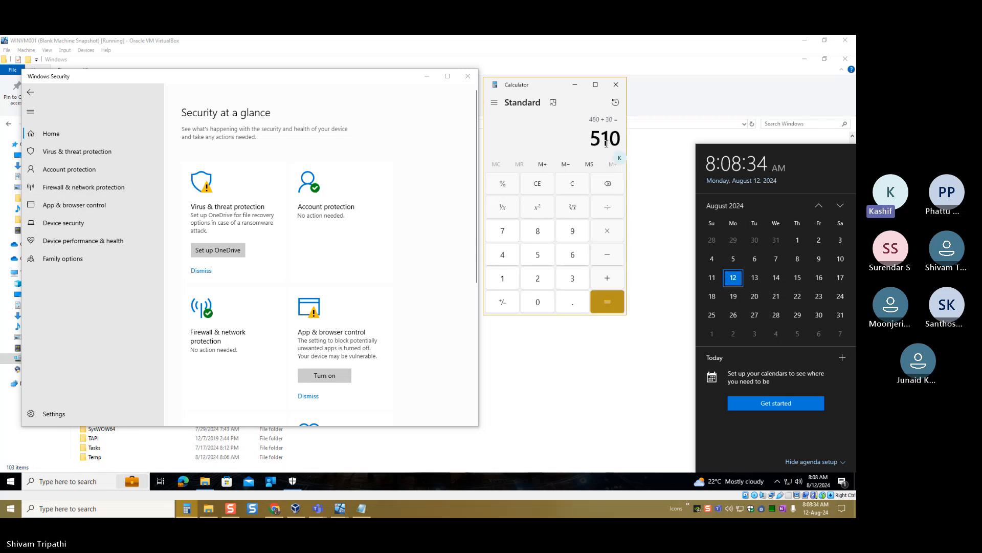
click(275, 508)
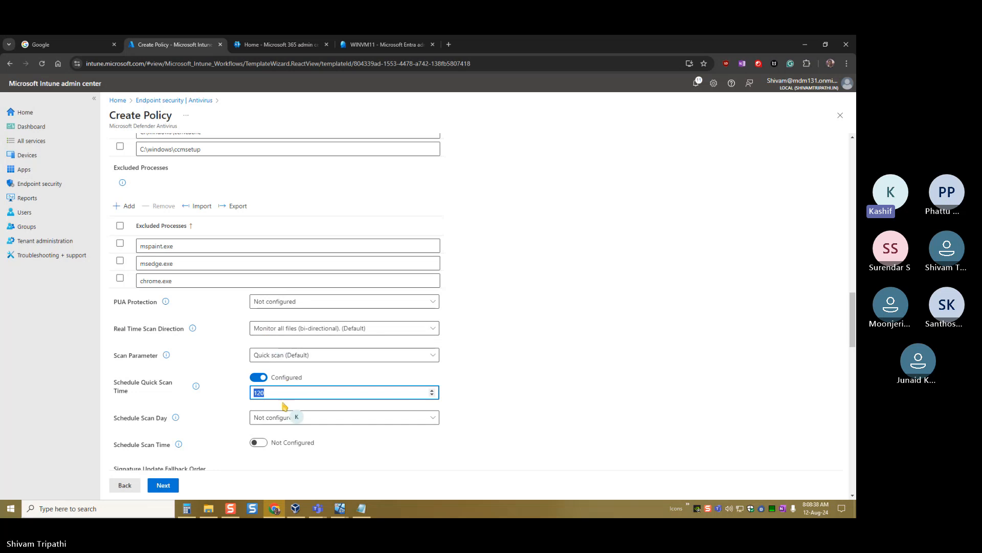
Step: Scroll down the policy form and show the PUA Protection setting's tooltip
scroll(270, 394, down, 3)
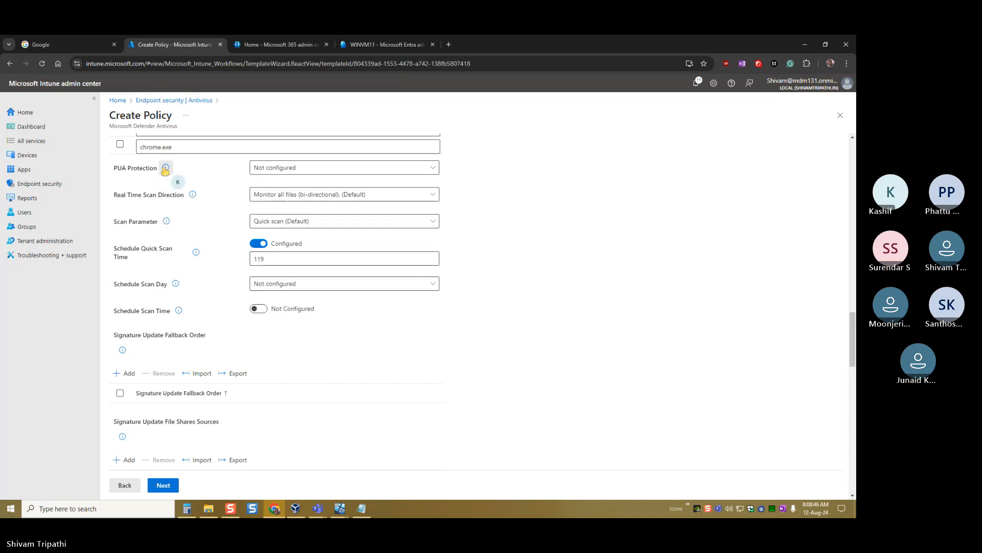
mouse_move(165, 171)
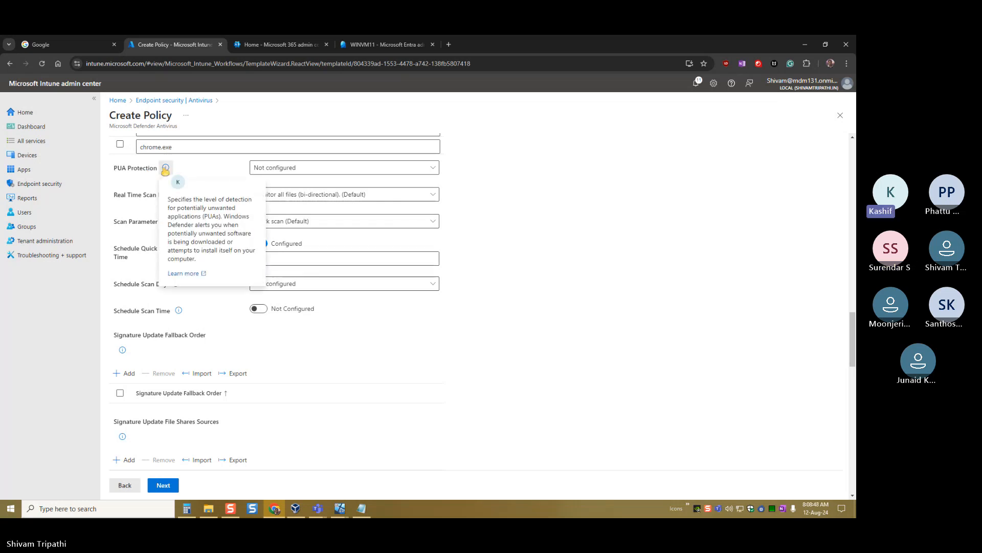
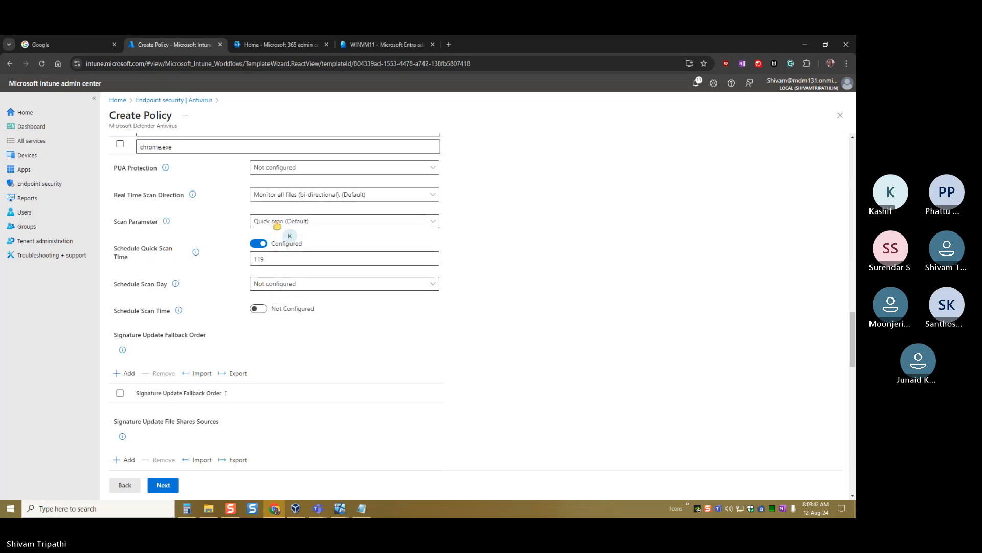
Step: Replace the Schedule Quick Scan Time value 119 with 495
click(267, 257)
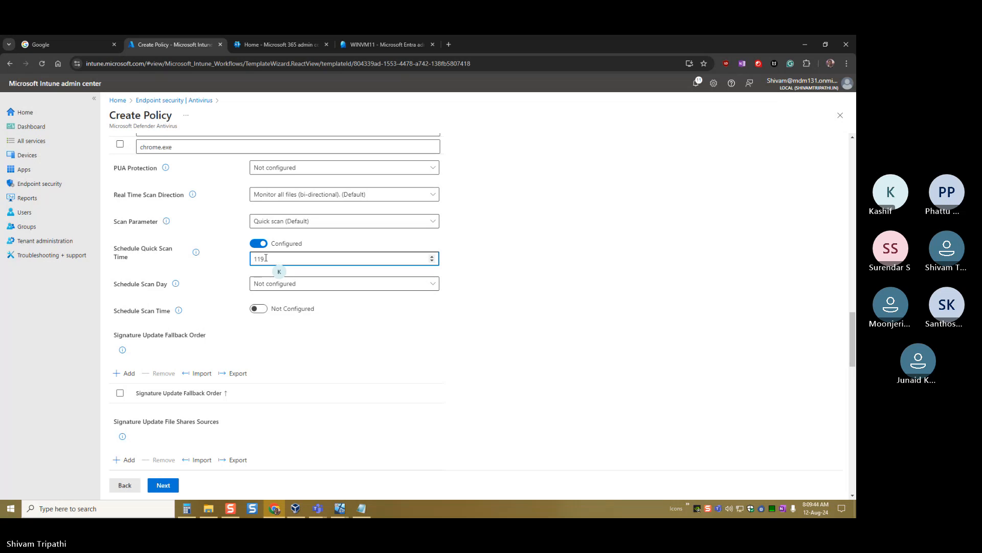
drag(266, 258, 251, 262)
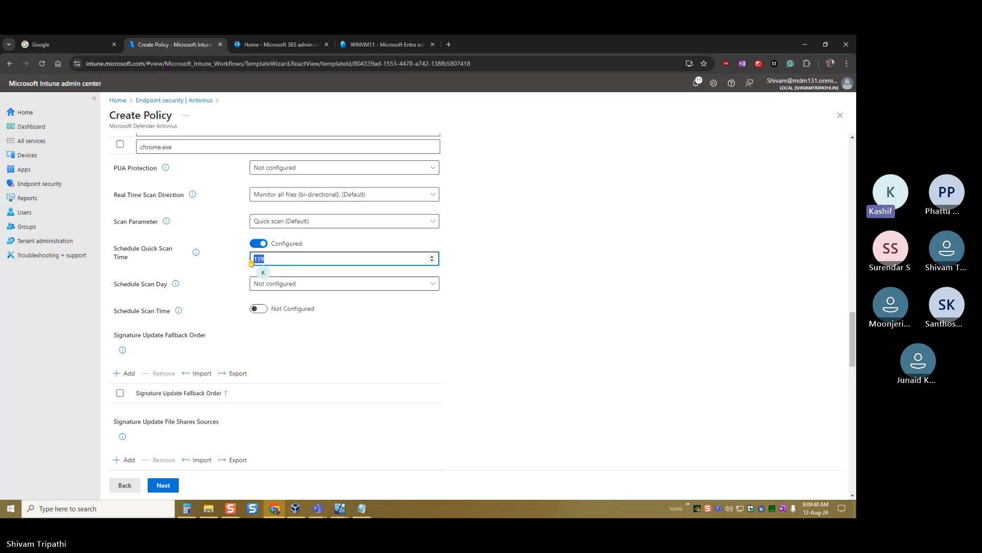
text(500)
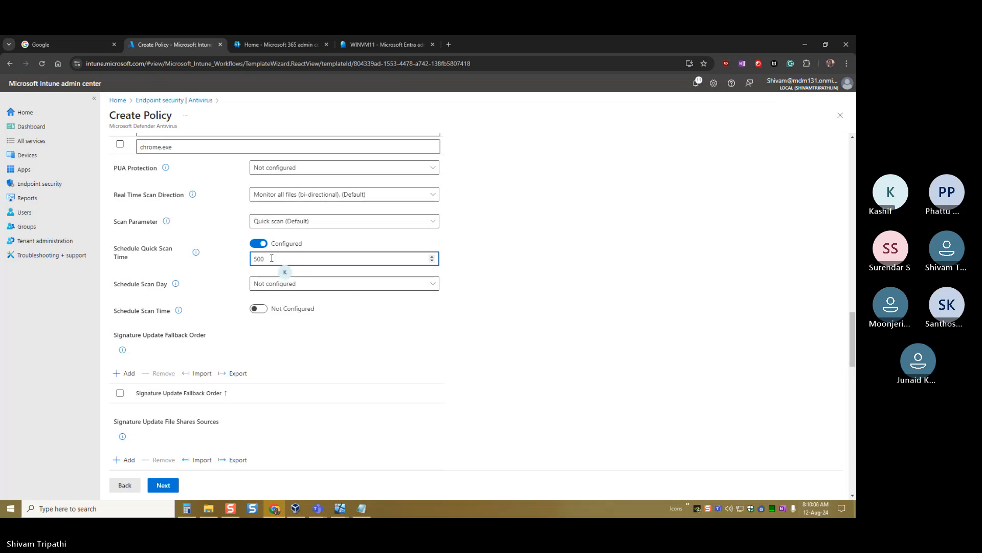
drag(273, 258, 239, 261)
double_click(252, 258)
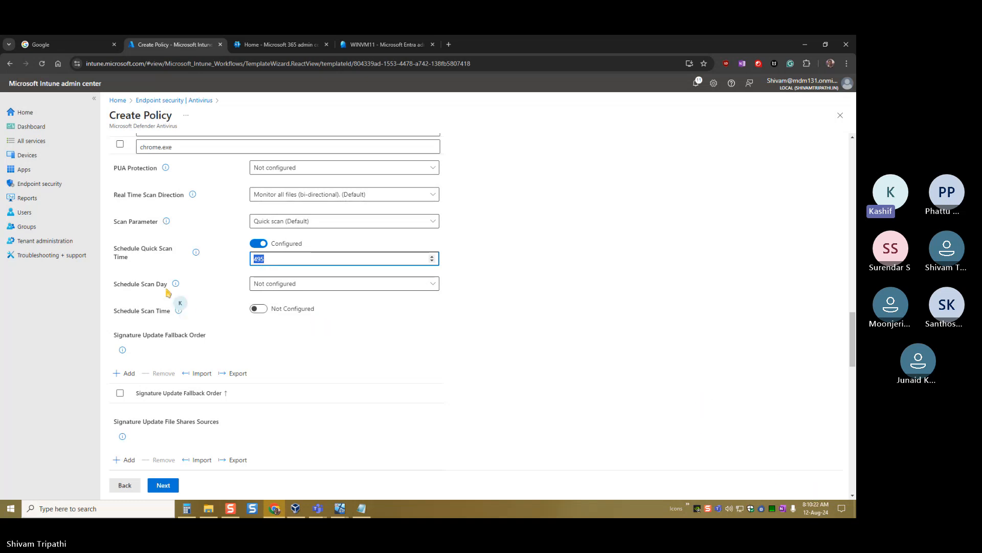
click(313, 285)
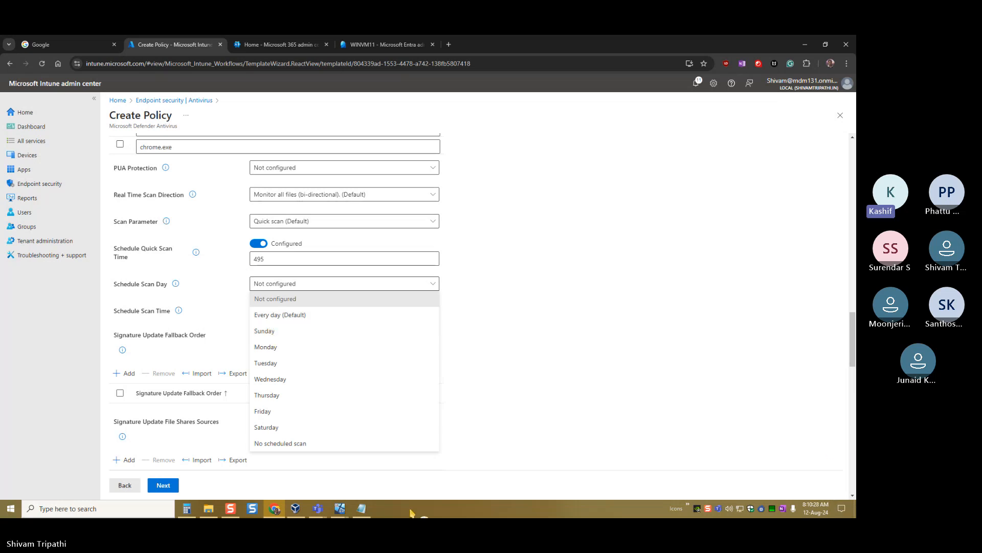
Step: Check Windows Security on the Windows VM, then return to the policy form
click(340, 508)
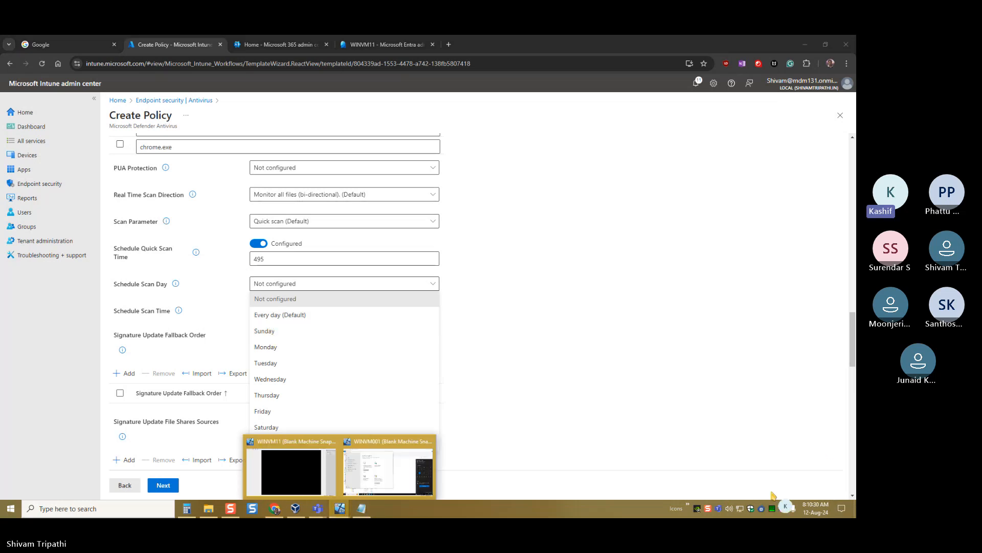
click(408, 471)
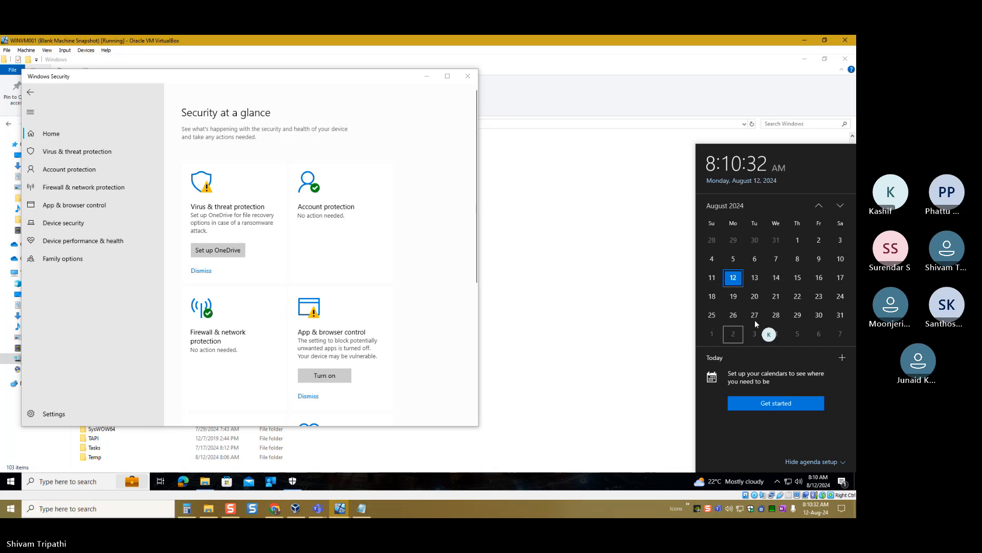
click(275, 508)
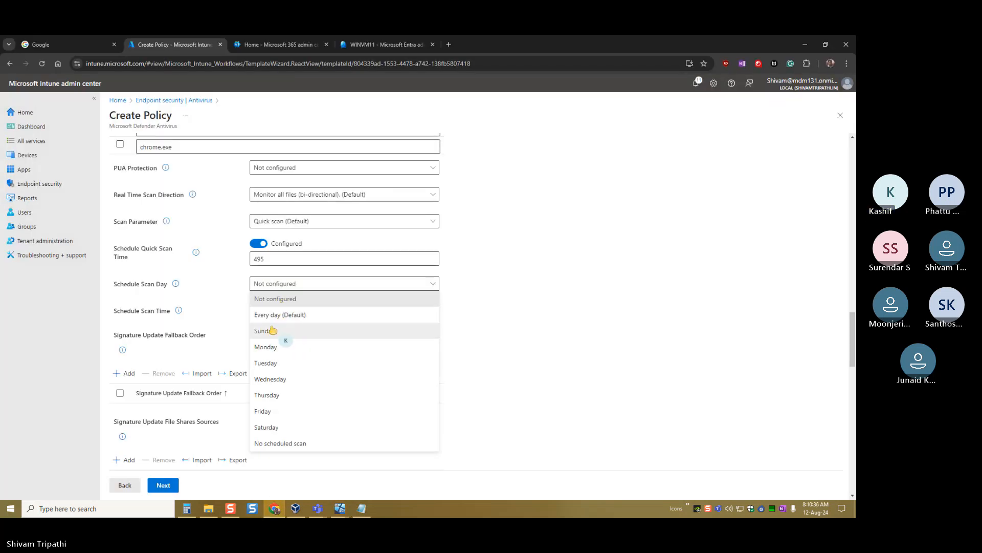
Step: Set Schedule Scan Day to Every day and enable Schedule Scan Time, changing 120 to 509
click(307, 316)
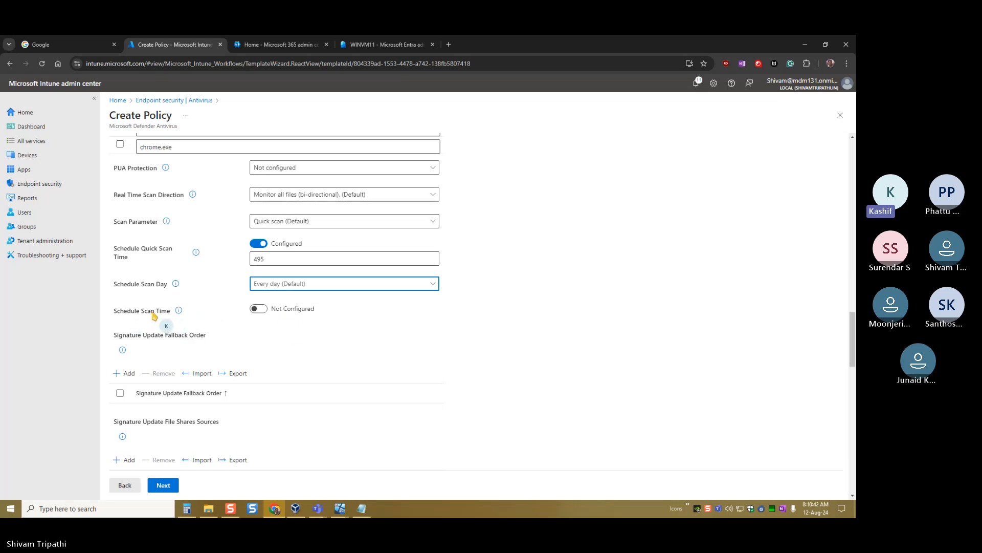
click(178, 311)
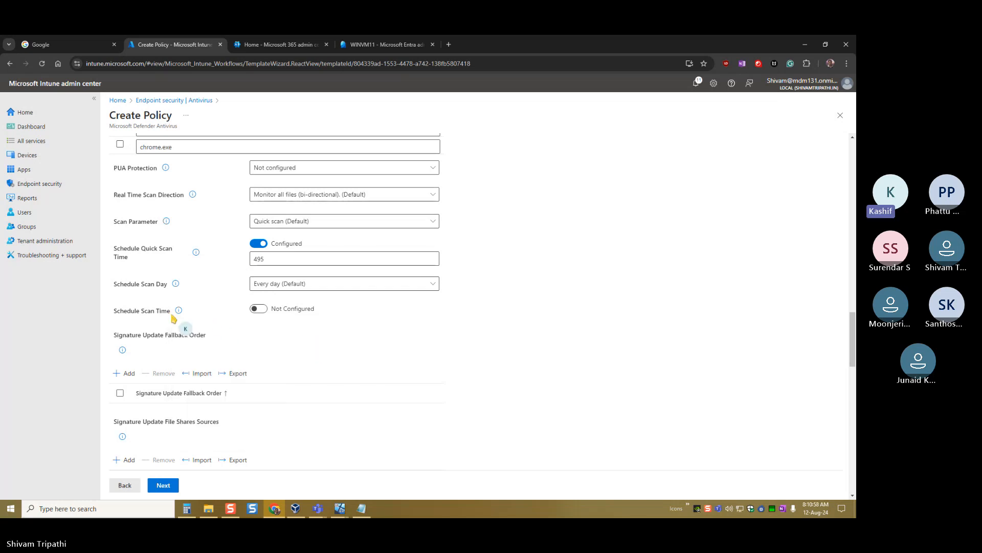
click(260, 308)
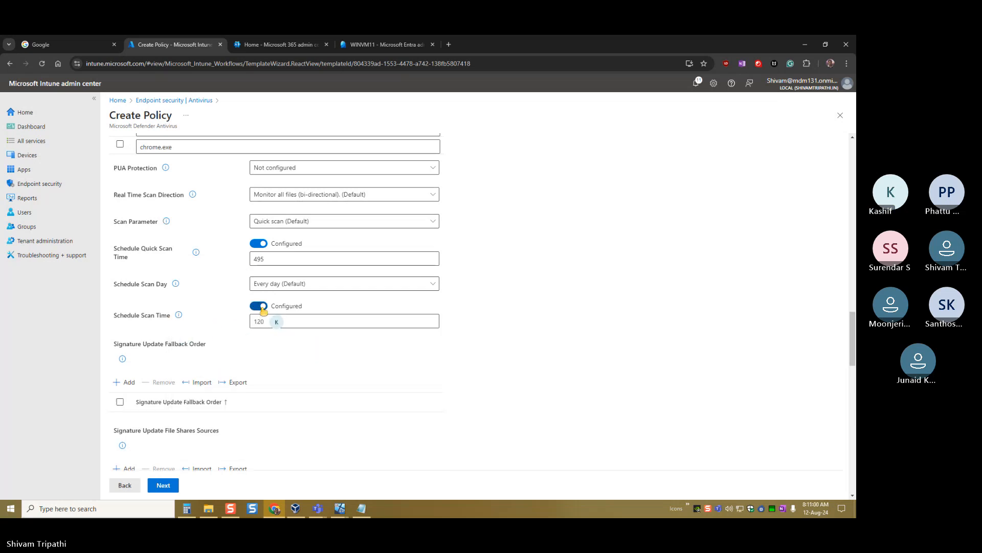
click(271, 320)
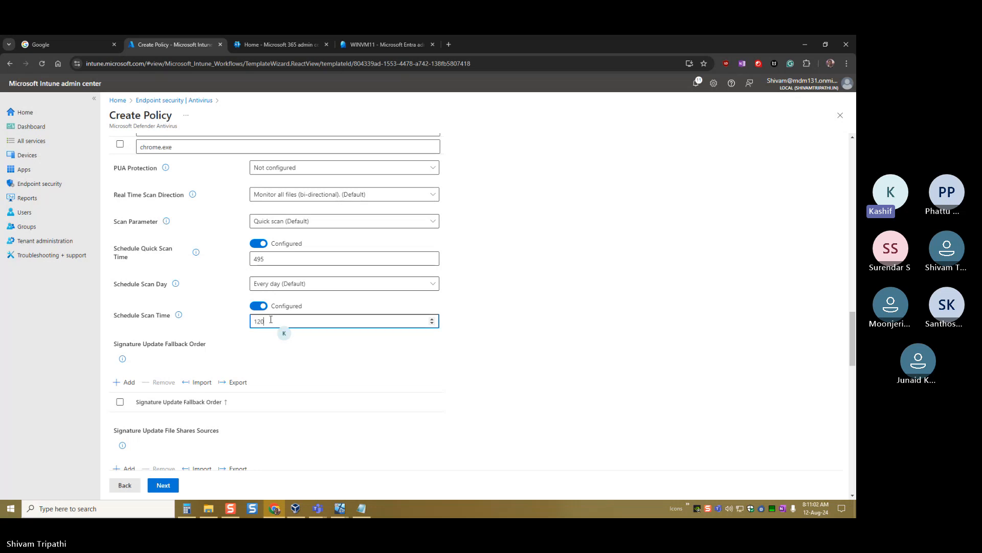
drag(271, 319, 247, 322)
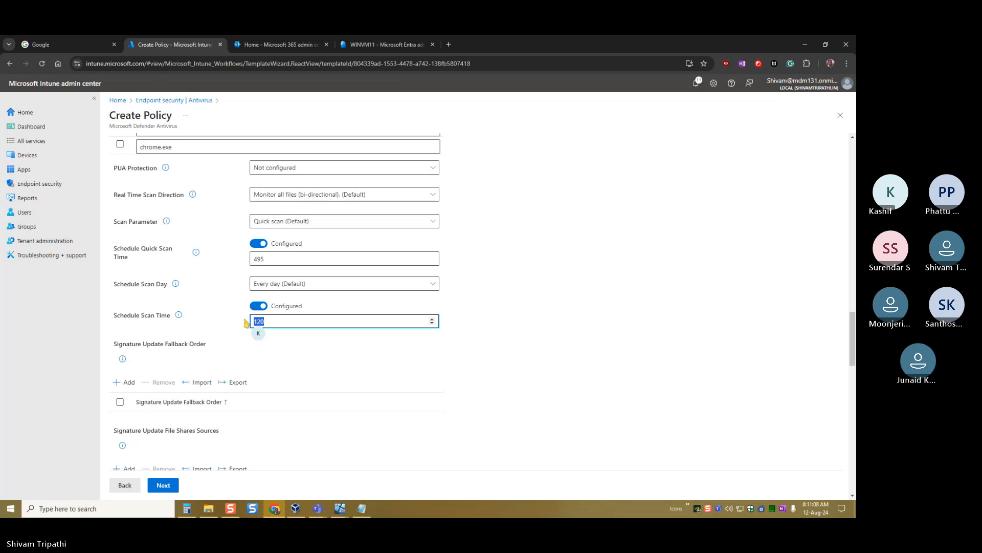
text(5)
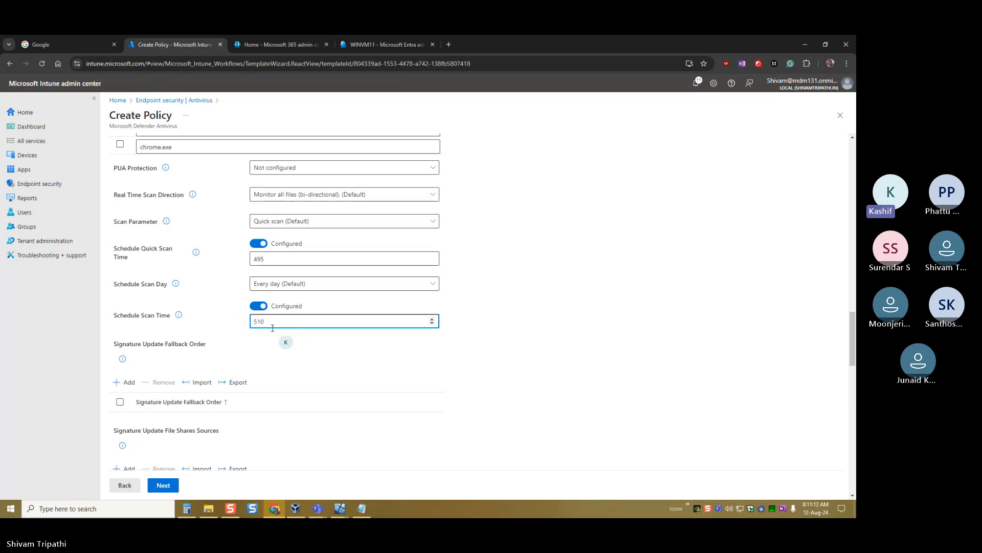
scroll(263, 316, down, 3)
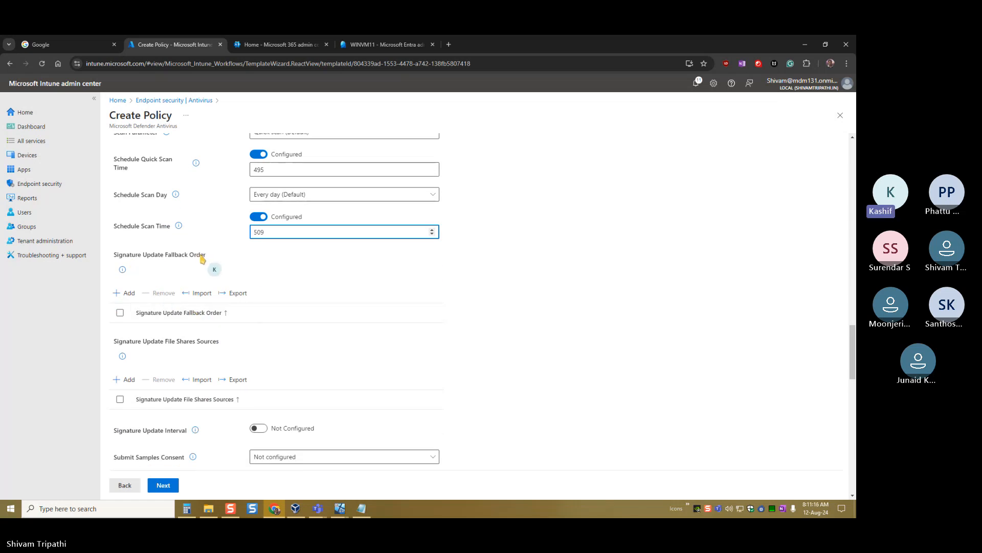
Step: Set Submit Samples Consent to Never send
scroll(149, 335, down, 1)
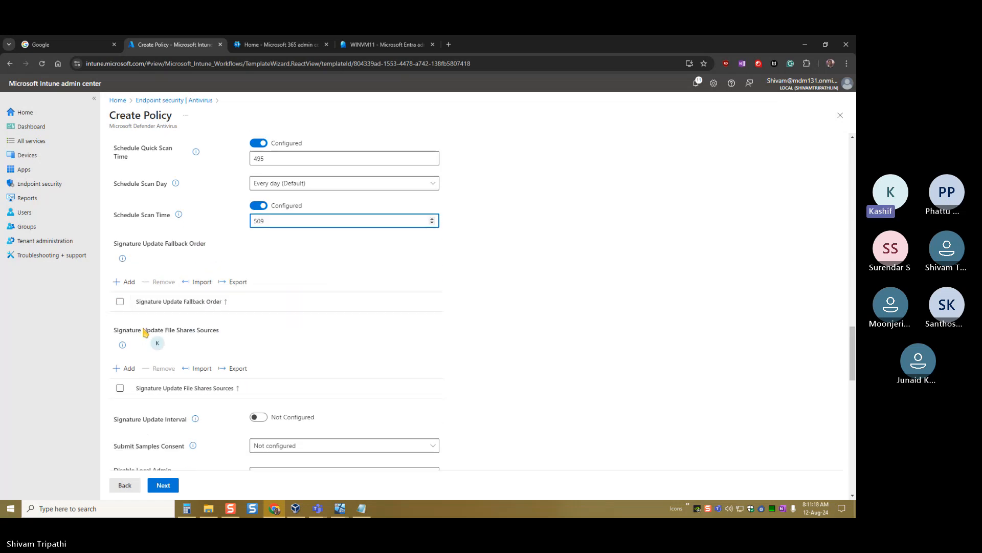
scroll(145, 332, down, 5)
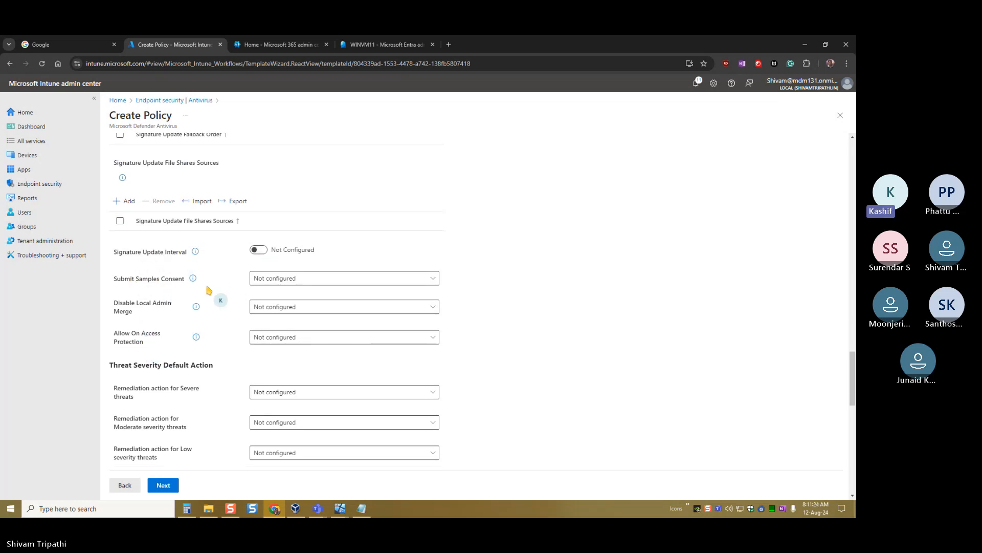
click(280, 277)
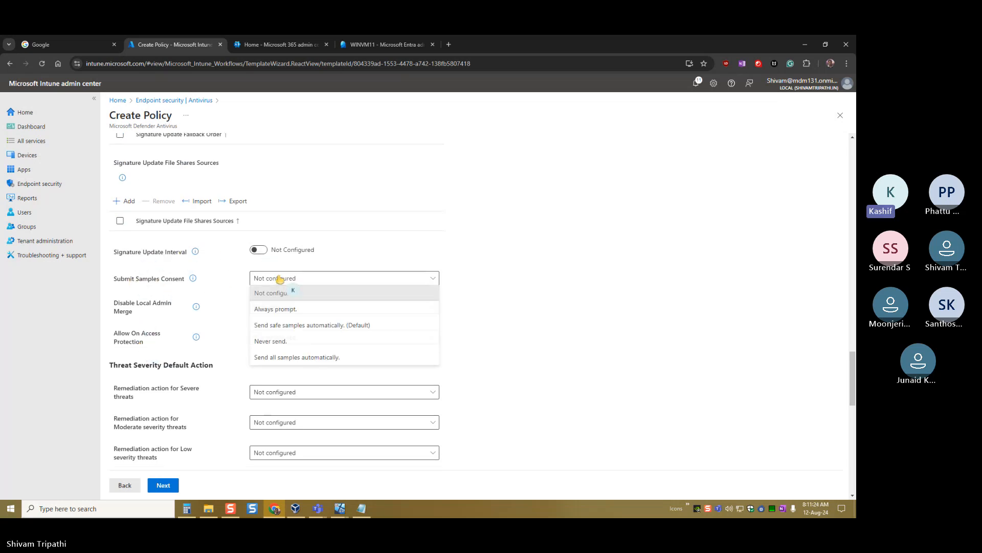
click(285, 342)
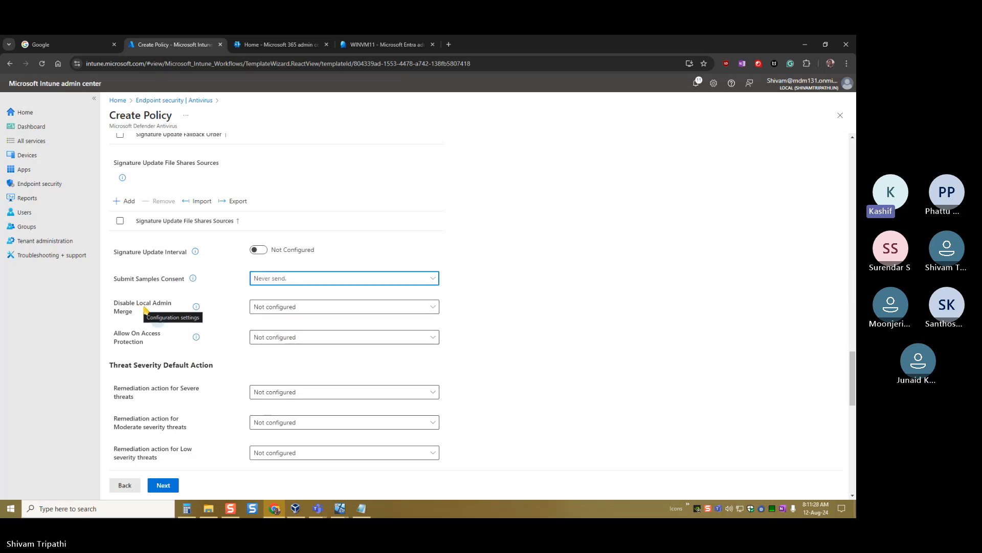
Step: Set the remediation action for Severe, Moderate, Low and High threats to Quarantine
scroll(245, 317, down, 1)
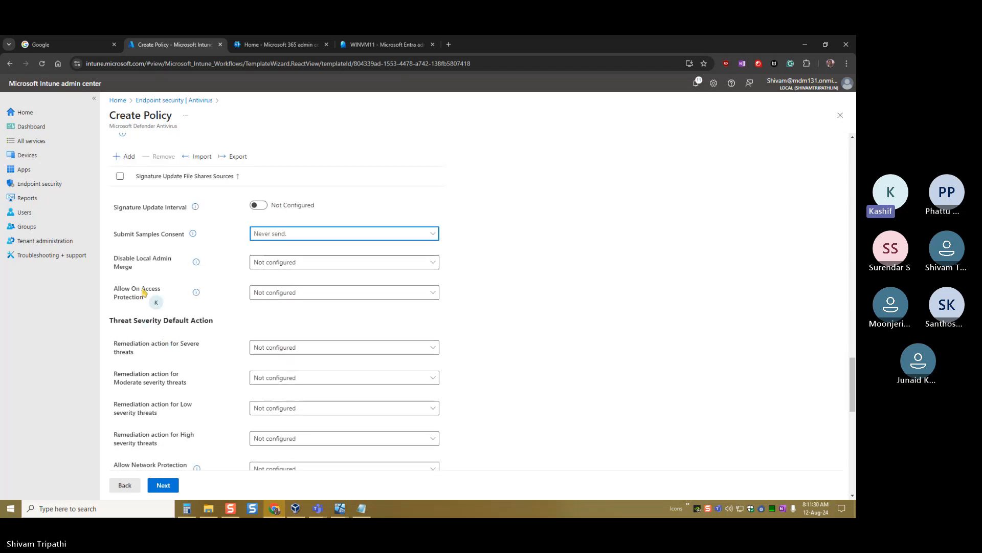
scroll(177, 345, down, 2)
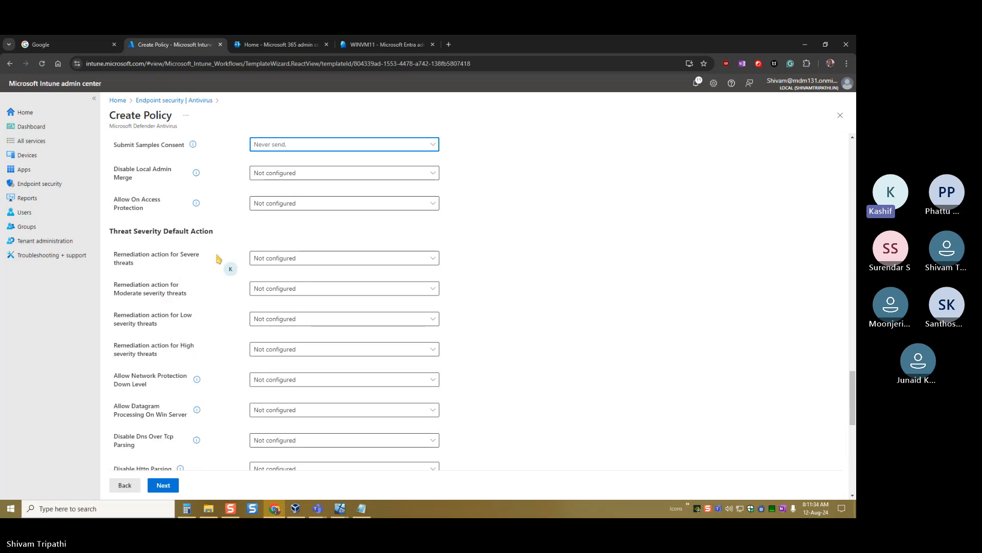
click(285, 259)
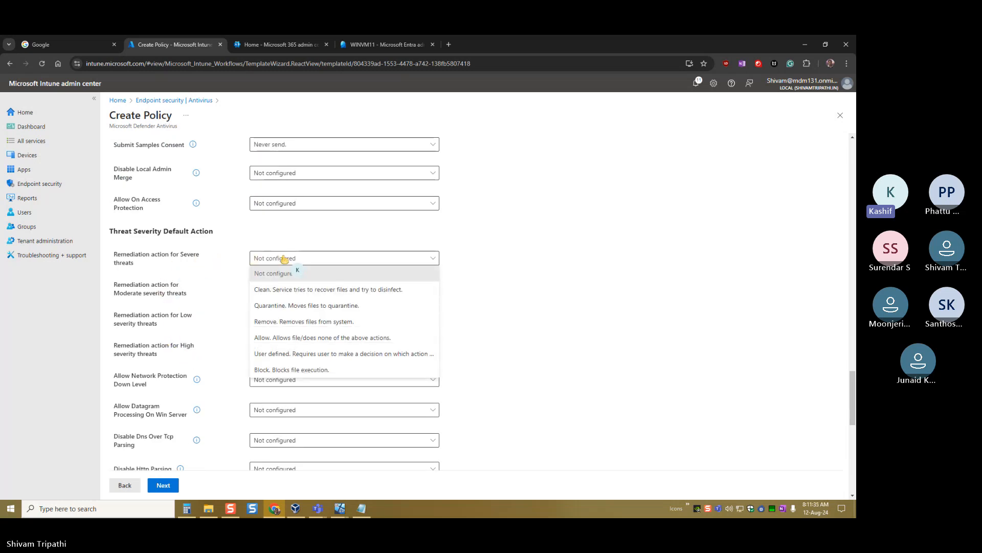
click(274, 306)
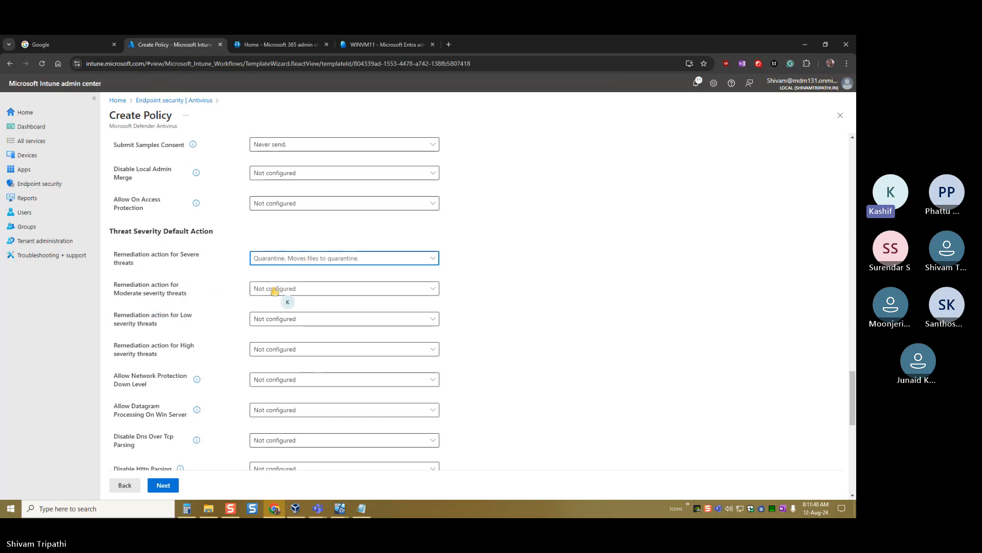
click(284, 289)
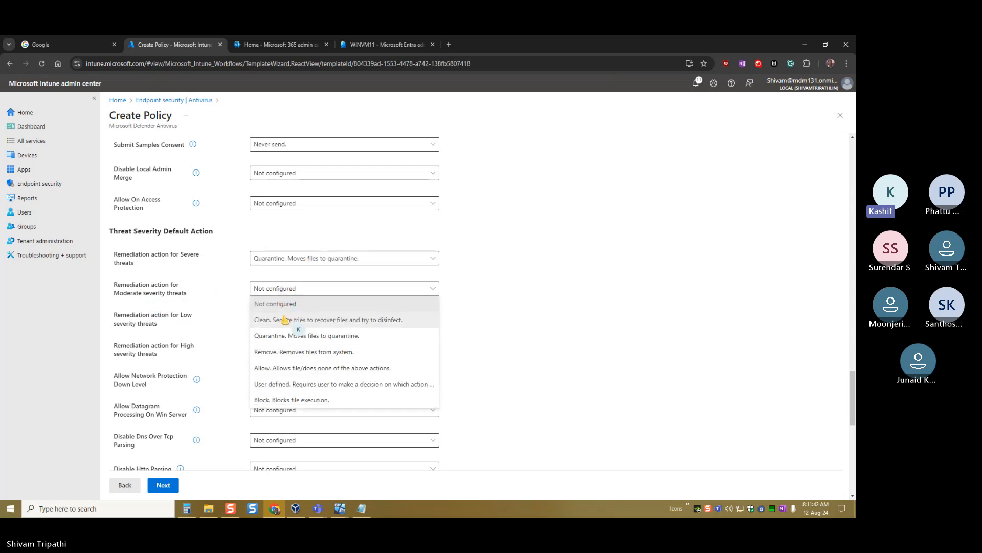
click(278, 336)
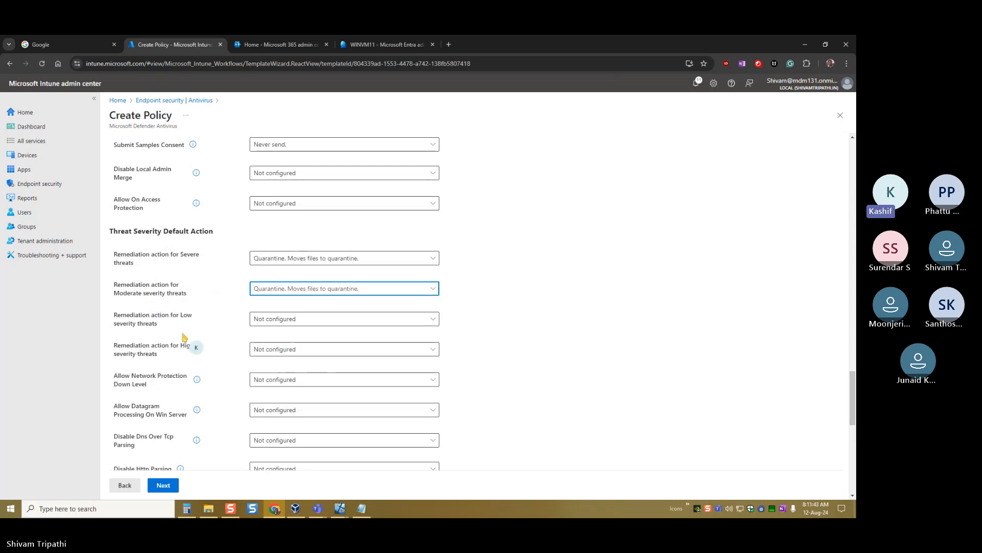
click(268, 318)
click(261, 366)
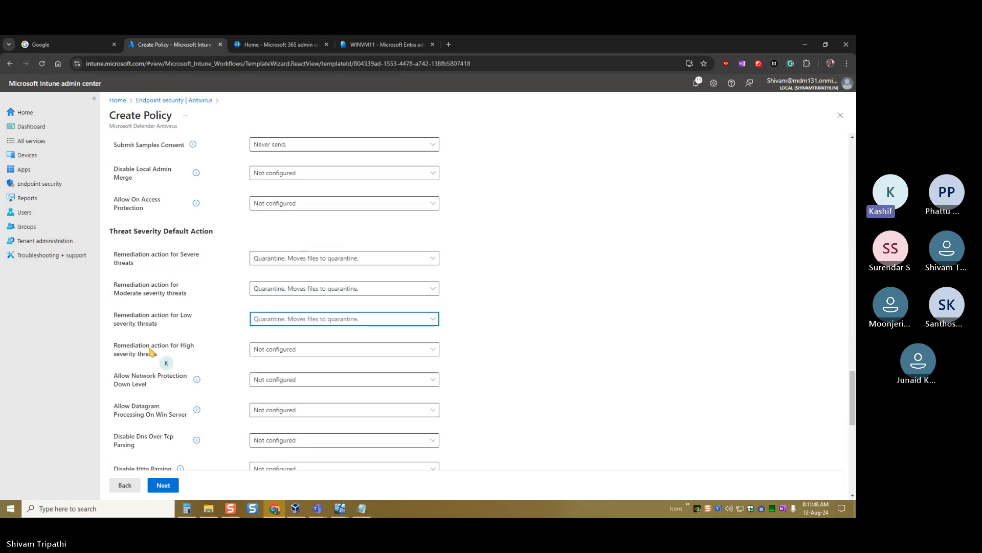
click(272, 350)
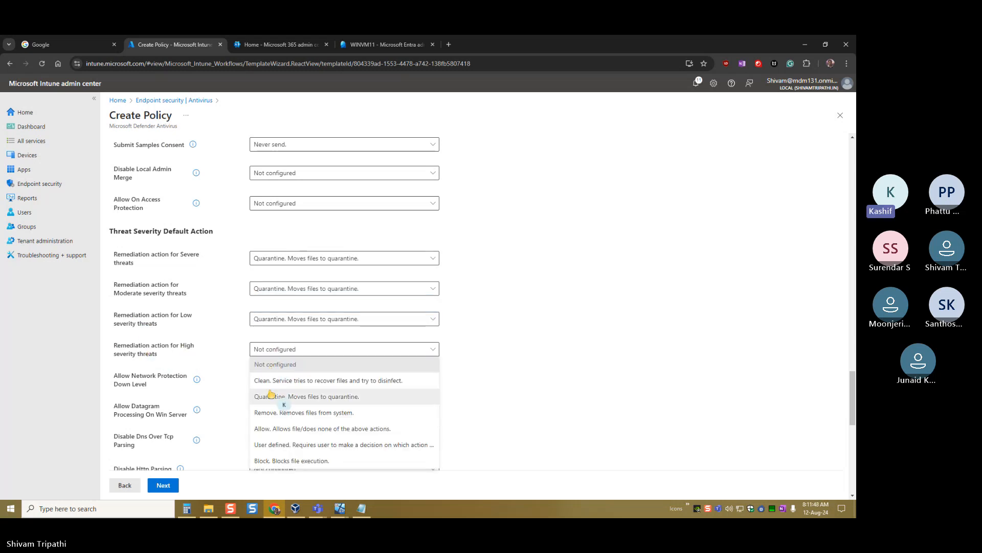
click(270, 395)
scroll(192, 379, down, 1)
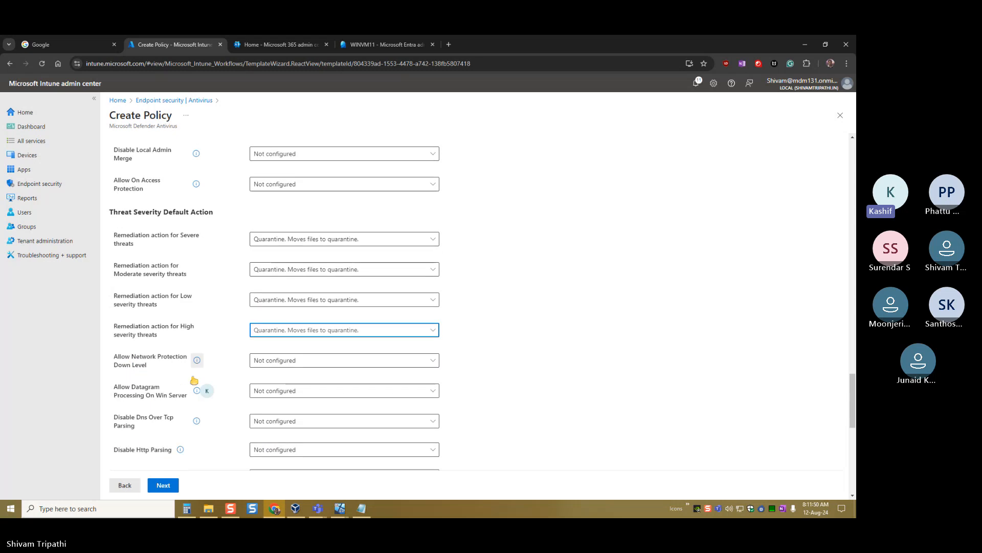
scroll(130, 376, down, 1)
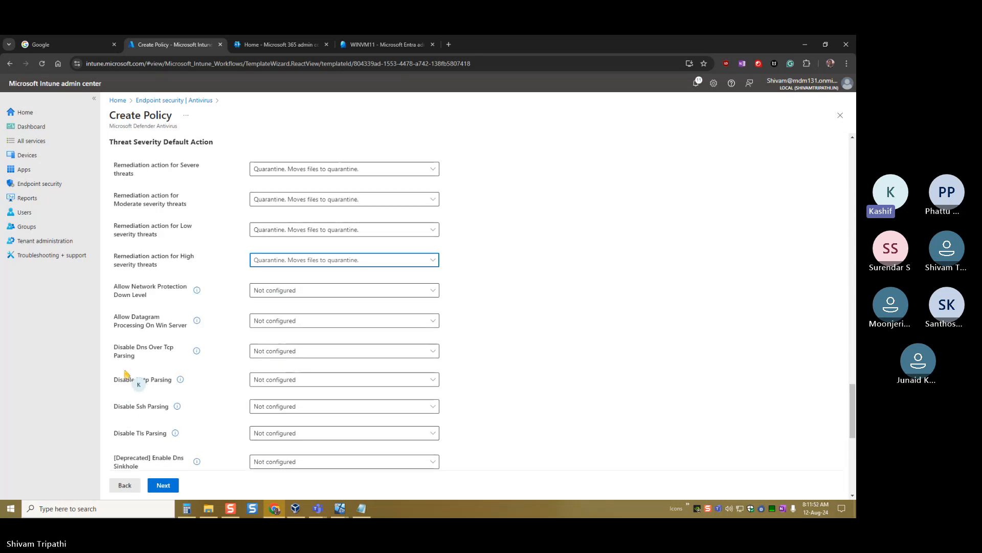
scroll(137, 375, down, 1)
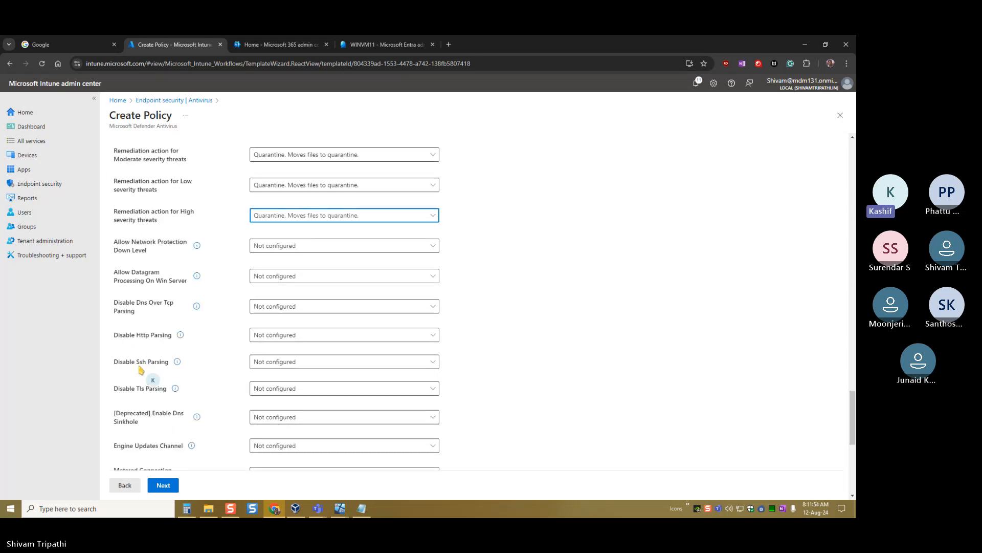
scroll(139, 383, down, 1)
scroll(139, 383, down, 3)
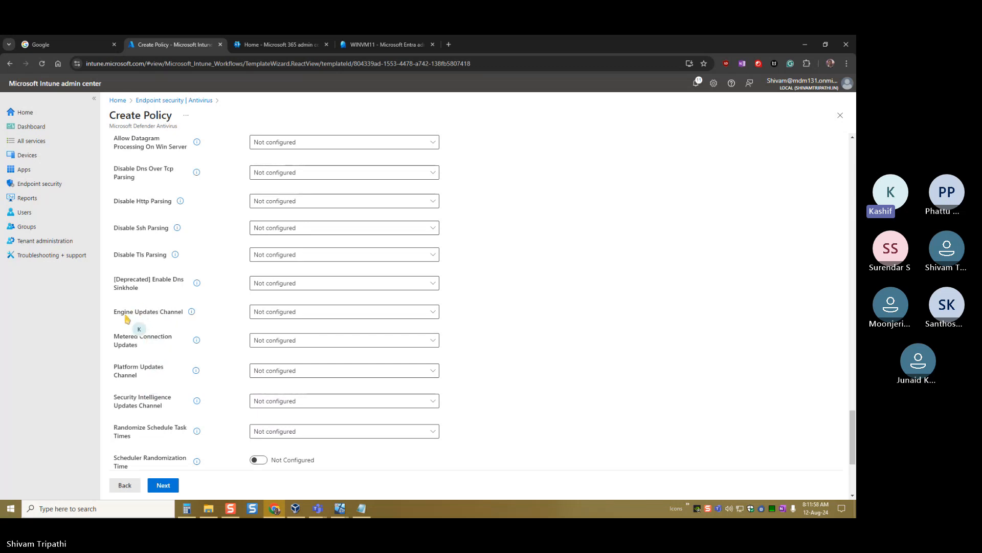
Step: Set Engine Updates Channel to Current Channel (Broad), leaving Metered Connection Updates unchanged
drag(125, 314, 164, 314)
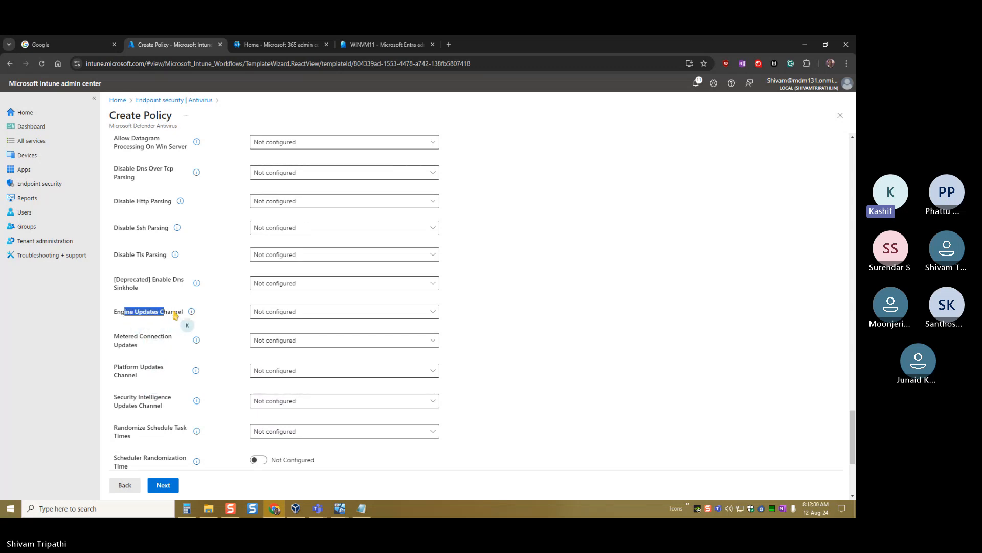
click(300, 313)
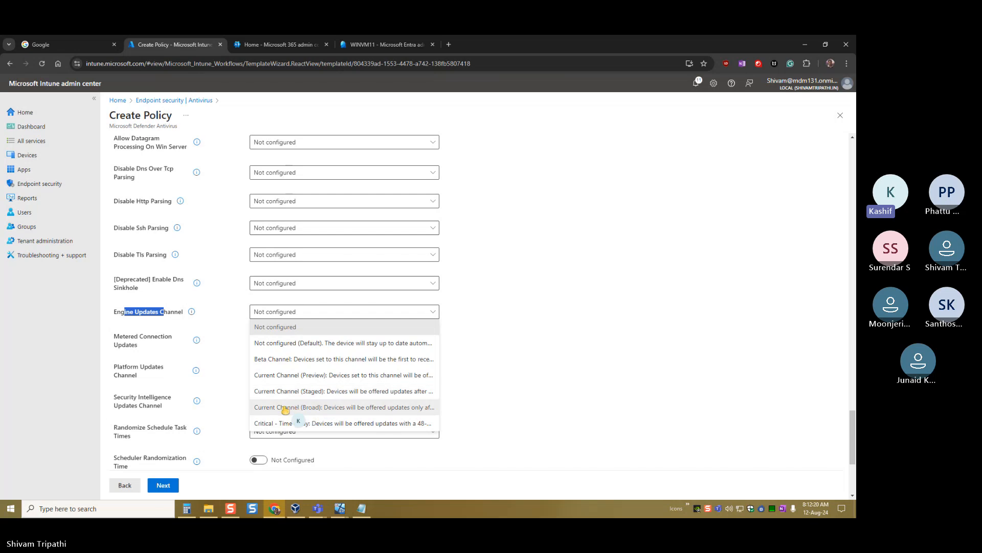
click(351, 407)
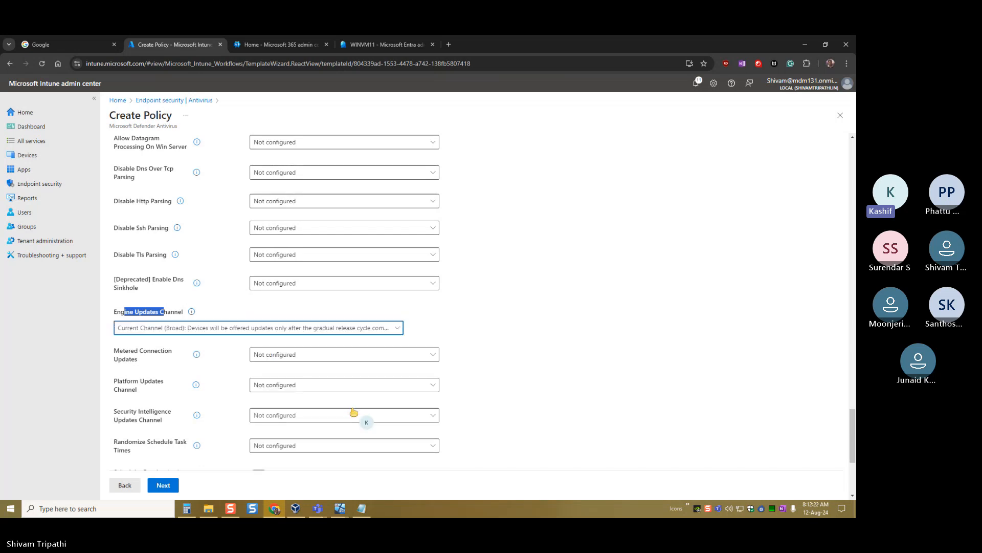
scroll(176, 363, down, 1)
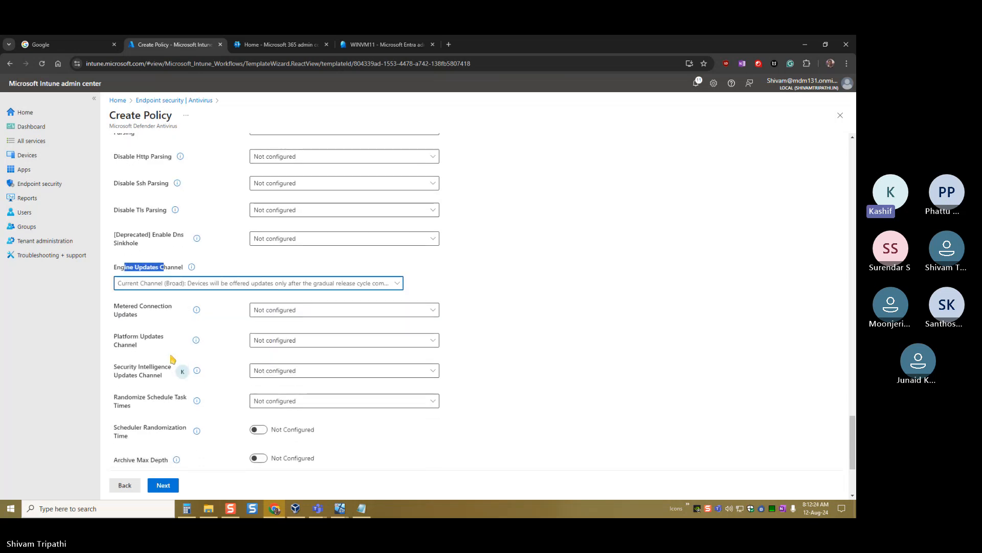
click(298, 313)
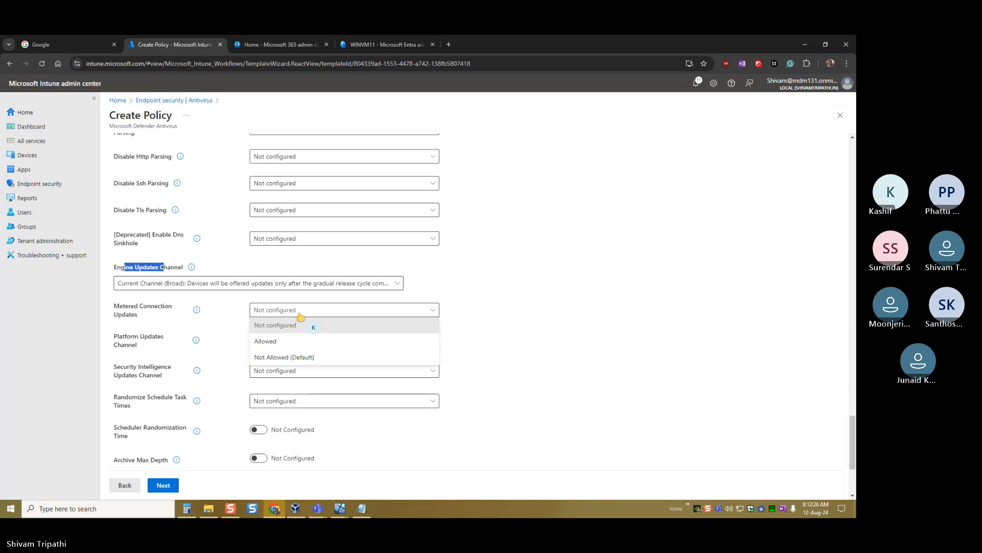
click(159, 330)
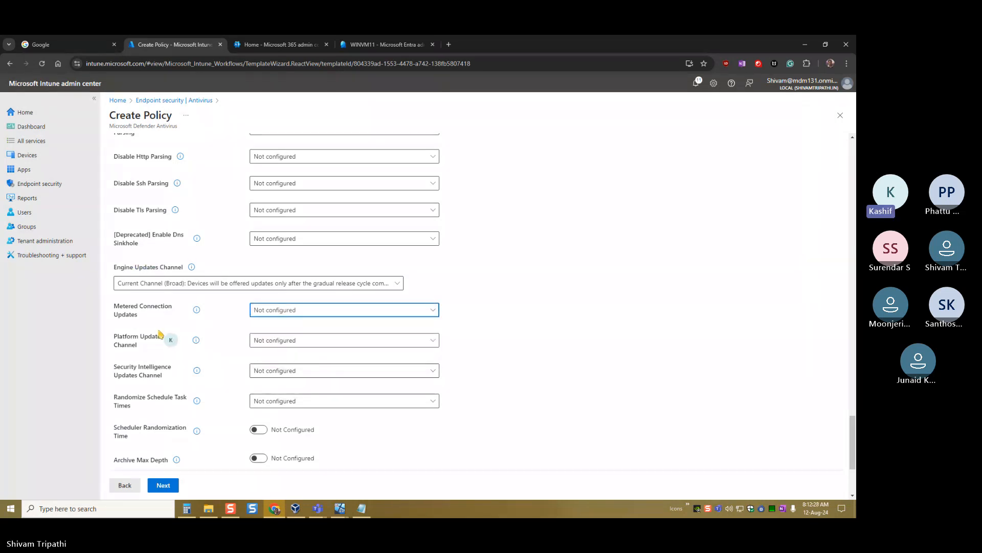
Step: Set Platform and Security Intelligence Updates Channels to Current Channel (Broad)
click(297, 341)
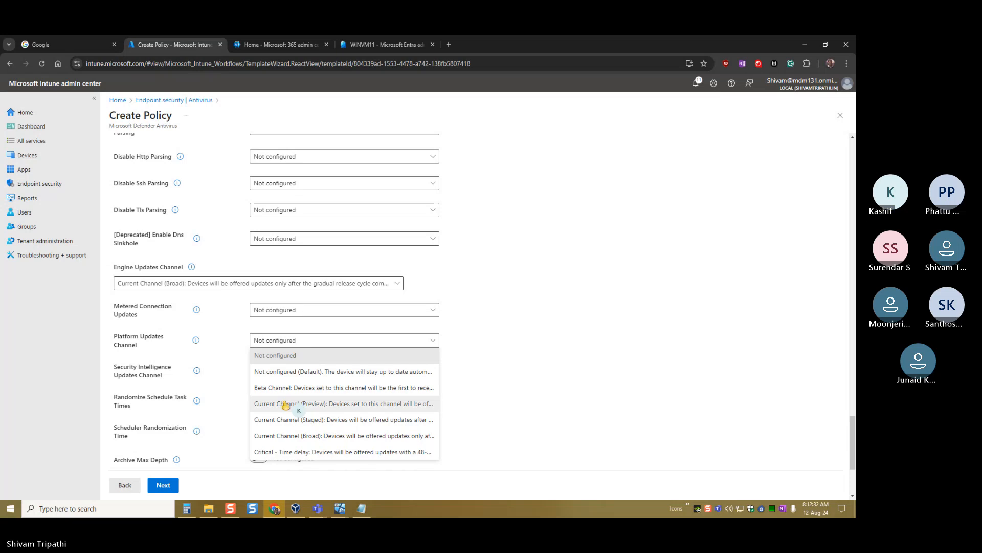
click(333, 436)
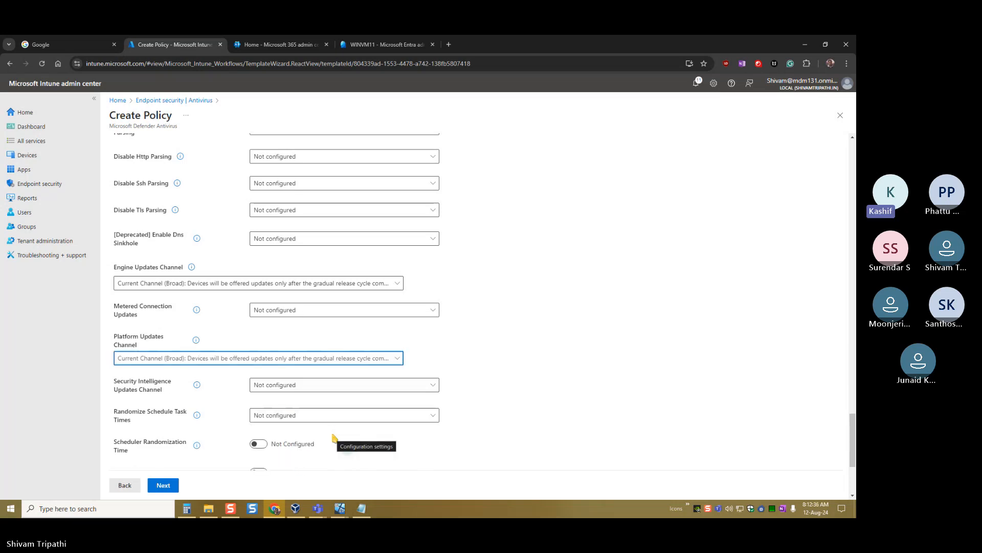
scroll(154, 396, down, 2)
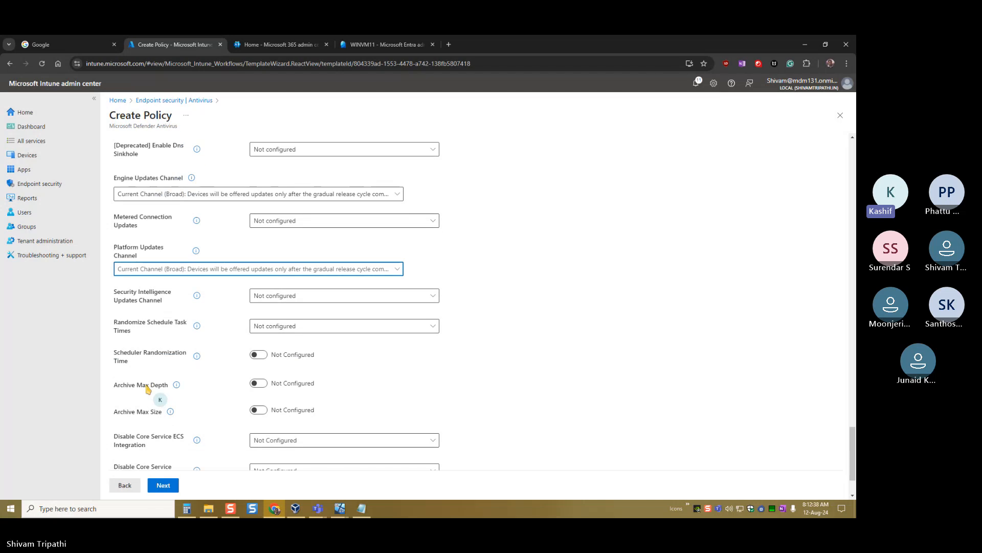
click(302, 296)
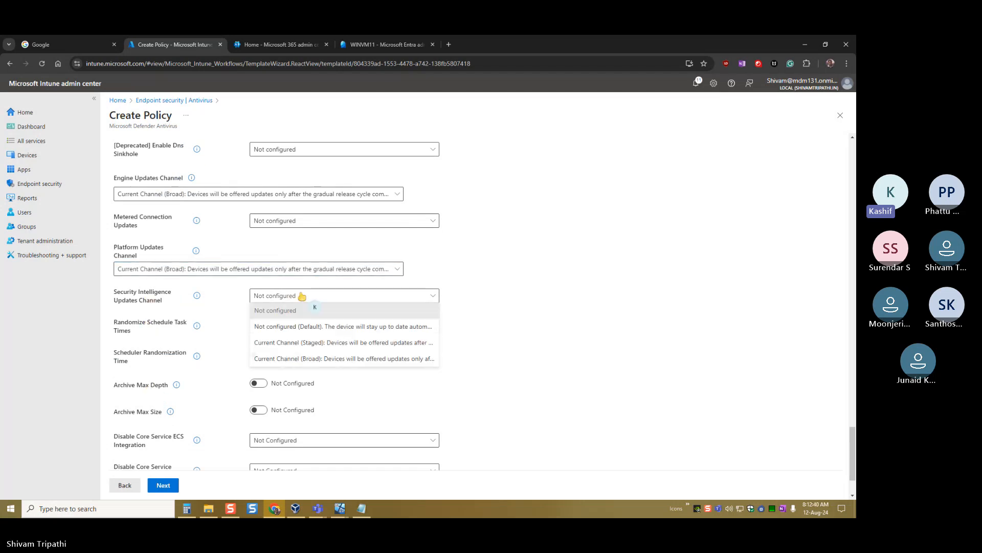
click(311, 358)
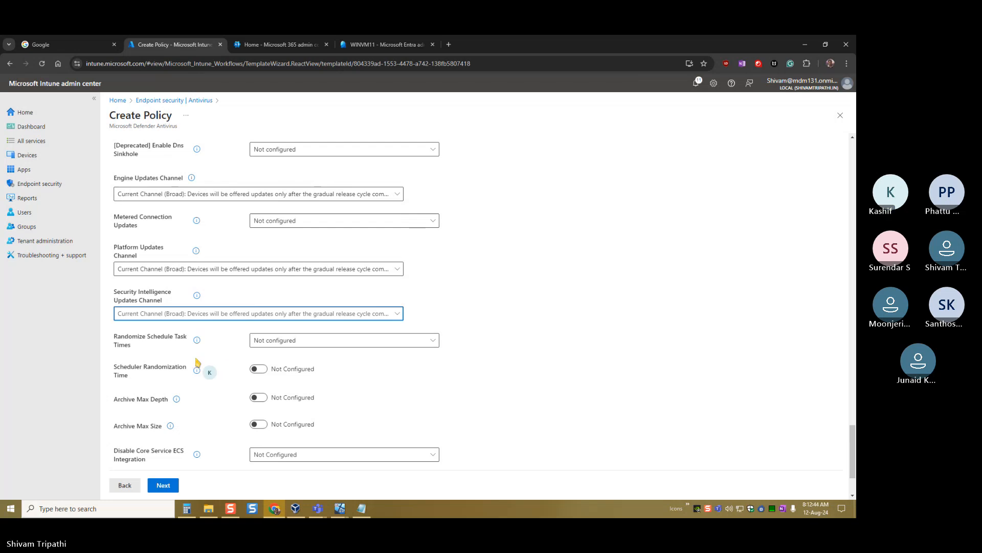
scroll(193, 364, down, 1)
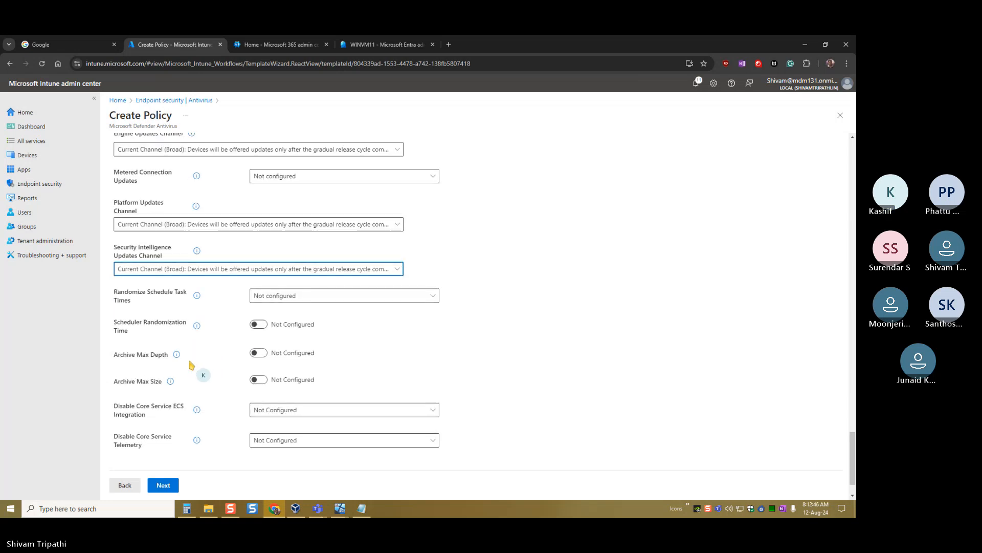
scroll(246, 388, down, 1)
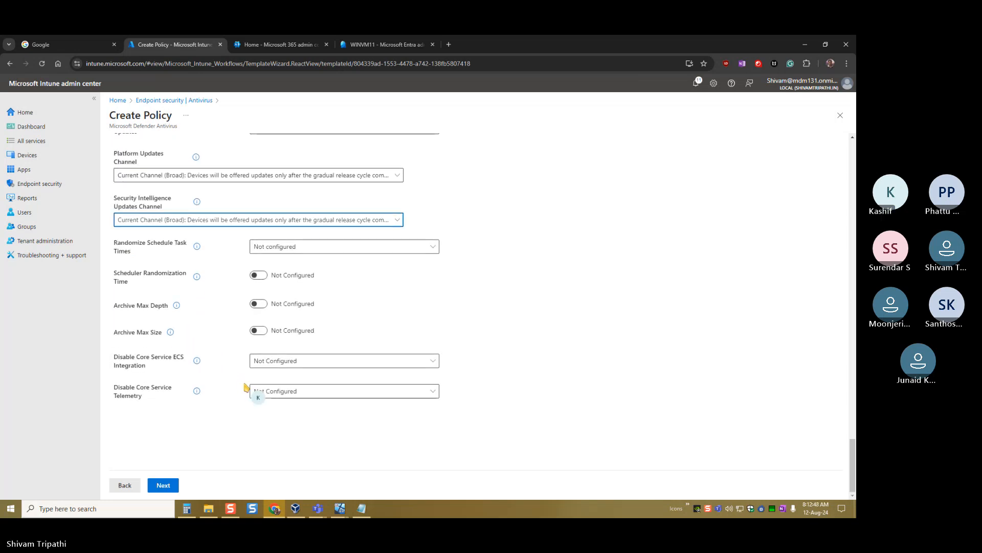
scroll(251, 387, up, 3)
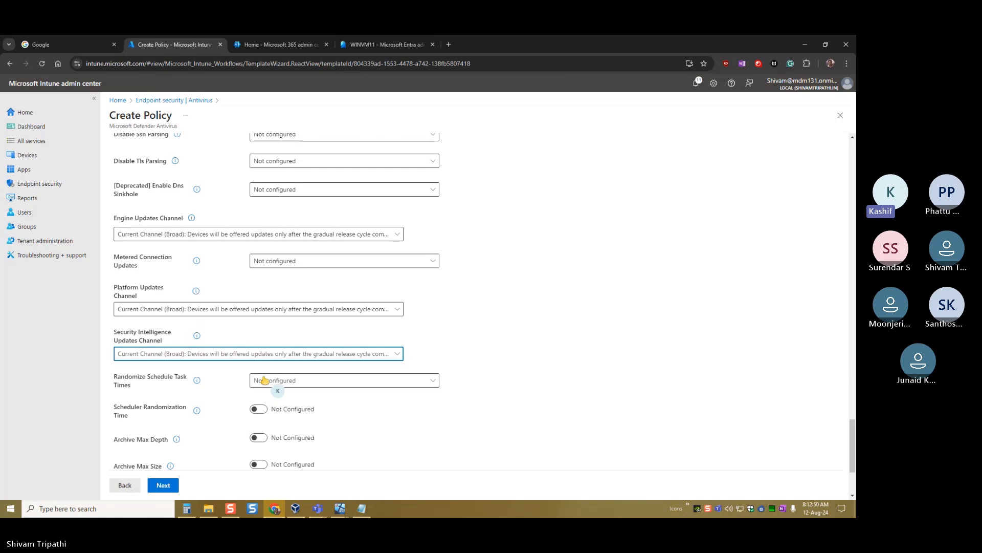
scroll(266, 379, down, 2)
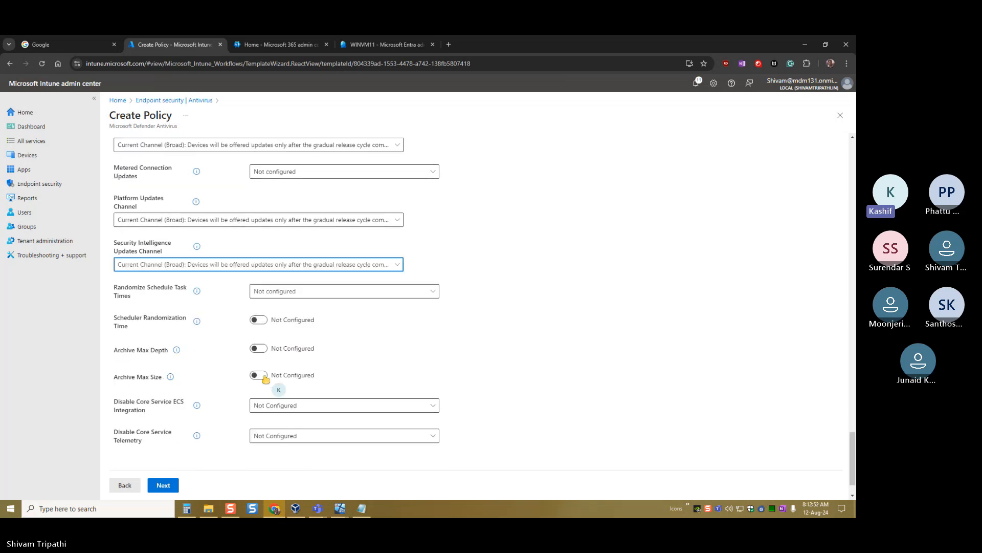
Step: Replace quick scan time 495 with 500 and scan time 509 with 520
scroll(266, 379, up, 7)
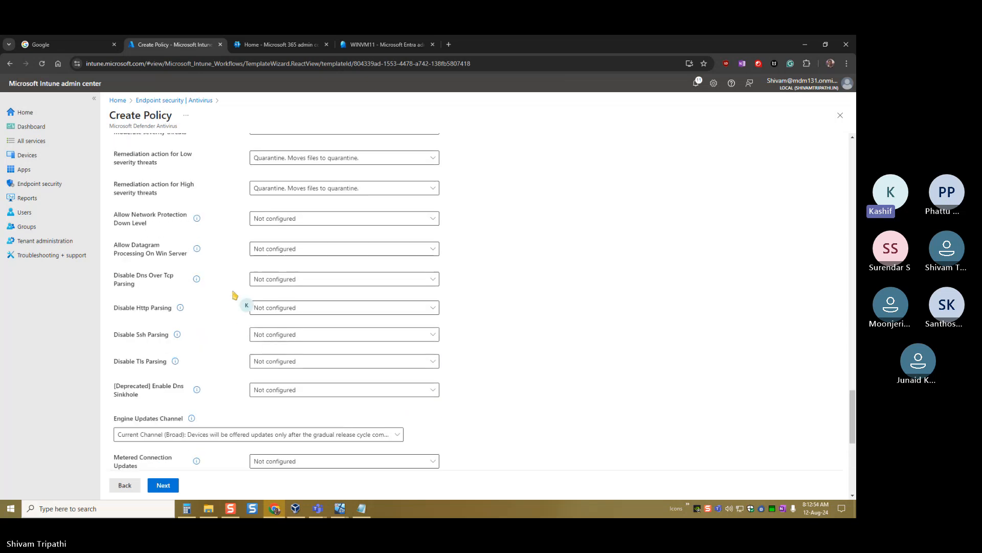
scroll(223, 265, up, 4)
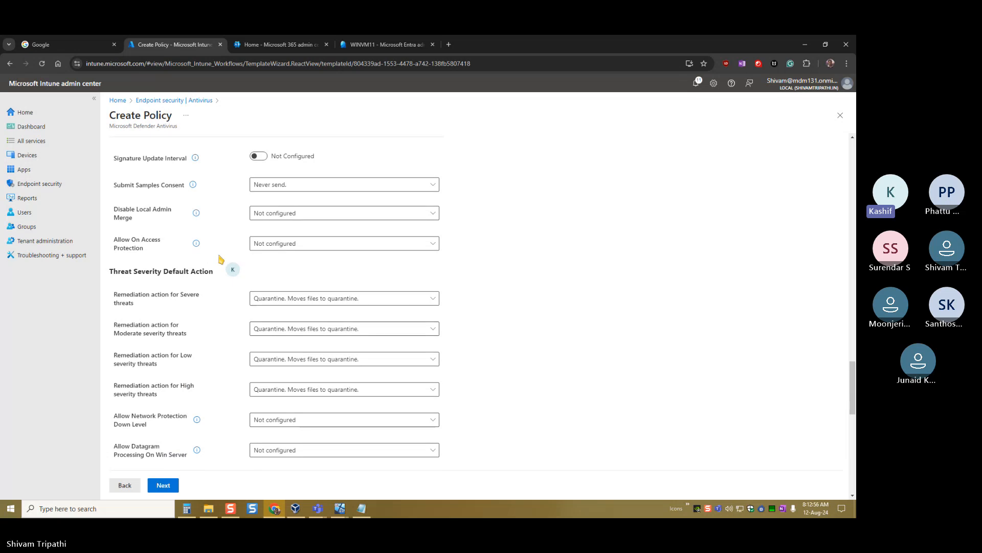
scroll(221, 250, up, 4)
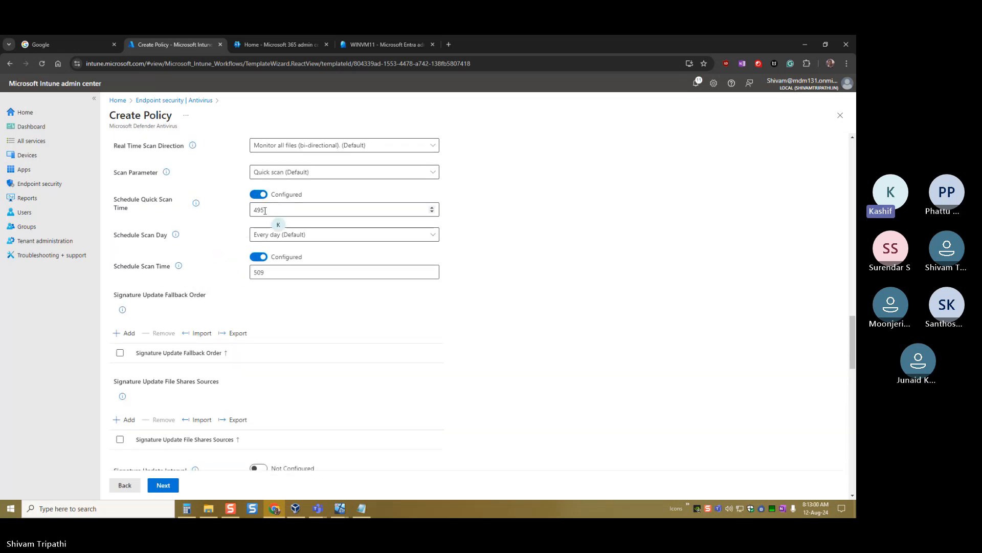
drag(269, 212, 253, 208)
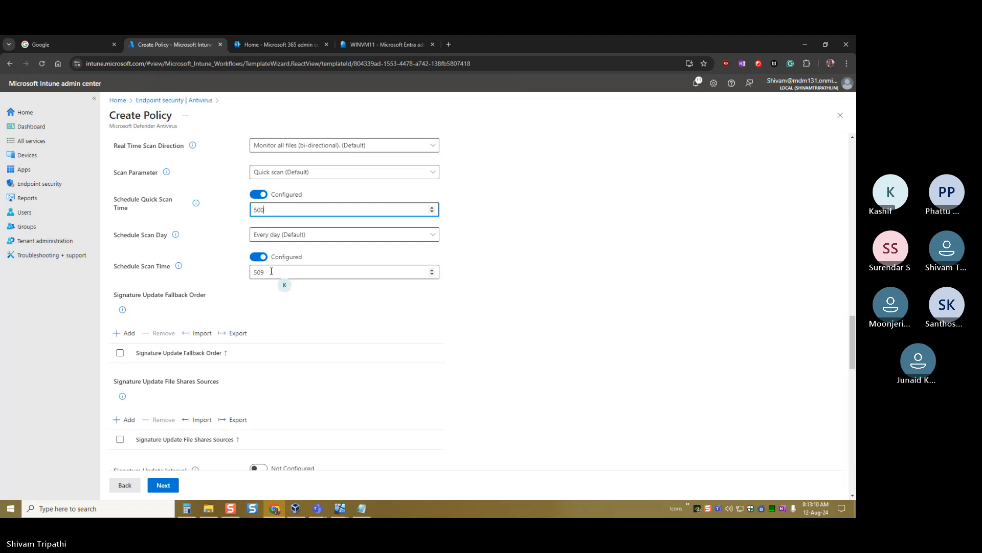
drag(269, 273, 233, 277)
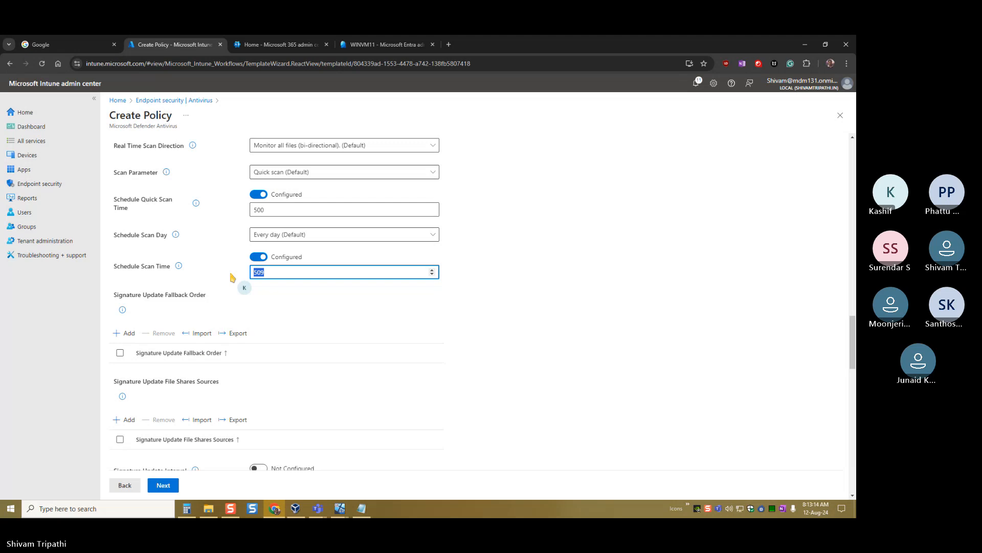
text(520)
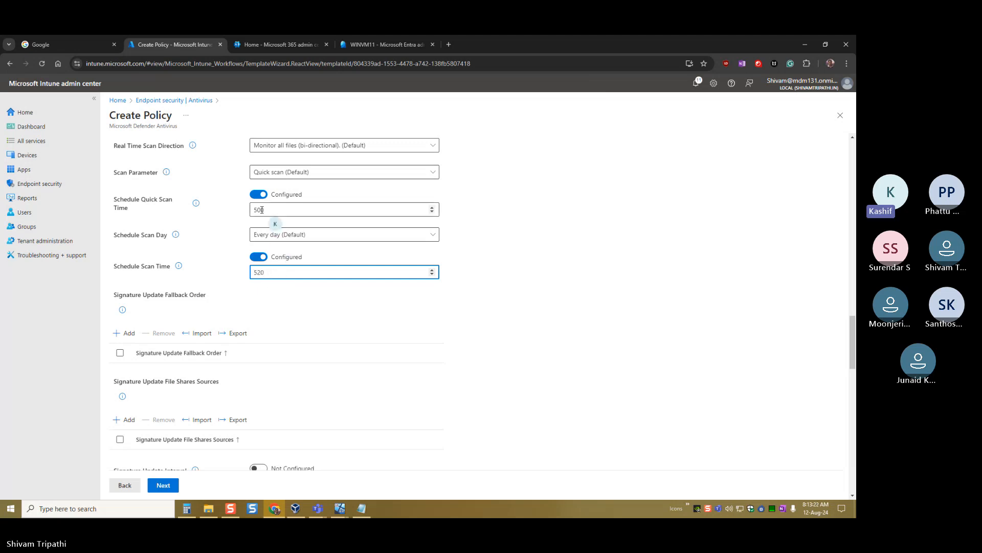
drag(265, 209, 251, 210)
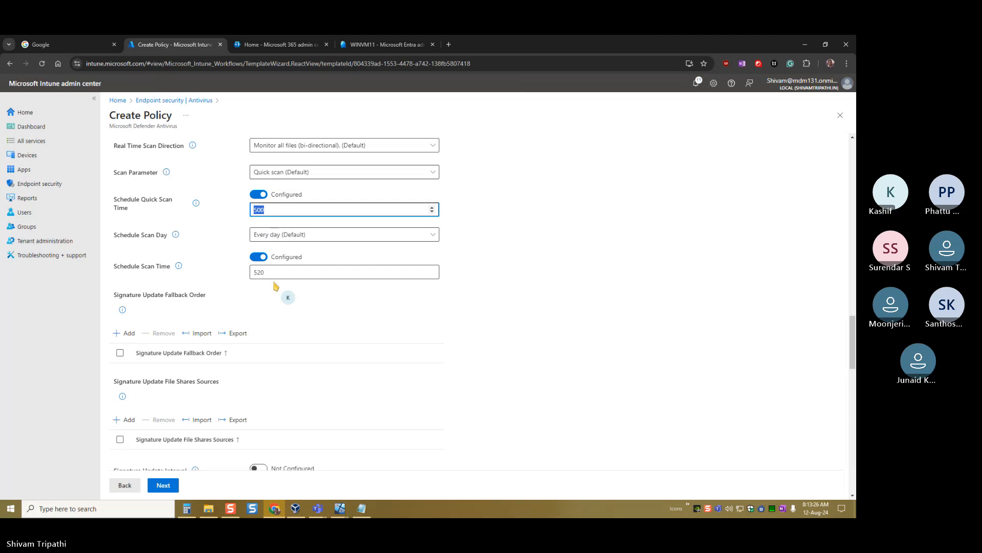
drag(274, 273, 250, 274)
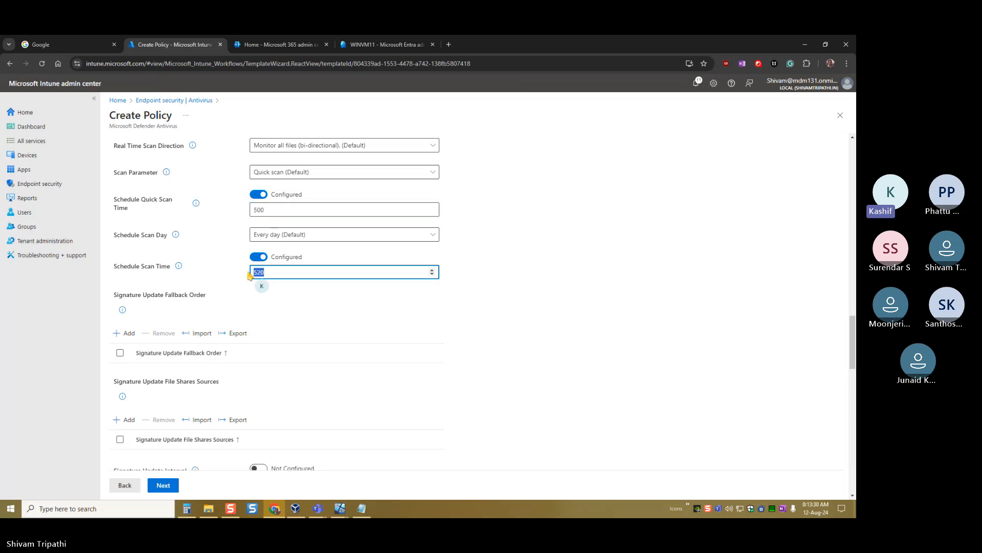
click(242, 276)
scroll(242, 277, down, 12)
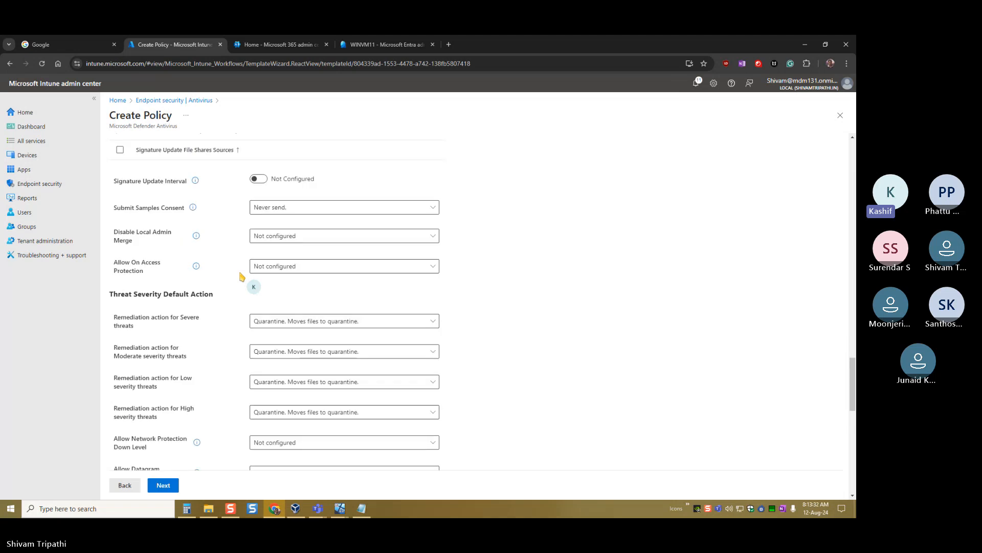
scroll(241, 276, down, 5)
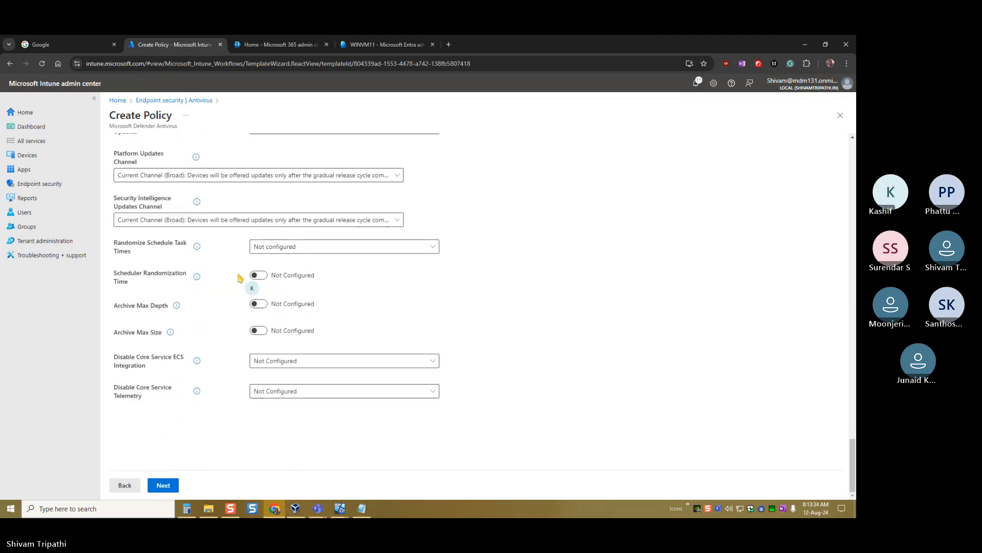
Step: Skip past scope tags, assign All users and All devices, then remove All users
click(160, 485)
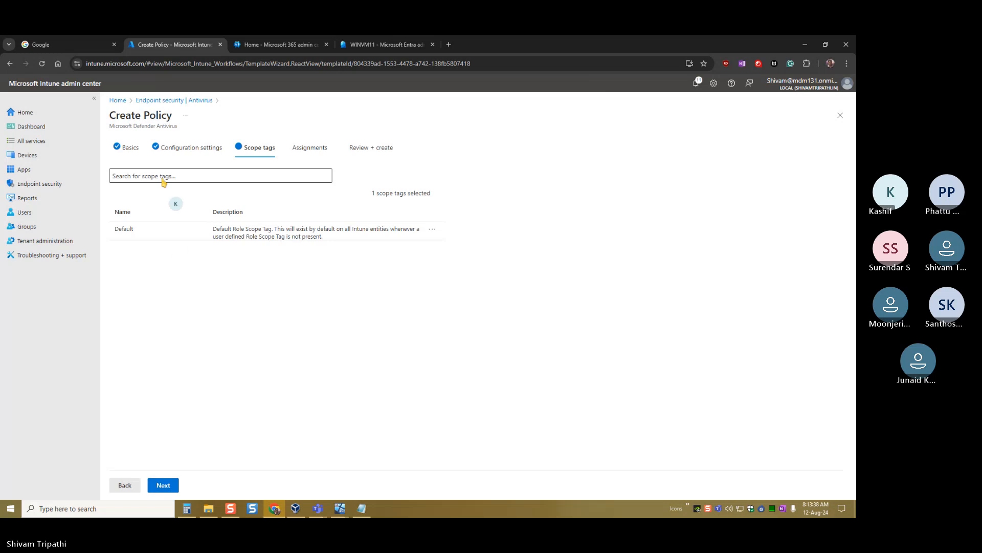
click(165, 486)
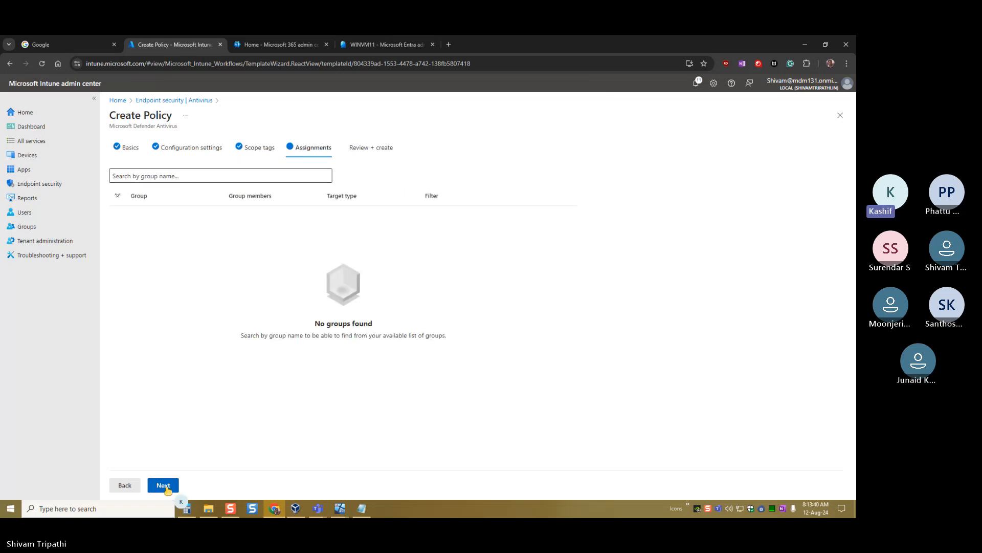
click(164, 176)
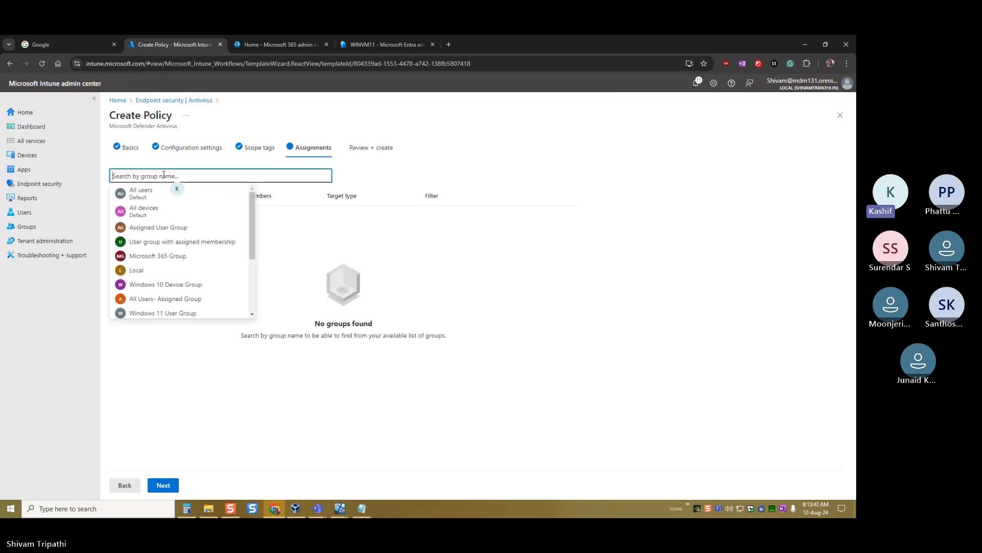
click(153, 194)
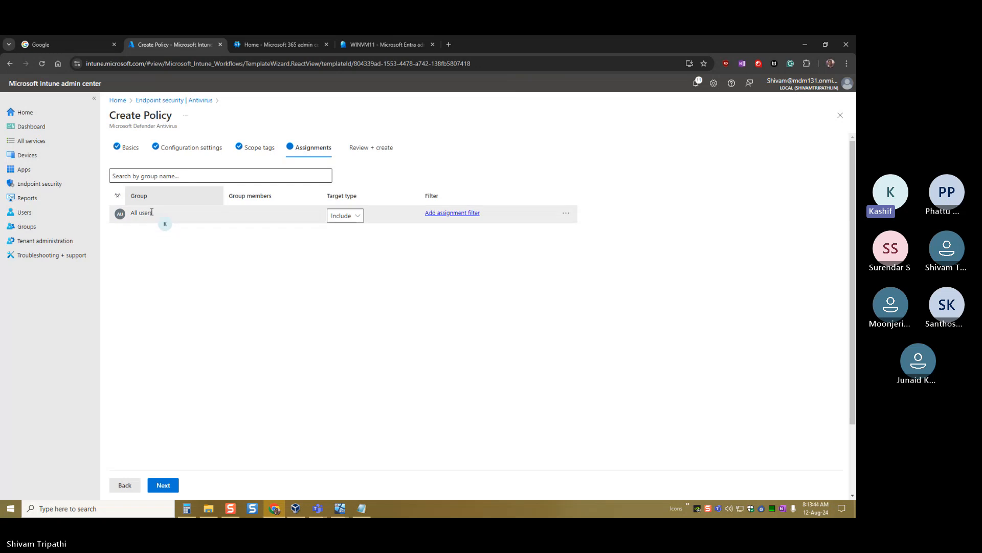
click(180, 179)
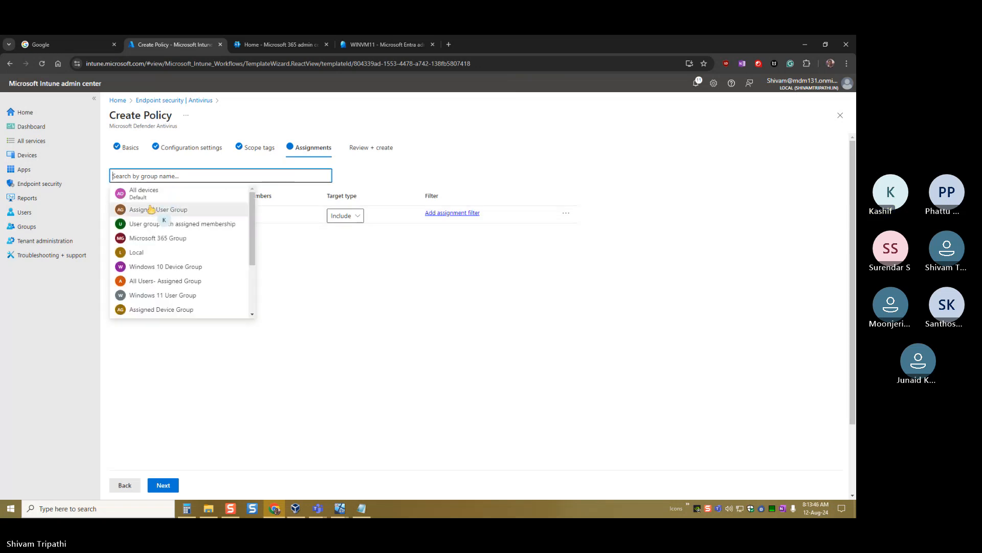
click(149, 195)
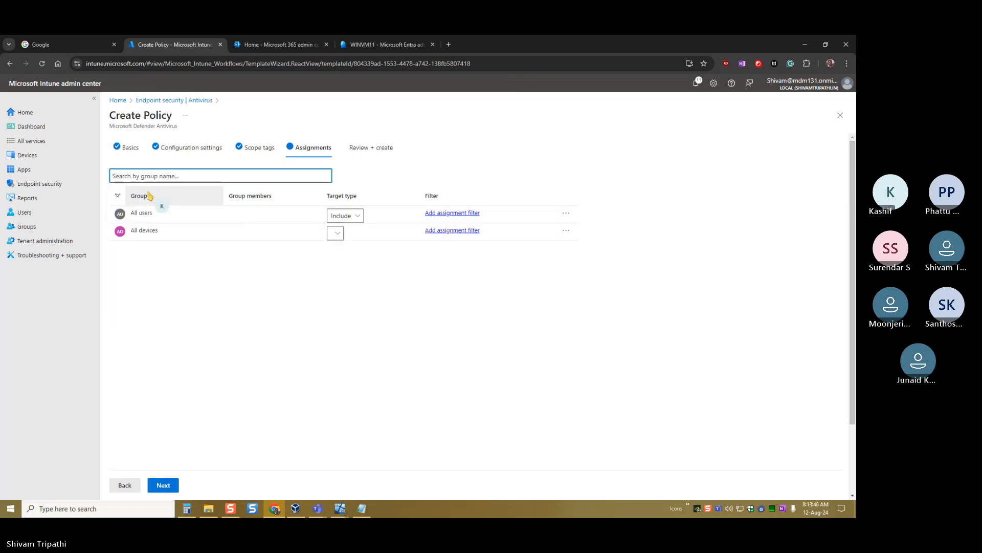
click(566, 214)
click(572, 228)
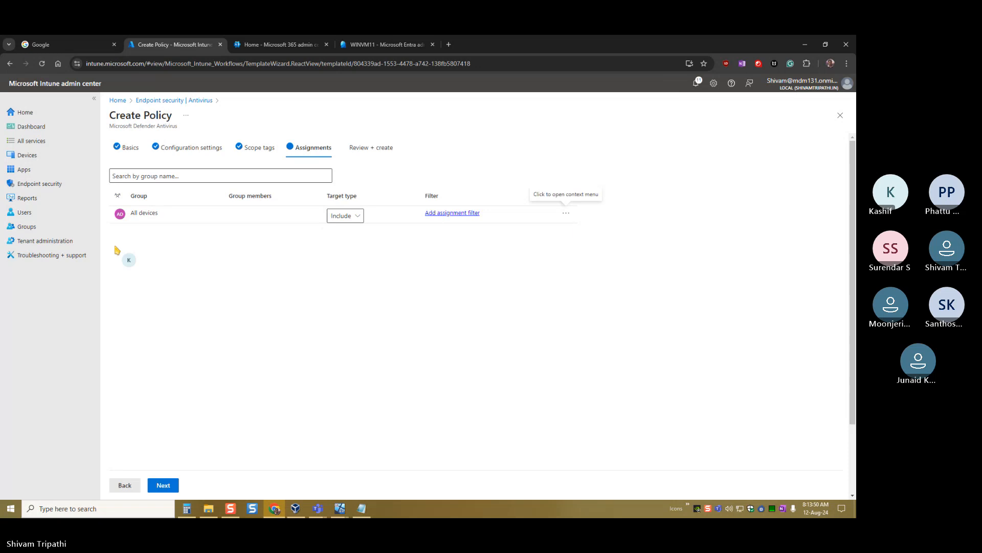
Step: Remove All devices, add the All Windows Devices group, and continue to Review + create
click(162, 485)
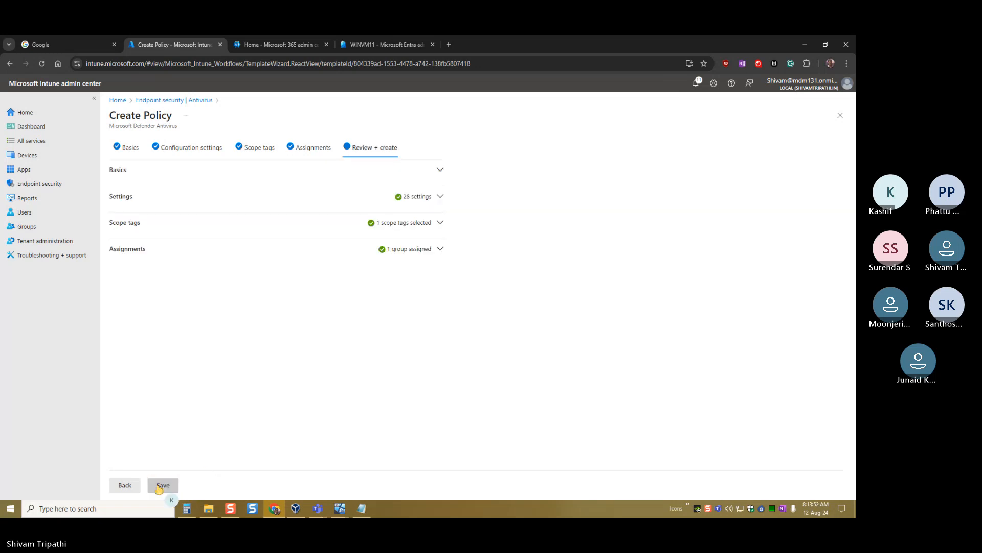
click(125, 485)
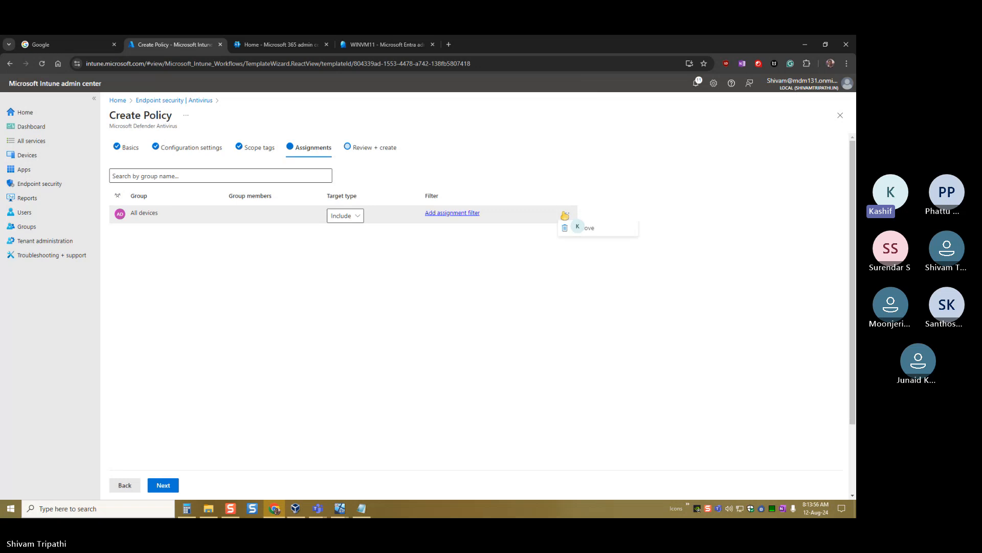
click(578, 228)
click(206, 176)
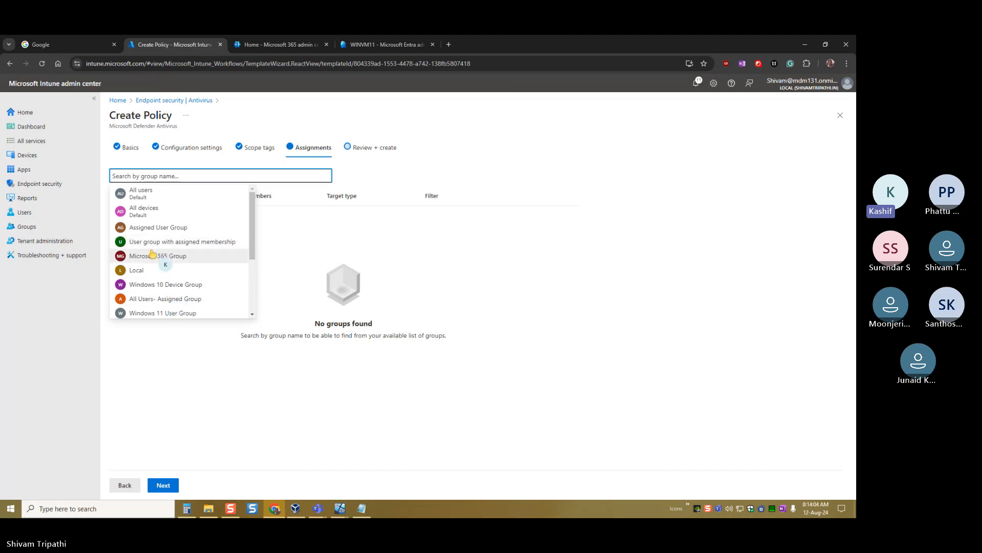
scroll(152, 254, down, 1)
scroll(153, 254, down, 2)
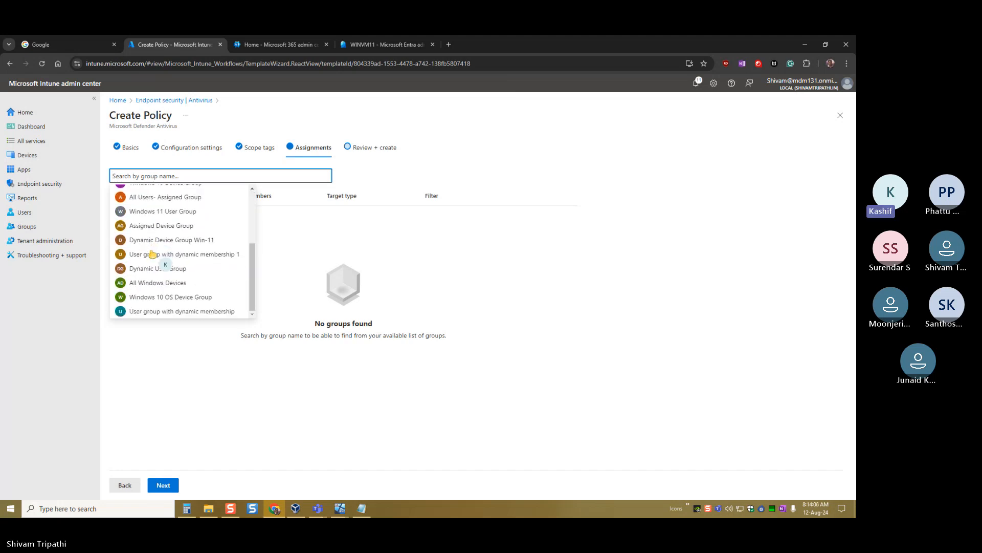
click(155, 283)
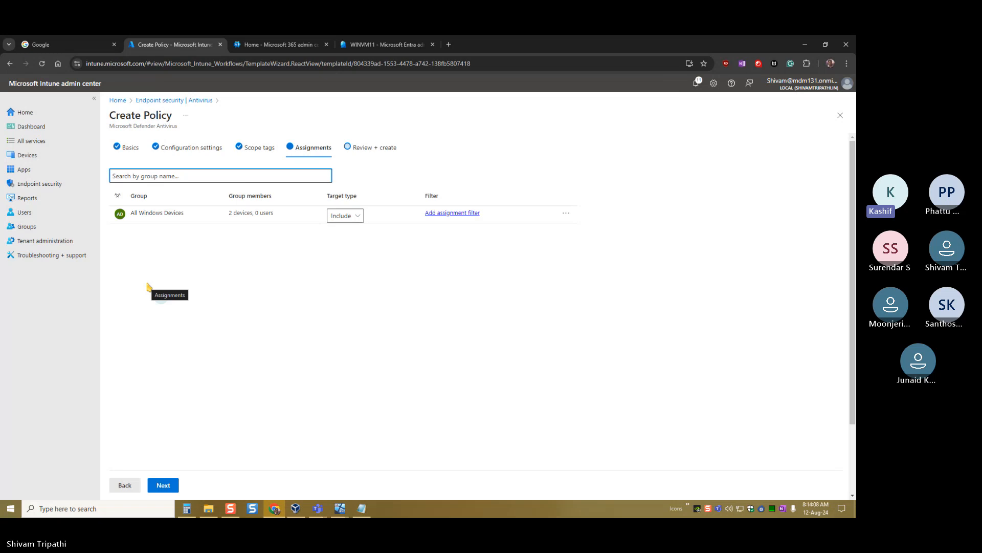
click(162, 487)
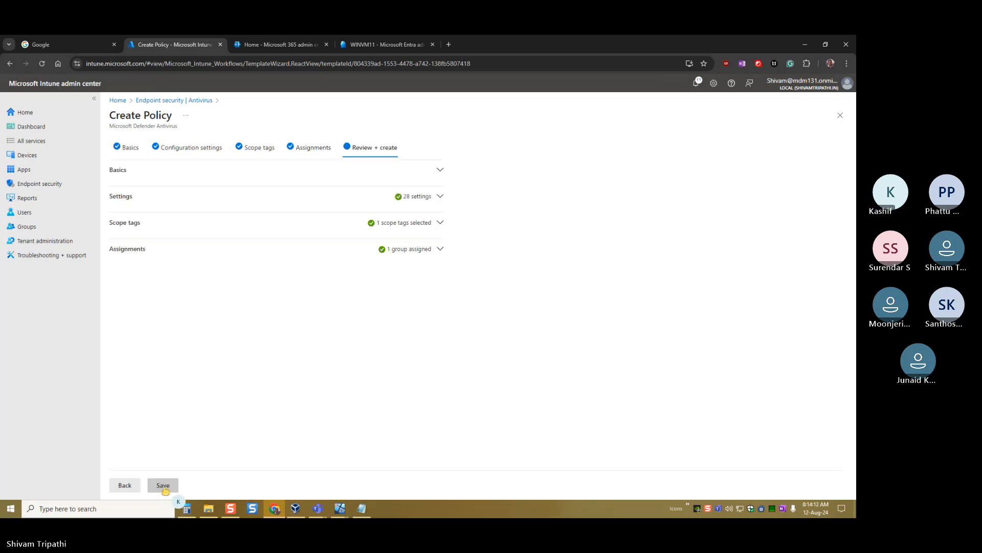
Step: Save the Microsoft Defender Antivirus Policy and confirm it is listed as assigned
click(164, 486)
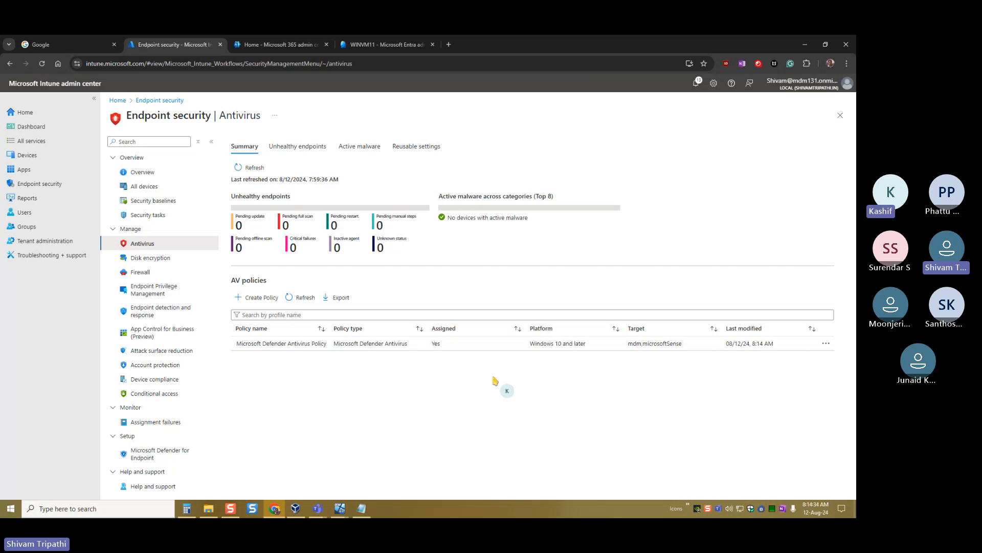
click(340, 509)
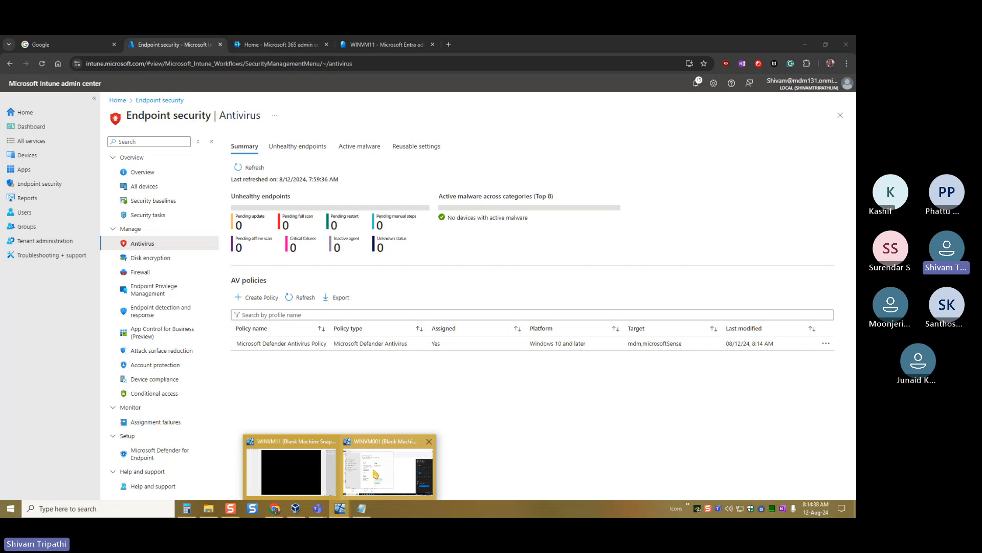
Step: On WINVM001, reopen Windows Security from the tray, review Virus & threat protection, then close it
click(392, 473)
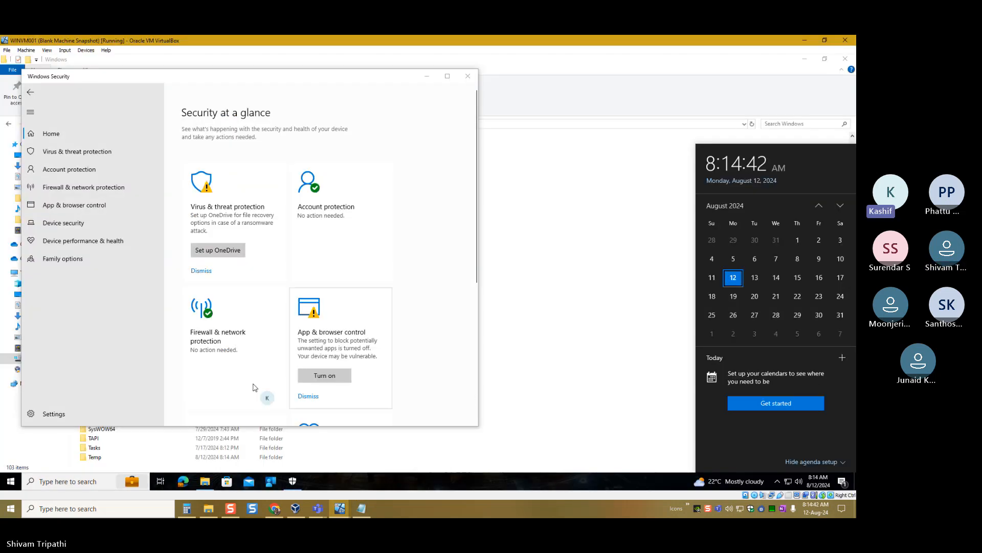
click(140, 387)
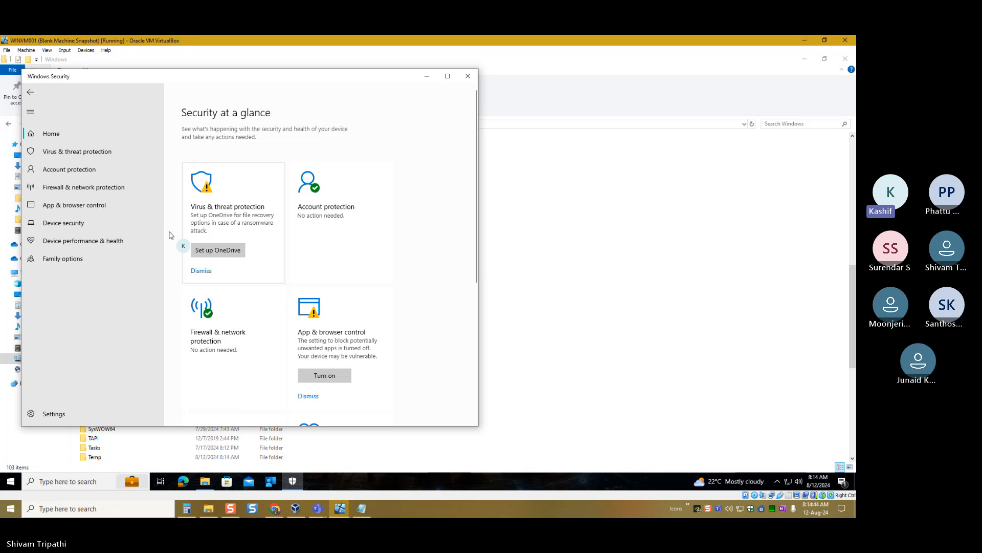
click(468, 77)
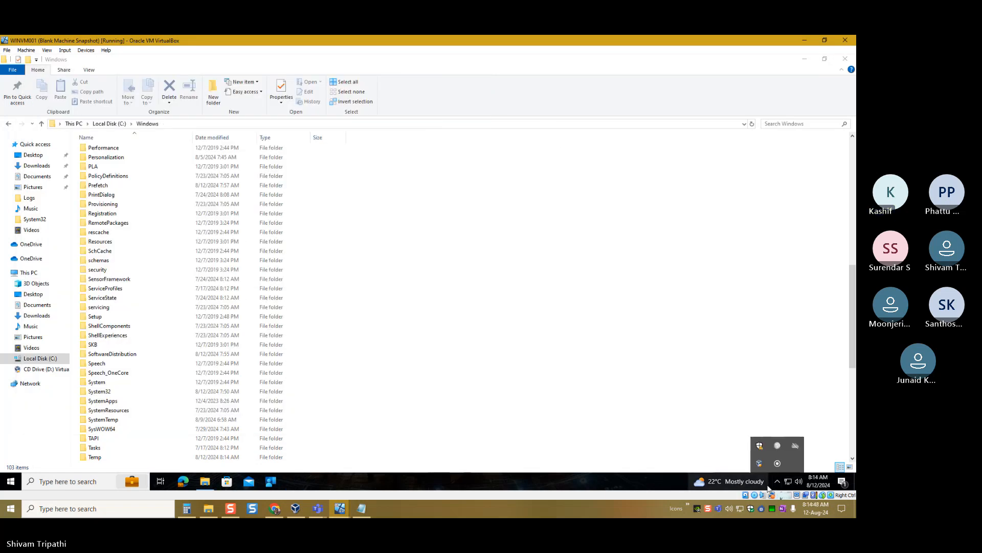
mouse_move(765, 471)
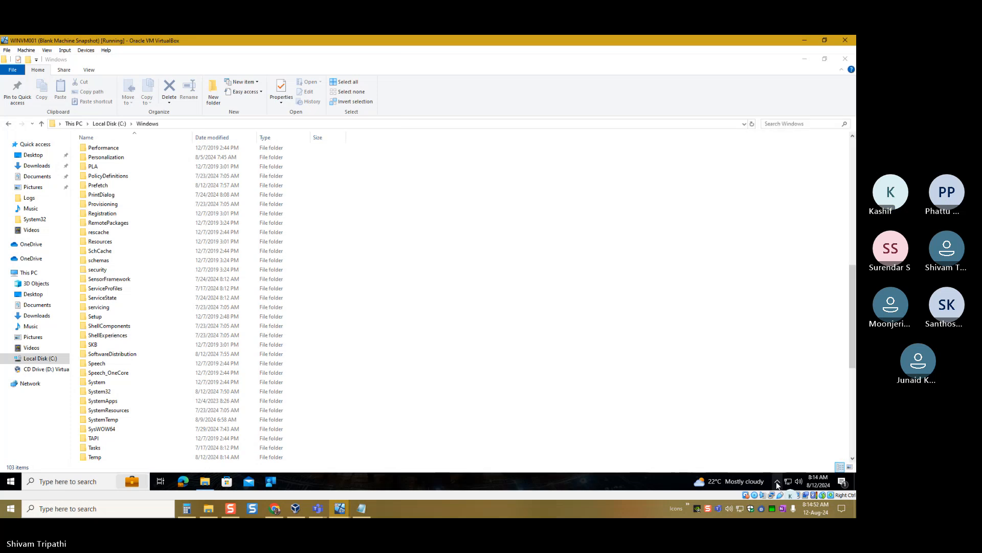
click(777, 483)
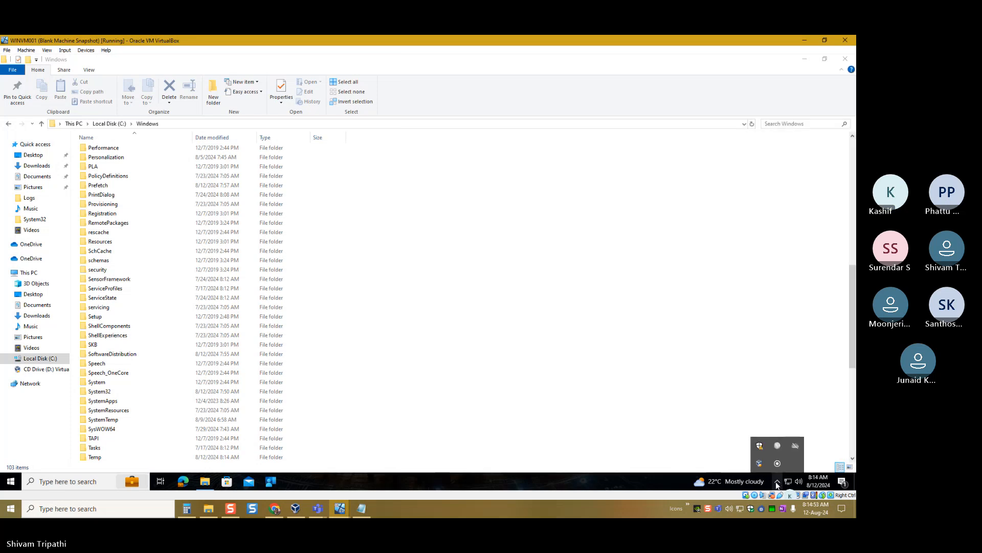
click(761, 447)
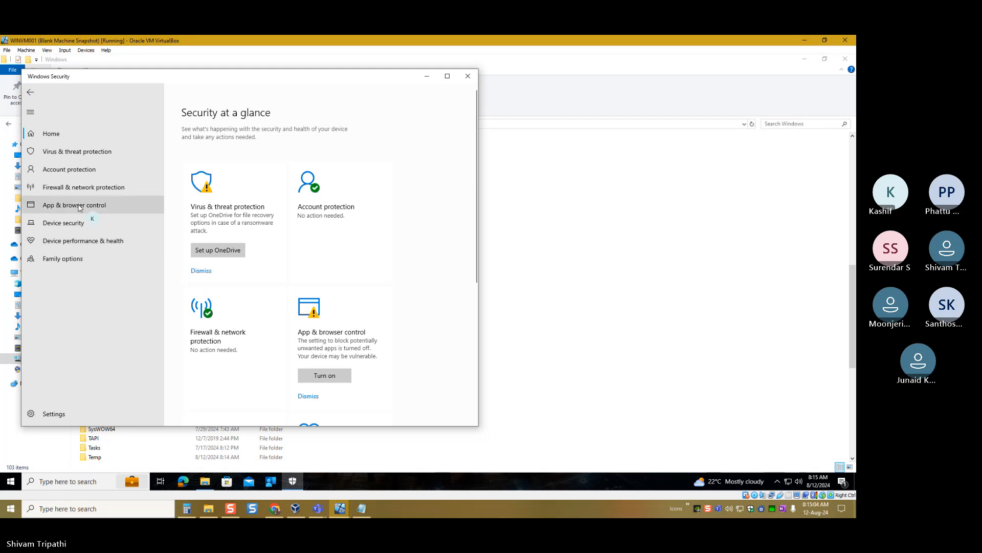
click(82, 153)
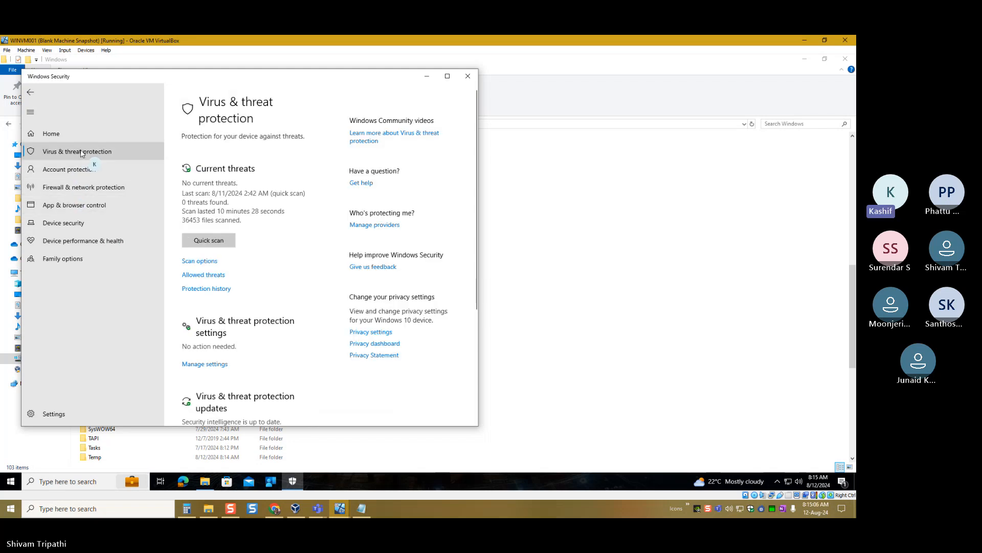
click(218, 242)
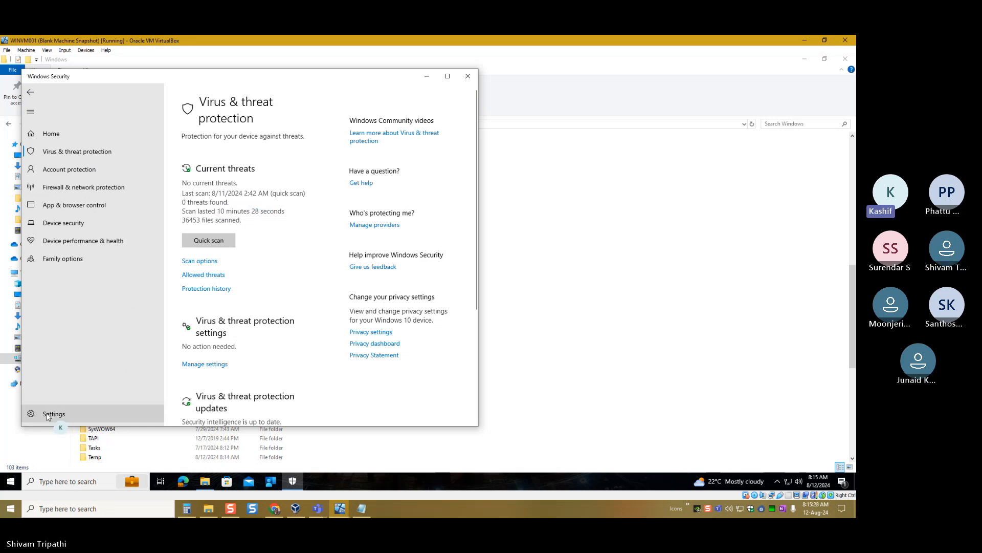
click(28, 91)
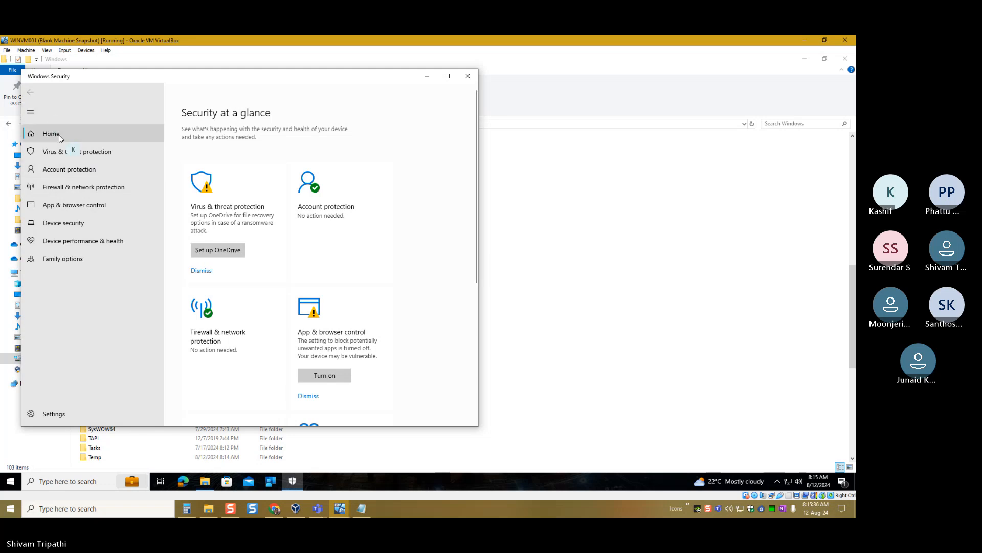
click(468, 77)
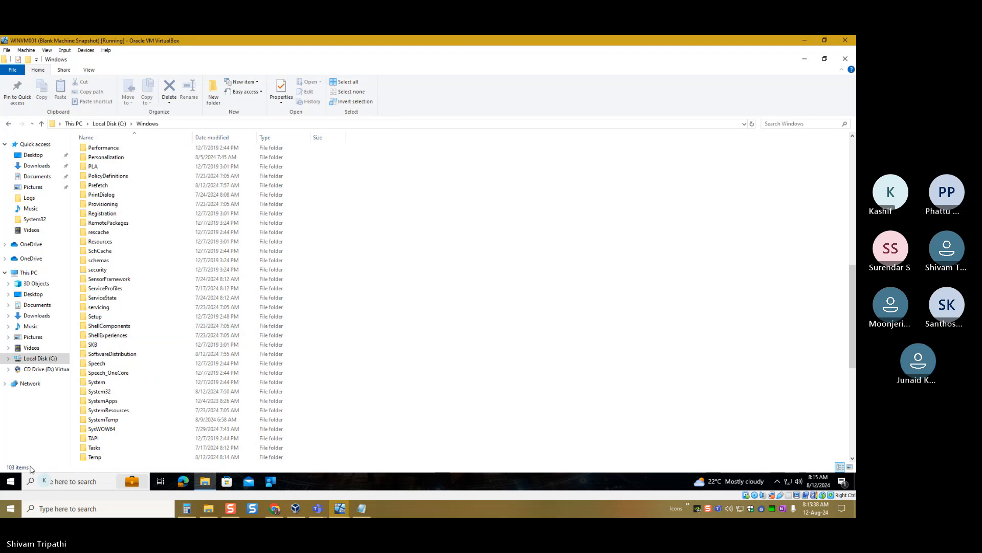
Step: Open Windows Settings on the VM and launch the Company Portal app
click(10, 481)
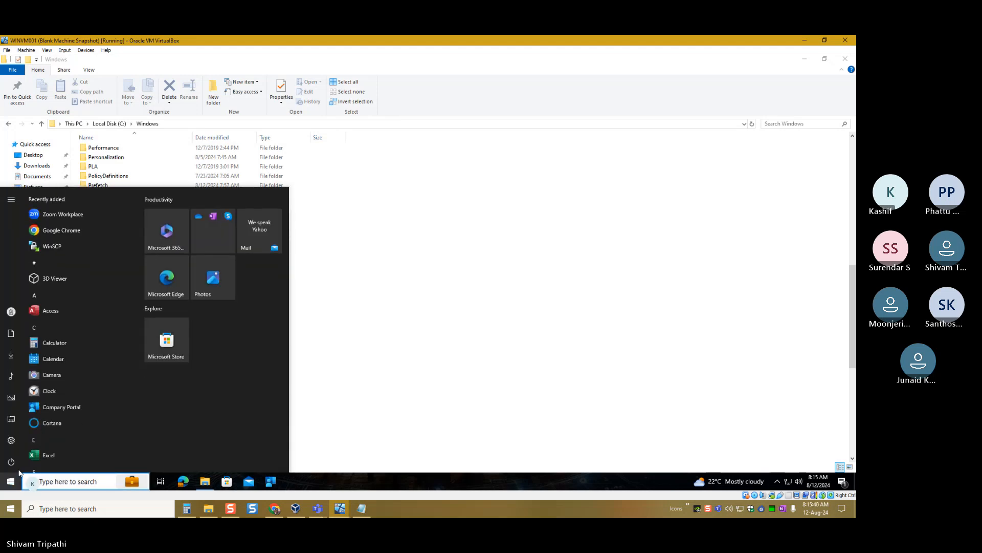
click(11, 440)
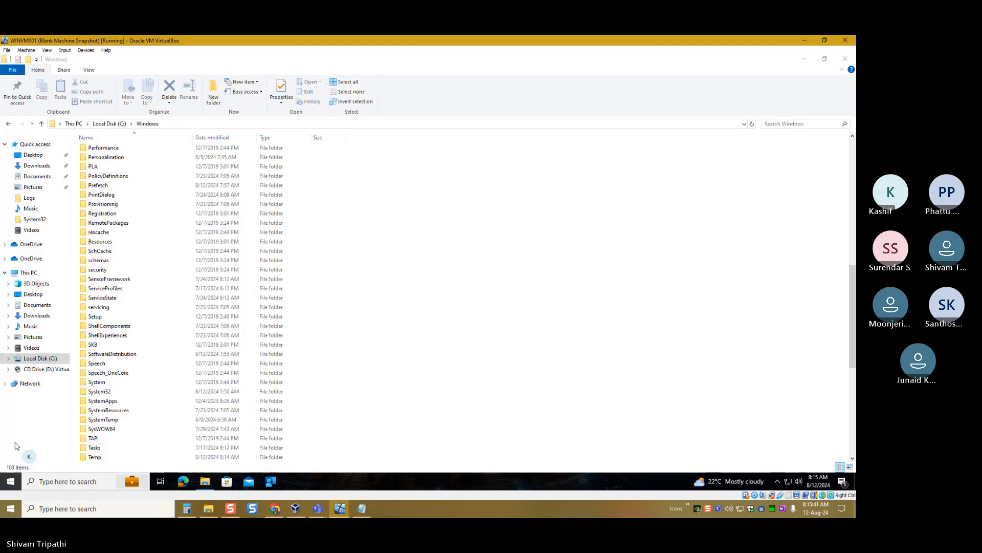
click(276, 489)
right_click(277, 488)
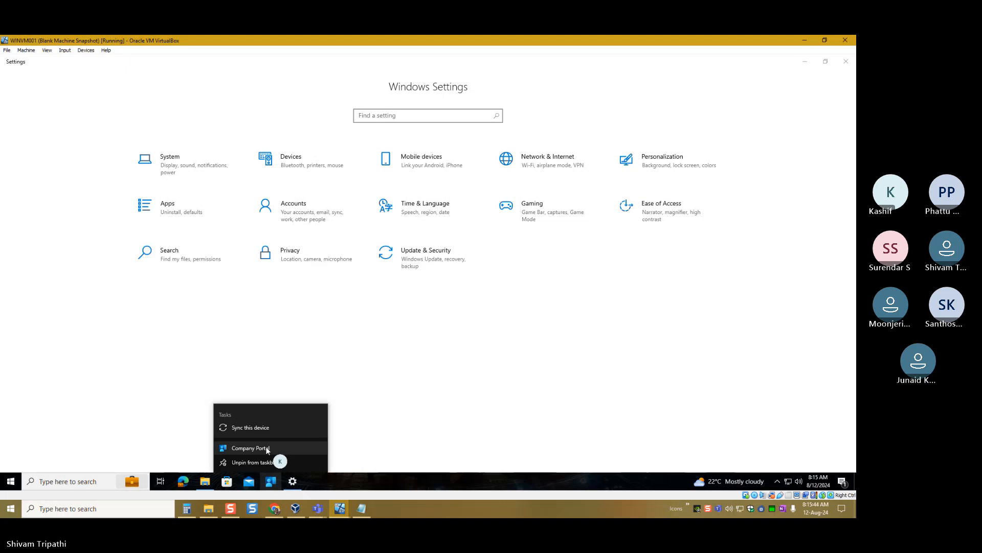
click(261, 429)
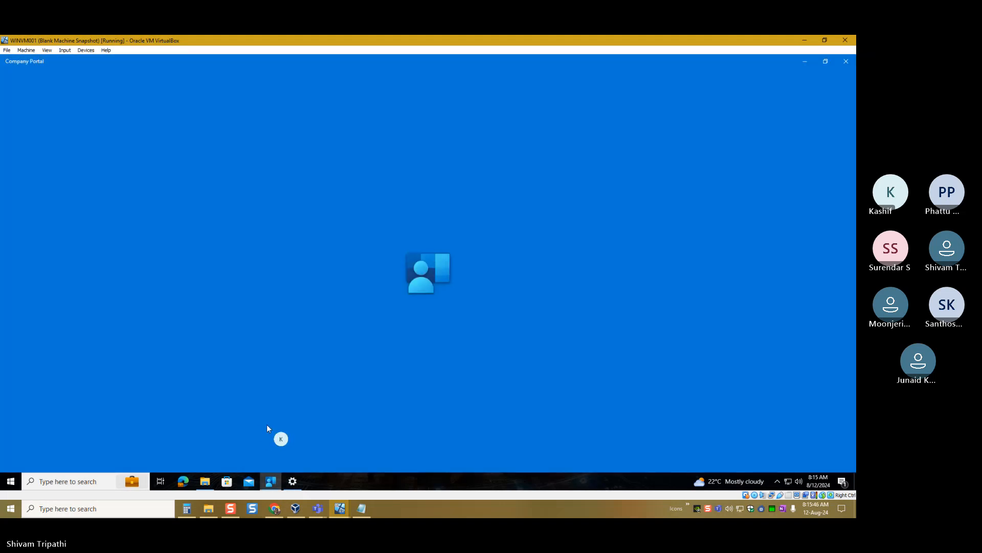
click(296, 488)
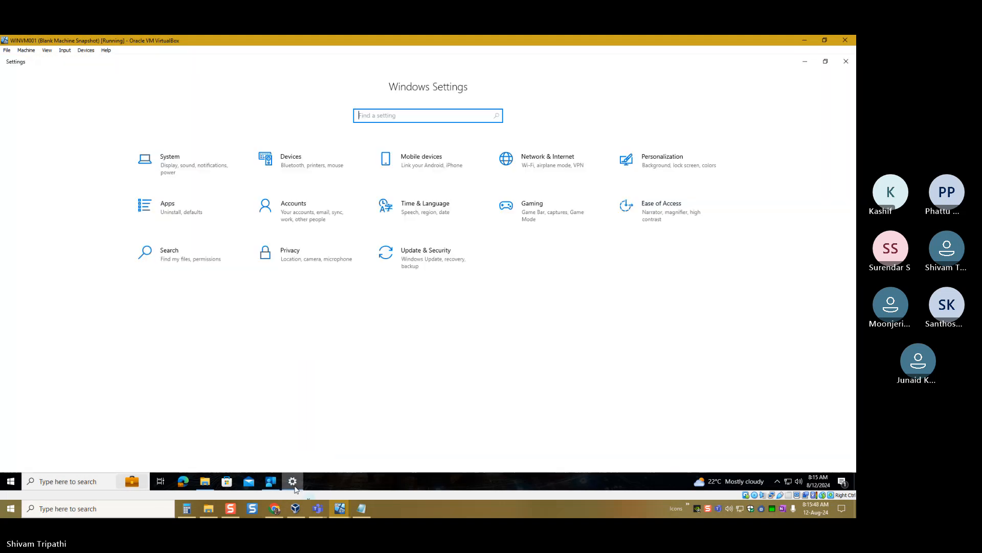
Step: Review the work account's managed policies under Access work or school and sync the device
click(301, 224)
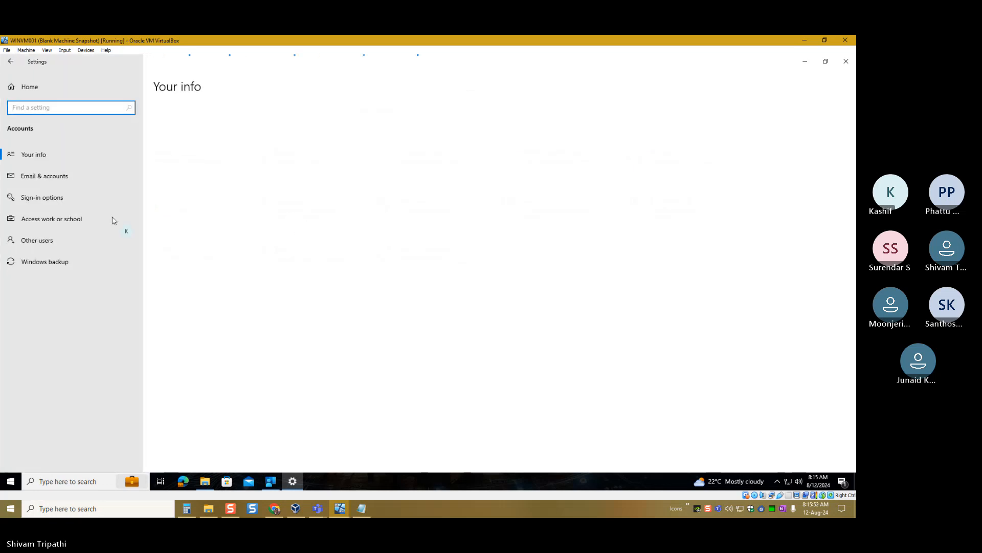
click(71, 220)
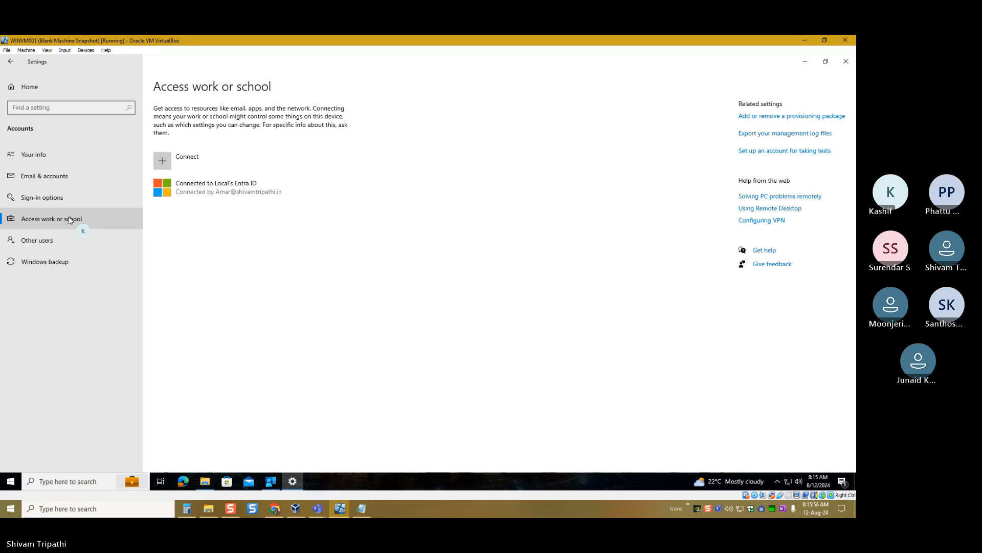
click(237, 190)
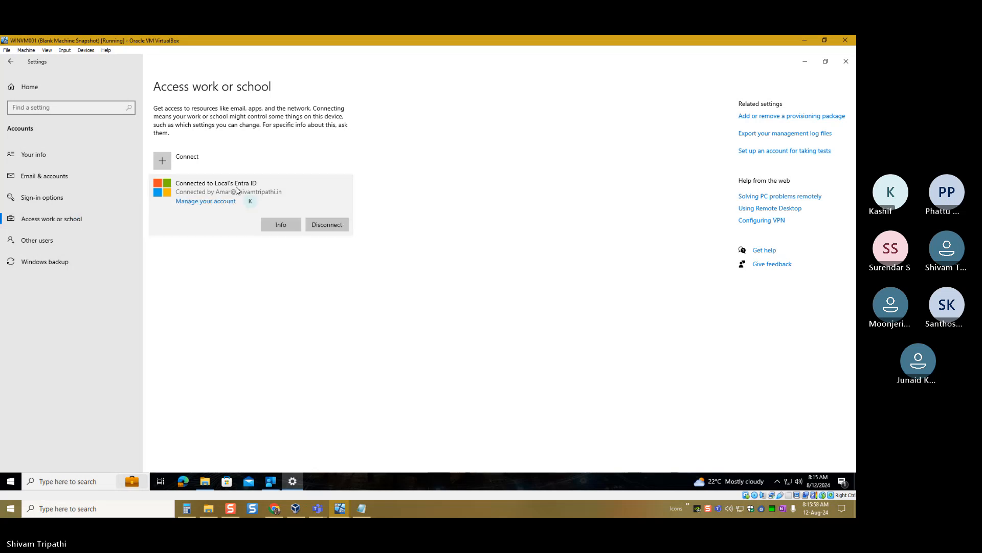
click(287, 227)
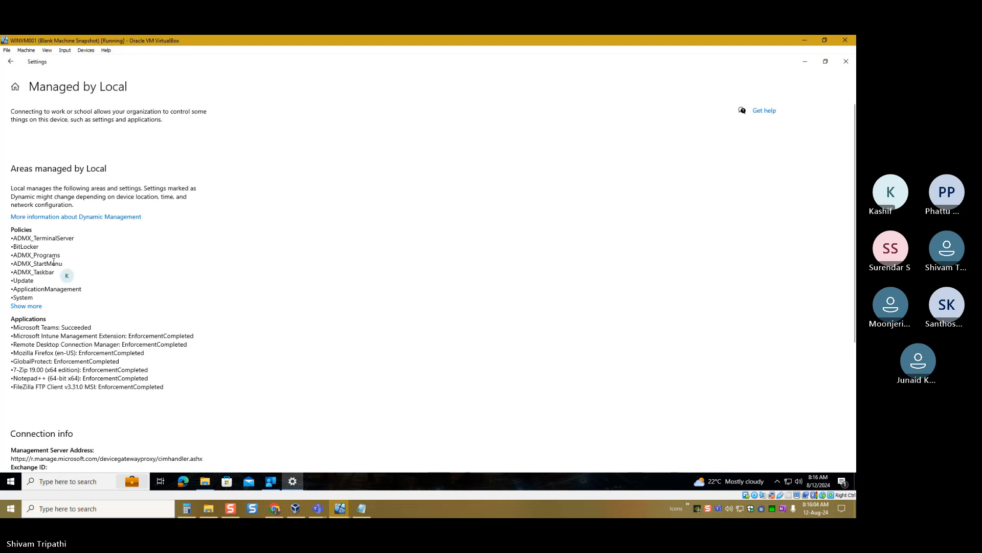
click(26, 306)
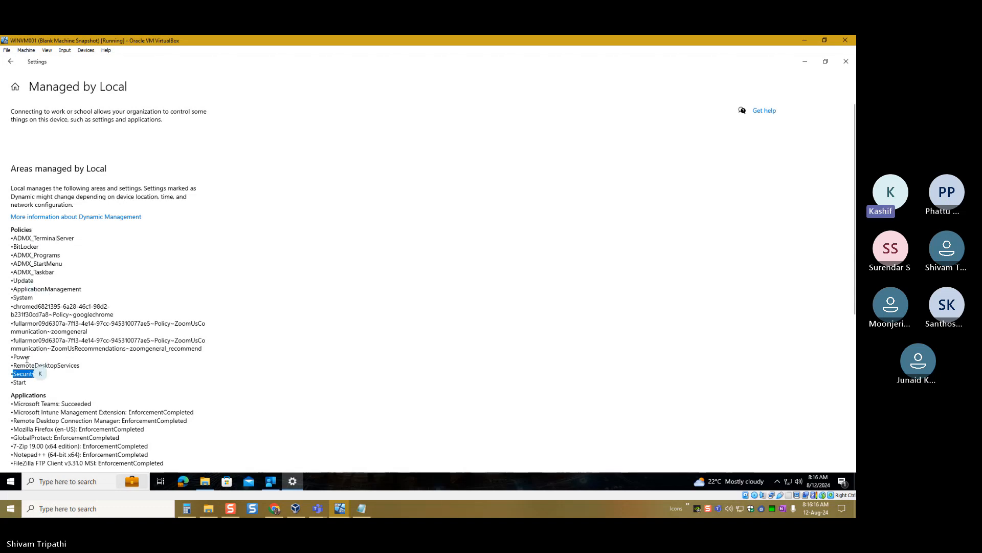
scroll(34, 368, down, 3)
scroll(35, 368, down, 3)
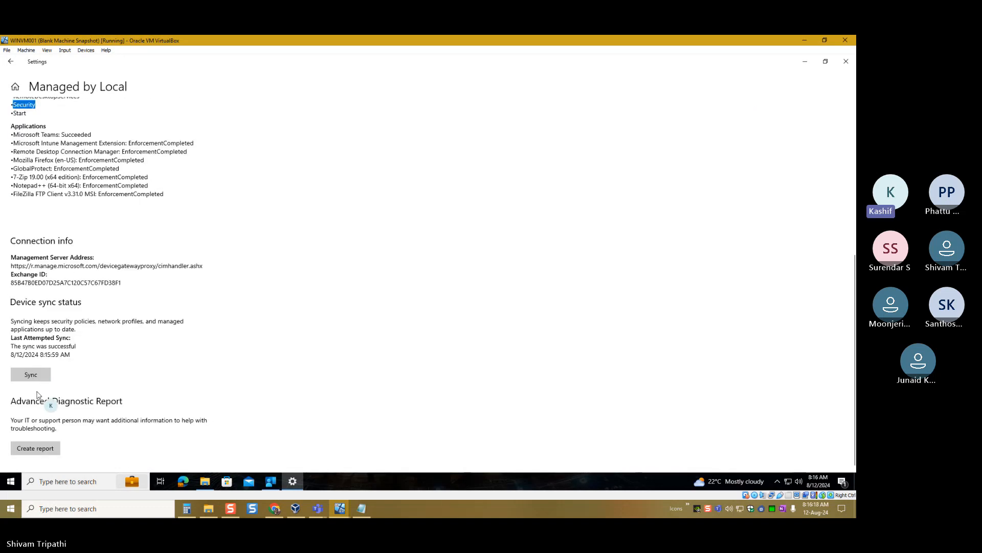
click(30, 375)
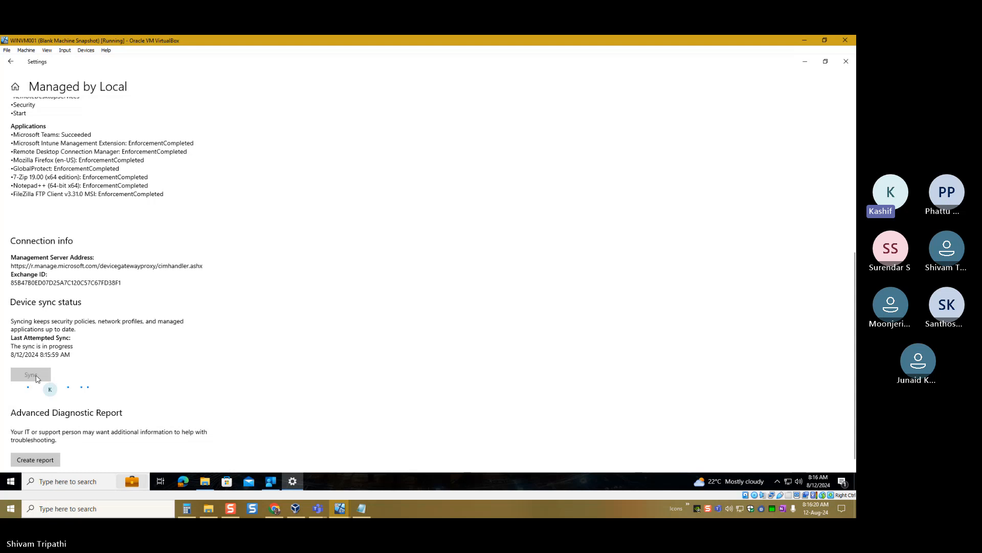
scroll(37, 378, up, 6)
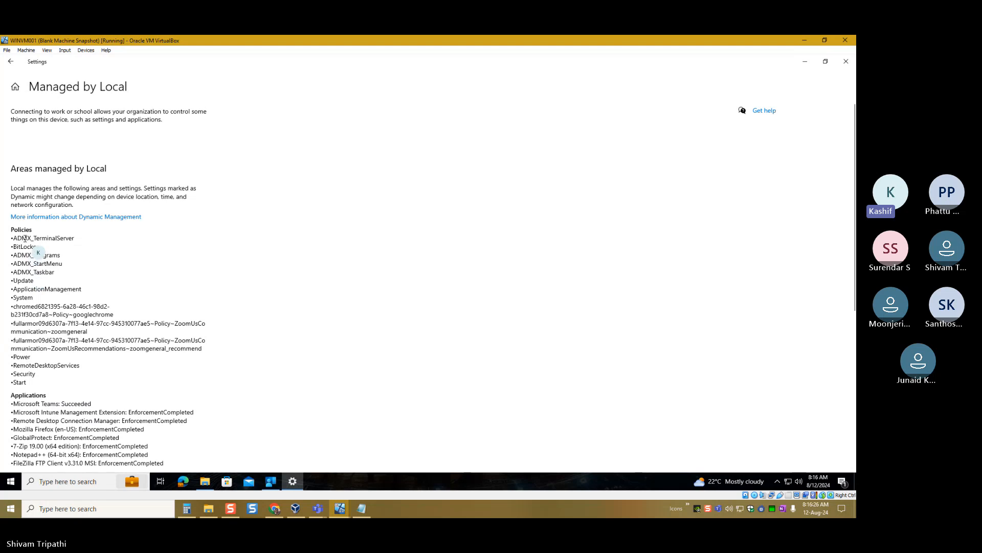
scroll(61, 269, down, 6)
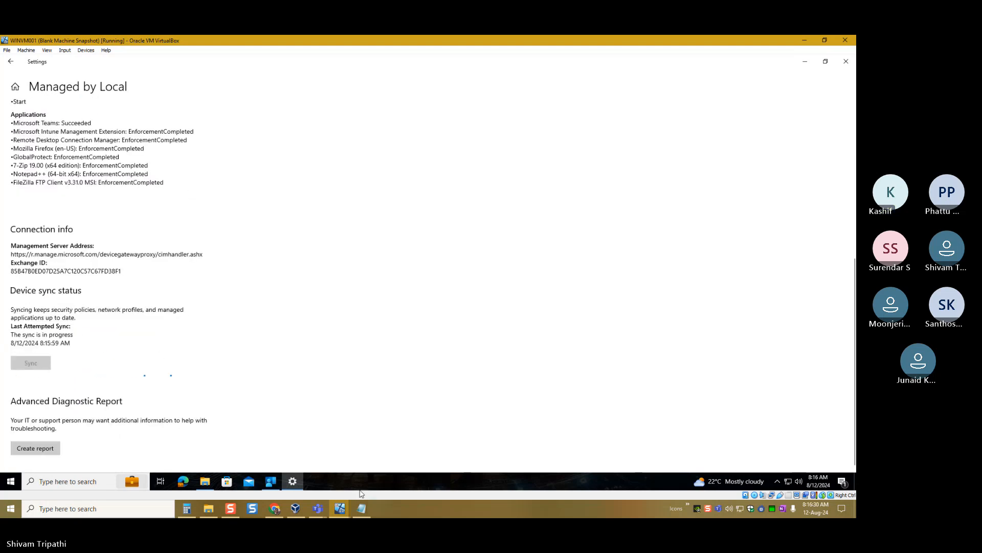
click(275, 508)
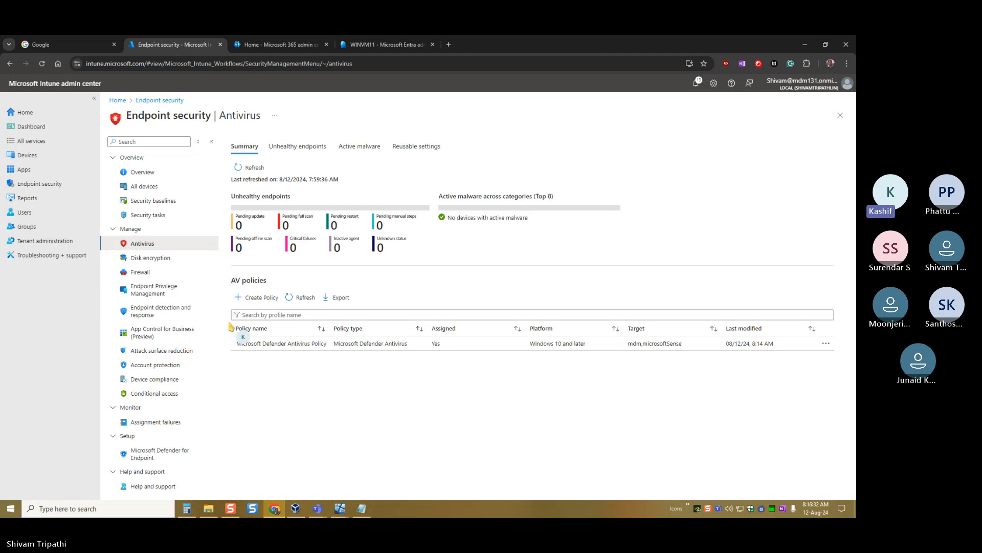
Step: Check Disk encryption policies, finding none, then view the Devices overview
click(145, 259)
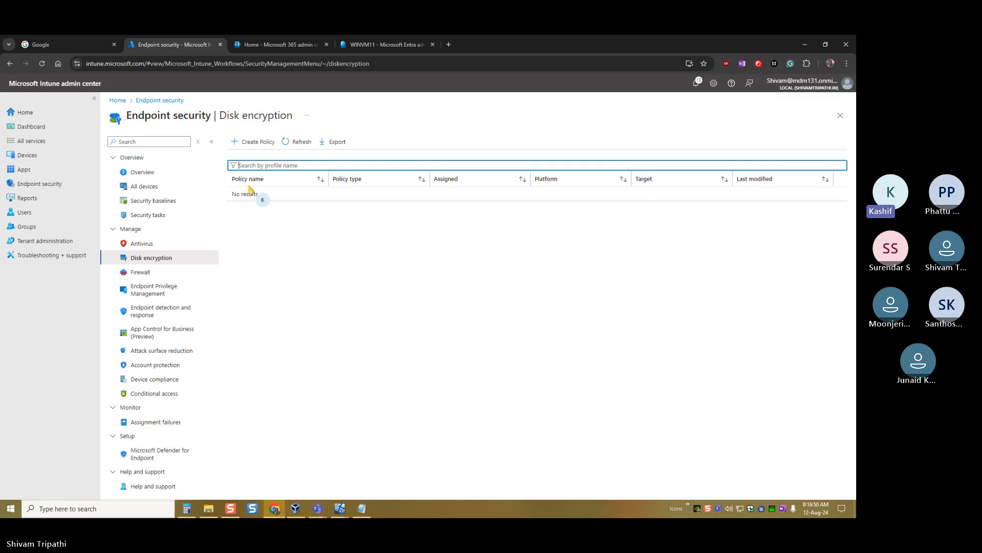
click(32, 155)
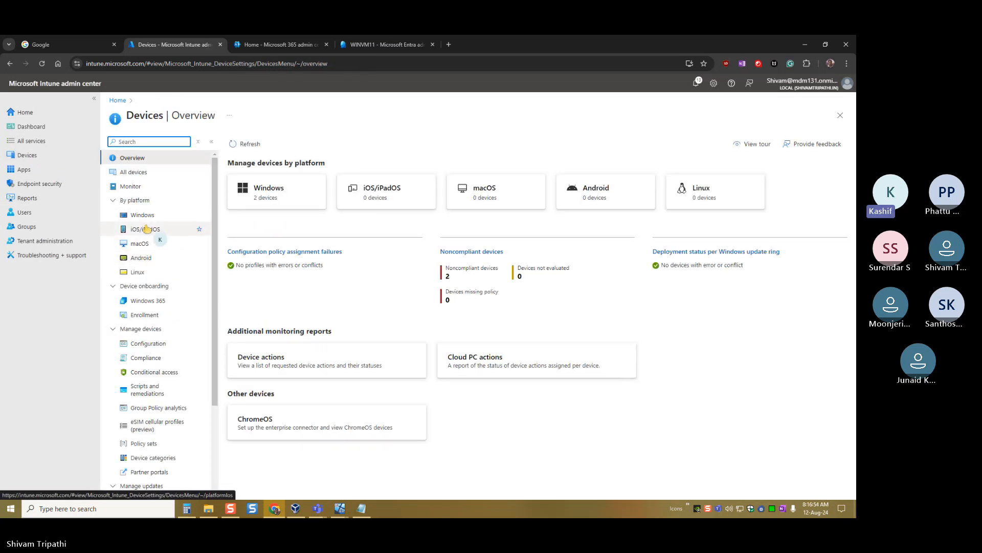
Step: Open the Windows 11 BitLocker configuration policy and view its per-device check-in report
click(145, 218)
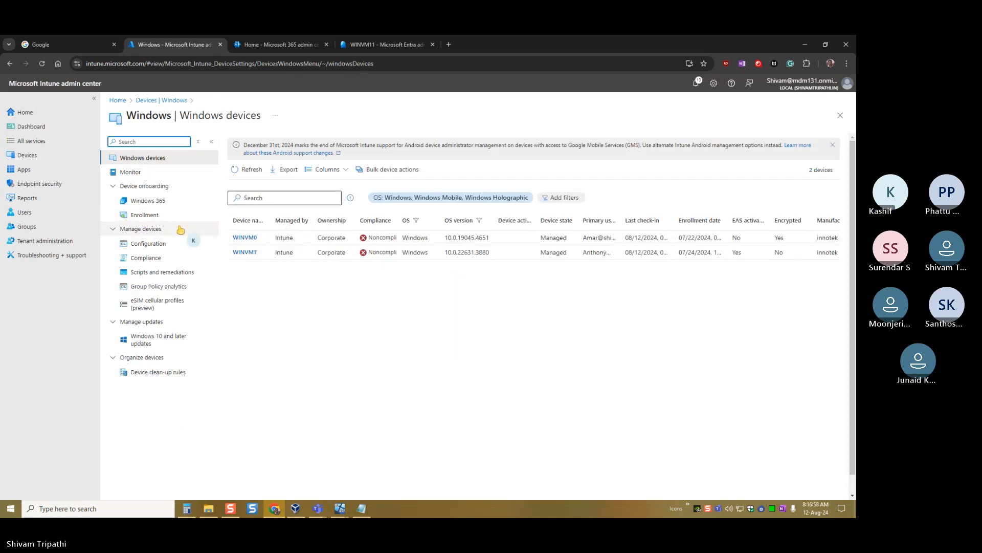
click(158, 244)
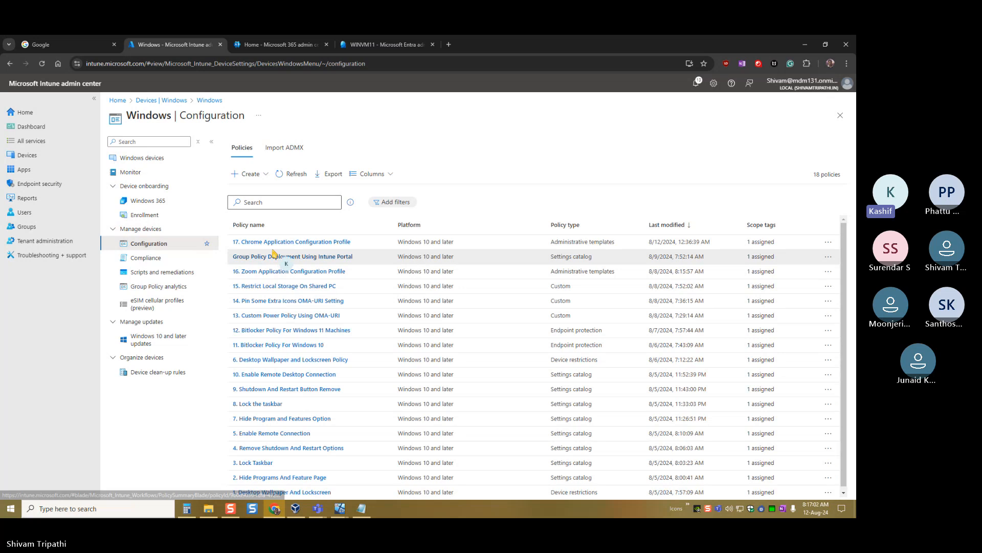
click(330, 330)
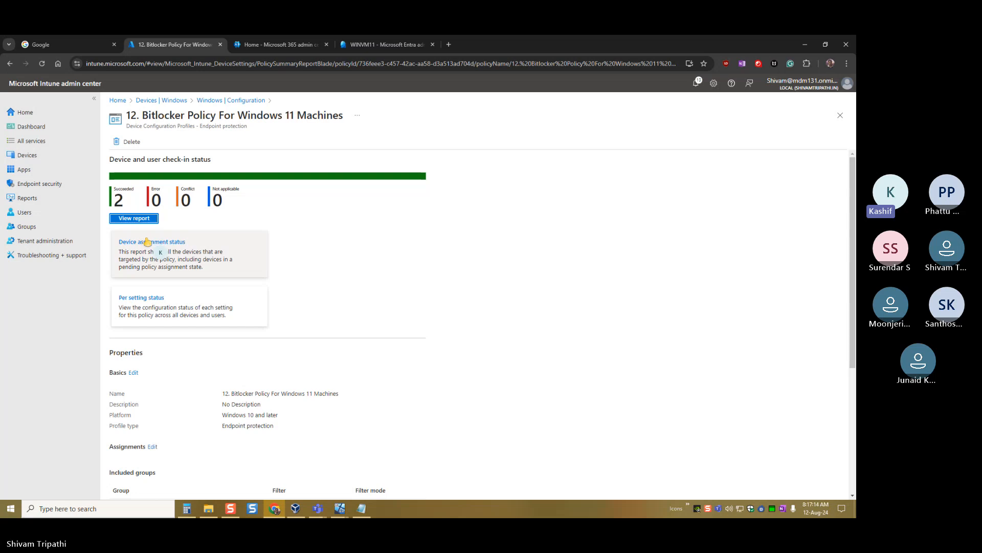
scroll(163, 251, down, 4)
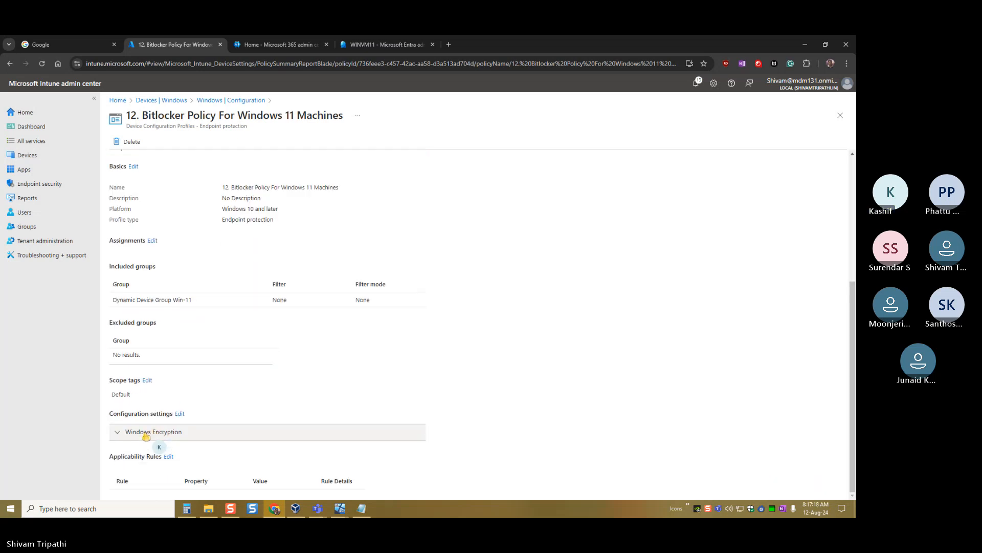
scroll(147, 436, up, 4)
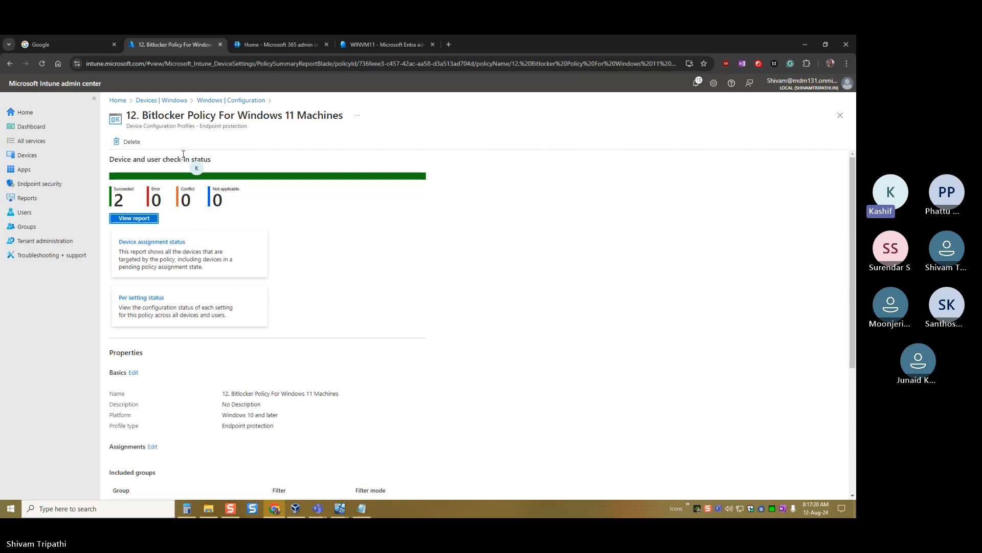
click(132, 219)
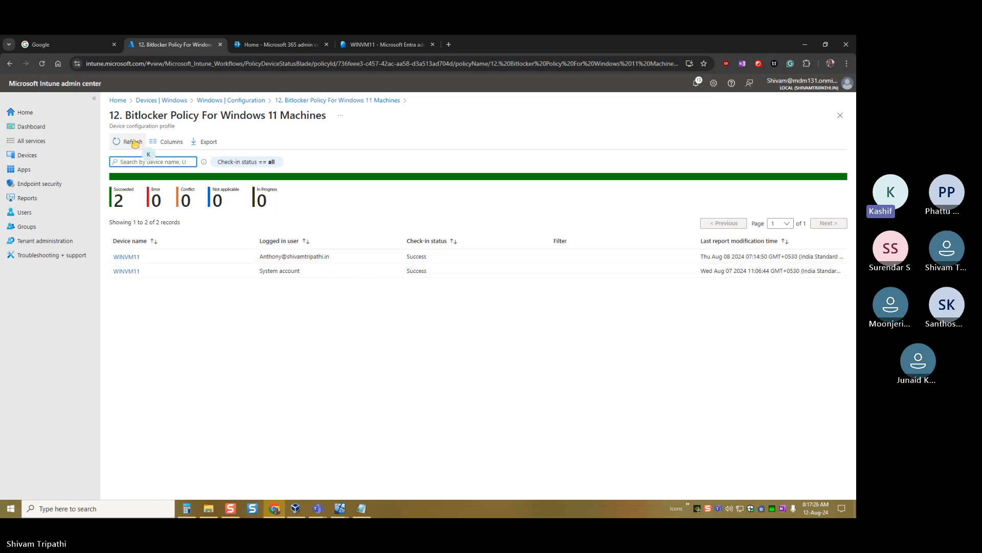
click(310, 101)
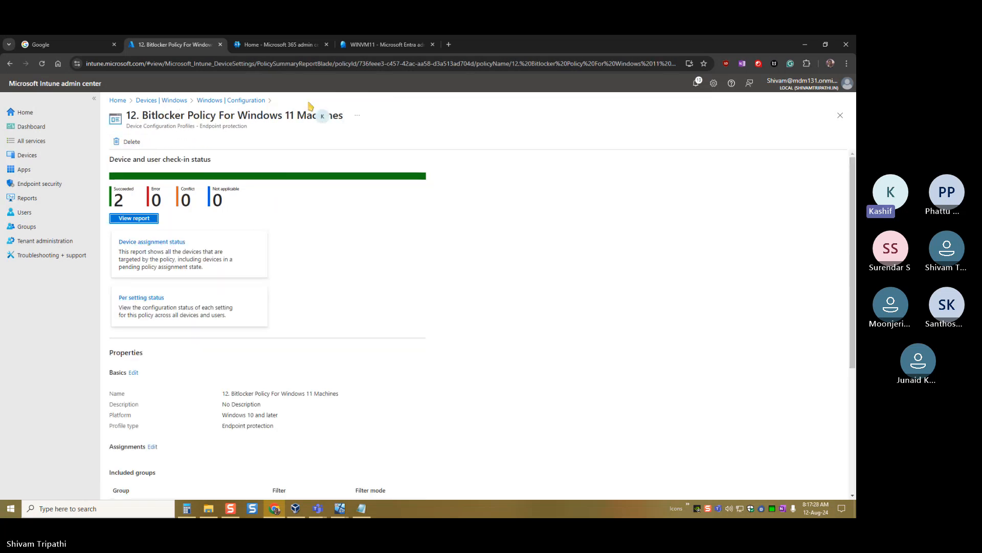
Step: Review the policy's group assignments without changes, then go to the Endpoint security overview
scroll(244, 347, down, 4)
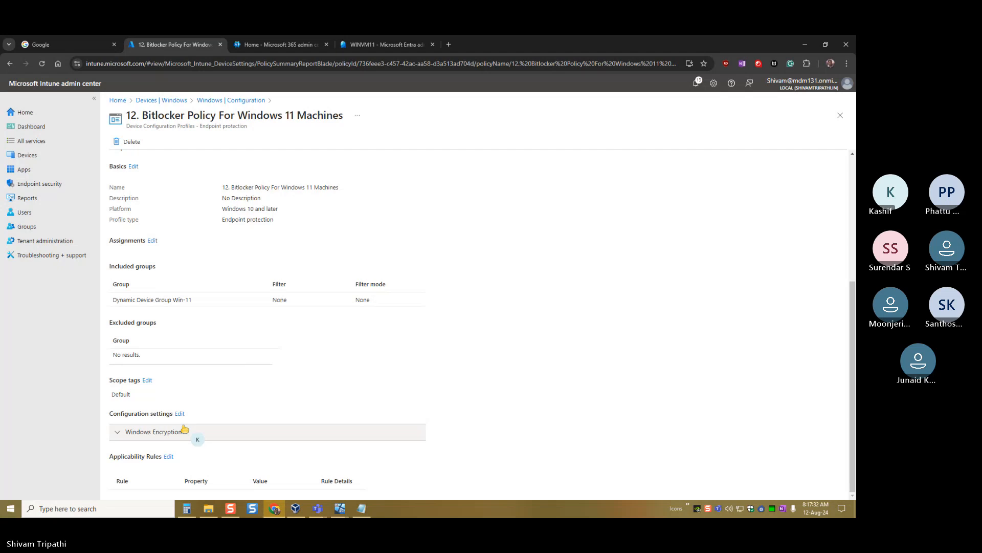
click(152, 240)
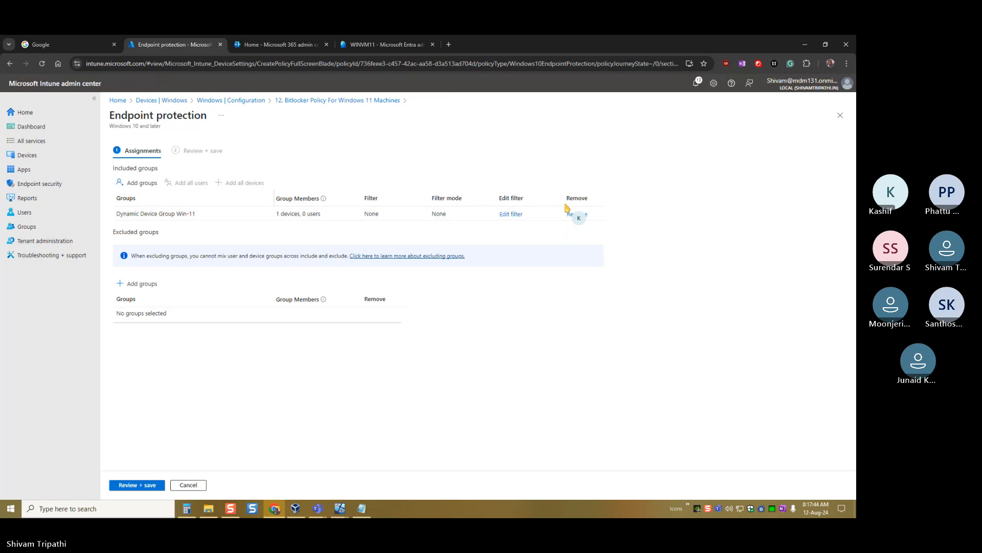
click(840, 115)
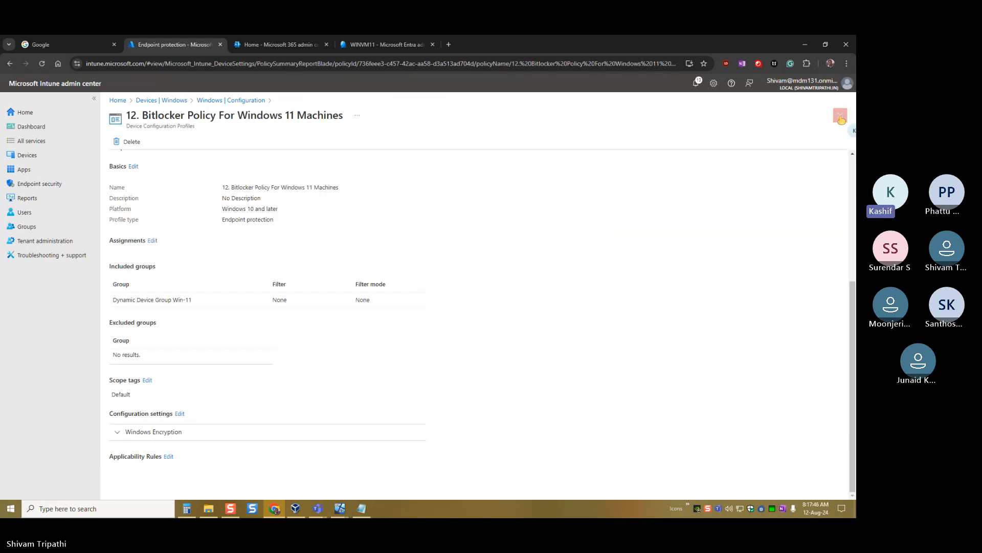
click(38, 184)
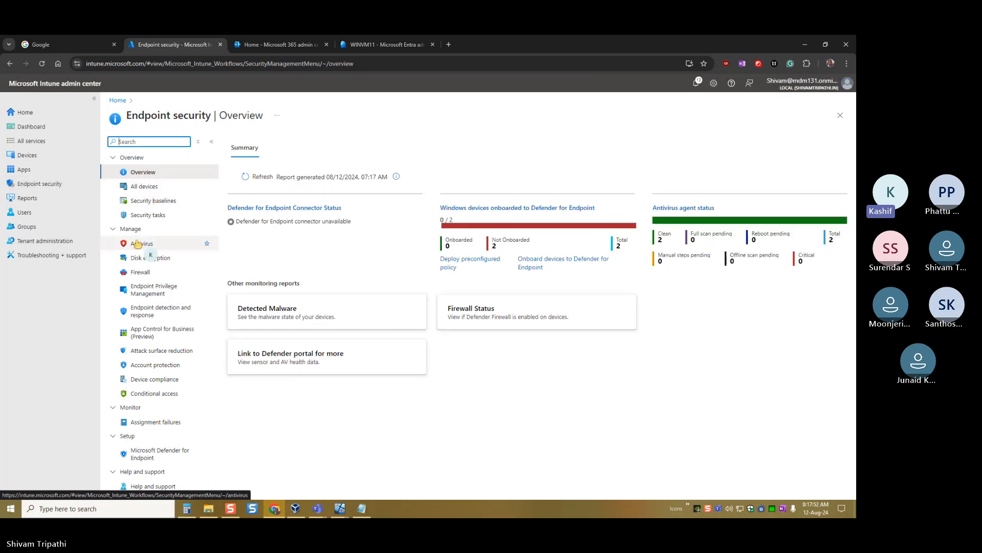
Step: Start a new Disk encryption policy for Windows 10 and later with the BitLocker profile
click(159, 260)
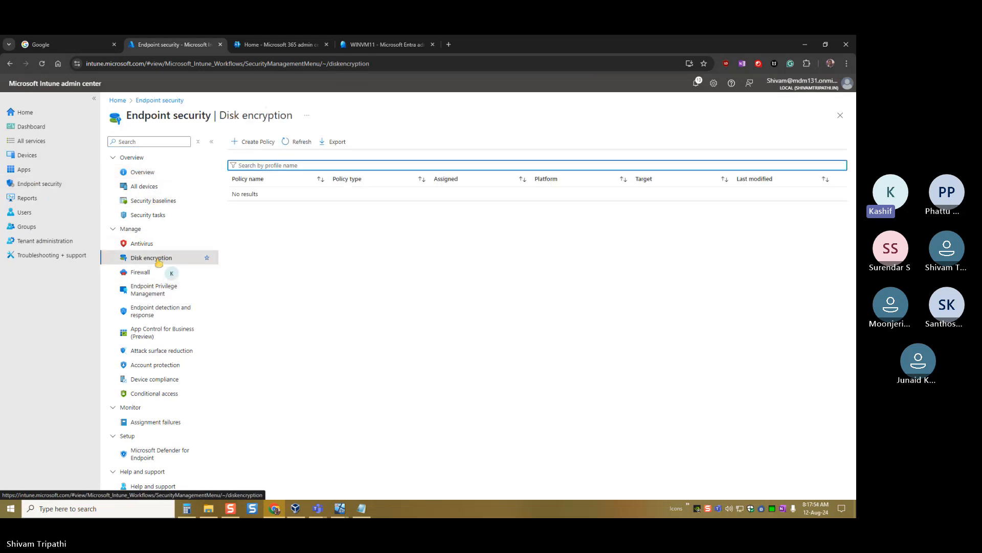
click(255, 141)
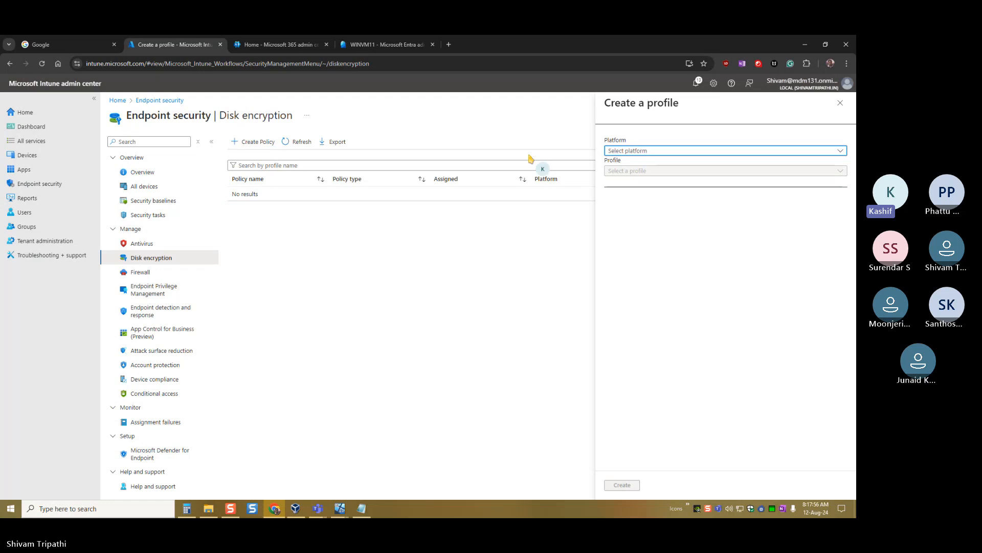
click(649, 151)
click(635, 163)
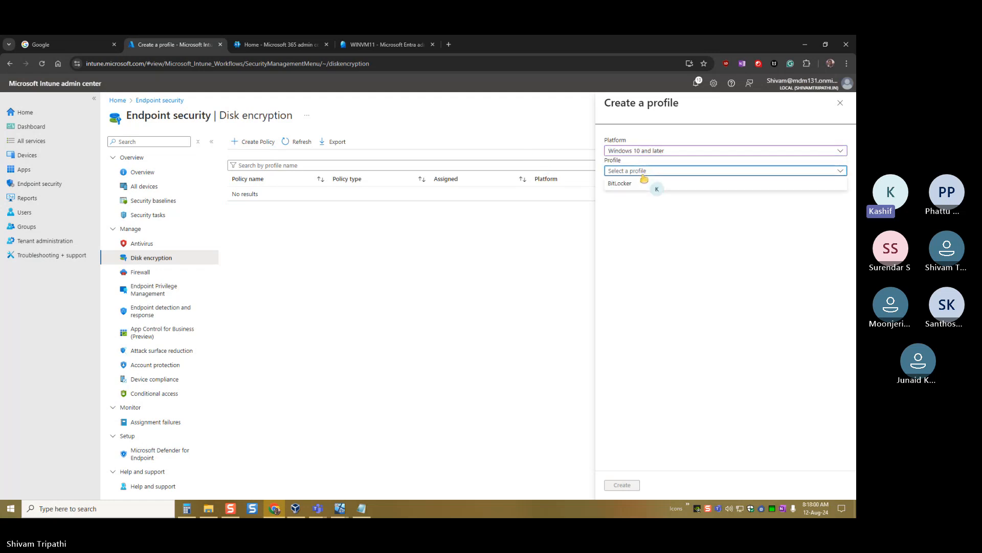
click(639, 184)
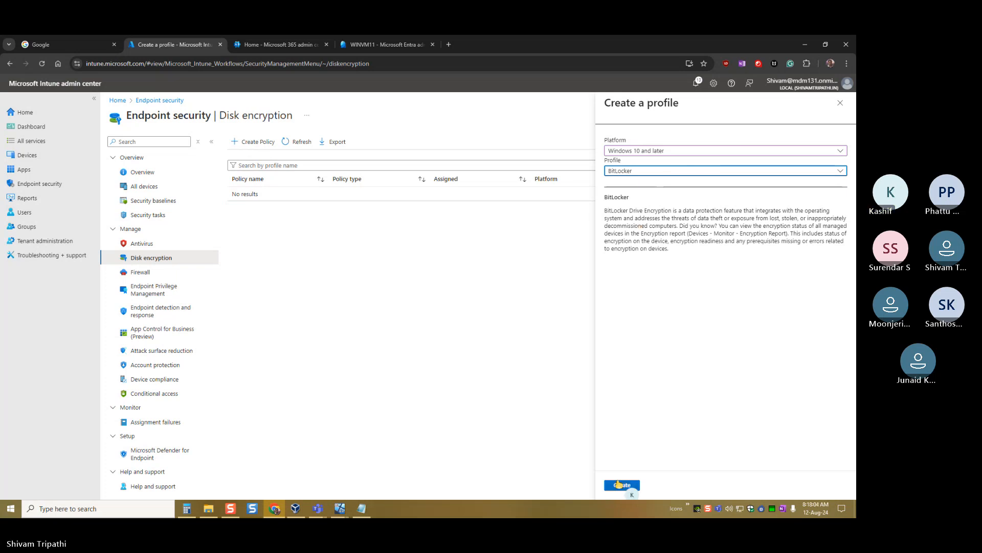
click(620, 484)
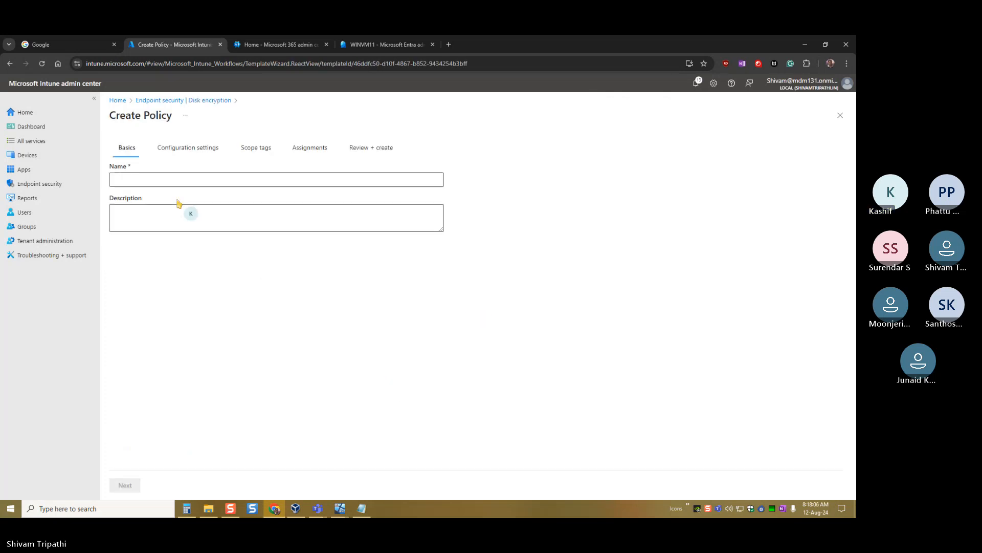
Step: Name the policy 'Bitlocker Policy For Windows 11' and continue to its settings
click(165, 180)
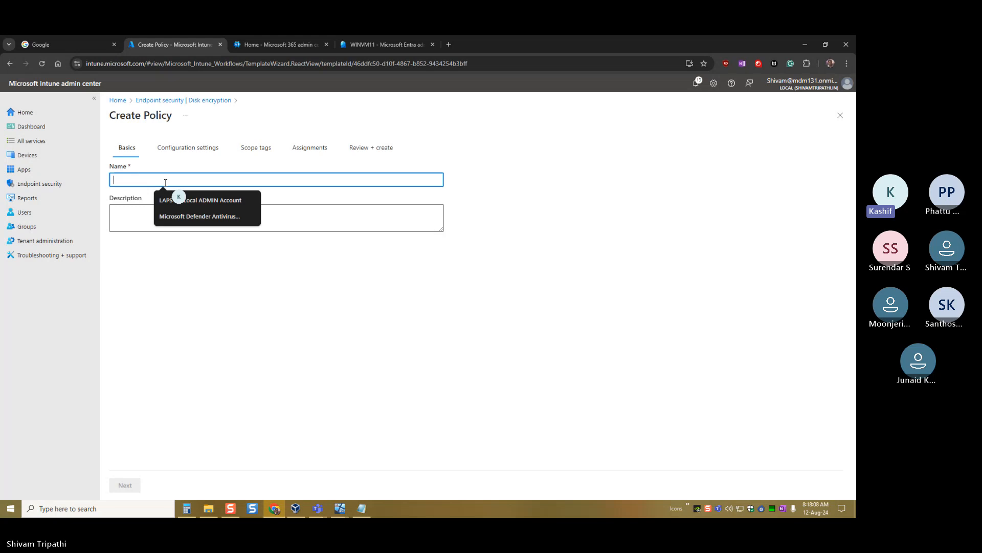
text(Bitlocker Policy For Window)
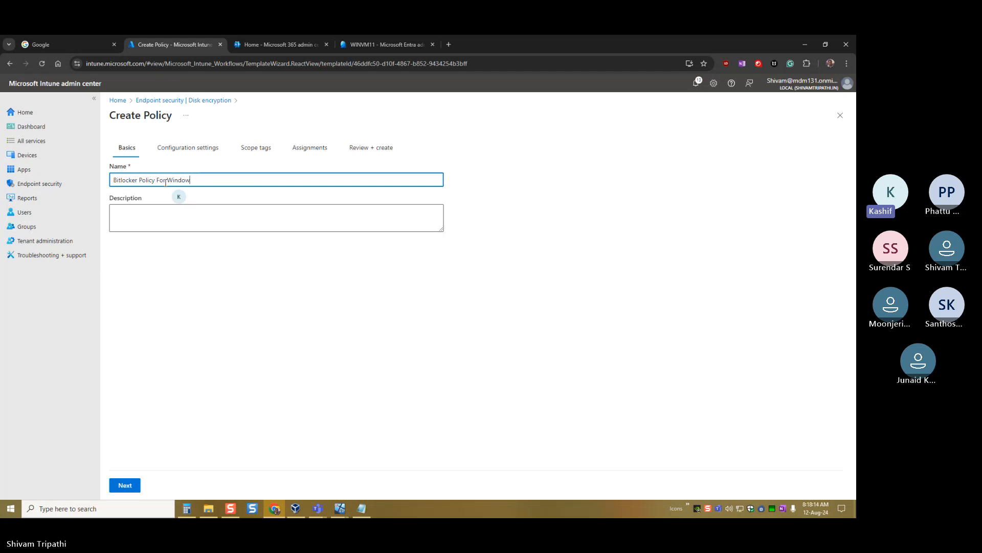
key(BackSpace)
key(BackSpace)
key(BackSpace)
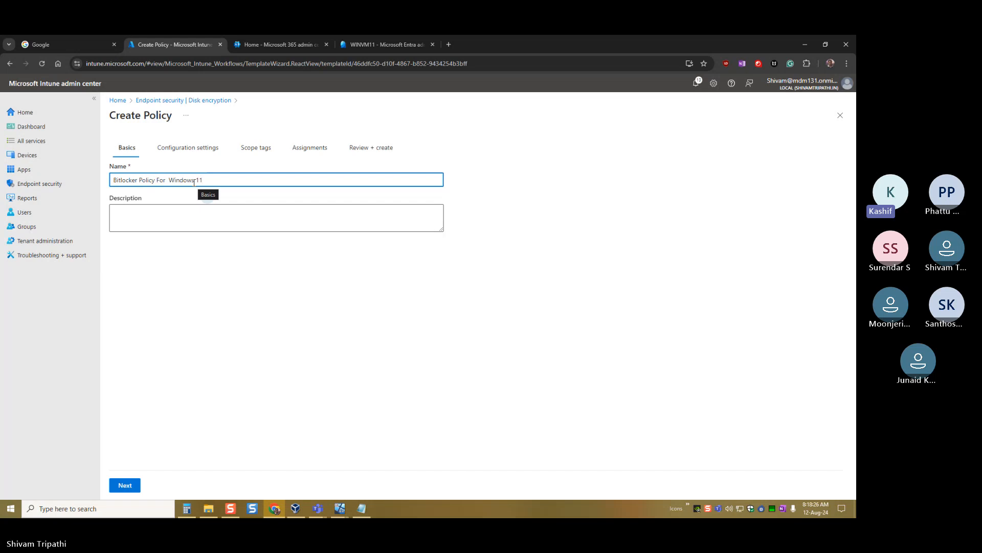
click(125, 485)
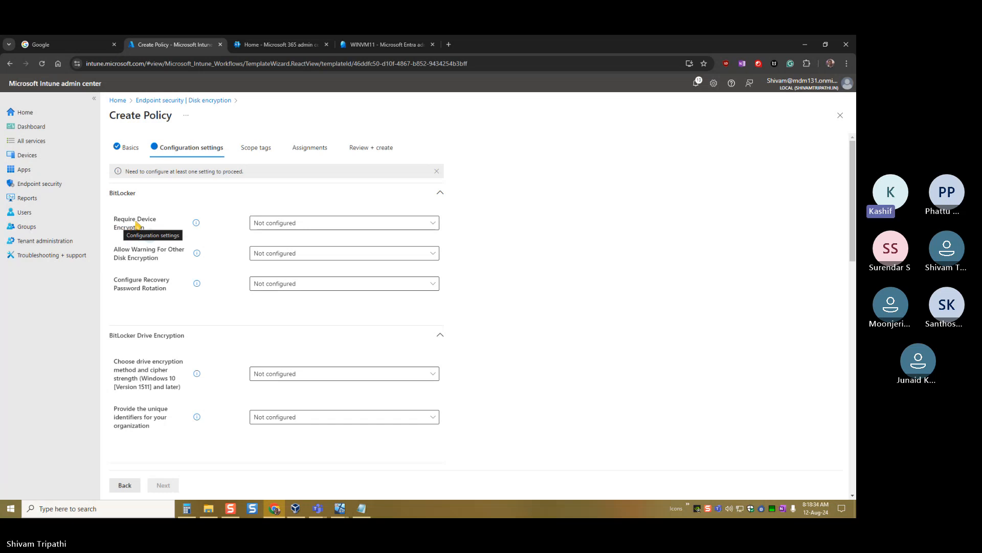
Step: Require device encryption, disable the other-disk-encryption warning, and rotate recovery passwords on Azure AD-joined devices
click(303, 224)
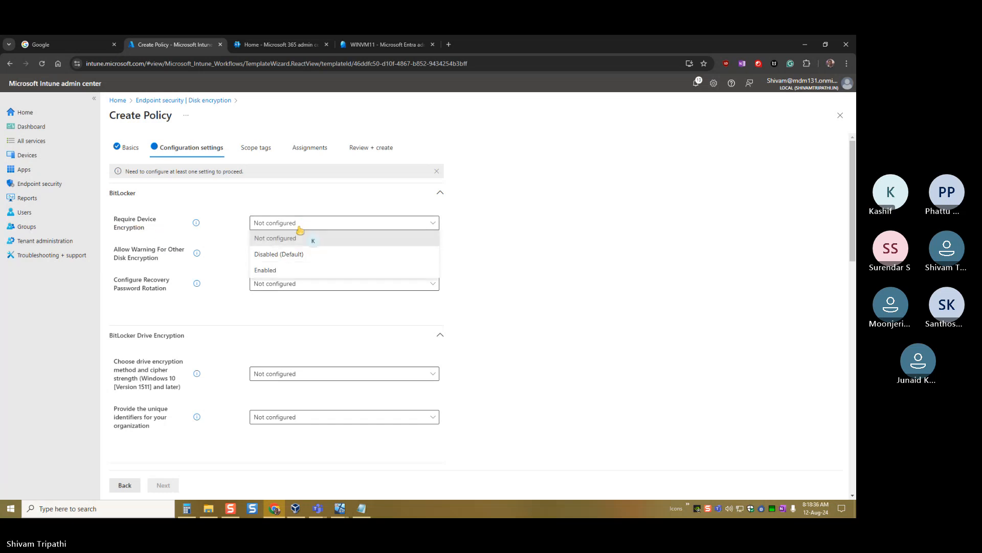
click(272, 271)
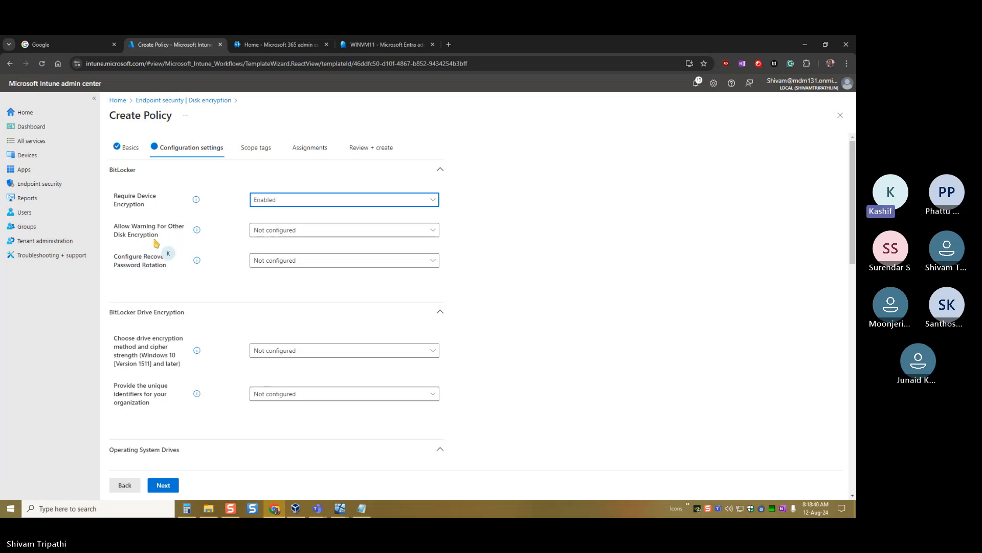
click(302, 231)
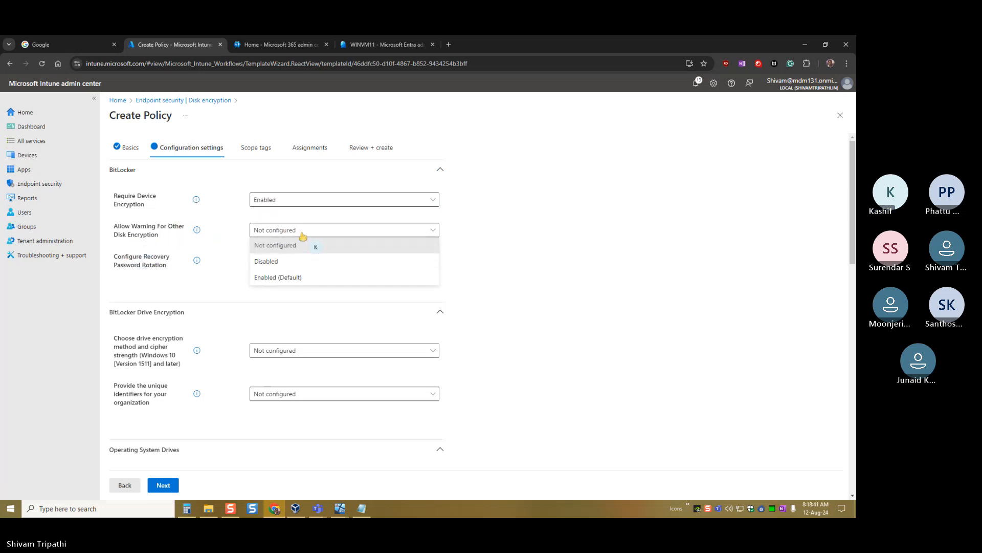
click(269, 262)
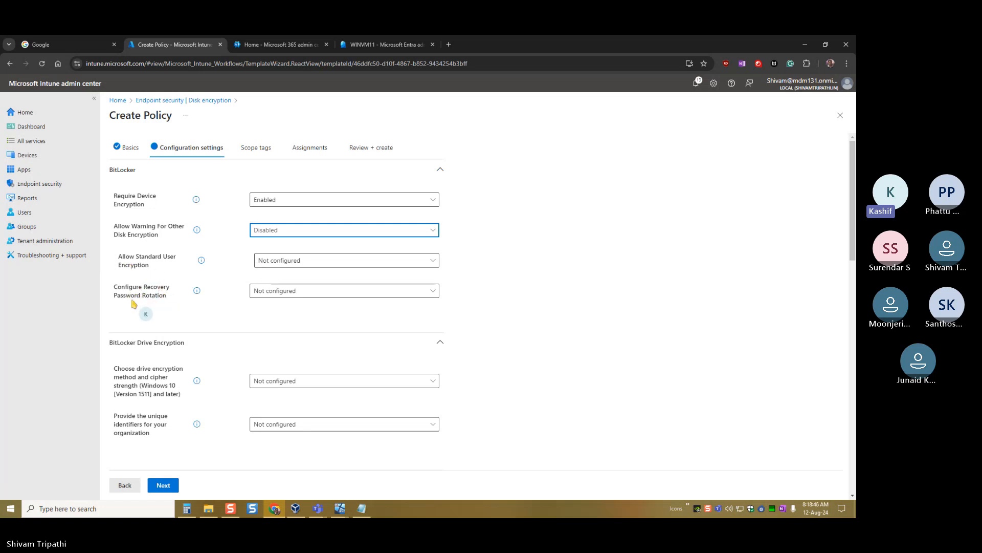
click(327, 291)
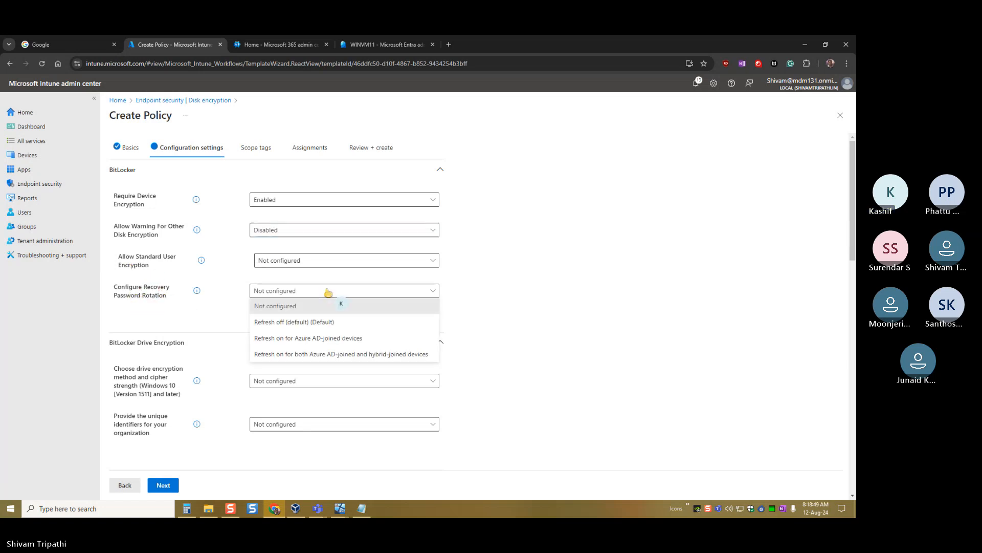
click(341, 338)
Step: Enable choosing drive encryption method and cipher strength, using XTS-AES 256-bit for fixed data drives
scroll(156, 349, down, 1)
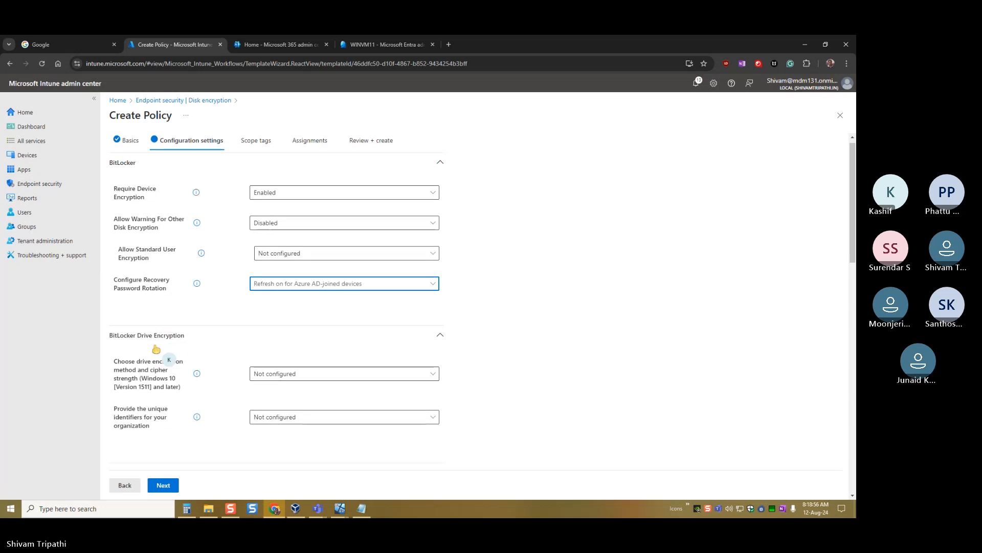
scroll(156, 349, down, 1)
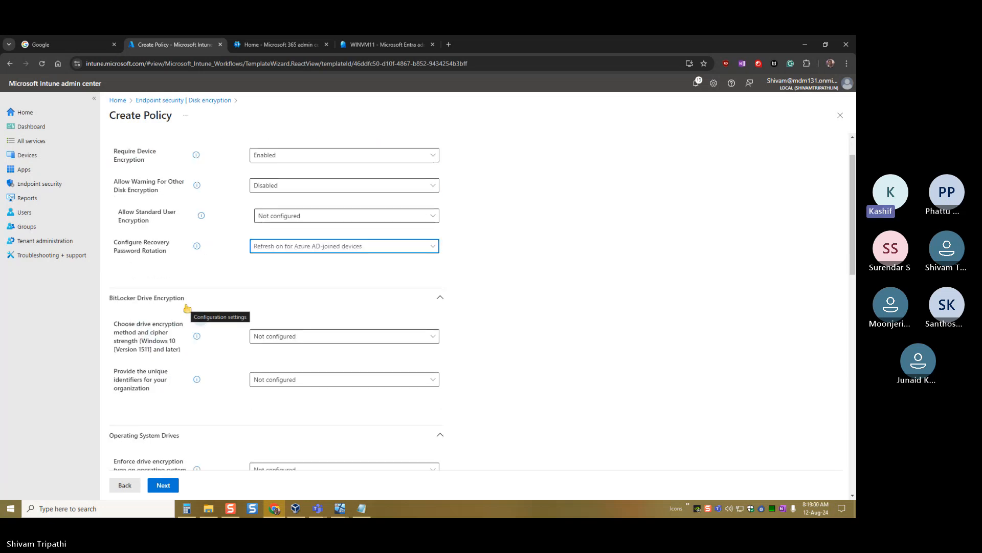
click(289, 338)
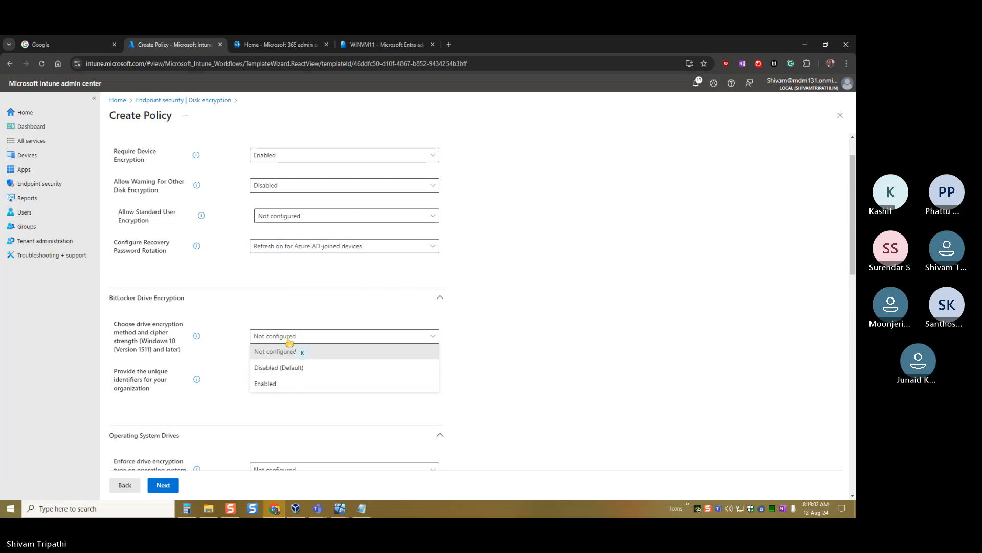
click(281, 384)
scroll(240, 340, down, 2)
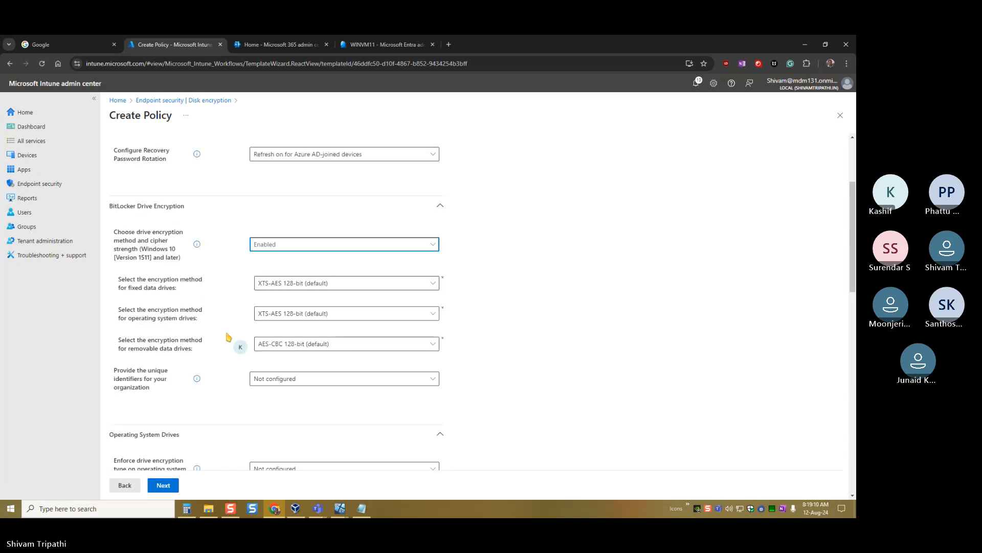
click(373, 243)
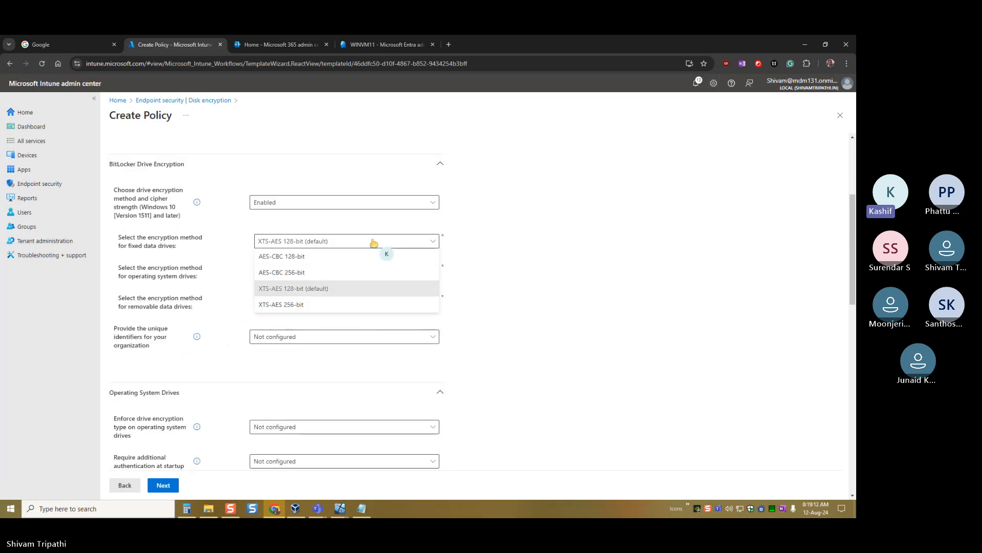
click(305, 305)
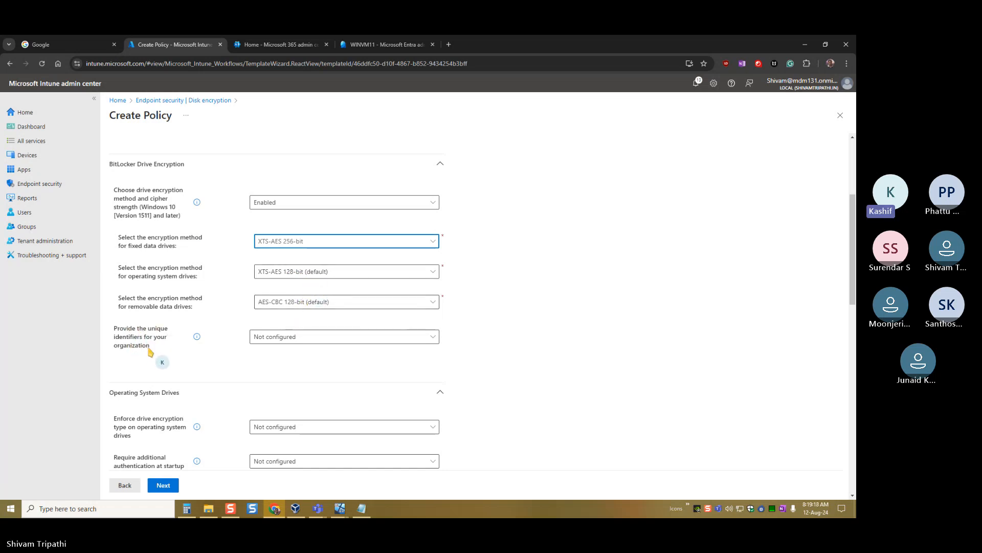
scroll(329, 346, down, 3)
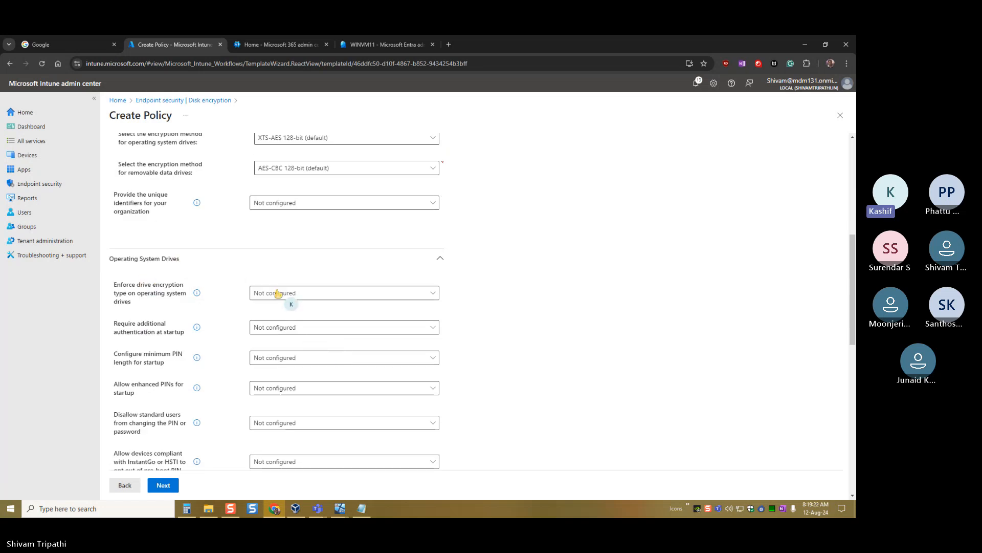
Step: Enforce drive encryption type on OS drives, keeping the user's choice of encryption type
click(301, 294)
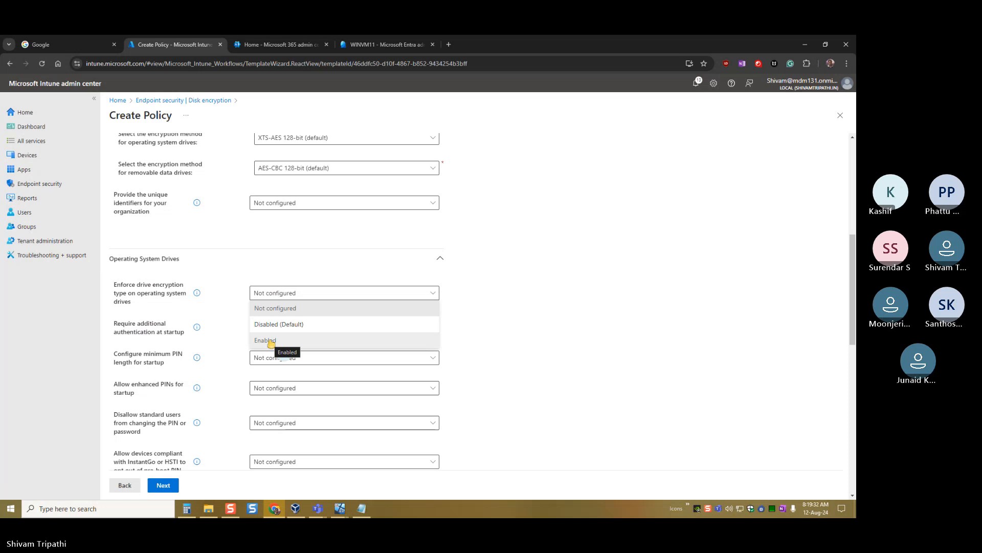
click(270, 340)
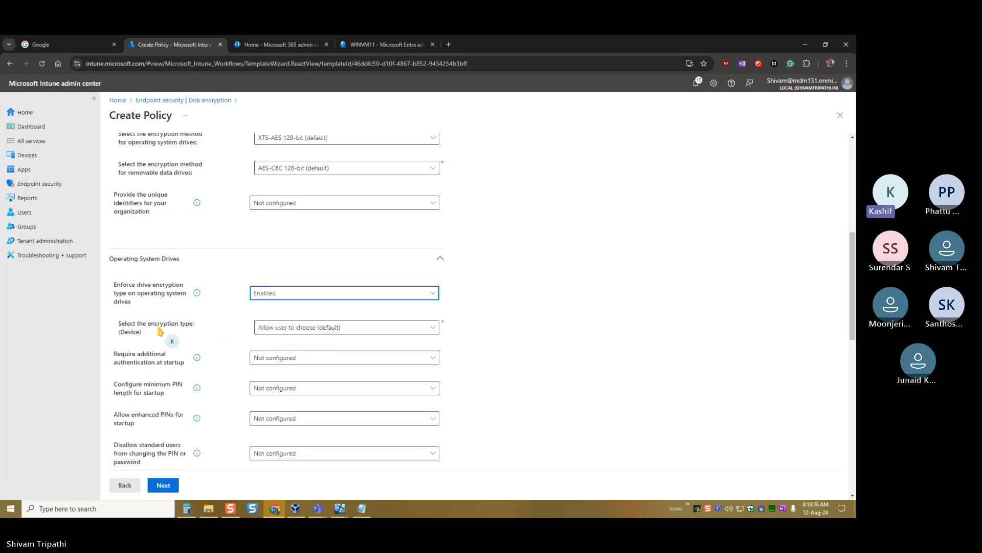
click(296, 329)
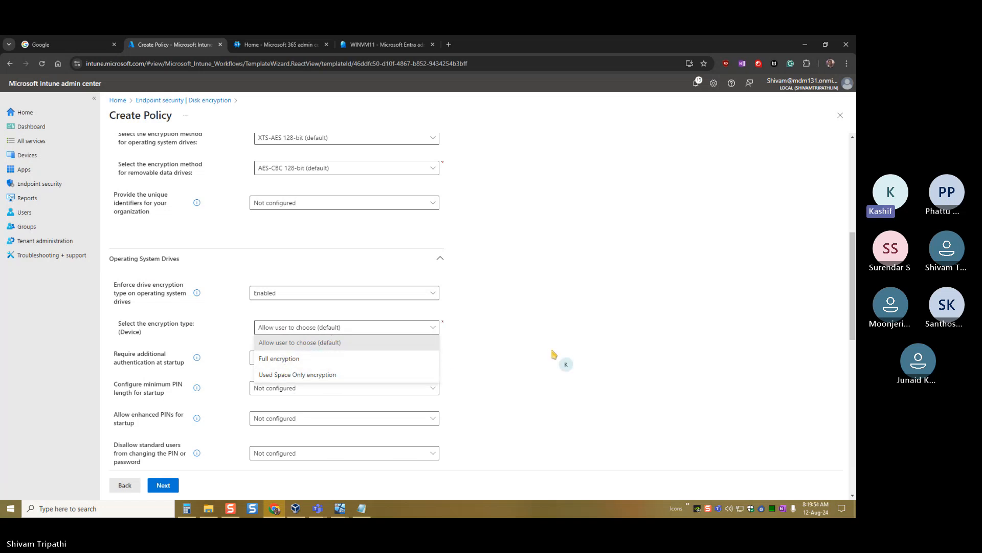
click(561, 359)
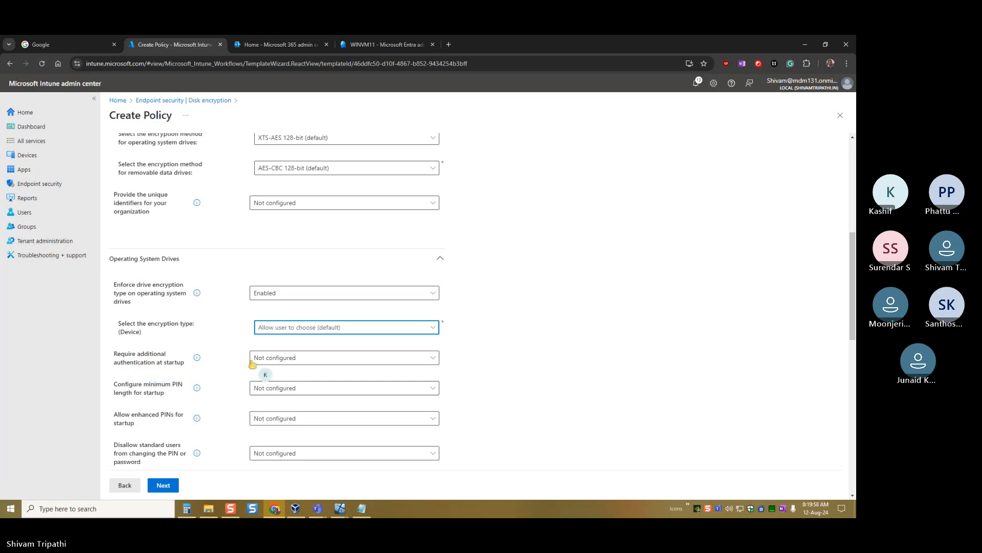
Step: Enable Require additional authentication at startup for operating system drives
click(281, 357)
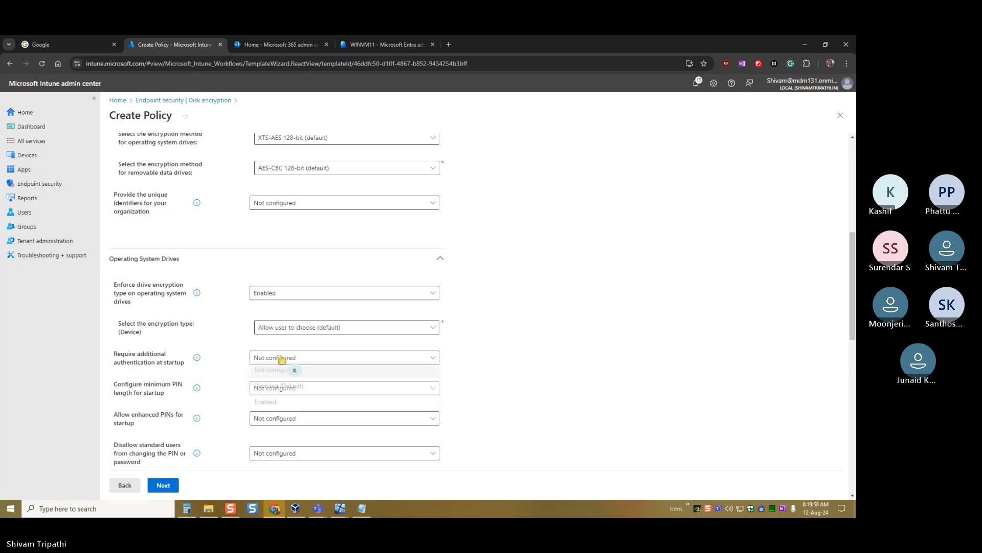
click(274, 405)
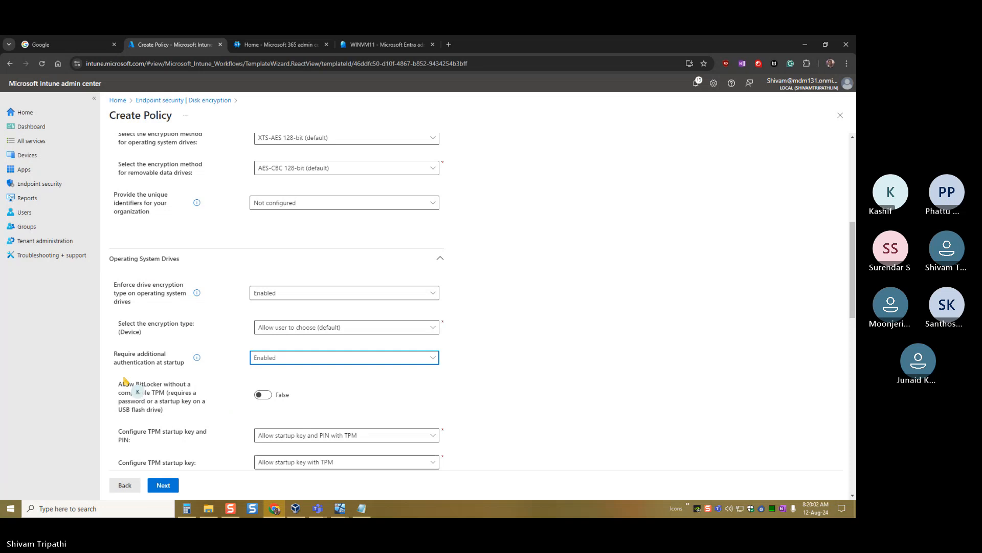
scroll(133, 374, down, 2)
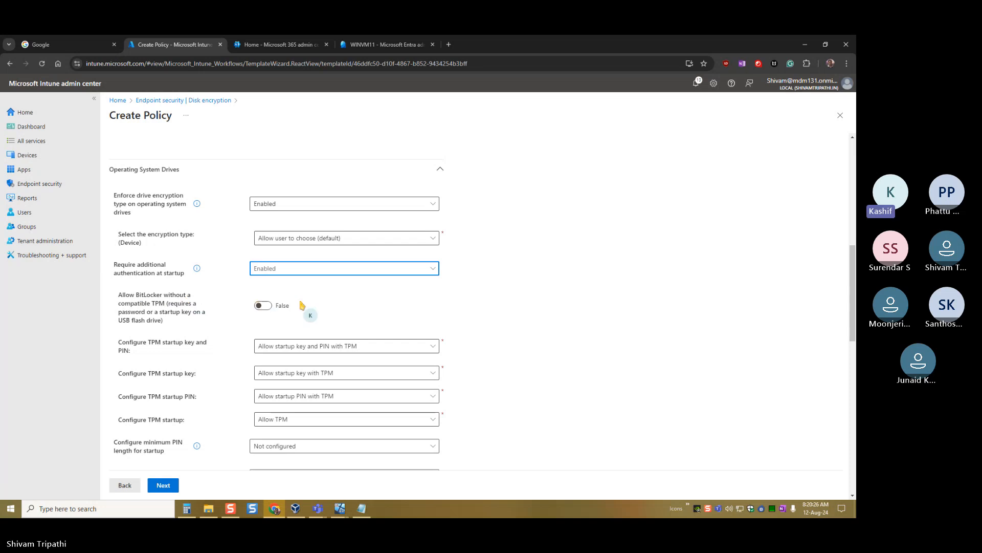
scroll(315, 304, down, 1)
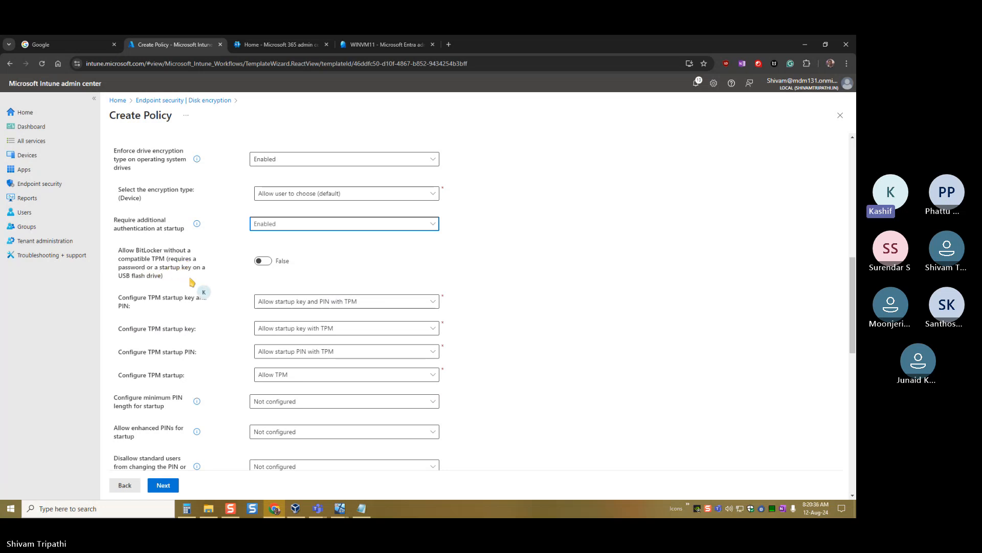
click(264, 262)
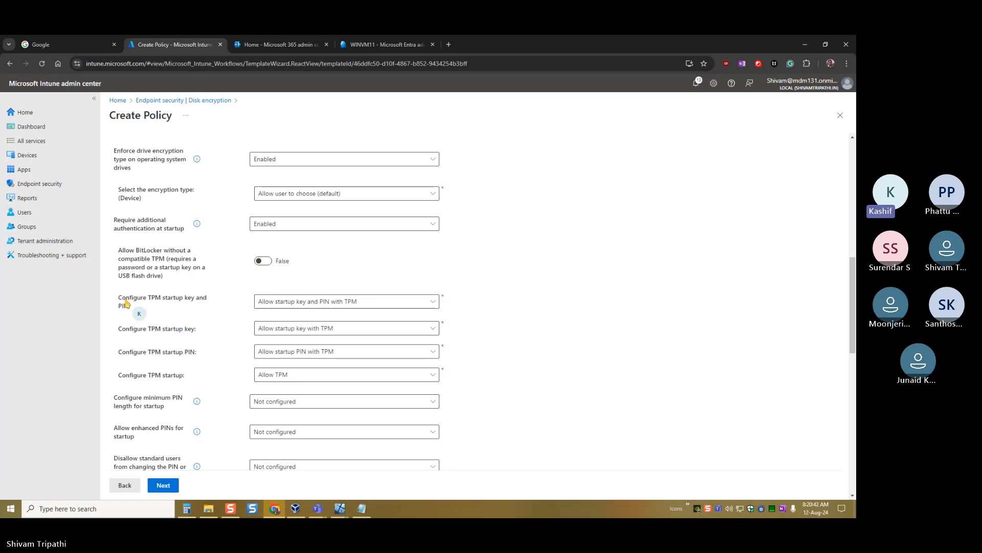
scroll(189, 312, down, 3)
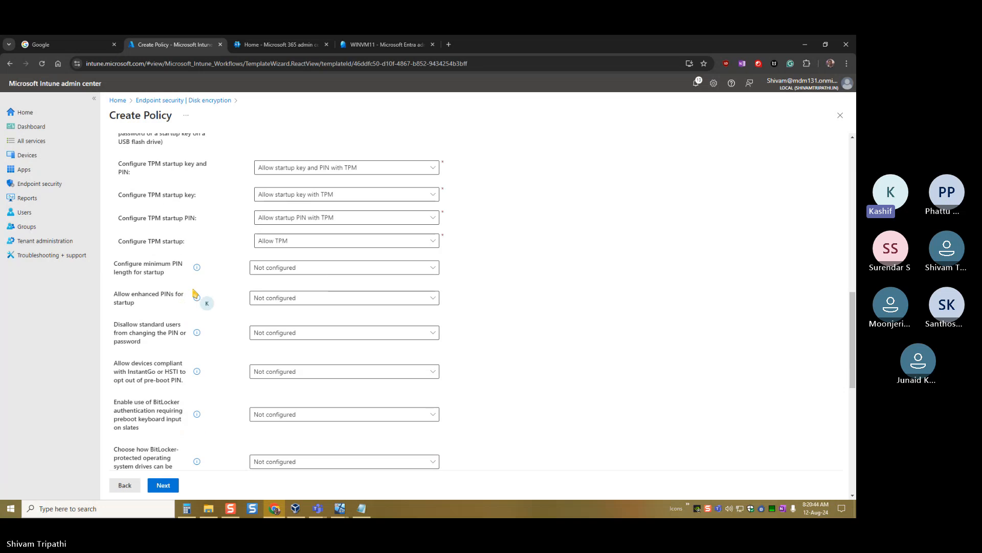
Step: Keep startup key and PIN with TPM allowed
click(289, 169)
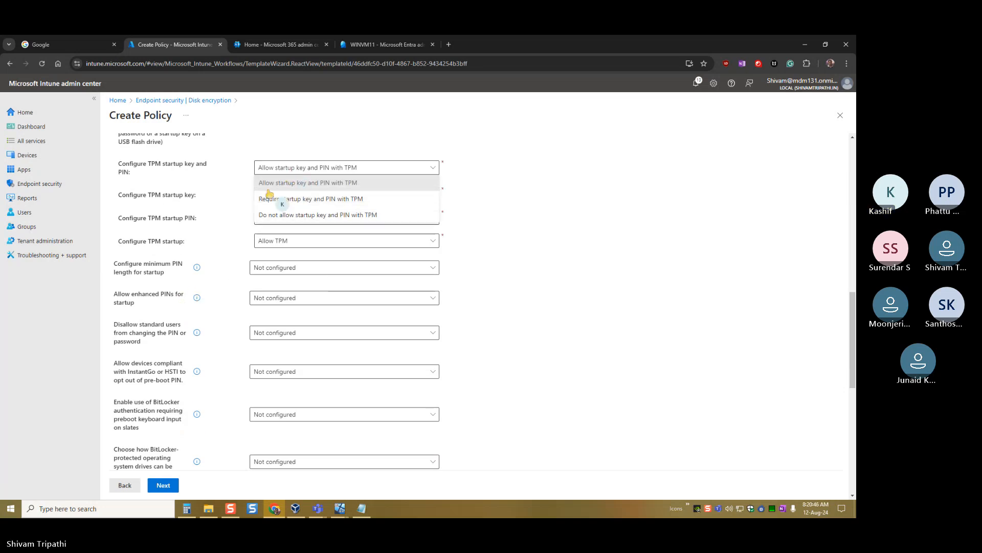
scroll(207, 201, up, 2)
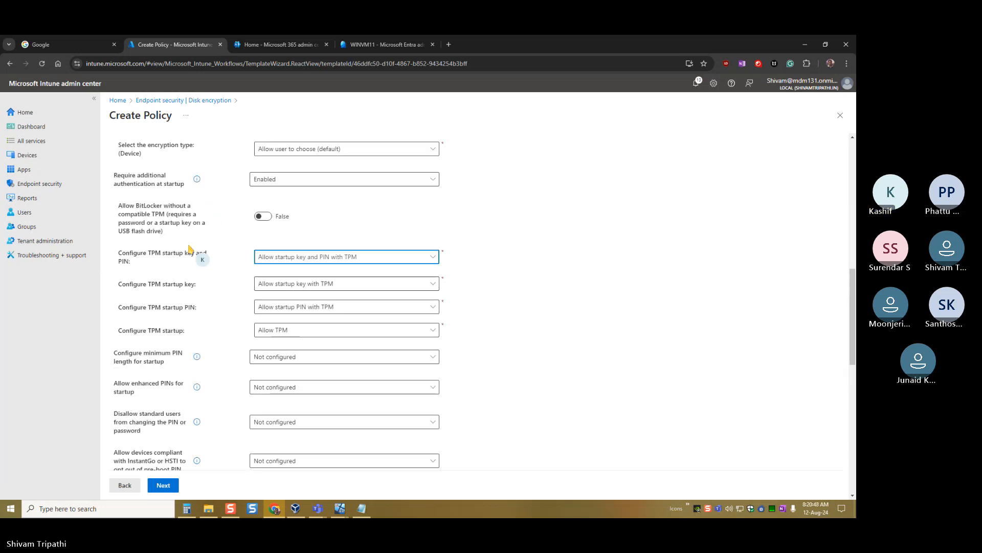
scroll(179, 261, down, 1)
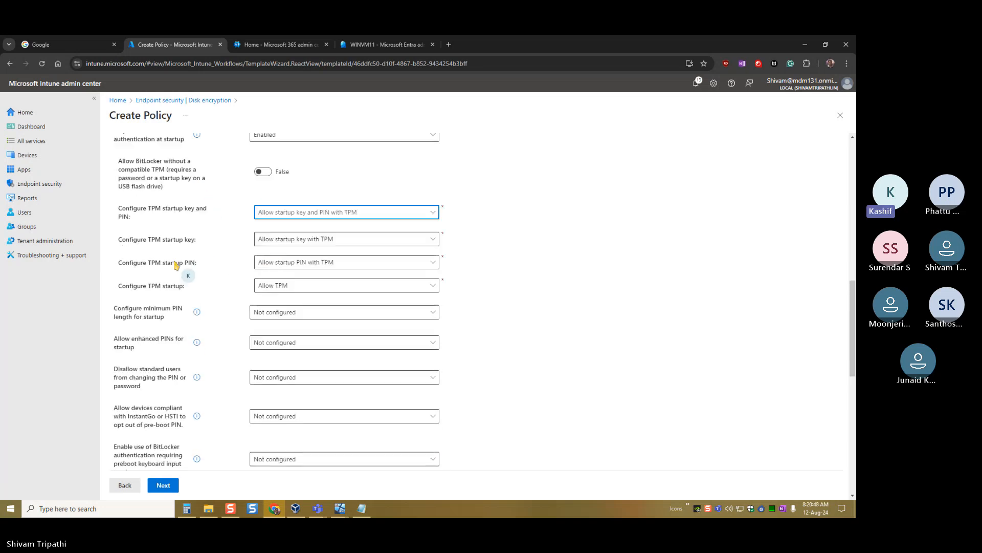
click(265, 211)
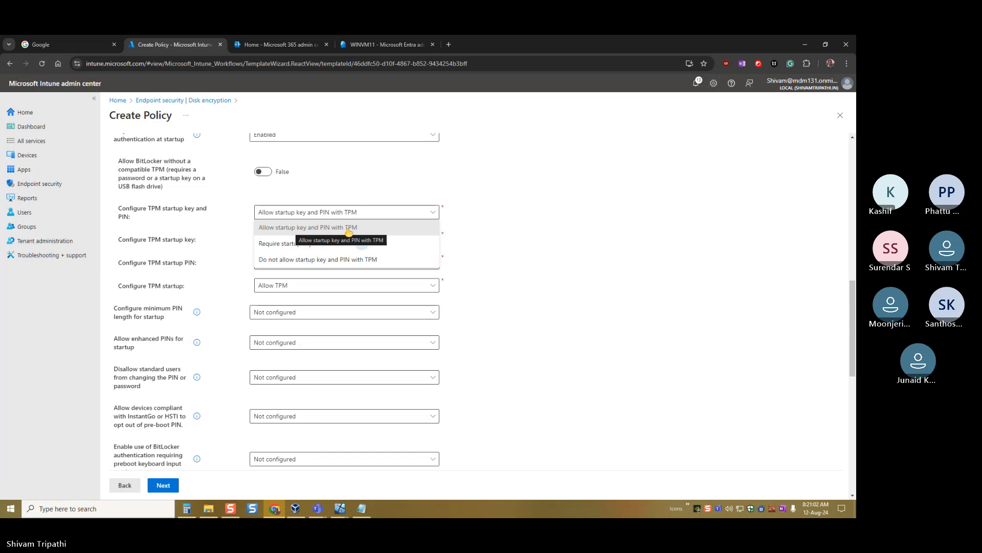
click(226, 247)
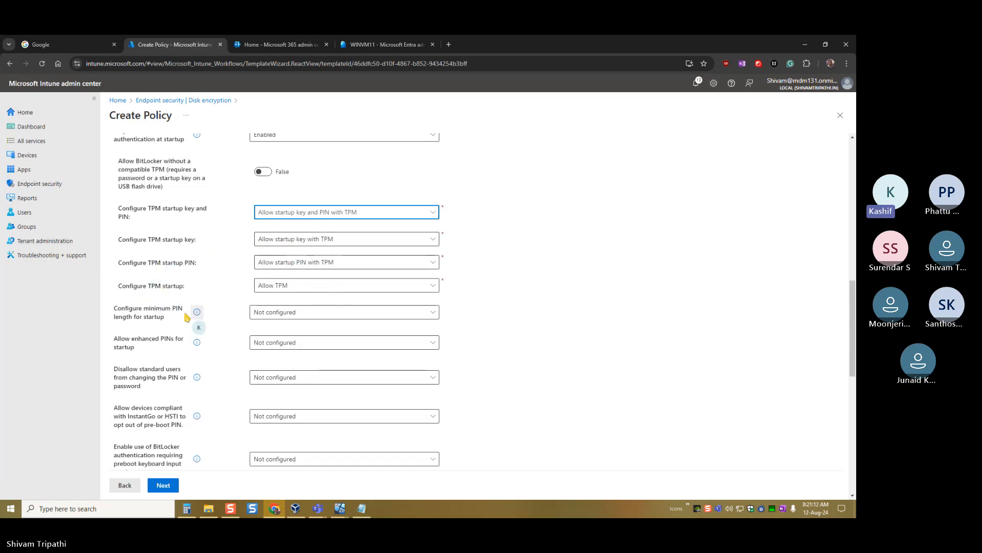
Step: Enable a minimum startup PIN length of 9 characters
click(285, 312)
click(279, 358)
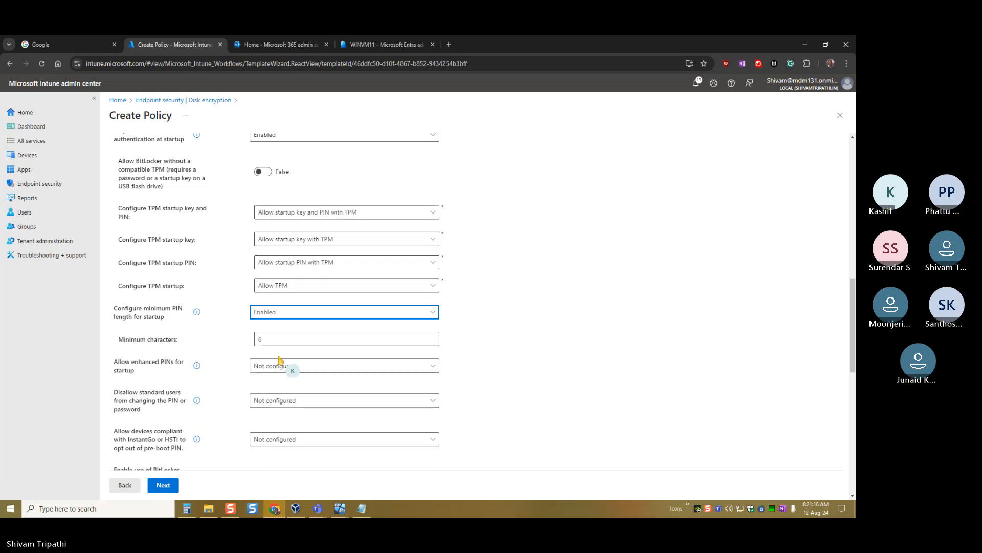
click(279, 337)
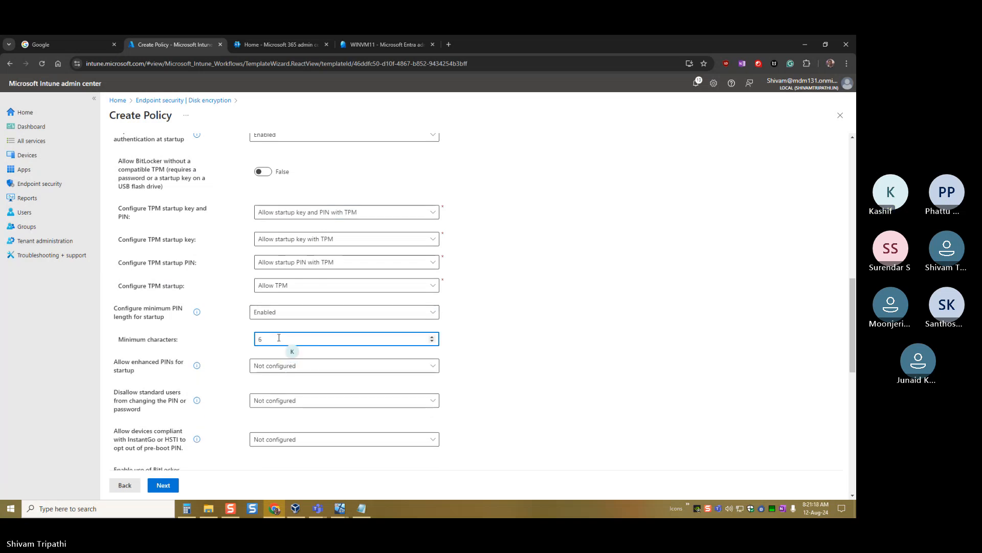
key(BackSpace)
text(10)
scroll(279, 337, down, 1)
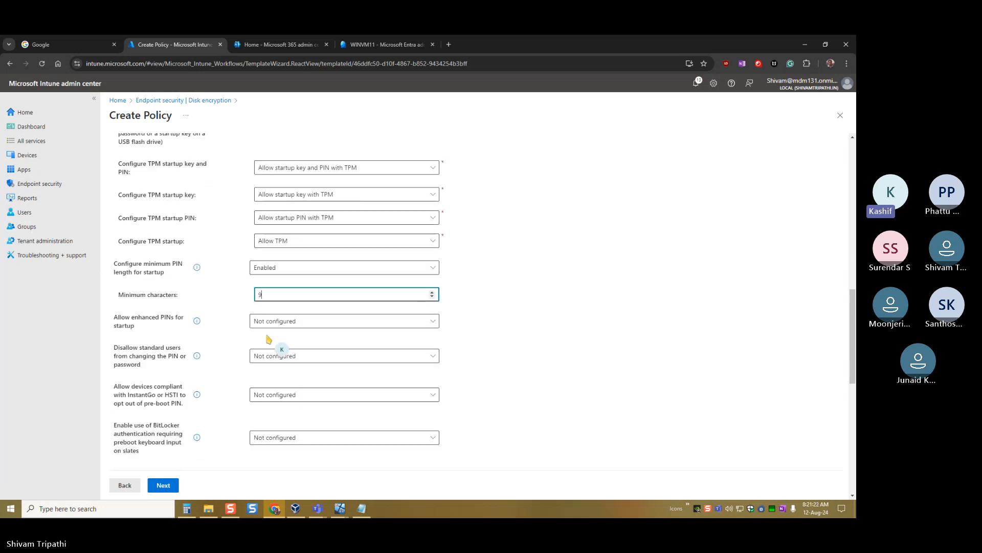
Step: Review the enhanced startup PIN and block-standard-user-PIN-change settings and their explanations
click(300, 325)
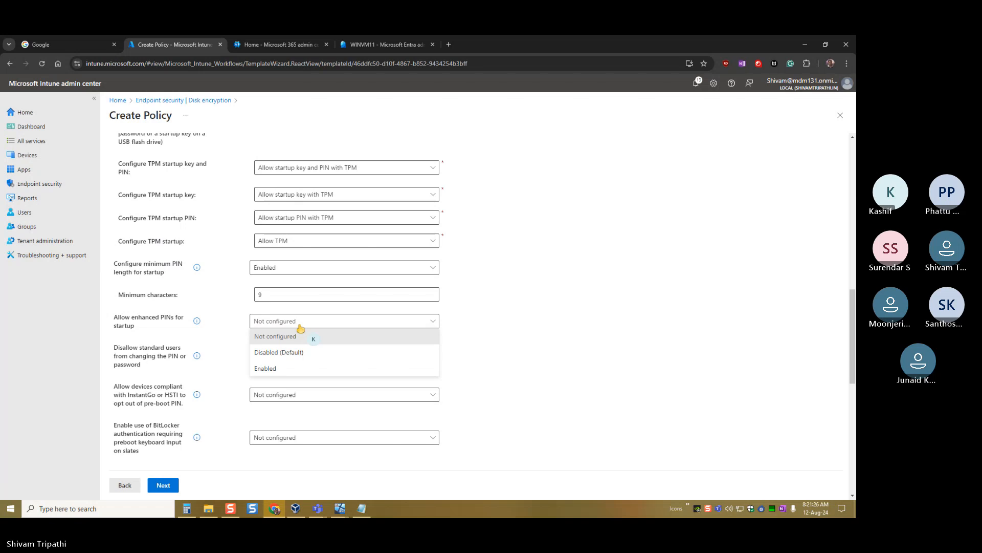
click(197, 321)
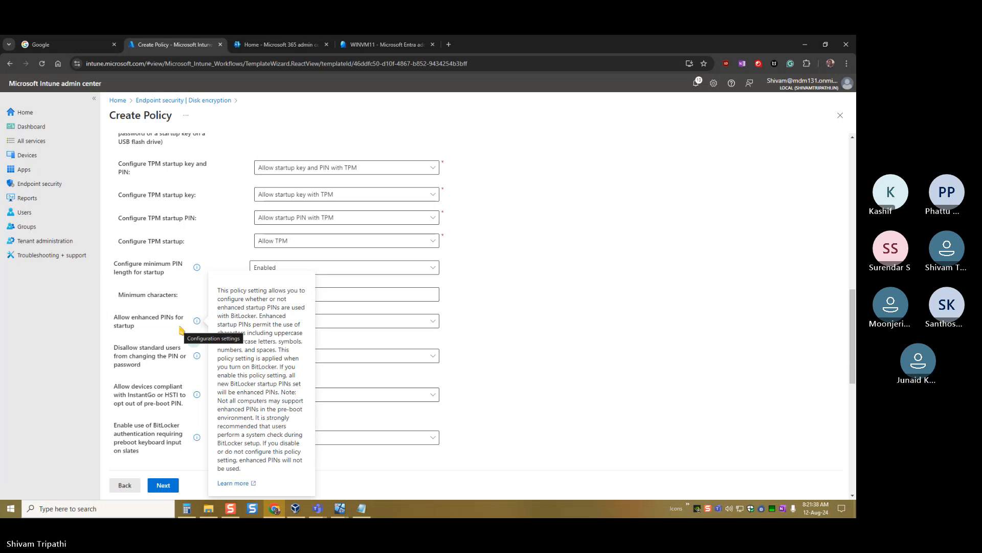
scroll(317, 330, down, 1)
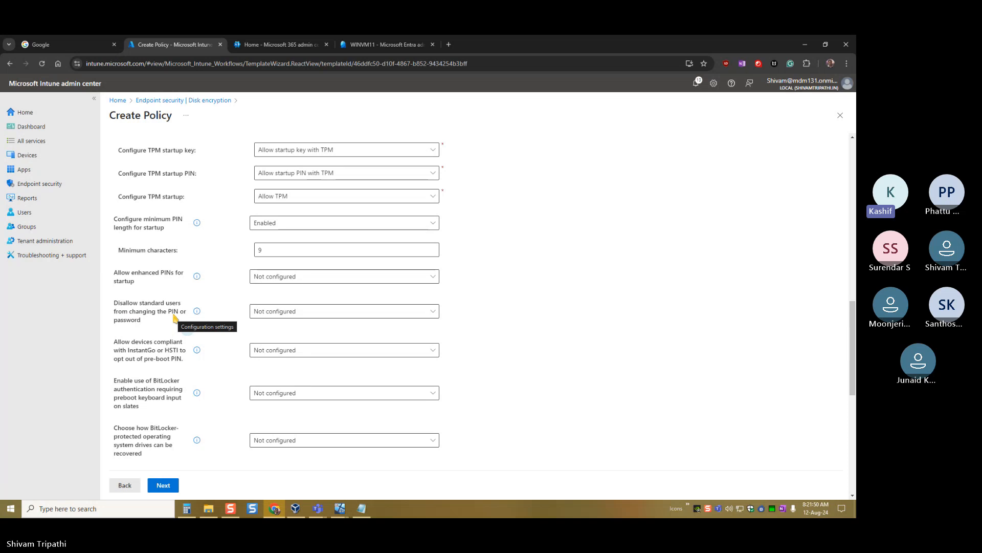
scroll(174, 317, down, 1)
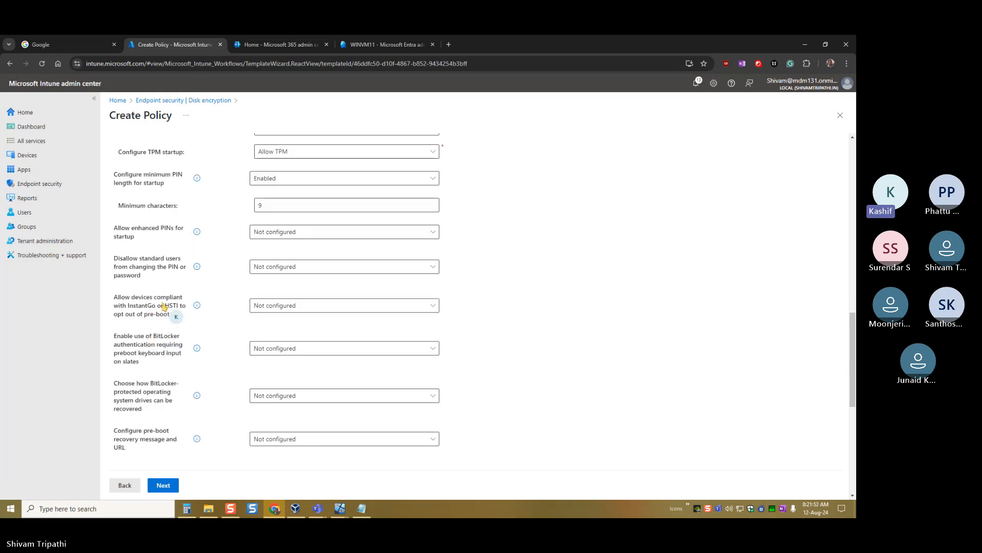
click(281, 266)
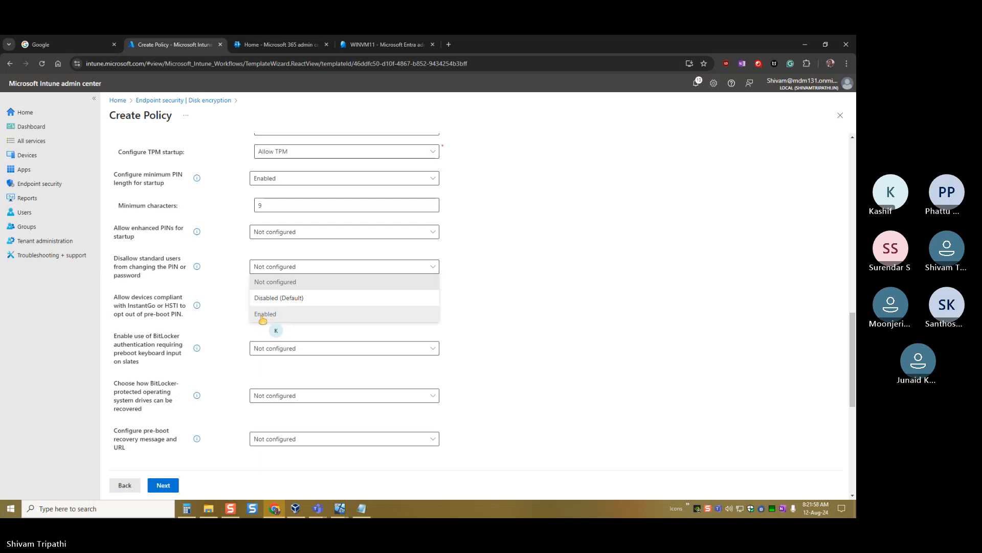
click(197, 267)
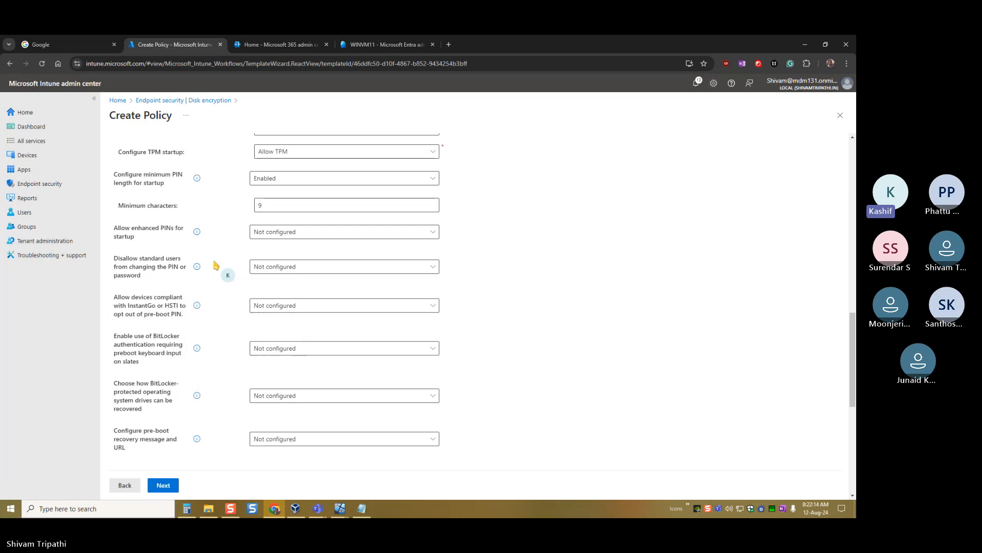
scroll(215, 264, down, 1)
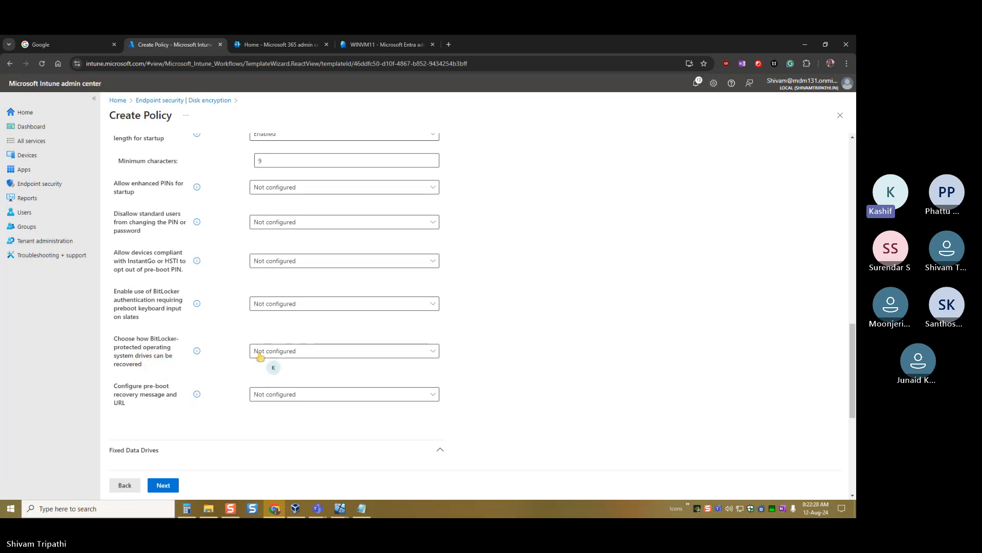
Step: Check the OS drive recovery options and leave them Not configured
click(304, 352)
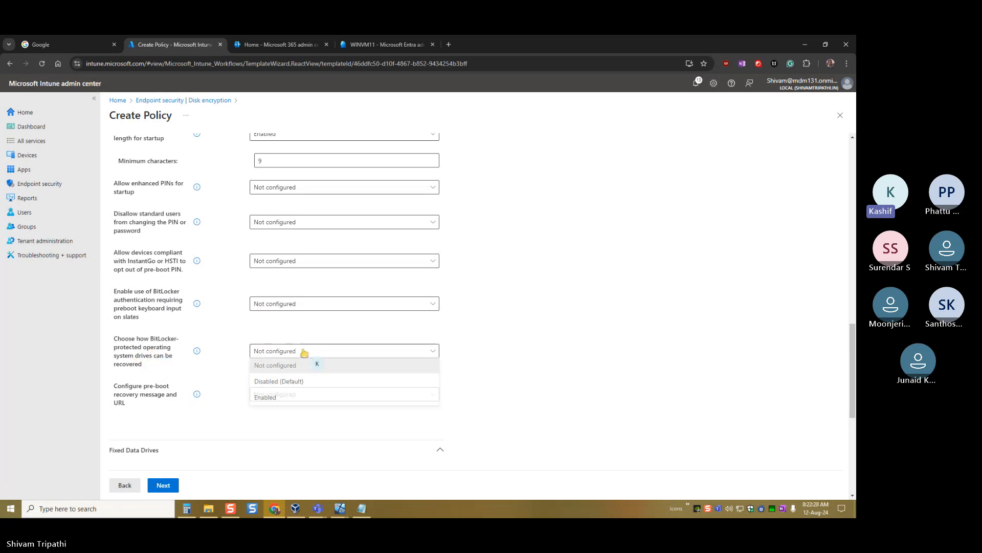
click(480, 361)
scroll(480, 361, down, 1)
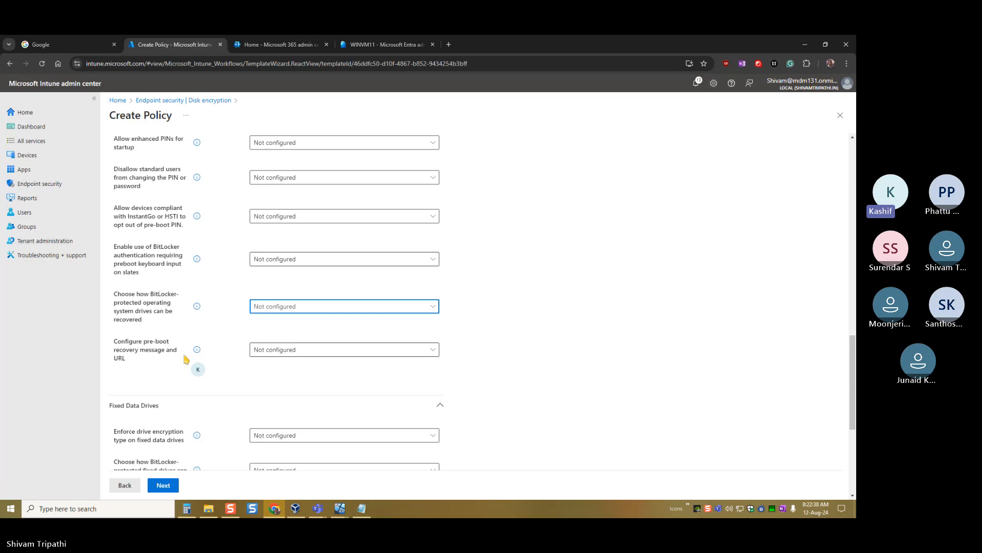
scroll(185, 359, down, 3)
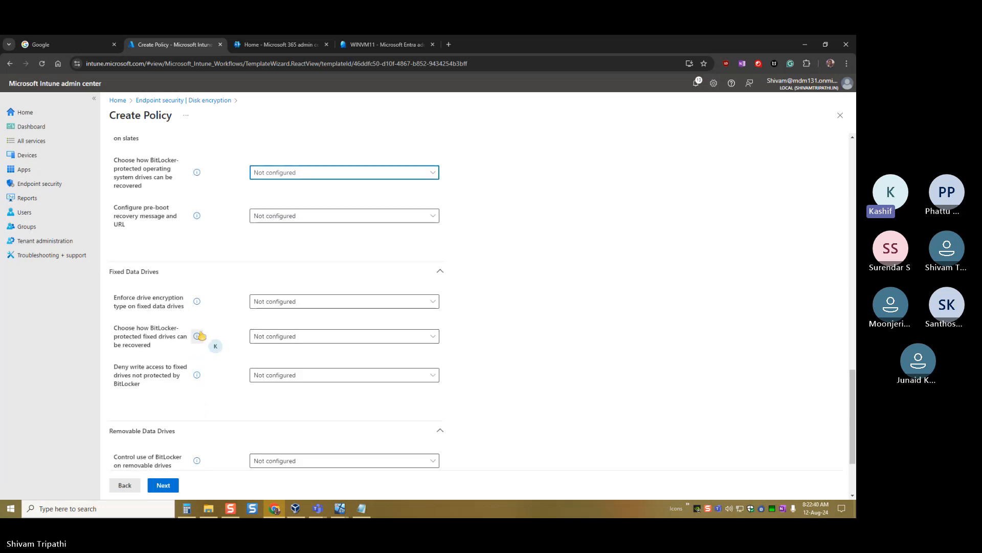
click(282, 302)
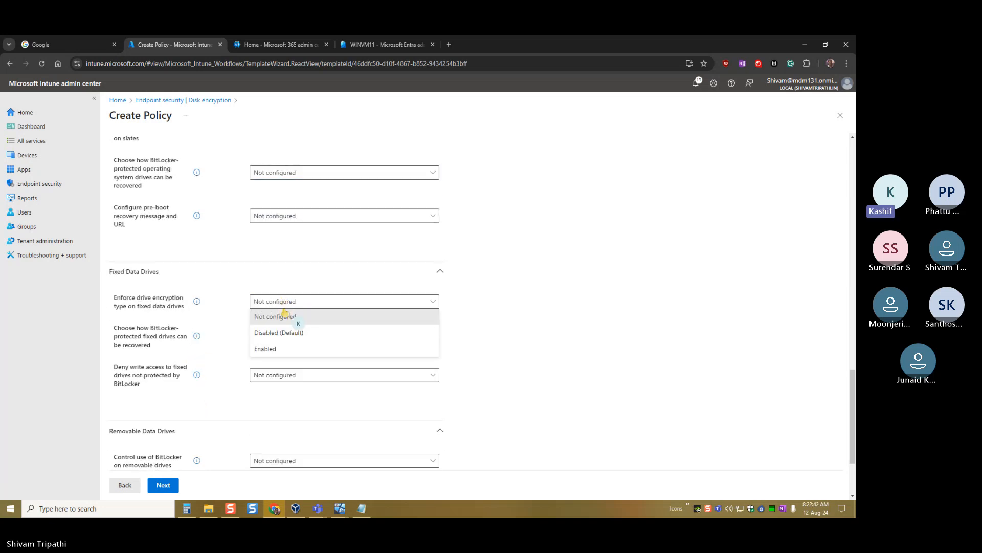
click(276, 350)
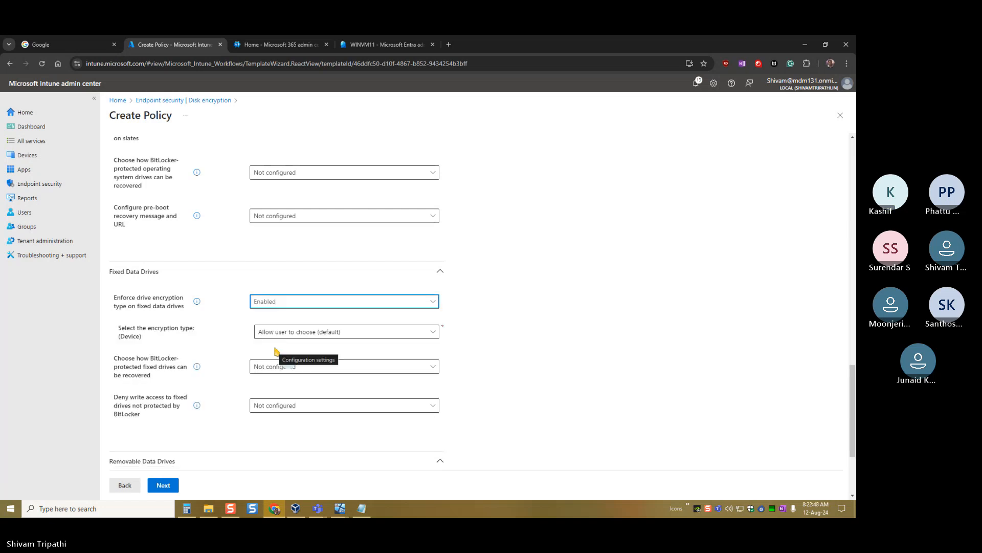
click(281, 333)
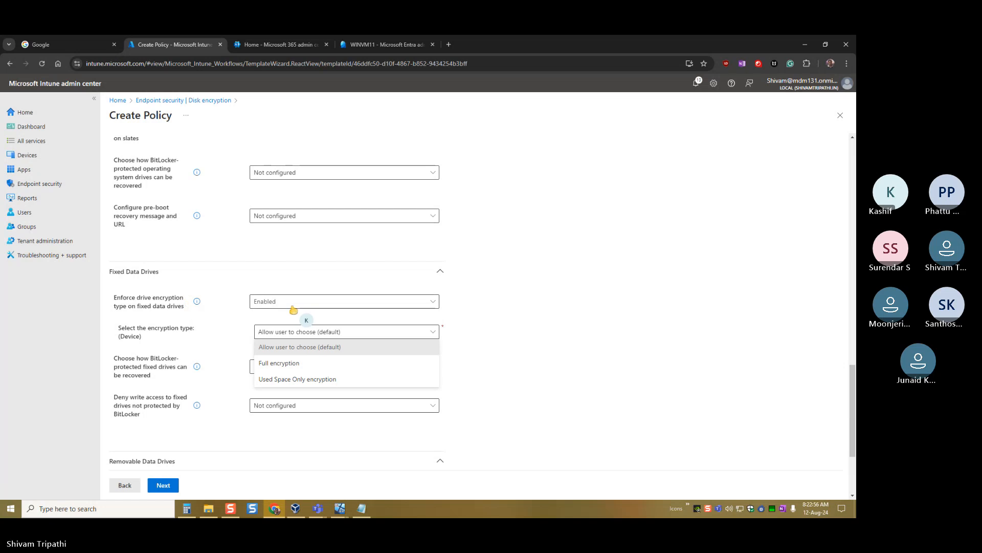
click(214, 321)
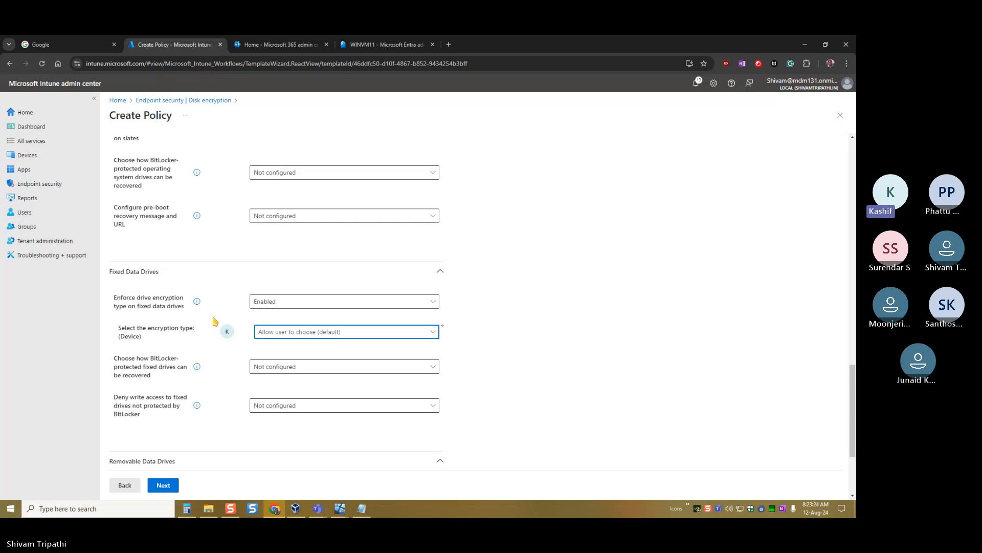
click(279, 305)
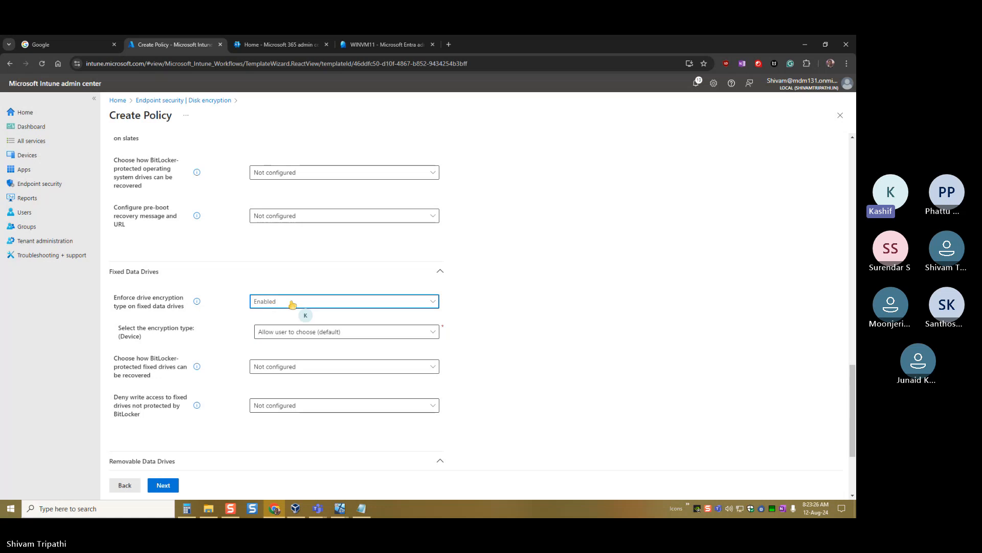
click(280, 316)
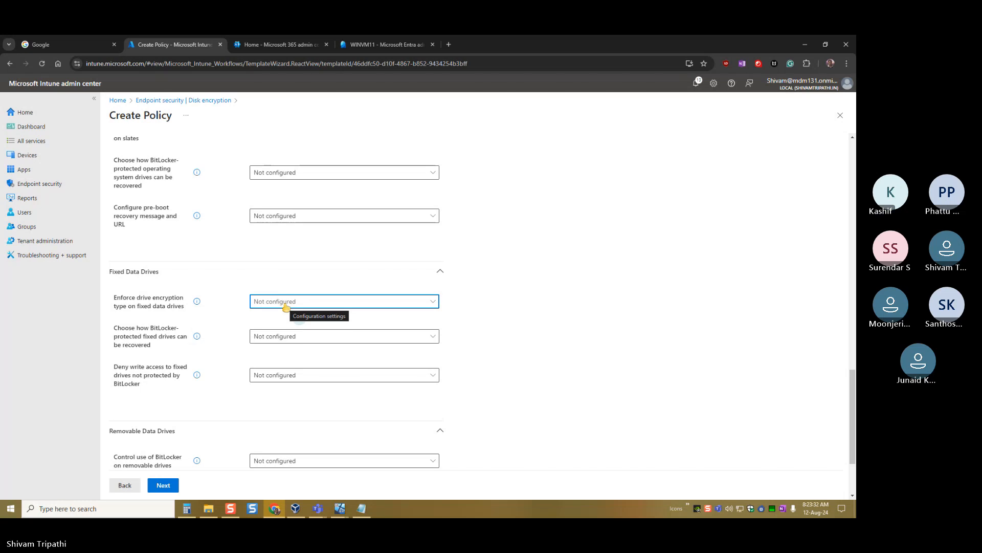
scroll(227, 338, down, 1)
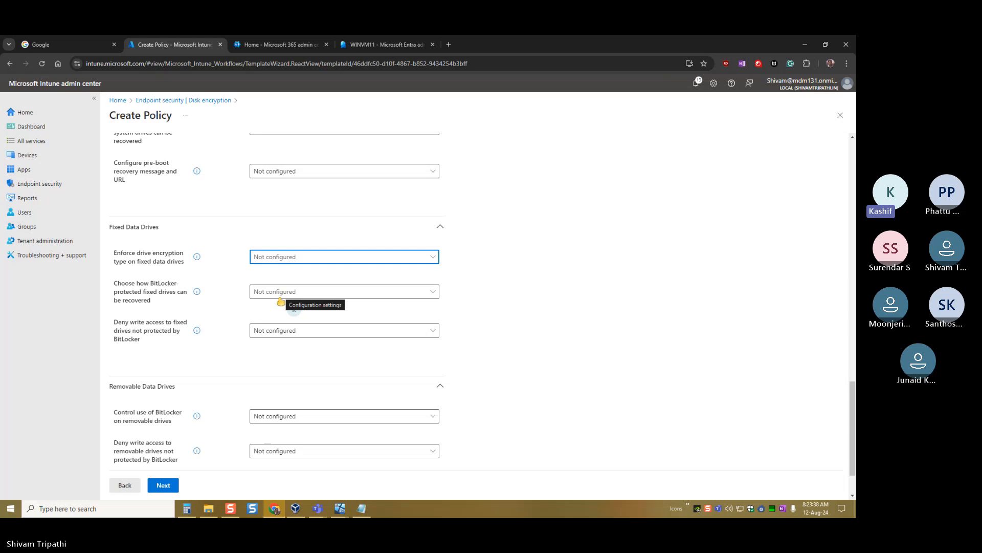
scroll(282, 359, down, 1)
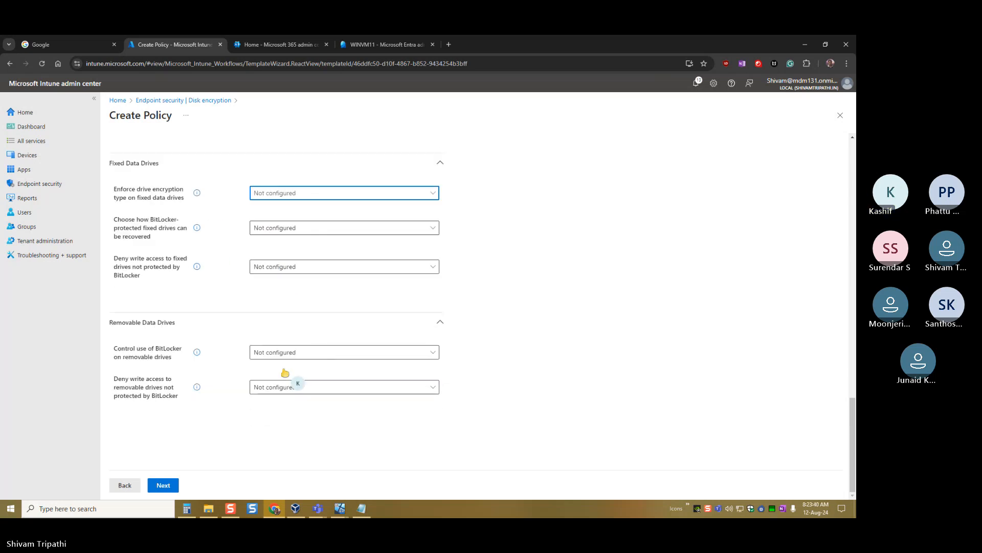
Step: Assign the policy to Dynamic Device Group Win-11 only, removing Windows 11 User Group
click(165, 485)
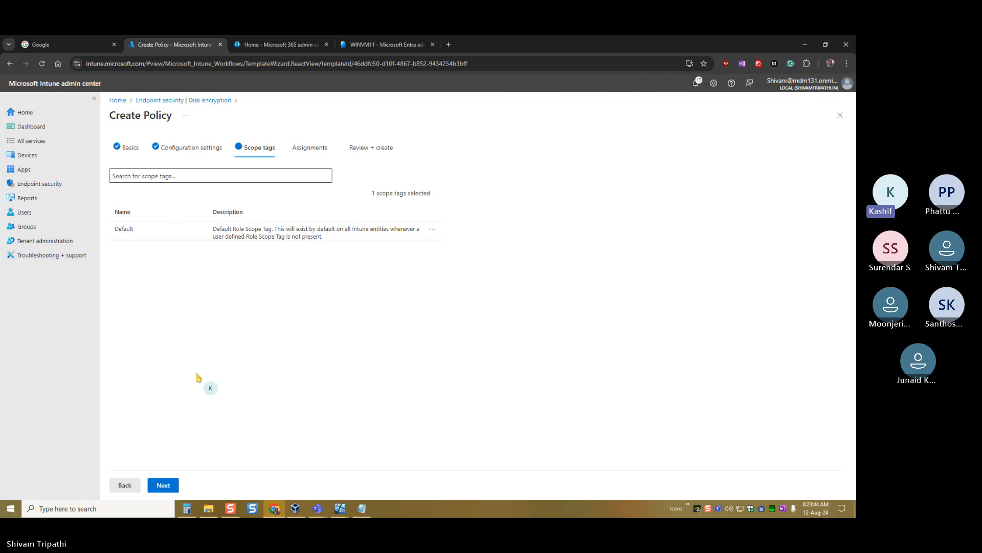
click(162, 486)
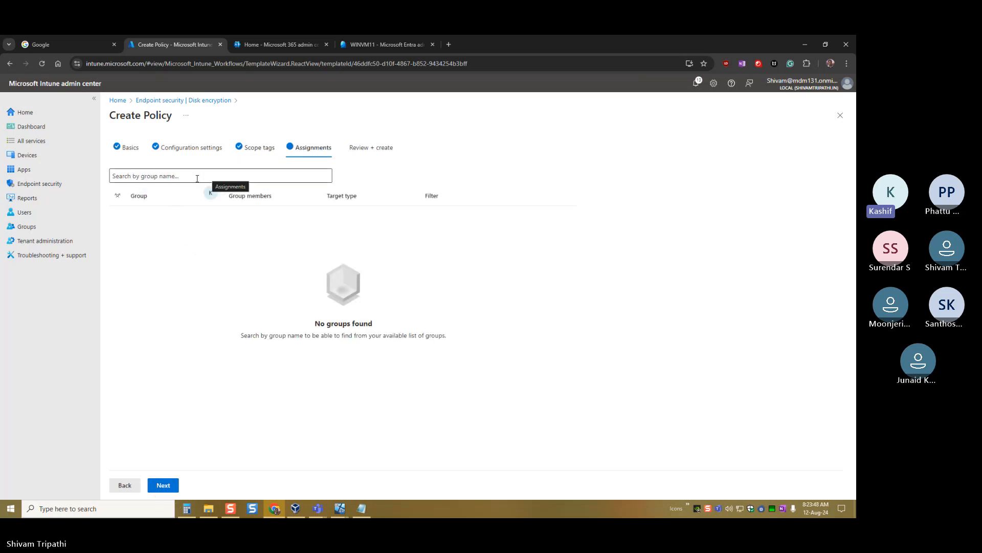
click(151, 176)
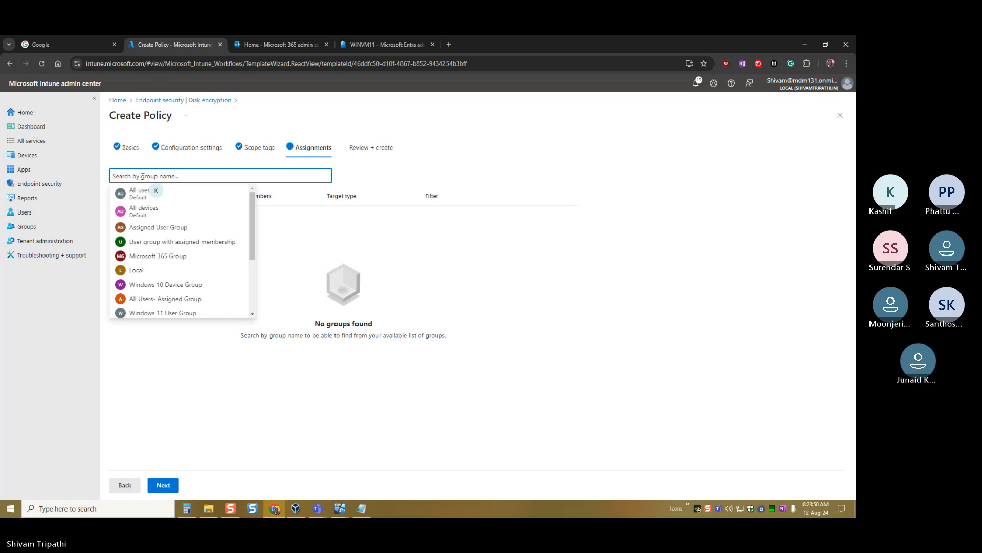
click(163, 313)
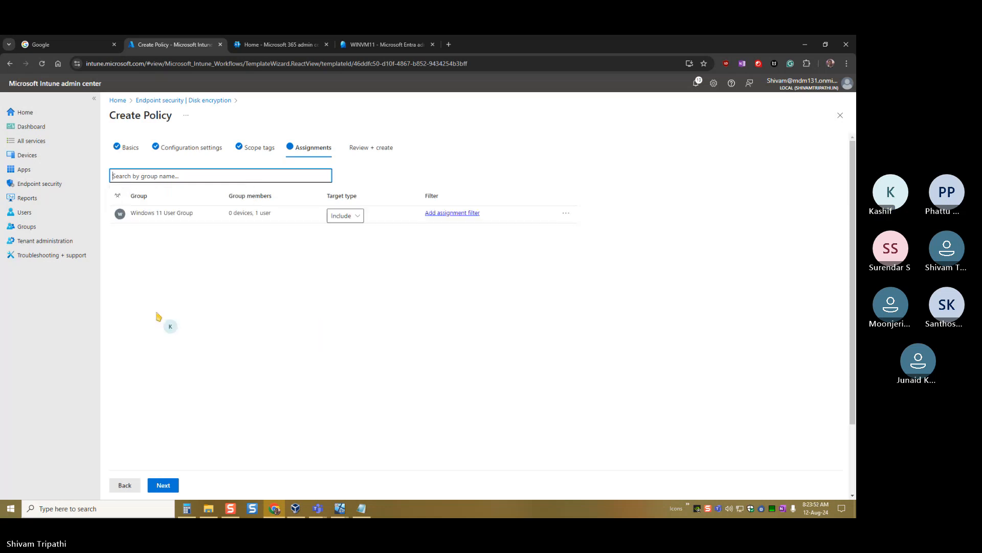
click(176, 174)
scroll(177, 255, down, 5)
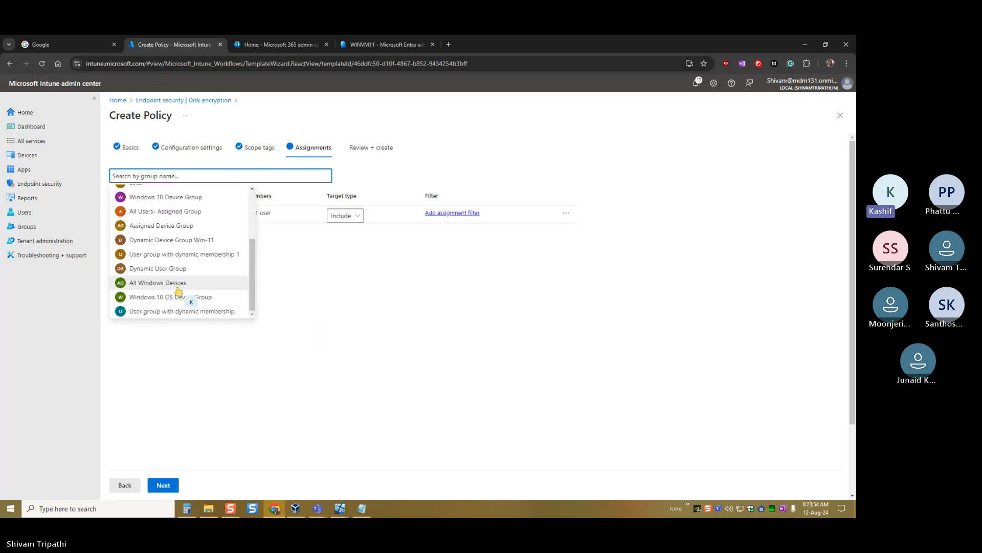
click(170, 240)
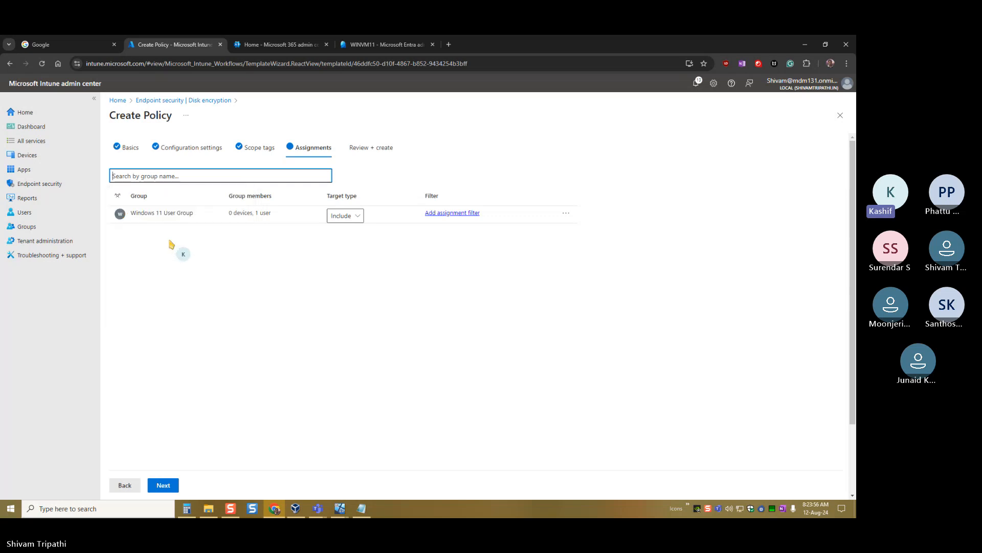
click(566, 214)
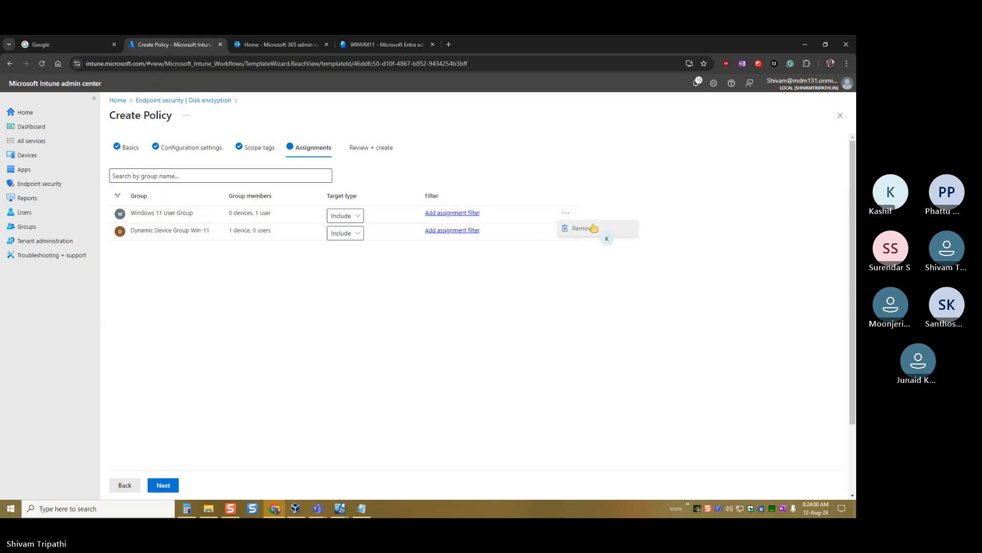
click(584, 228)
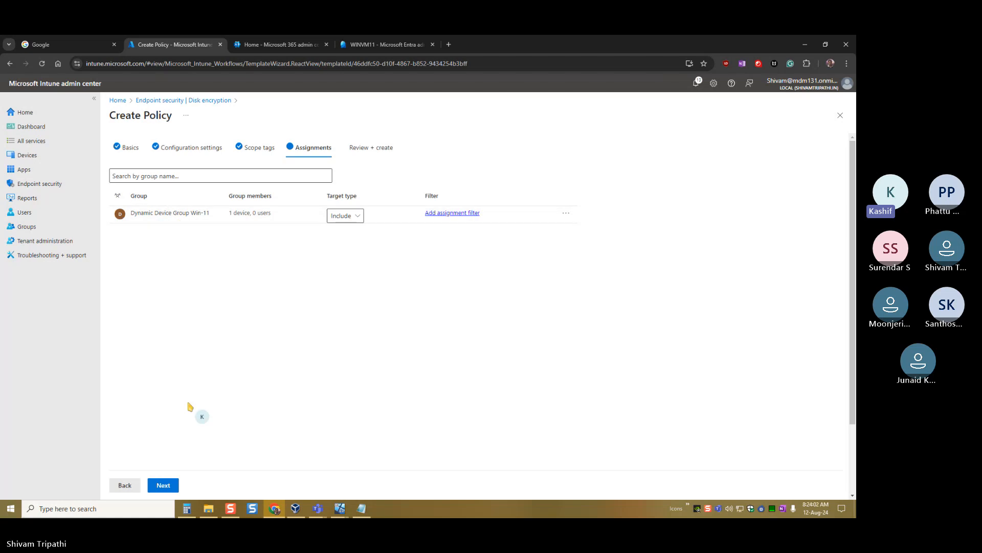
click(162, 485)
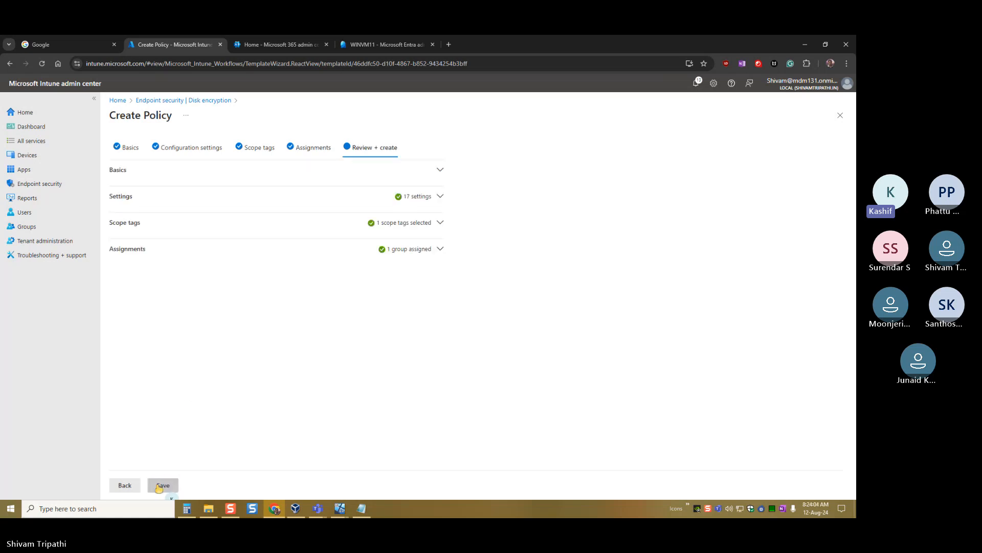
Step: Save the BitLocker policy and refresh the Disk encryption list to confirm it's assigned
click(159, 486)
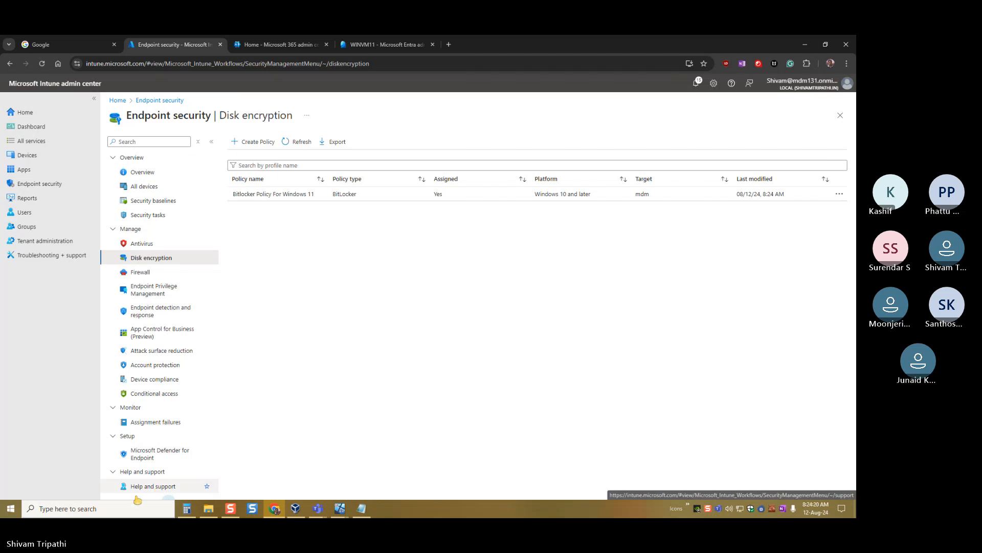
click(294, 142)
click(294, 141)
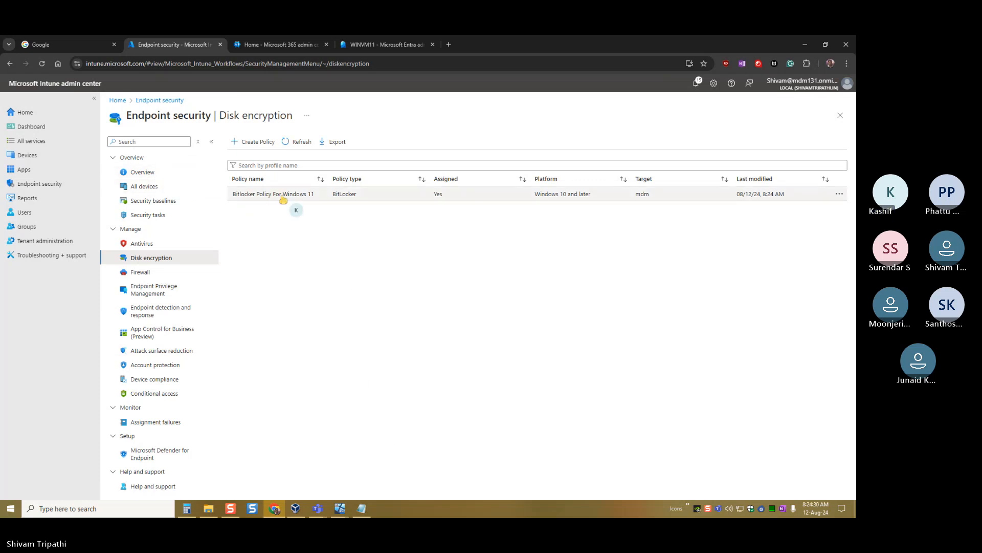
click(339, 508)
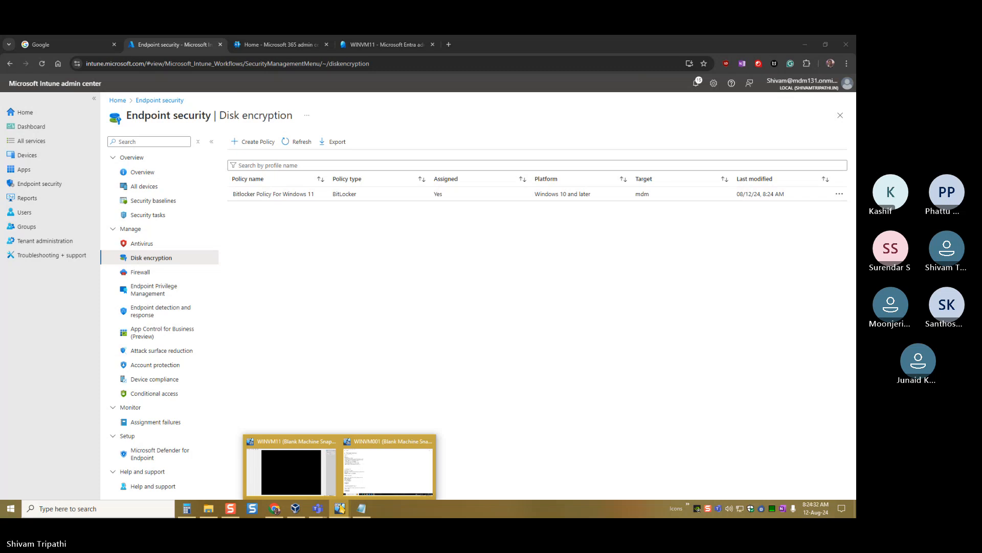
Step: Wake the Windows 11 VM and choose to sign in as another user
click(313, 474)
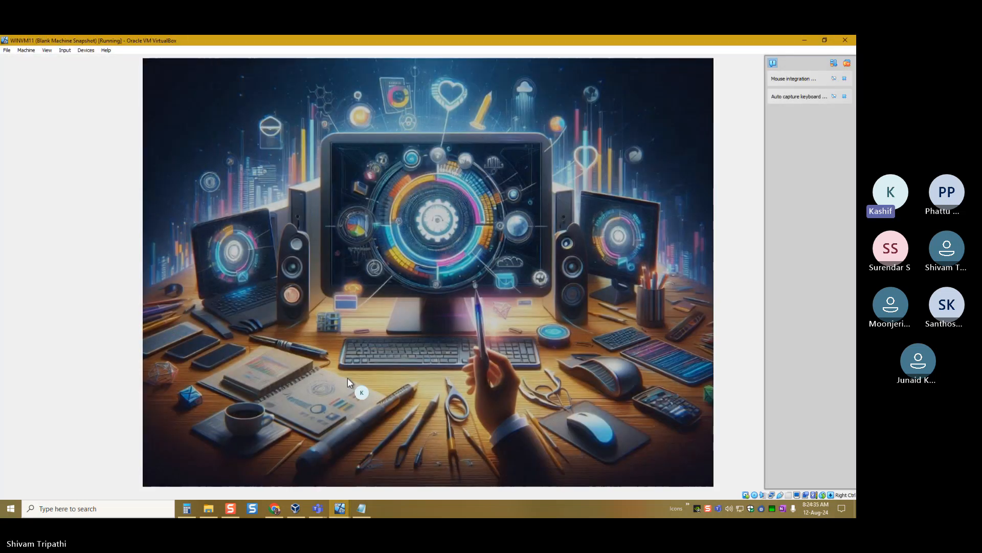
click(348, 376)
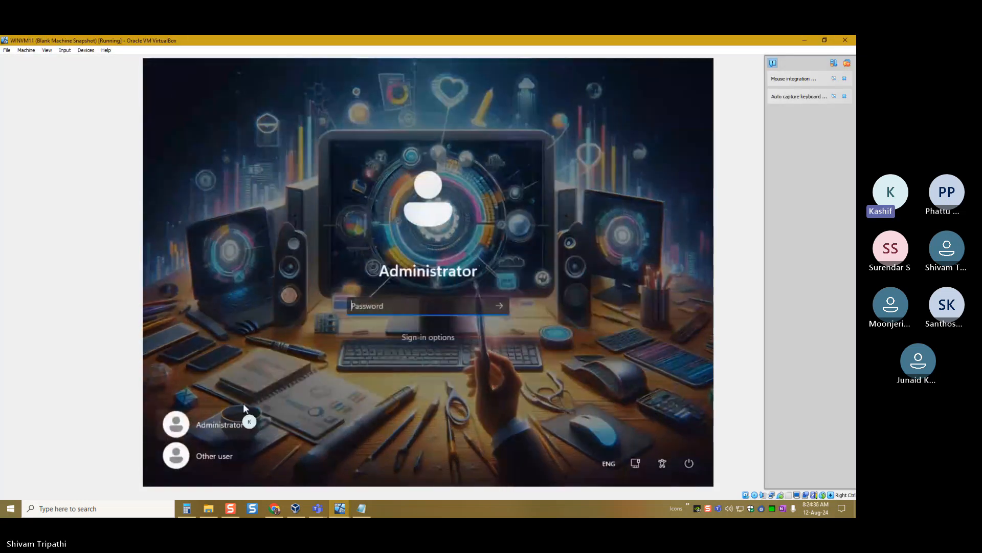
click(202, 455)
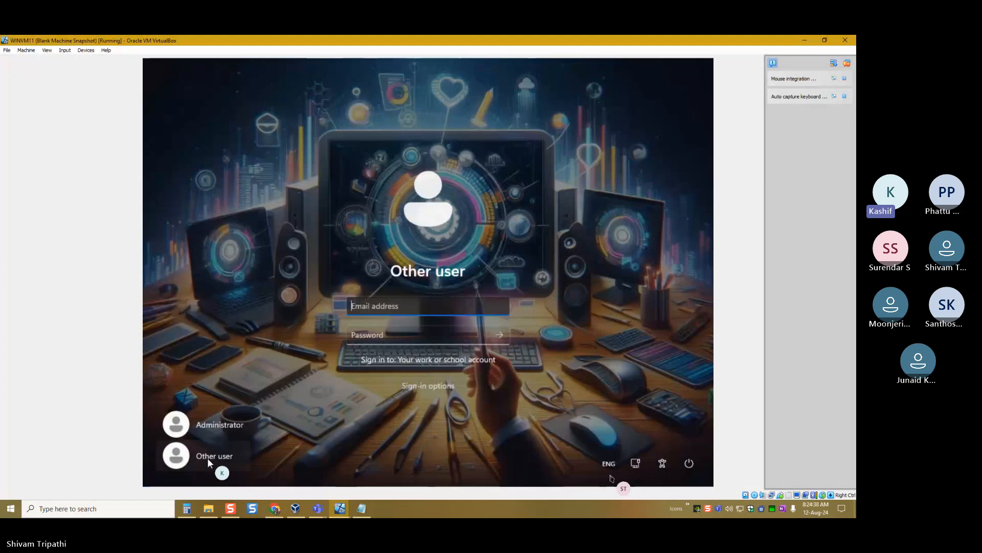
click(207, 458)
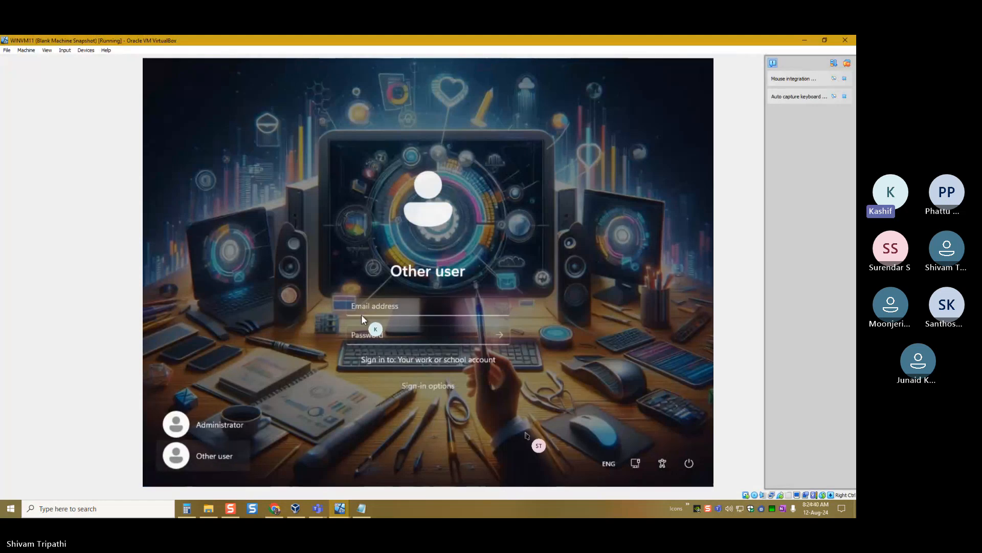
Step: Enter the work account's e-mail address as the user name
click(390, 305)
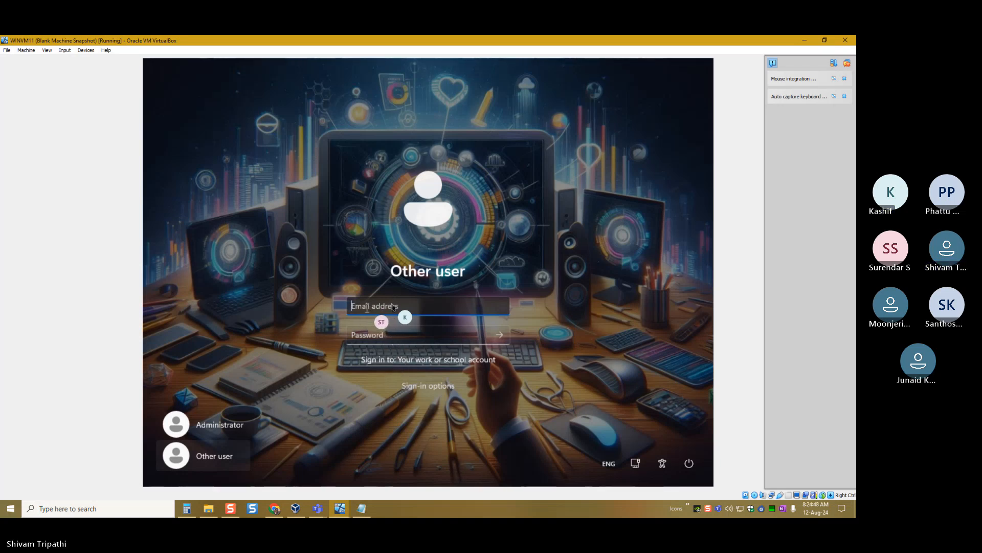
text(a)
key(BackSpace)
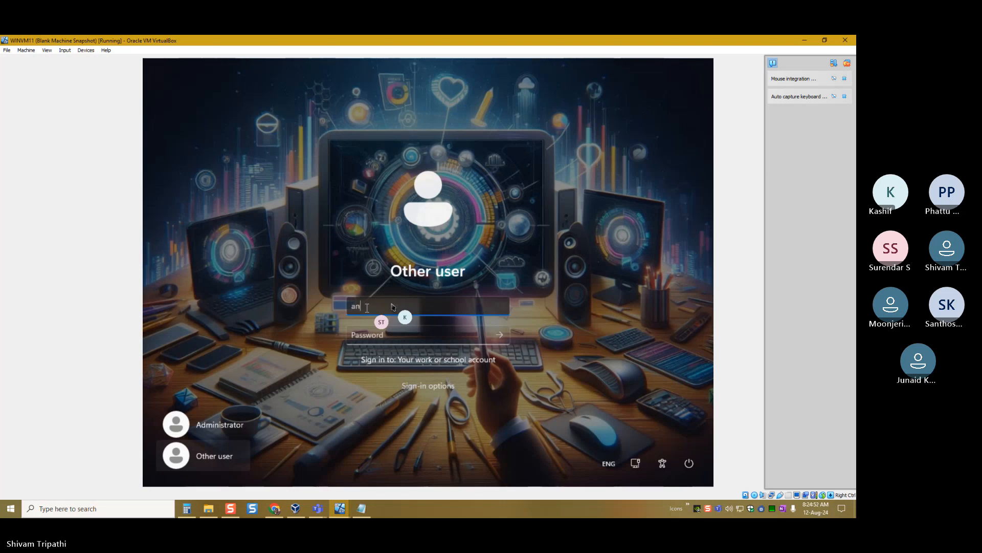
click(375, 335)
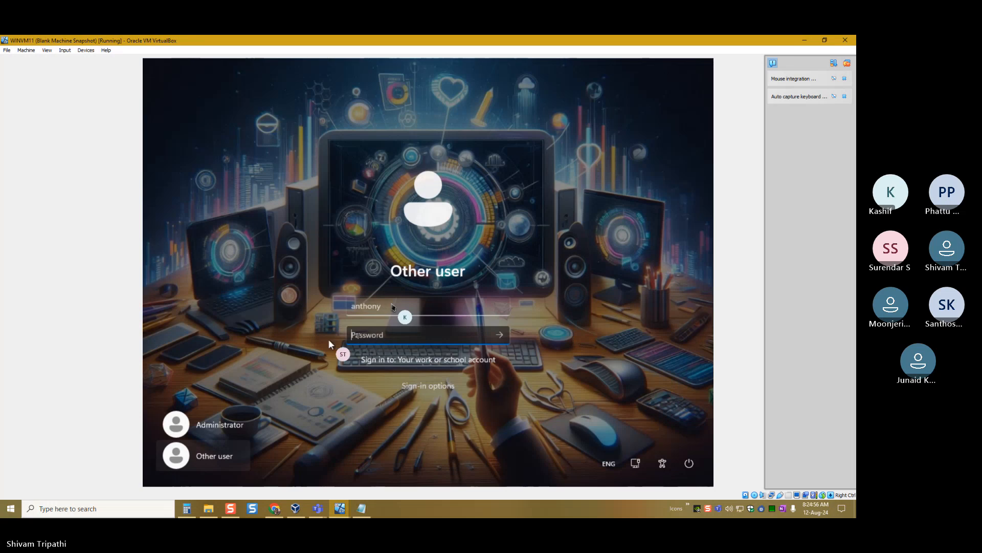
click(388, 306)
text(@)
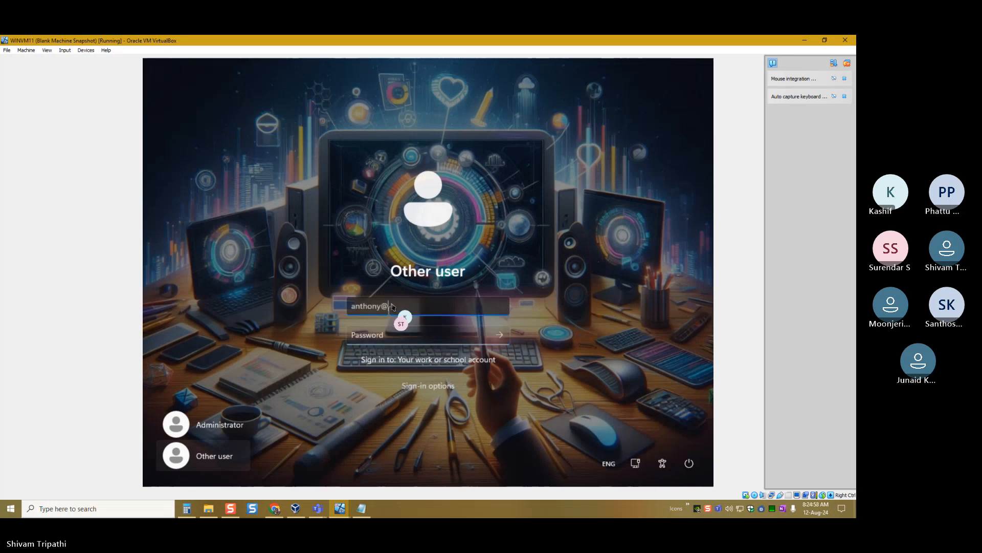
text(shivamtripthi)
key(BackSpace)
key(BackSpace)
key(BackSpace)
key(BackSpace)
key(BackSpace)
key(BackSpace)
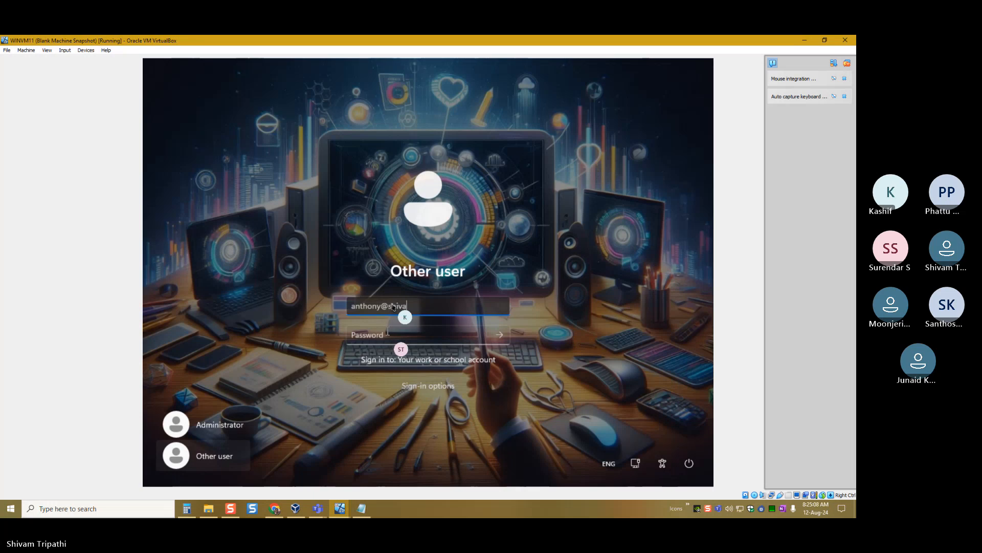
key(BackSpace)
key(BackSpace)
key(BackSpace)
key(BackSpace)
key(BackSpace)
key(BackSpace)
click(401, 335)
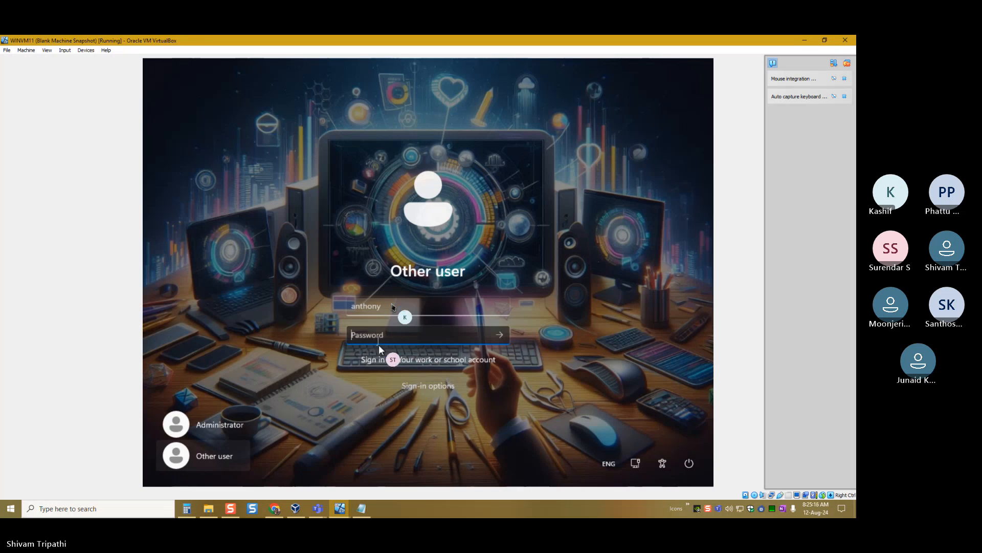
click(393, 305)
click(427, 337)
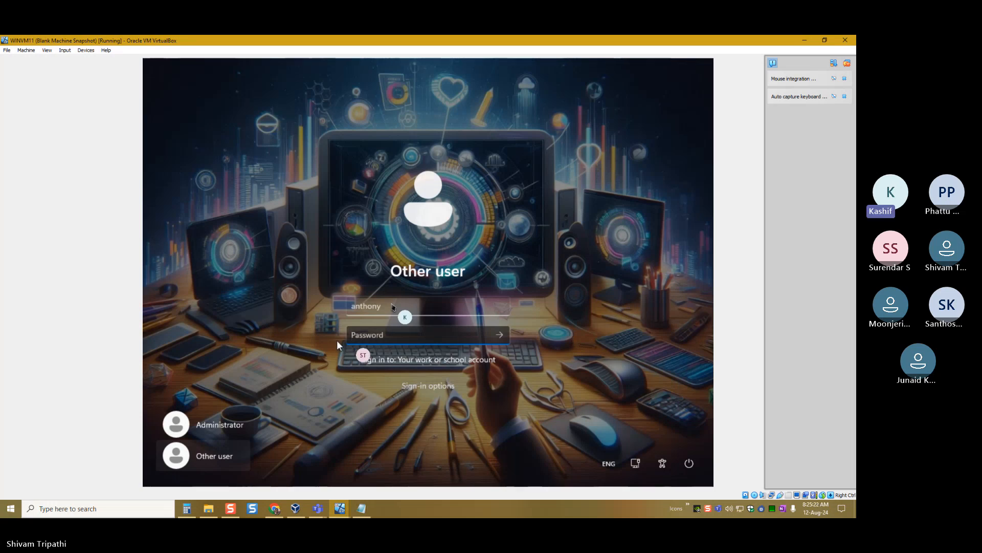
click(391, 307)
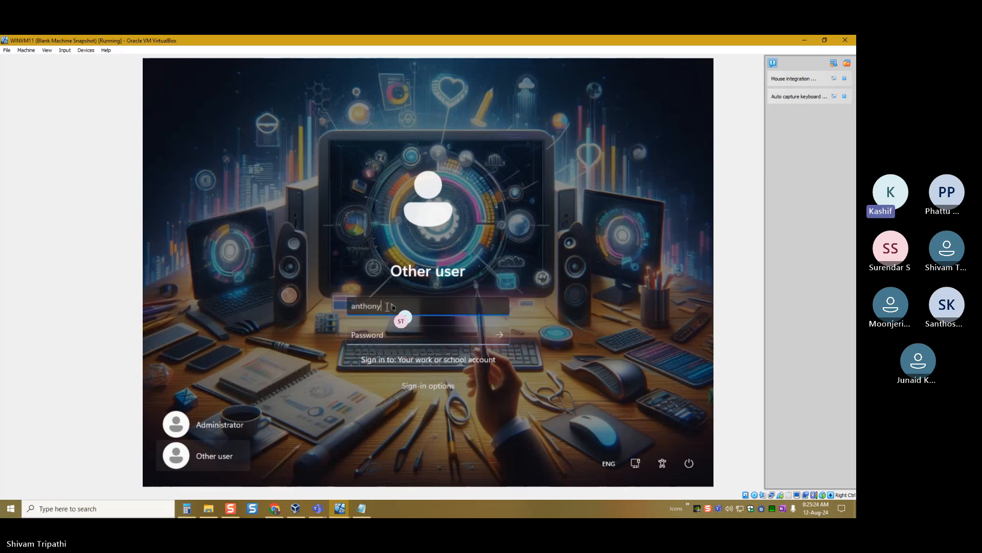
text(@shivamtripa)
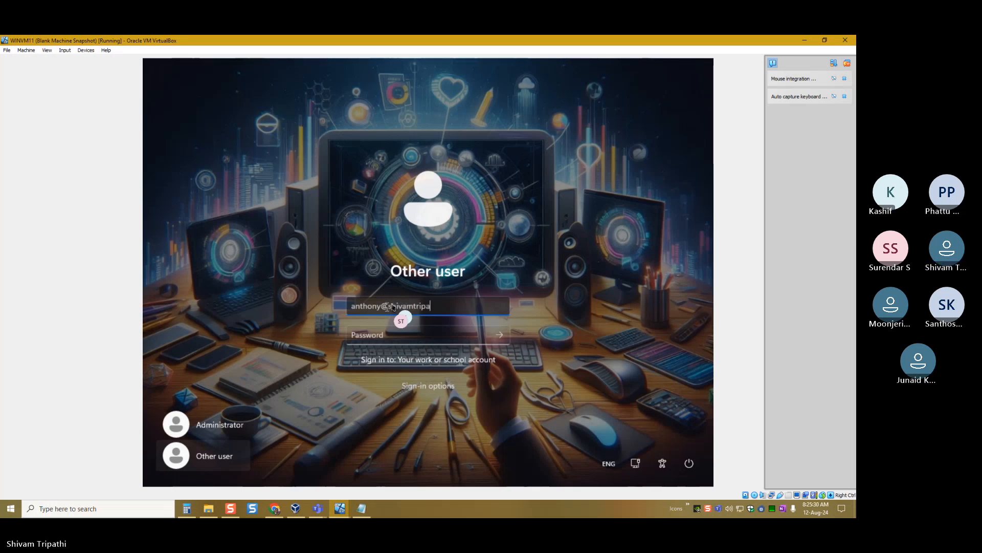
text(thi.in)
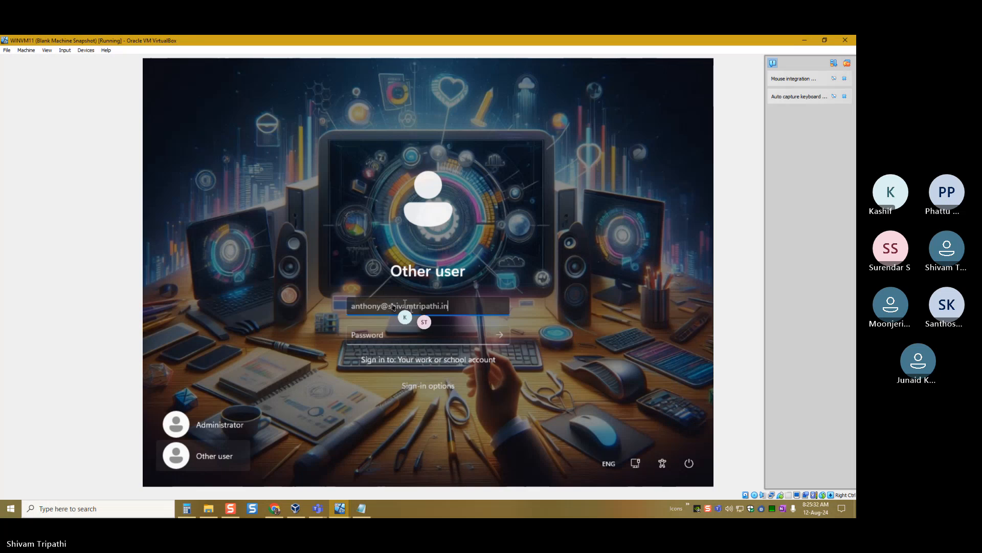
click(405, 335)
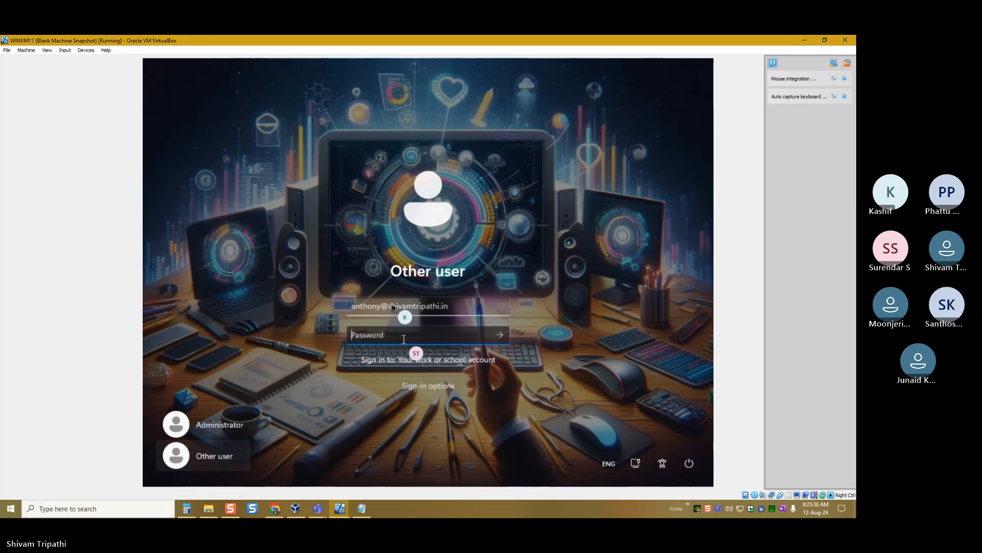
Step: Type the account password, reveal it to check, and submit the sign-in
text(•••••9)
click(481, 335)
click(499, 336)
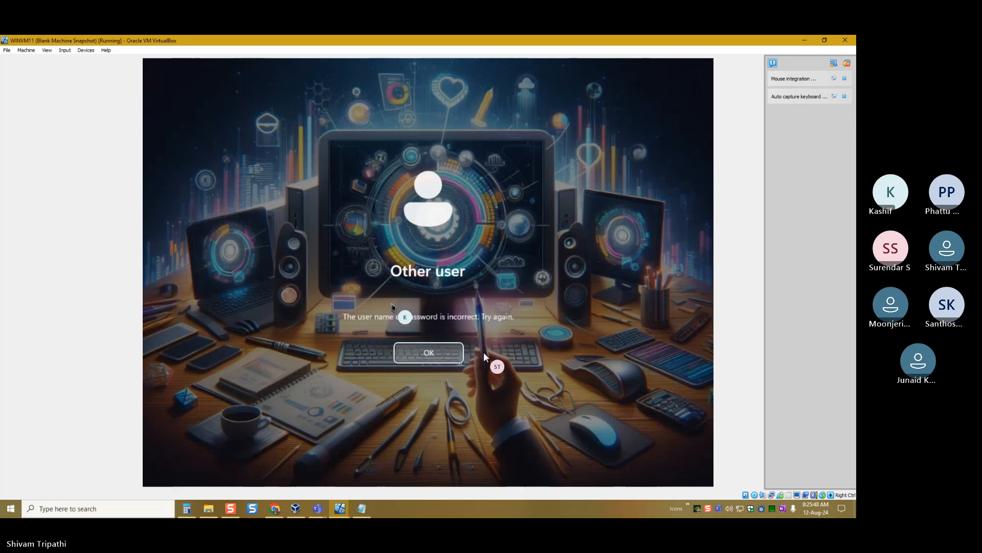
Step: Dismiss the incorrect-password error and replace the password with a different one
click(428, 353)
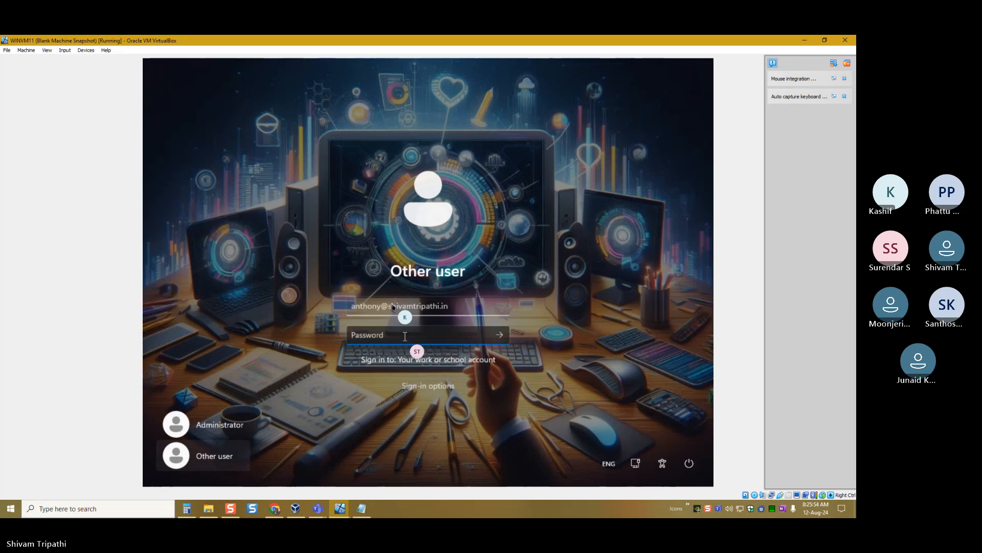
text(•••••)
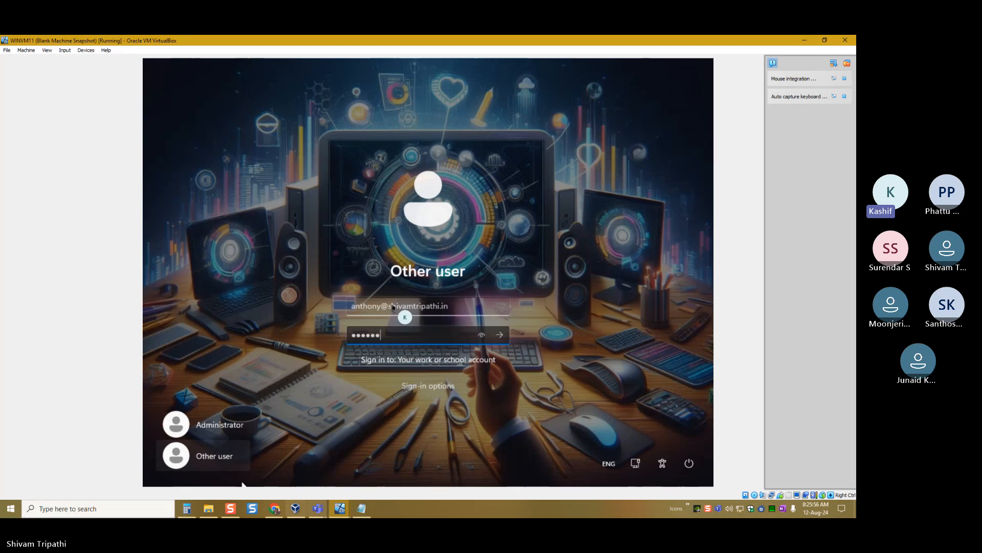
click(9, 509)
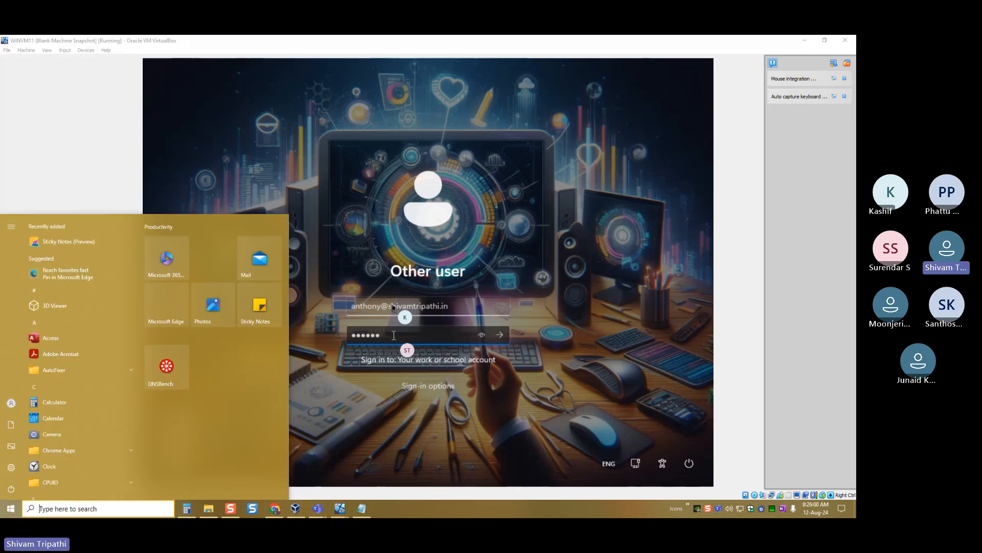
click(353, 336)
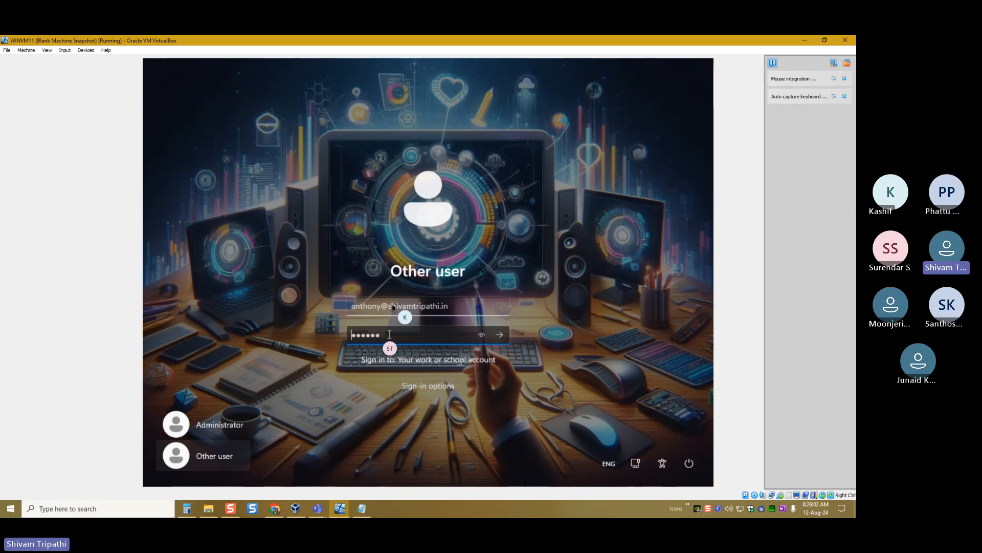
drag(384, 335, 316, 332)
key(BackSpace)
text(●●●●●●●)
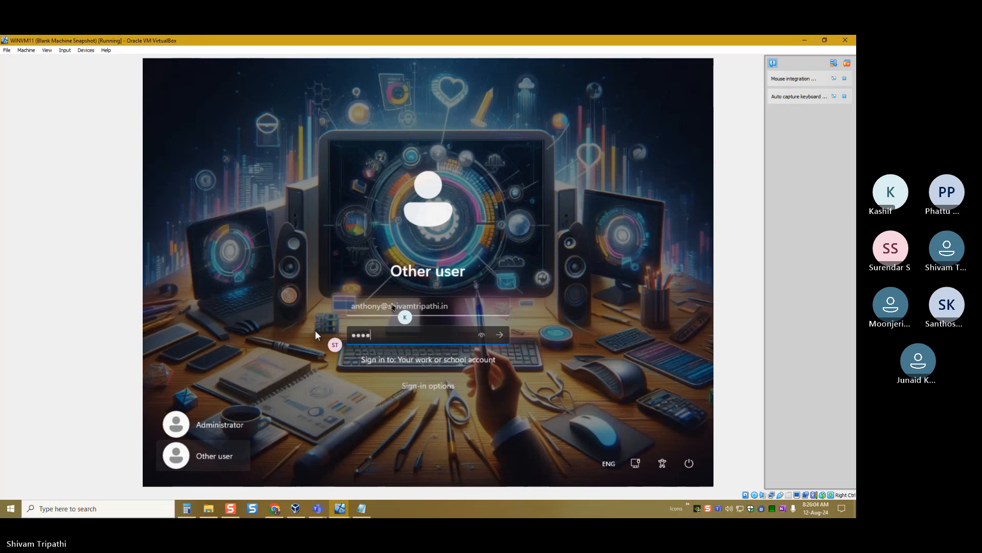
key(BackSpace)
key(BackSpace)
key(BackSpace)
key(BackSpace)
key(BackSpace)
key(BackSpace)
key(BackSpace)
text(●●●●●●●●●●●●●●●●)
Step: Submit the revealed new password, then search the host for 'note'
click(482, 335)
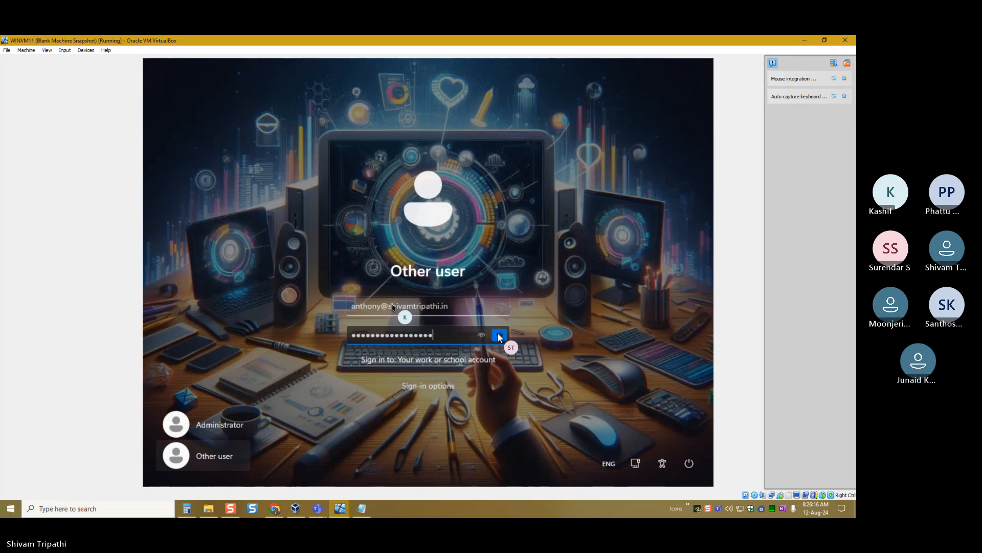
click(499, 334)
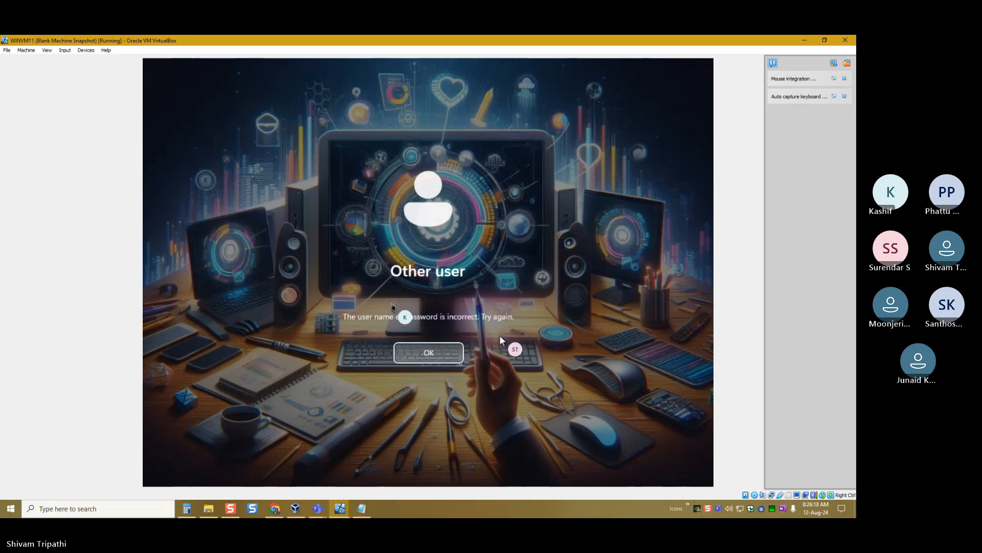
click(10, 508)
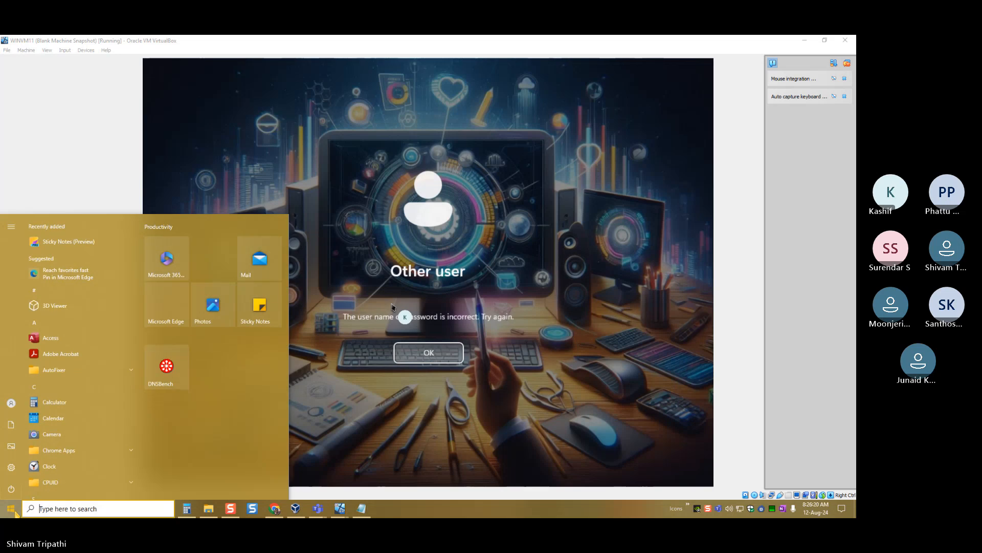
text(note)
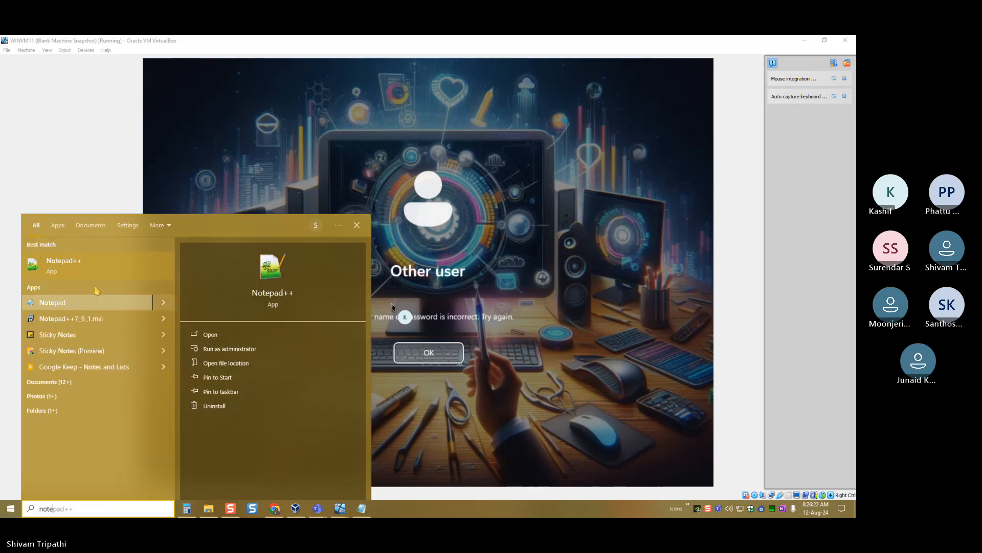
Step: Open Notepad++ and highlight the stored user password in Intune-Personal.txt
click(103, 271)
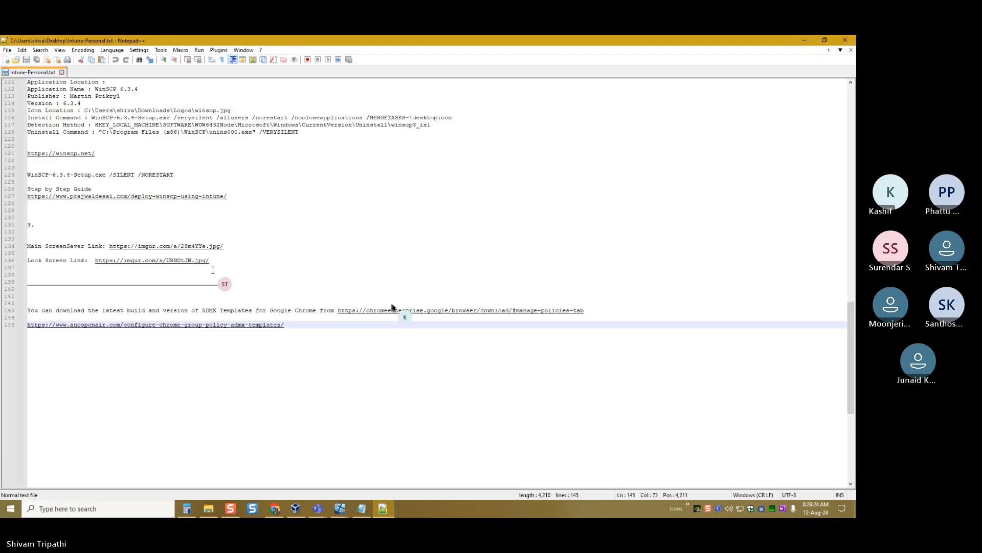
scroll(393, 307, up, 9)
scroll(212, 269, up, 20)
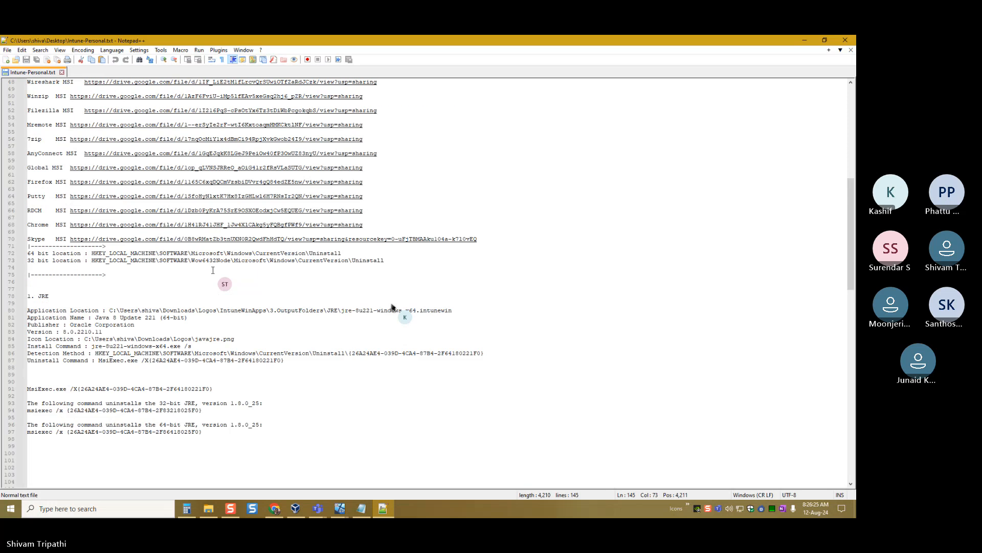
drag(128, 239, 65, 244)
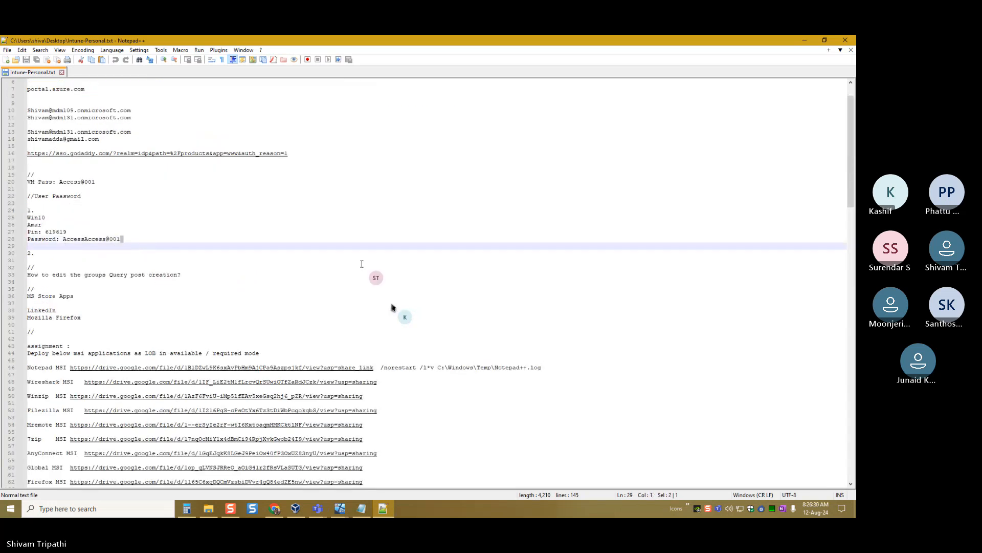
Step: Switch back to the Windows 11 VM's sign-in screen
mouse_move(319, 513)
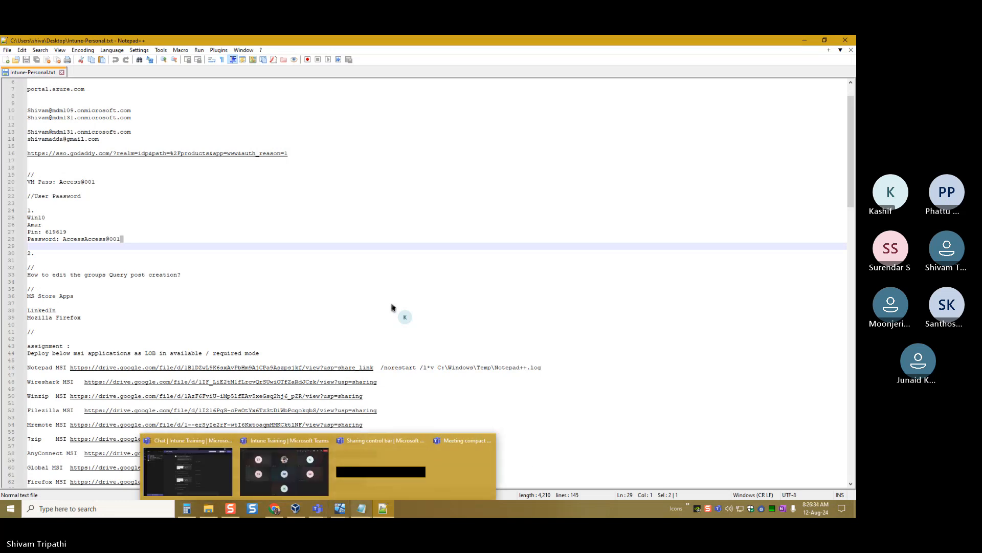
mouse_move(362, 508)
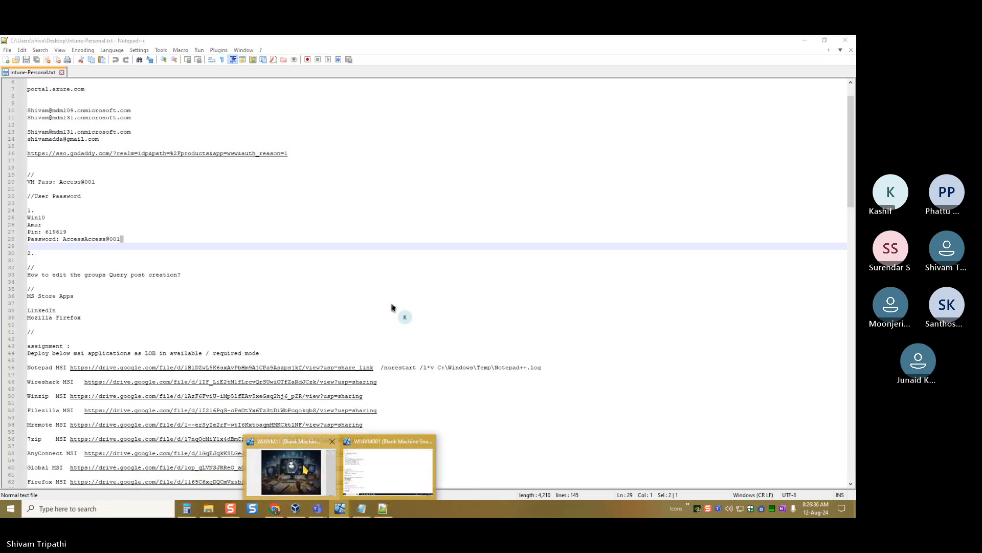
click(327, 474)
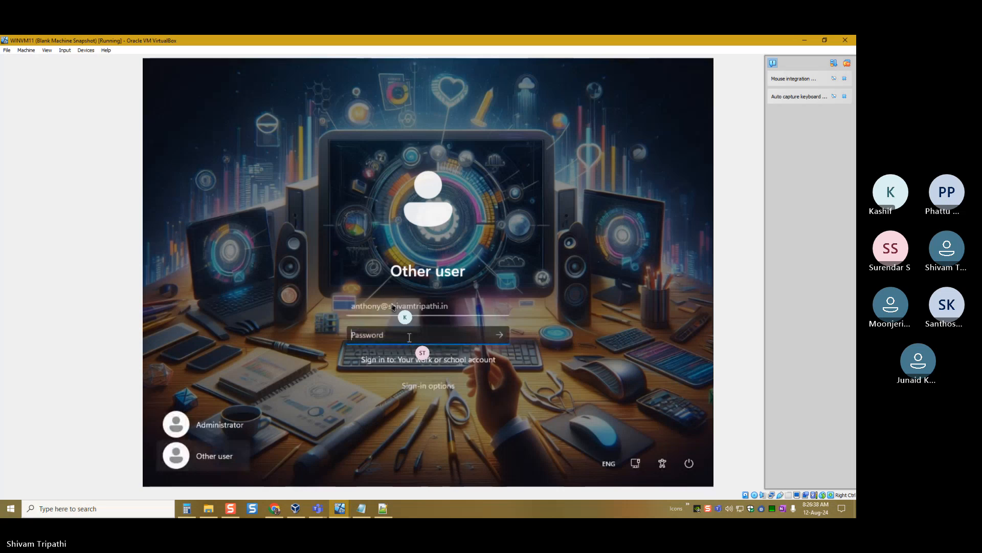
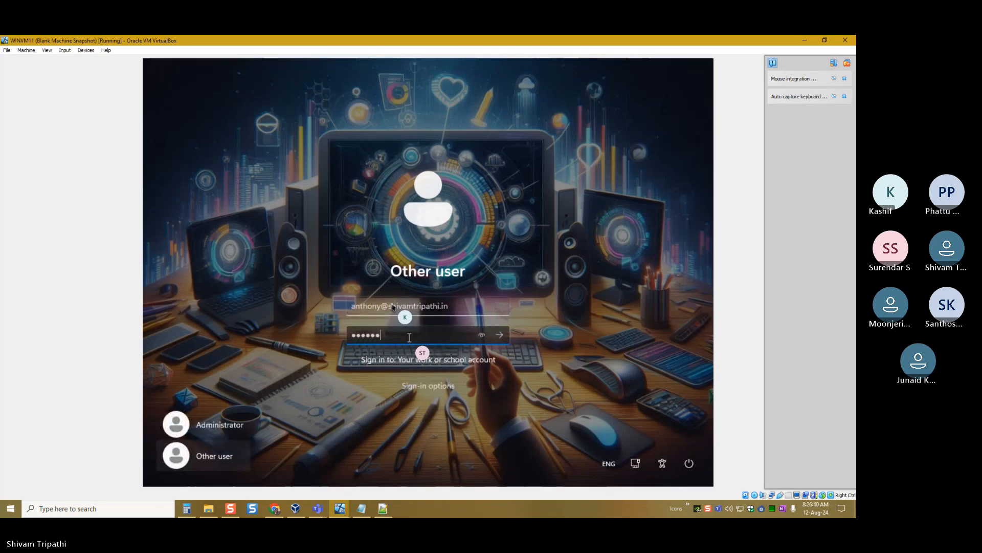
Step: Sign the work user in to the Windows 11 VM with the account password, checking it before submitting
click(481, 335)
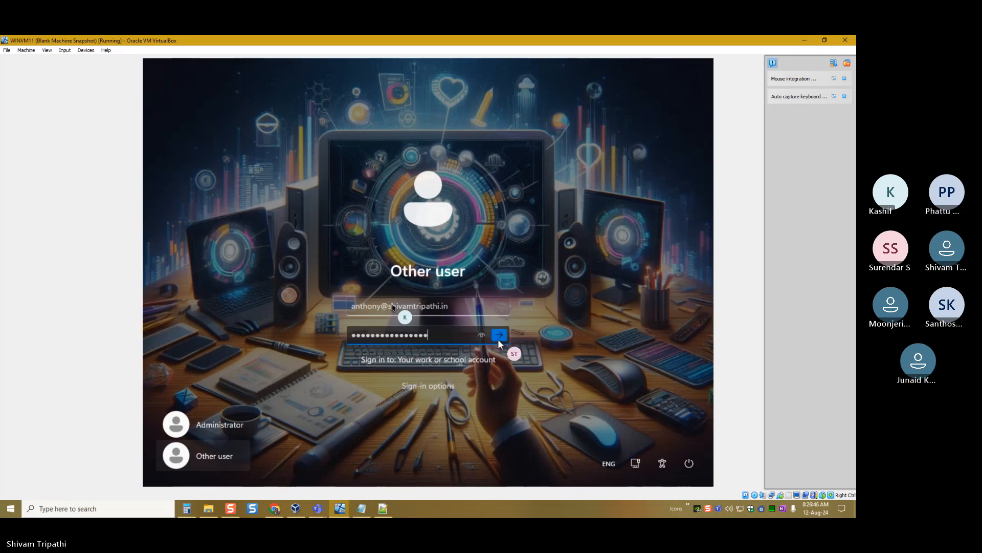
click(503, 336)
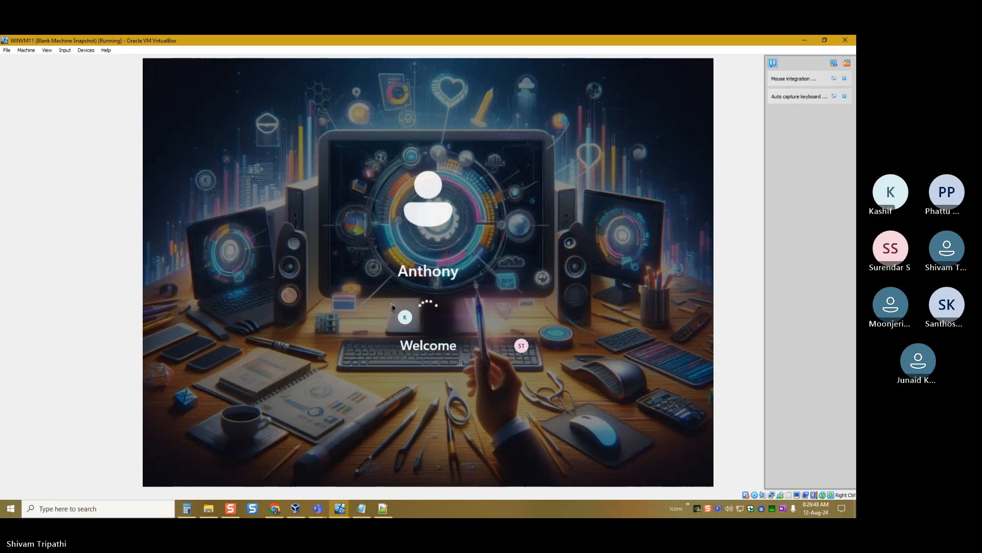
Step: Bring the WINVM001 VM's managed-device Settings page to the front
click(509, 513)
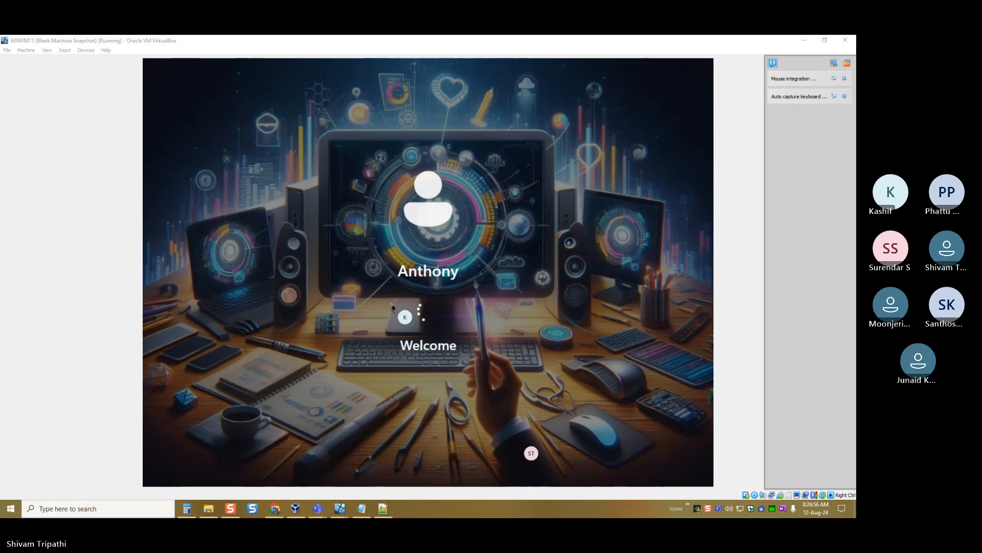
mouse_move(335, 513)
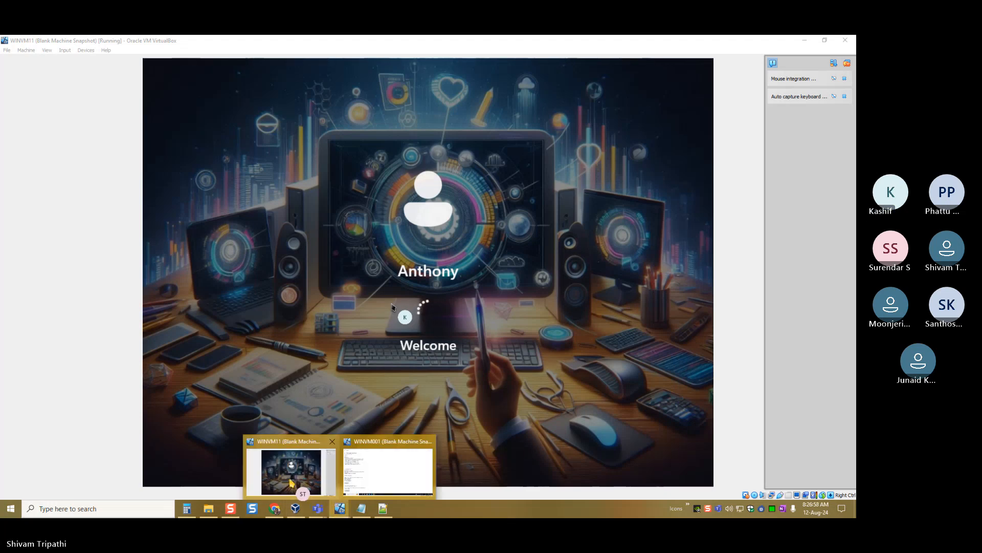
click(355, 474)
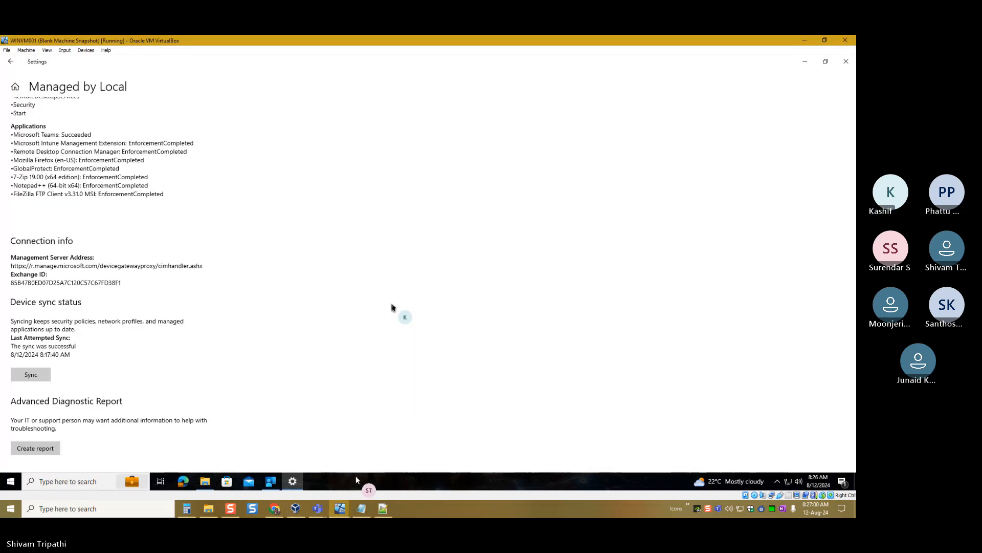
Step: Sync WINVM001 with its management service and expand the connected Entra ID work account
click(46, 378)
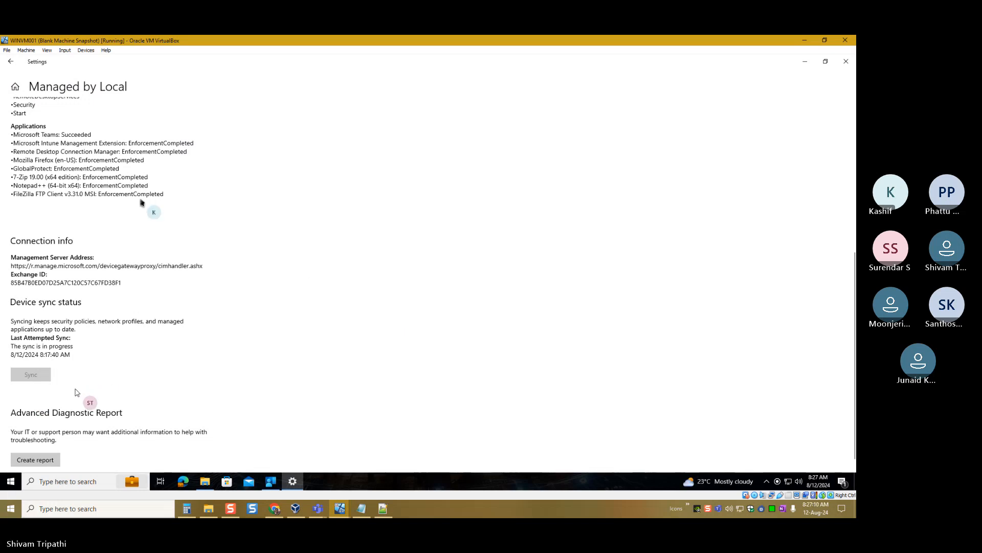
click(9, 62)
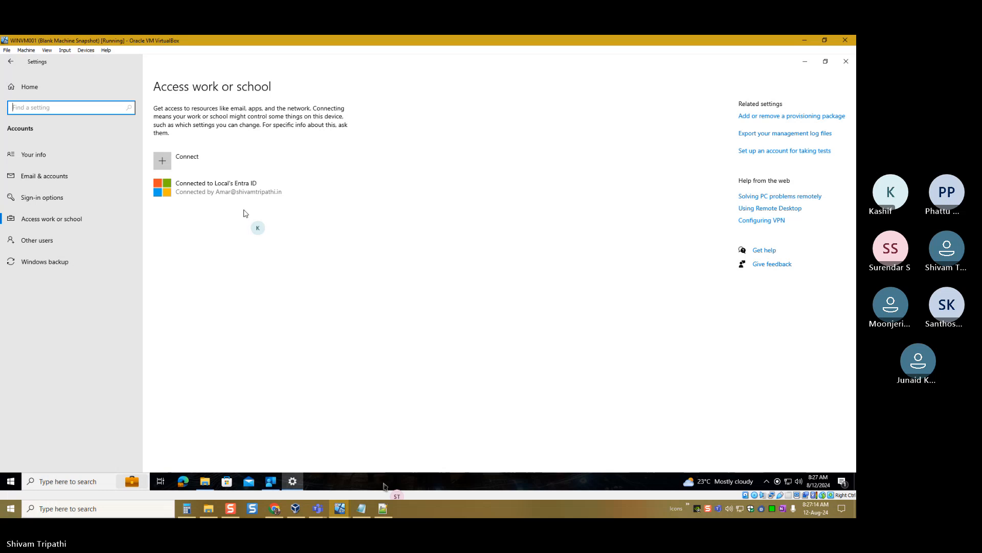
click(244, 194)
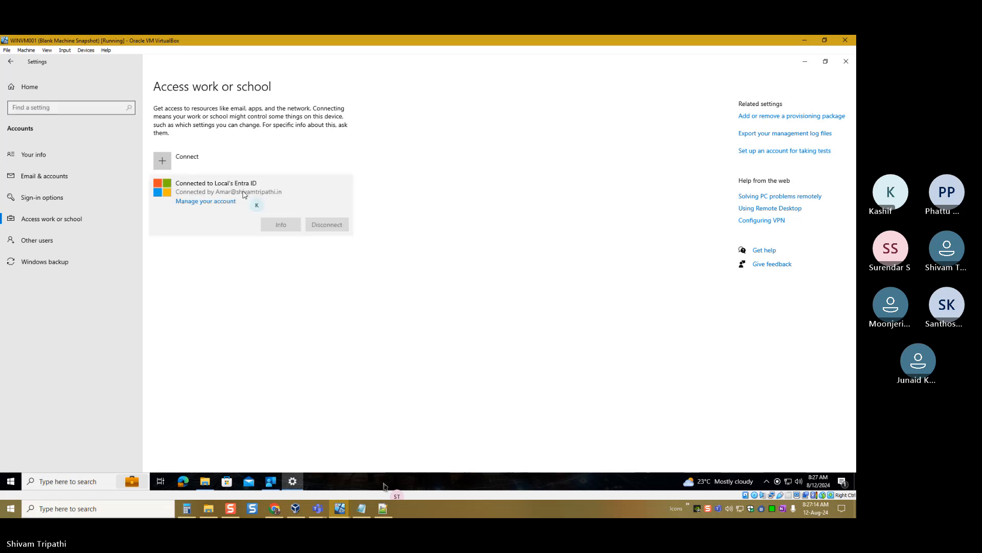
Step: Show the account's full applied policy list and highlight the Defender policy
click(281, 223)
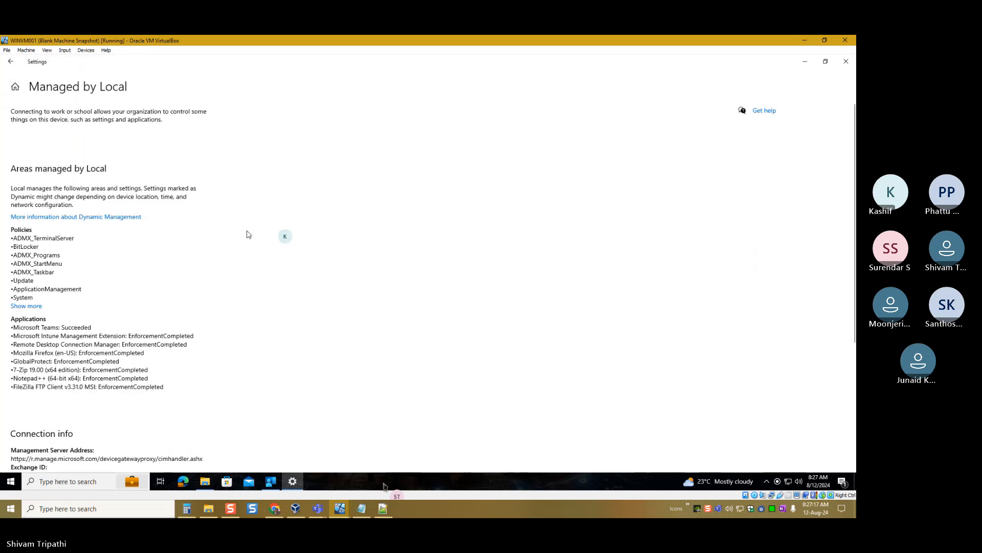
click(29, 305)
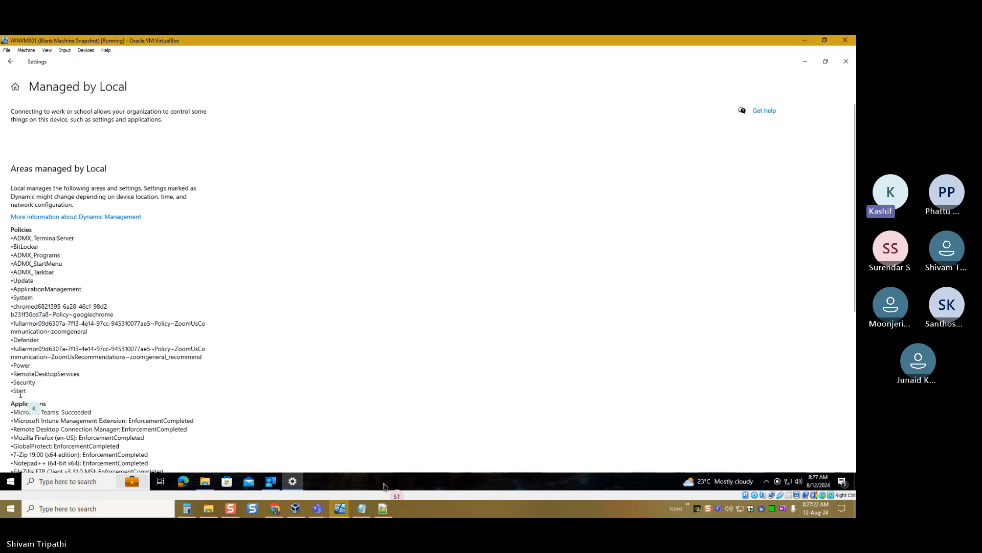
double_click(25, 340)
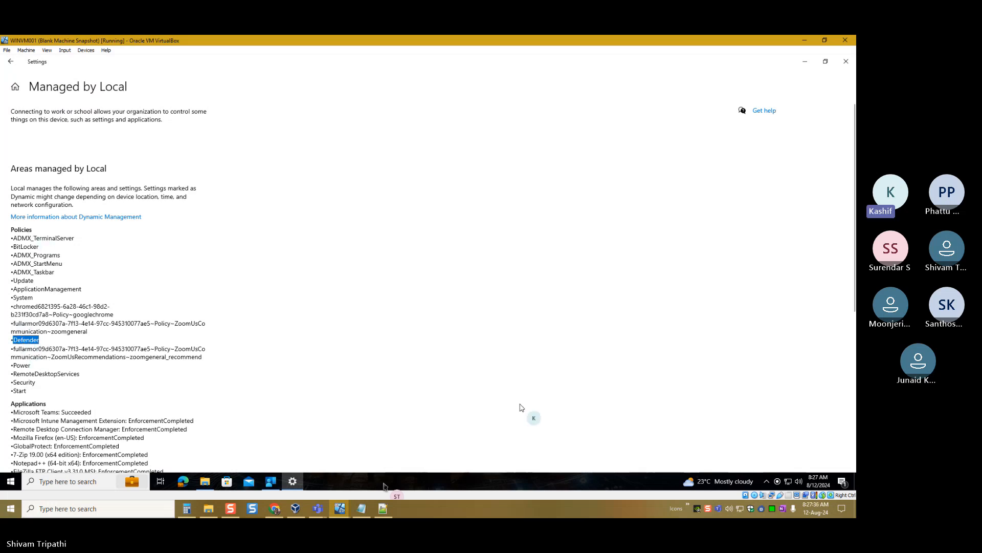
click(767, 481)
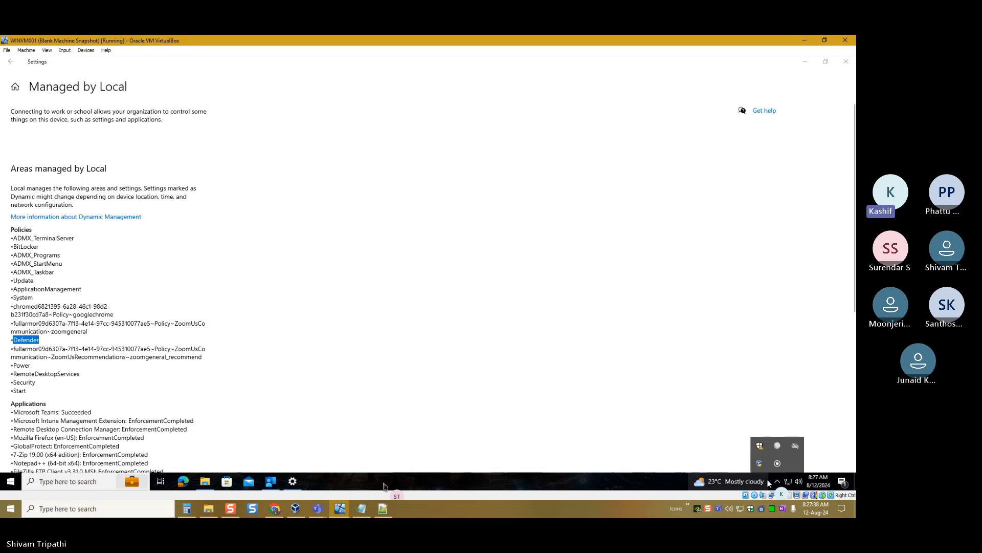
Step: In Windows Security, open the Virus & threat protection settings and scroll through the administrator-managed protections
click(763, 447)
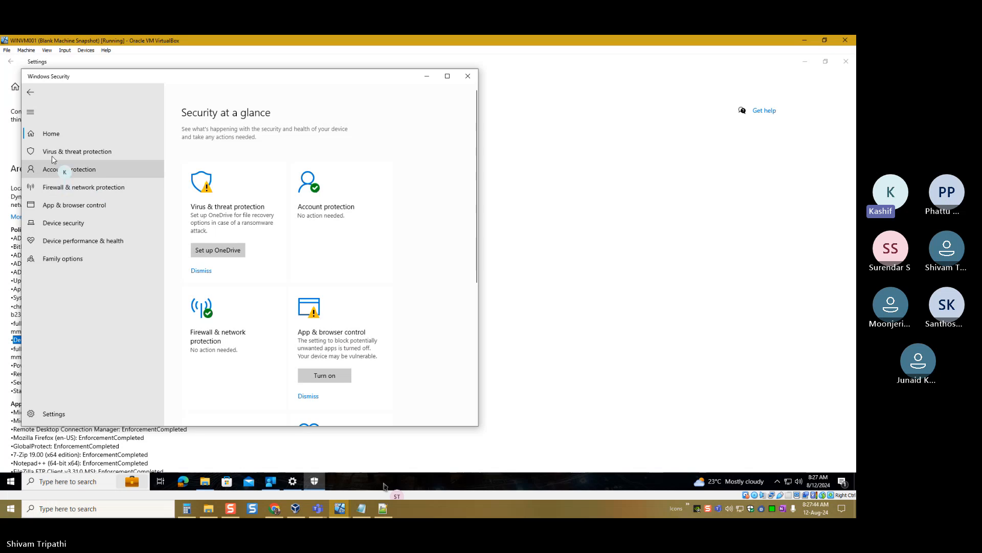
click(77, 152)
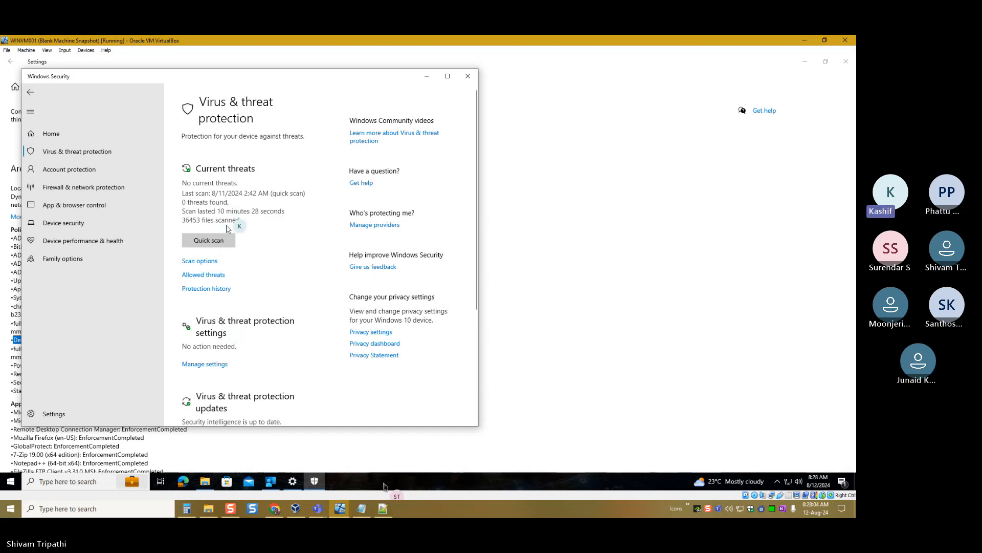
scroll(212, 363, down, 1)
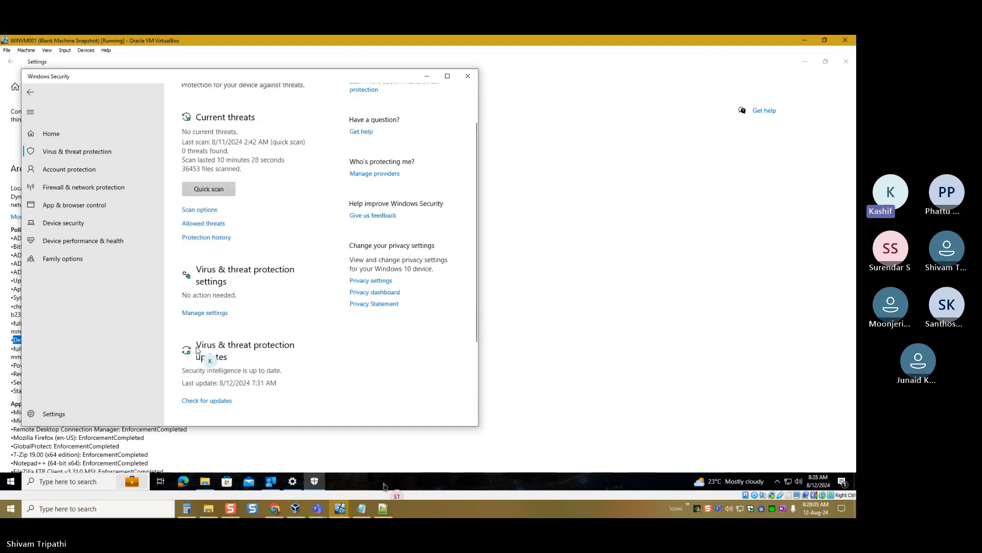
click(204, 313)
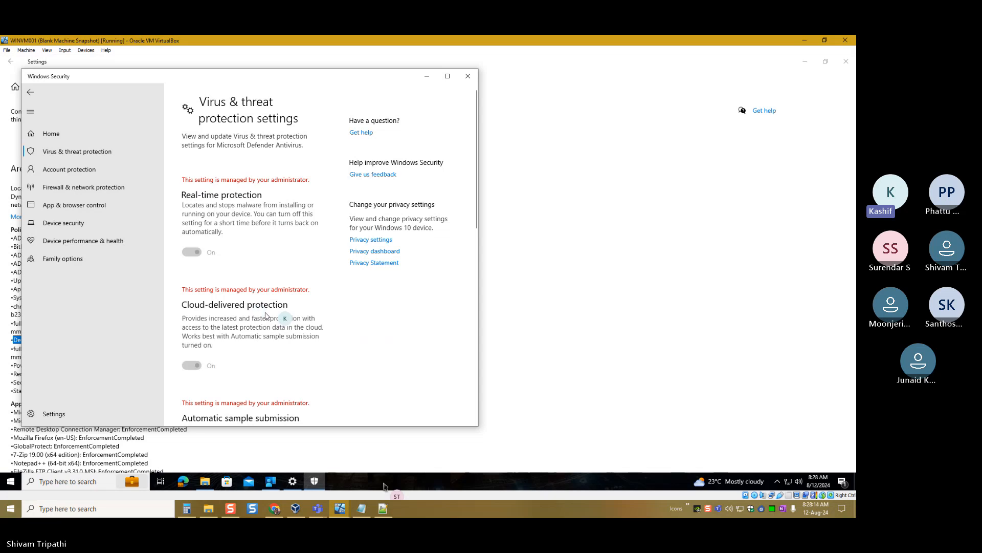
scroll(265, 316, down, 5)
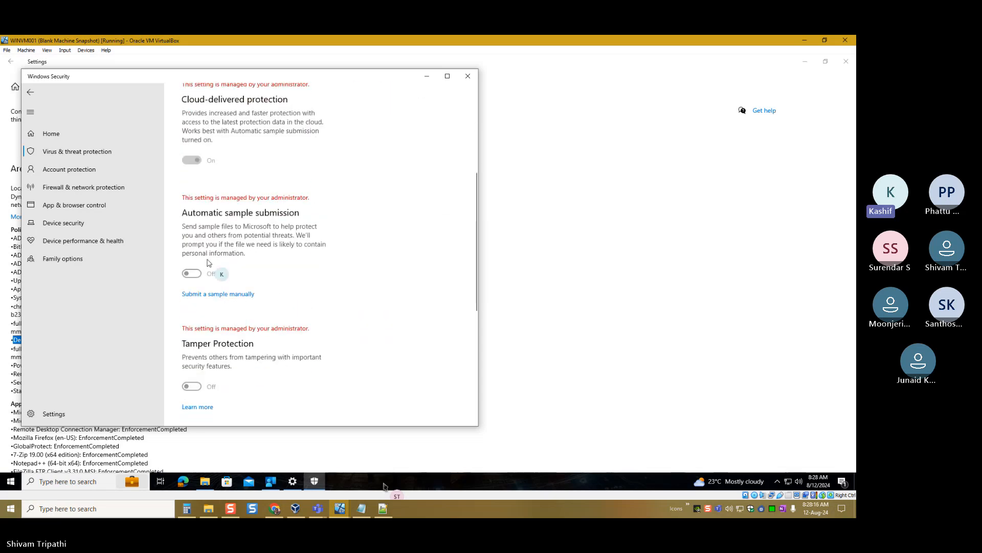
scroll(210, 266, down, 1)
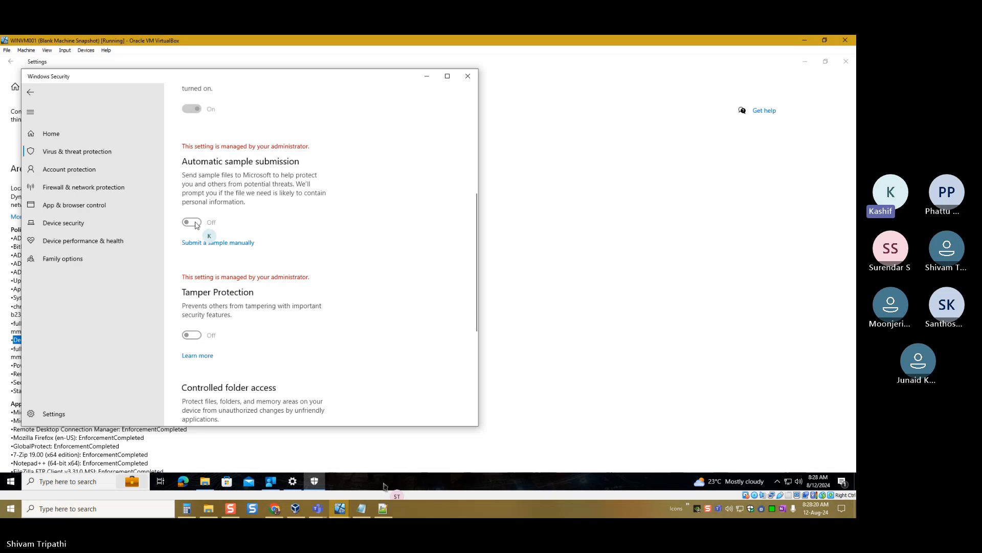
scroll(201, 230, down, 4)
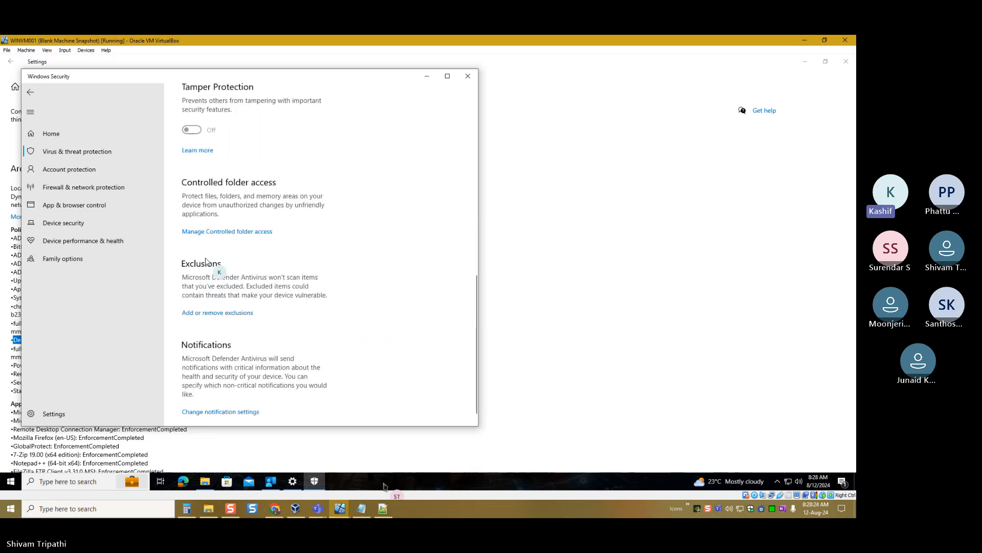
Step: Approve the admin prompt and review the deployed exclusions such as C:\Windows\ccm, .exe and chrome.exe
click(215, 313)
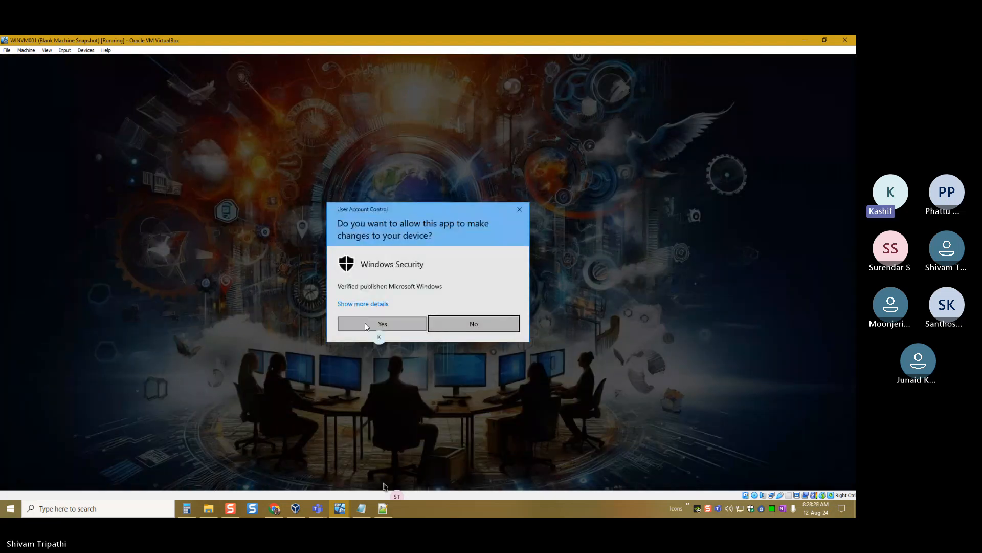
click(365, 323)
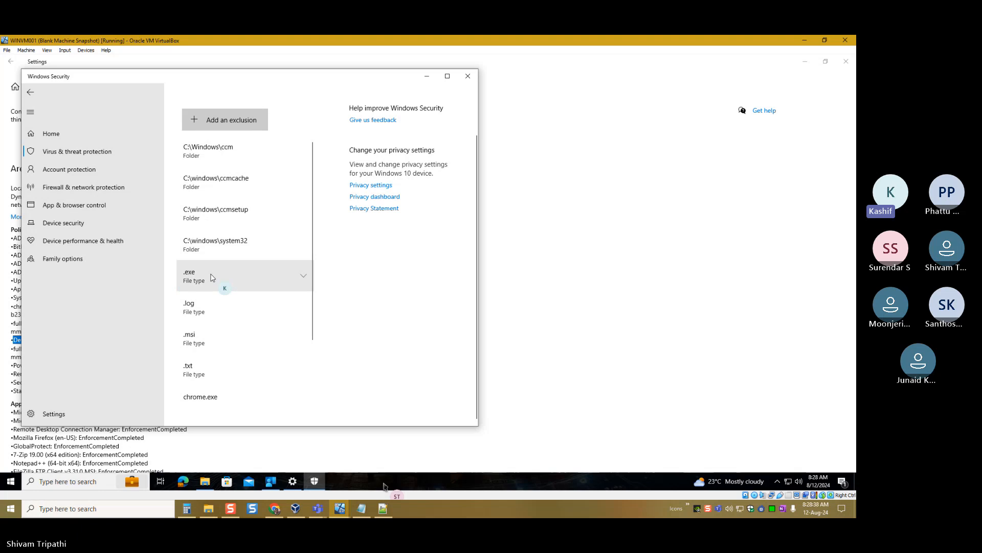
scroll(211, 286, down, 3)
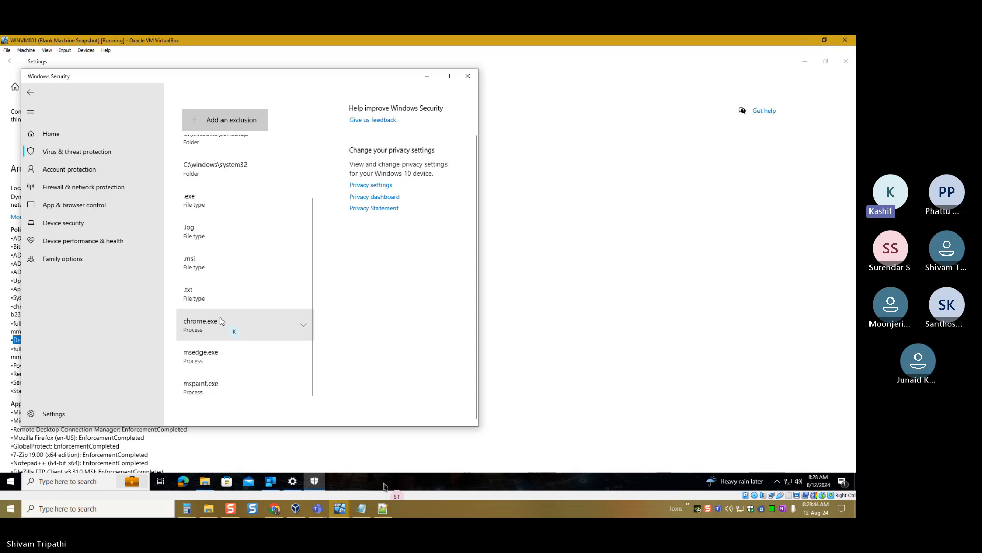
scroll(221, 322, up, 3)
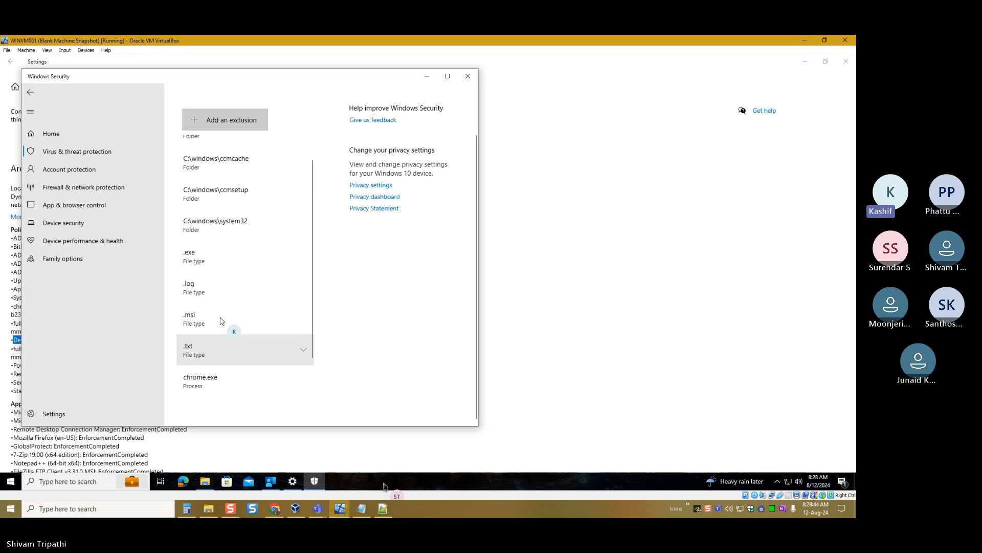
Step: Back out of the exclusions and protection settings pages and close Windows Security
click(30, 93)
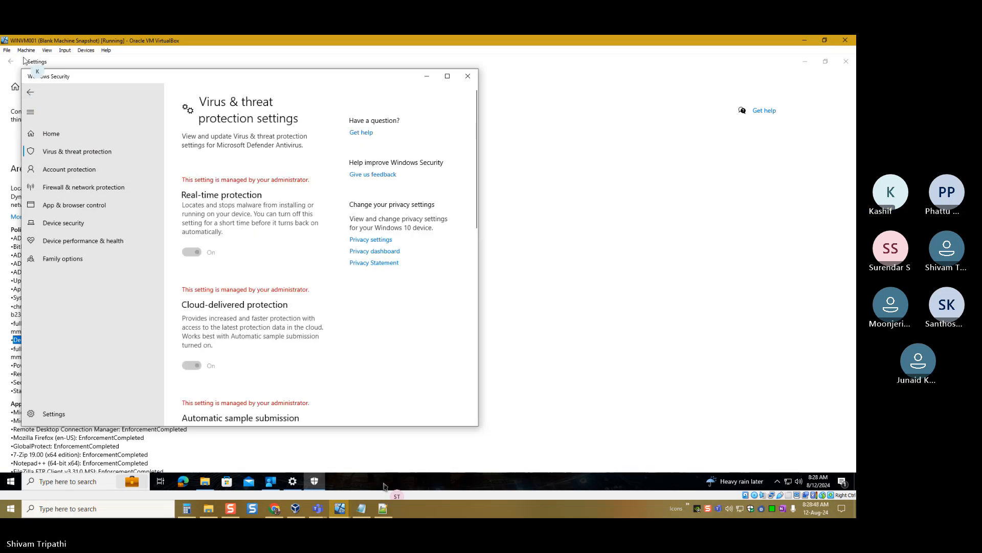
click(30, 93)
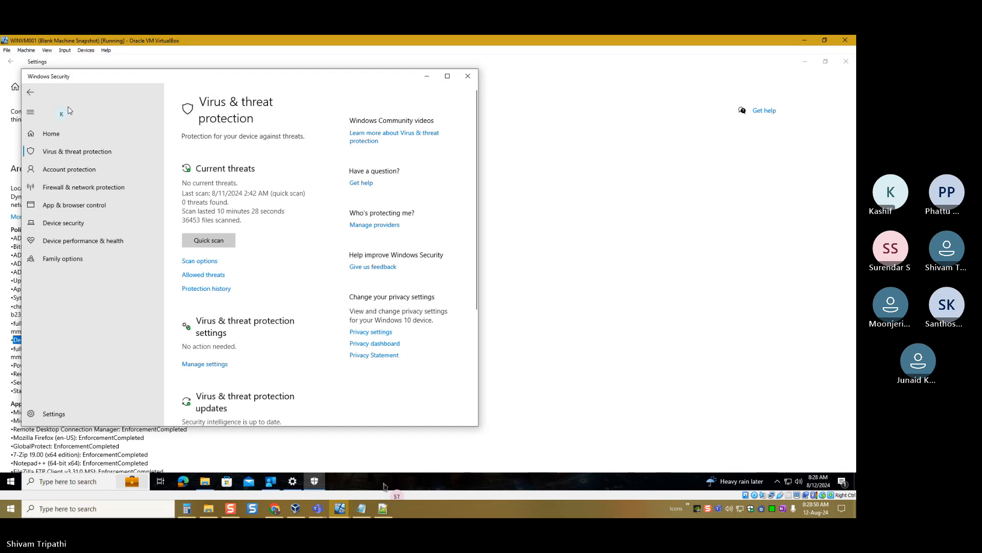
click(467, 76)
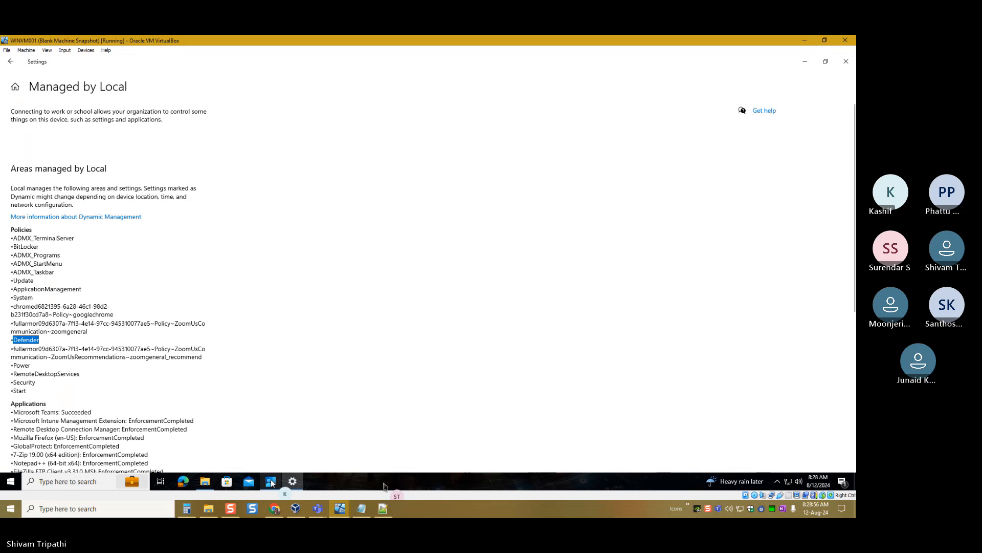
Step: Switch between the running VMs, bringing WINVM001 and then WINVM11 to the front
mouse_move(272, 483)
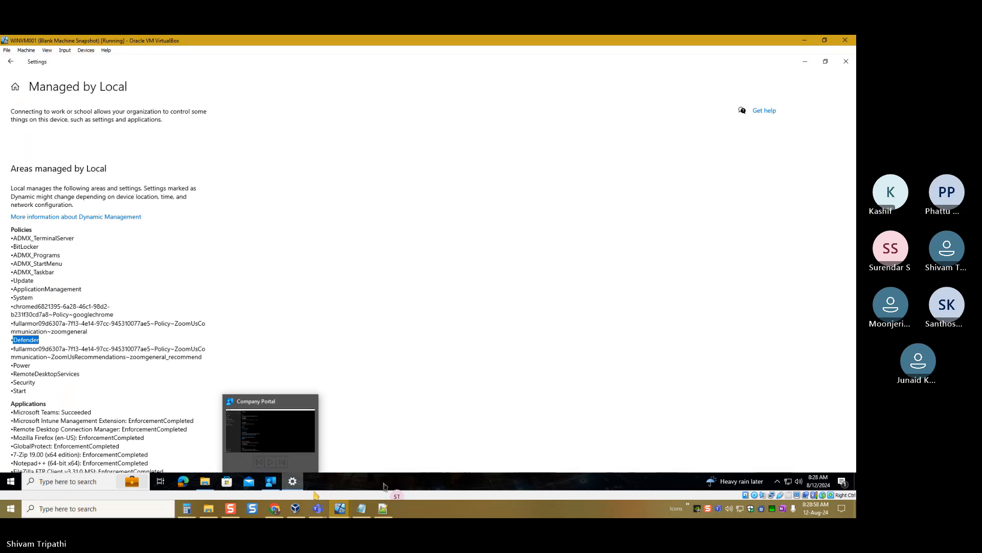
click(339, 509)
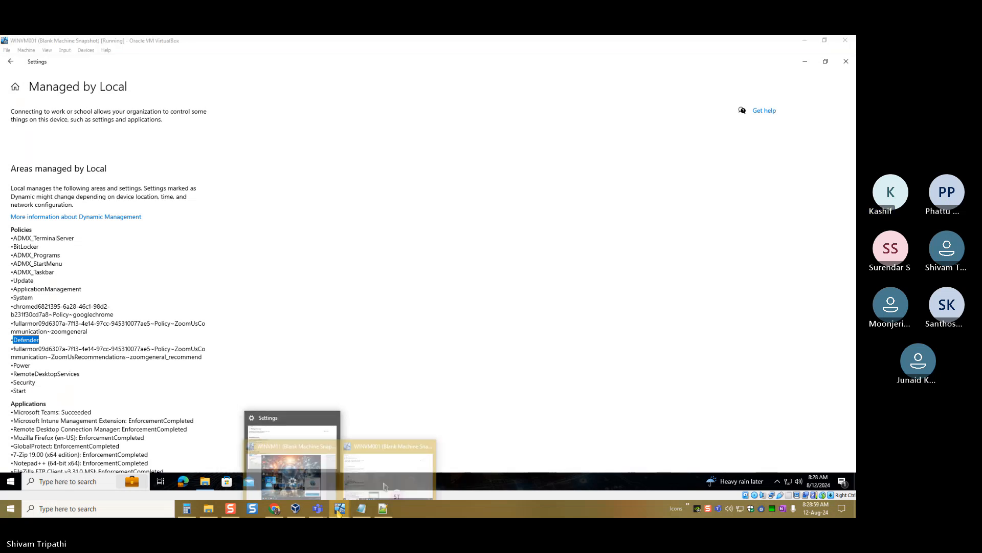
click(376, 469)
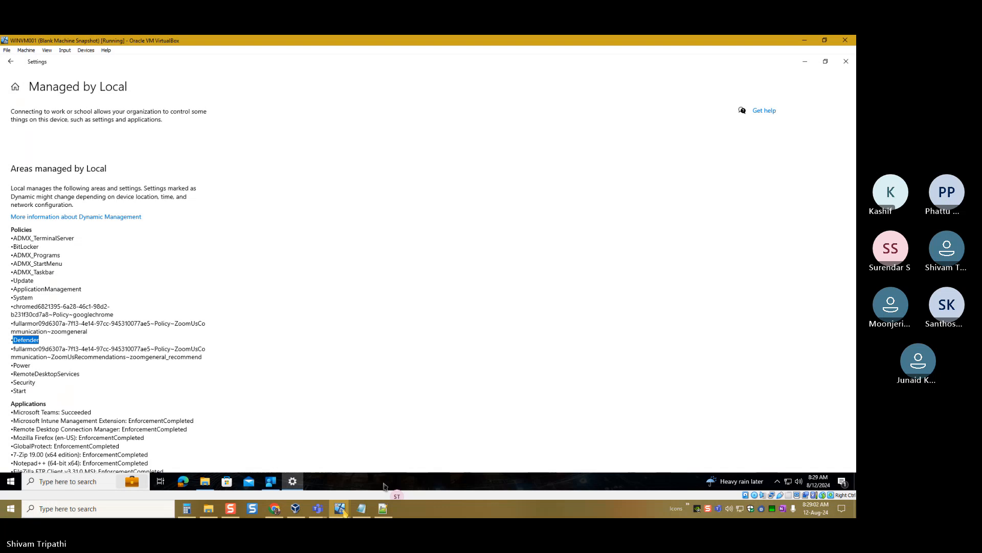
click(339, 508)
click(332, 488)
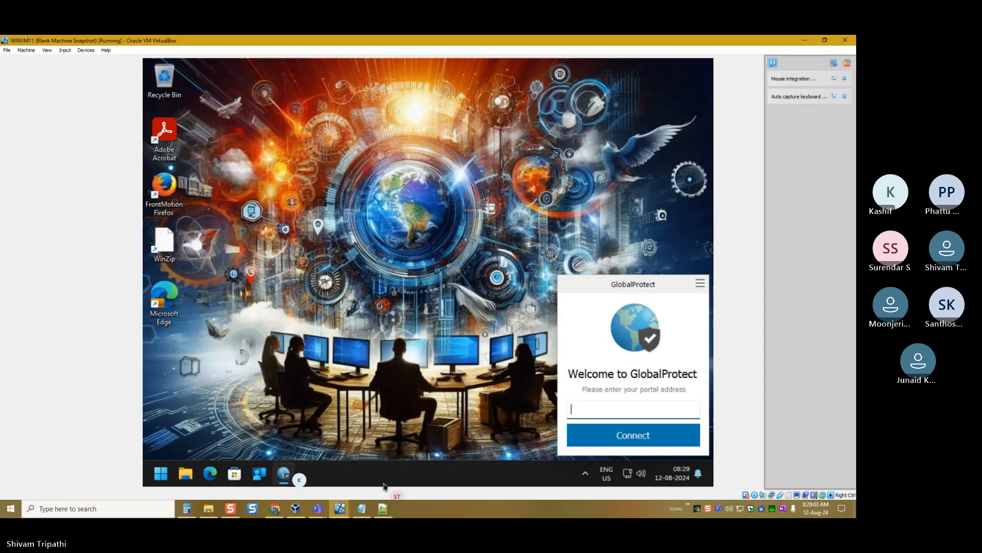
Step: Return to WINVM001 and back out of the account details to the Settings home page
click(339, 508)
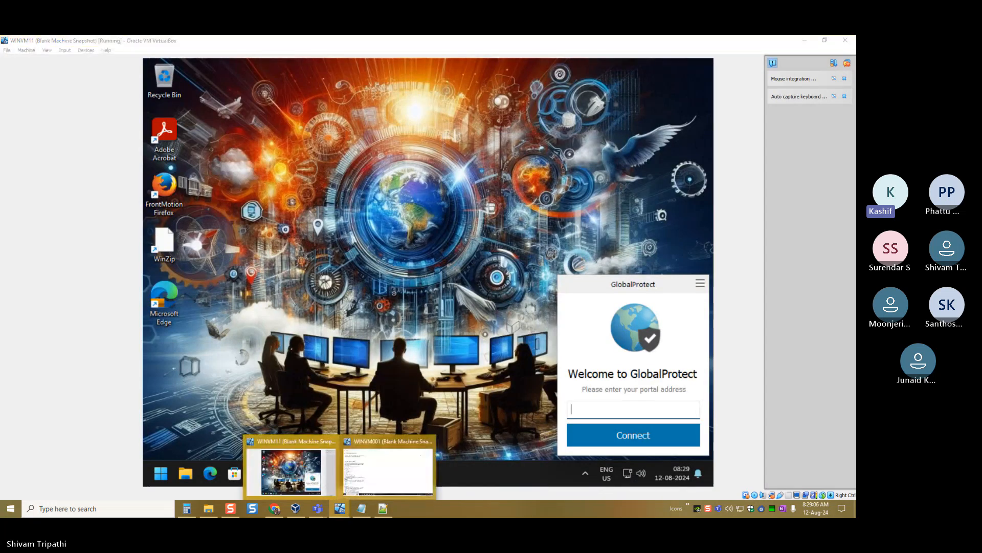
click(381, 475)
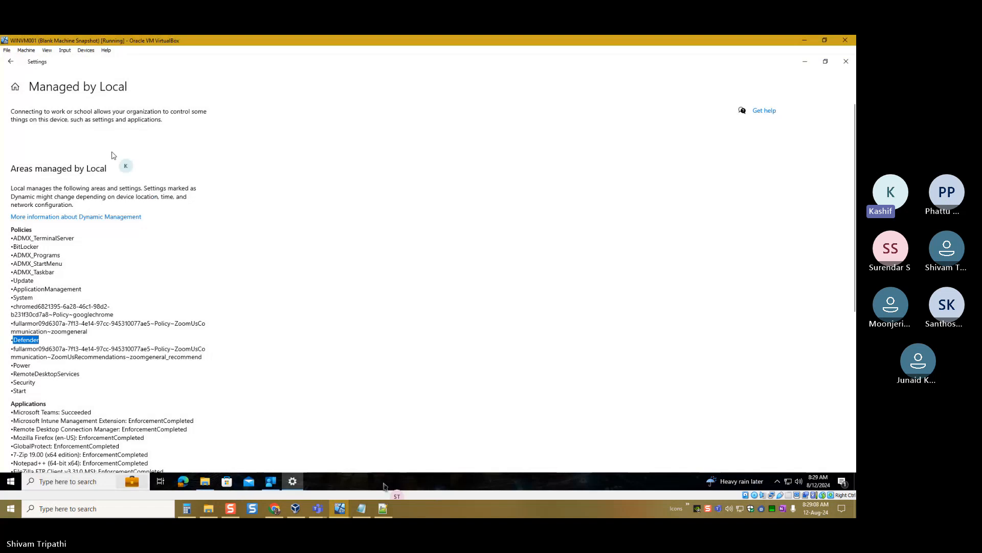
click(10, 62)
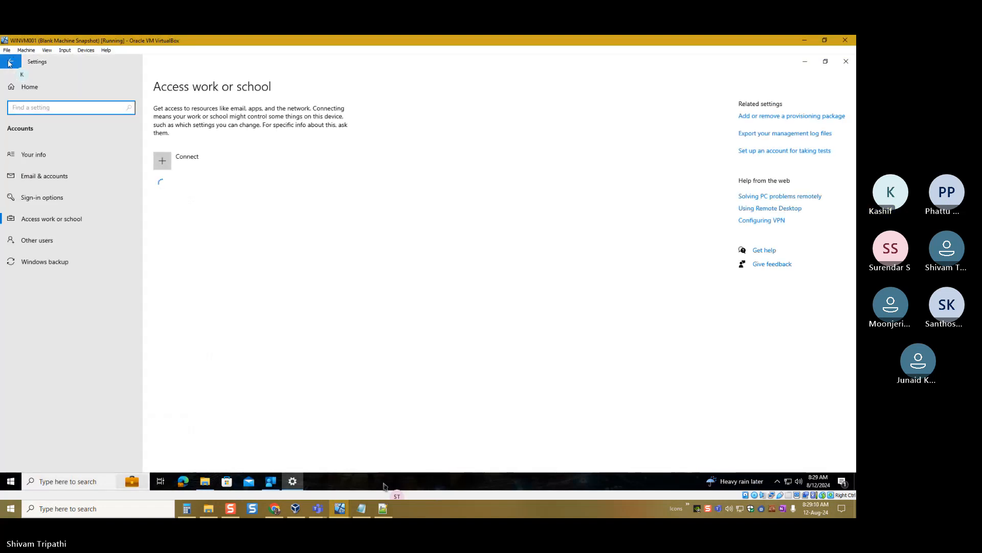
click(9, 62)
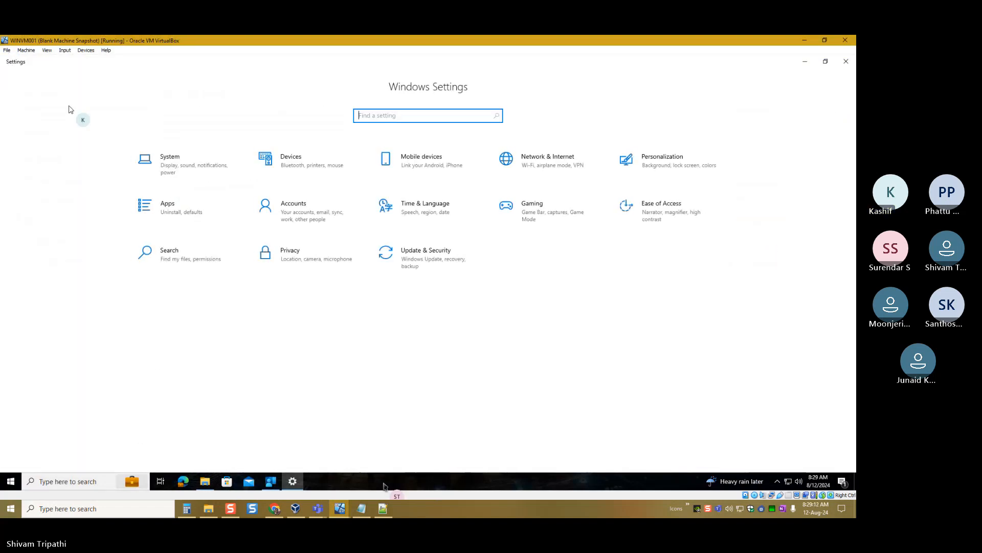
Step: Open Update & Security on WINVM001 and start a Windows Update check
click(414, 257)
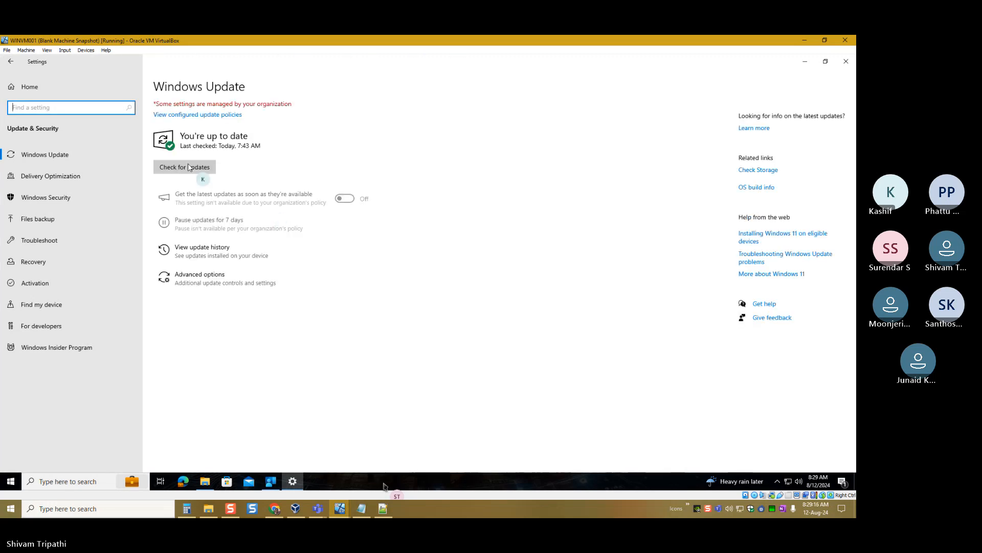
click(186, 167)
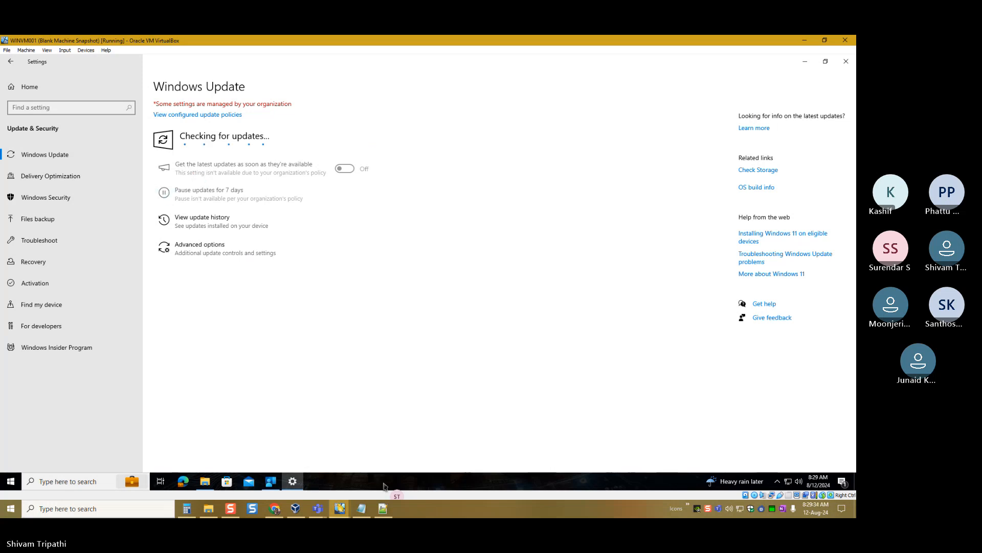
mouse_move(341, 508)
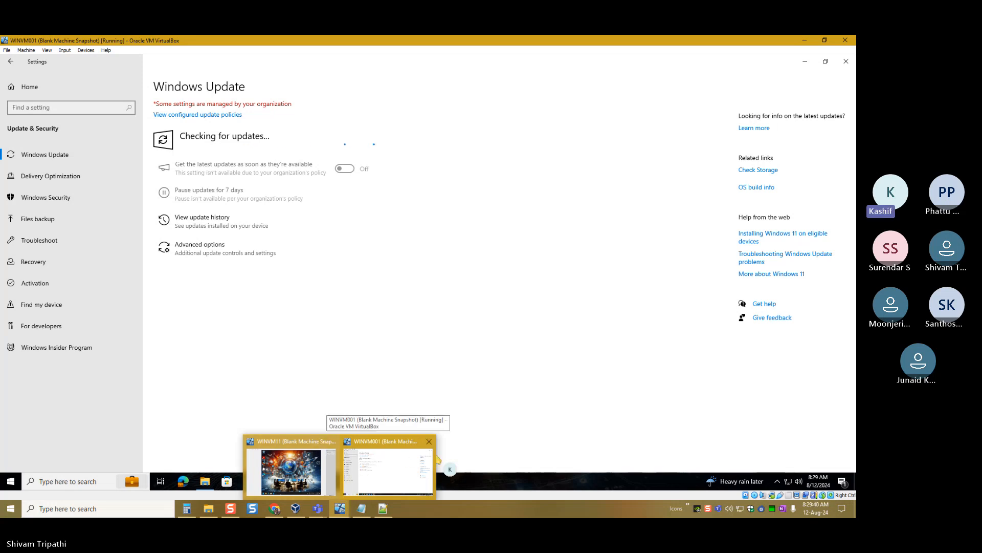
Step: Bring the Windows 11 VM forward, dismiss its notifications and launch Settings from Start
click(291, 469)
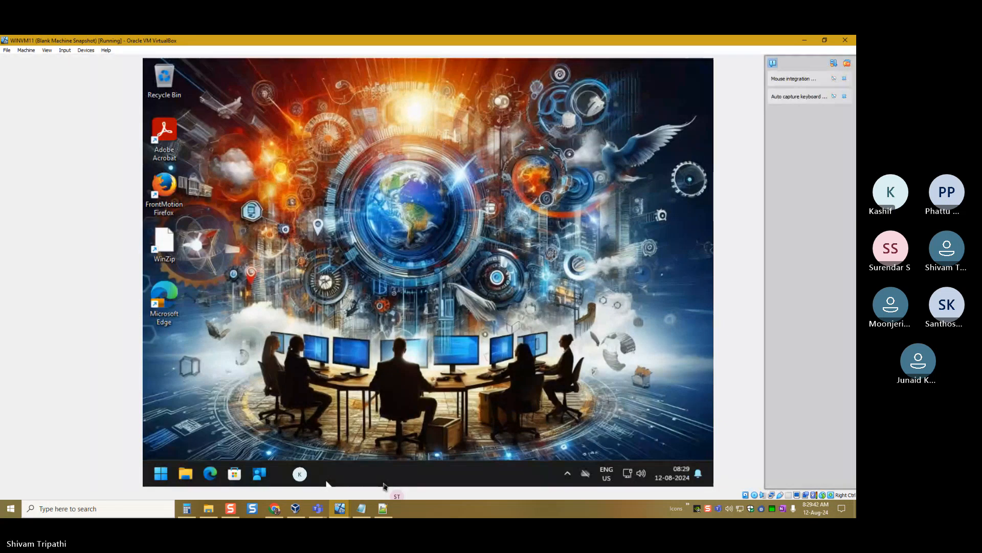
click(699, 475)
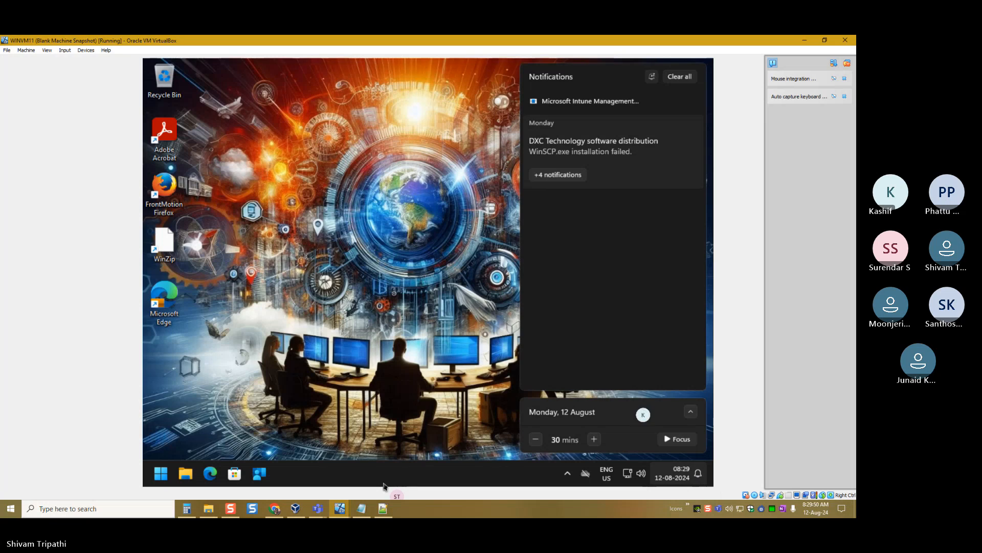
click(387, 258)
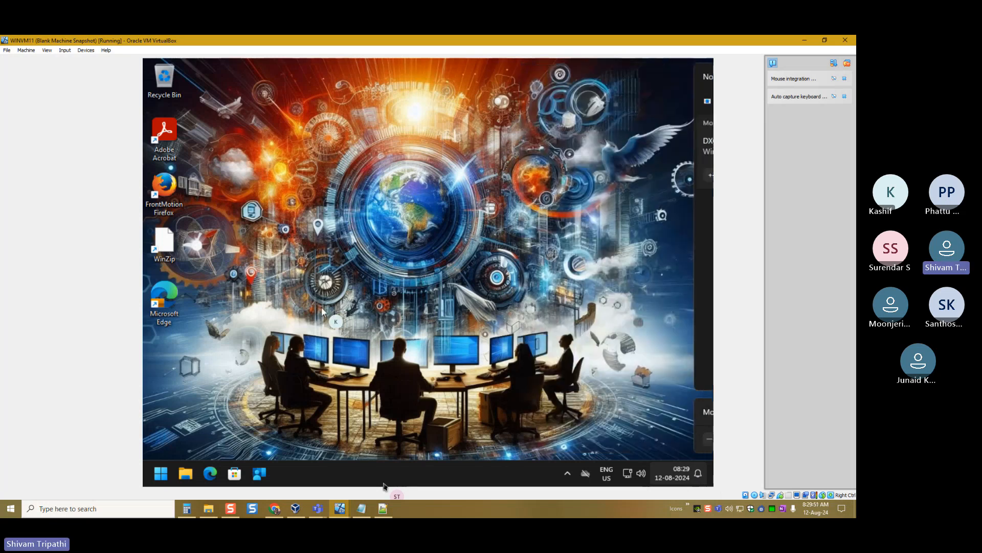
click(165, 475)
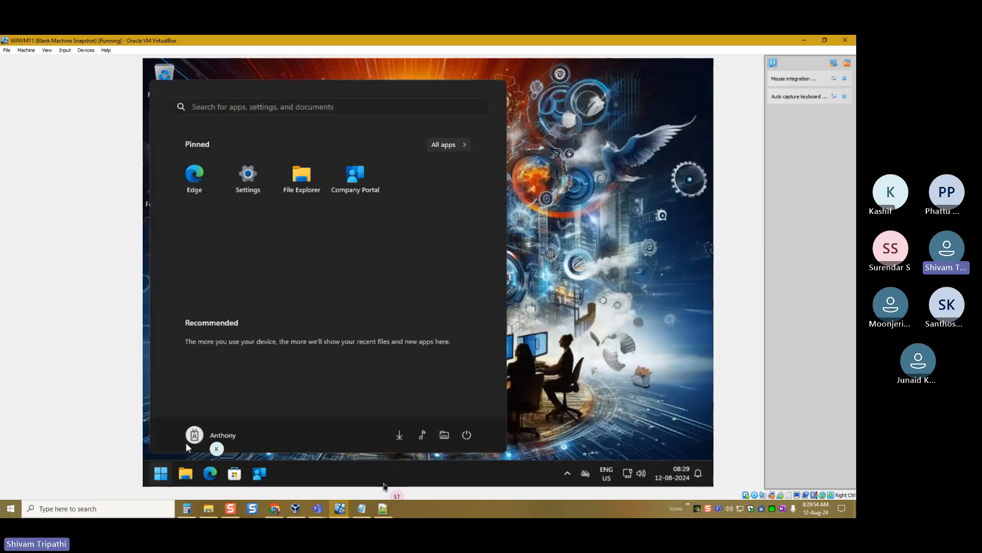
click(250, 176)
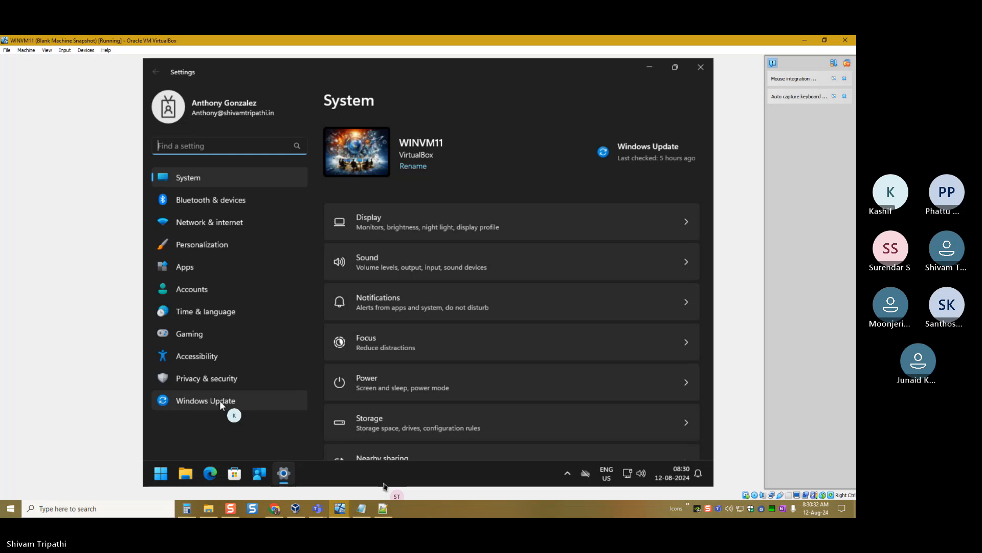
Step: In Accounts > Access work or school, show the work account's full Managed by Local policies, highlighting Defender
click(194, 289)
scroll(377, 286, down, 2)
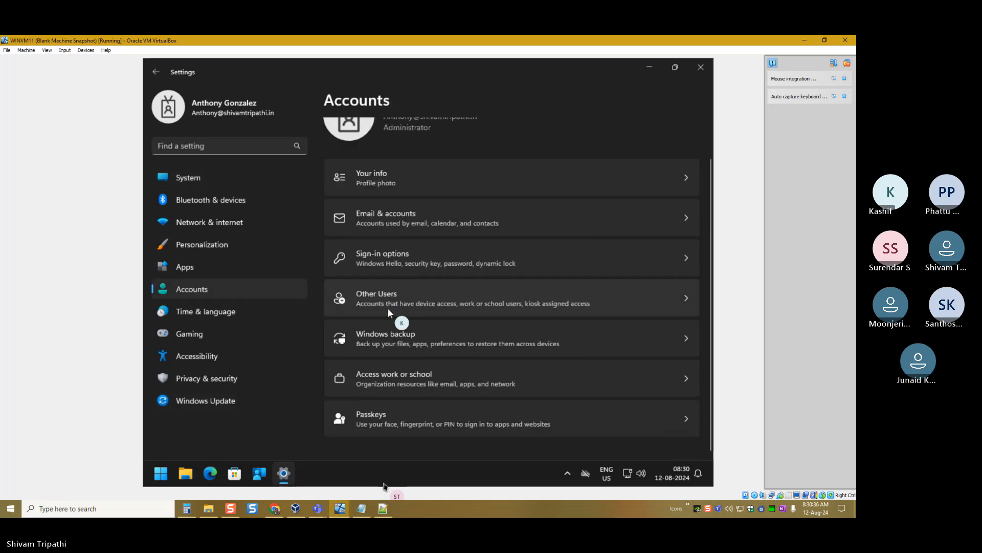
click(396, 378)
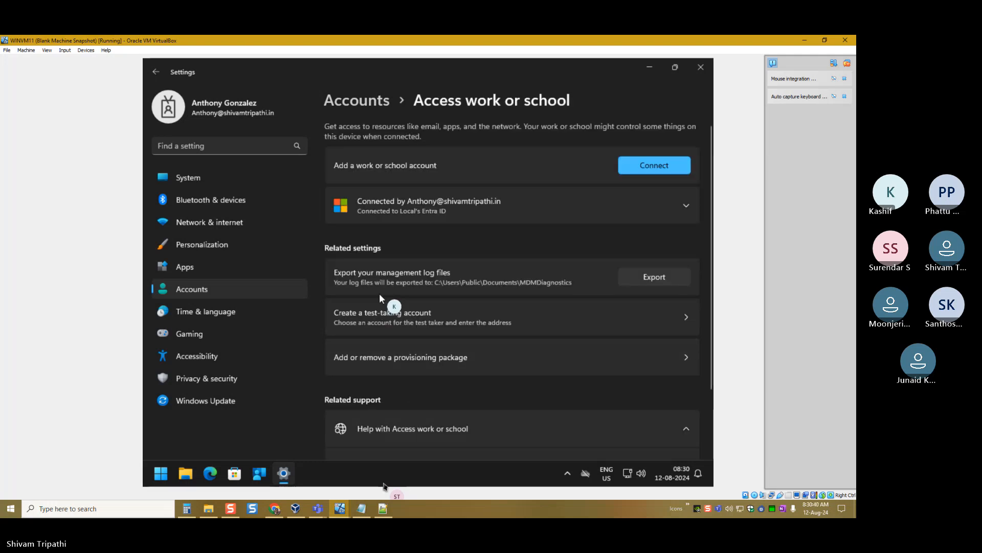
click(683, 204)
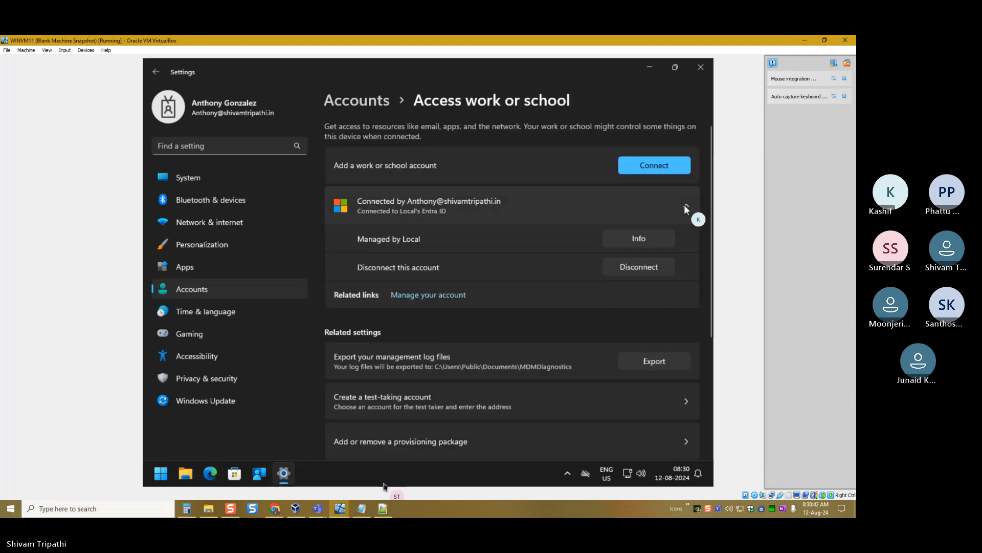
click(637, 236)
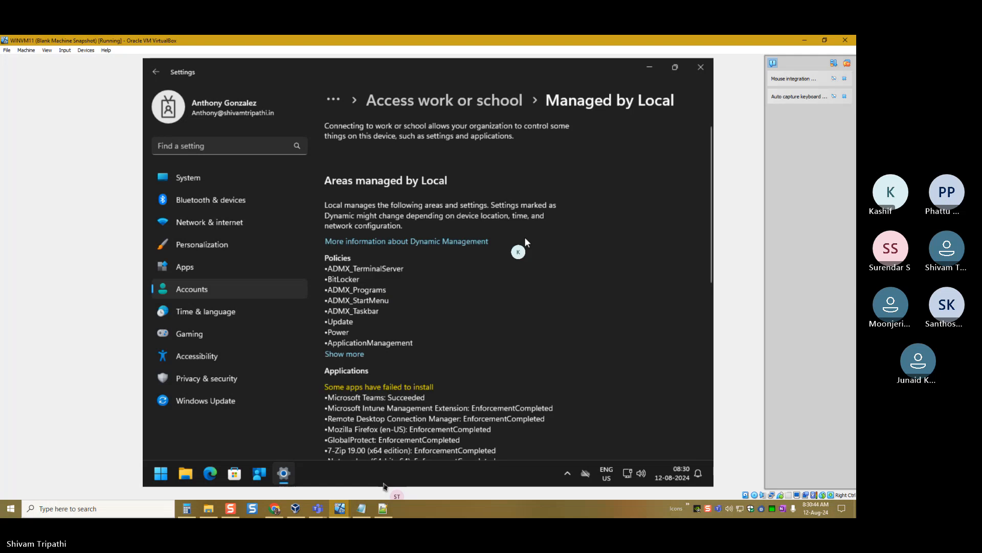
click(345, 354)
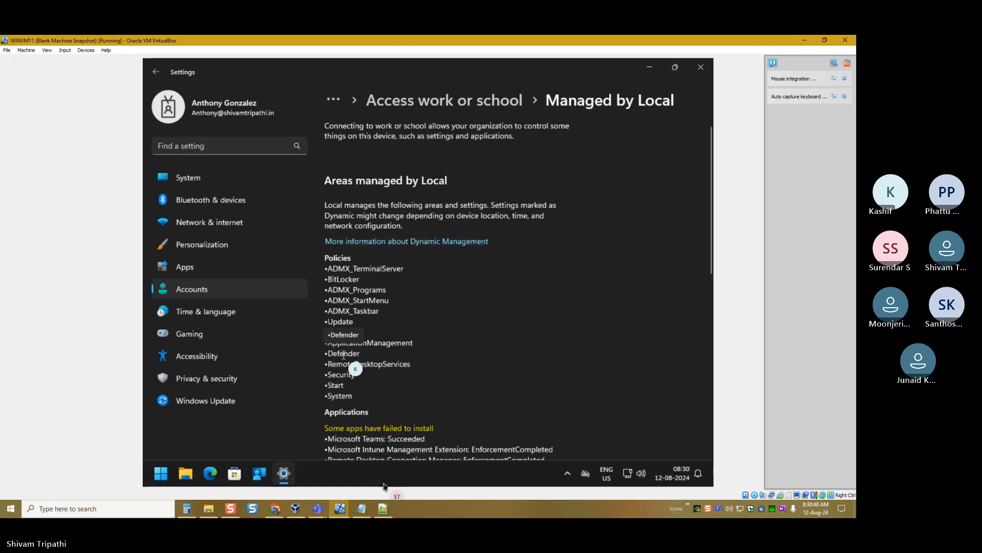
double_click(342, 353)
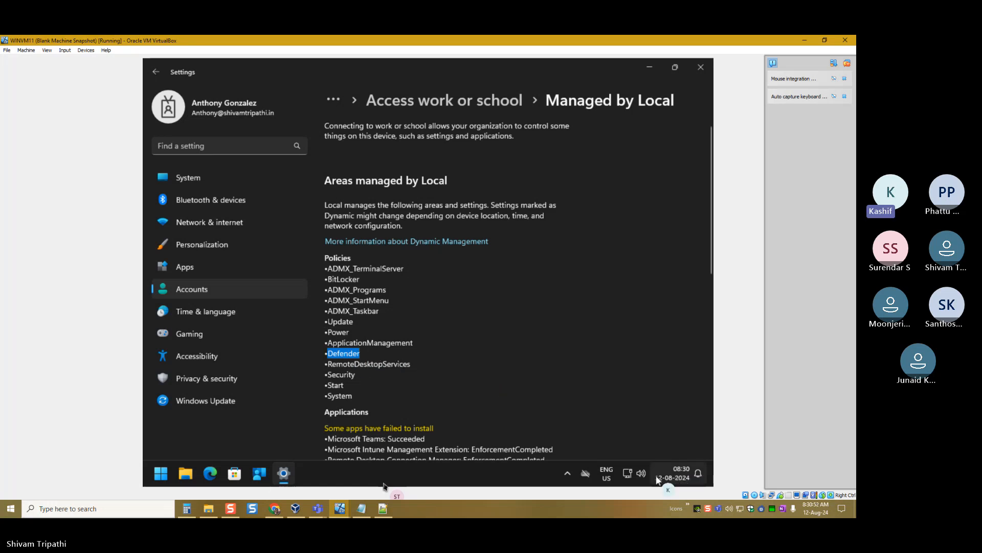
click(567, 473)
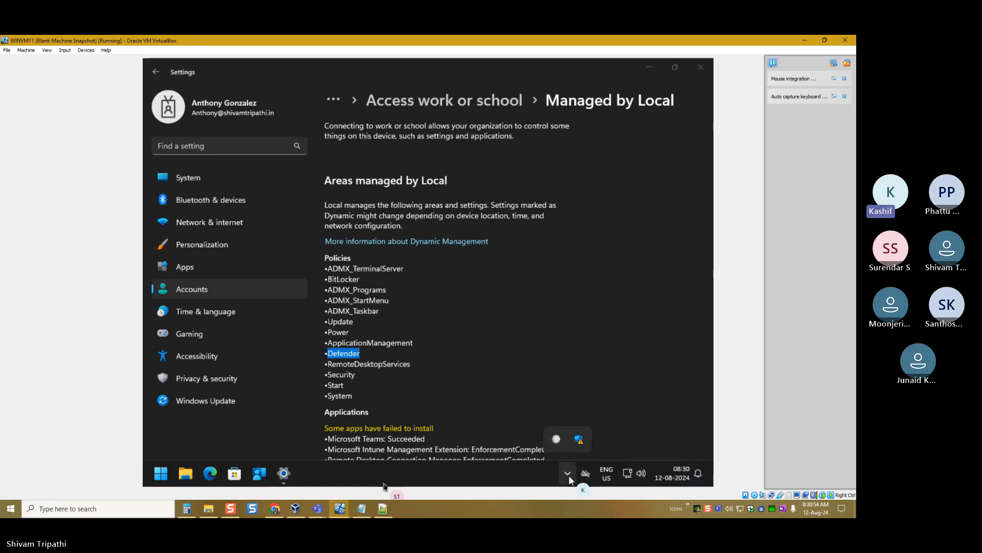
Step: Open Windows Security maximised and review the administrator-managed Virus & threat protection settings
click(578, 440)
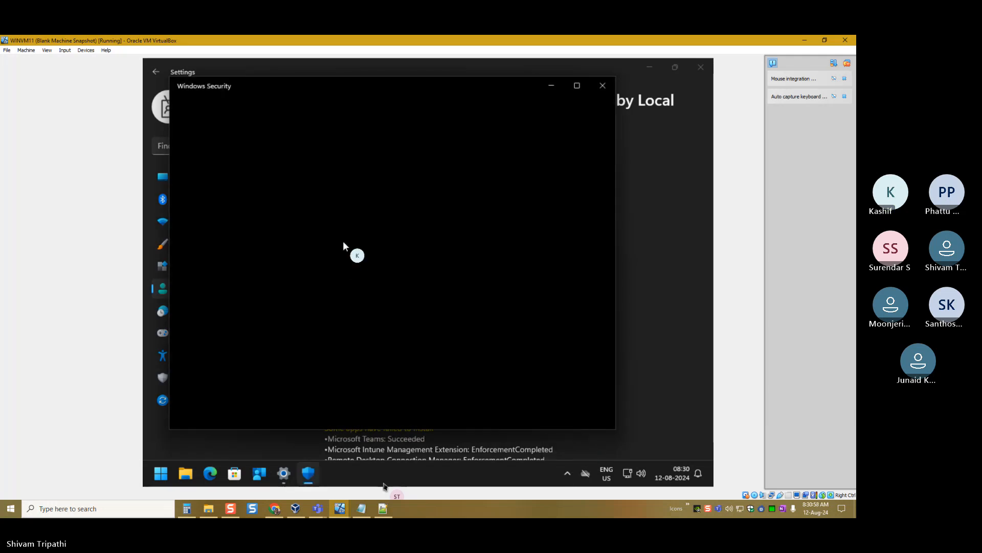
click(577, 86)
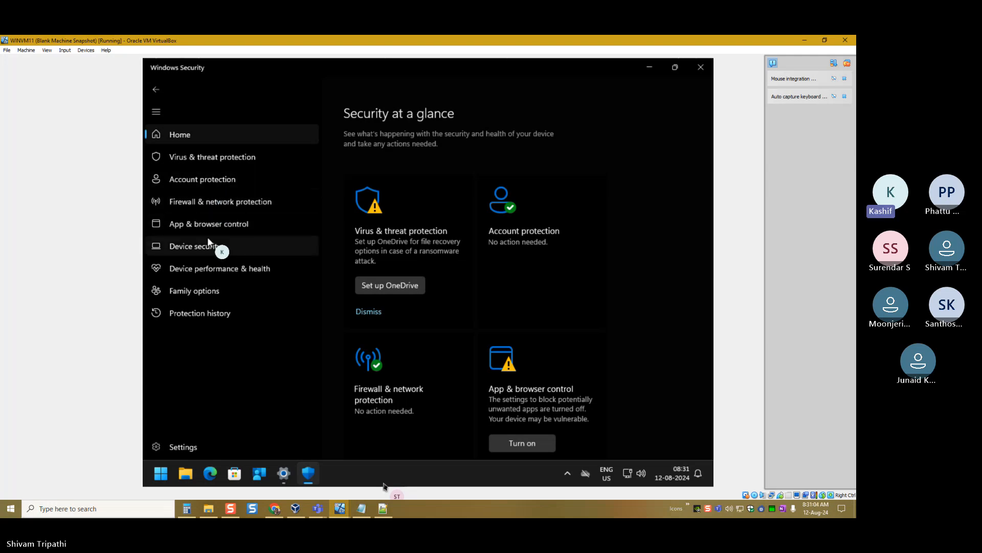
click(215, 158)
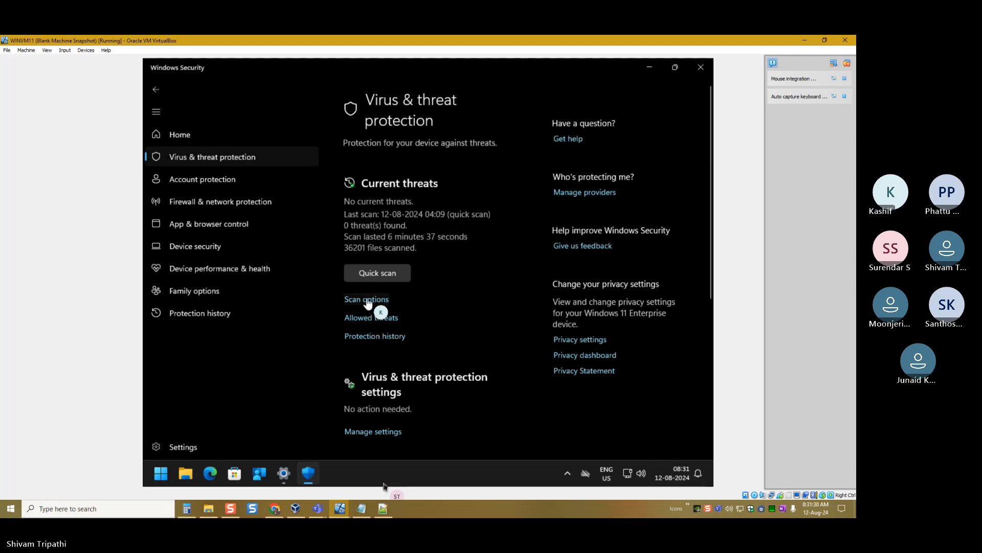
click(379, 433)
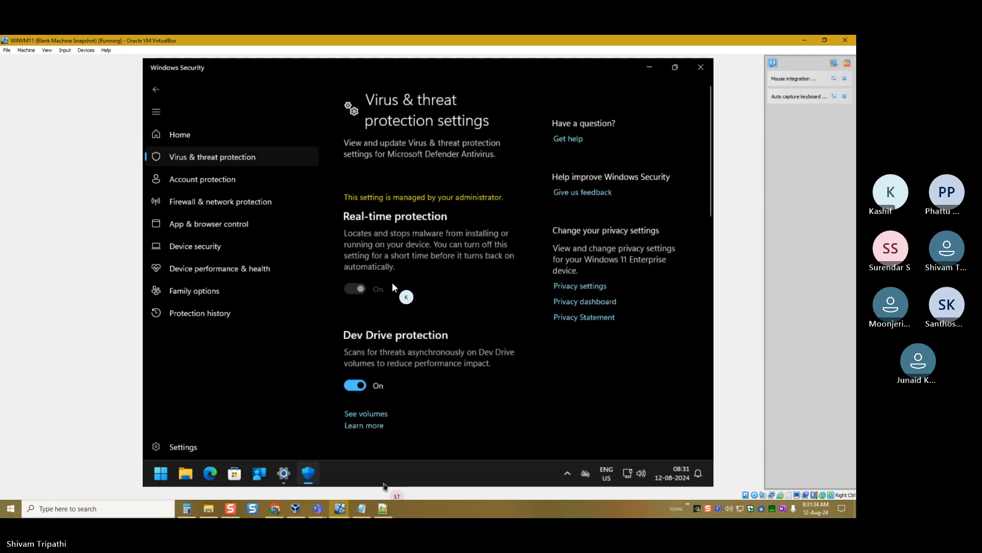
scroll(389, 345, down, 3)
scroll(385, 346, down, 3)
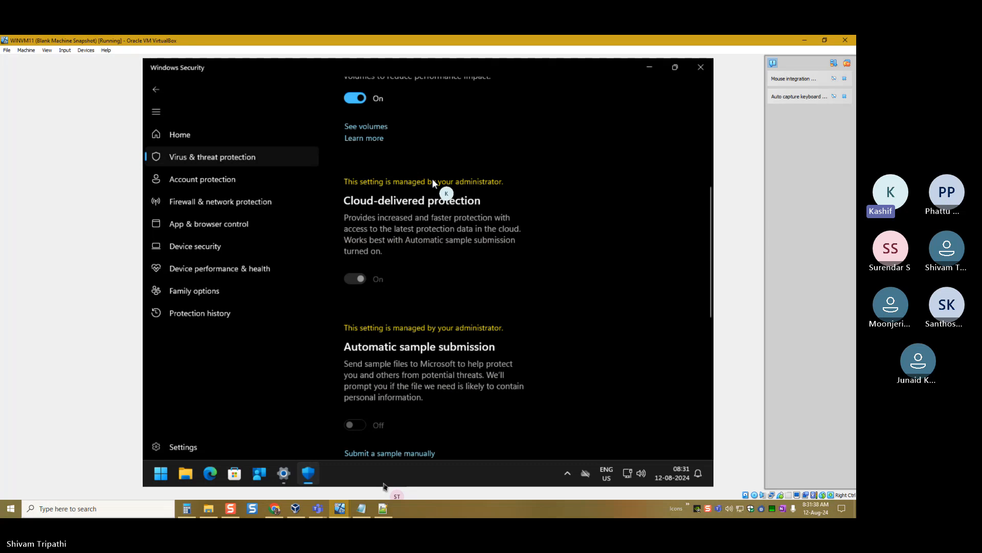
scroll(409, 336, down, 7)
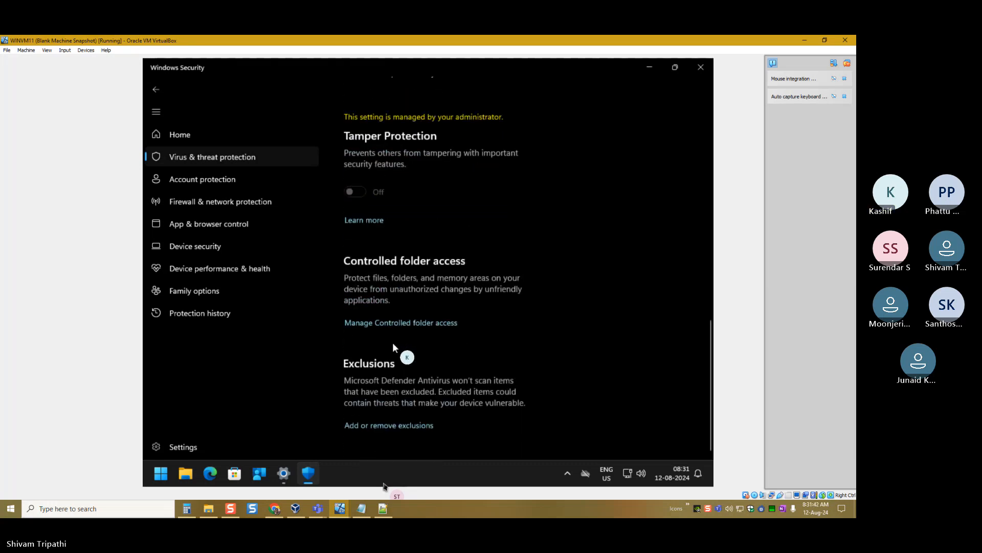
scroll(373, 432, up, 3)
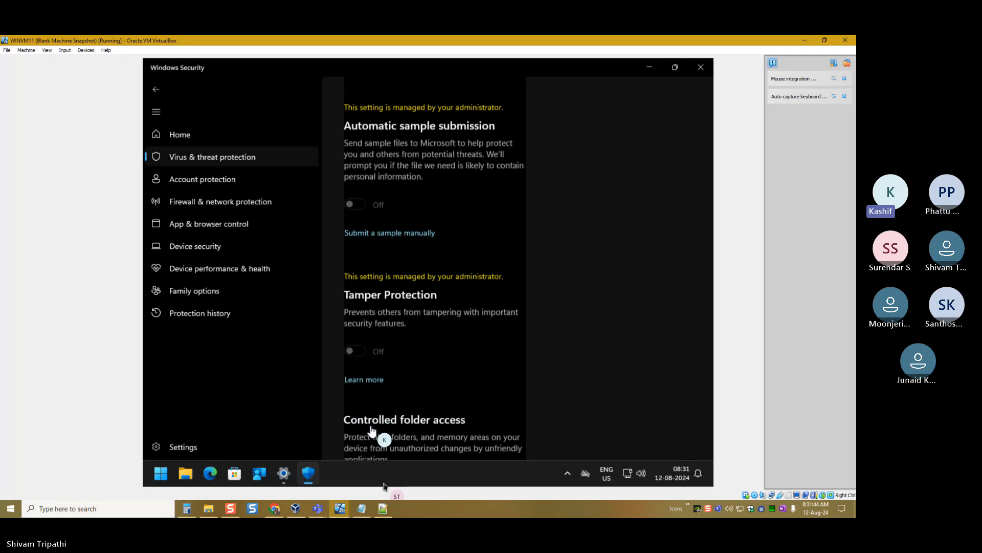
Step: Approve the admin prompt, review the deployed Defender exclusions, then return to Security at a glance
click(371, 427)
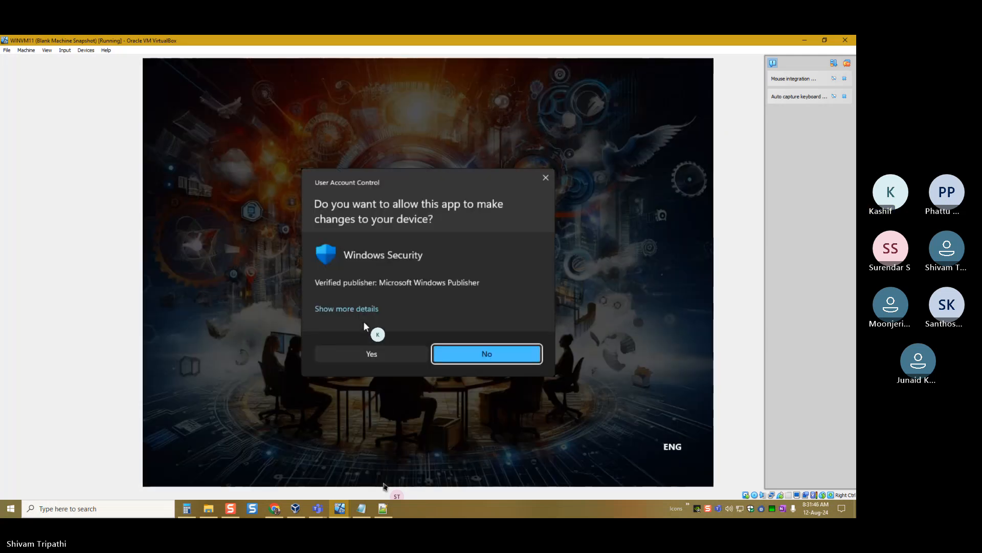
click(366, 354)
scroll(371, 286, down, 2)
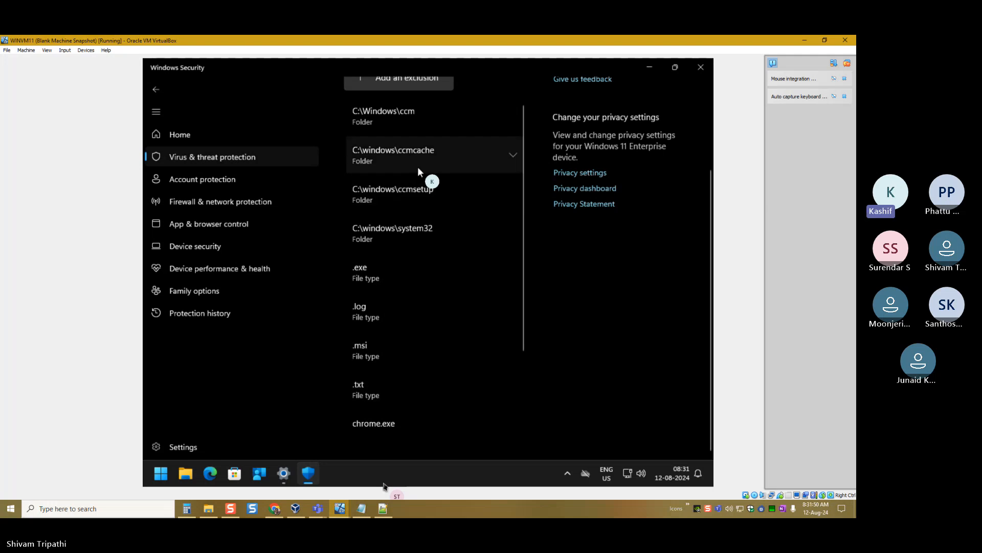
click(195, 134)
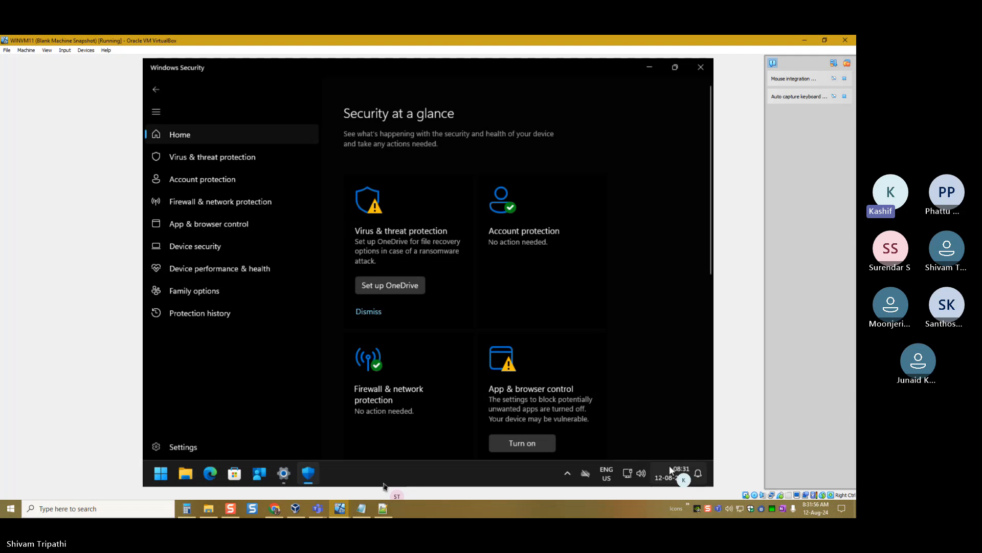
mouse_move(675, 474)
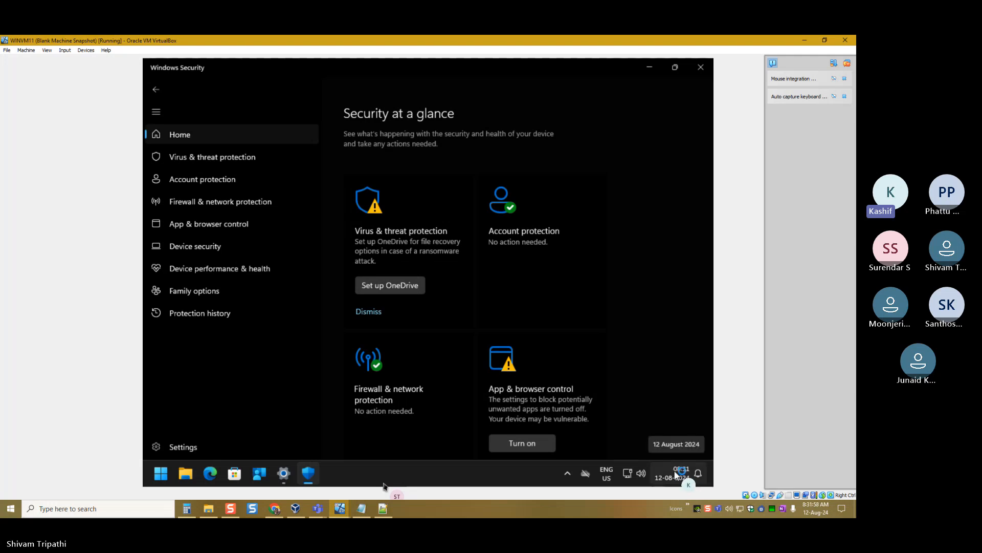